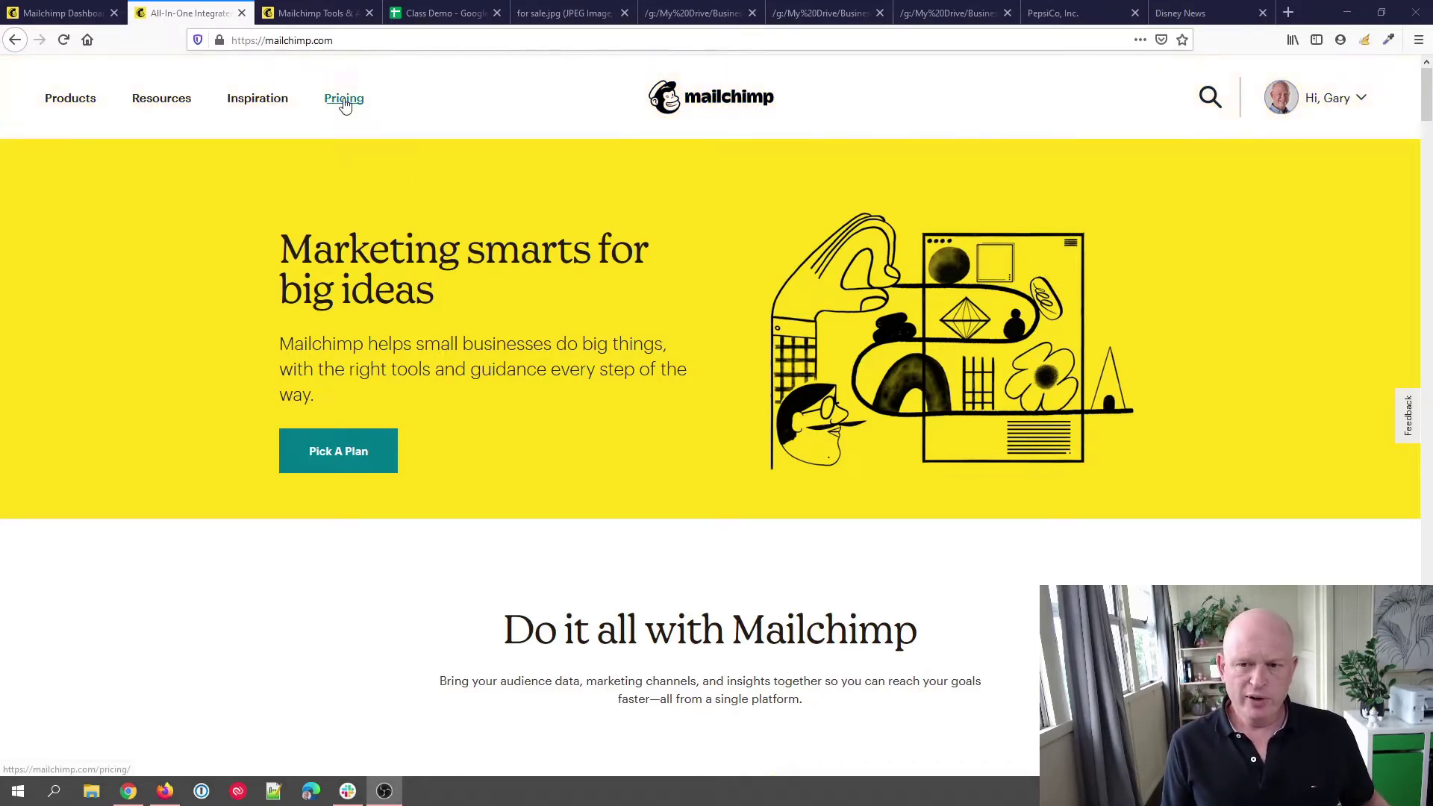
- Go to Pricing and scroll through the Premium, Standard, Essentials and Free plan cards with monthly prices
left_click(343, 98)
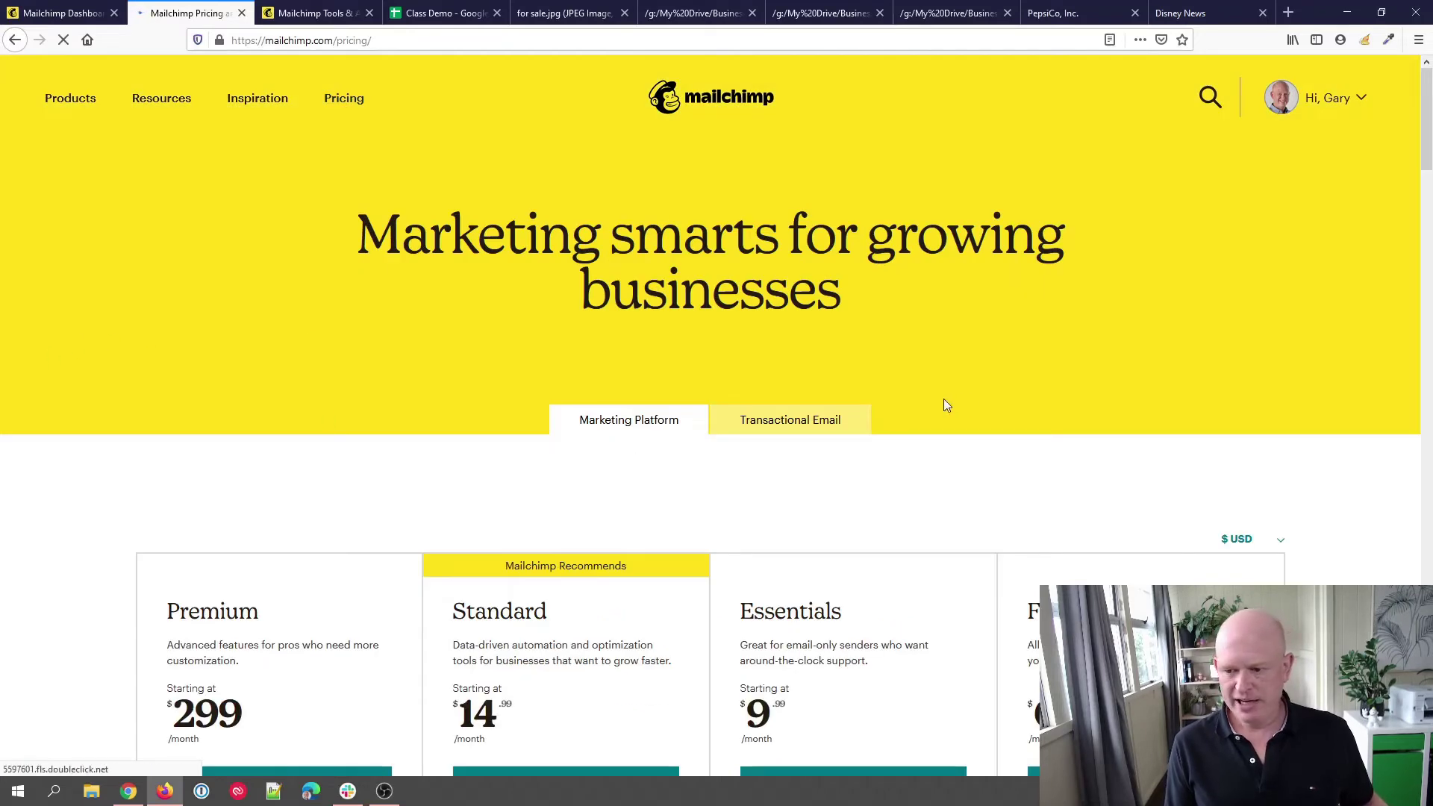
scroll(1299, 326, "down", 2)
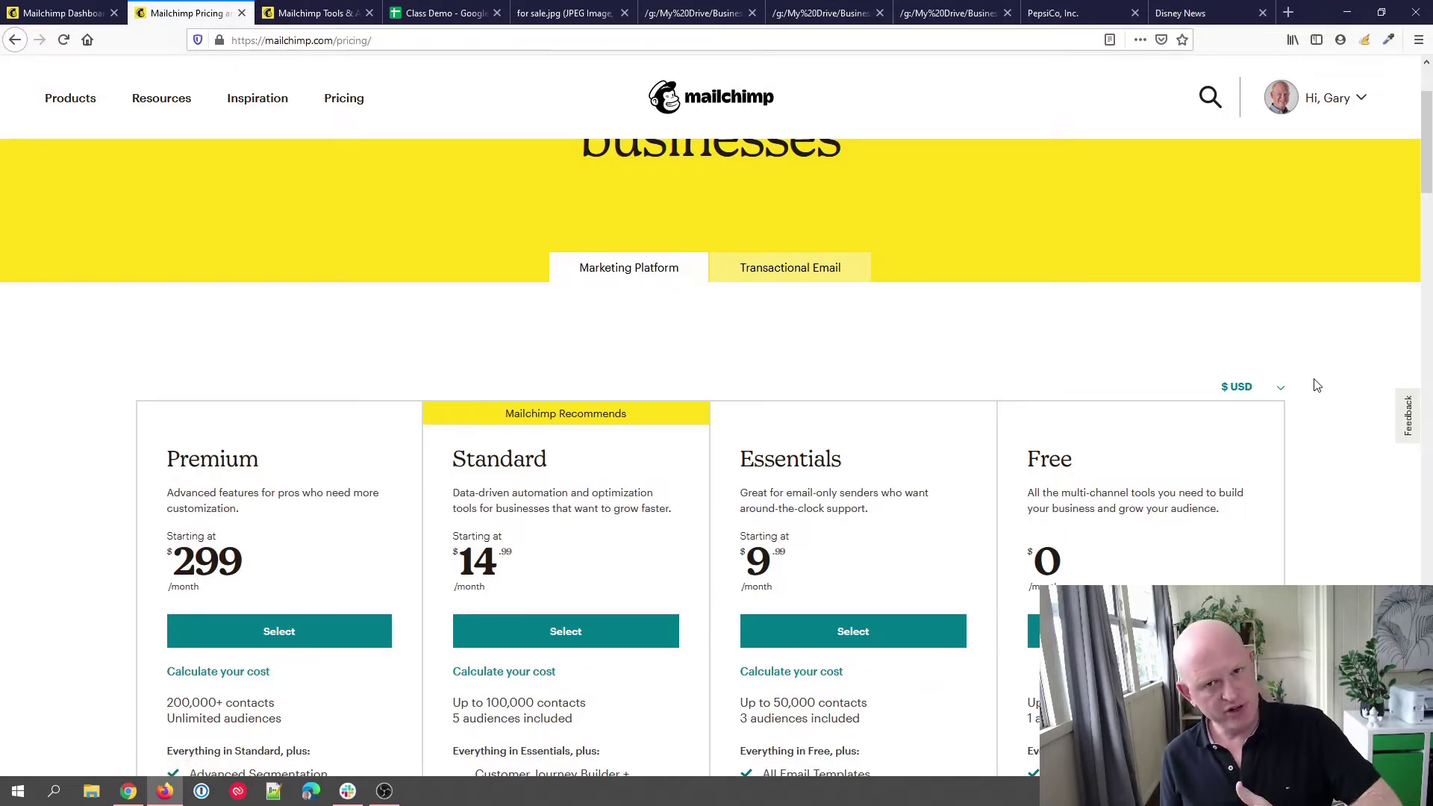
scroll(1306, 412, "down", 1)
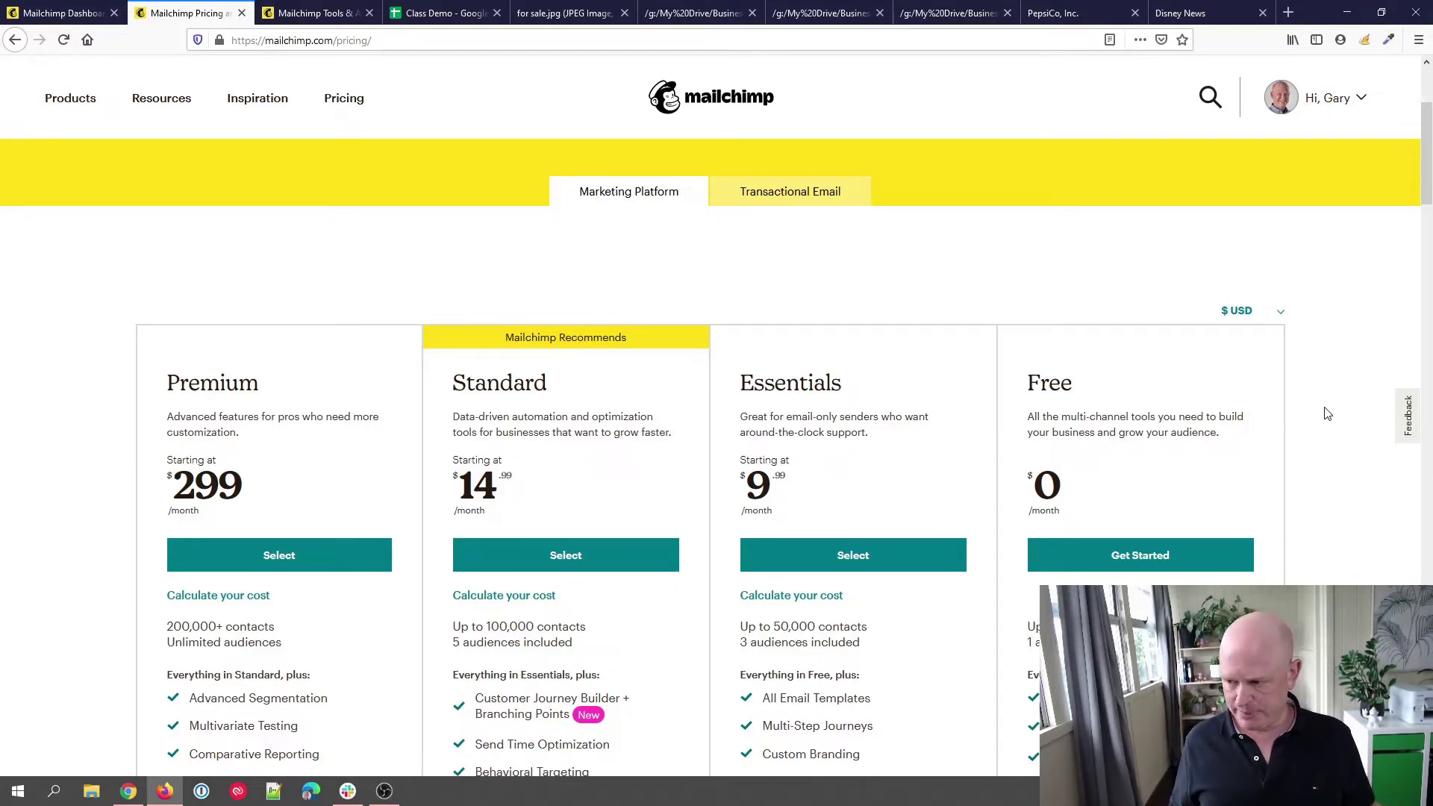
scroll(1324, 406, "down", 2)
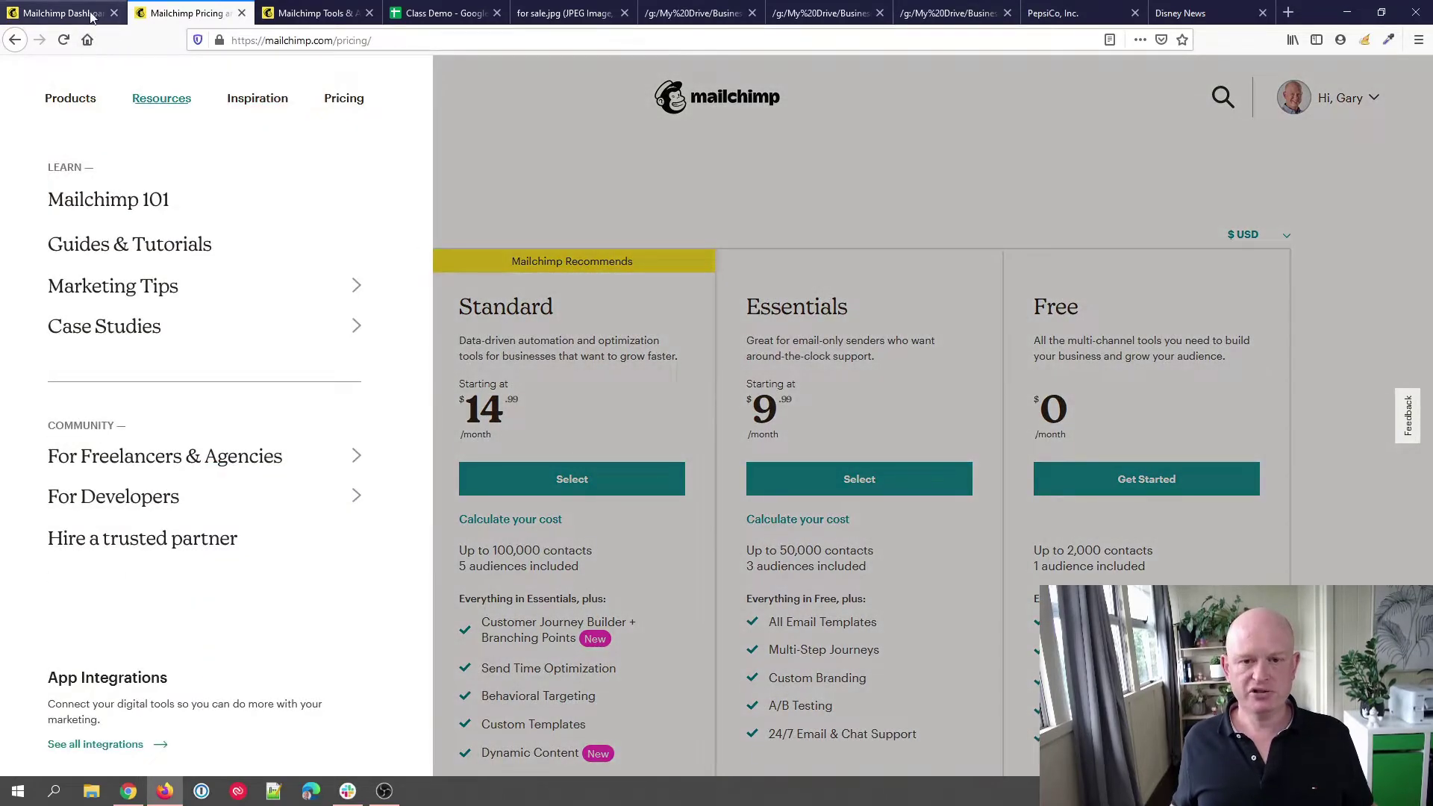
- Switch to the Dashboard tab and choose Account from the avatar menu
left_click(91, 16)
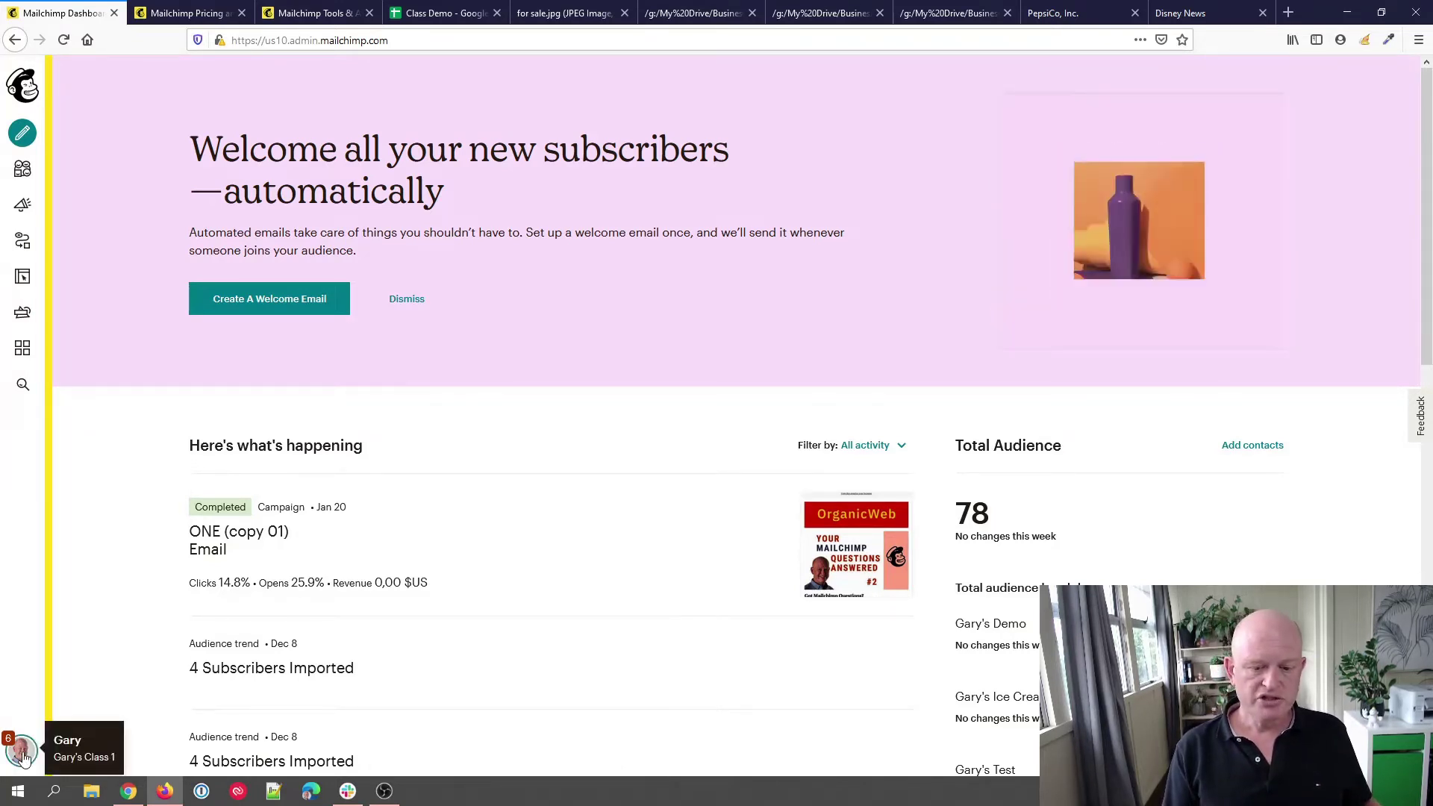
left_click(23, 753)
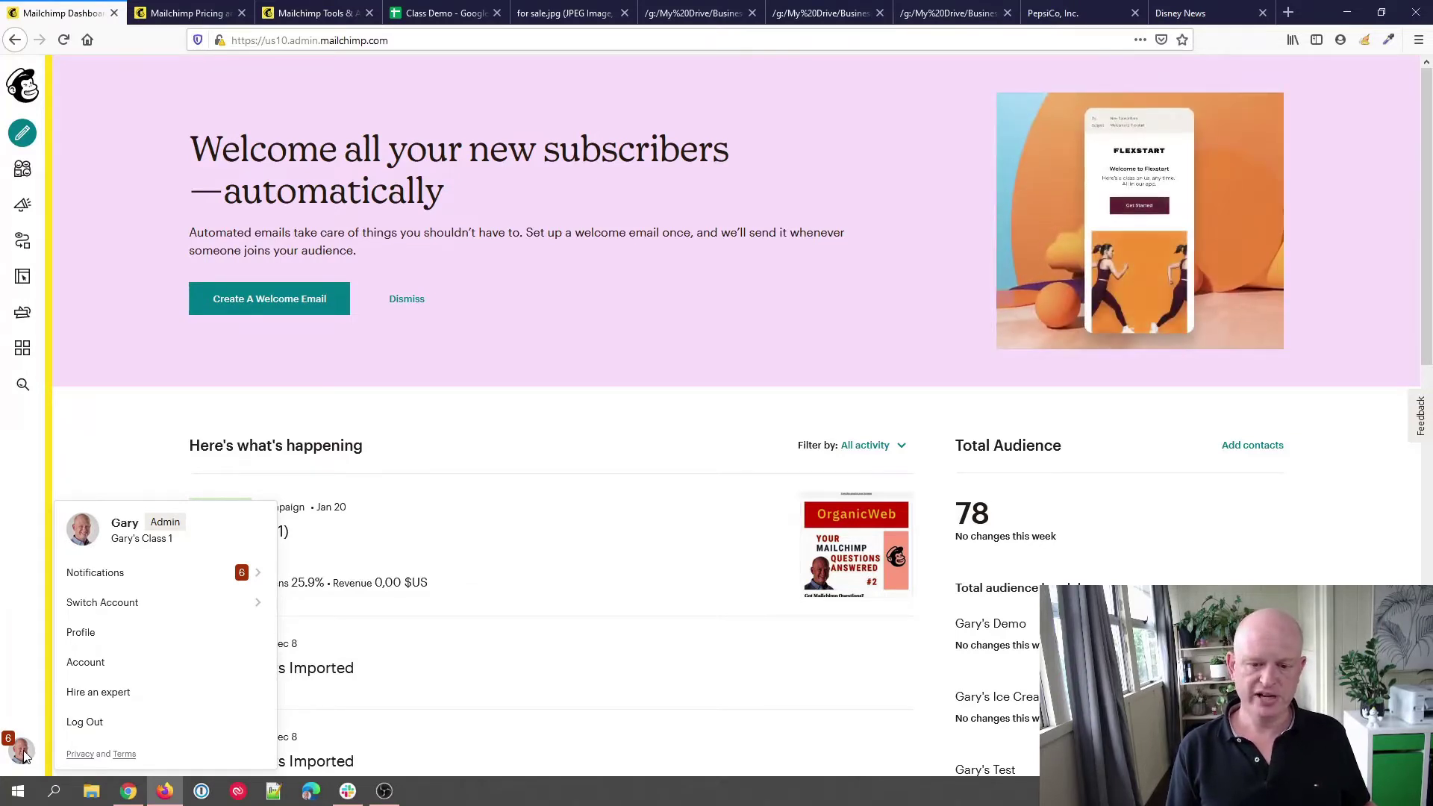
left_click(131, 664)
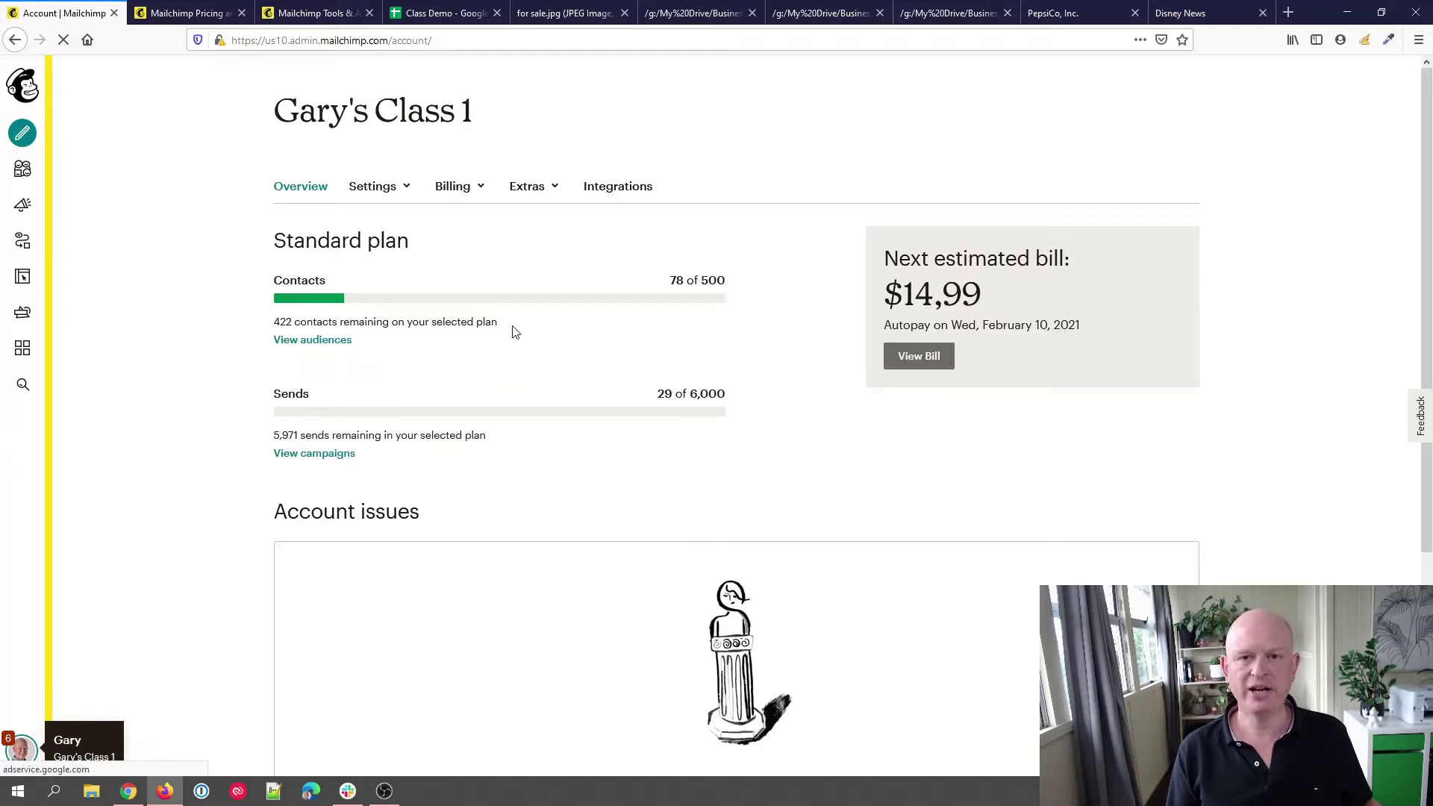
- Expand the Settings menu on the Account page showing Standard plan usage
left_click(407, 193)
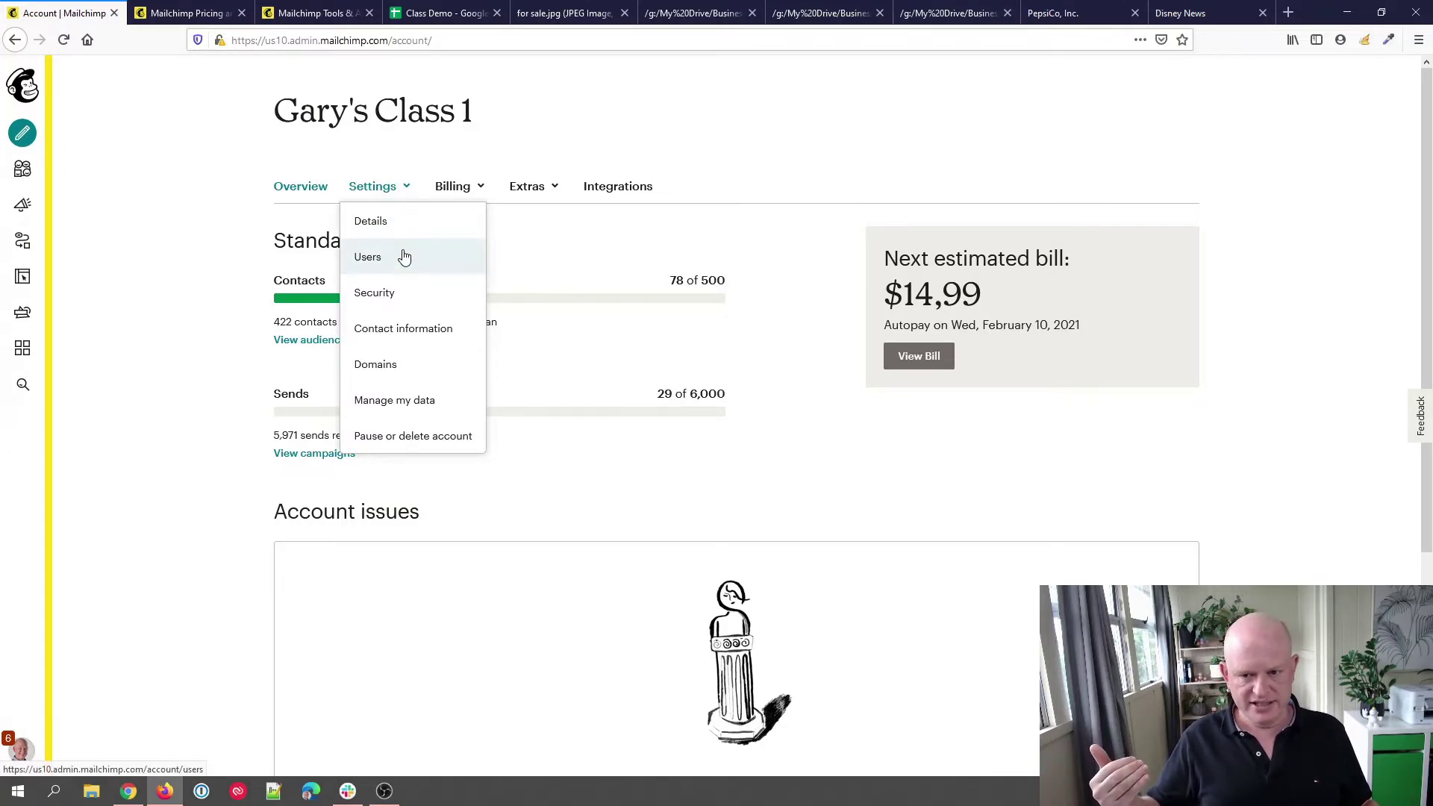
- Review the Users list with its owner and admin and look over the Invite A User form
left_click(404, 256)
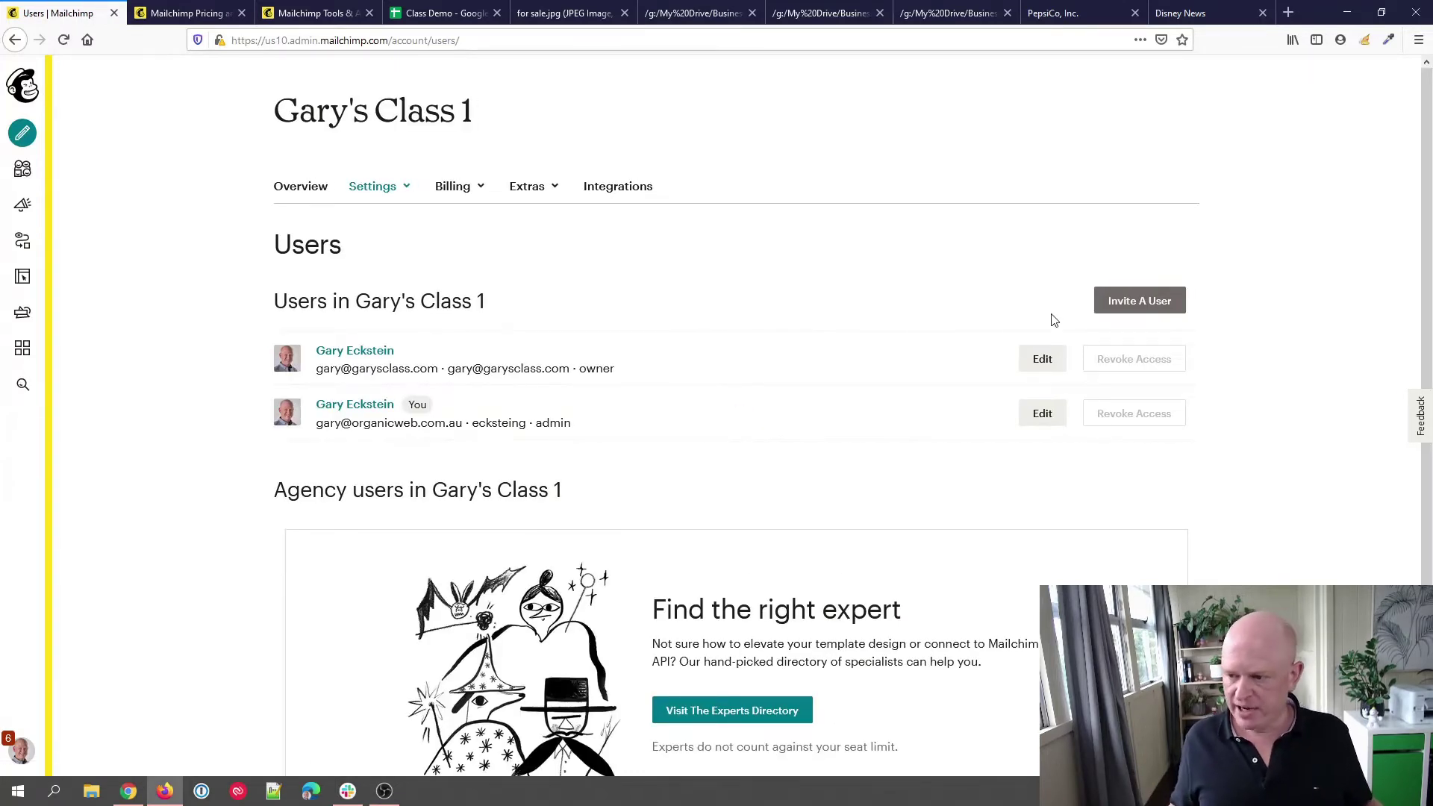
left_click(1156, 309)
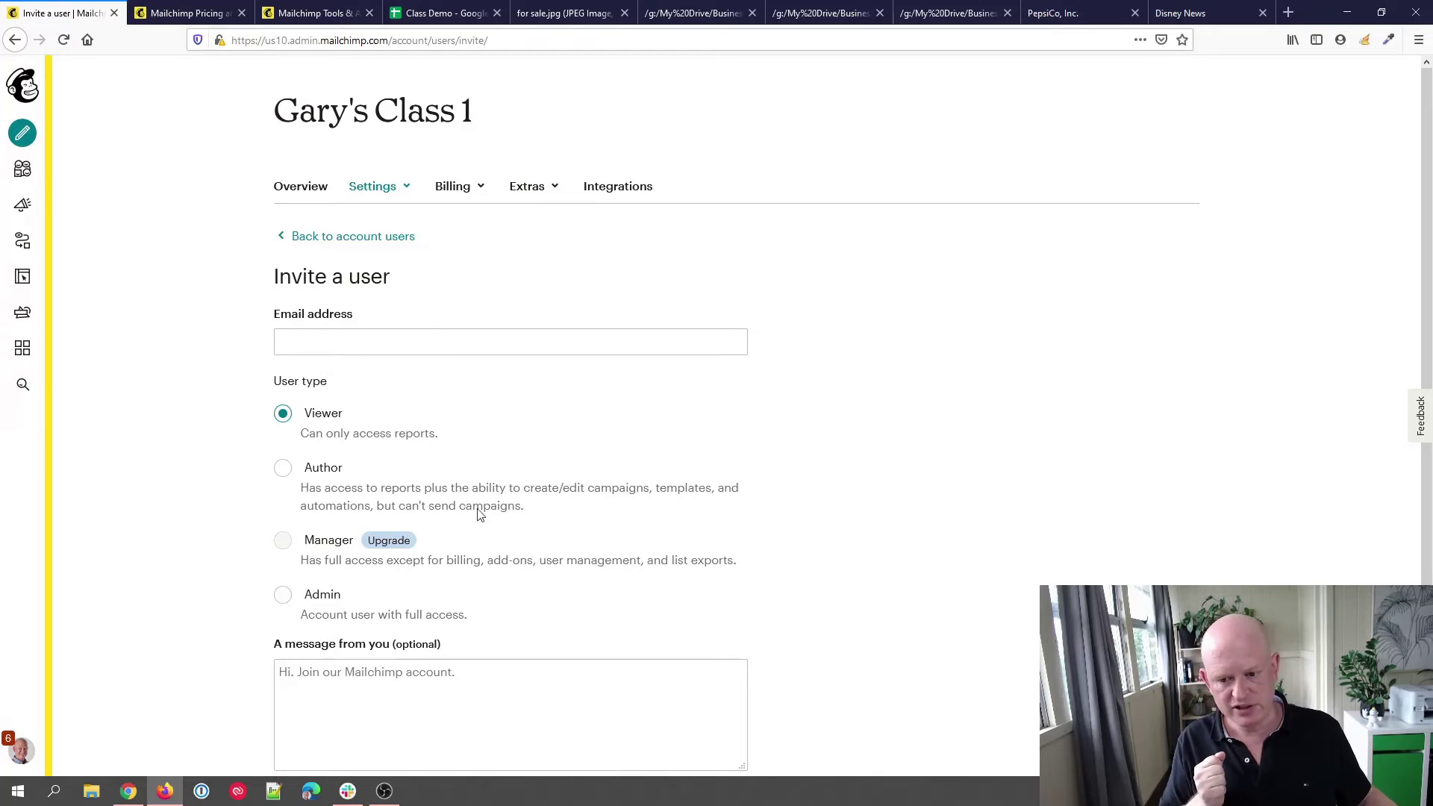
scroll(649, 531, "down", 3)
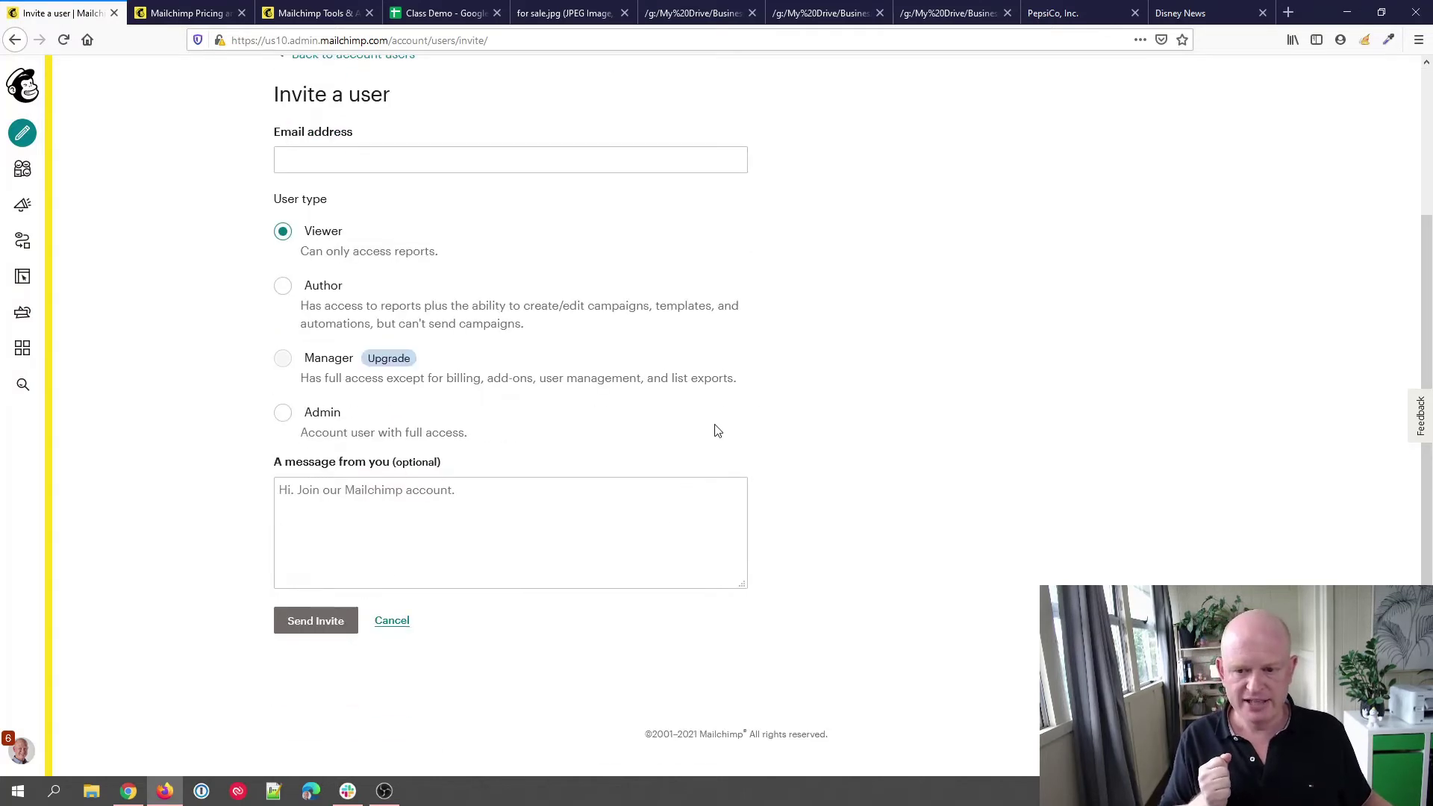
scroll(715, 425, "up", 3)
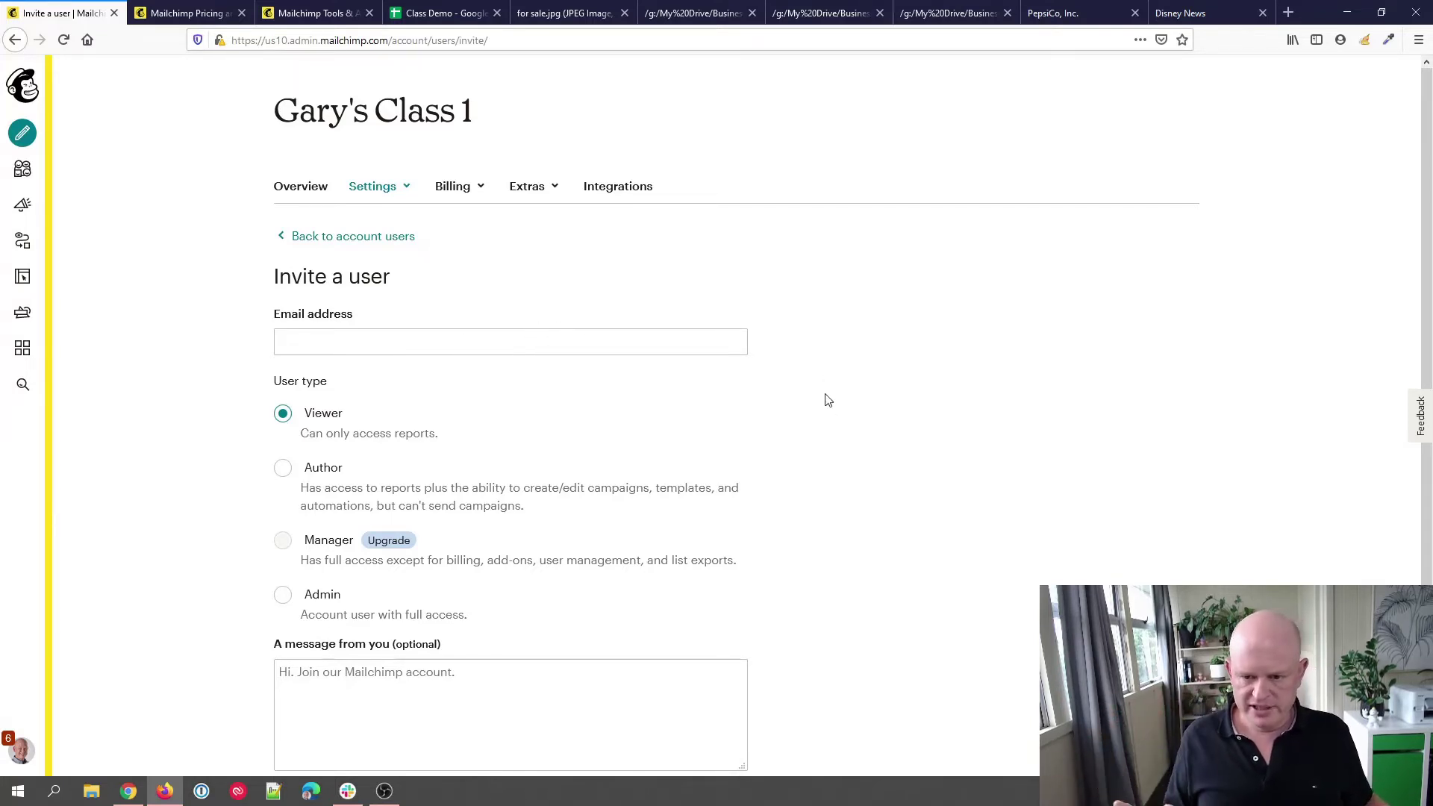
left_click(347, 237)
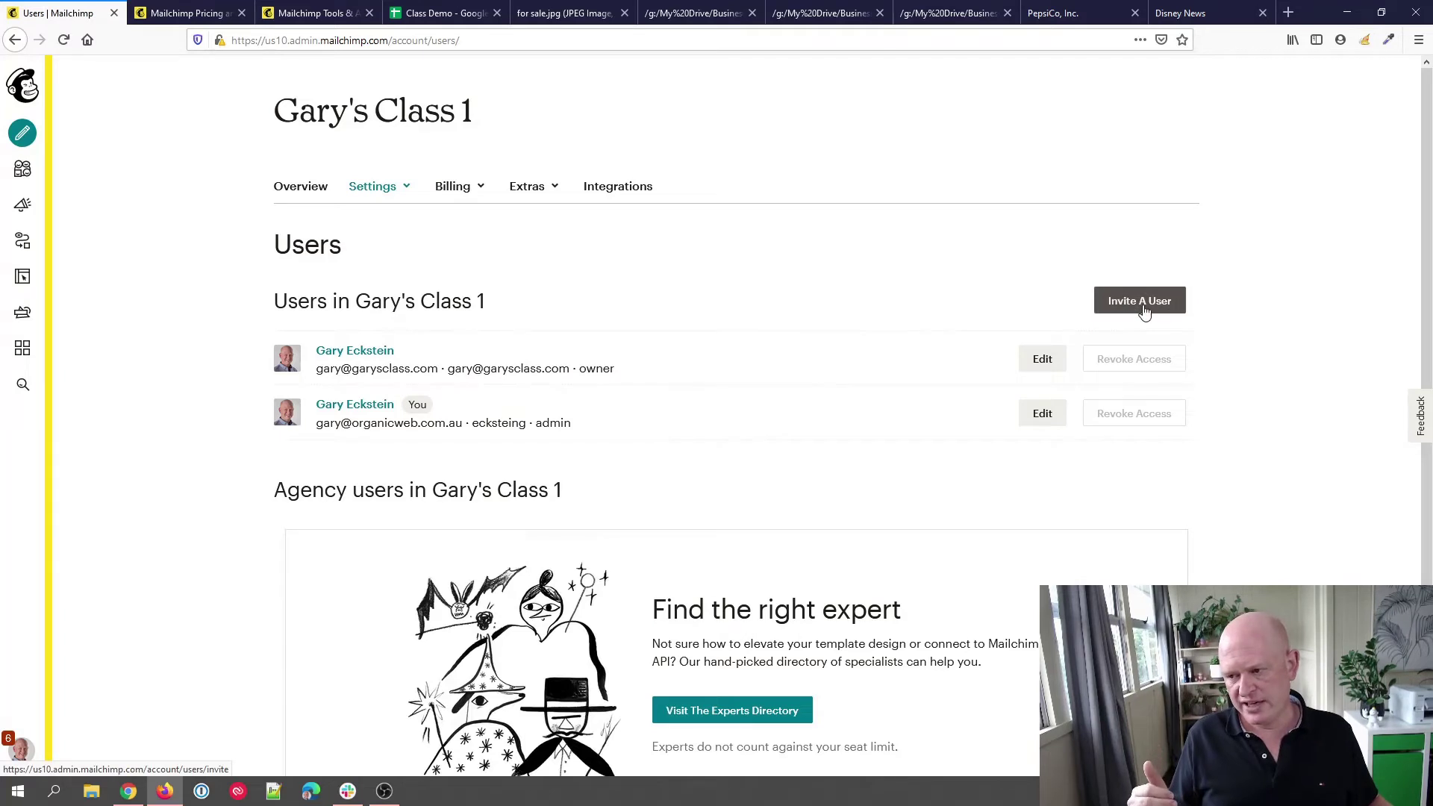
left_click(1142, 312)
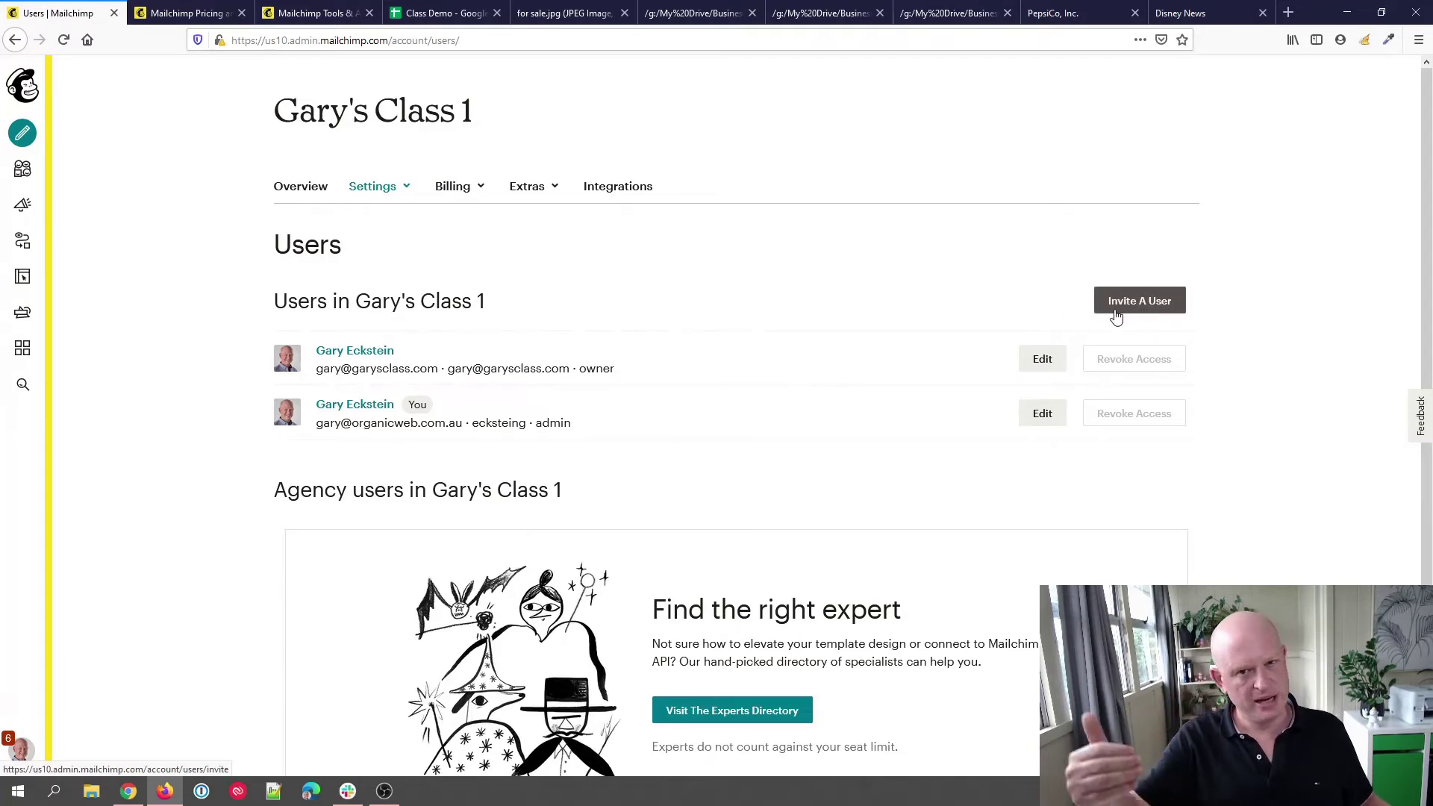
left_click(403, 192)
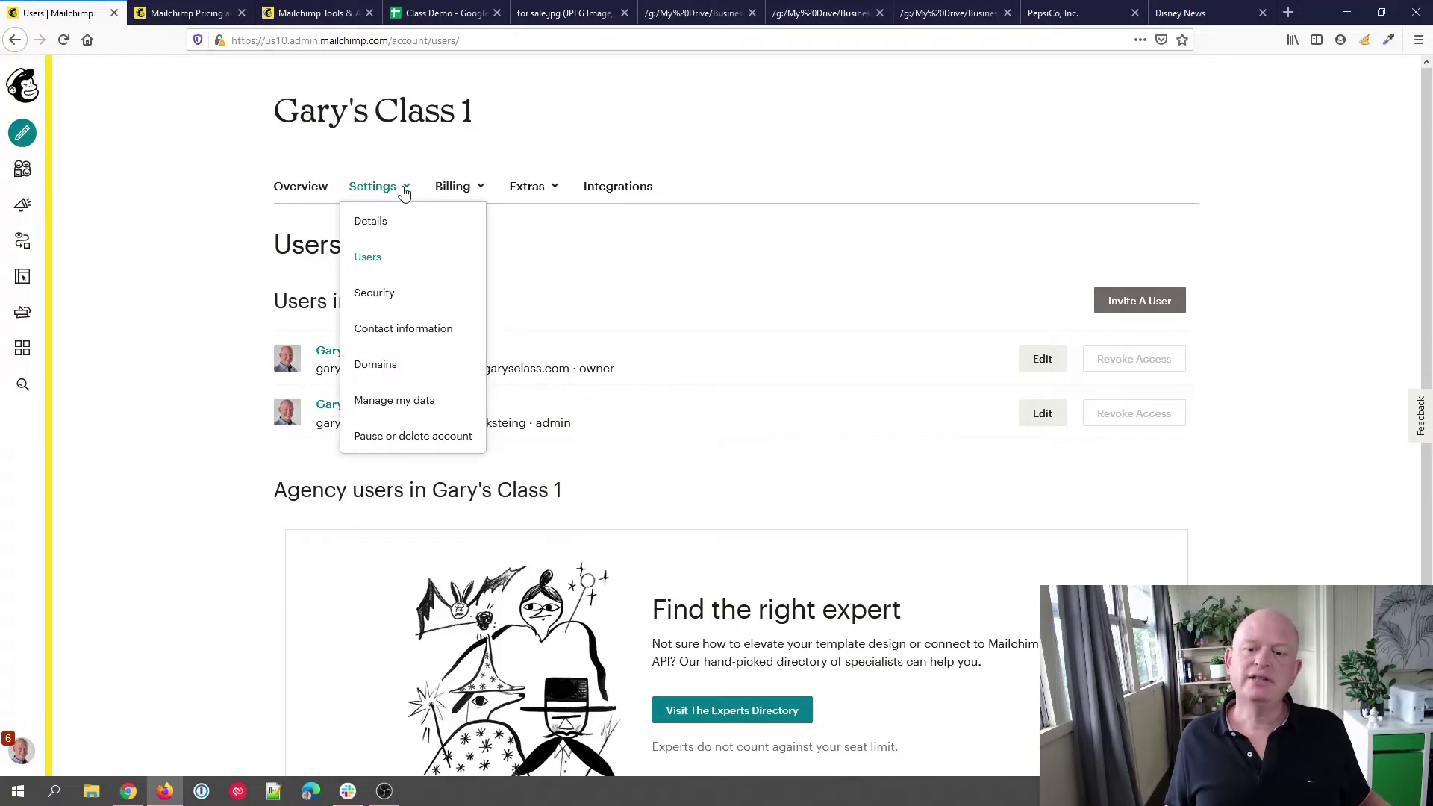
- Look over the Security page's two-factor authentication settings and the Integrations page
left_click(441, 298)
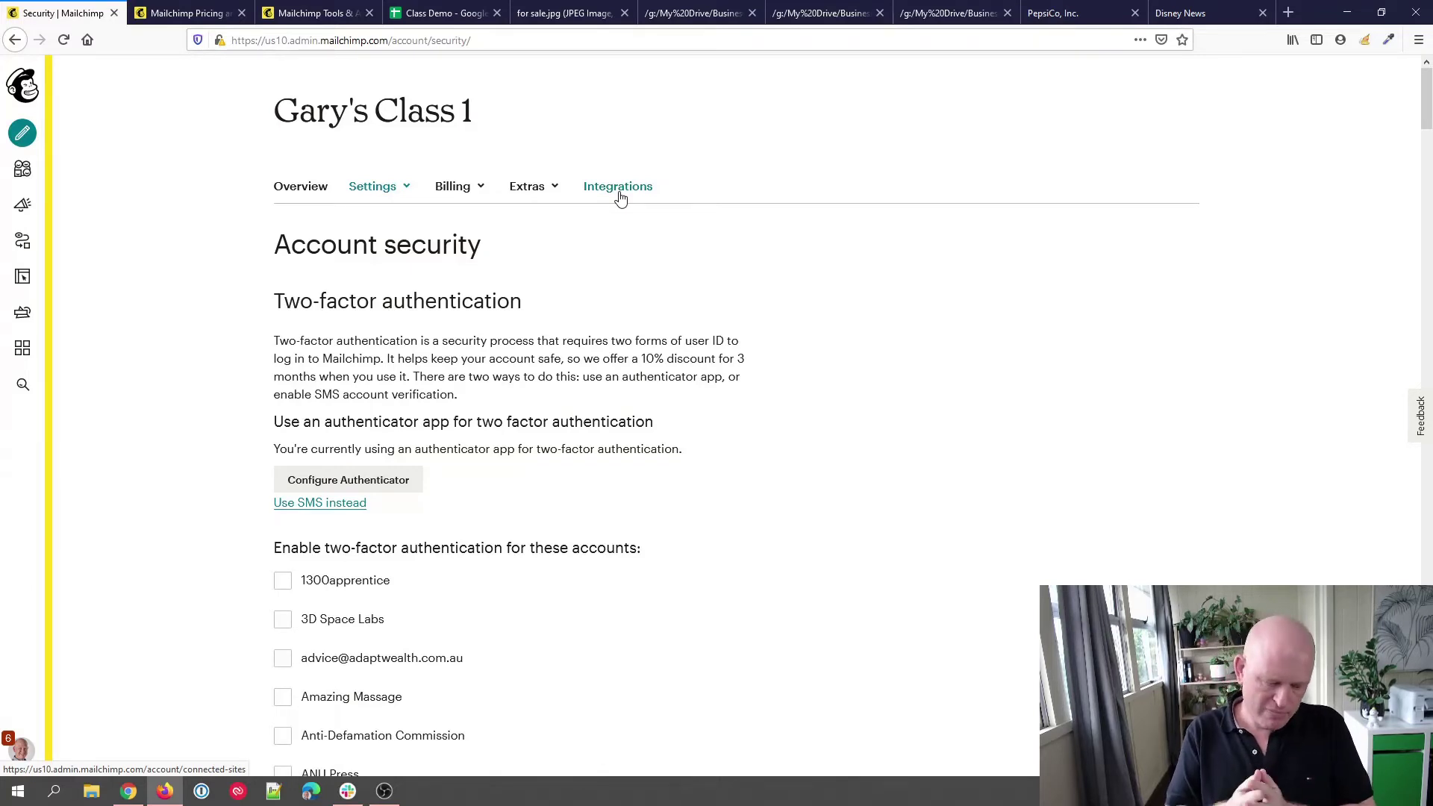
left_click(619, 187)
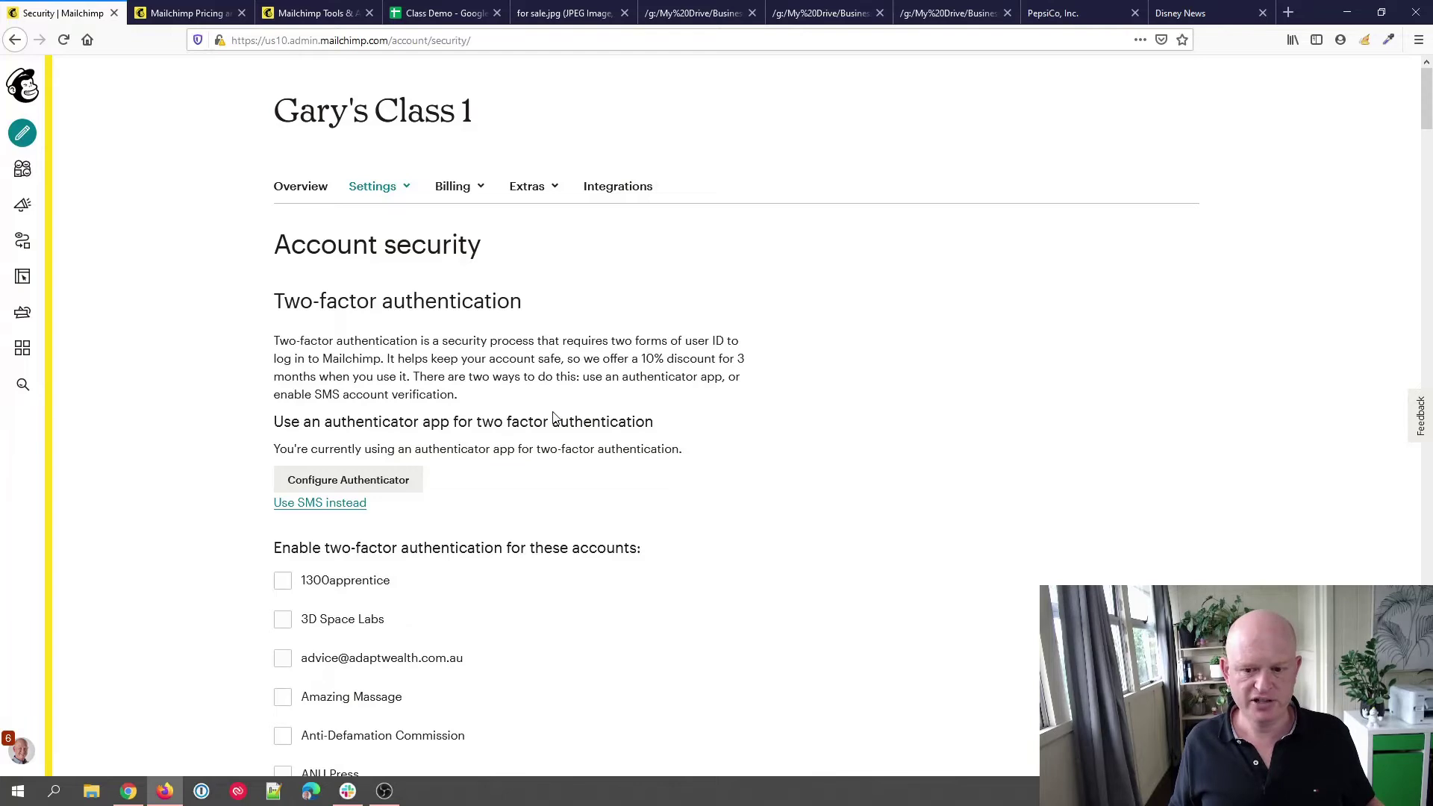
left_click(15, 40)
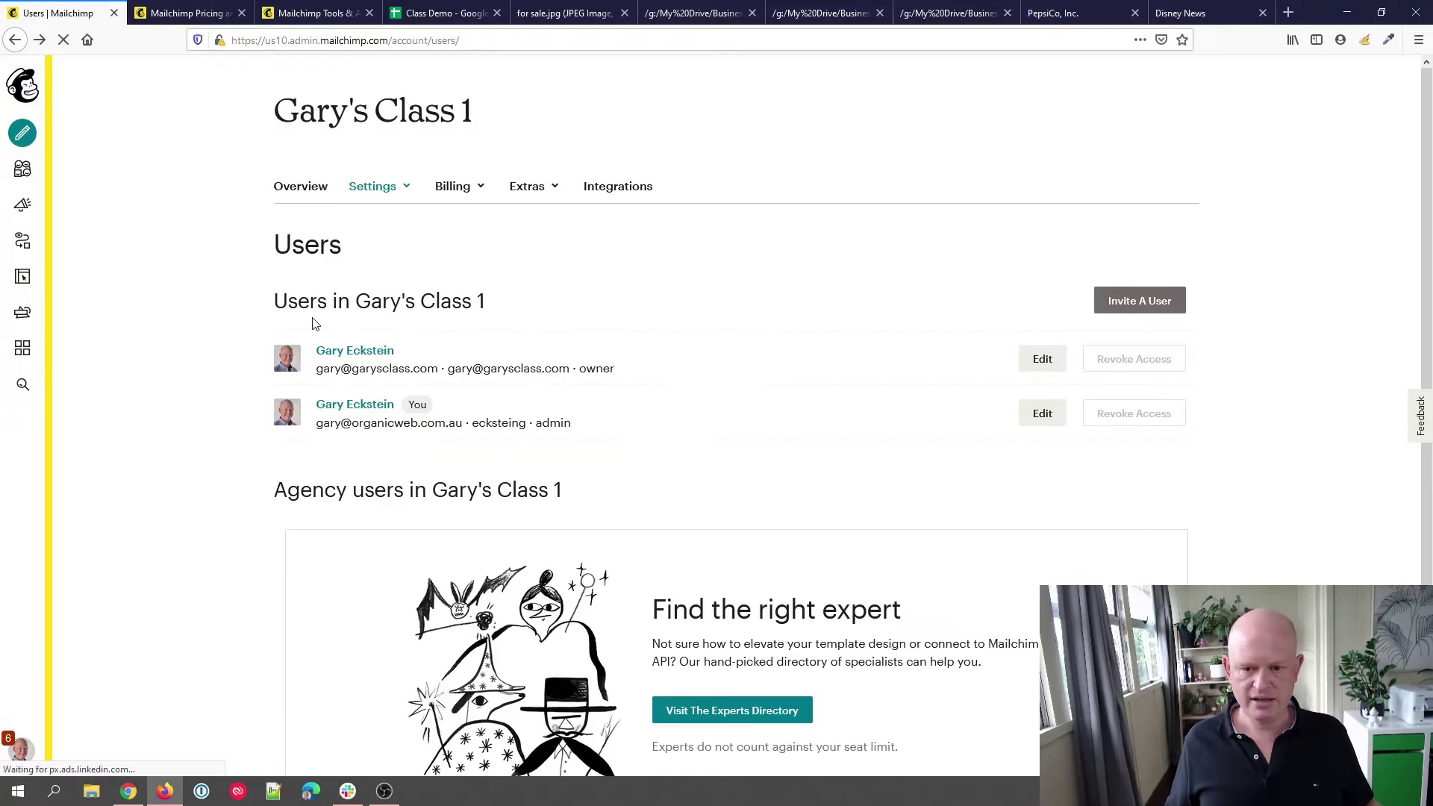
- Return to the Account overview via the avatar menu and expand Settings again
left_click(21, 750)
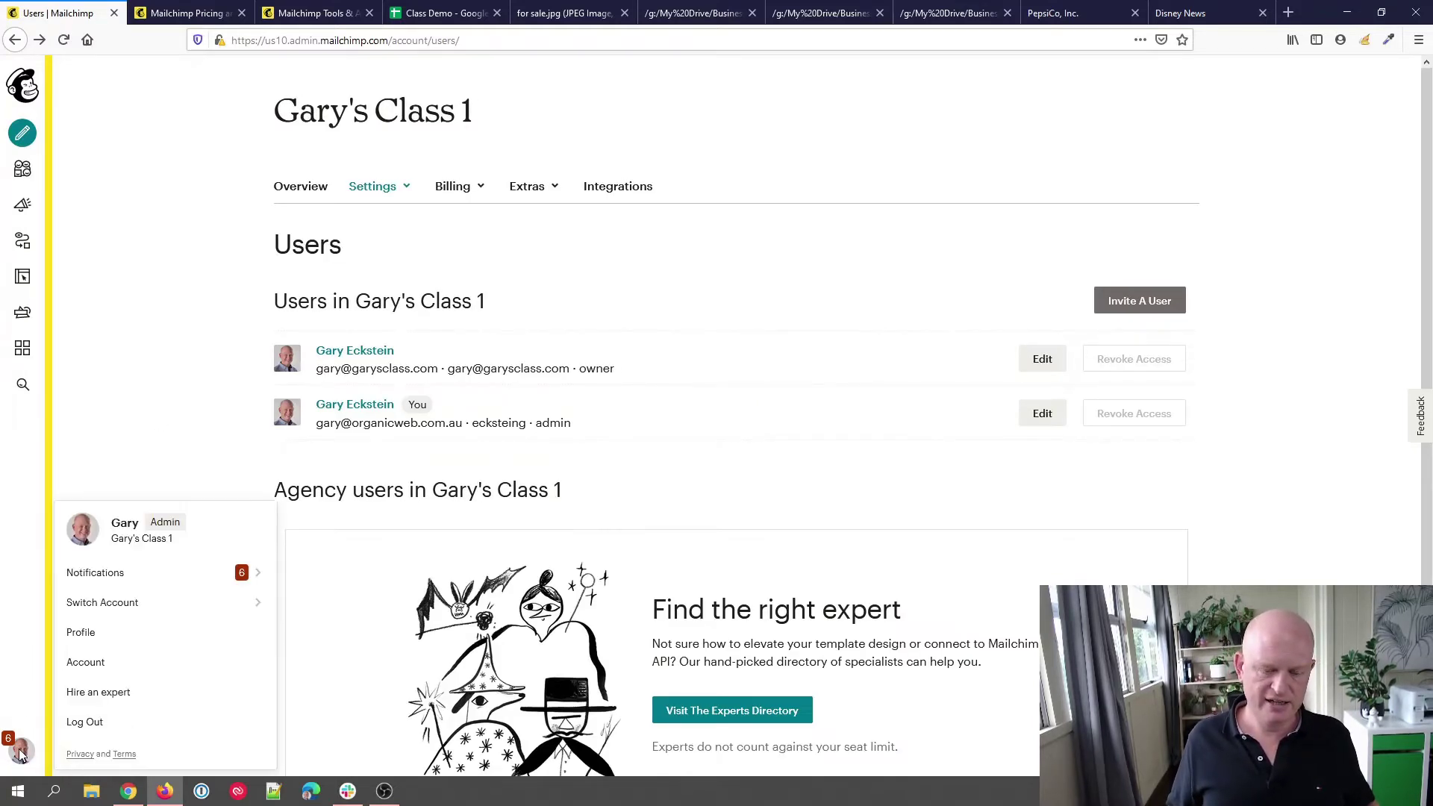
left_click(83, 664)
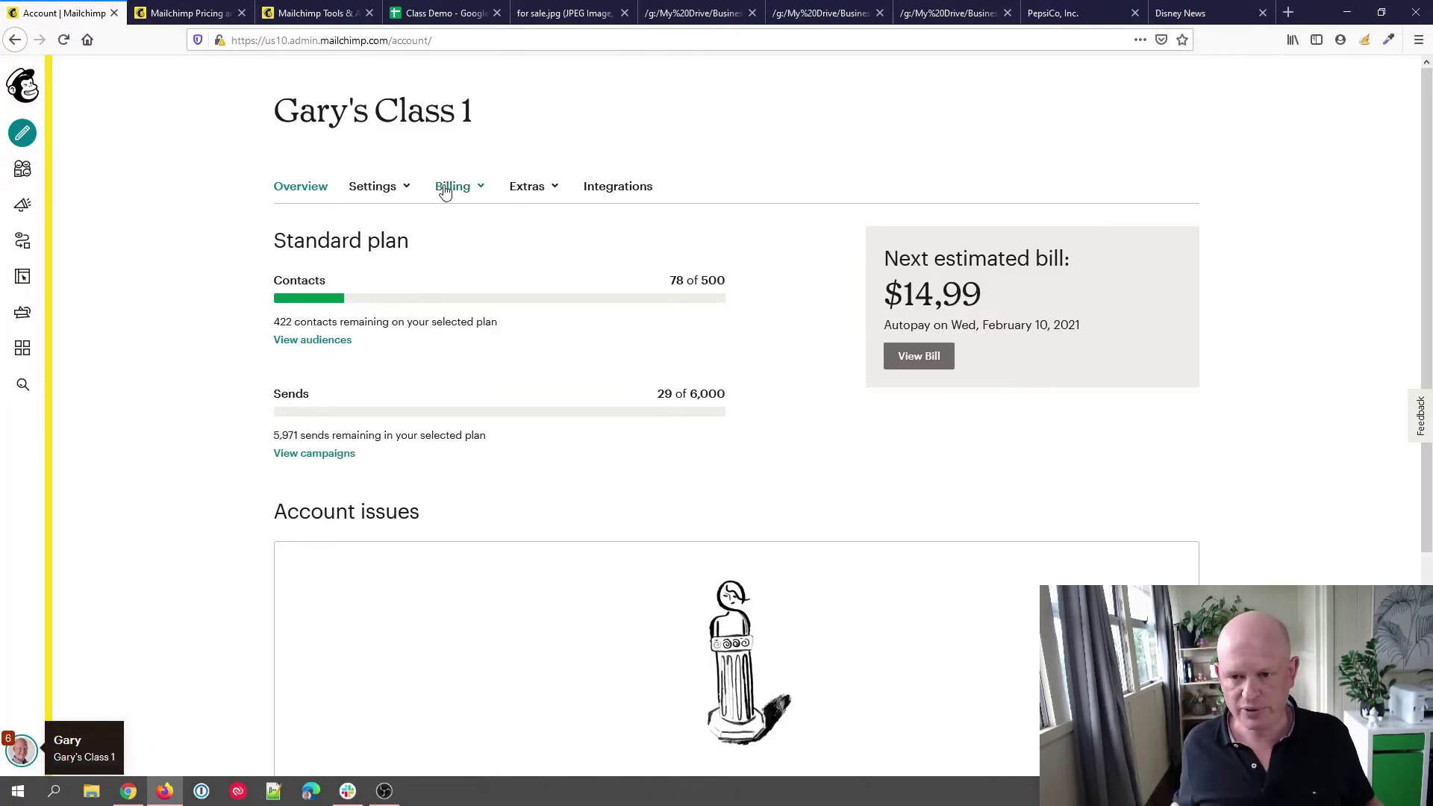
left_click(409, 188)
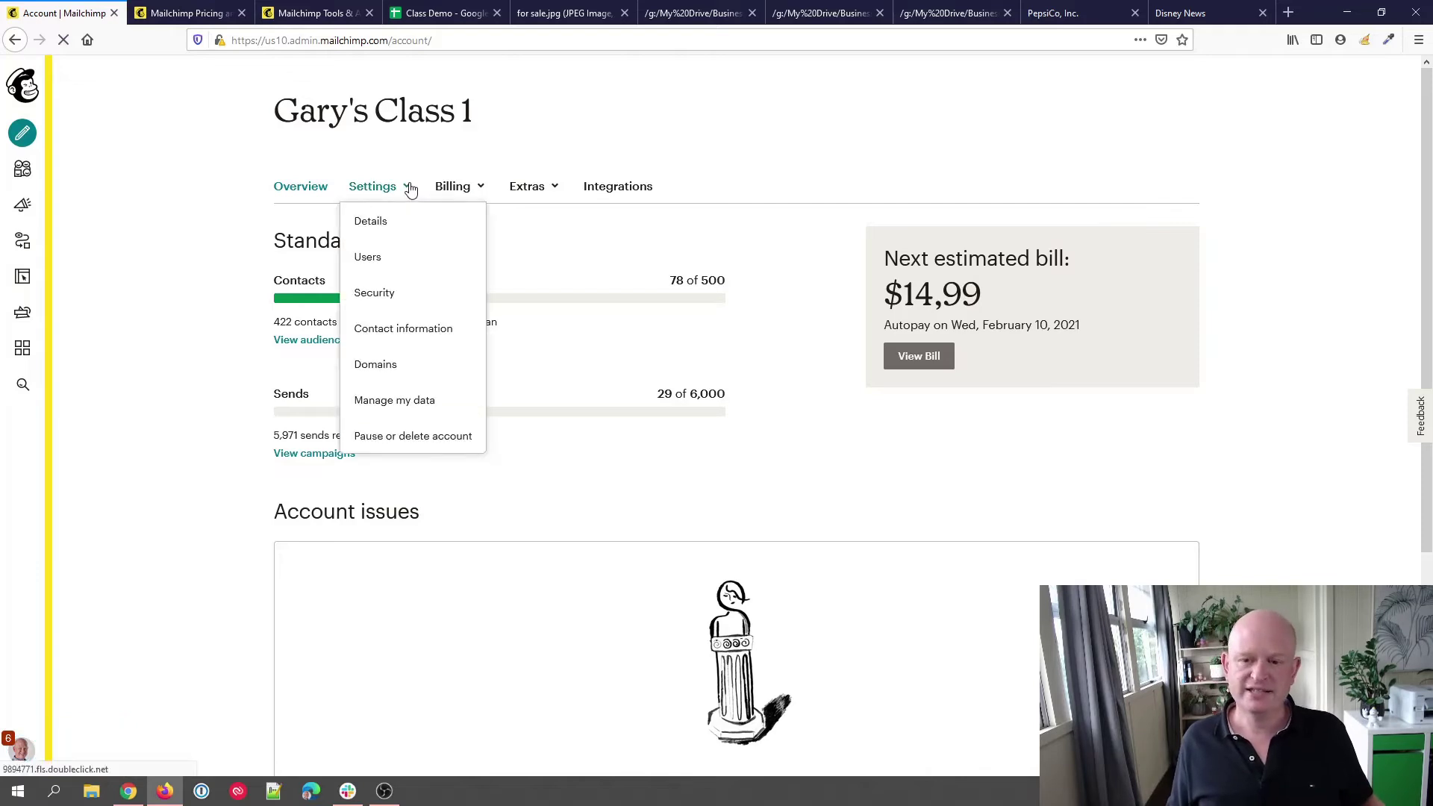
- Open Settings > Domains and start Verify Email Domain from the five listed domains
left_click(435, 375)
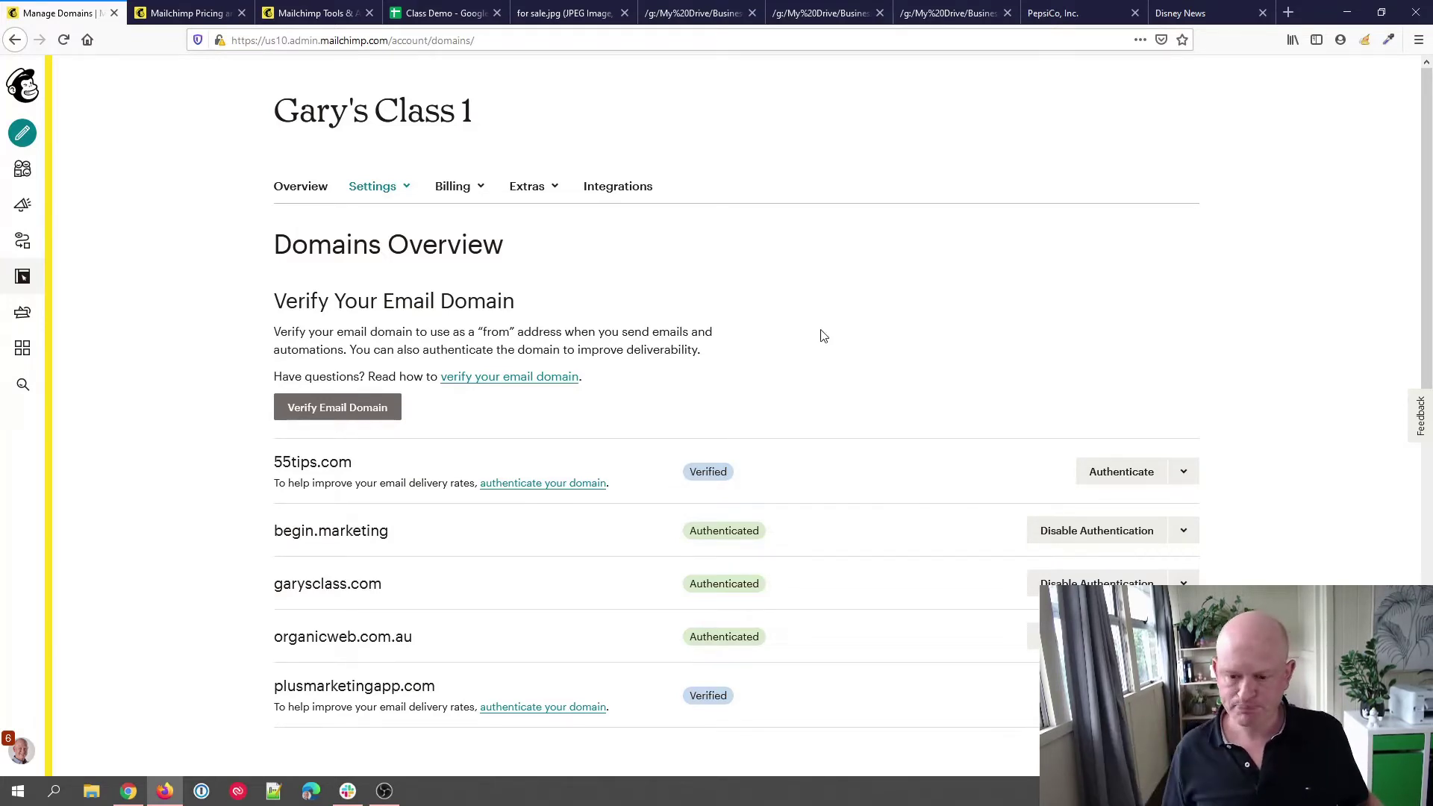
scroll(709, 535, "down", 1)
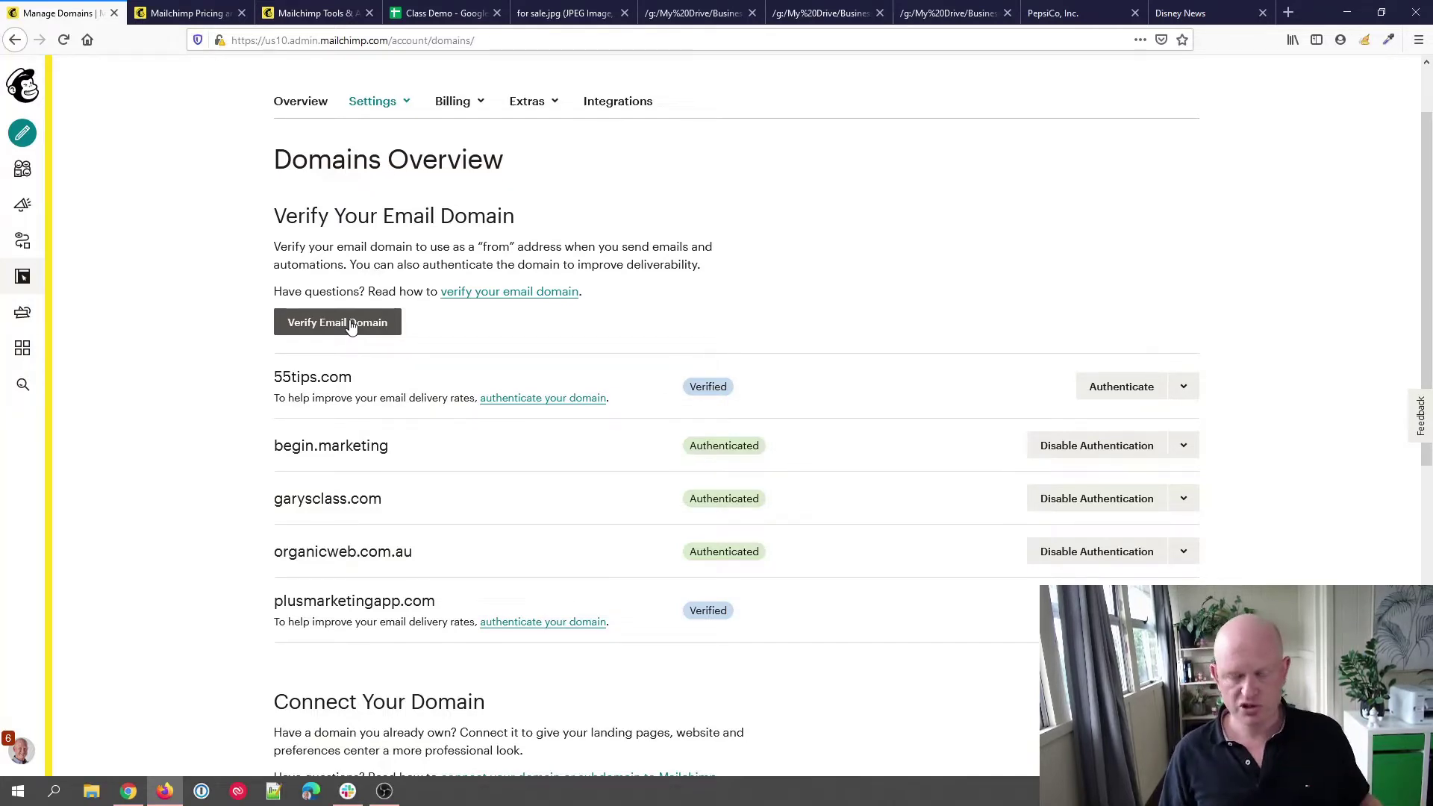
left_click(369, 328)
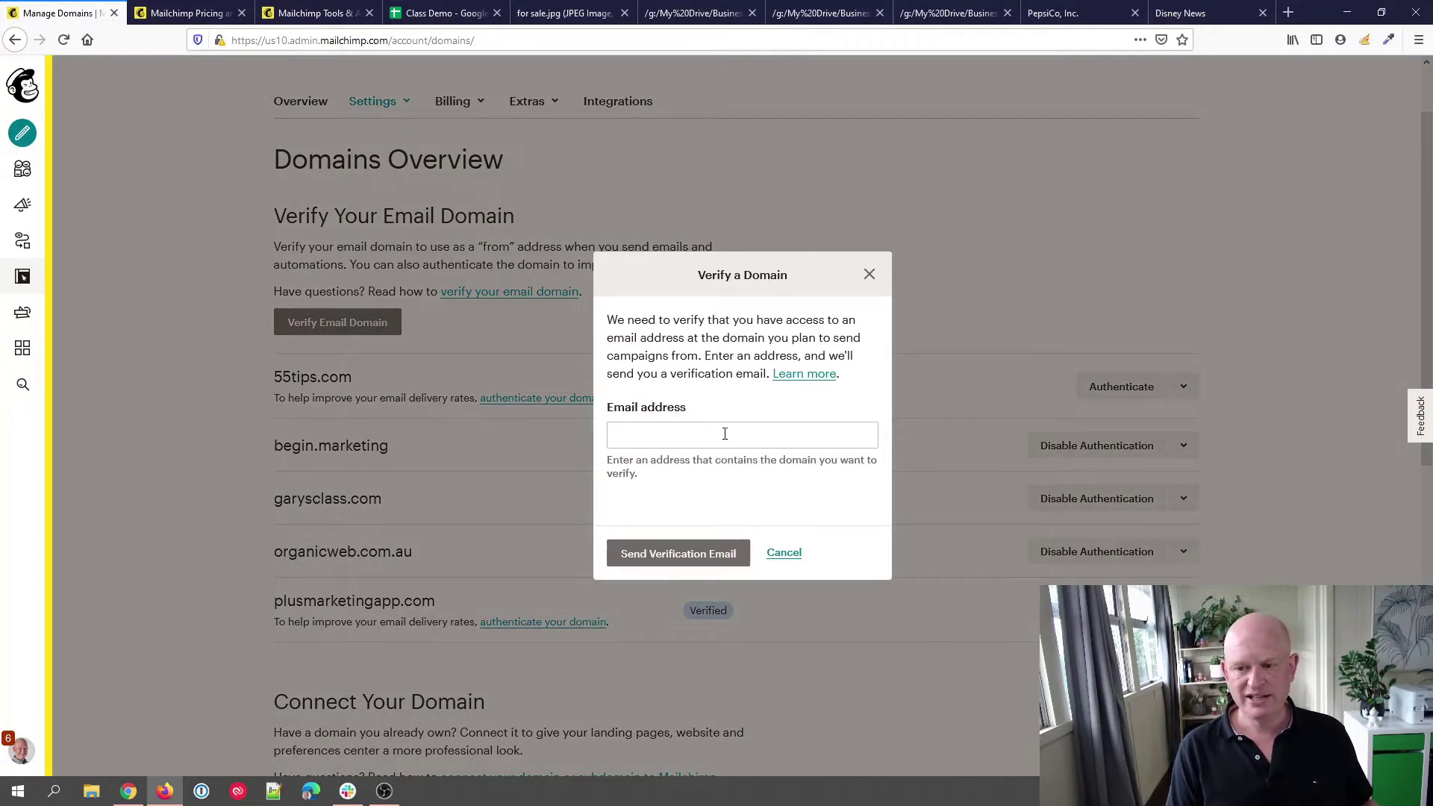
- Close the Verify a Domain dialog without entering an email address
left_click(869, 276)
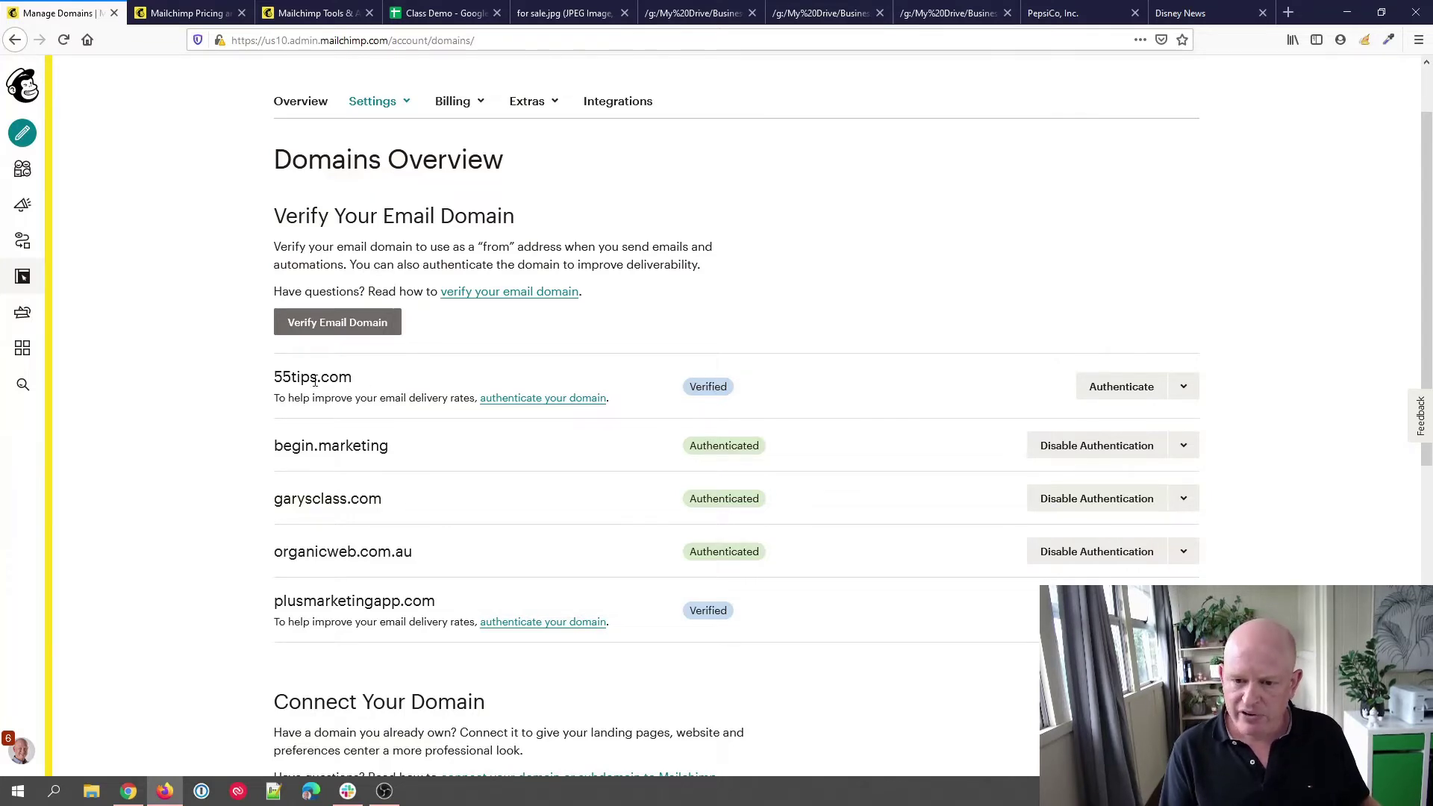
- Show the 55tips.com Domain Authentication CNAME records pointing to dkim2.mcsv.net and dkim3.mcsv.net
left_click(1121, 396)
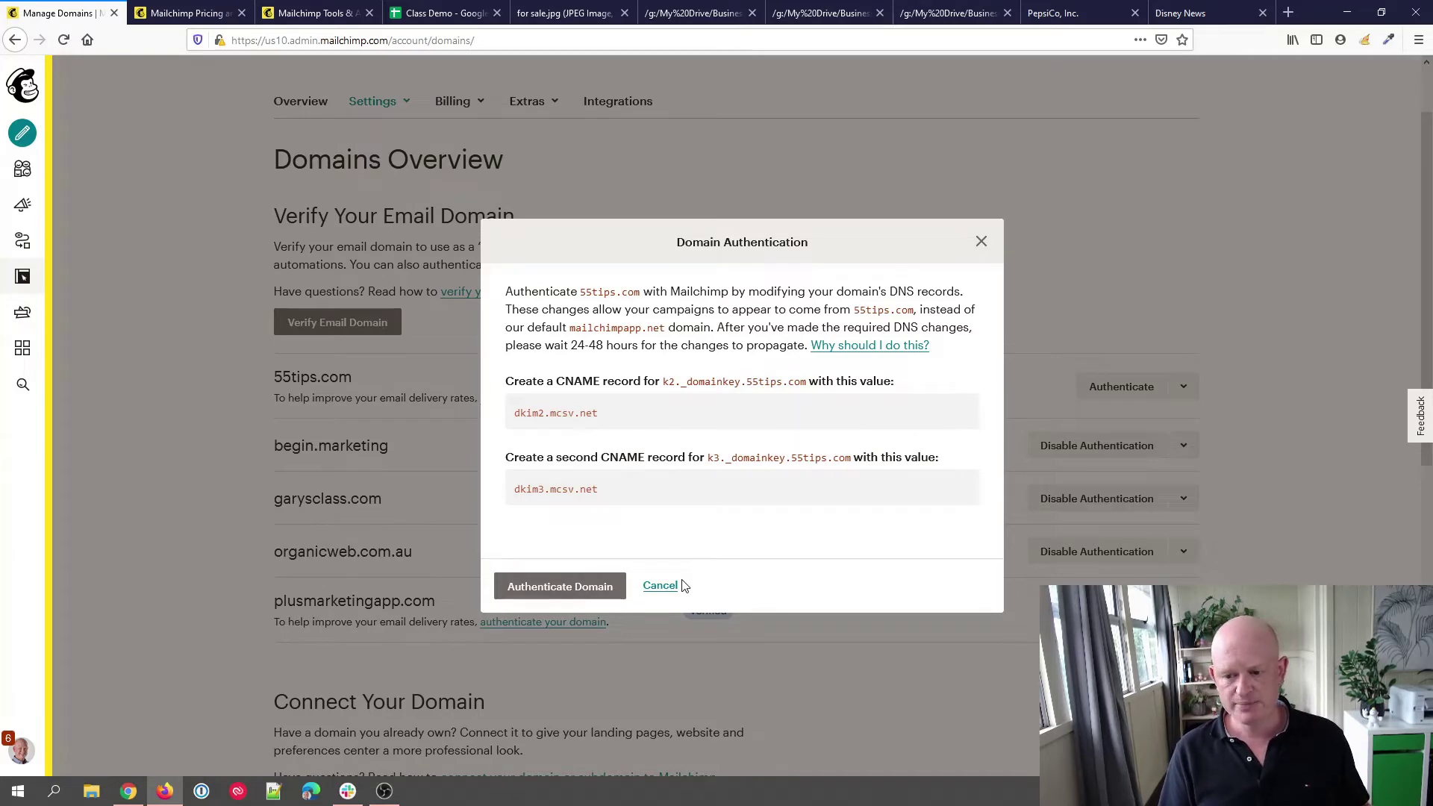
left_click(655, 586)
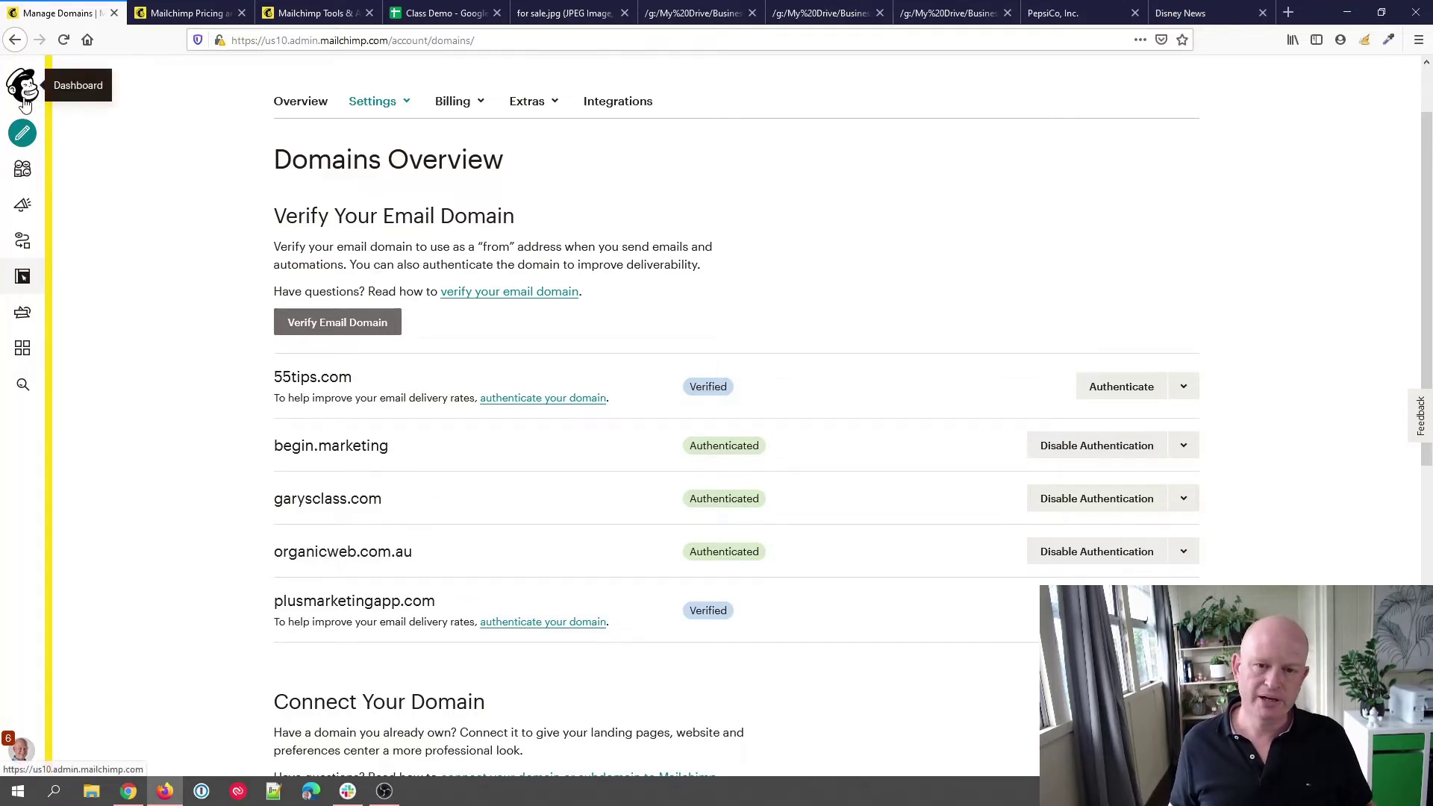
- Return to the main dashboard showing recent activity and a 78-contact audience
left_click(25, 103)
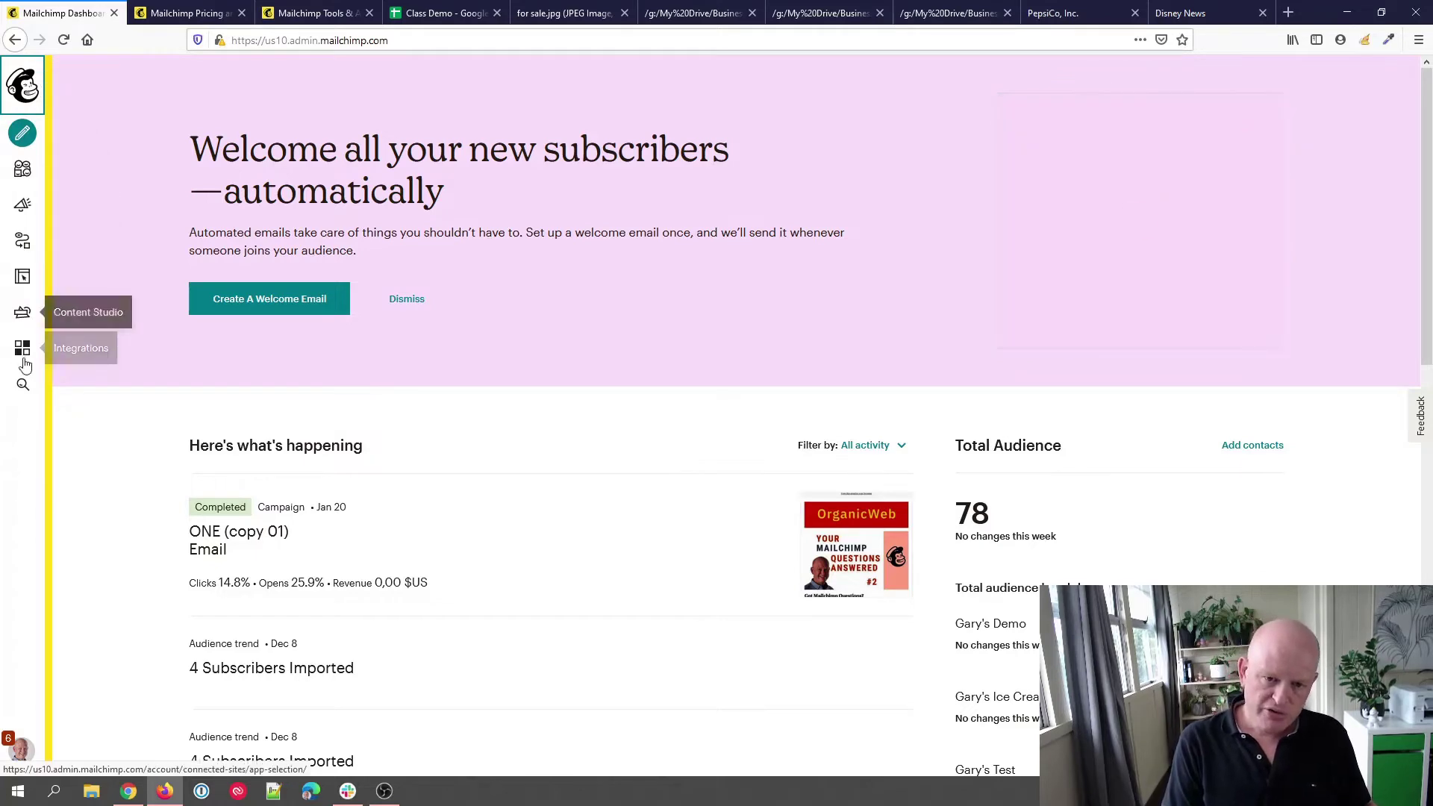
left_click(23, 136)
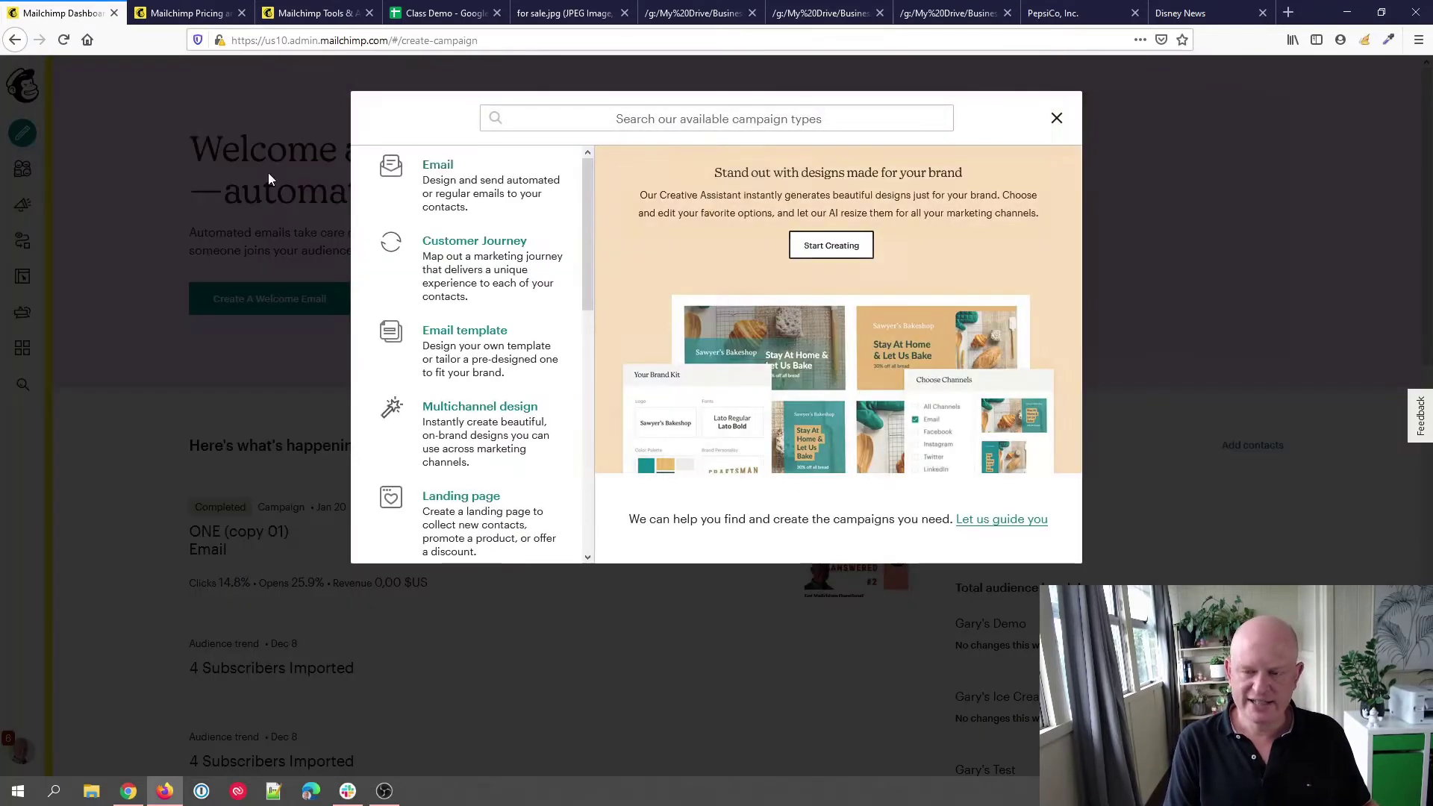
left_click_drag(588, 205, 520, 193)
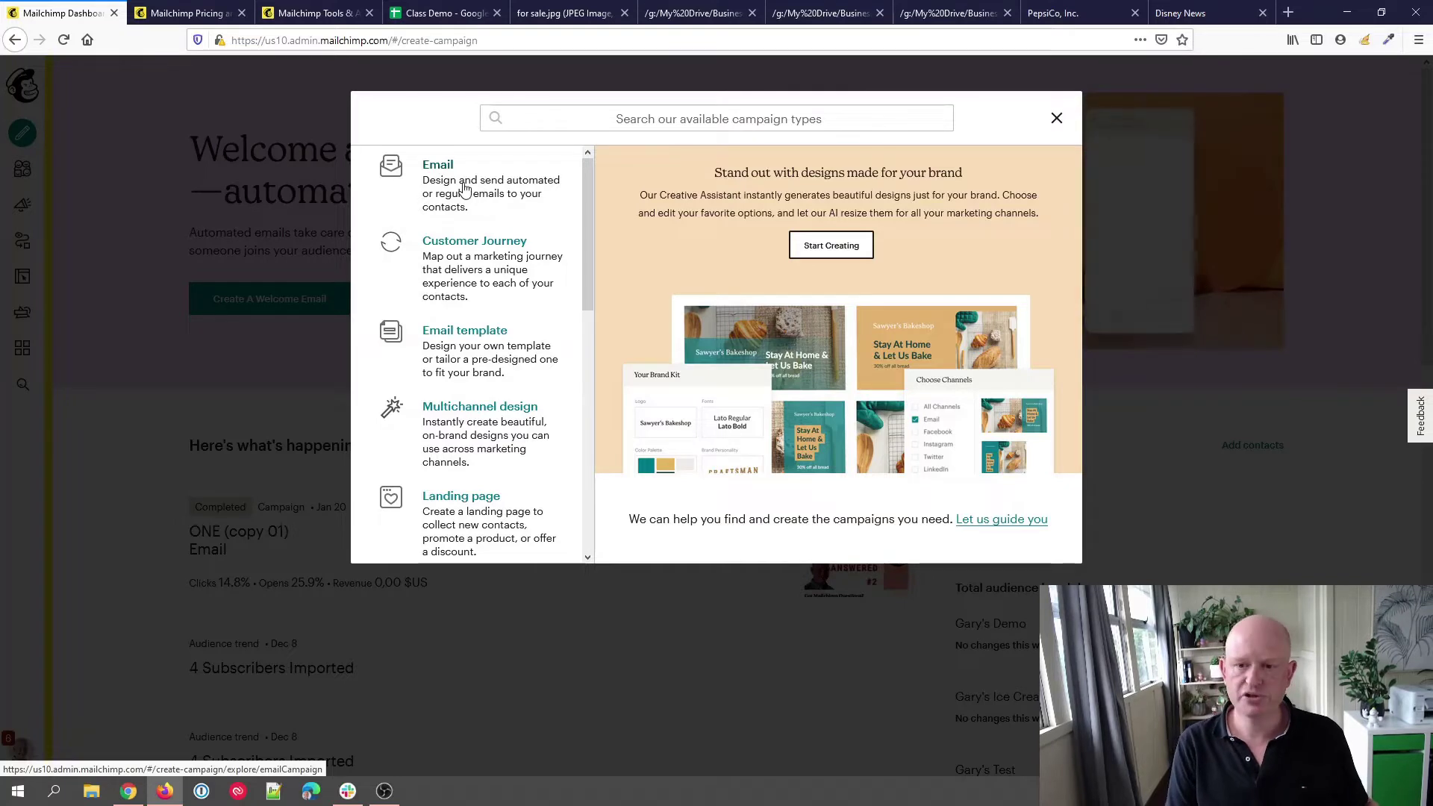
left_click(481, 279)
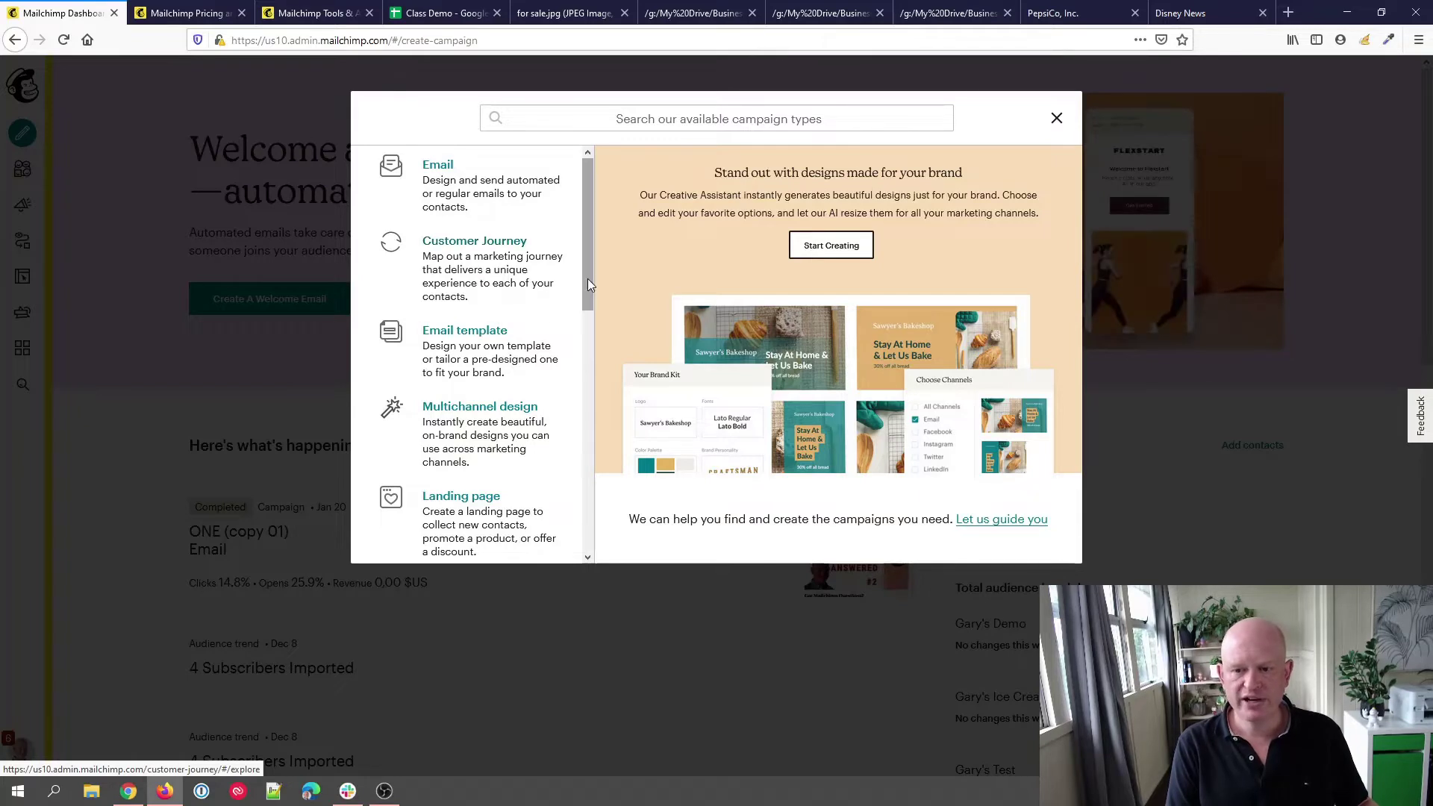
left_click_drag(588, 279, 594, 360)
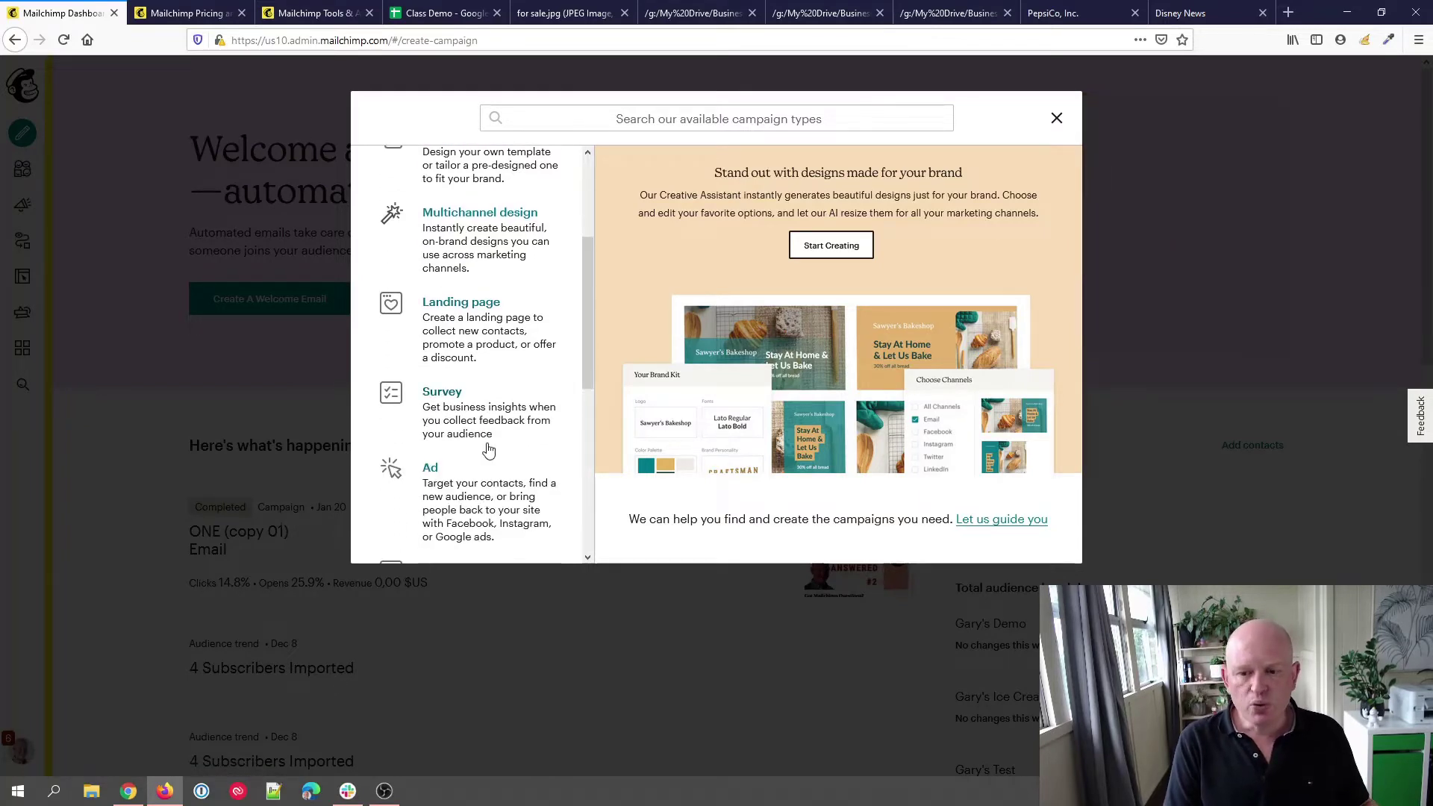
left_click(1057, 121)
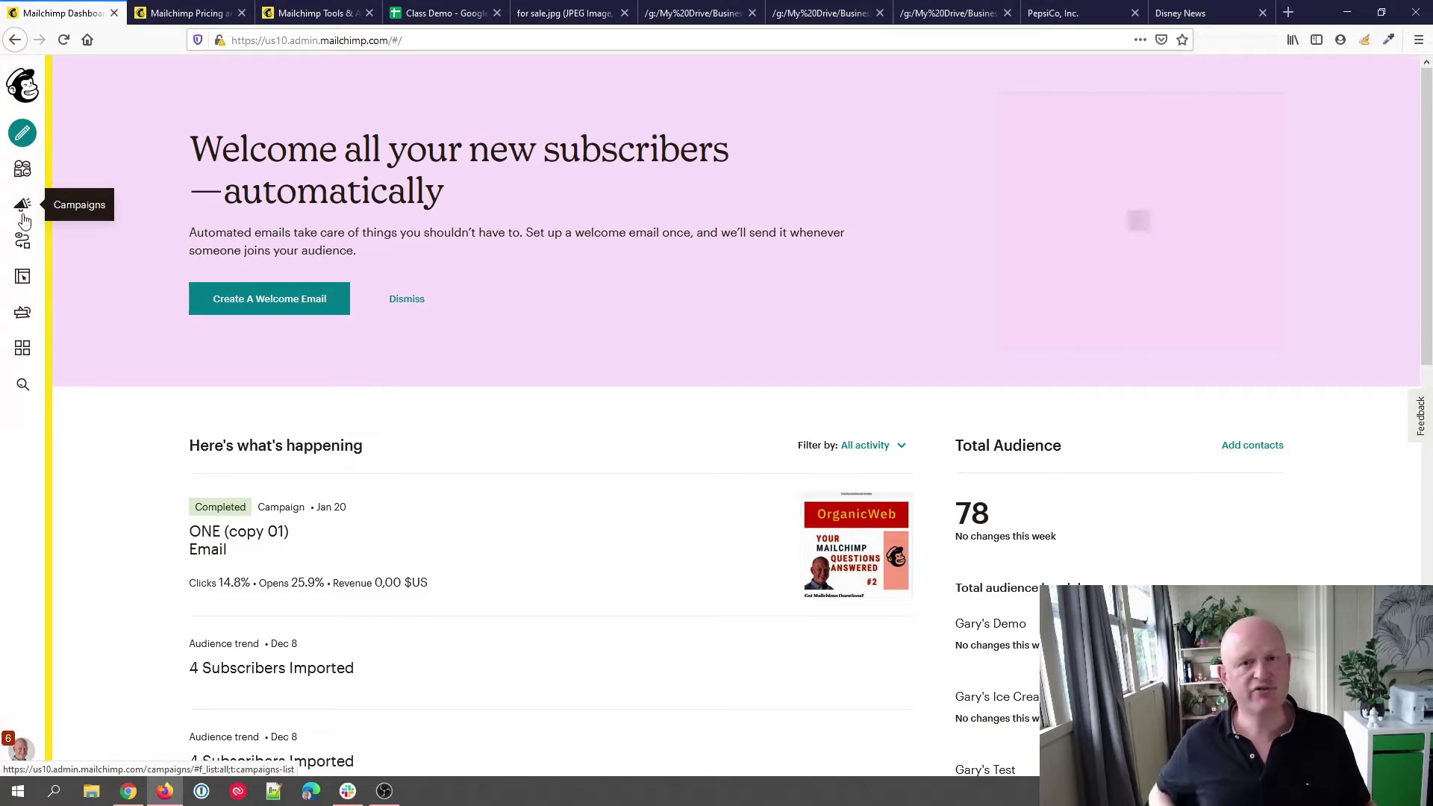
- Go through Campaigns to the Content Studio showing Creative Assistant's four Full Width designs
left_click(24, 221)
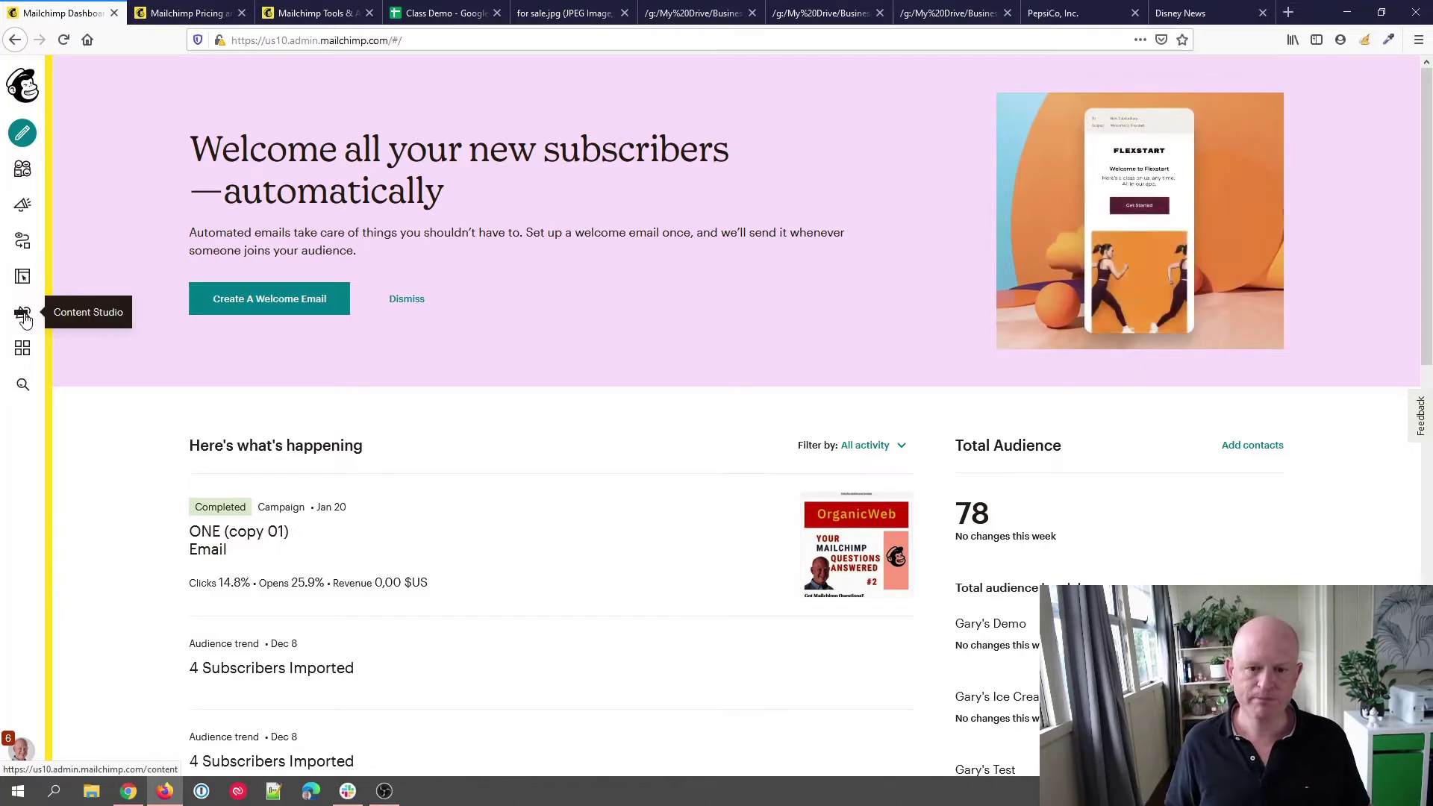
left_click(23, 315)
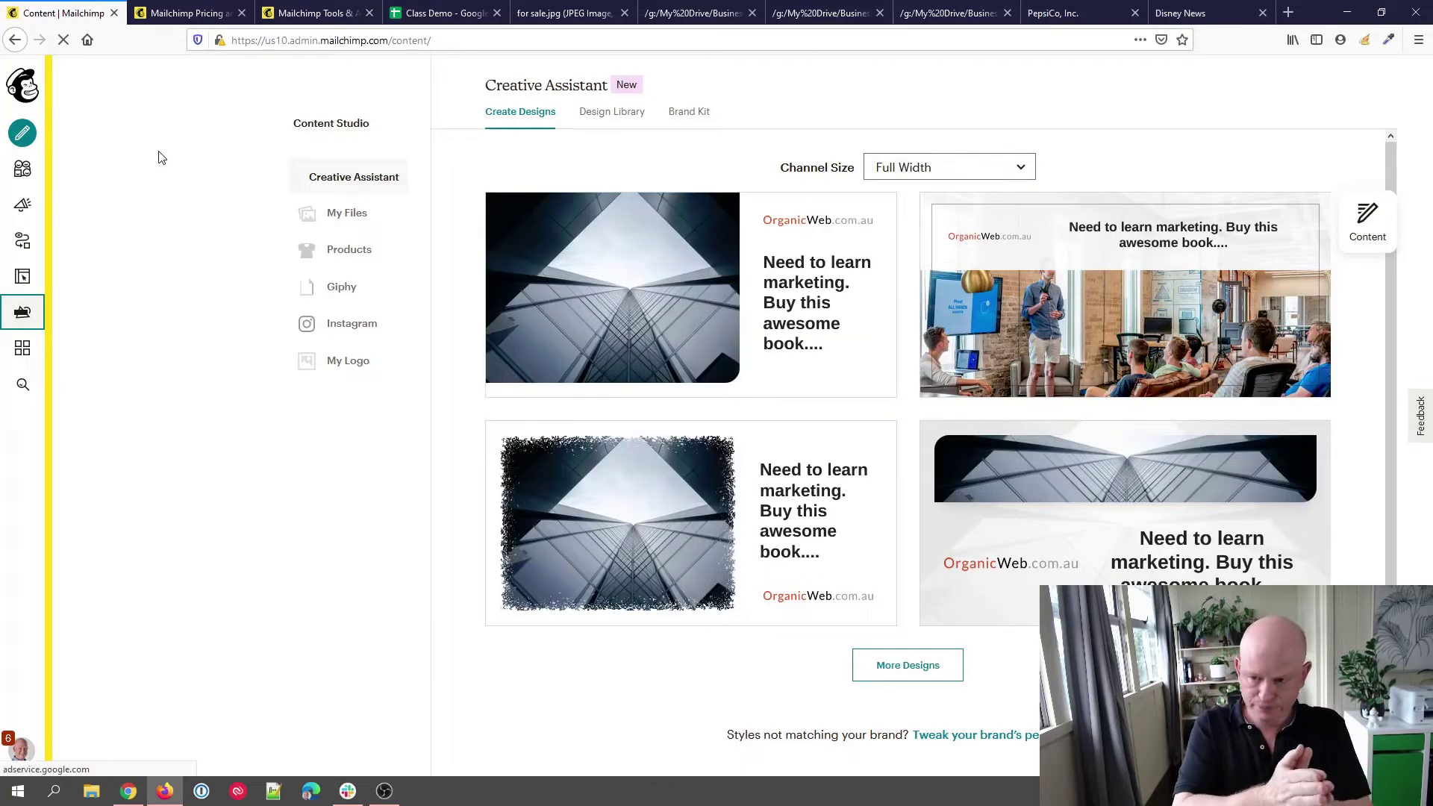
- Browse My Files and its Upload options, then switch to the Products image library
left_click(360, 217)
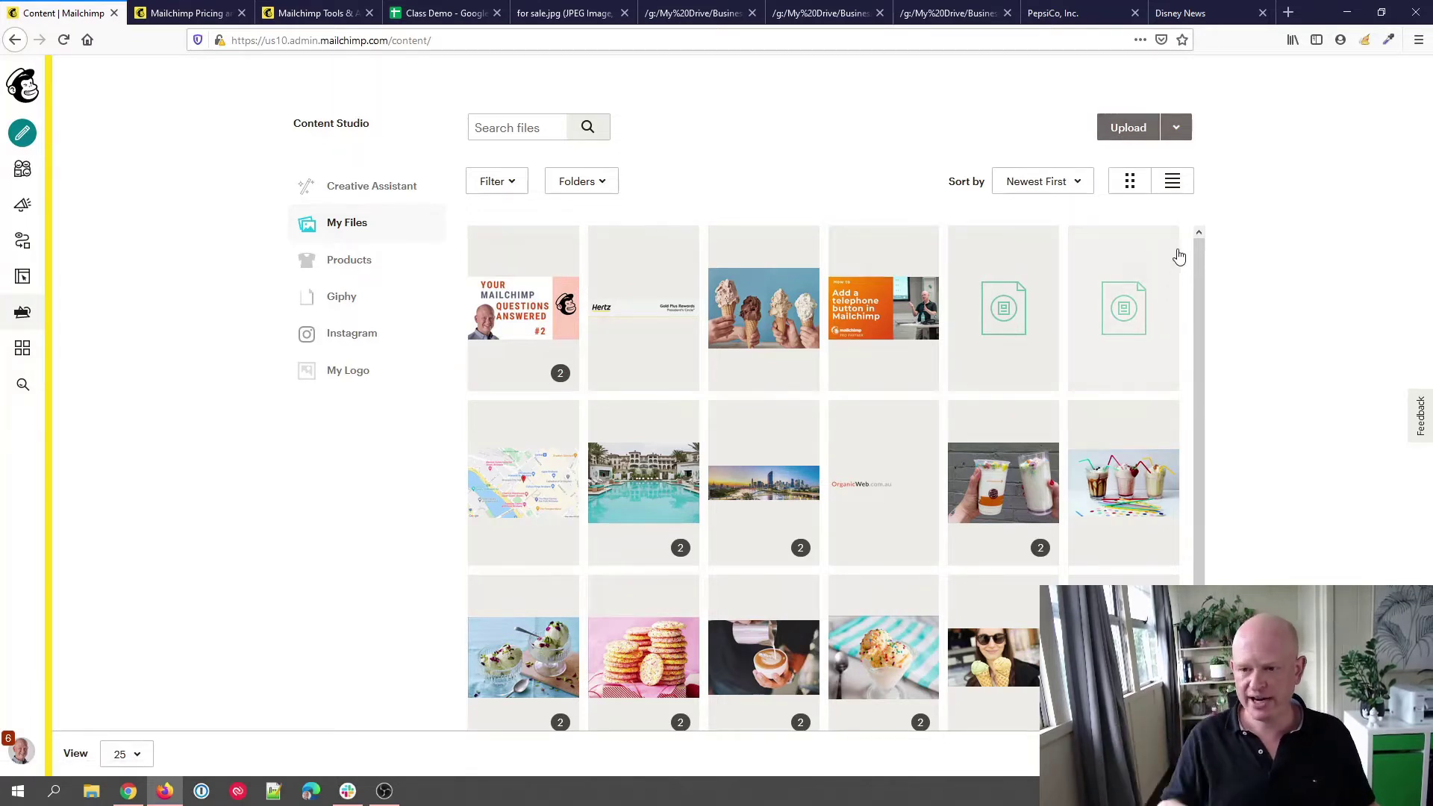
left_click(1178, 129)
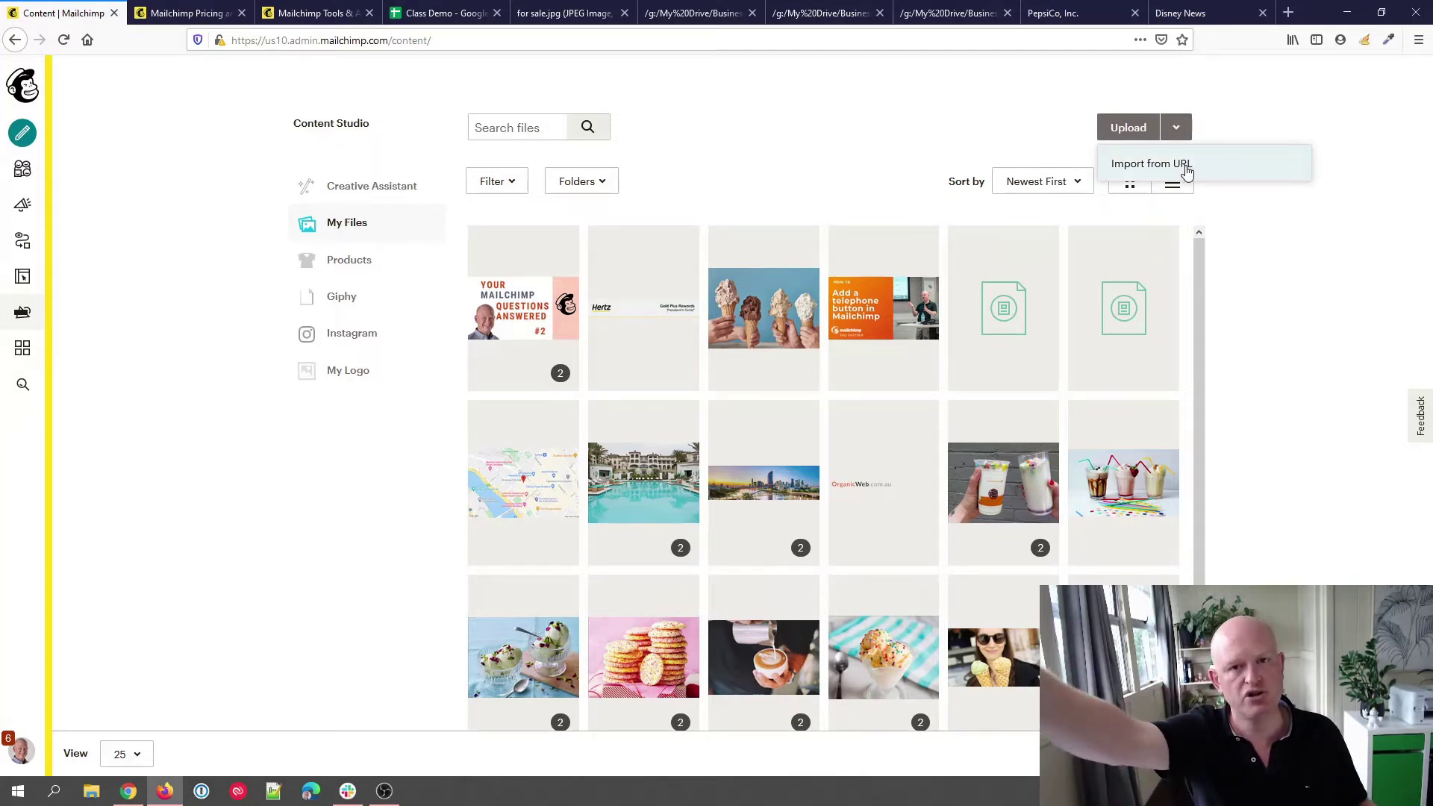
left_click(1336, 265)
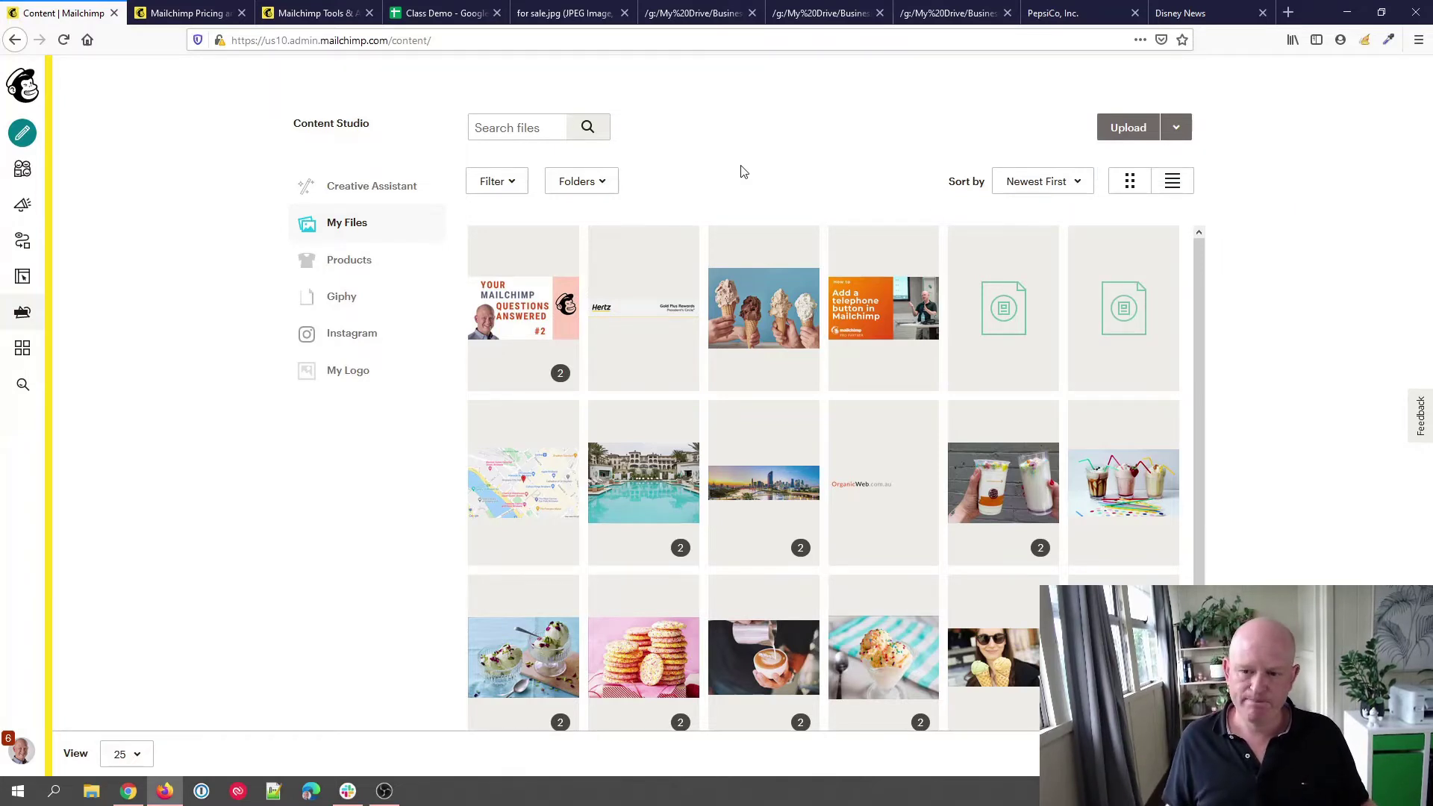
left_click(371, 269)
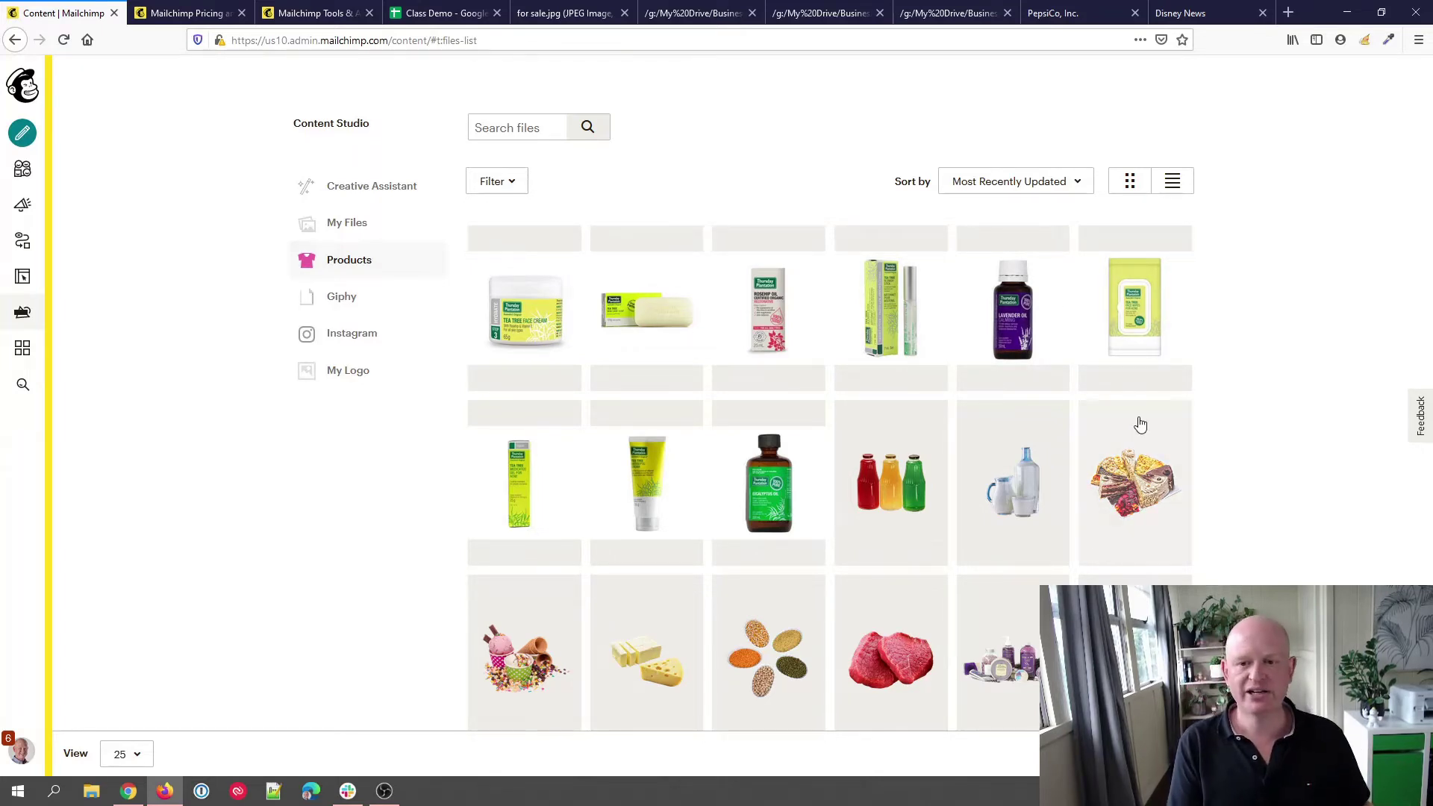
- View the Giphy images, then return to Creative Assistant in the Content Studio
left_click(344, 300)
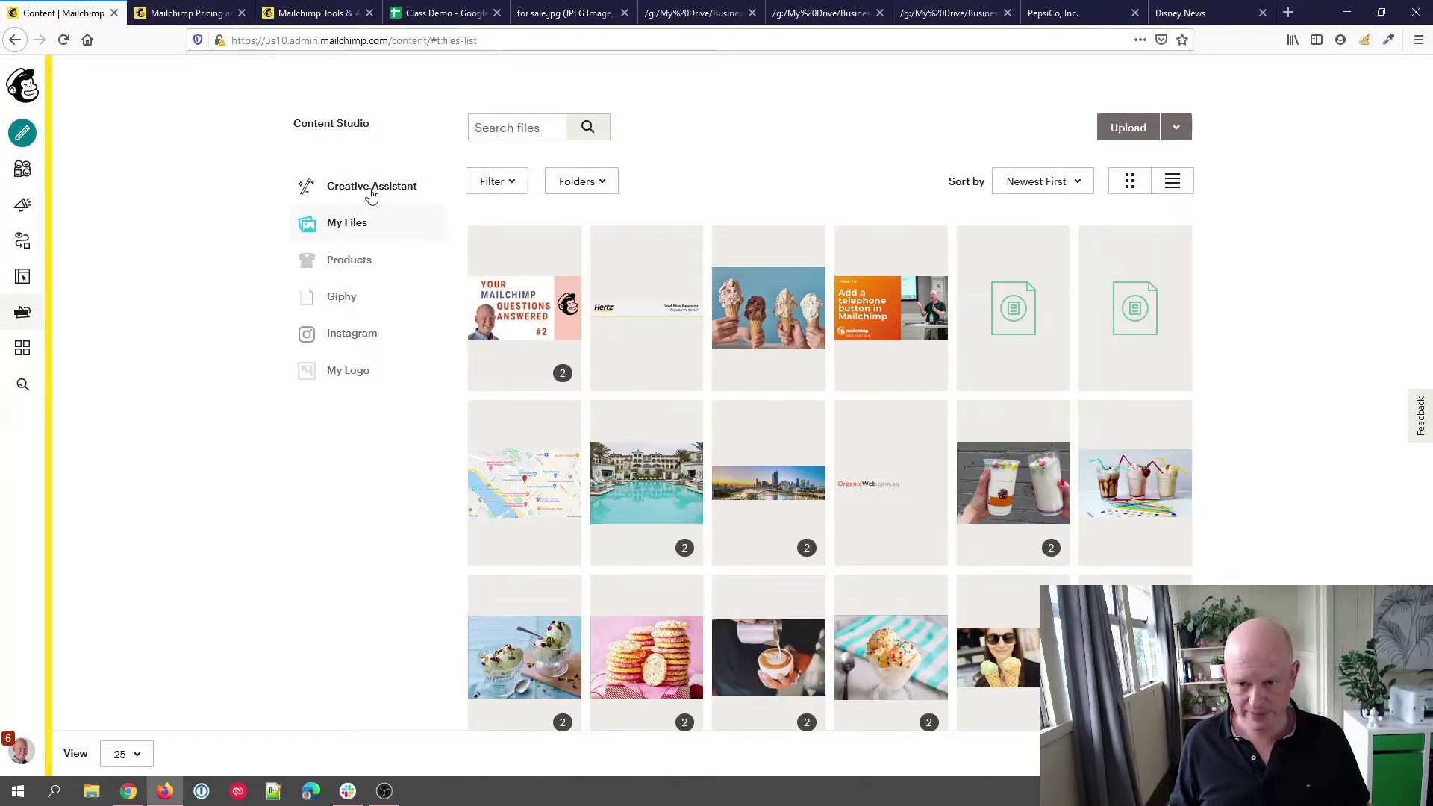
left_click(371, 195)
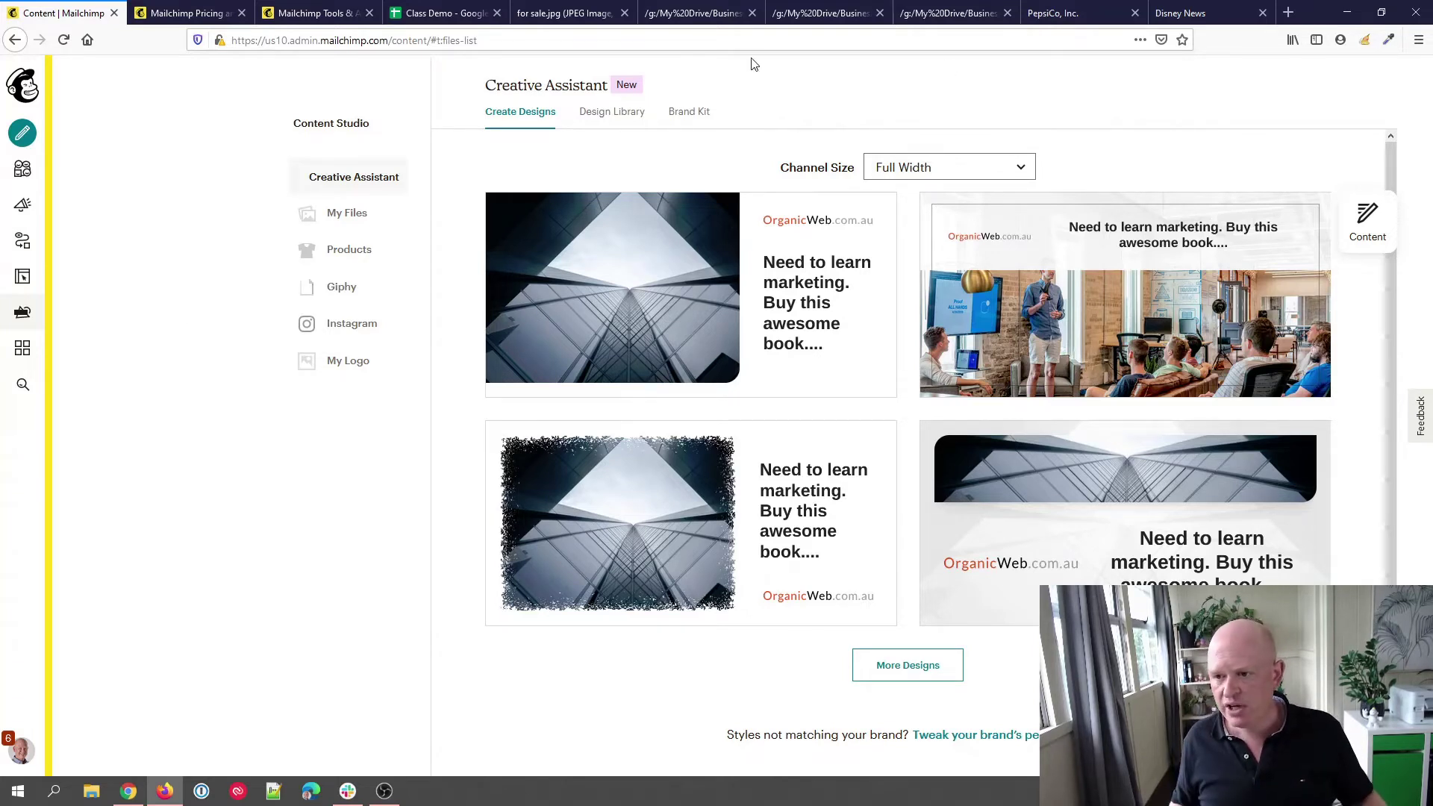
- Look through the Channel Size options without changing them, then go to the Audience dashboard
left_click(1021, 169)
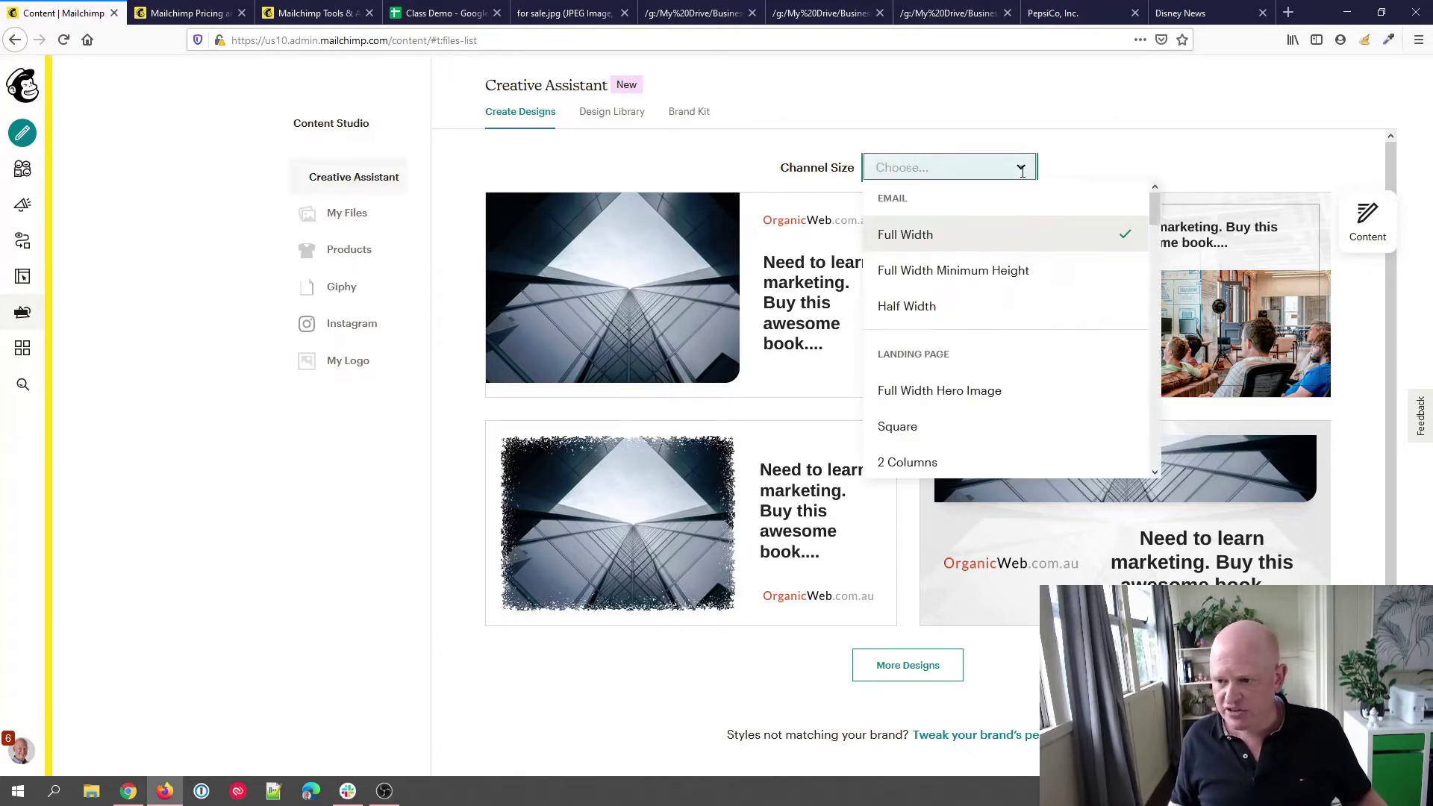
scroll(1006, 380, "down", 6)
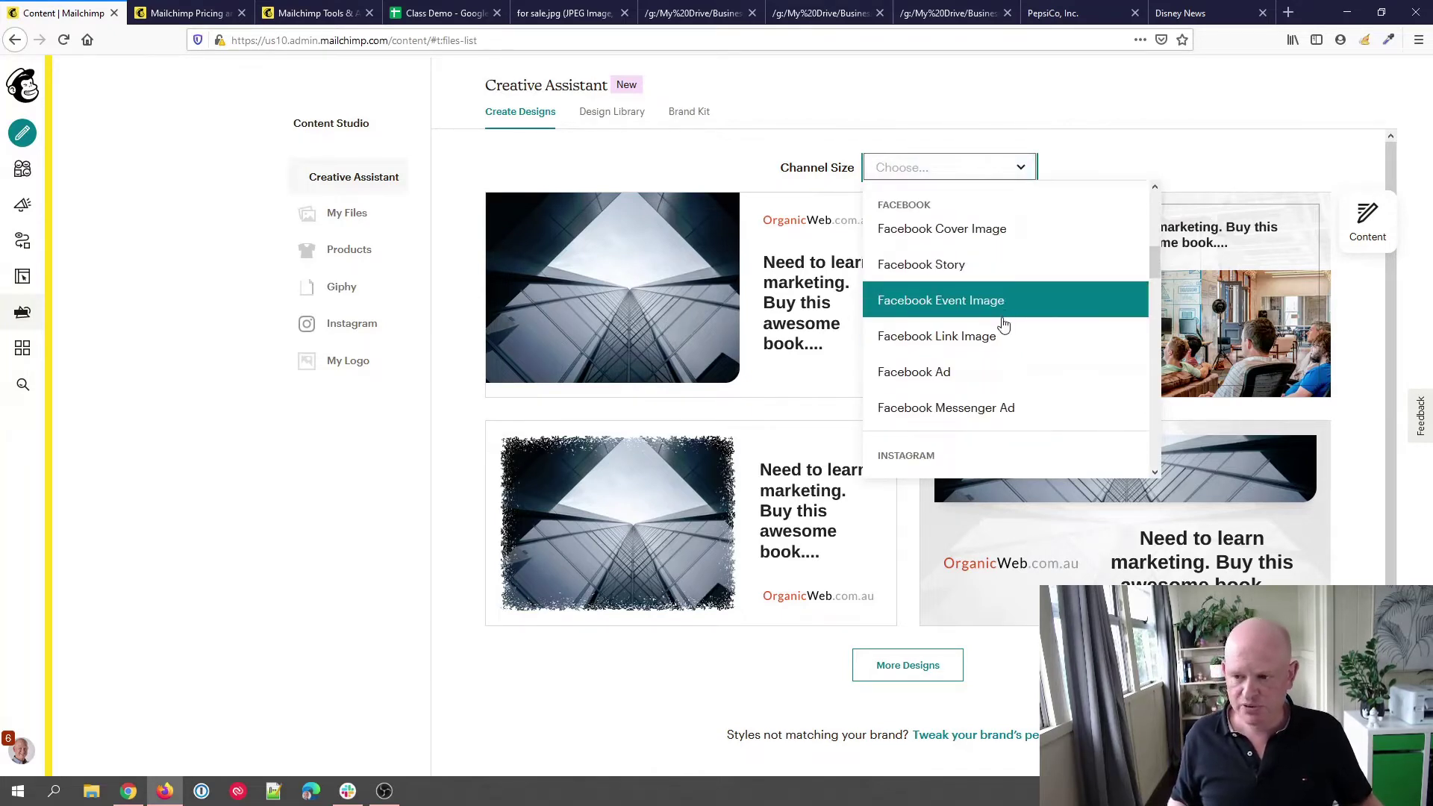
scroll(1004, 326, "down", 4)
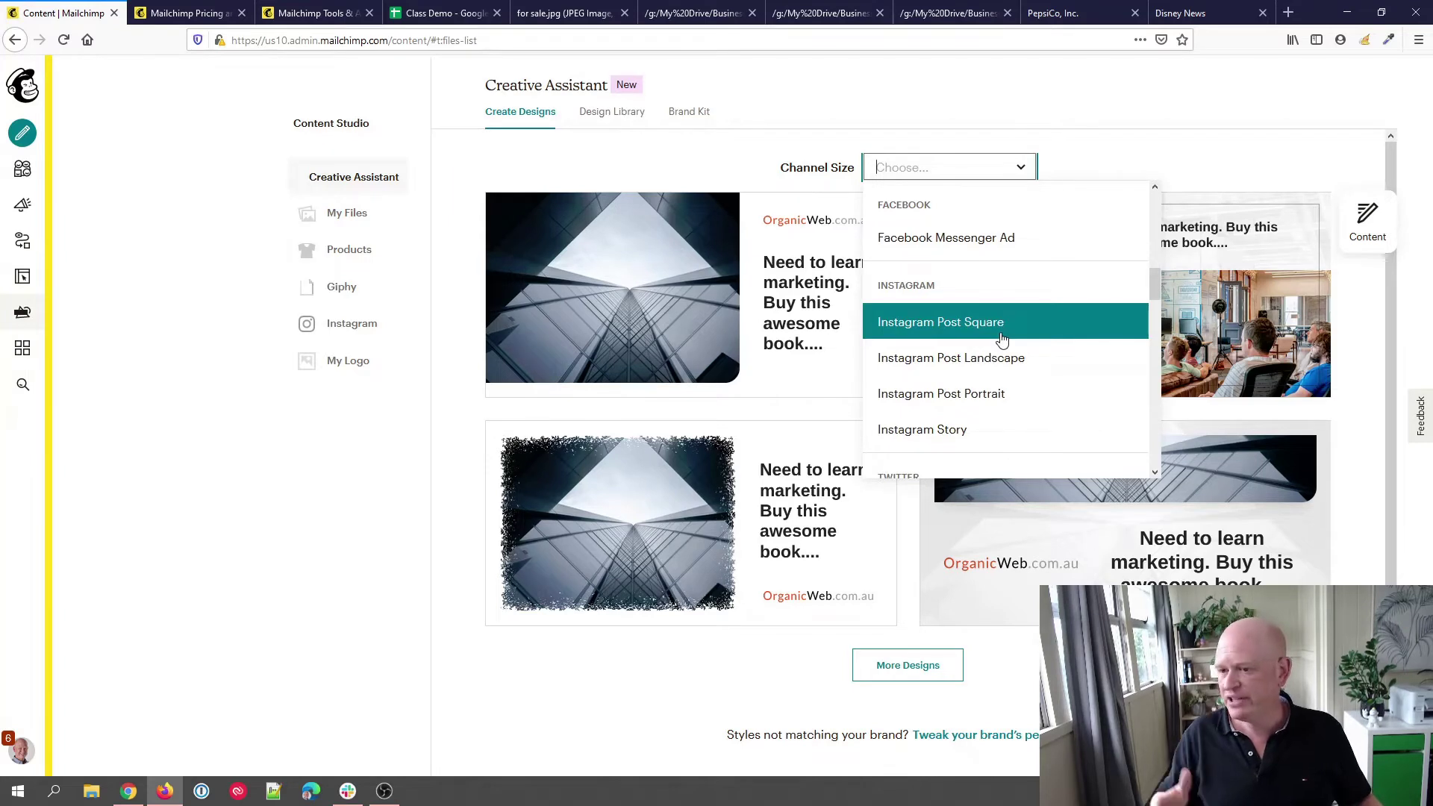
scroll(1001, 338, "down", 2)
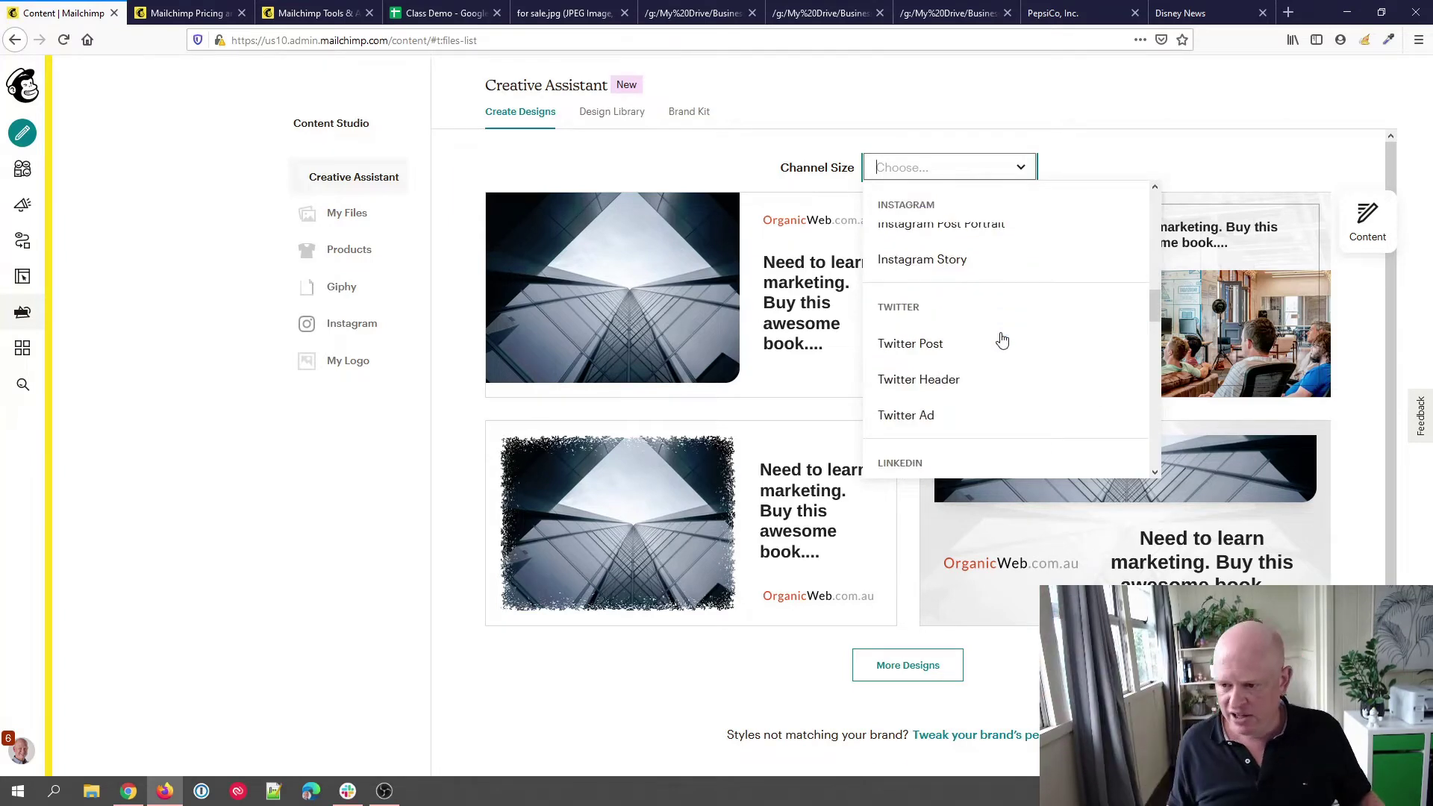
left_click(1204, 111)
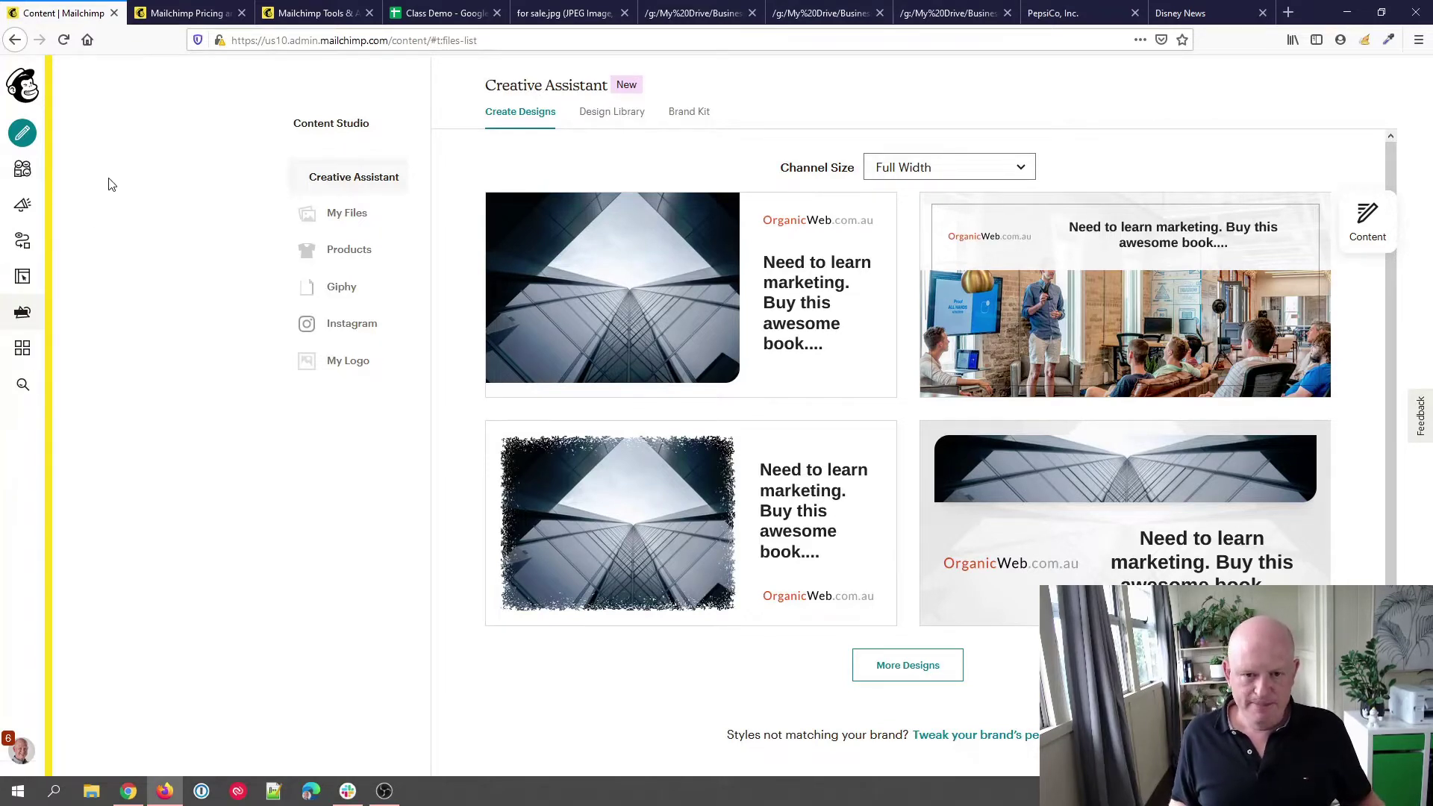
left_click(18, 170)
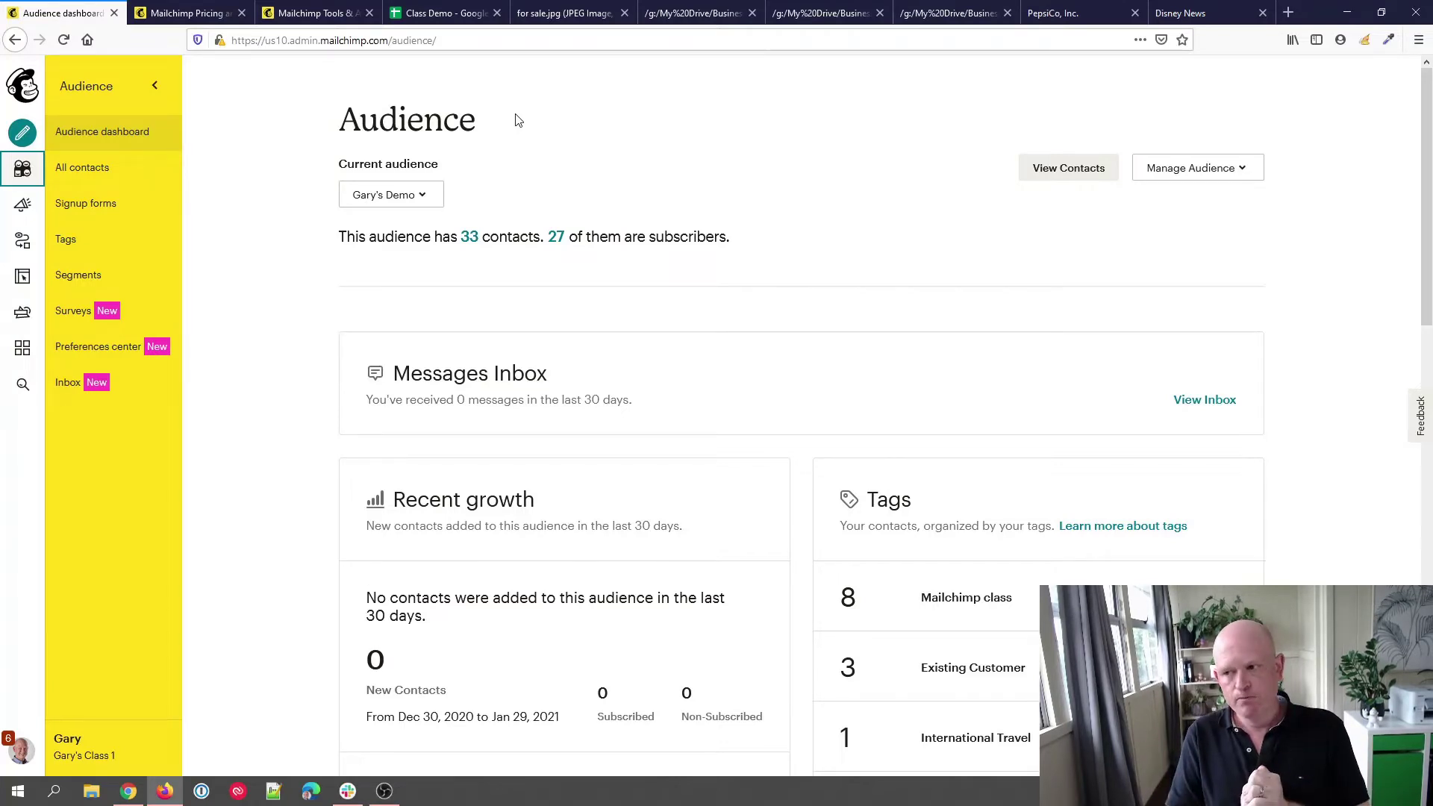
- Choose View audiences from the Current audience dropdown to list all four audiences
left_click(426, 203)
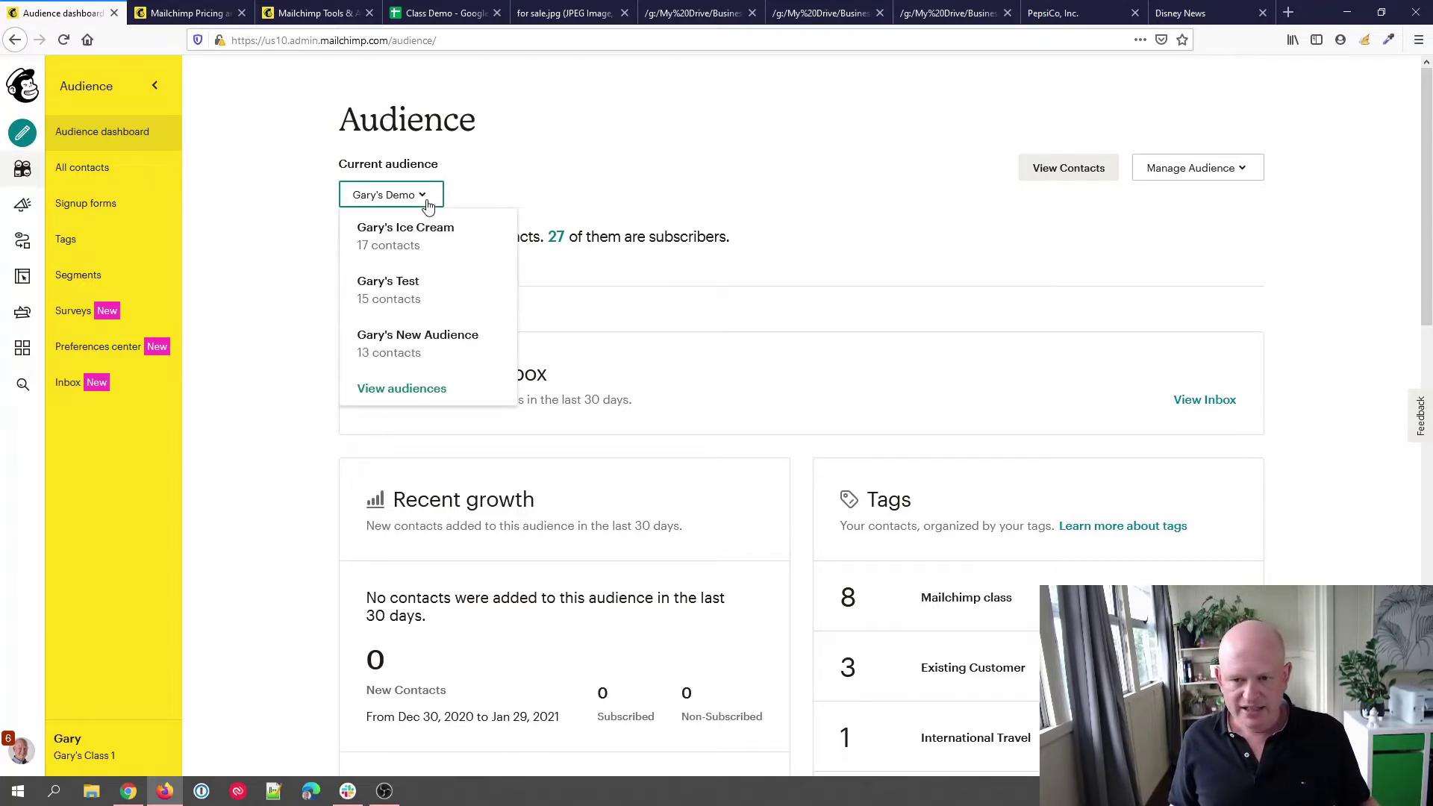
left_click(436, 389)
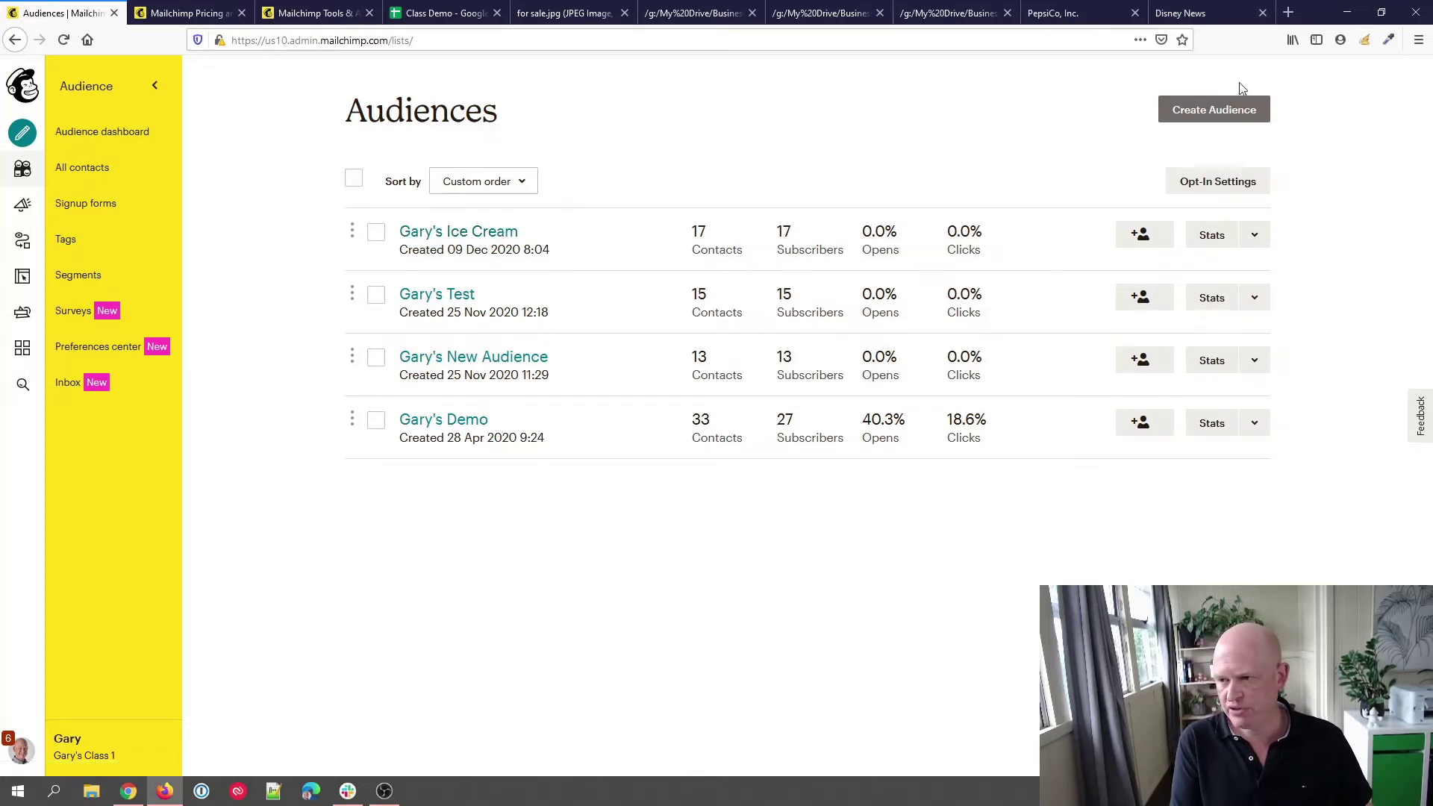
- Choose Create Audience and confirm to open a blank audience form
left_click(1241, 109)
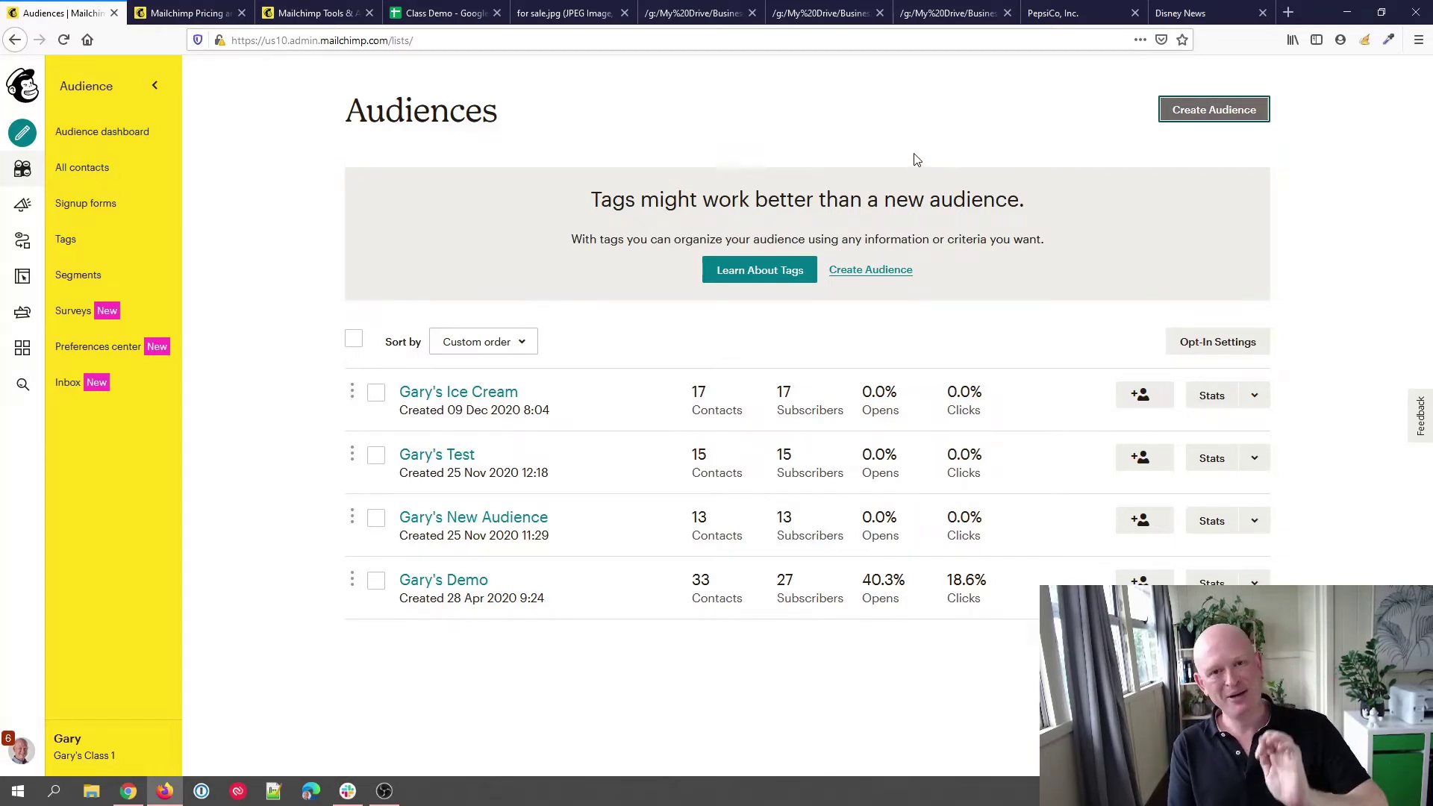
left_click(891, 271)
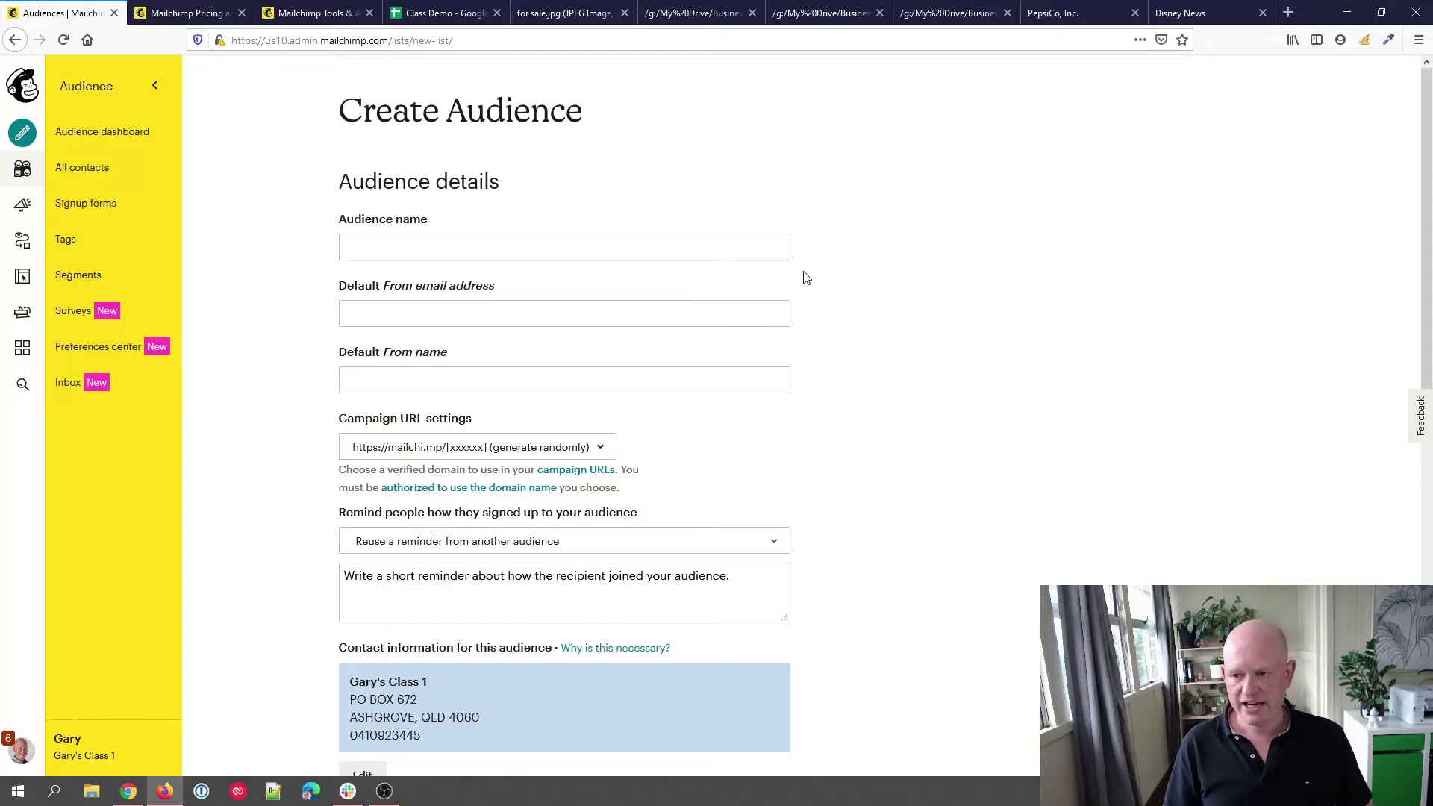
- Name the audience 'Hello Gary Milkshakes' and enter the default sender e-mail in lowercase
left_click(784, 257)
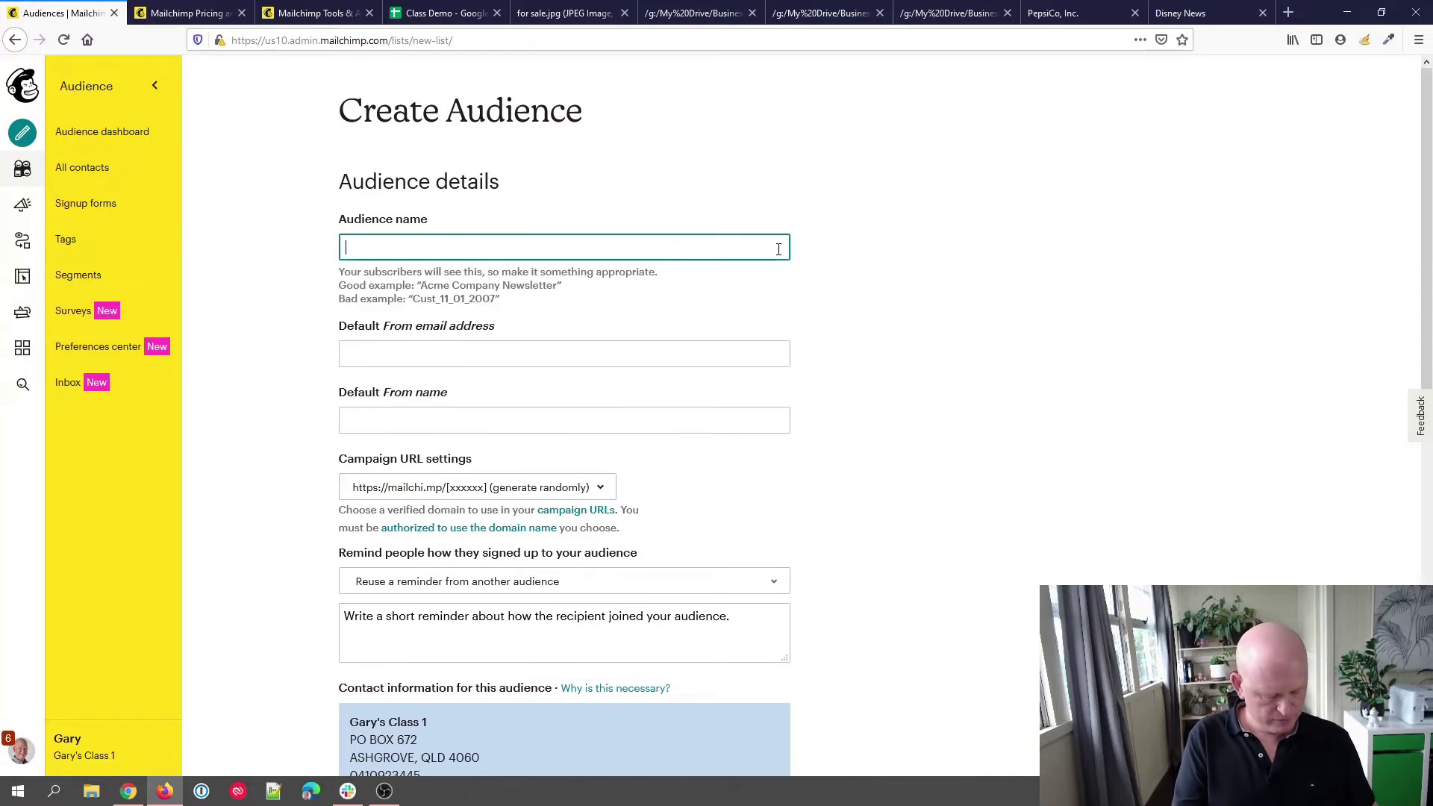
type("Hell")
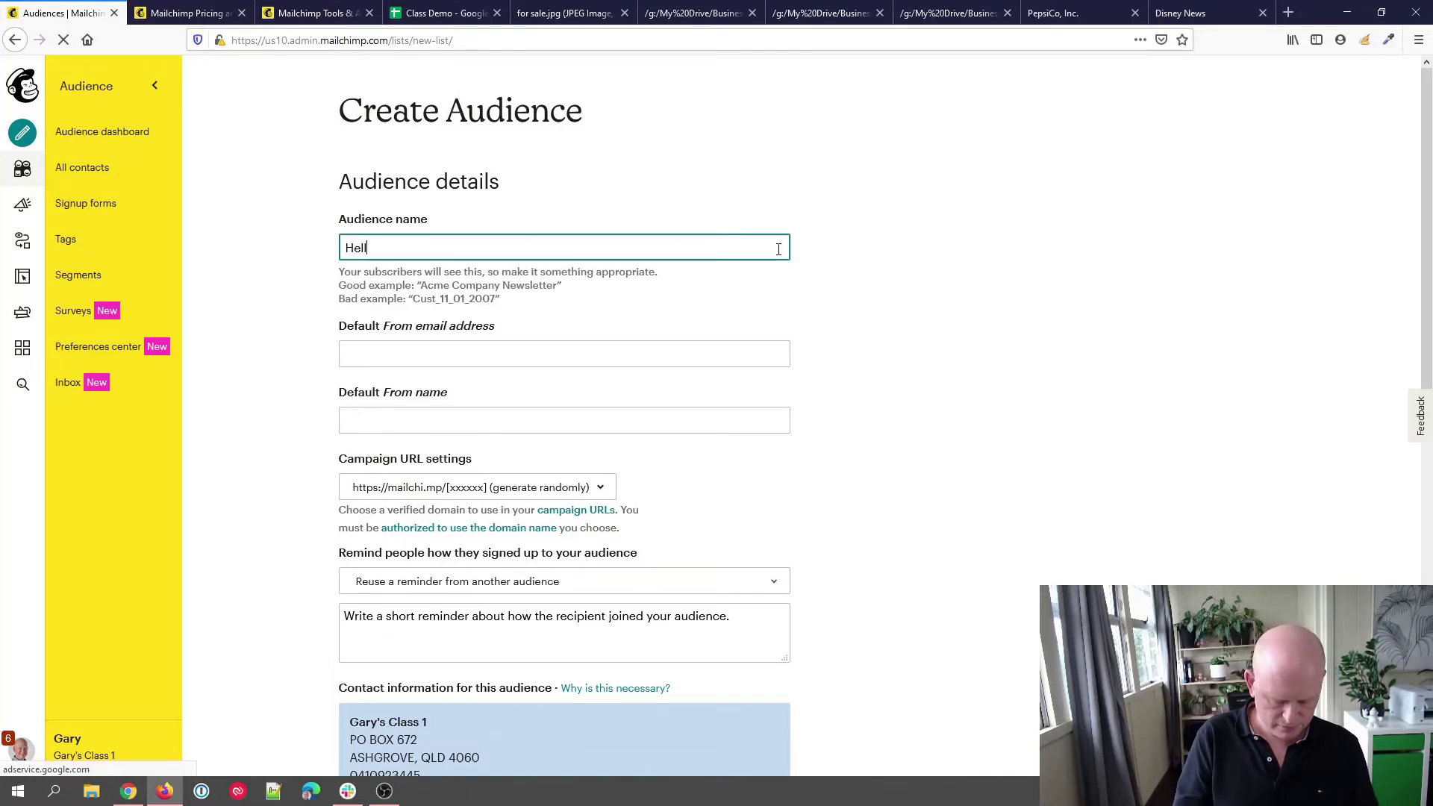
type("o Gar")
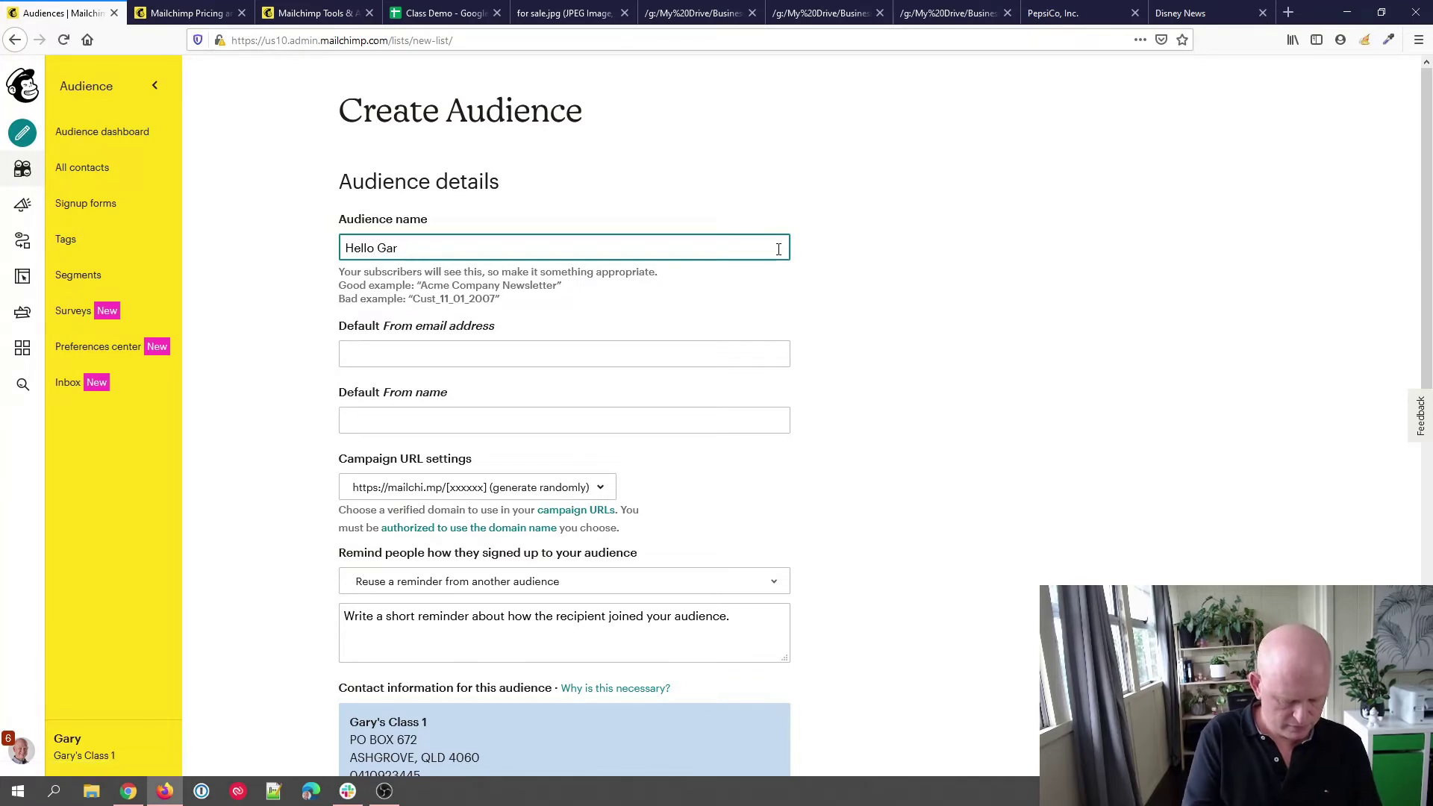
type("y Mil")
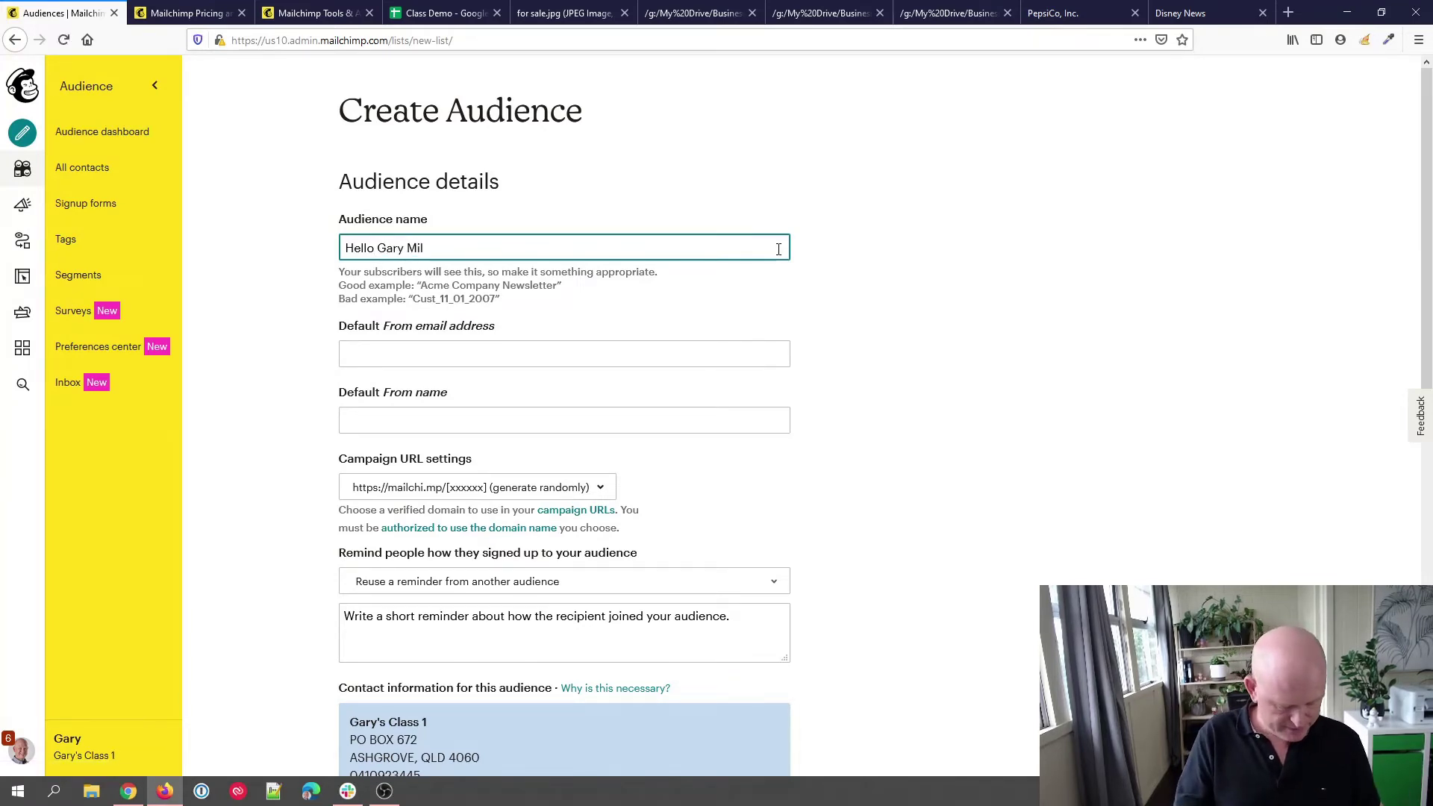
type("kshakes")
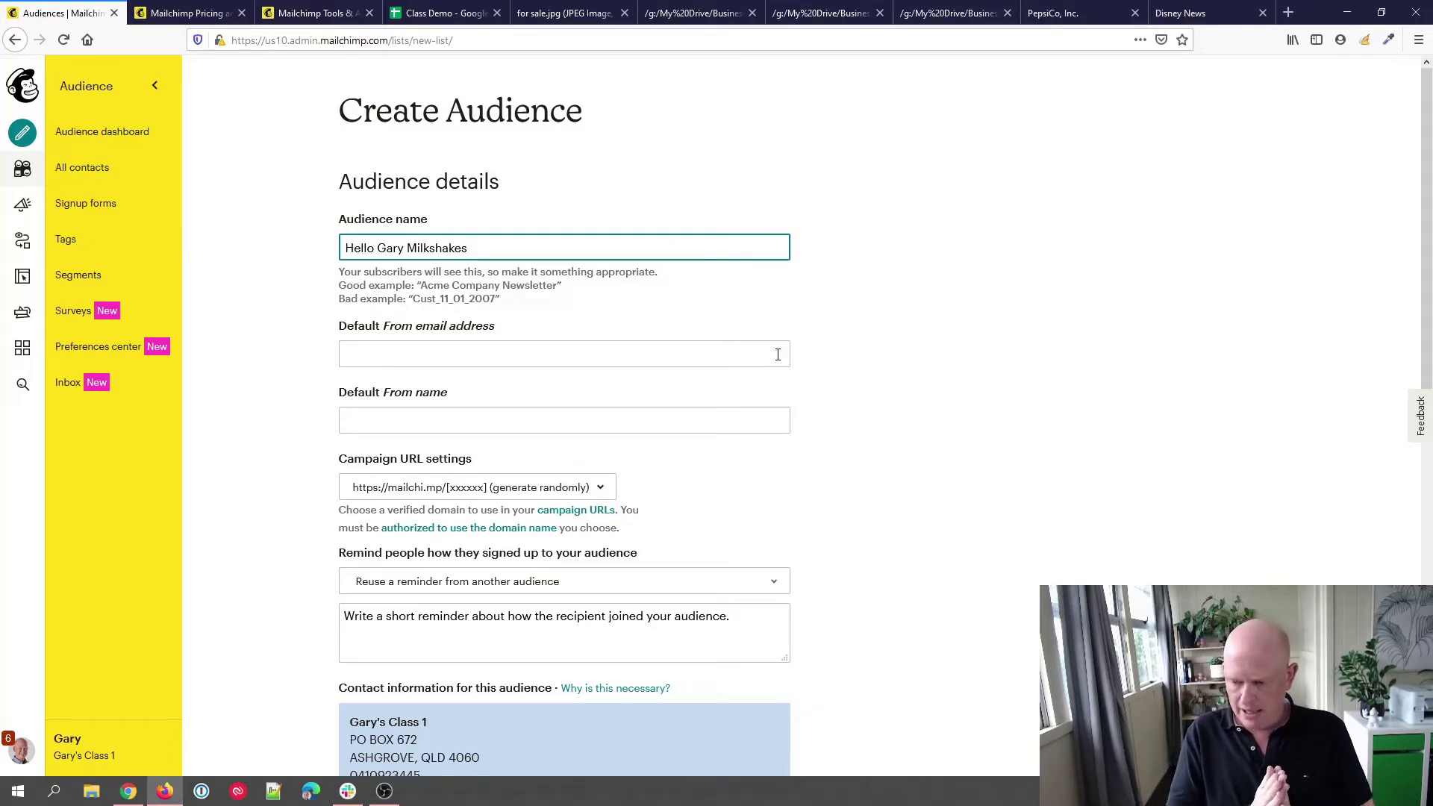
left_click(778, 355)
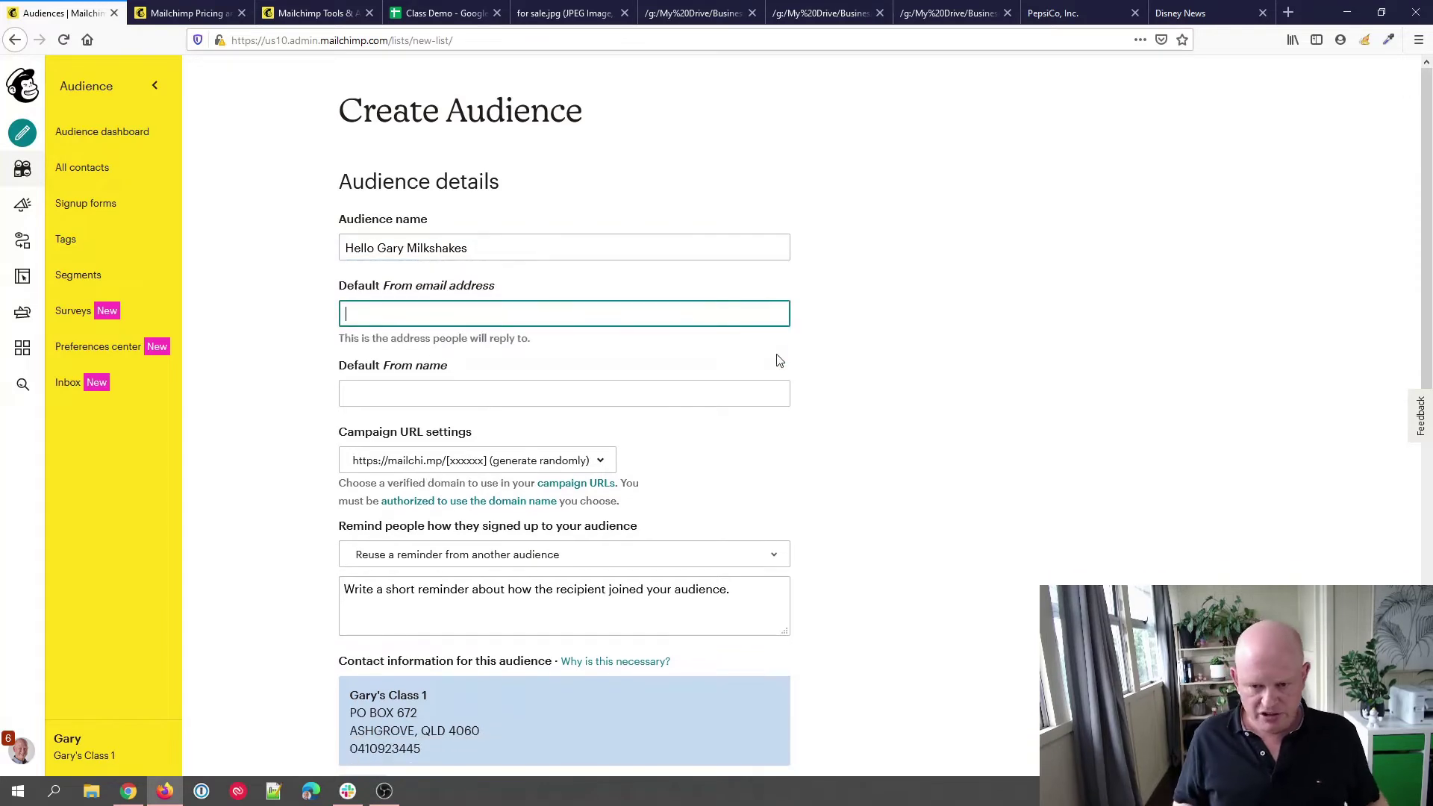
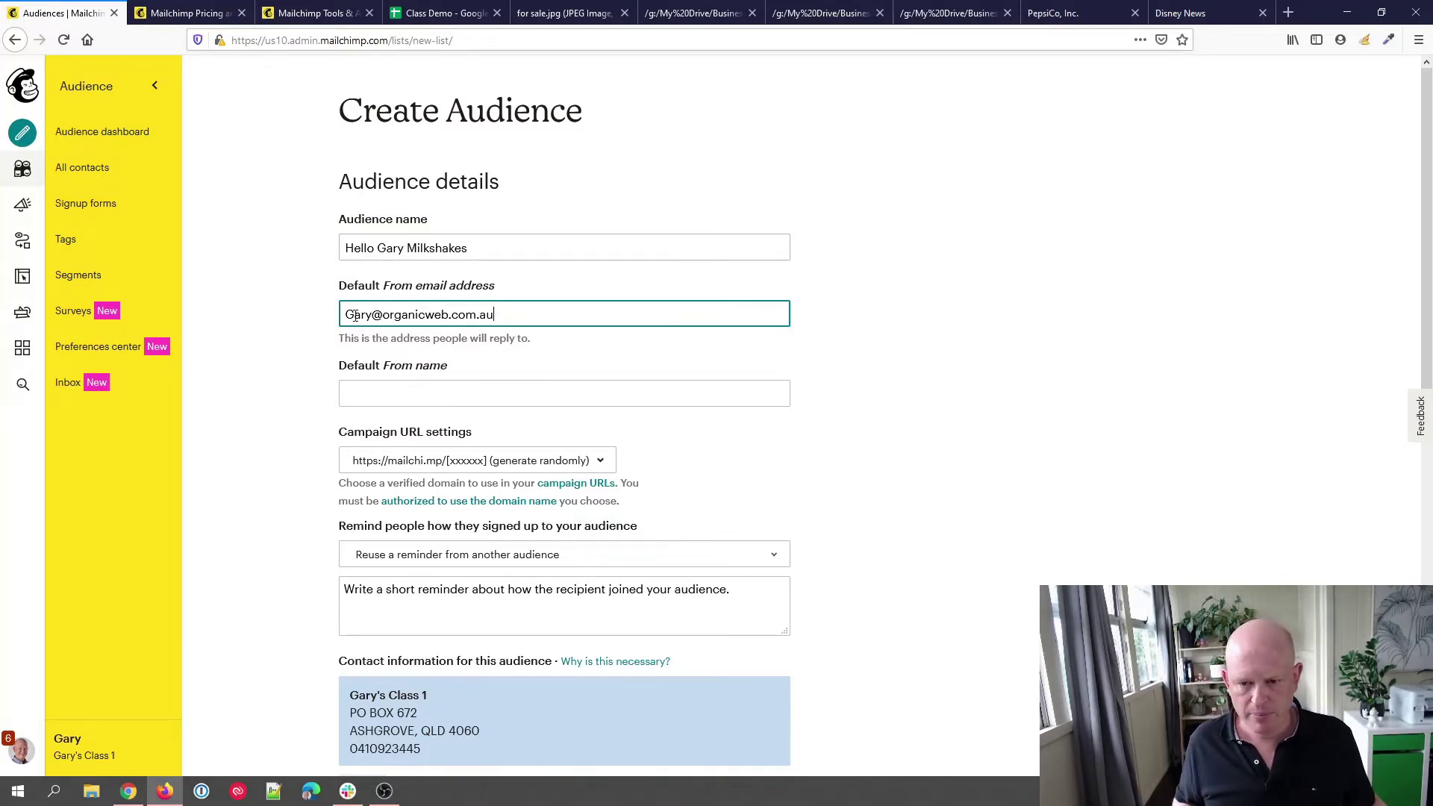
left_click(344, 314)
key("Delete")
type("g")
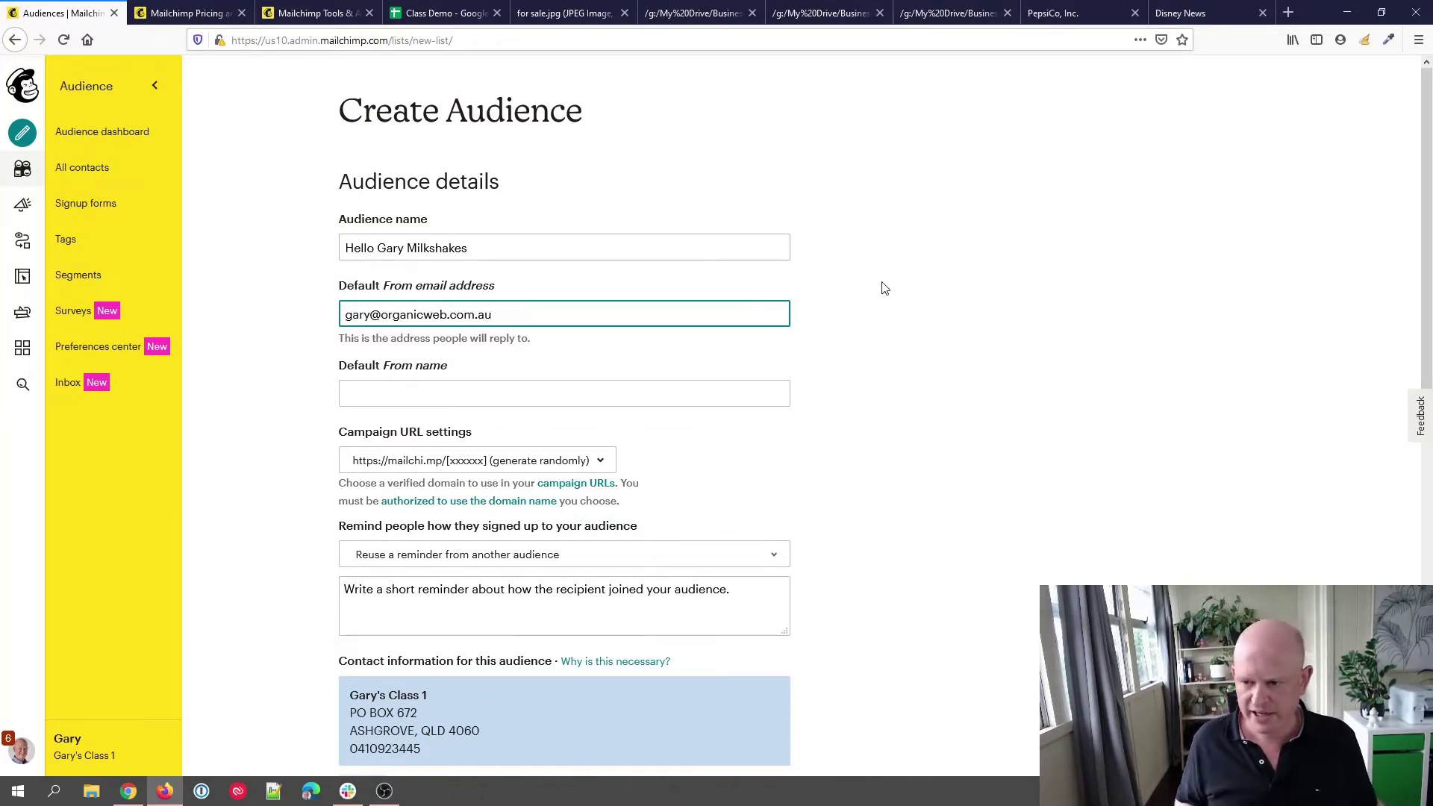
left_click(883, 288)
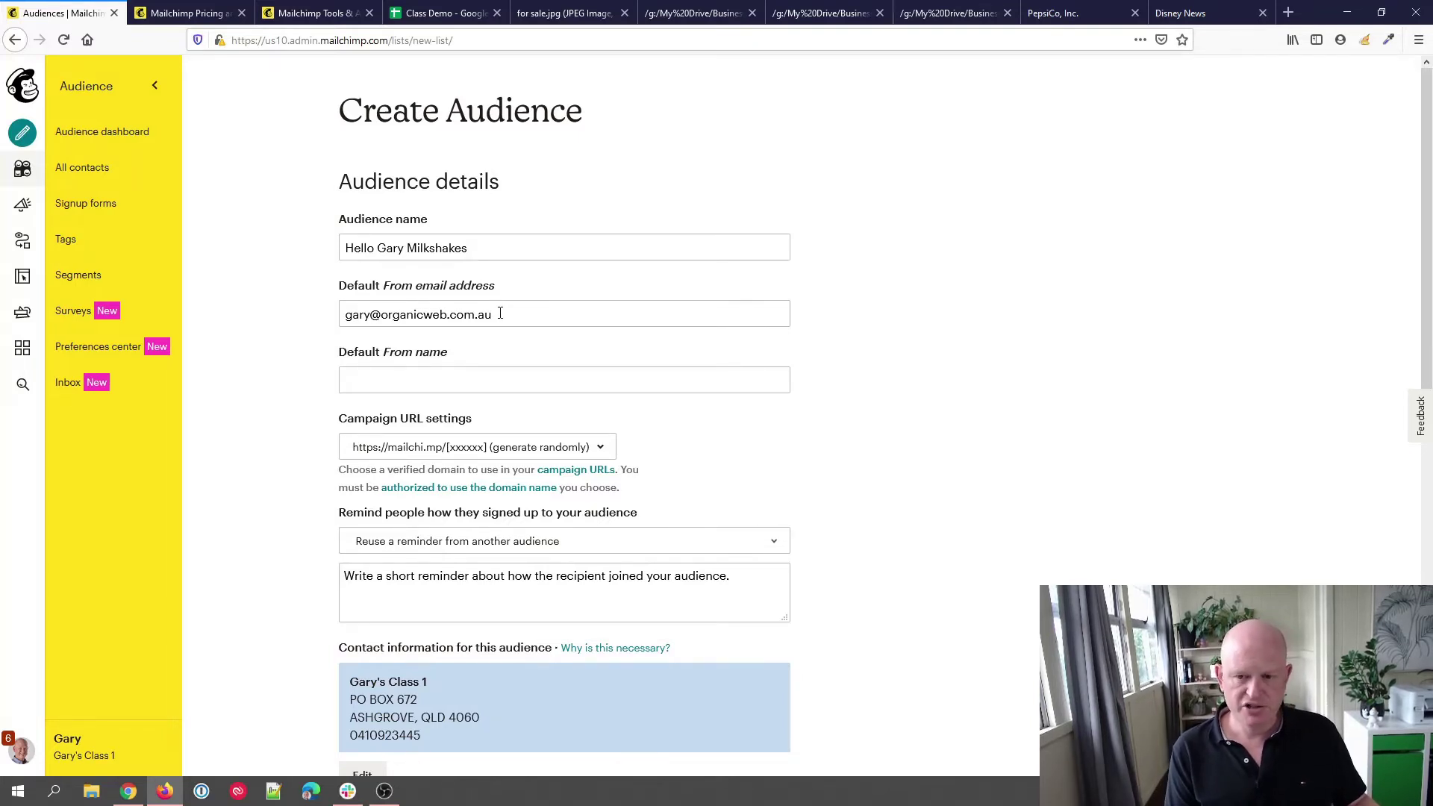
- Enter the owner's first name as the Default From name
left_click(541, 380)
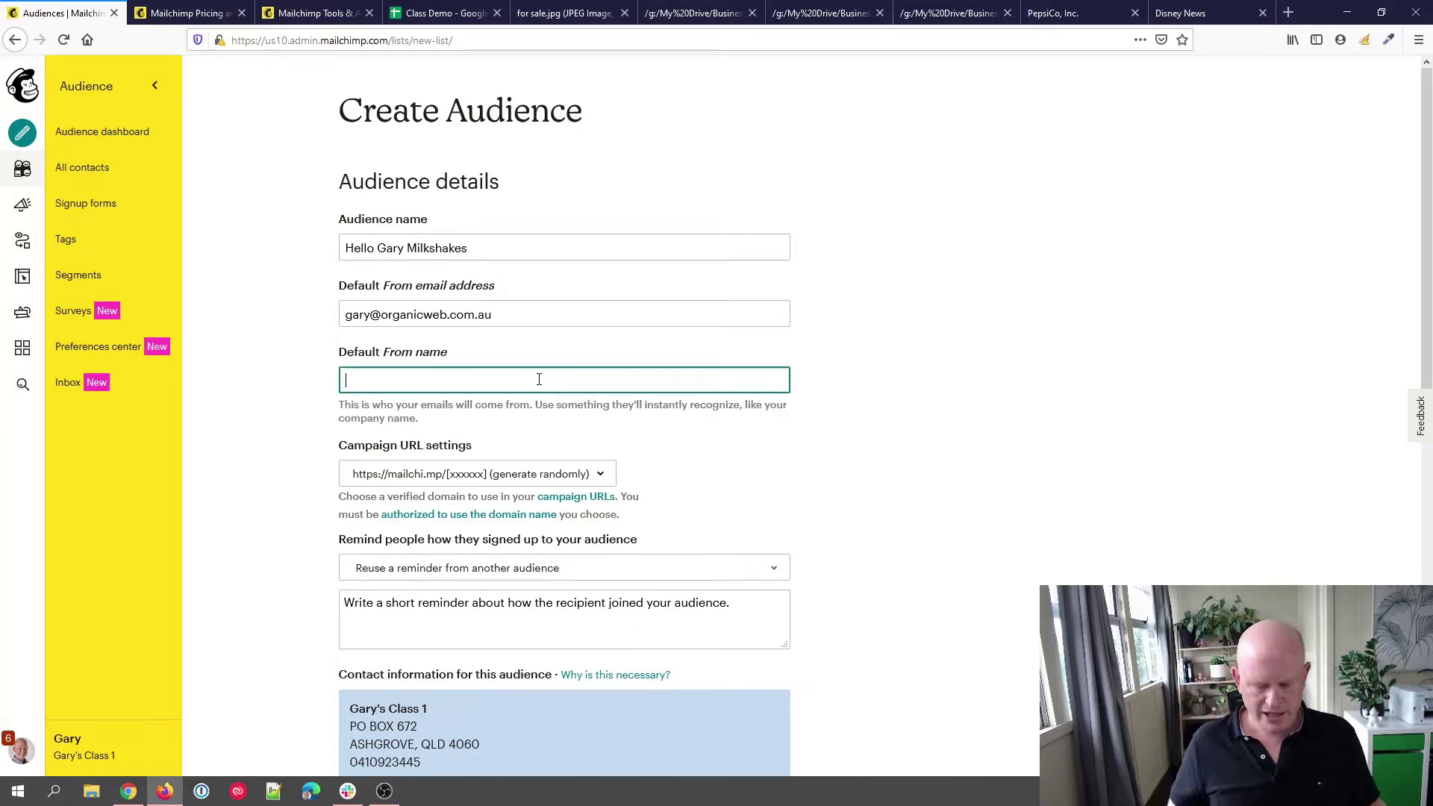
type("Gary")
left_click(933, 343)
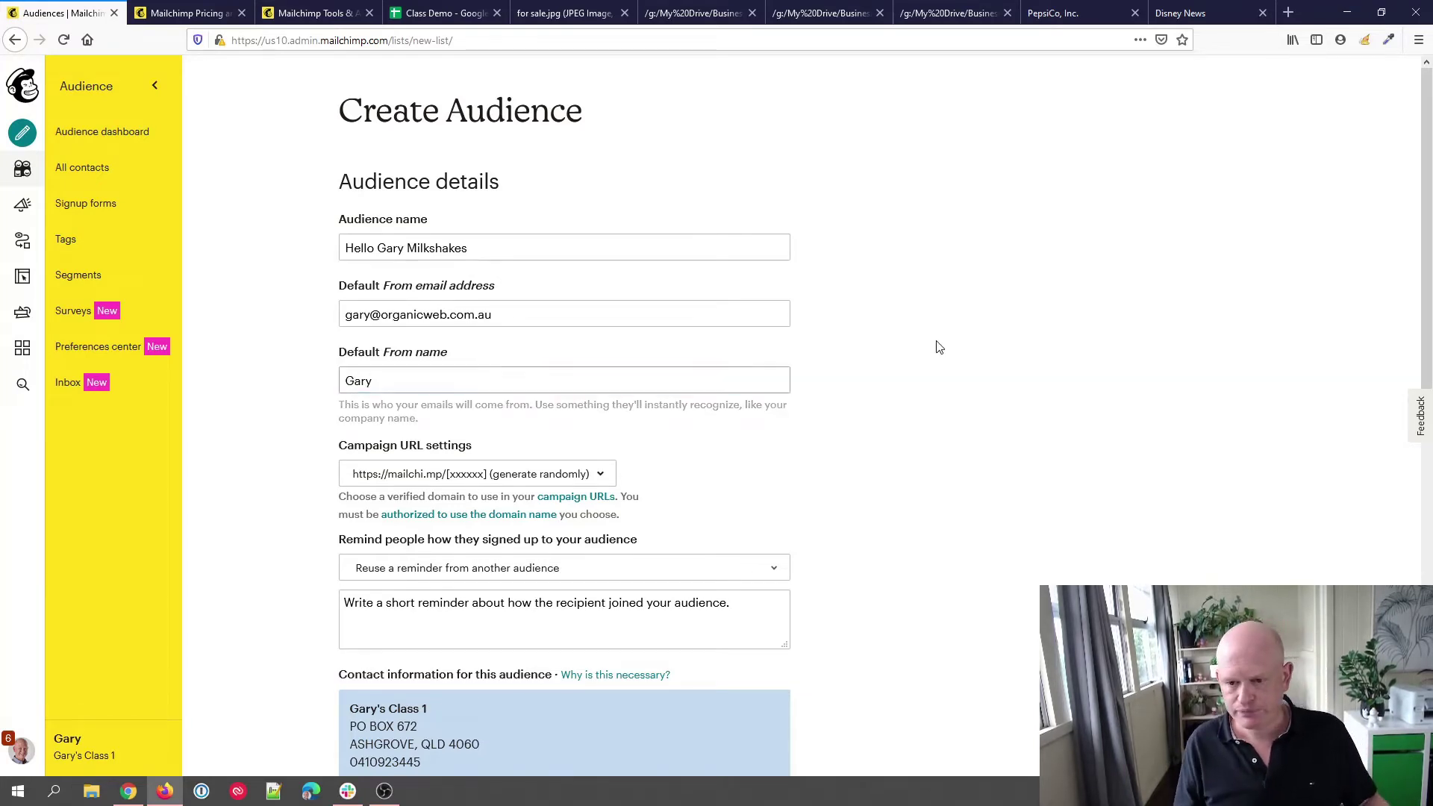
scroll(443, 272, "down", 1)
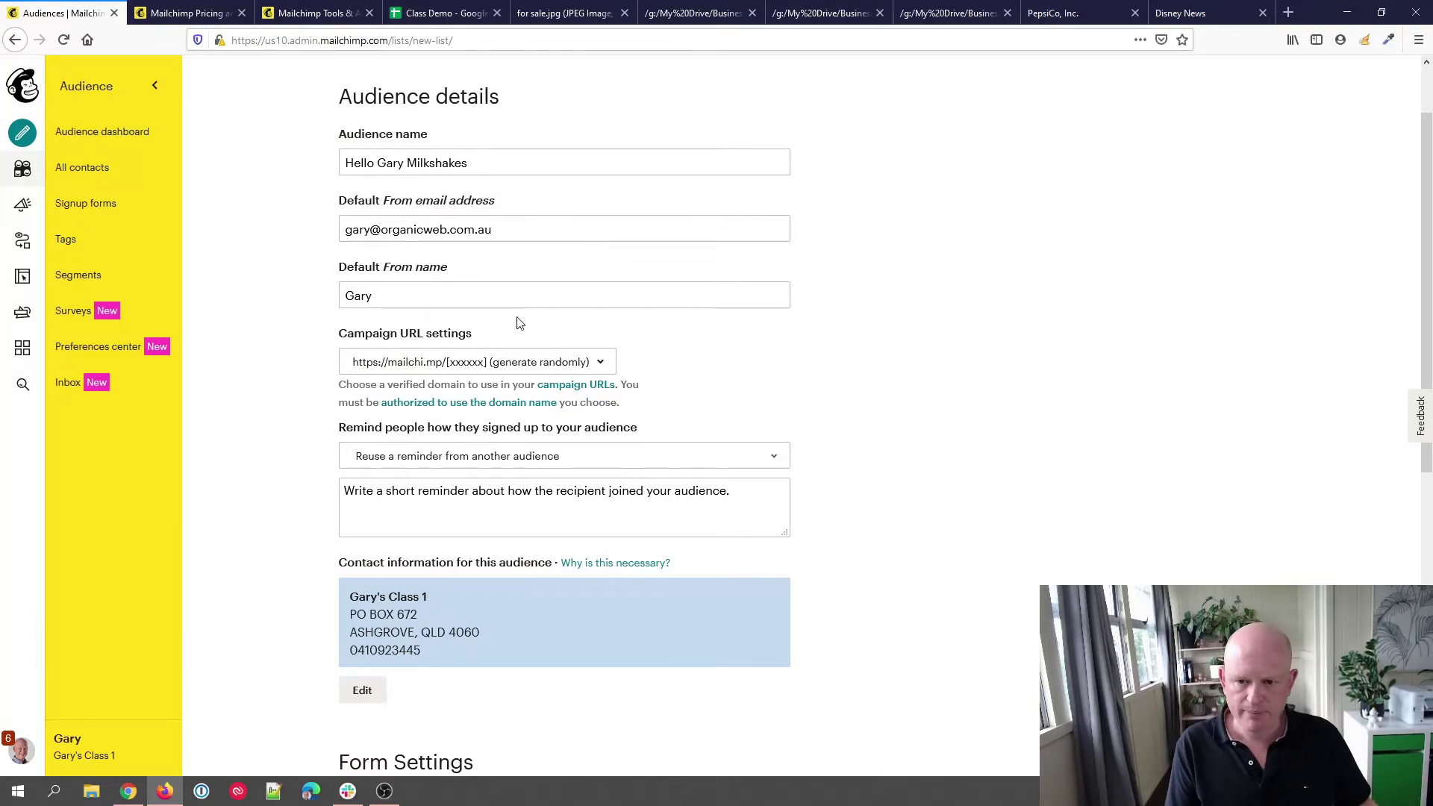
left_click(612, 370)
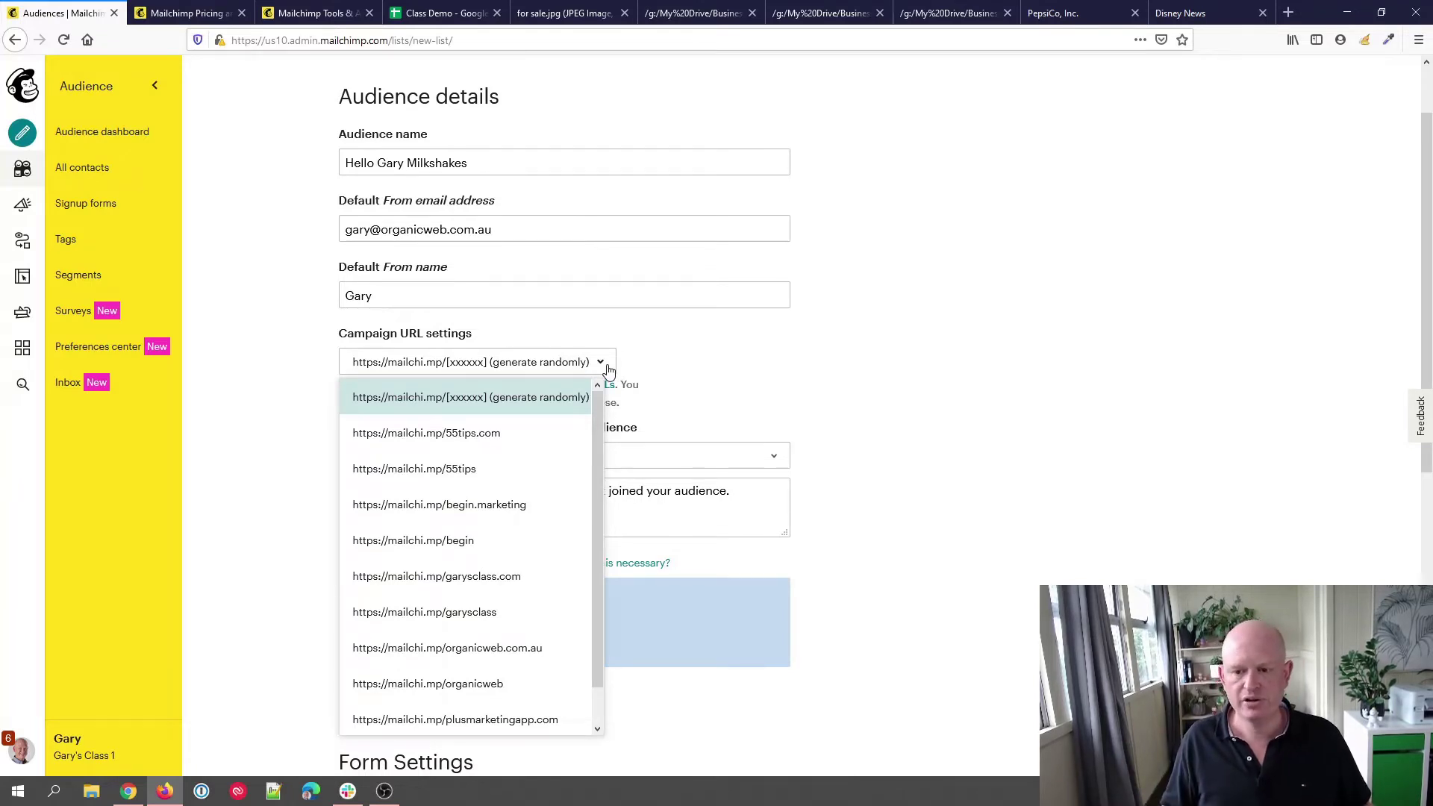
left_click(582, 393)
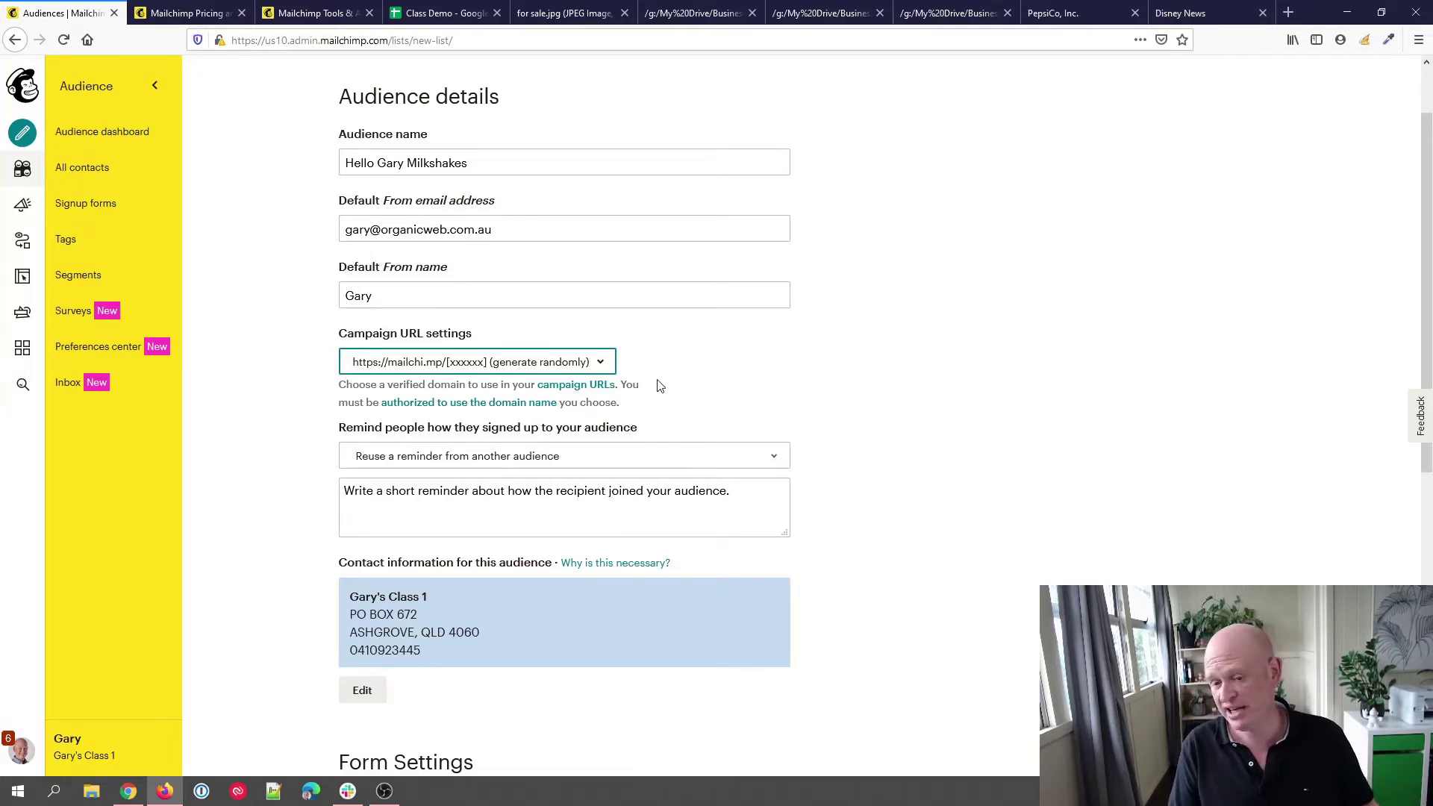
left_click(733, 497)
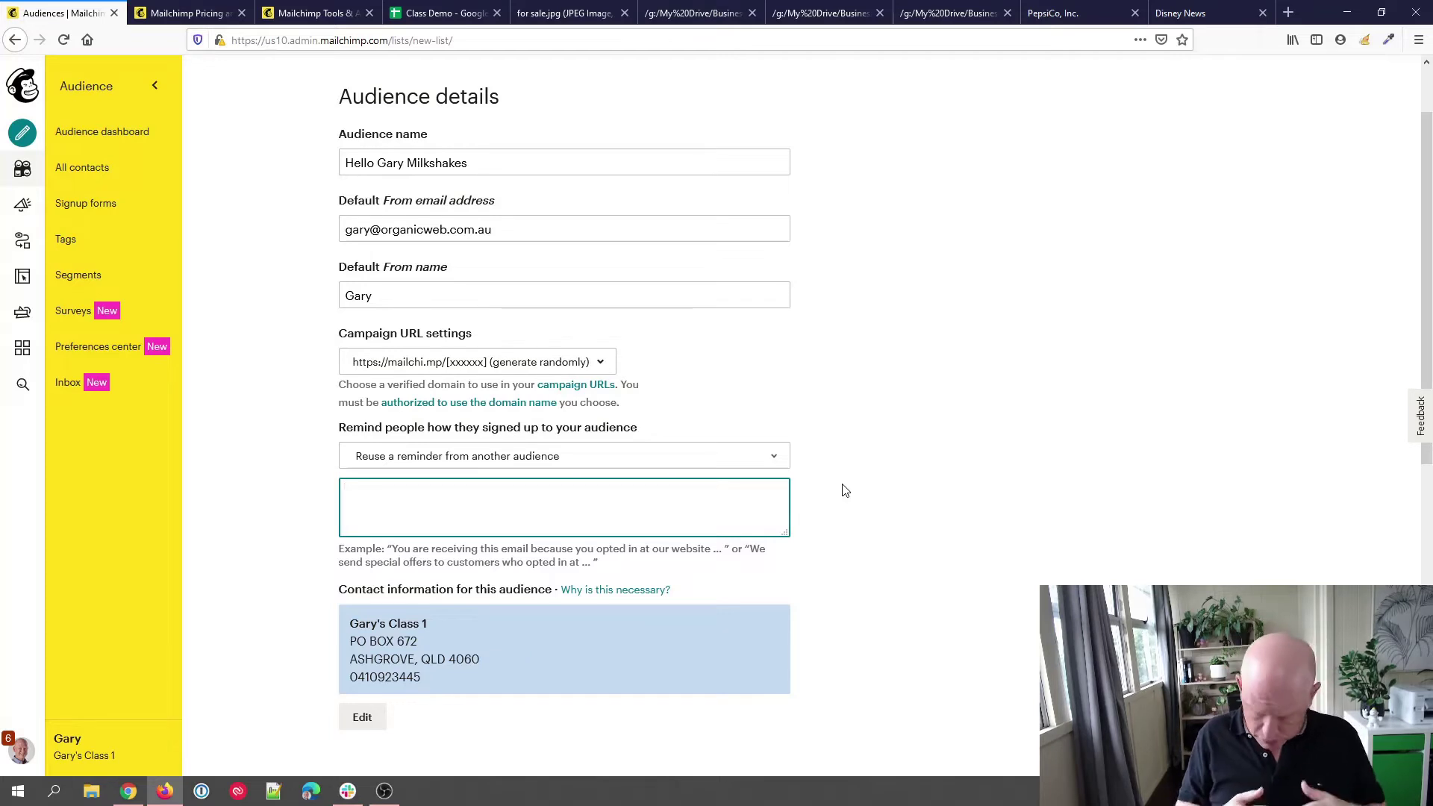
- Enter the reminder 'Thanks for joining via our website' and leave double opt-in off
type("Th")
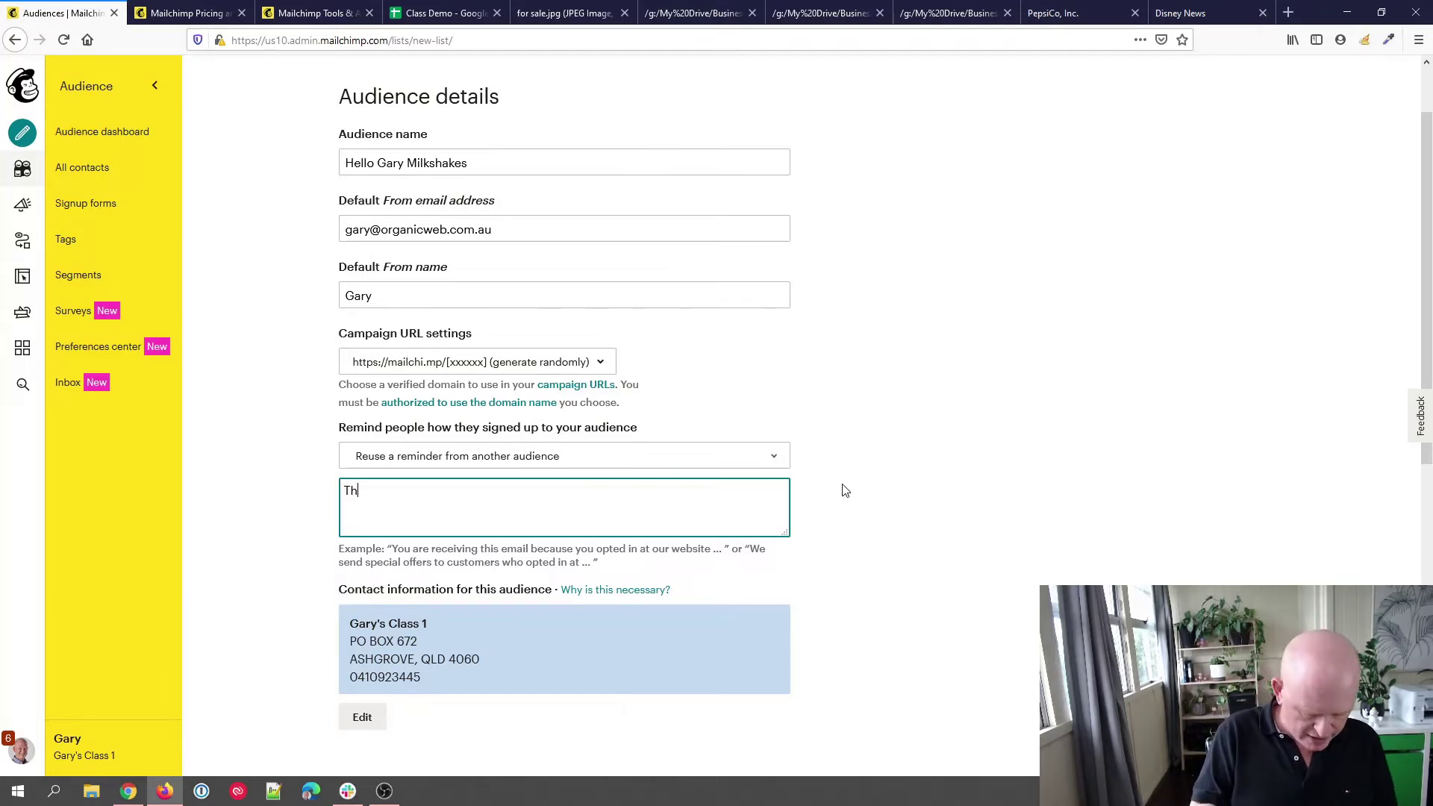
type("anks for j")
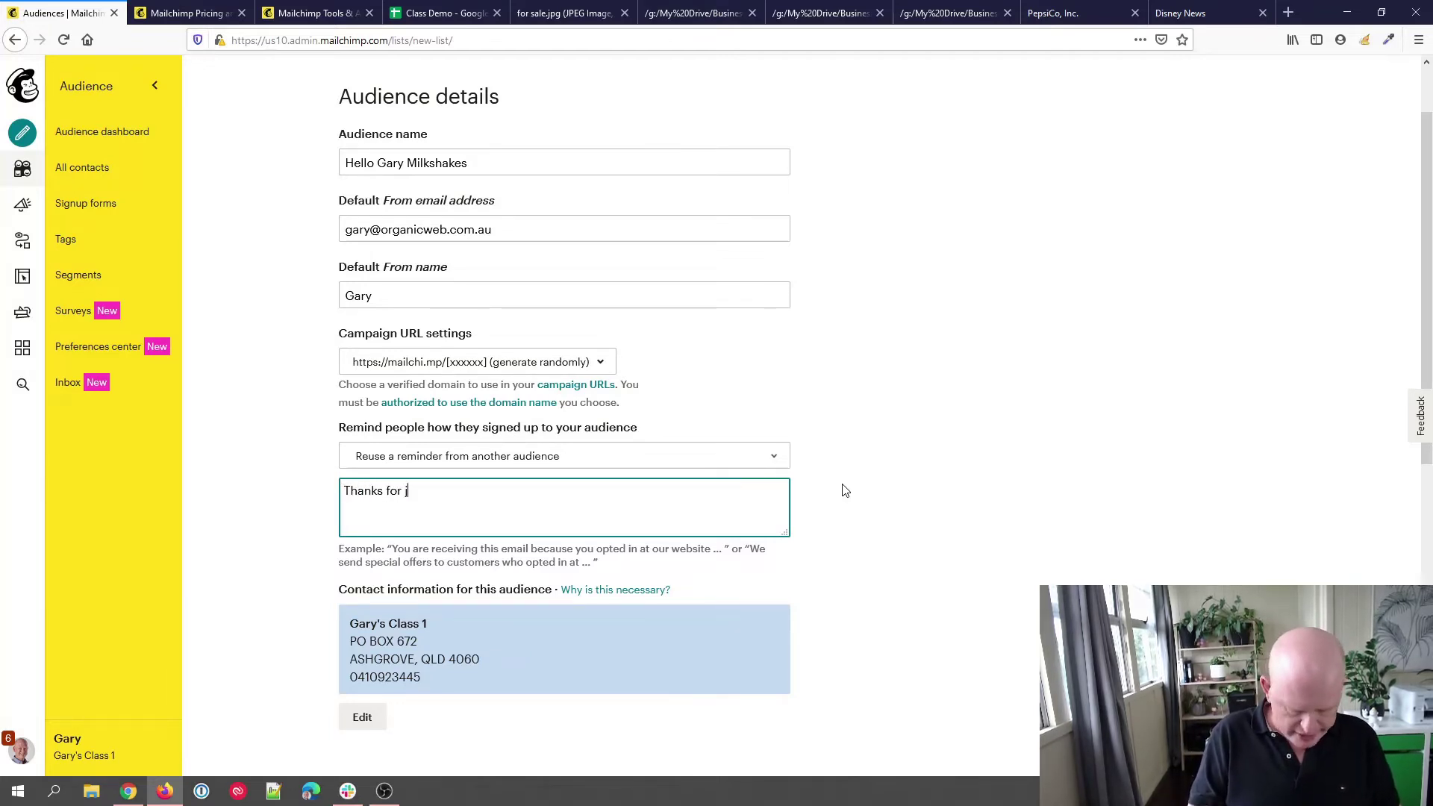
type("oining via ")
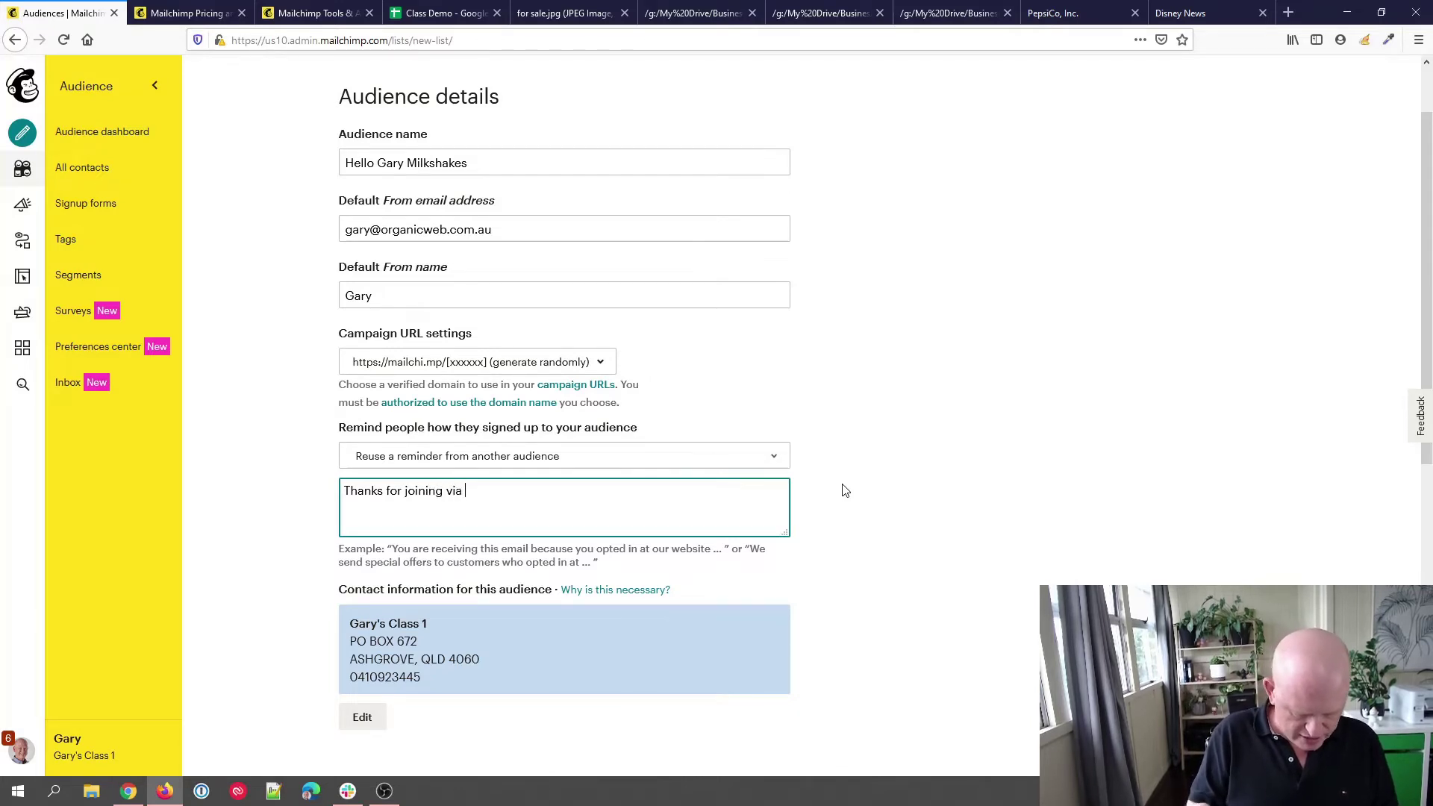
type("our website")
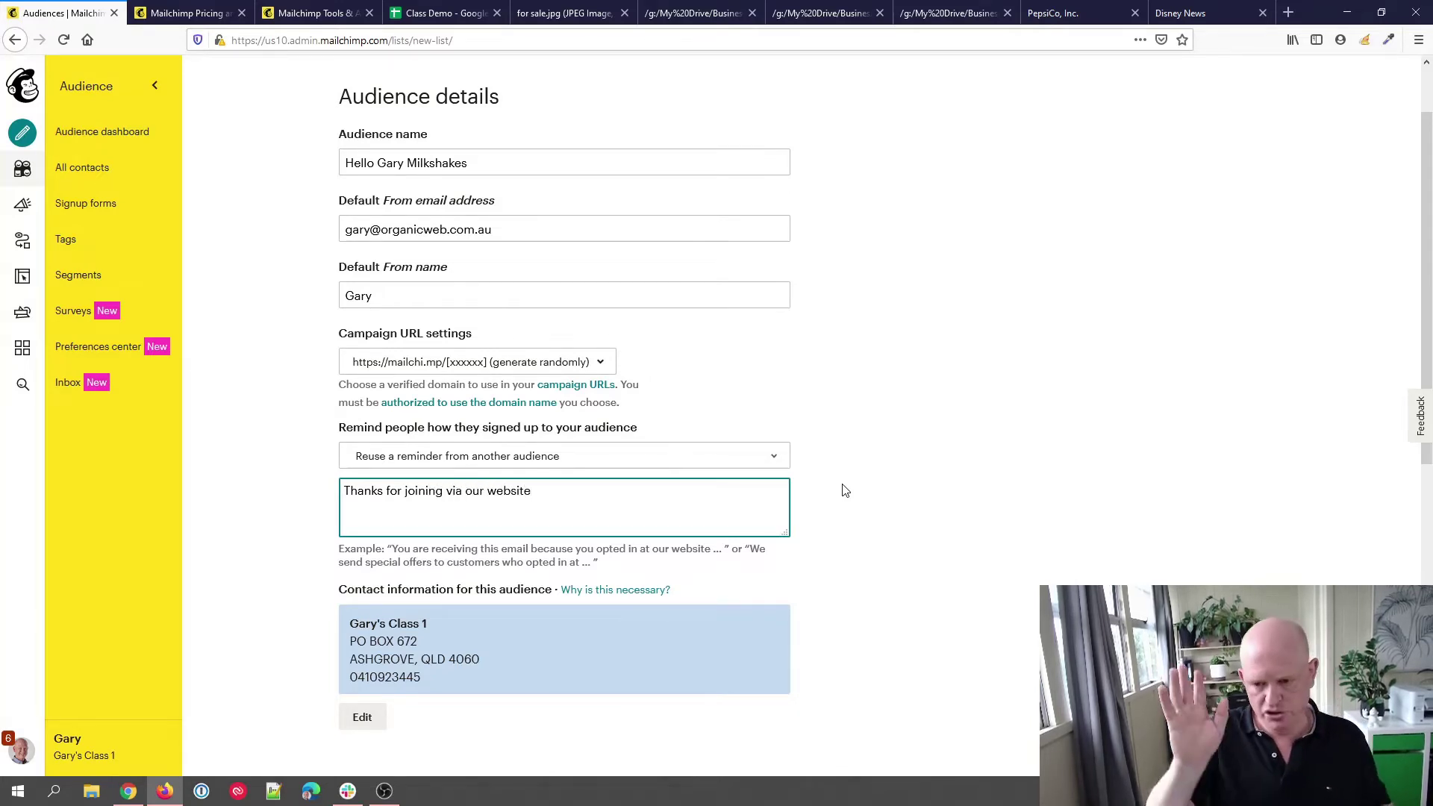
scroll(969, 452, "down", 2)
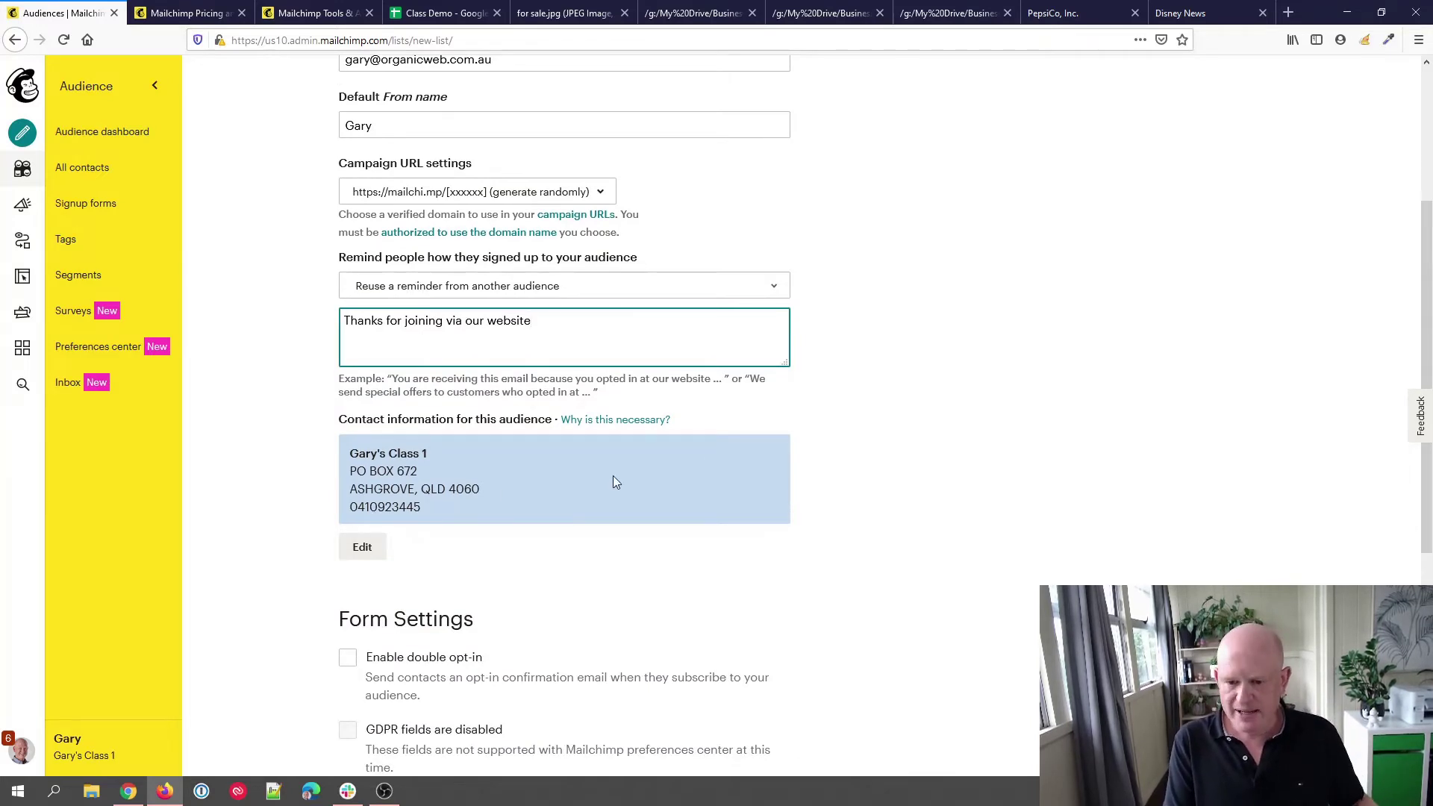
scroll(657, 411, "down", 5)
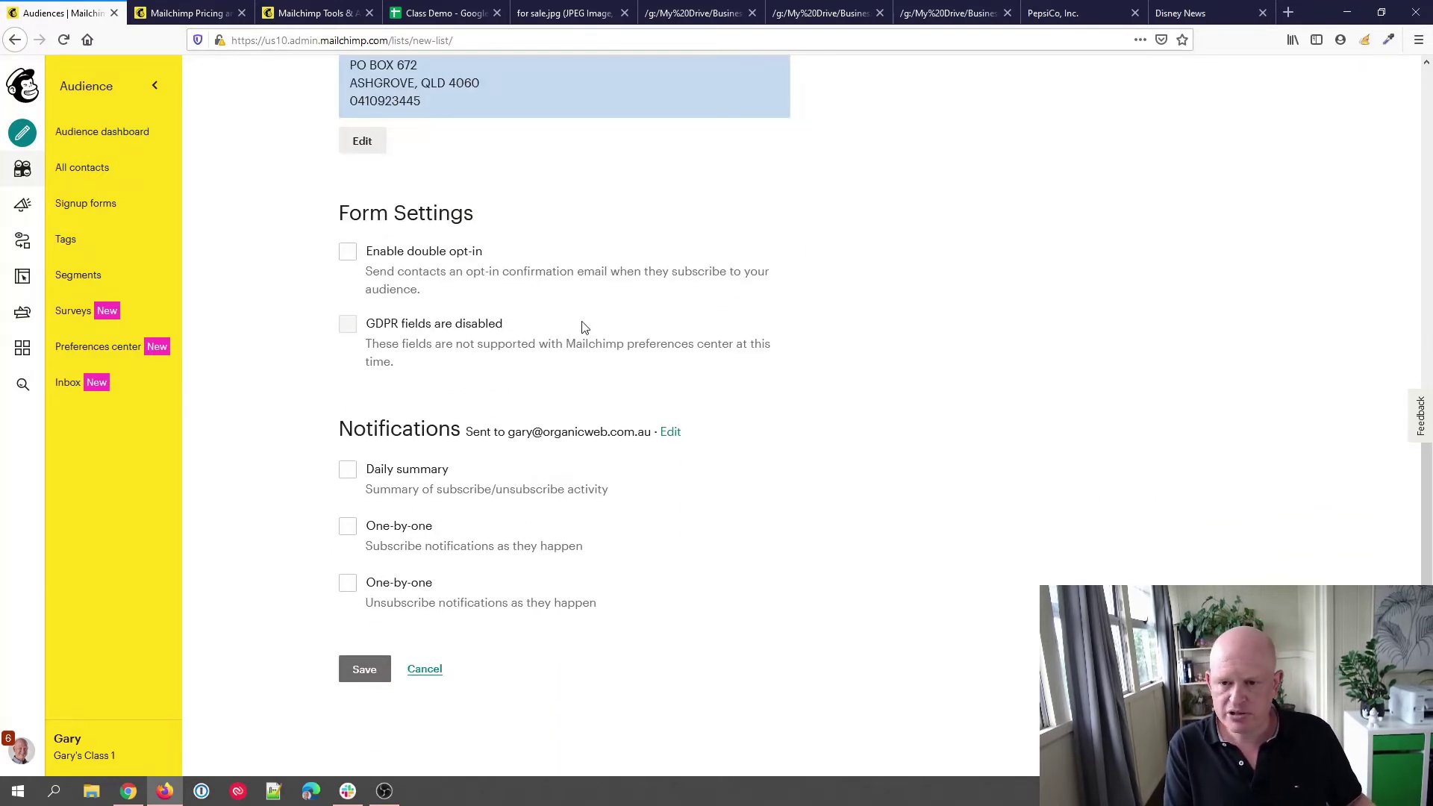
left_click(348, 257)
left_click(348, 258)
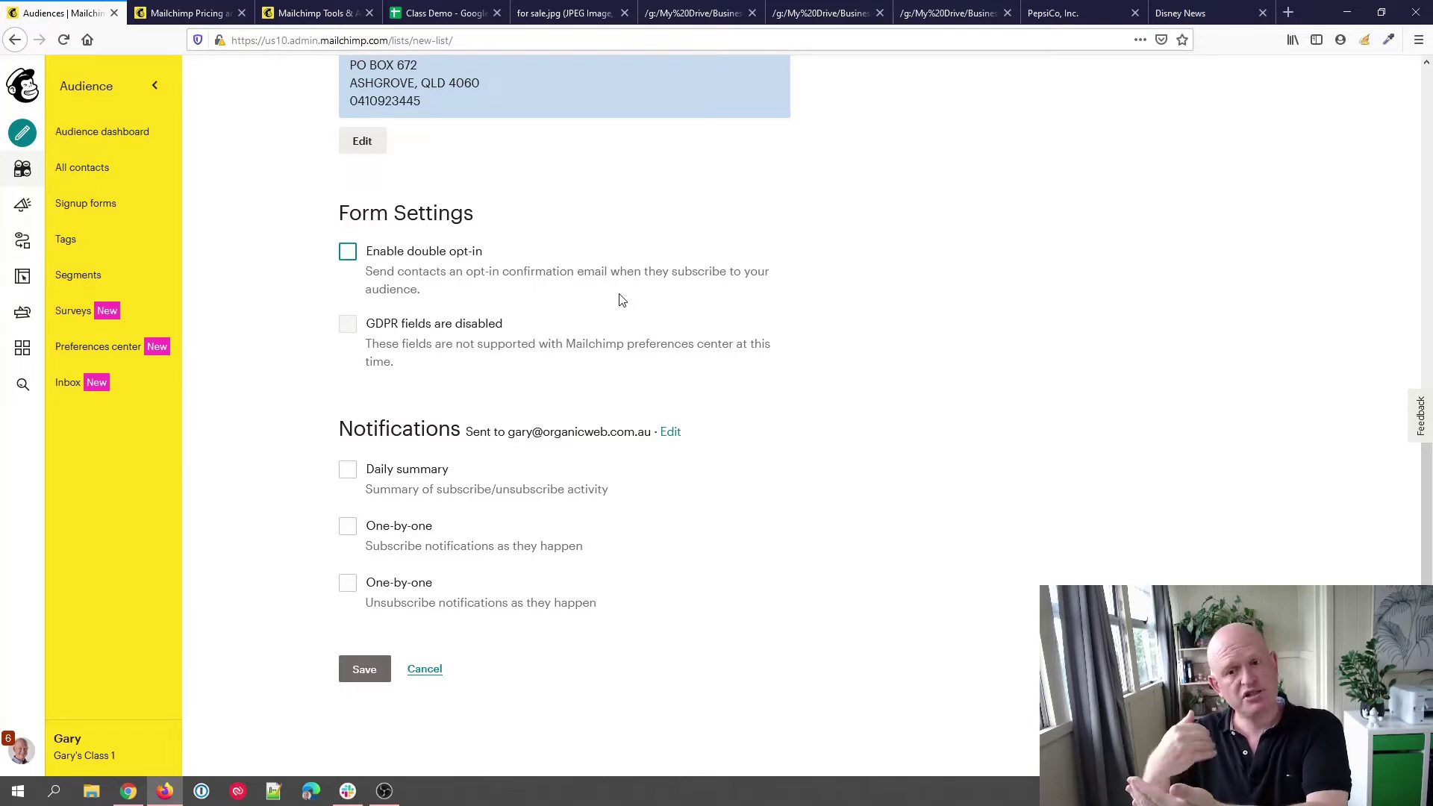
left_click(347, 253)
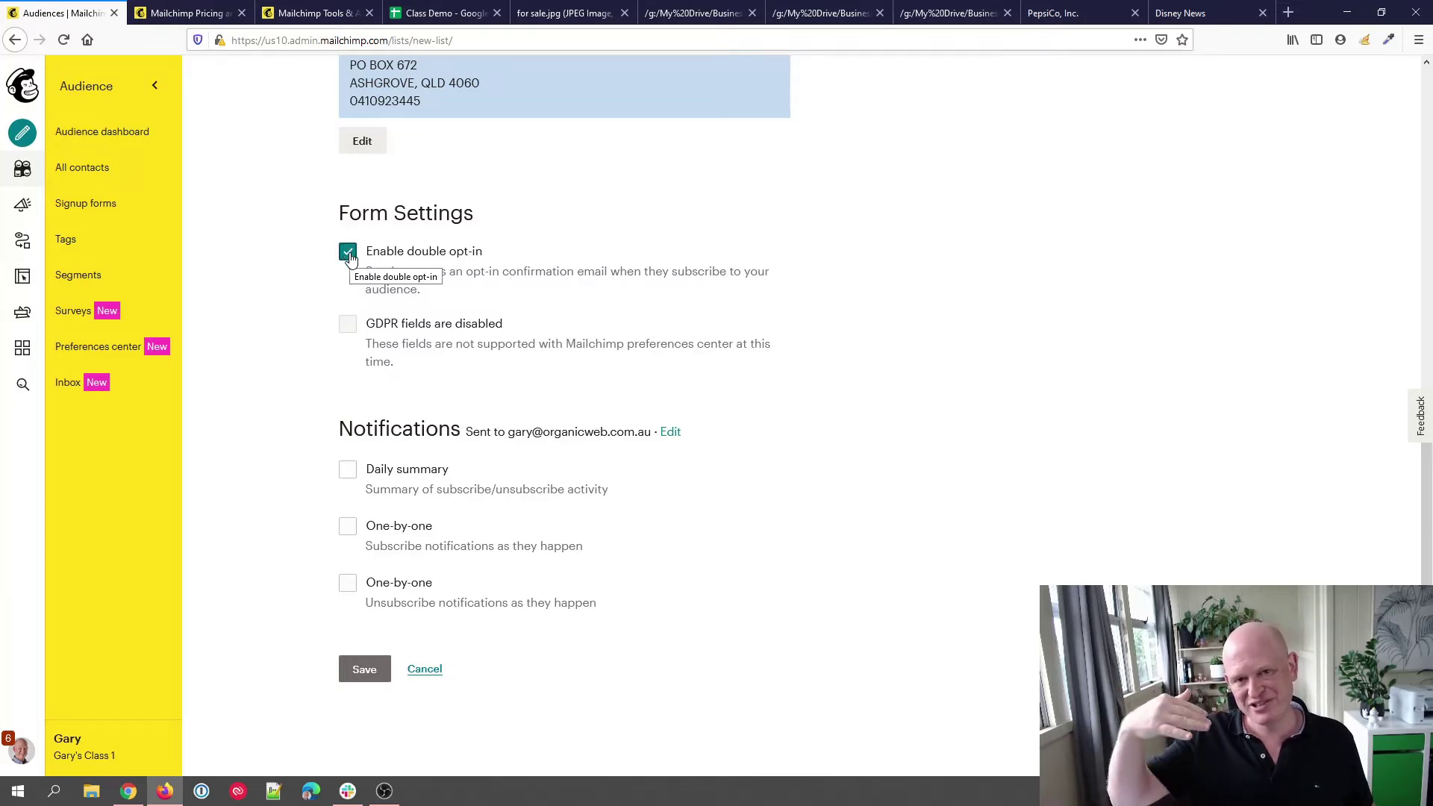
left_click(348, 254)
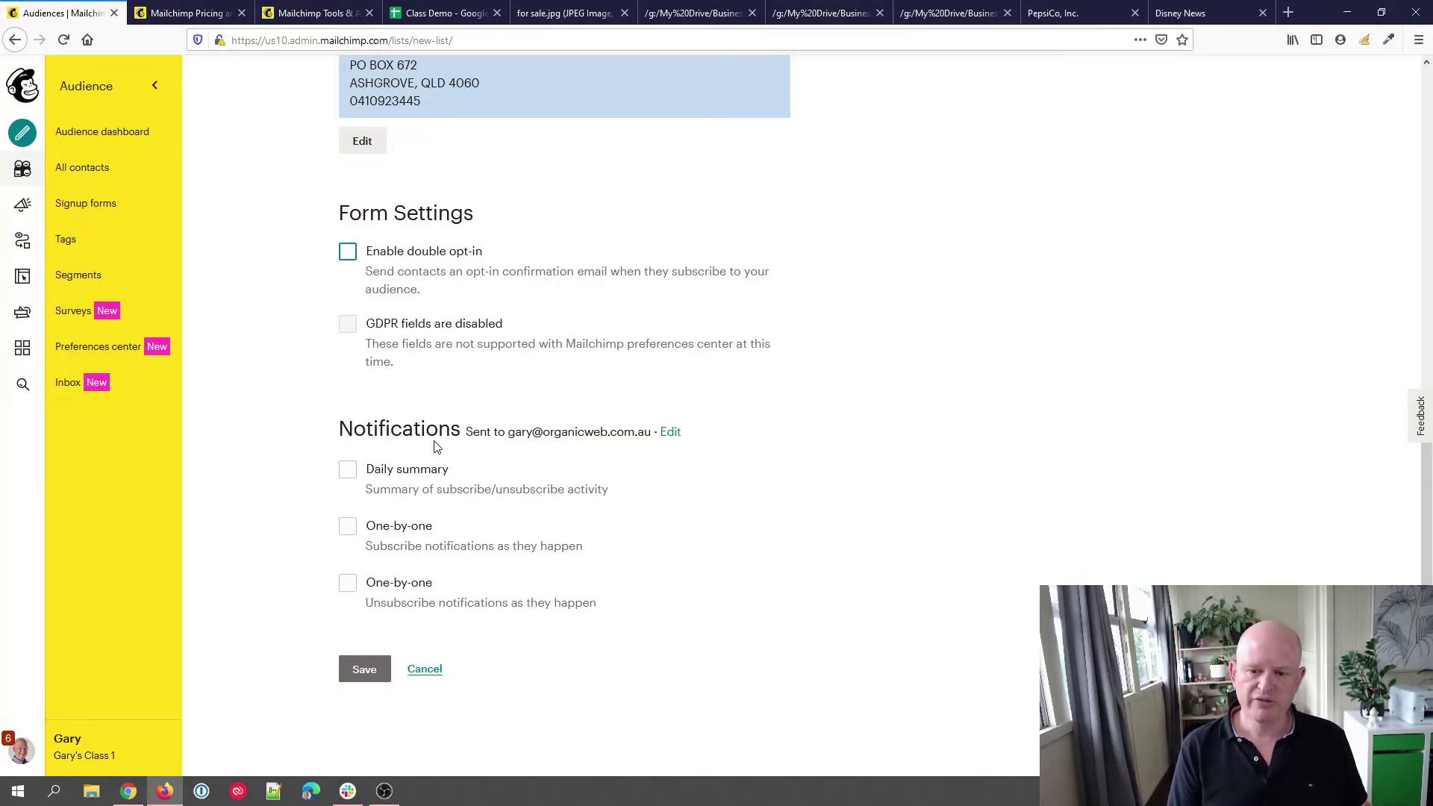
- Leave the Daily summary notification off and save the new audience
left_click(355, 472)
left_click(355, 472)
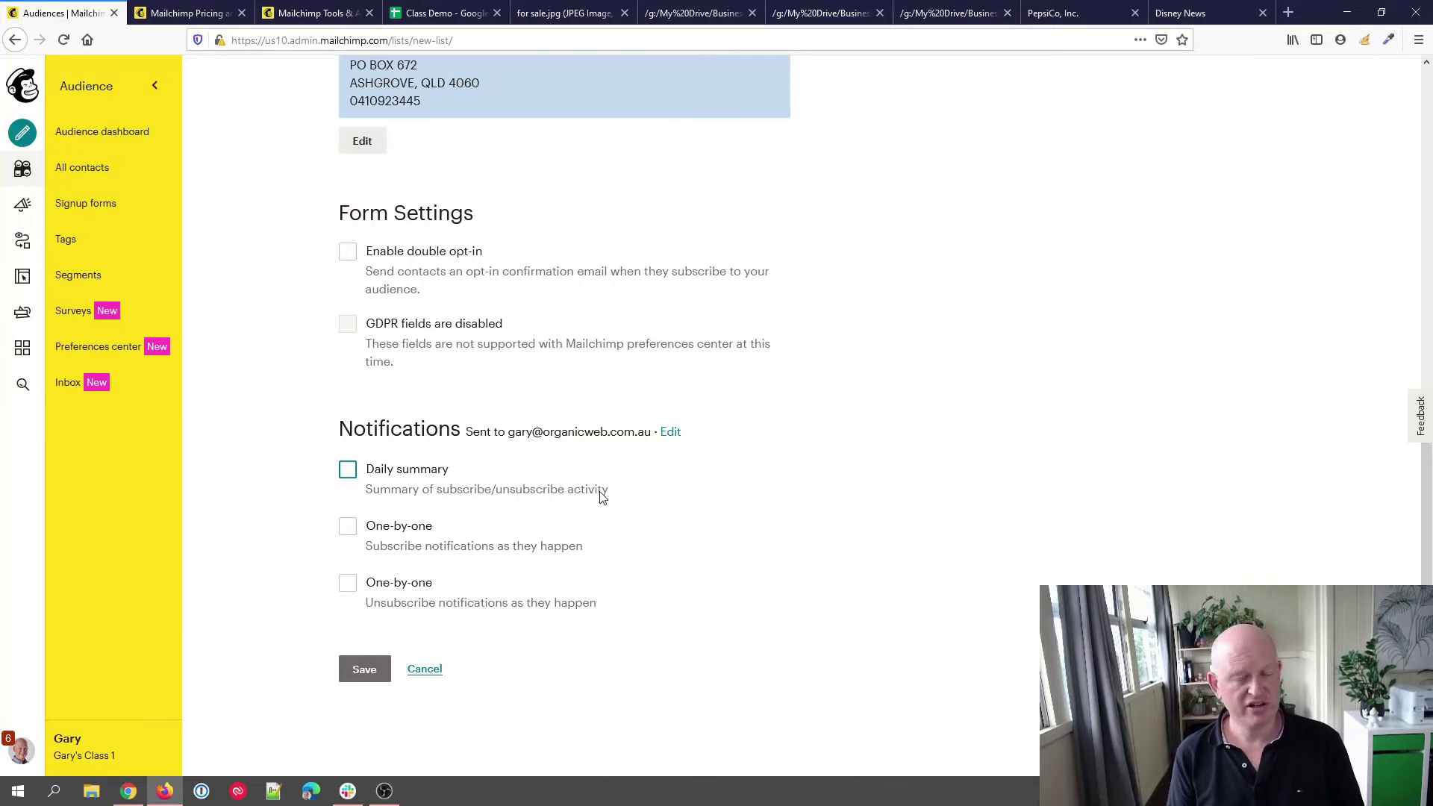
scroll(604, 498, "up", 8)
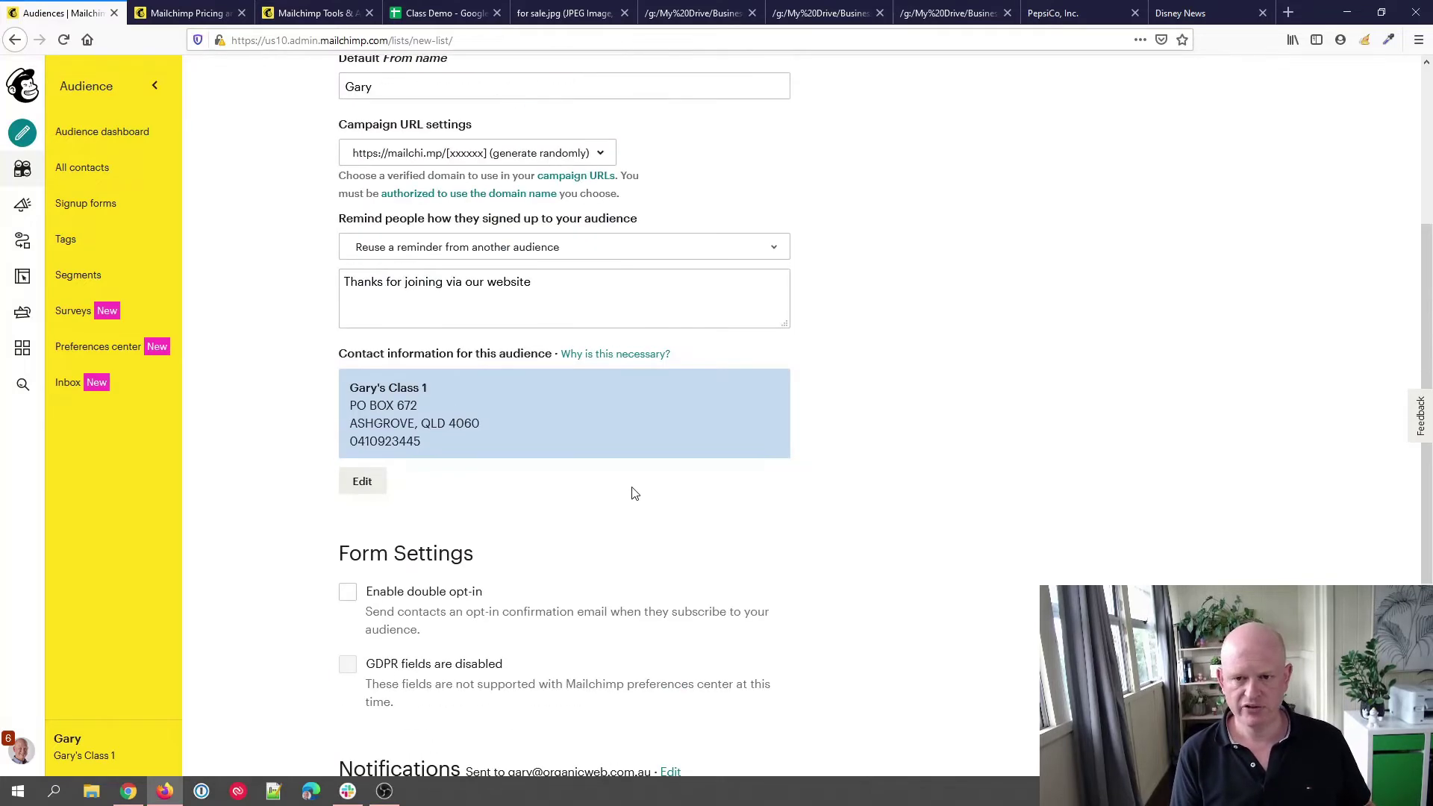
scroll(633, 493, "down", 5)
scroll(633, 492, "down", 3)
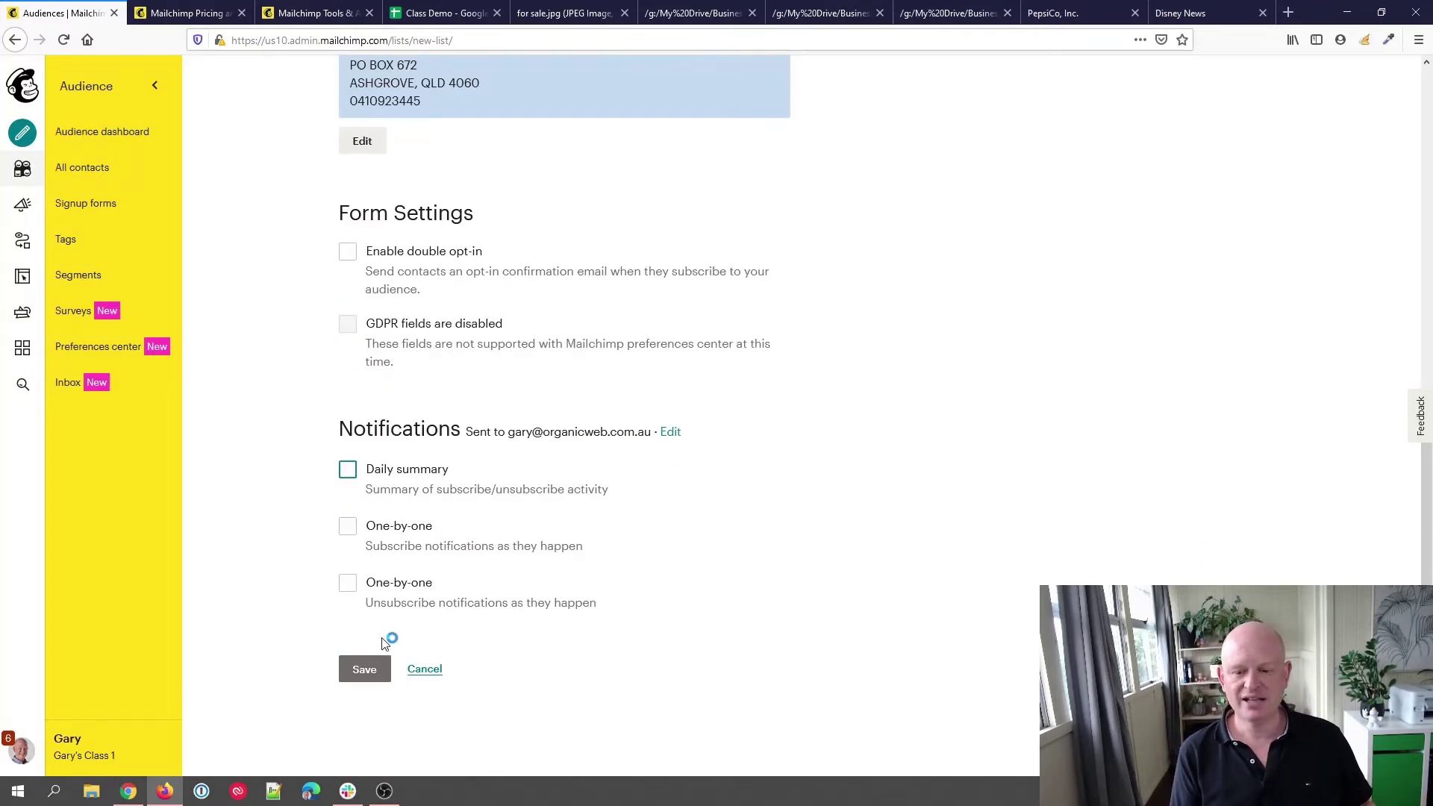
left_click(363, 669)
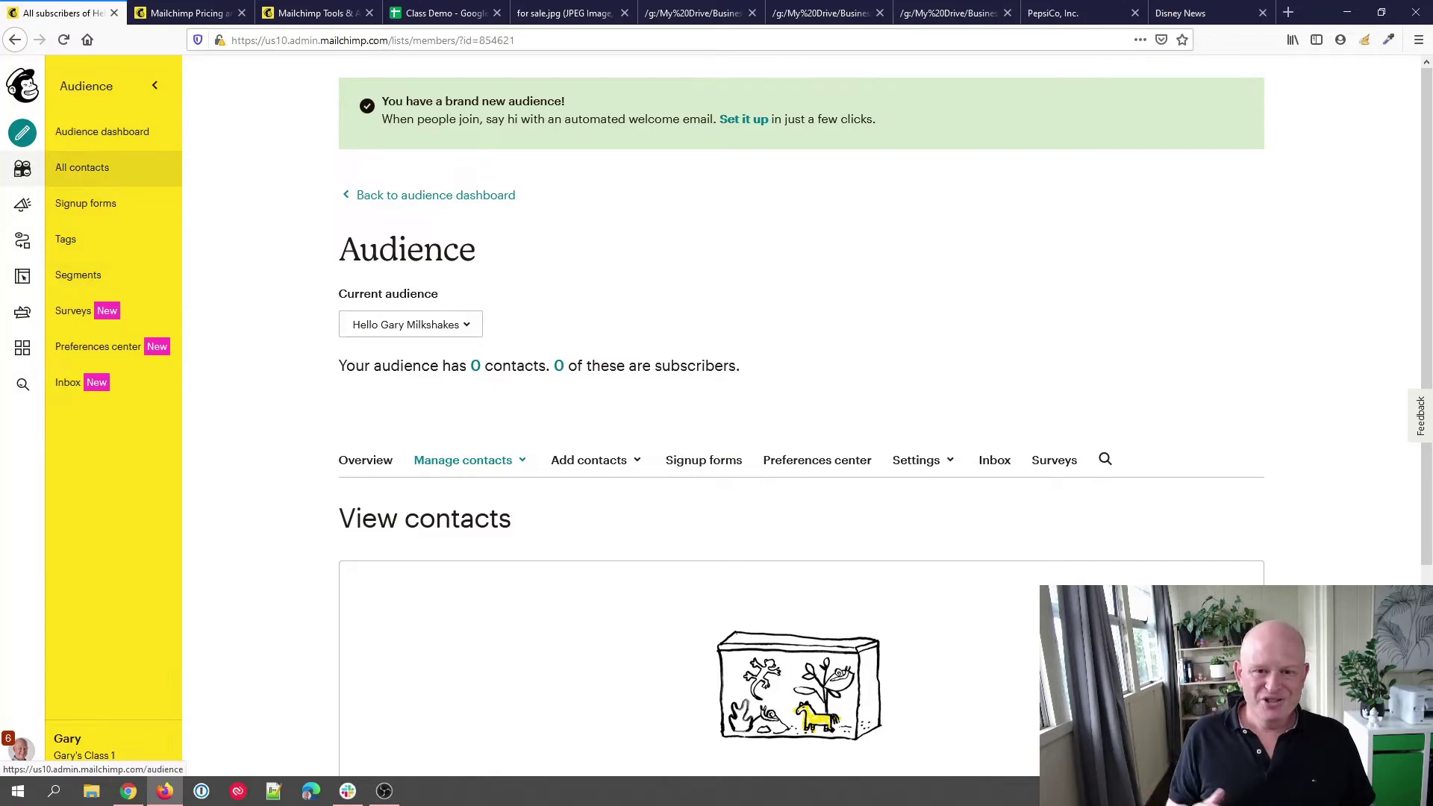
- Go from the dashboard to Audience and choose View audiences to list all five audiences
left_click(25, 87)
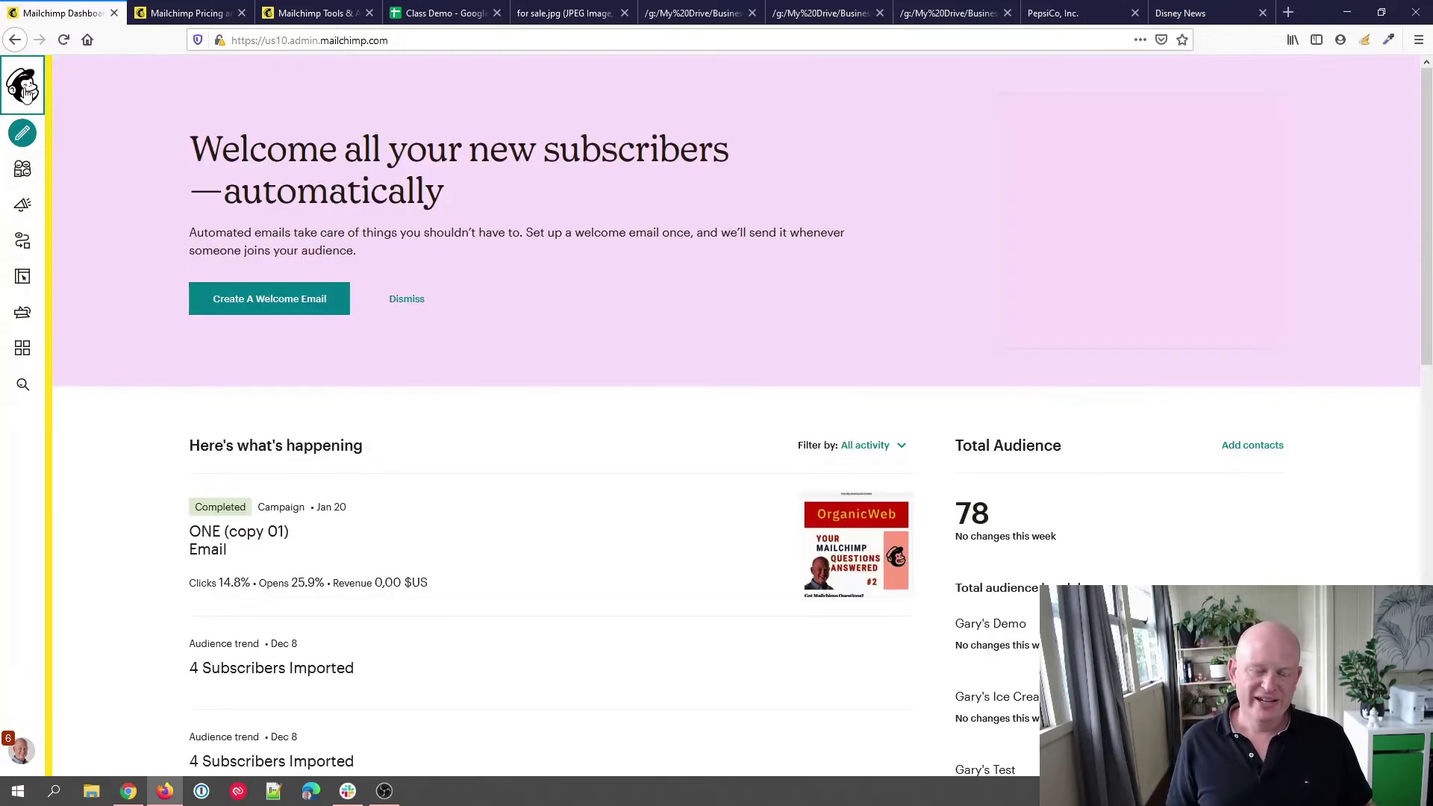
left_click(23, 170)
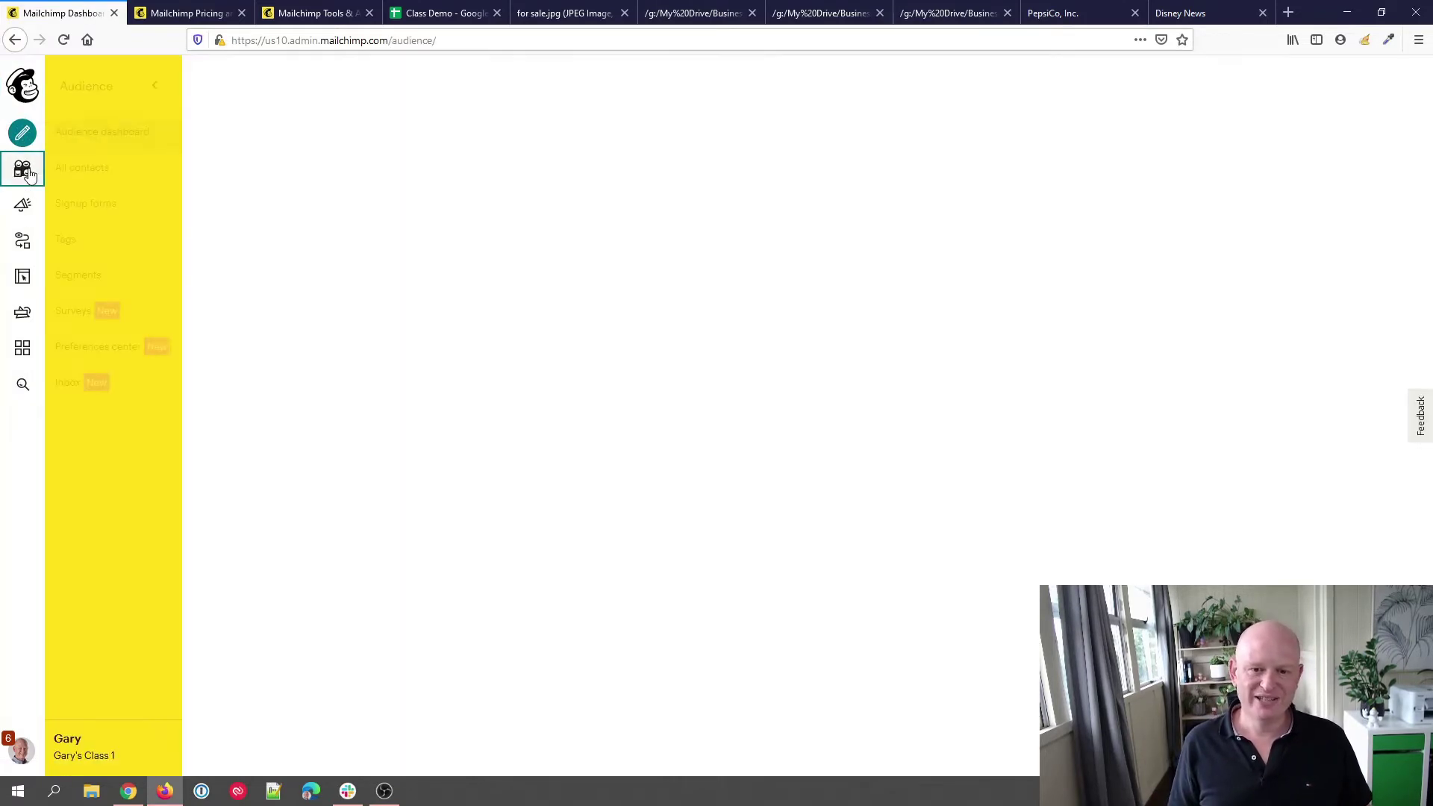
left_click(432, 199)
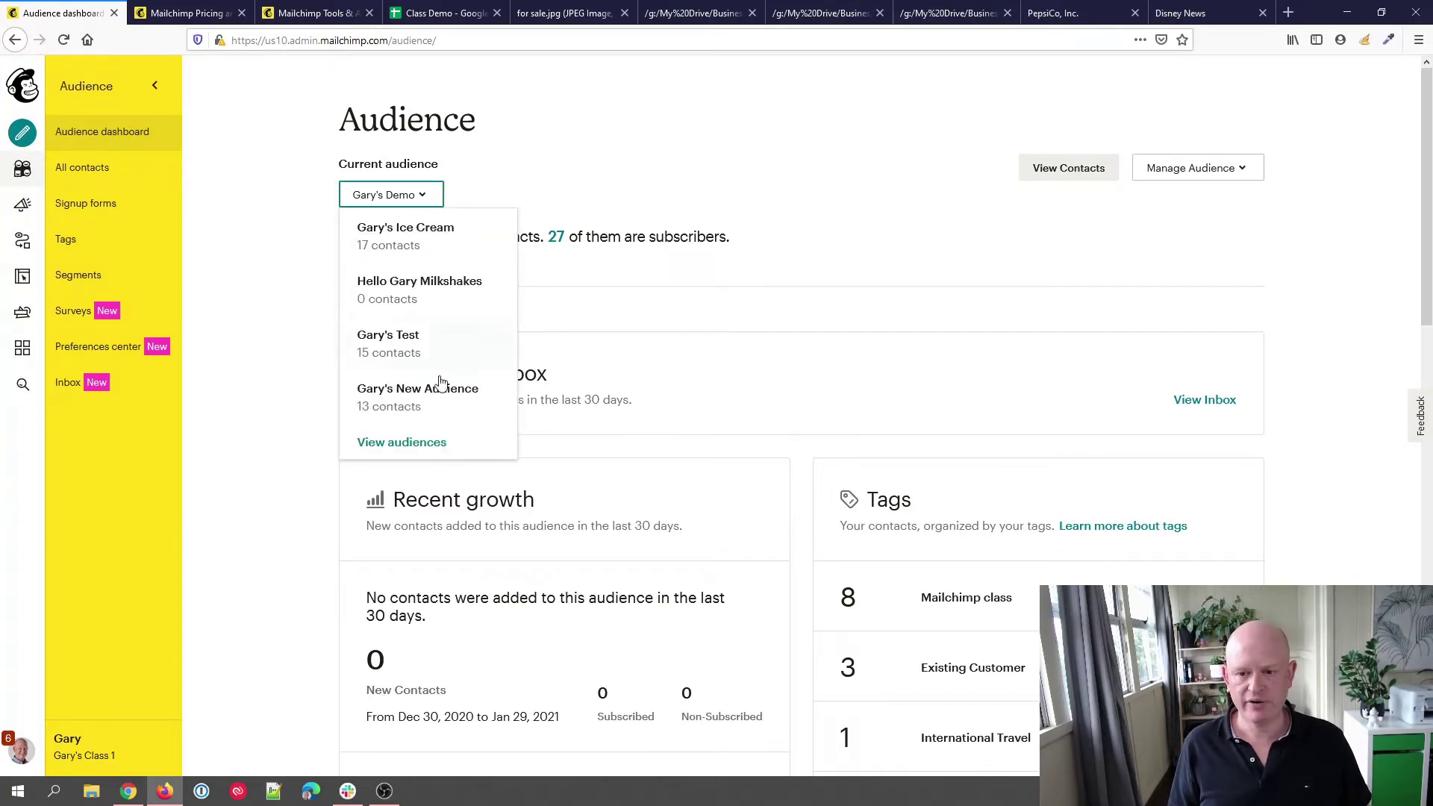
left_click(448, 445)
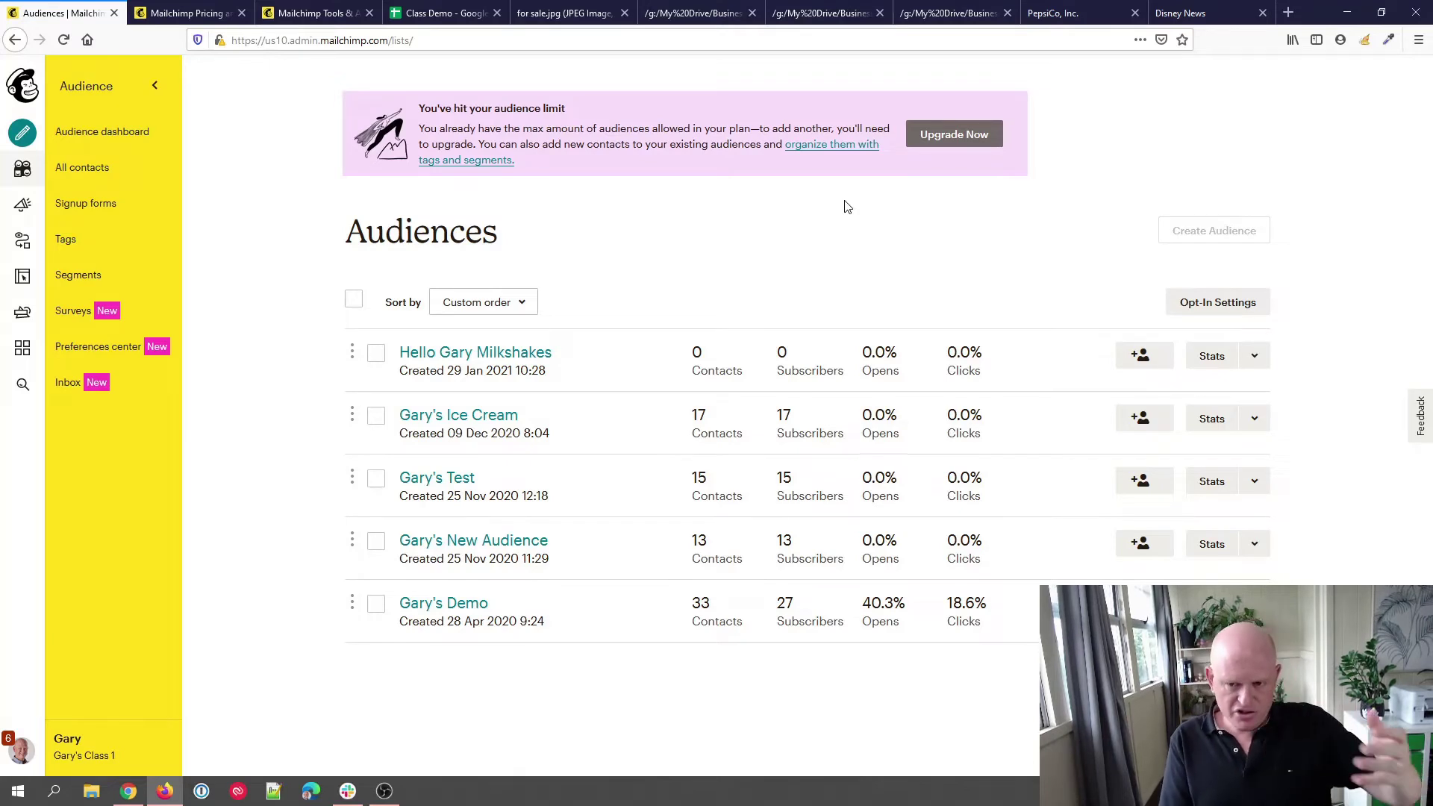
- Open Hello Gary Milkshakes' contacts and check its Settings menu without changing anything
left_click(513, 356)
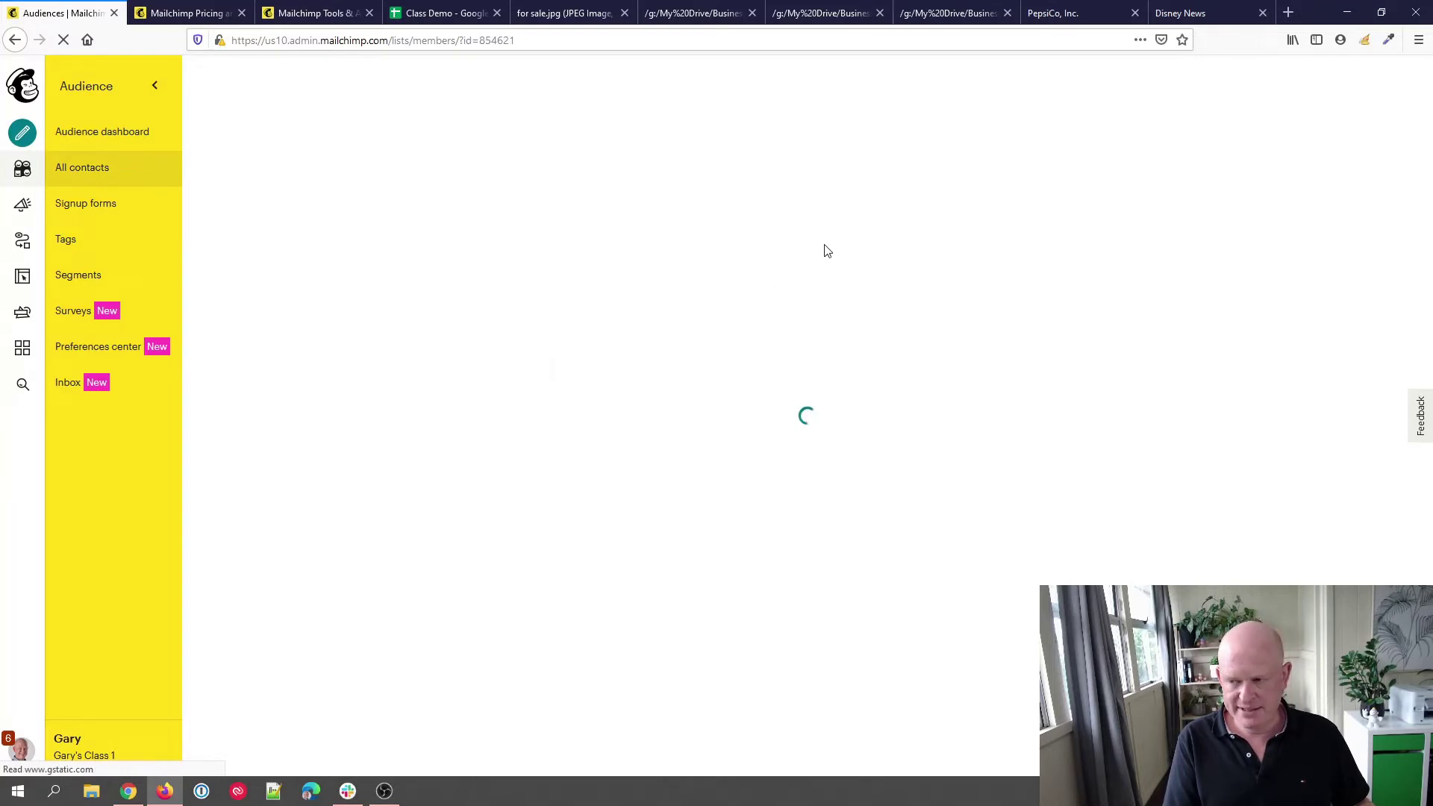
scroll(1174, 304, "down", 2)
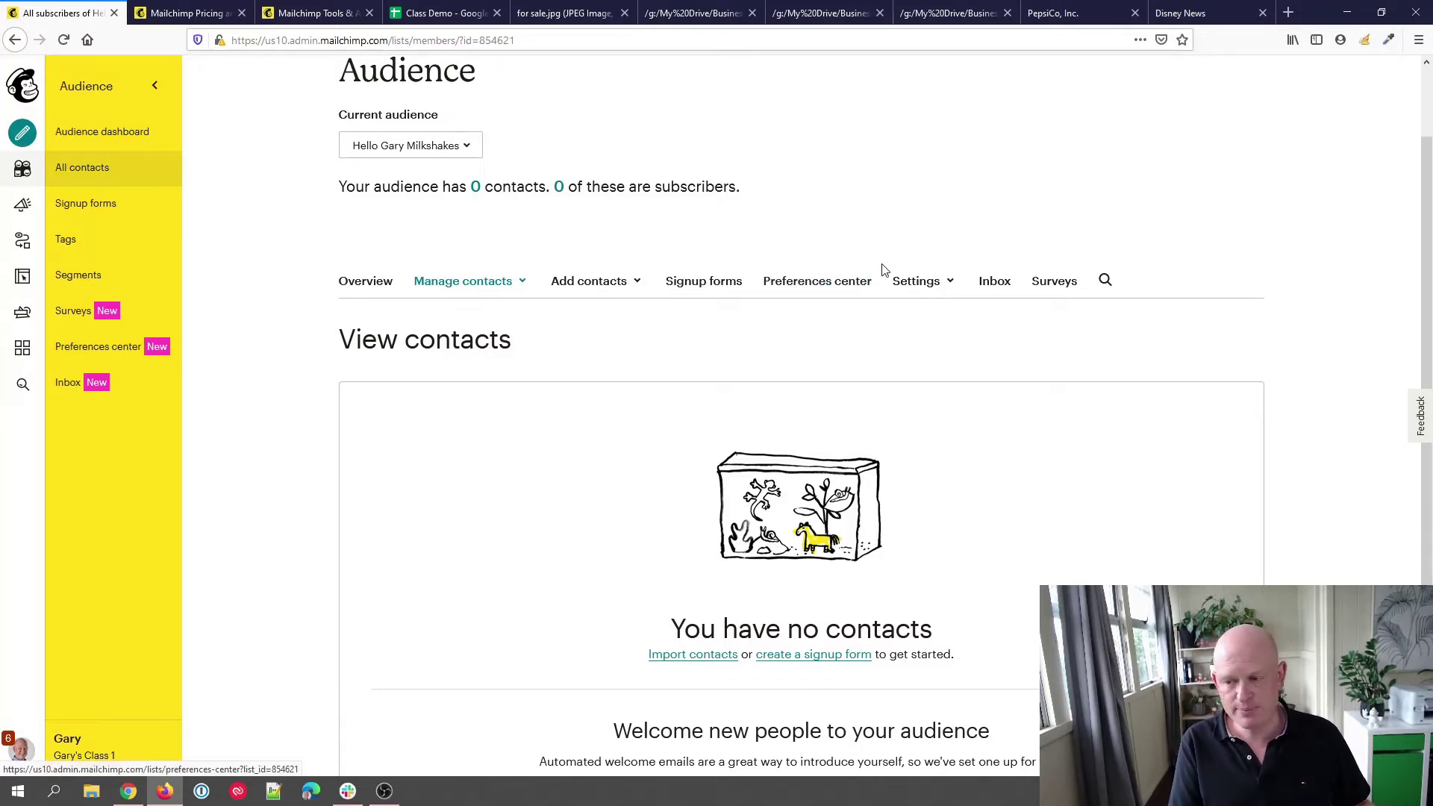
left_click(911, 289)
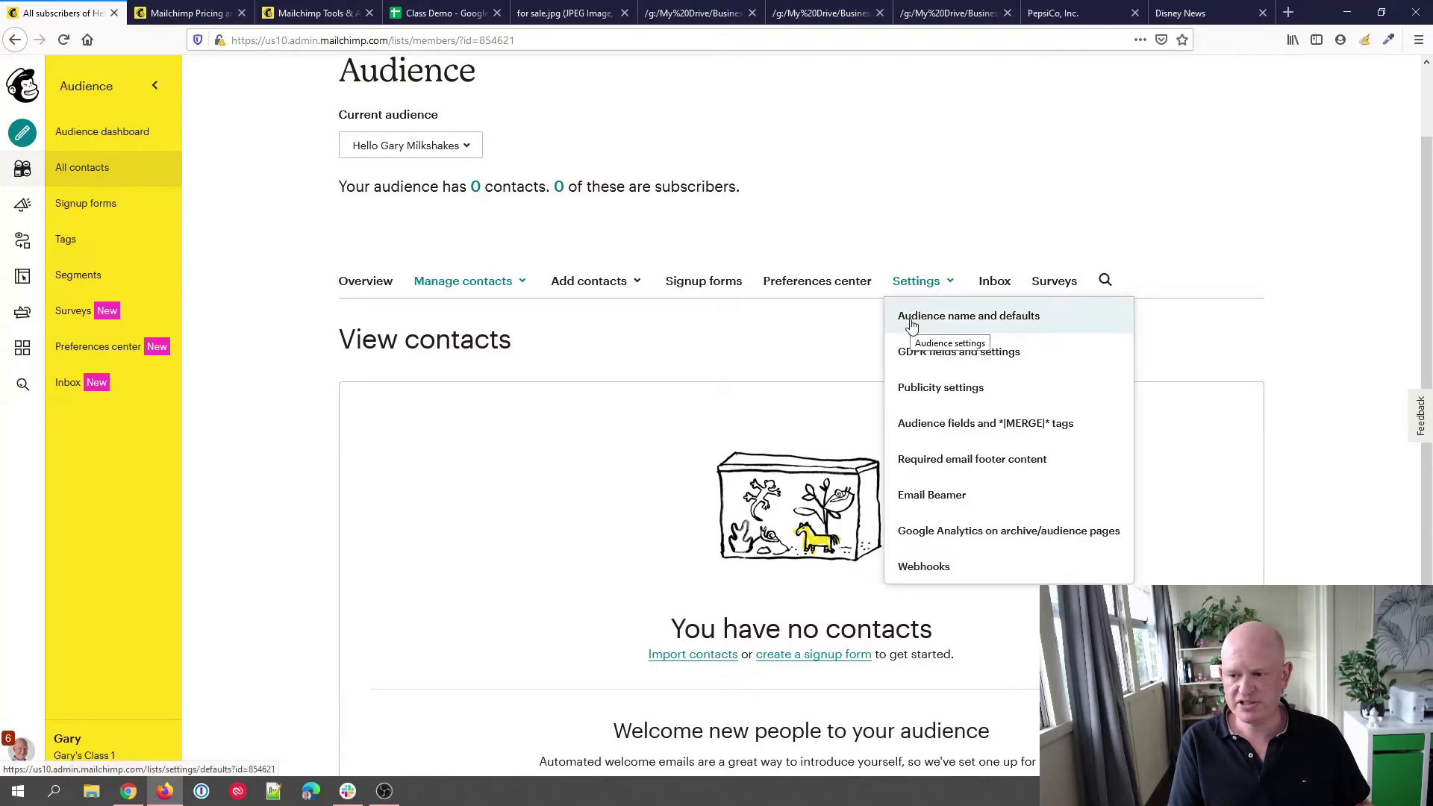
left_click(917, 218)
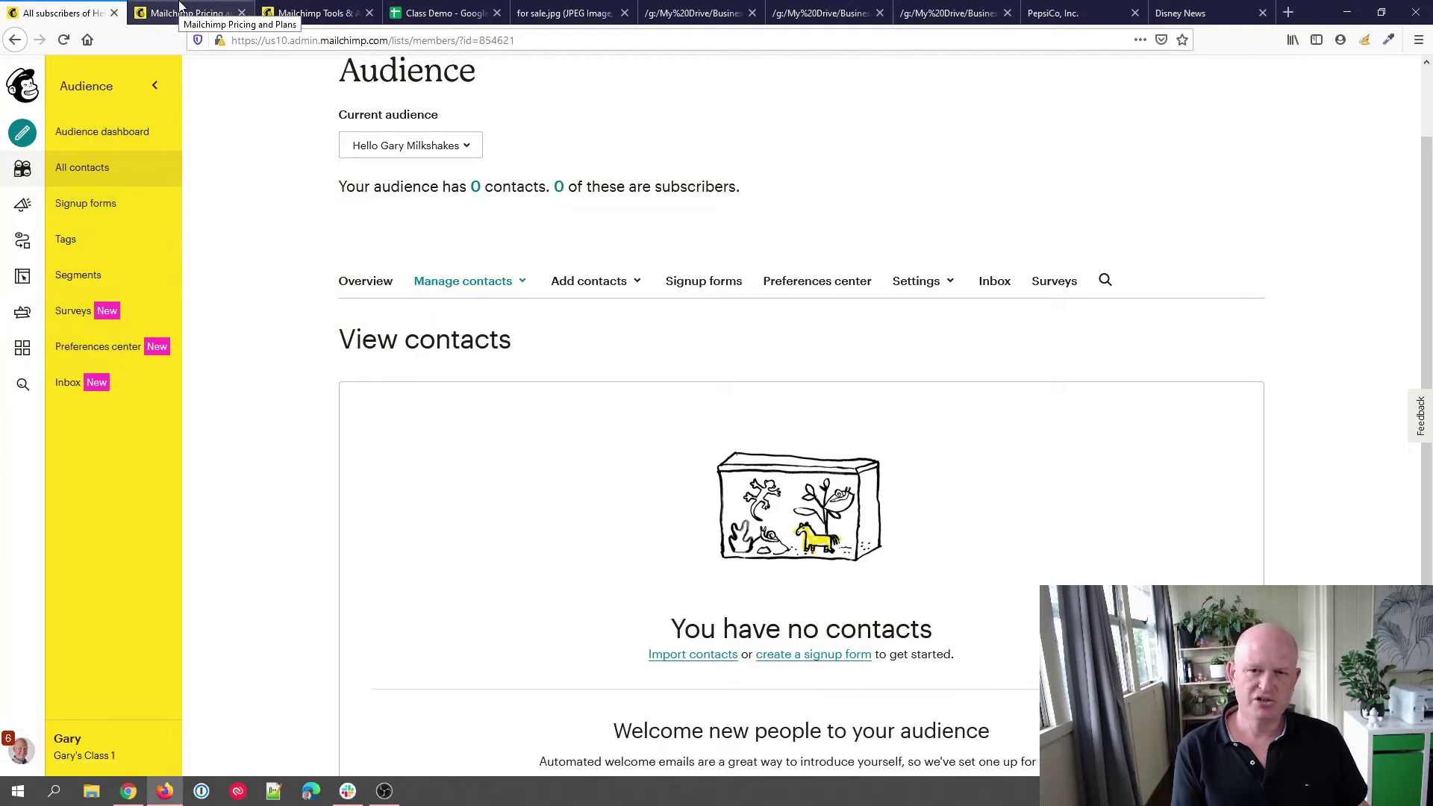
left_click(307, 12)
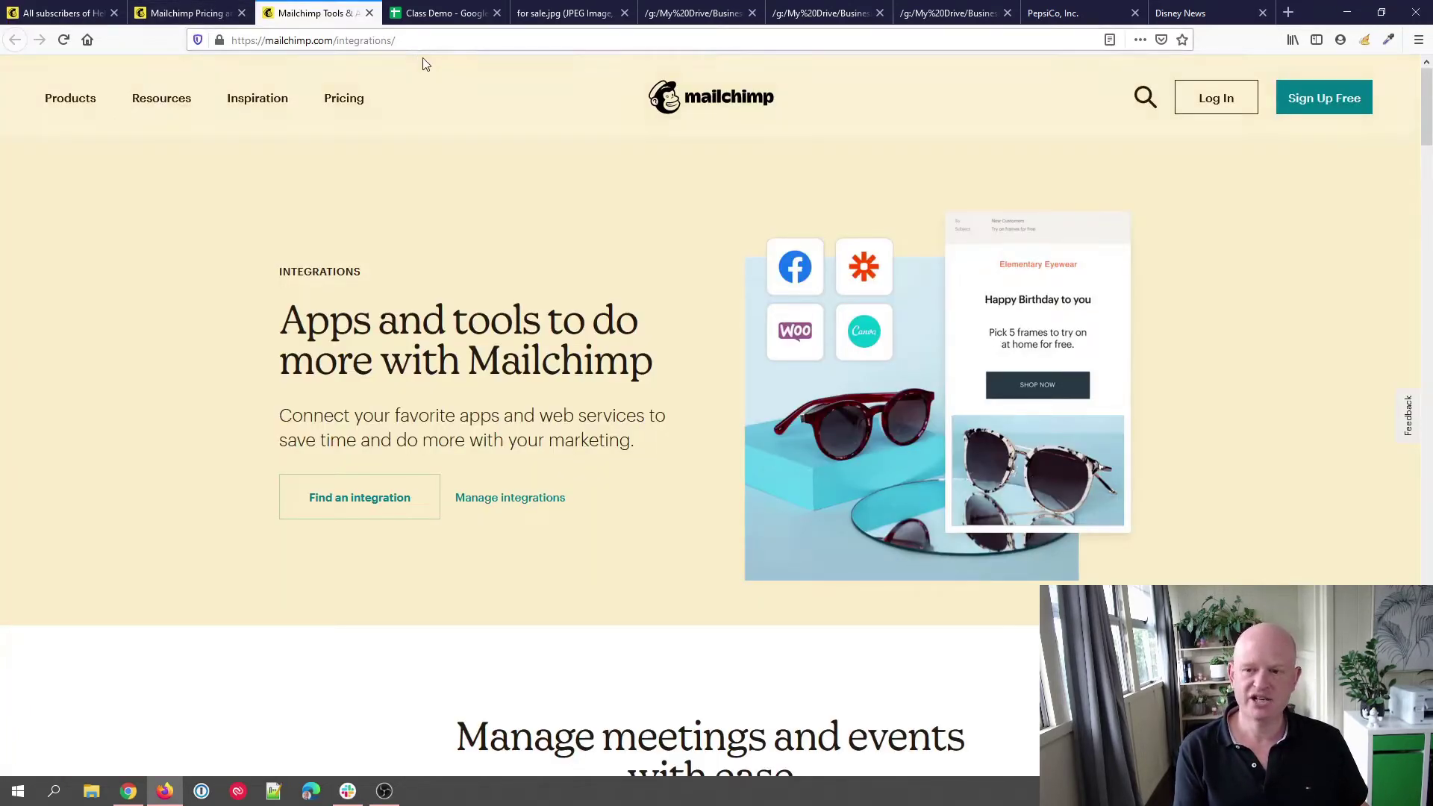
scroll(593, 288, "down", 5)
scroll(933, 309, "down", 3)
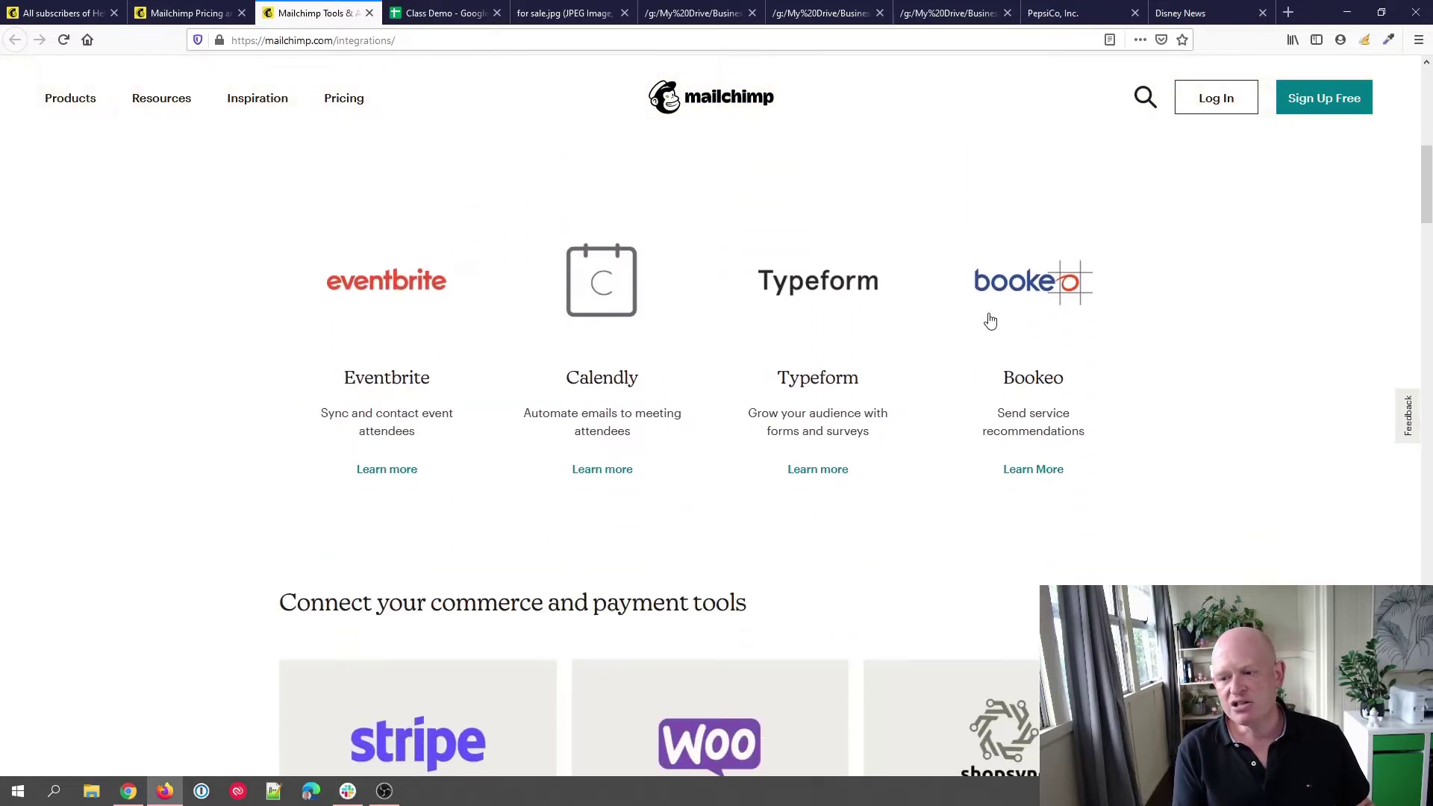
scroll(1165, 247, "down", 1)
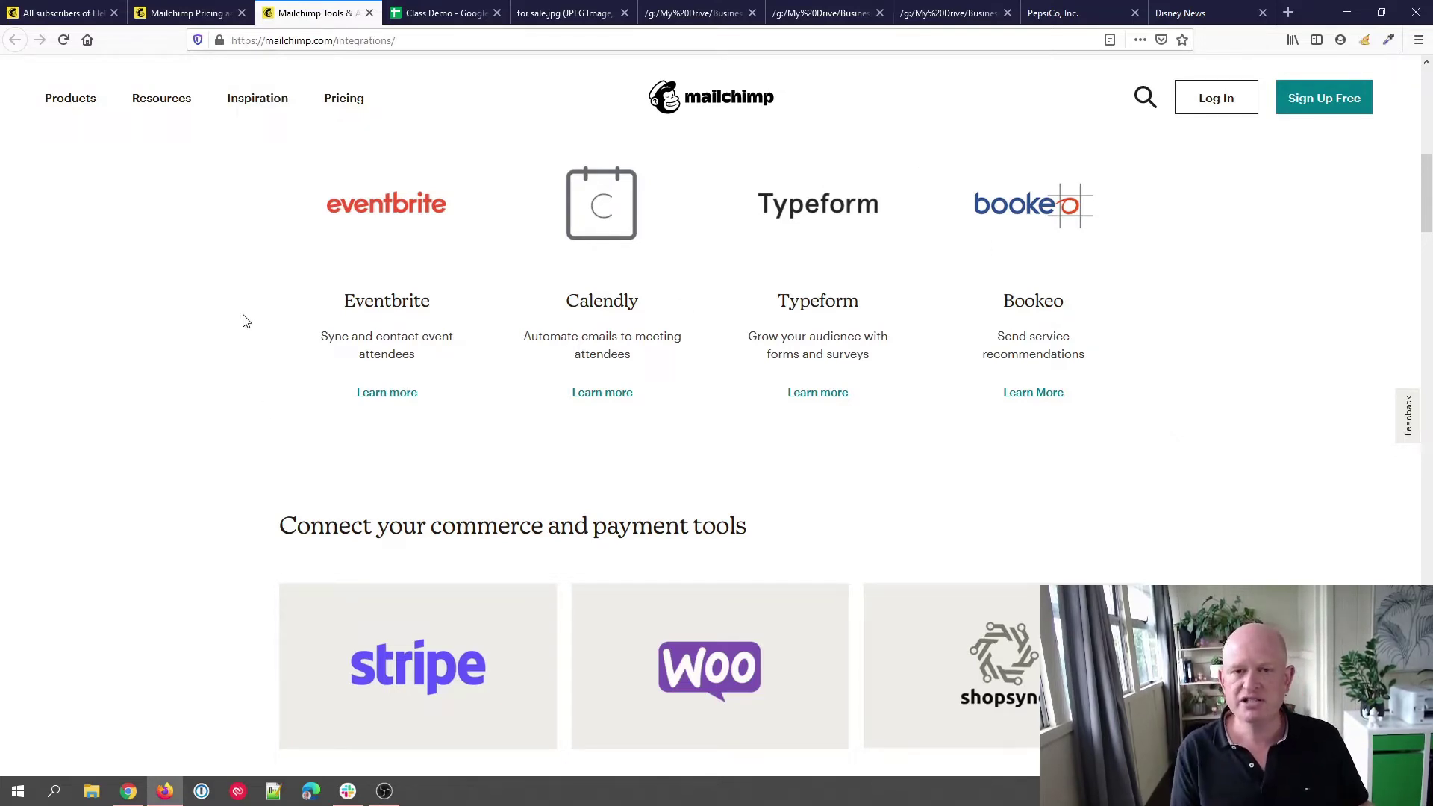
left_click(60, 12)
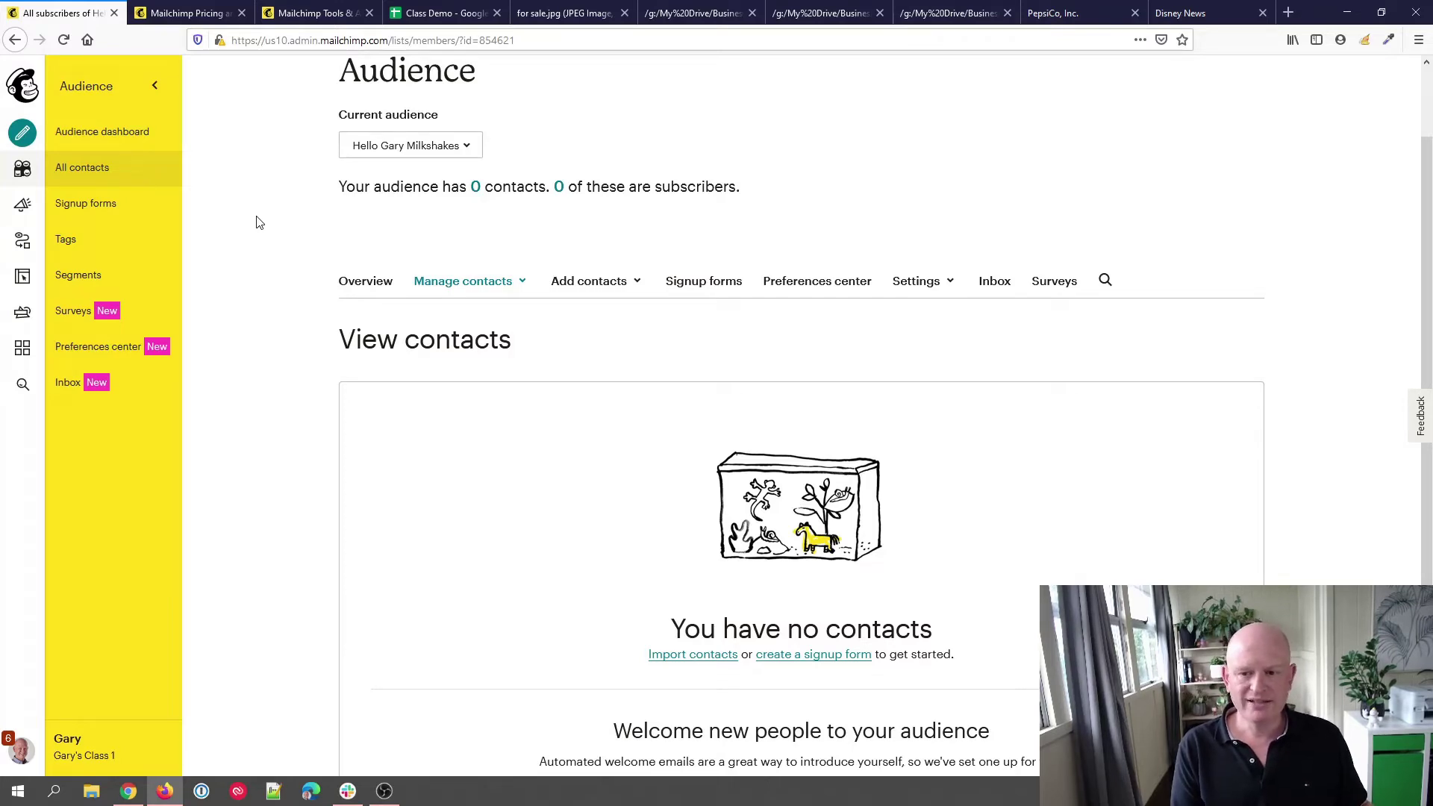
- View the BigCommerce integration details under Integrations, then head back to the Audience dashboard
left_click(23, 349)
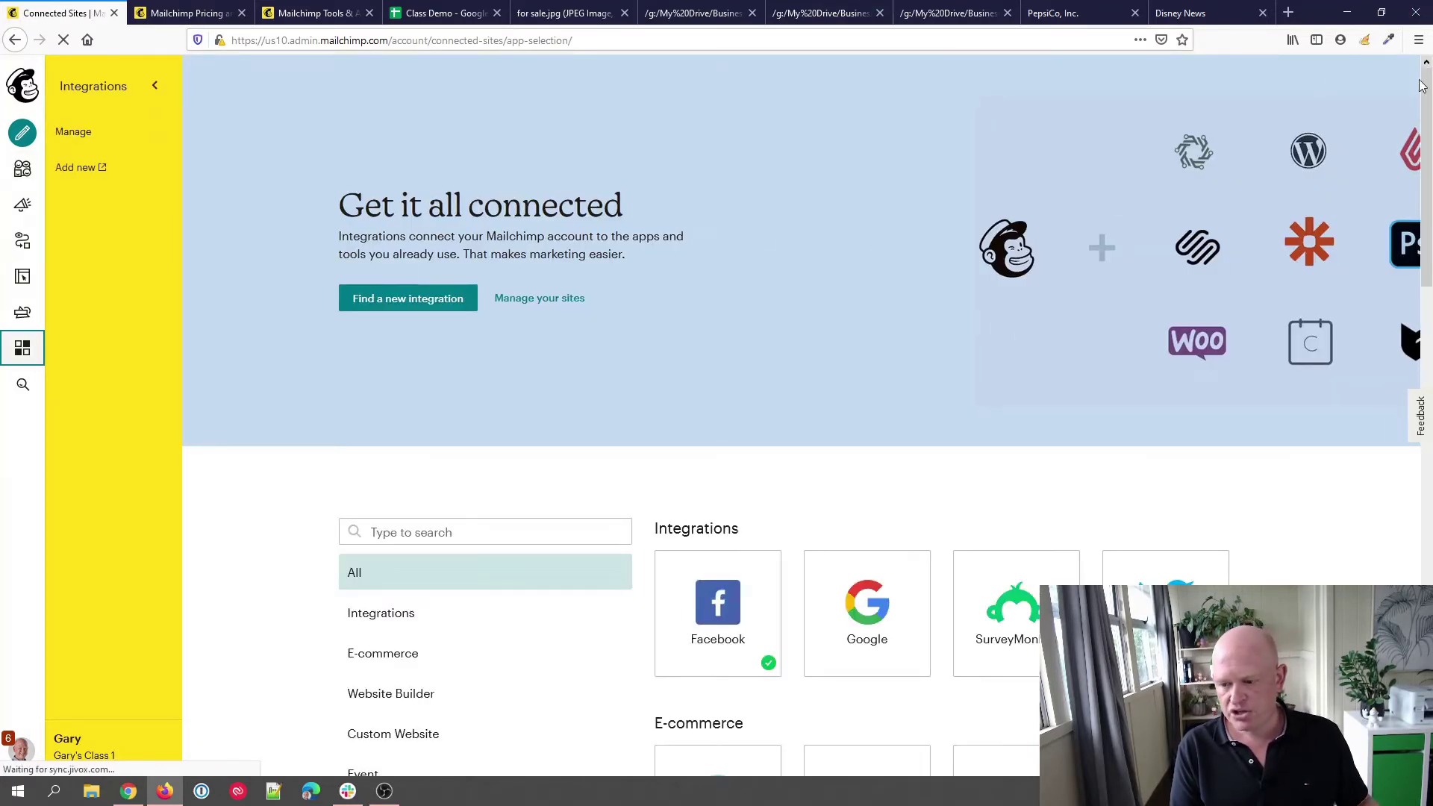
scroll(1254, 448, "down", 5)
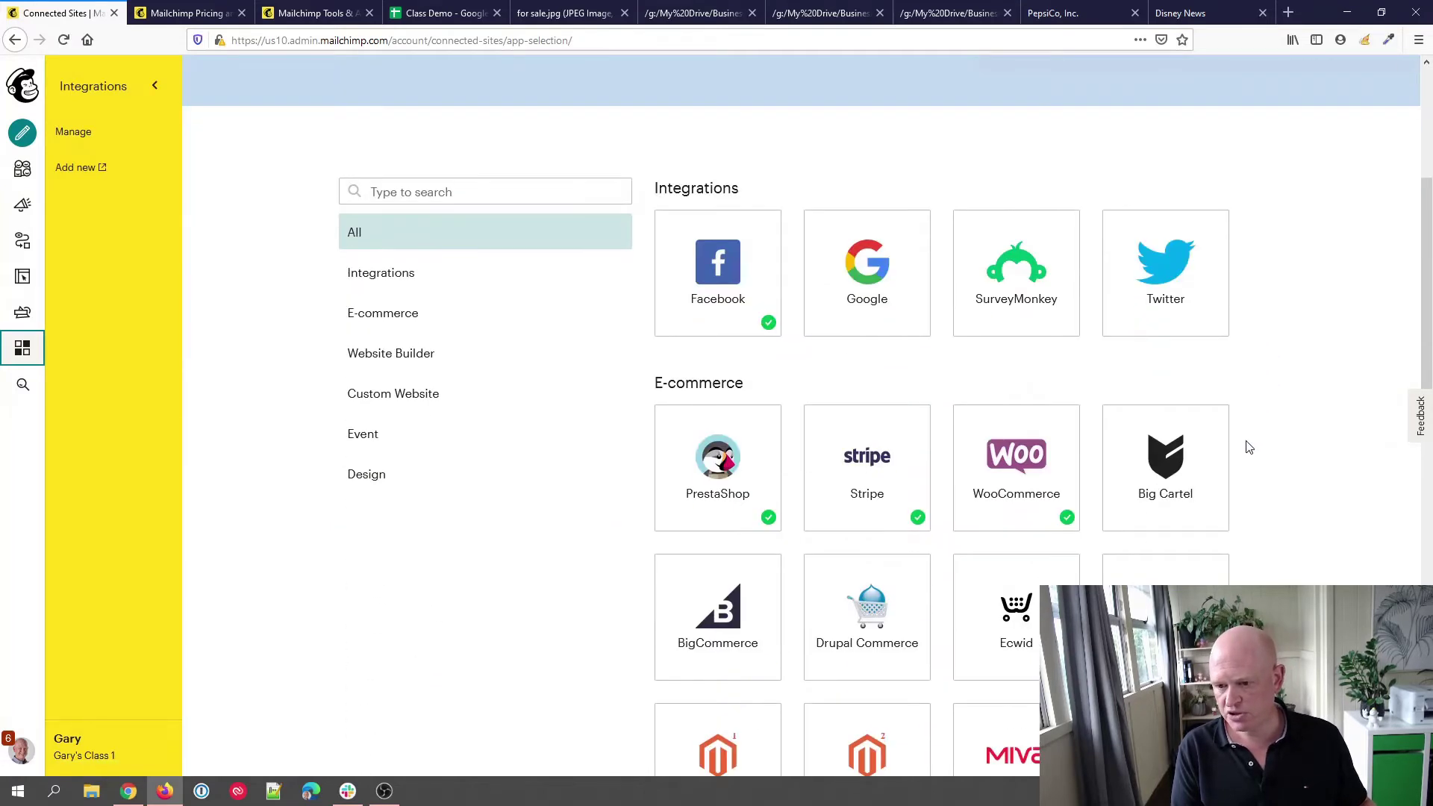
scroll(1250, 448, "down", 1)
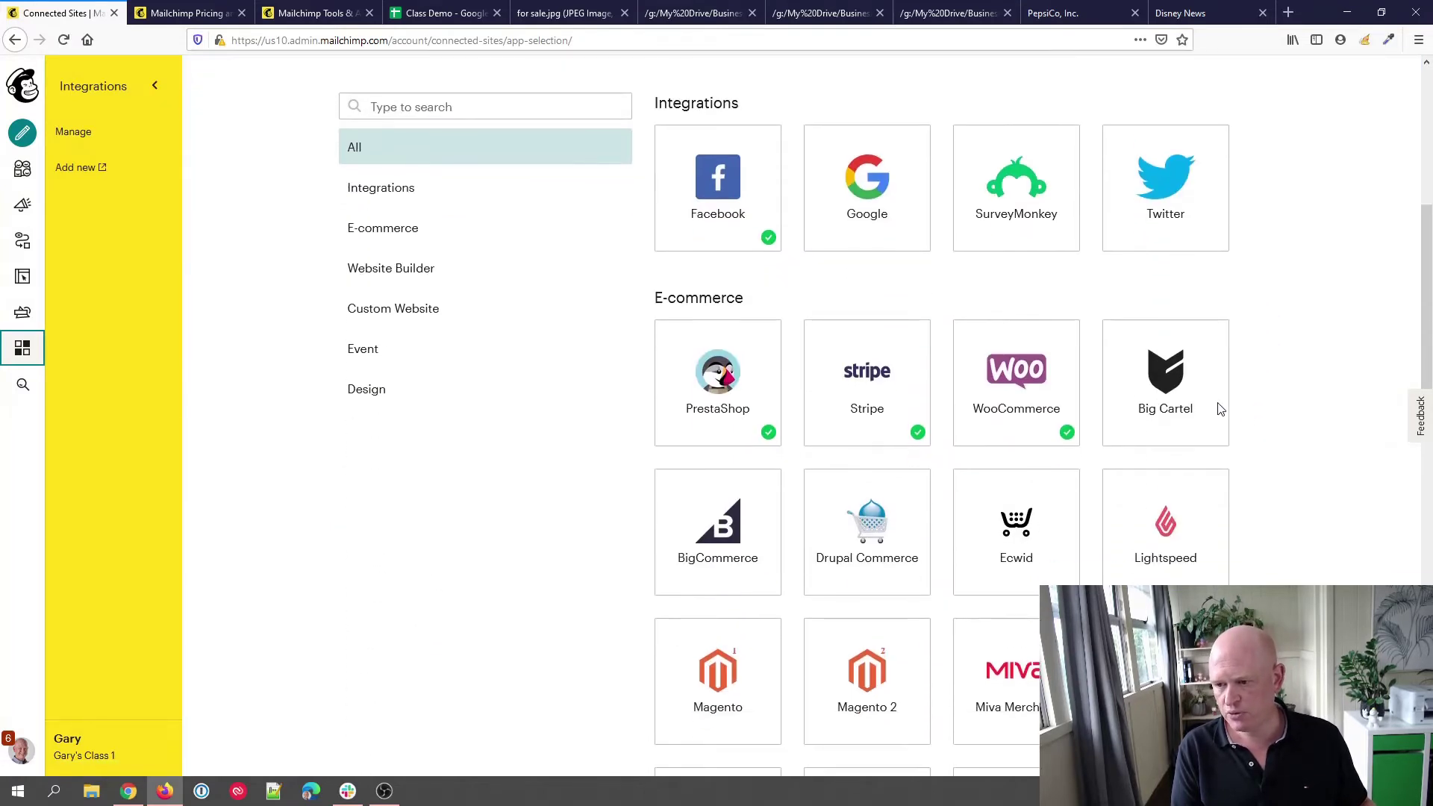
left_click(730, 528)
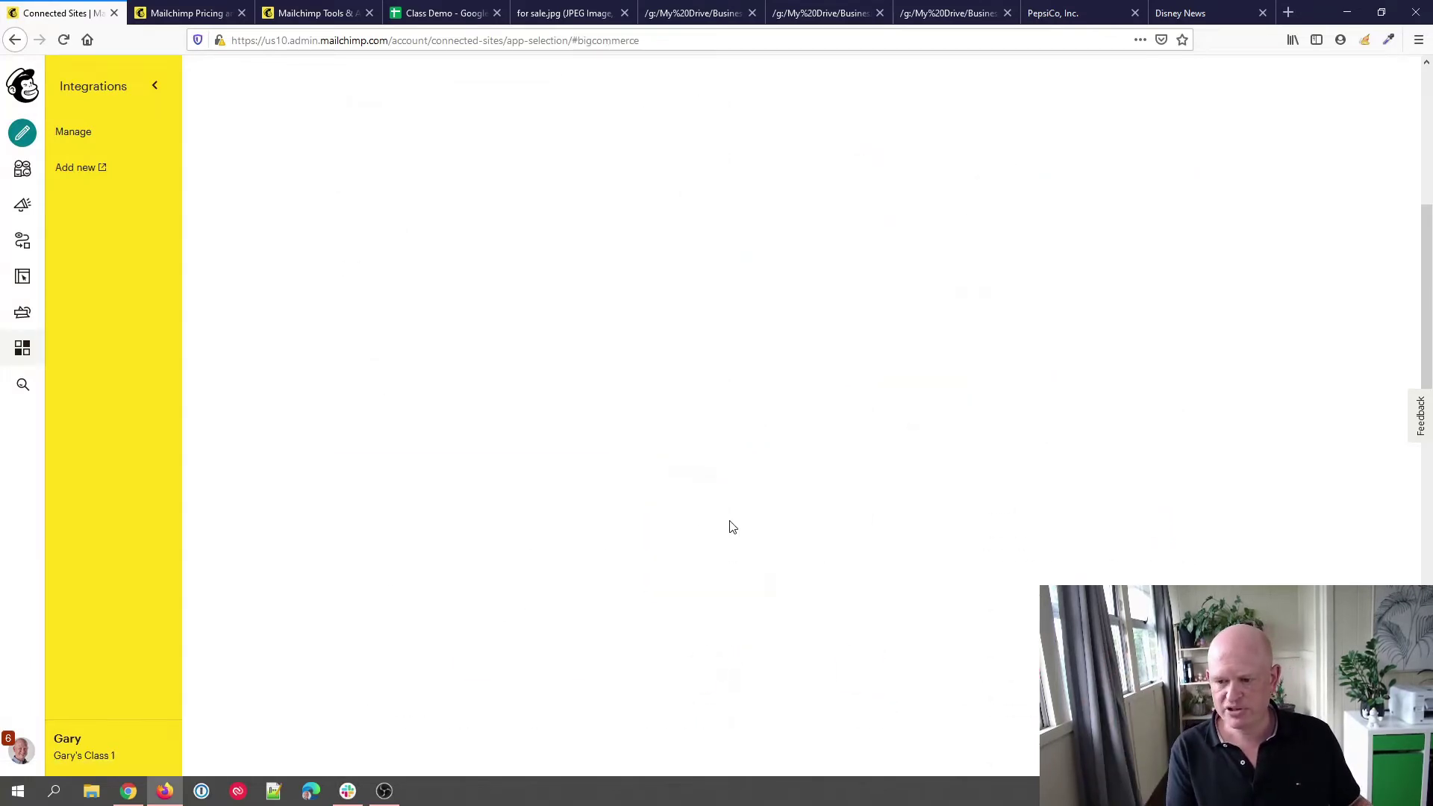
scroll(751, 473, "down", 2)
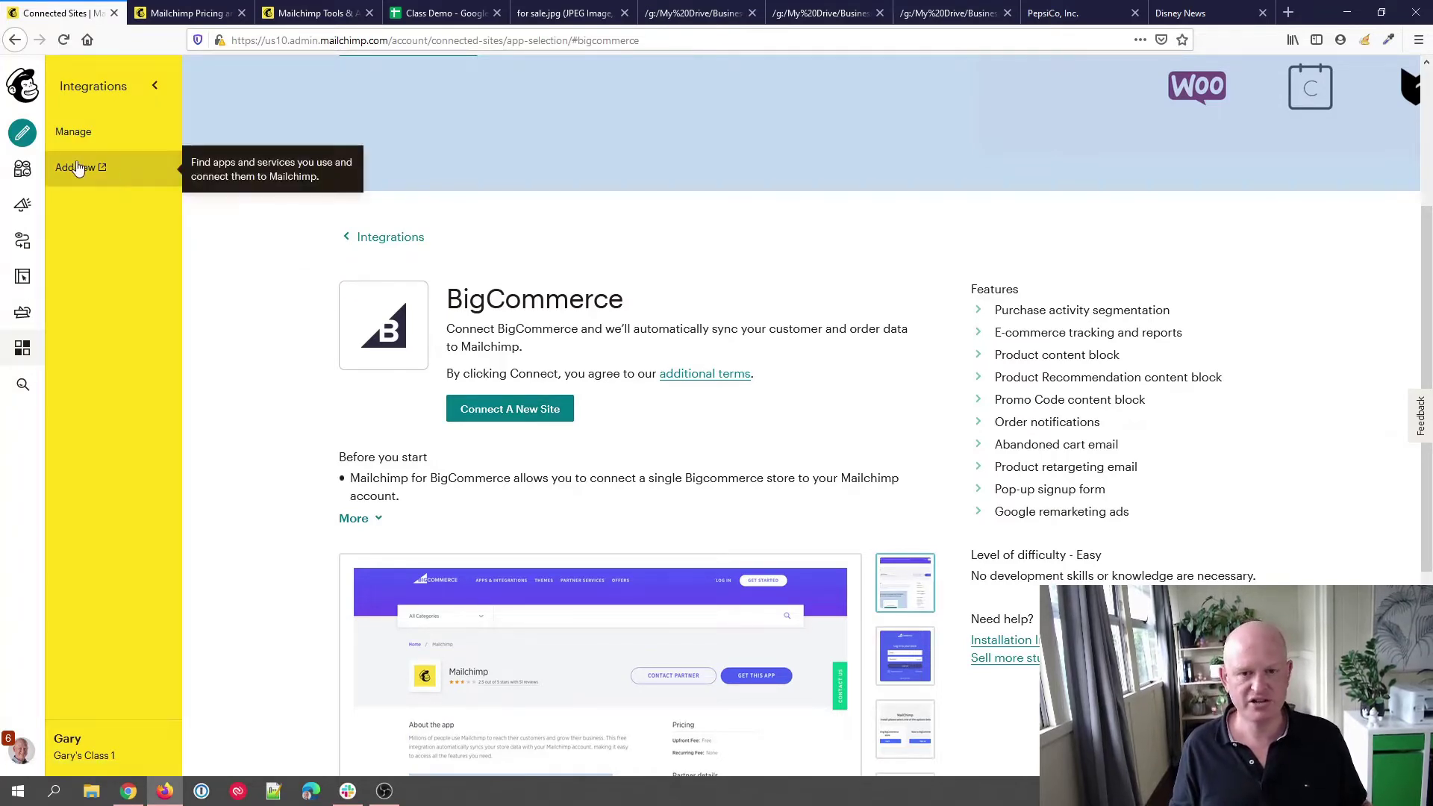
left_click(24, 176)
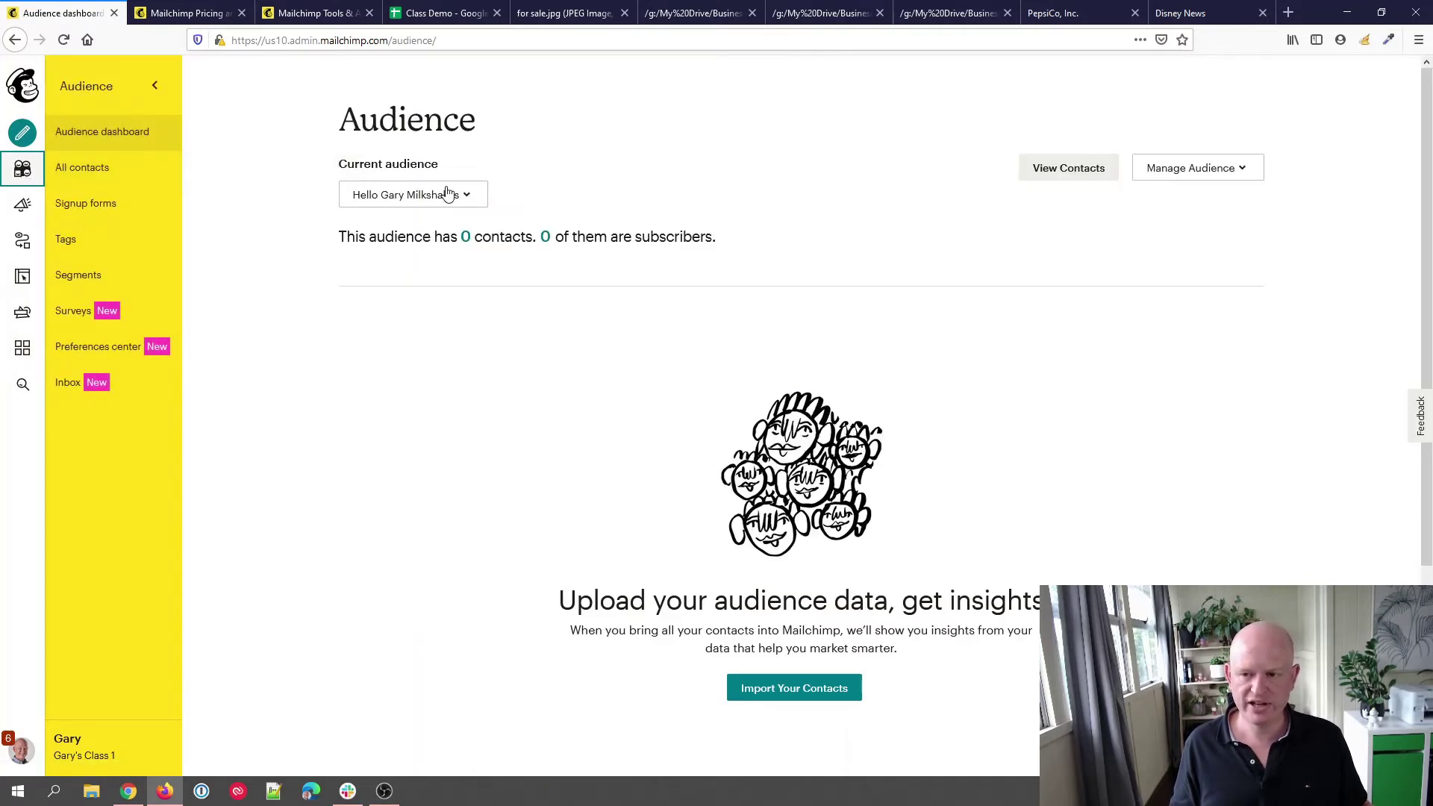
- Go to the Hello Gary Milkshakes contacts list and show the Add contacts options
left_click(1071, 175)
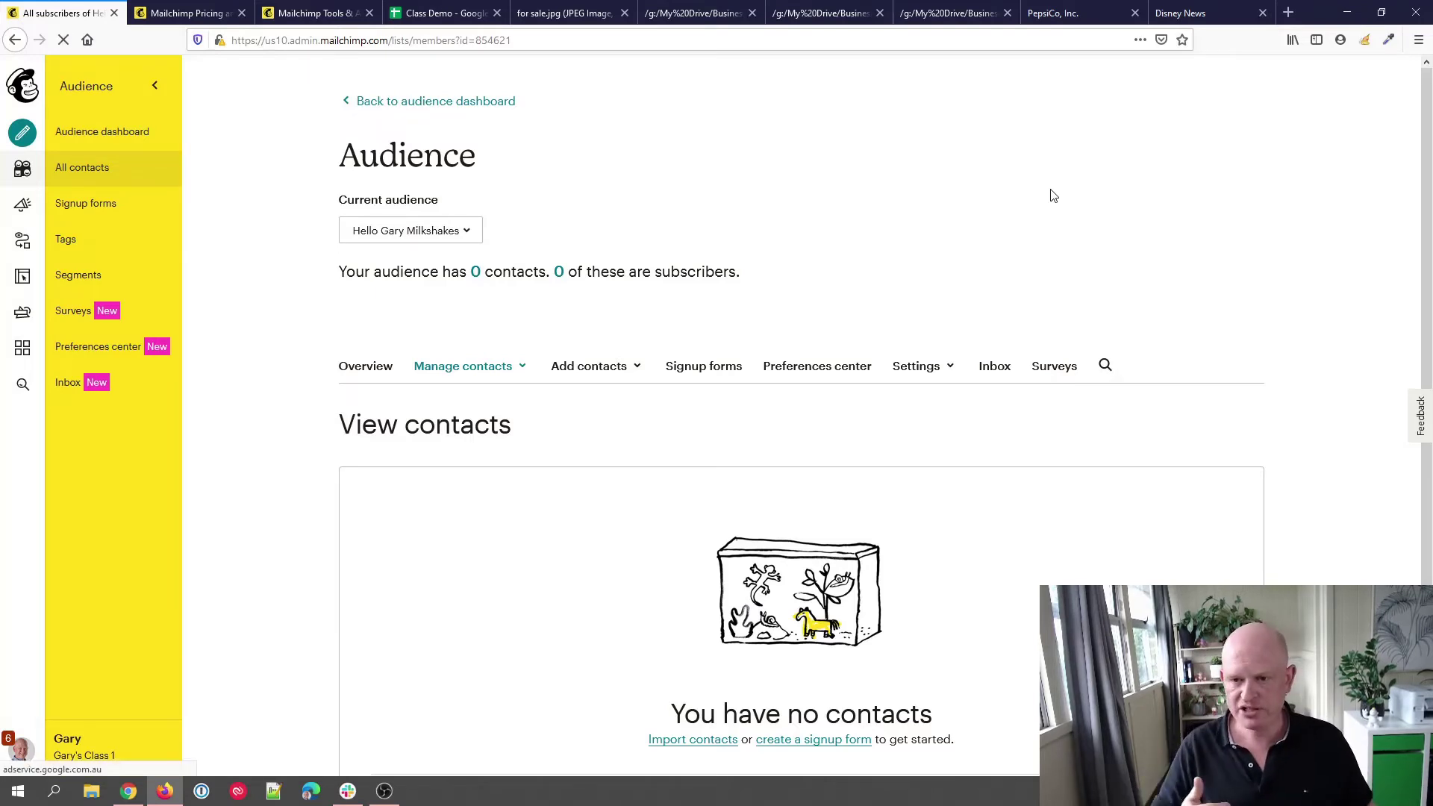
left_click(644, 372)
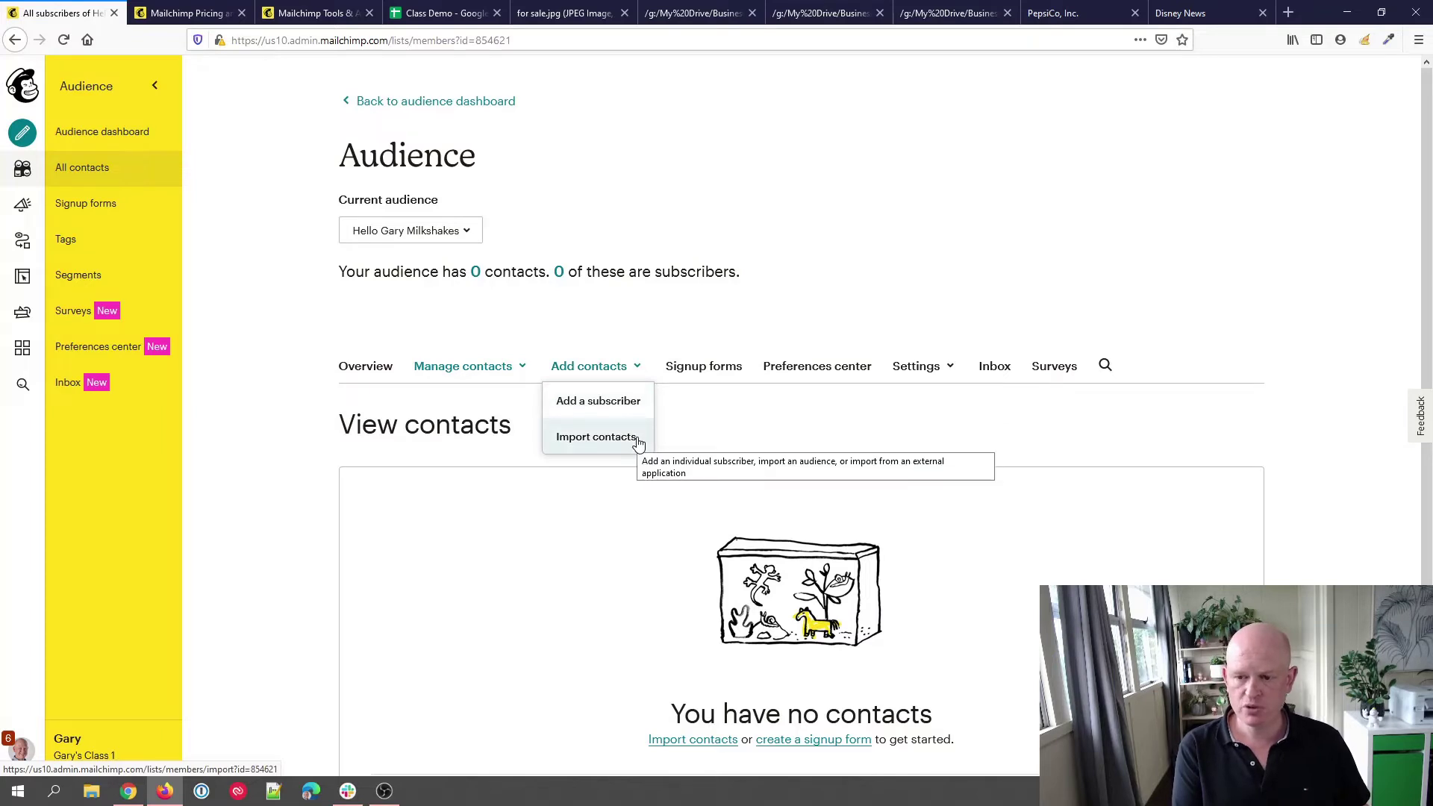
- Copy the First Name and Email rows A1:B5 from Sheet1 of the Class Demo spreadsheet
left_click(410, 13)
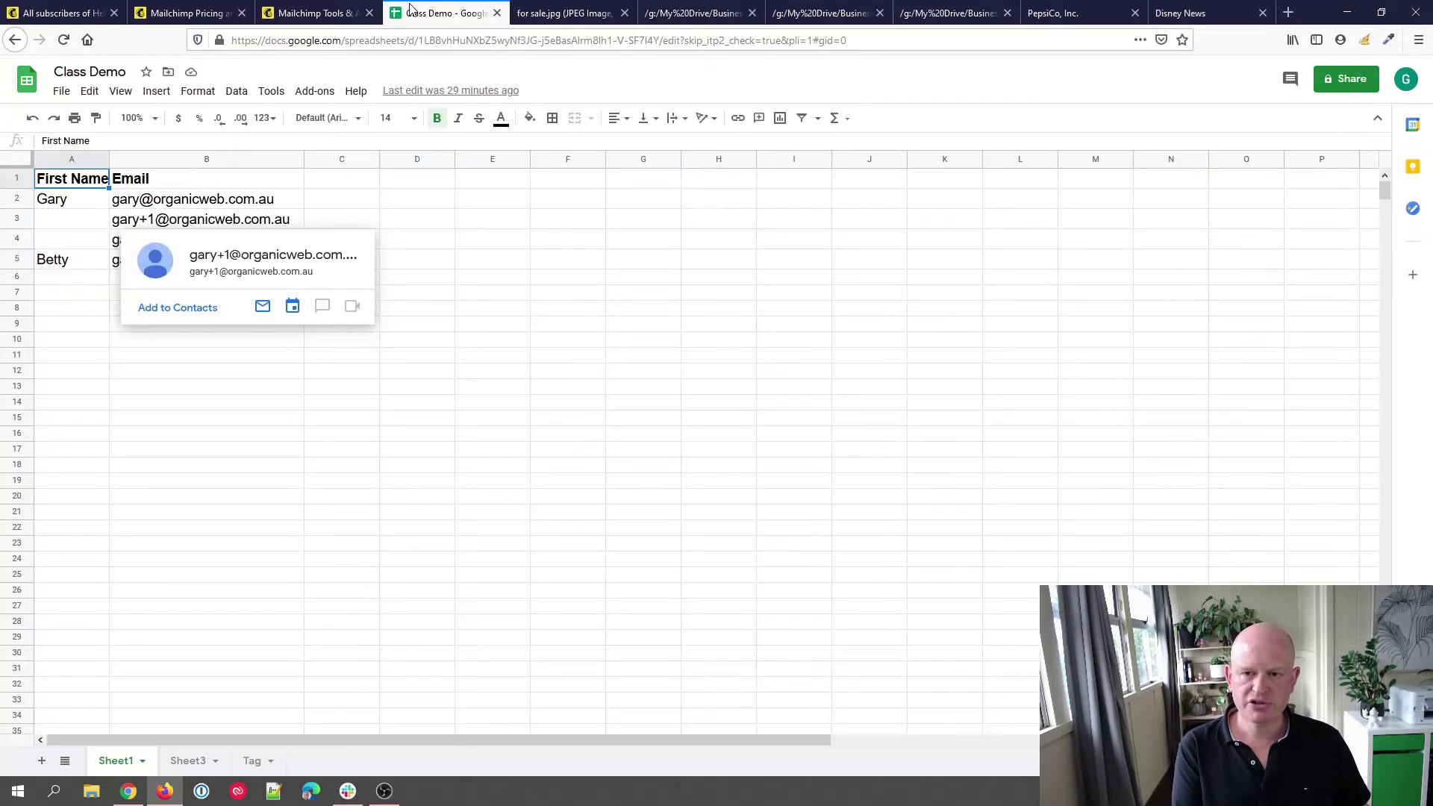
left_click(493, 309)
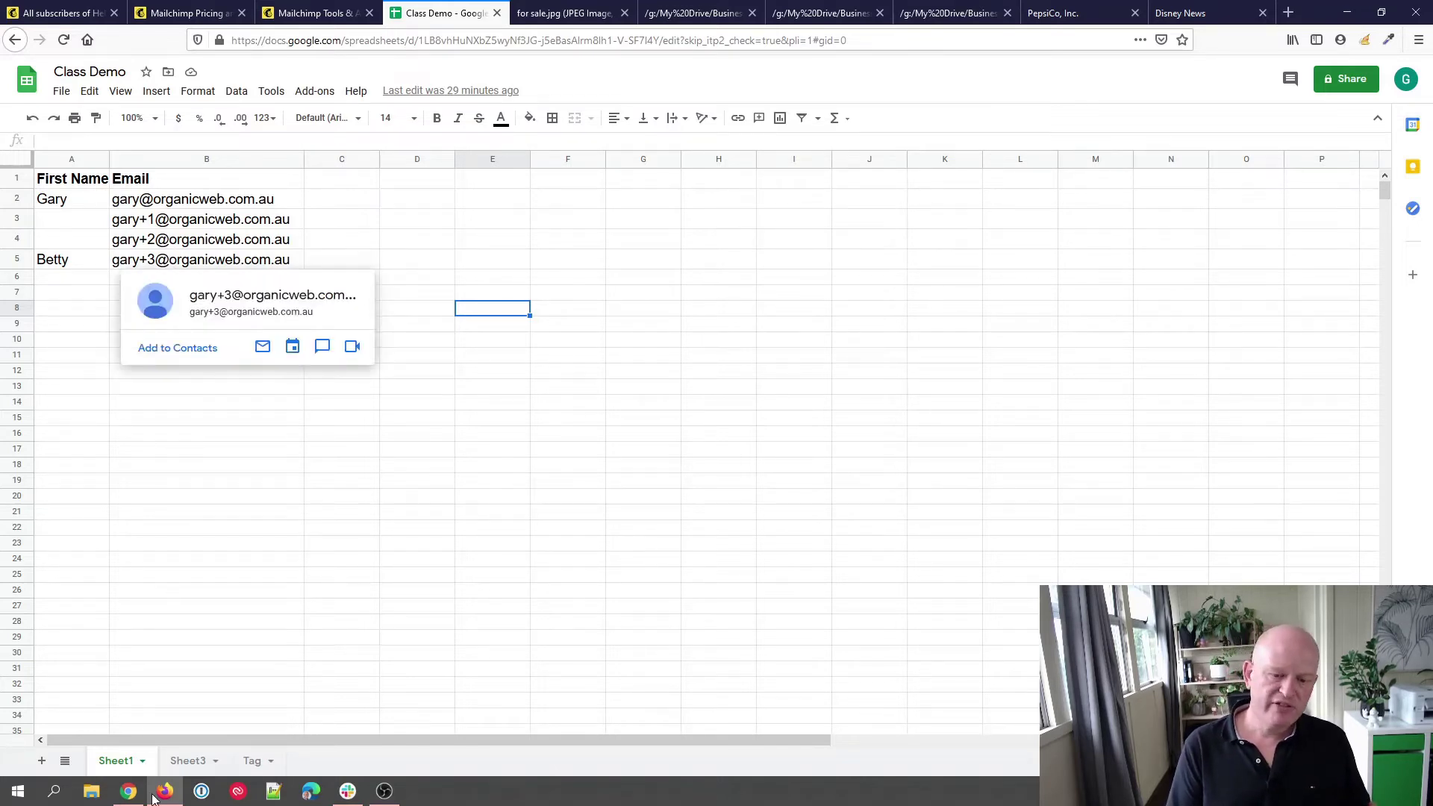
left_click(183, 765)
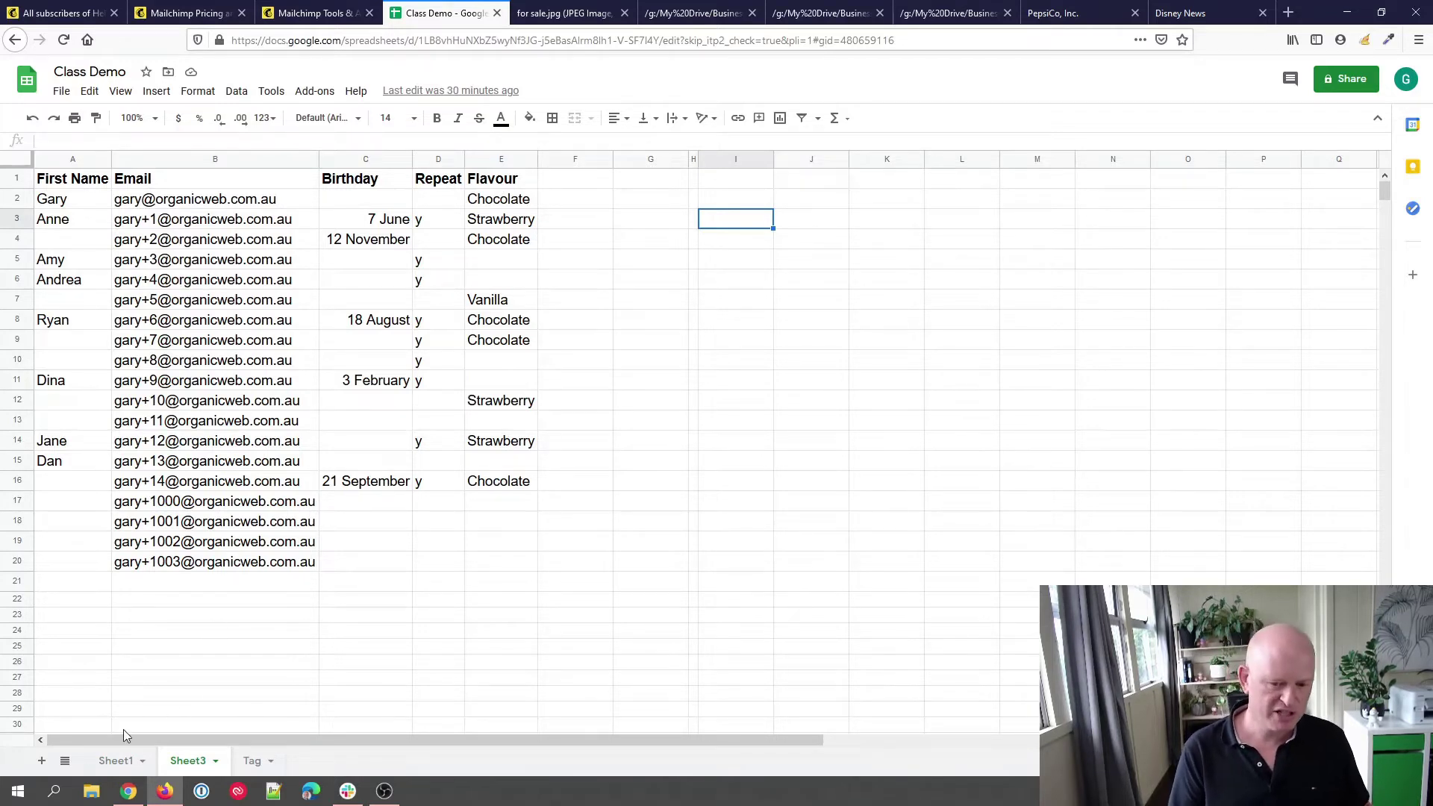
left_click(116, 761)
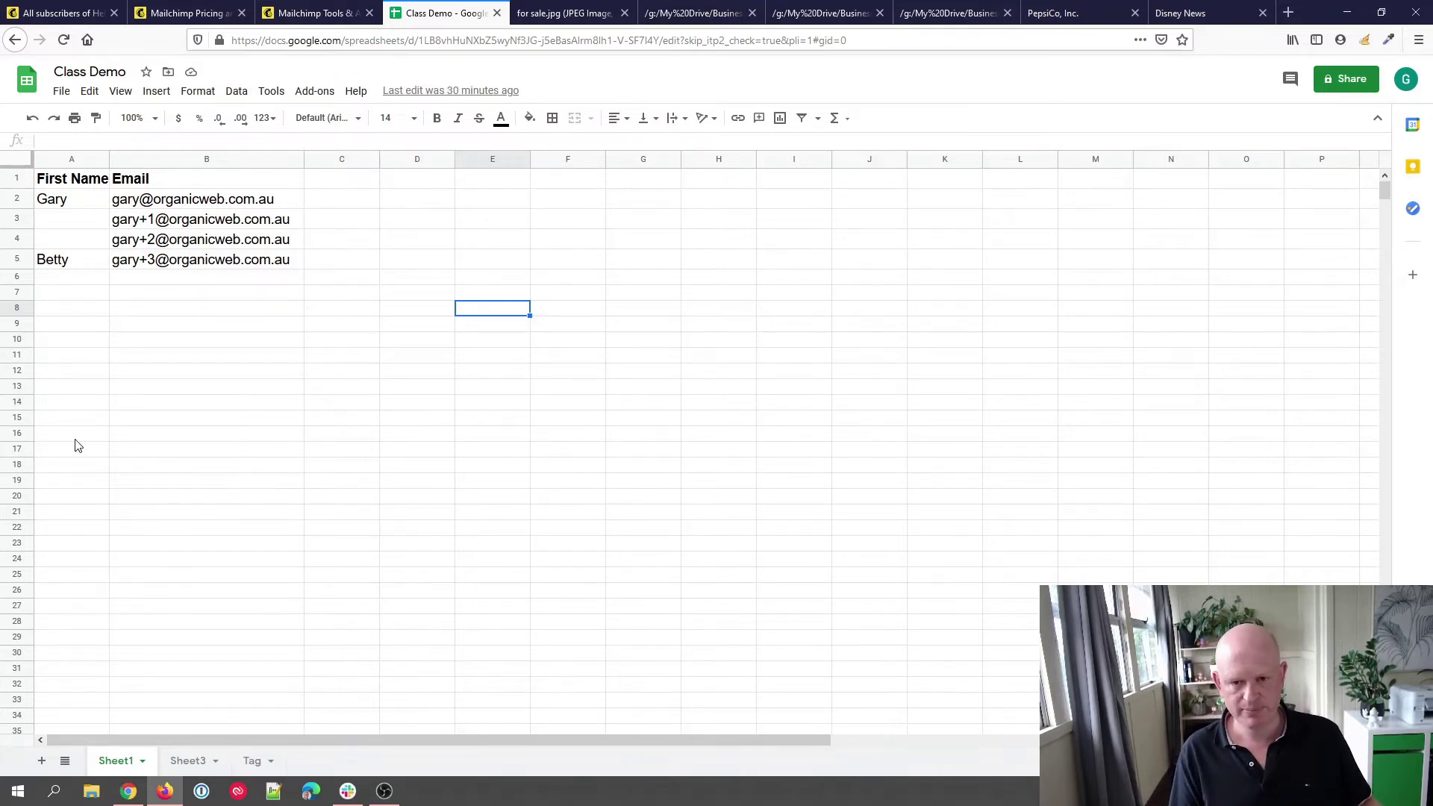
left_click_drag(175, 263, 80, 191)
key("ctrl+c")
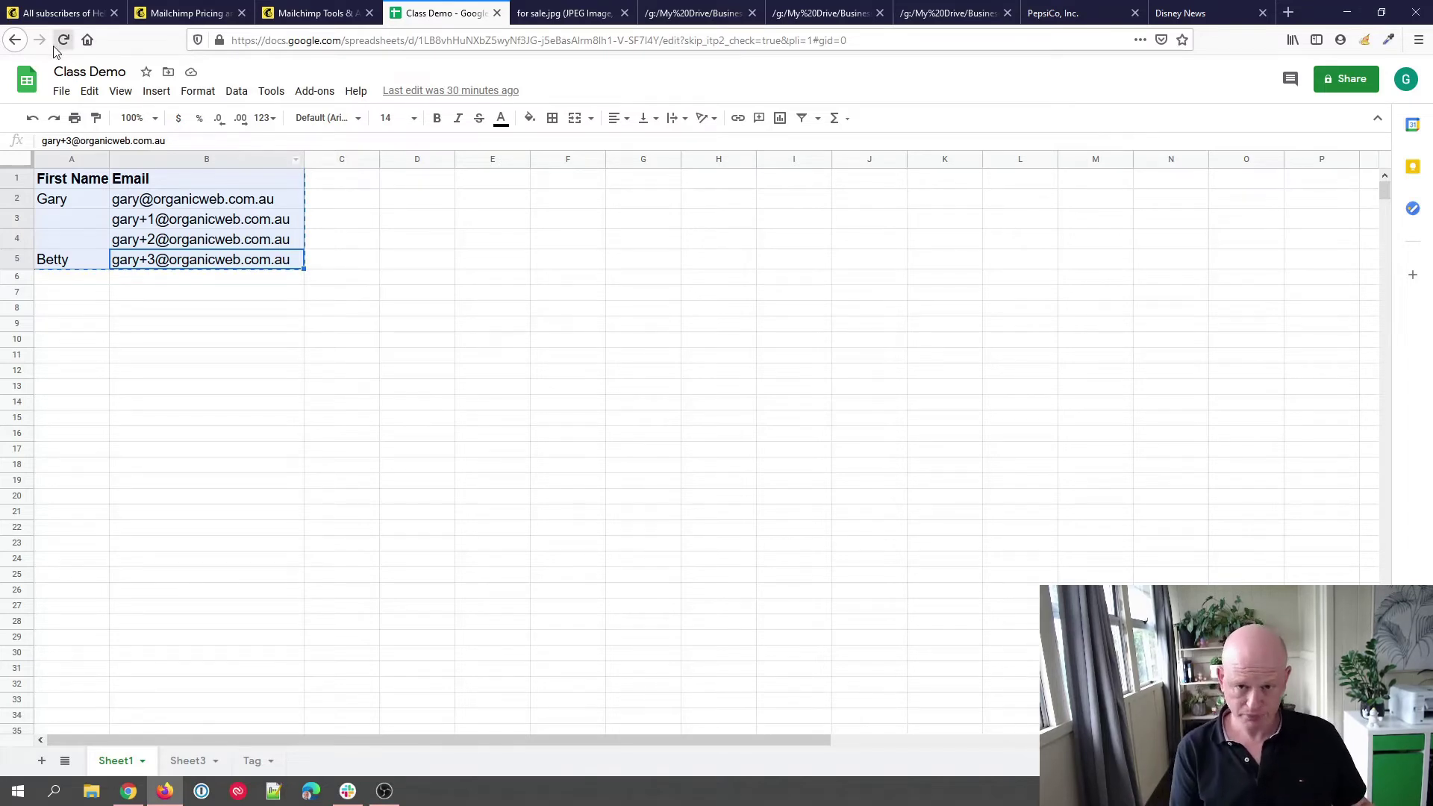
left_click(57, 9)
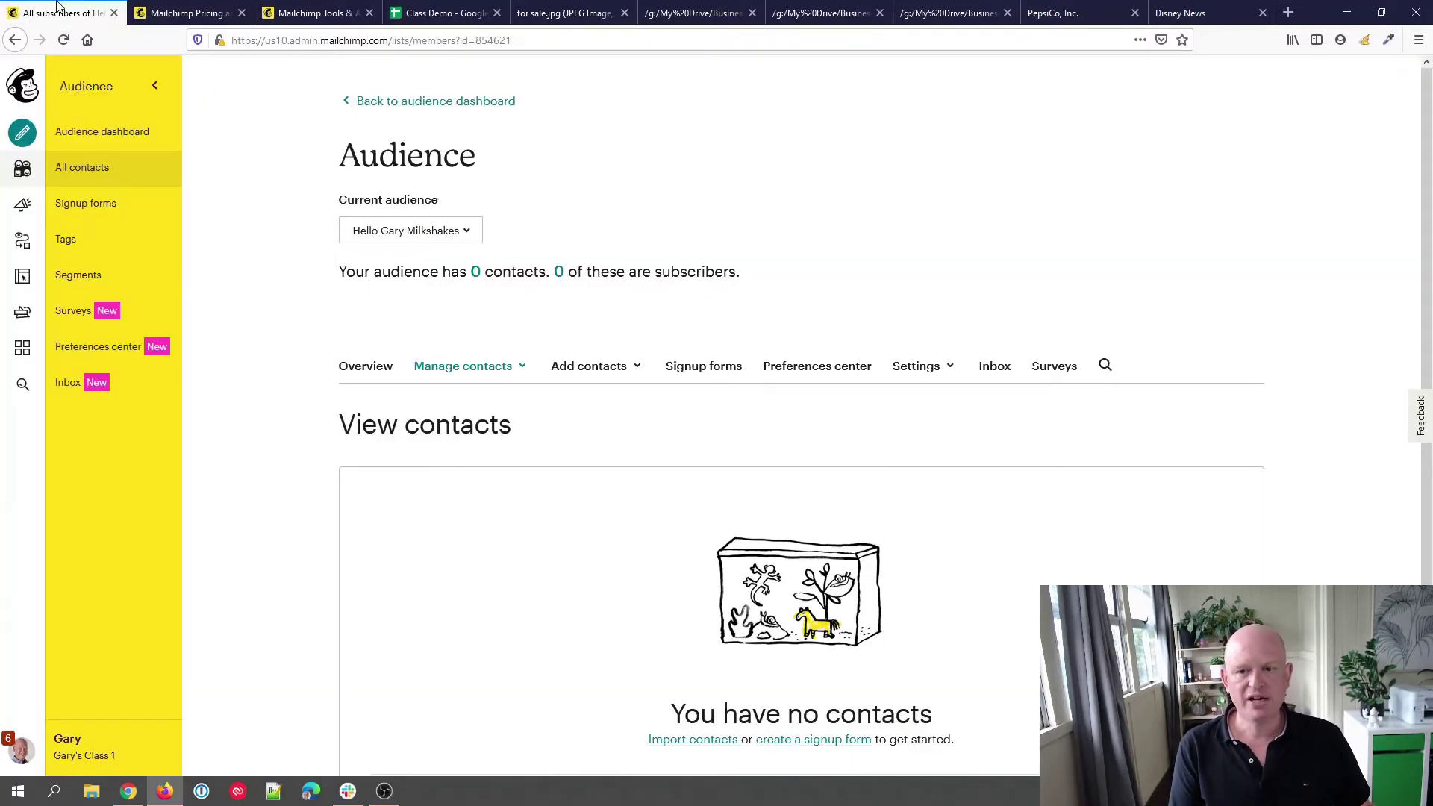
- Close the Pricing and Tools tabs and start a contact import for Hello Gary Milkshakes
left_click(241, 14)
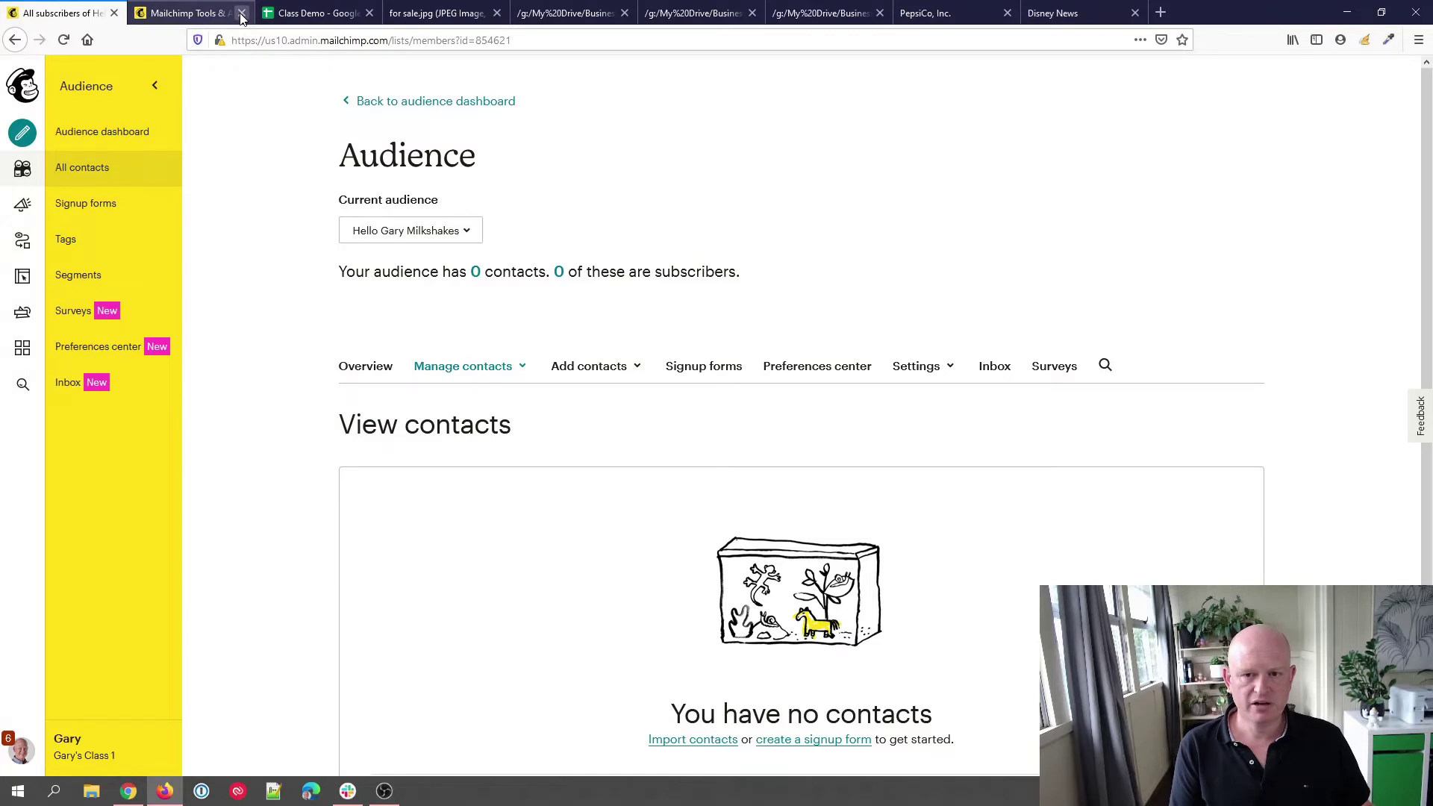
left_click(241, 14)
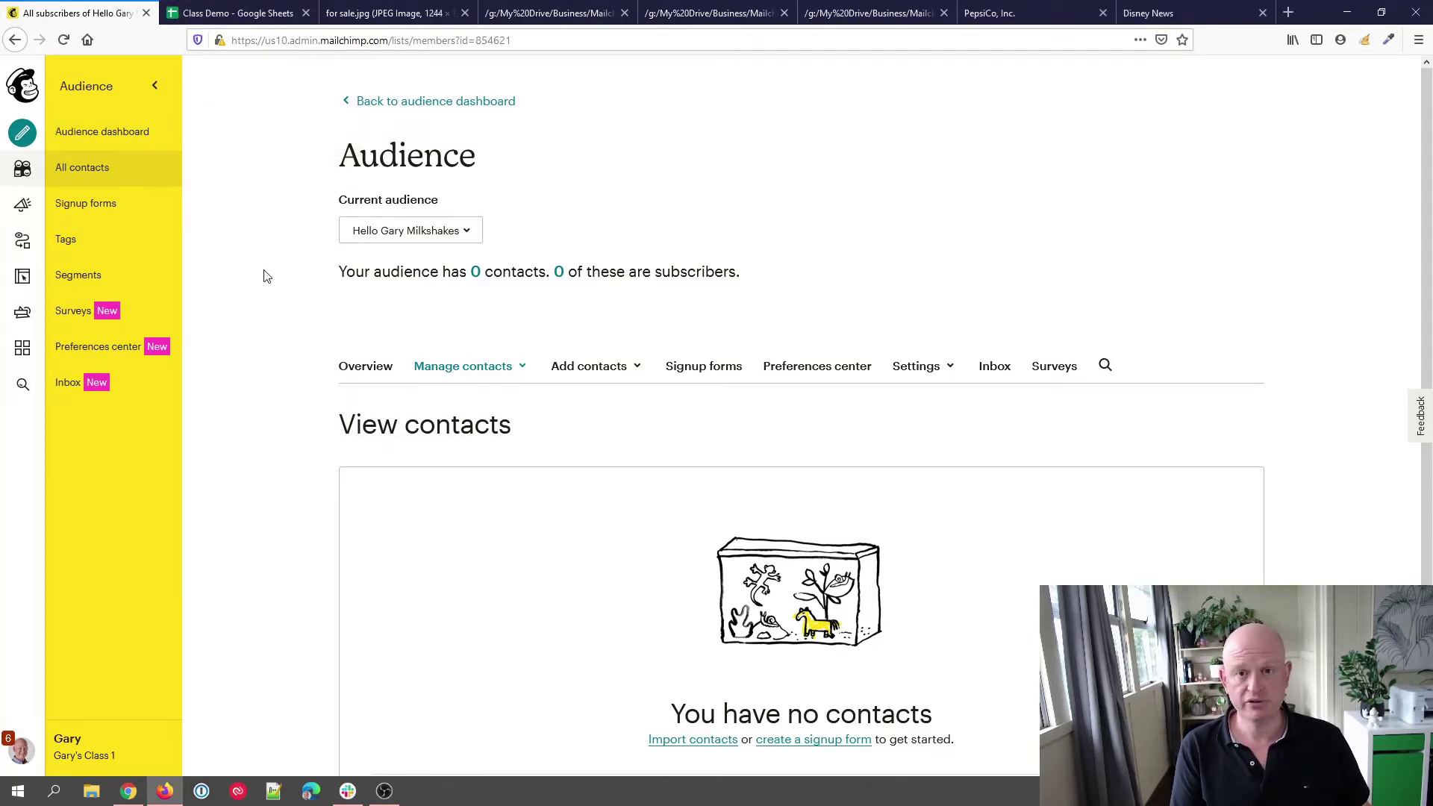
left_click(644, 378)
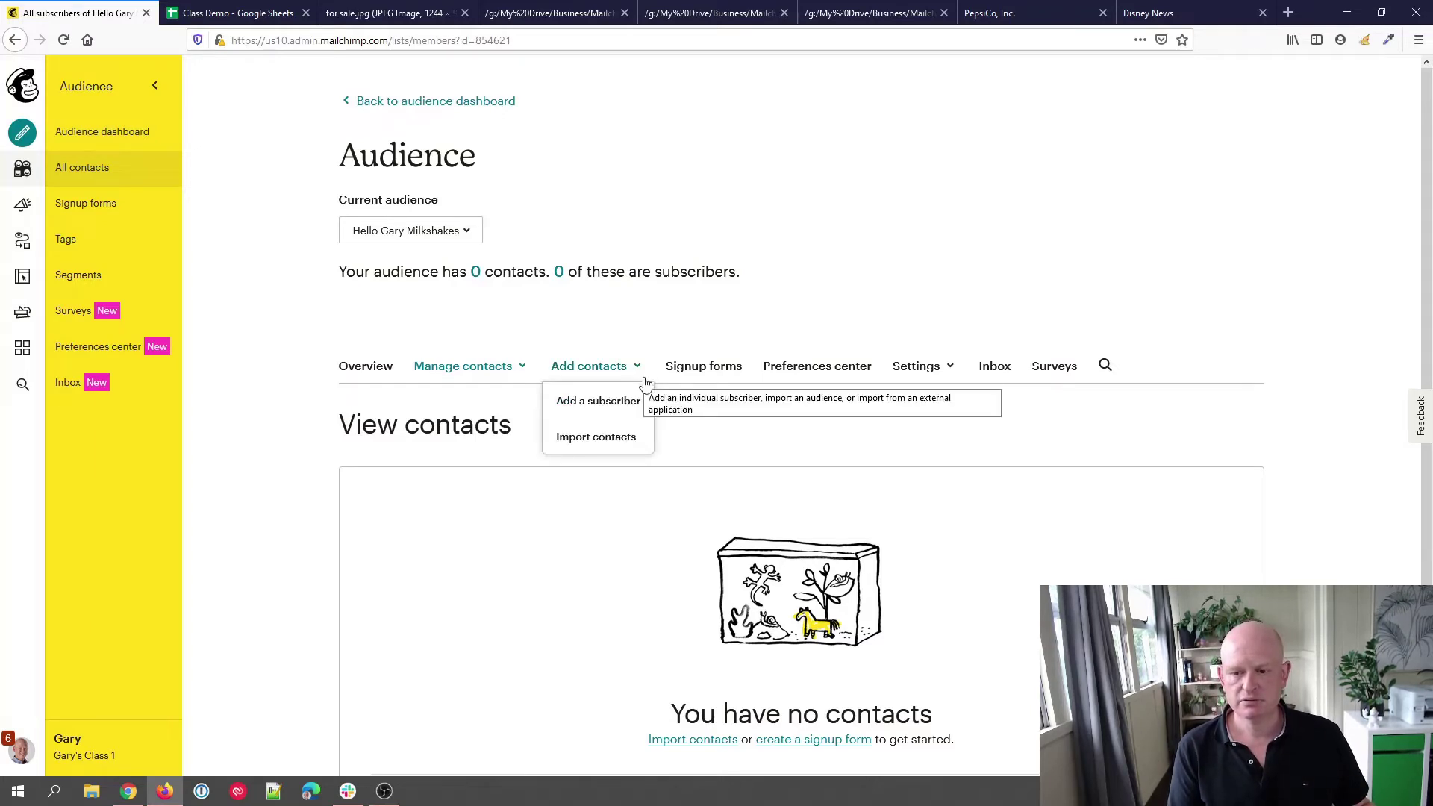
left_click(627, 442)
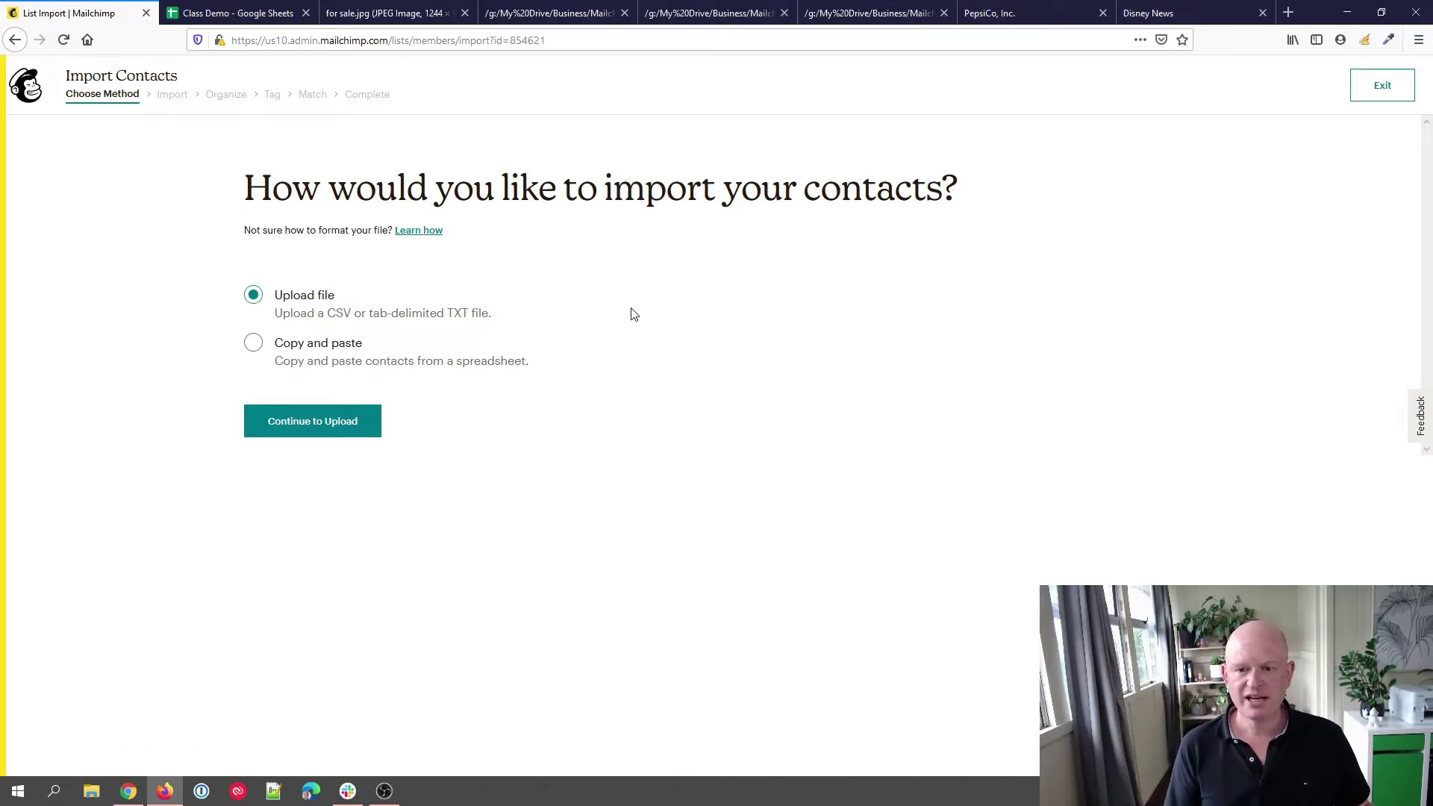
- Choose Copy and paste and paste the header plus four First Name/Email rows
left_click(253, 345)
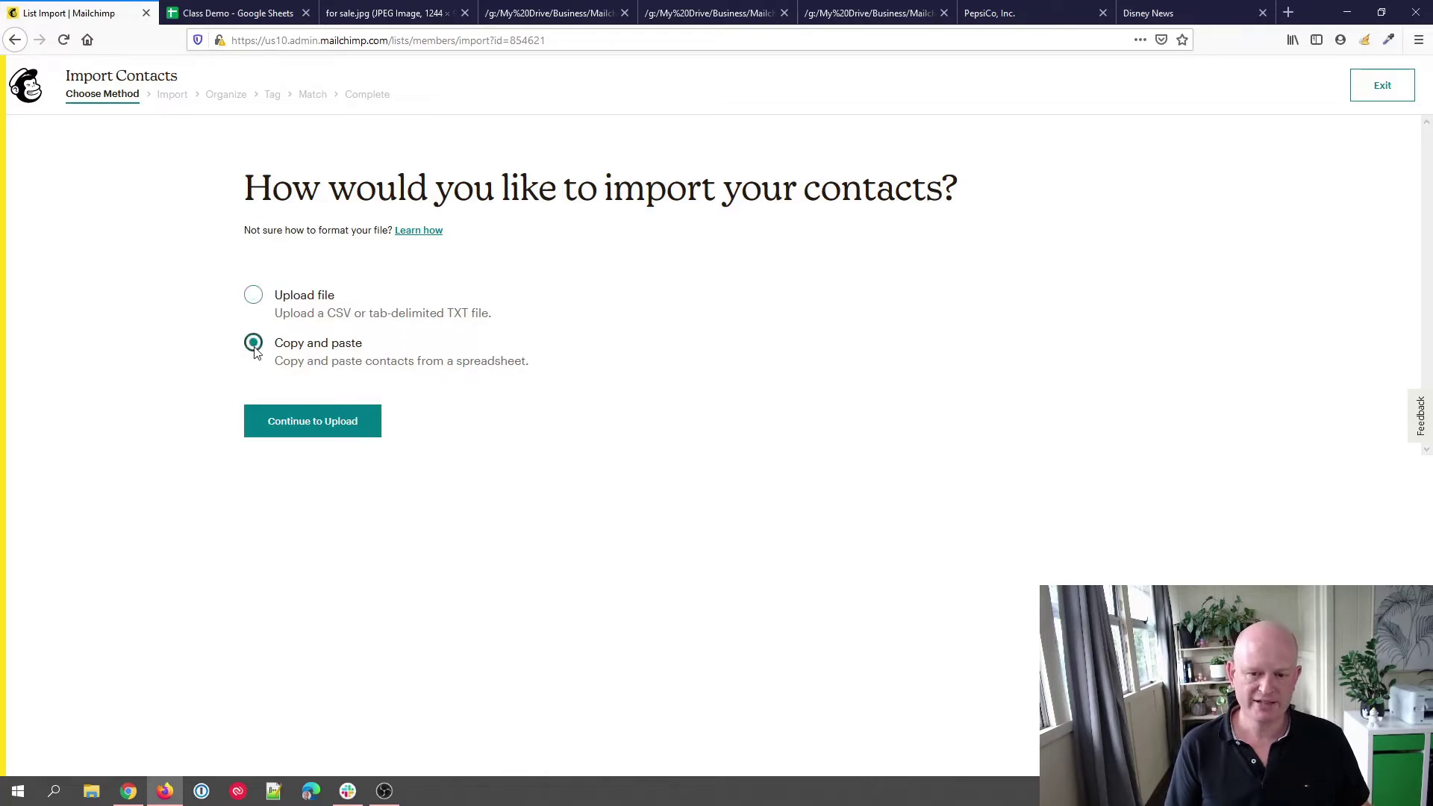
left_click(313, 424)
left_click(432, 377)
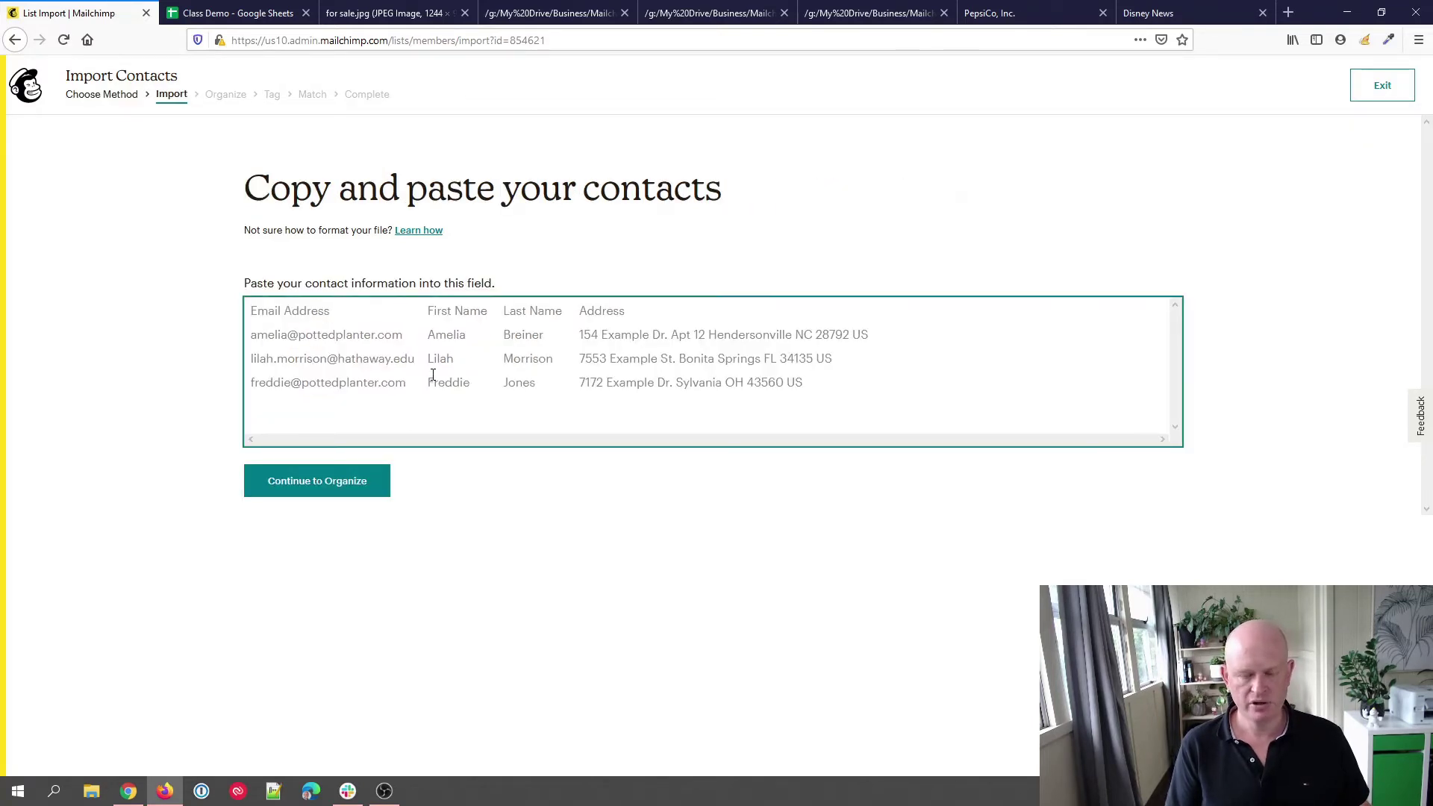
key("ctrl+v")
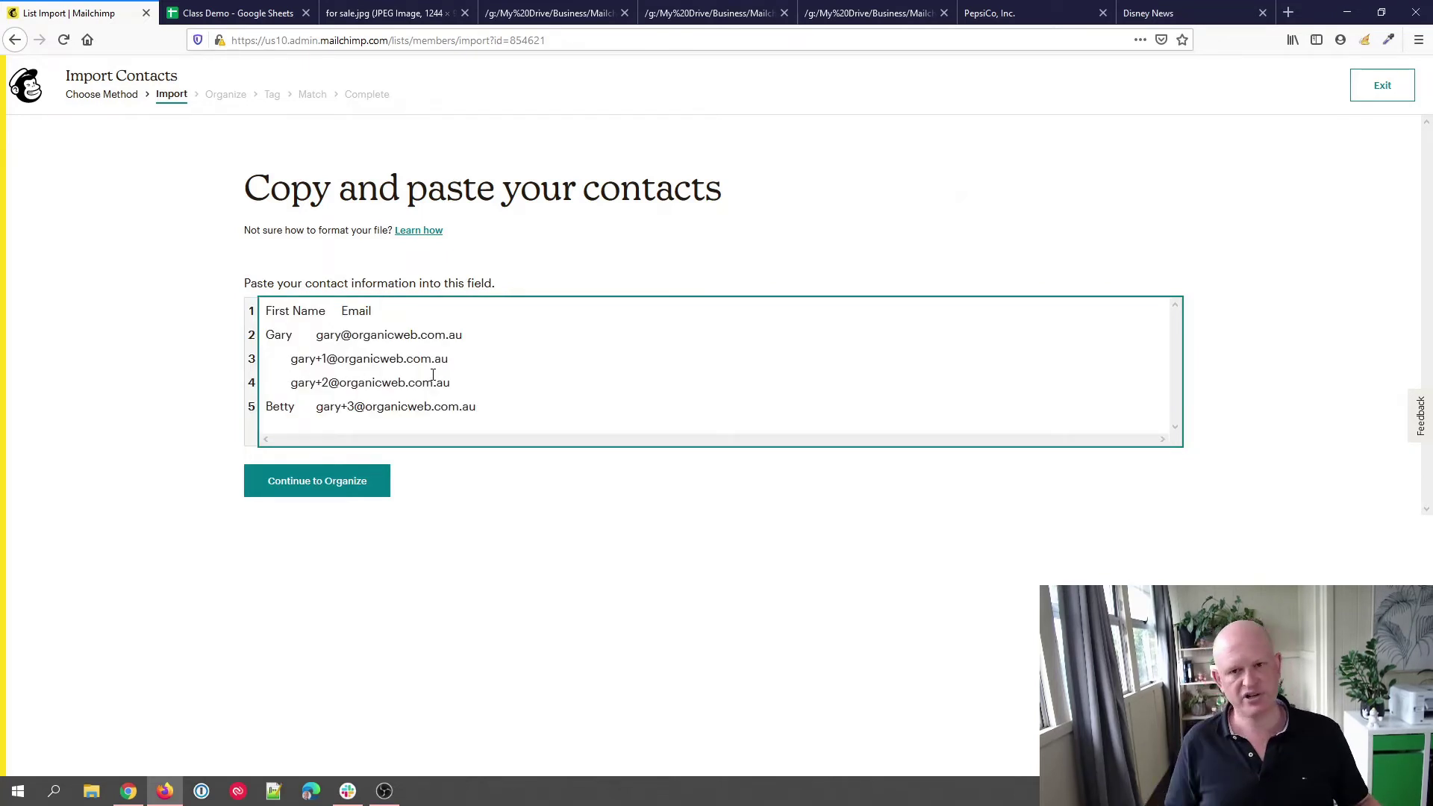
- Keep the contact status as Subscribed, add no tags, and continue to column matching
left_click(376, 480)
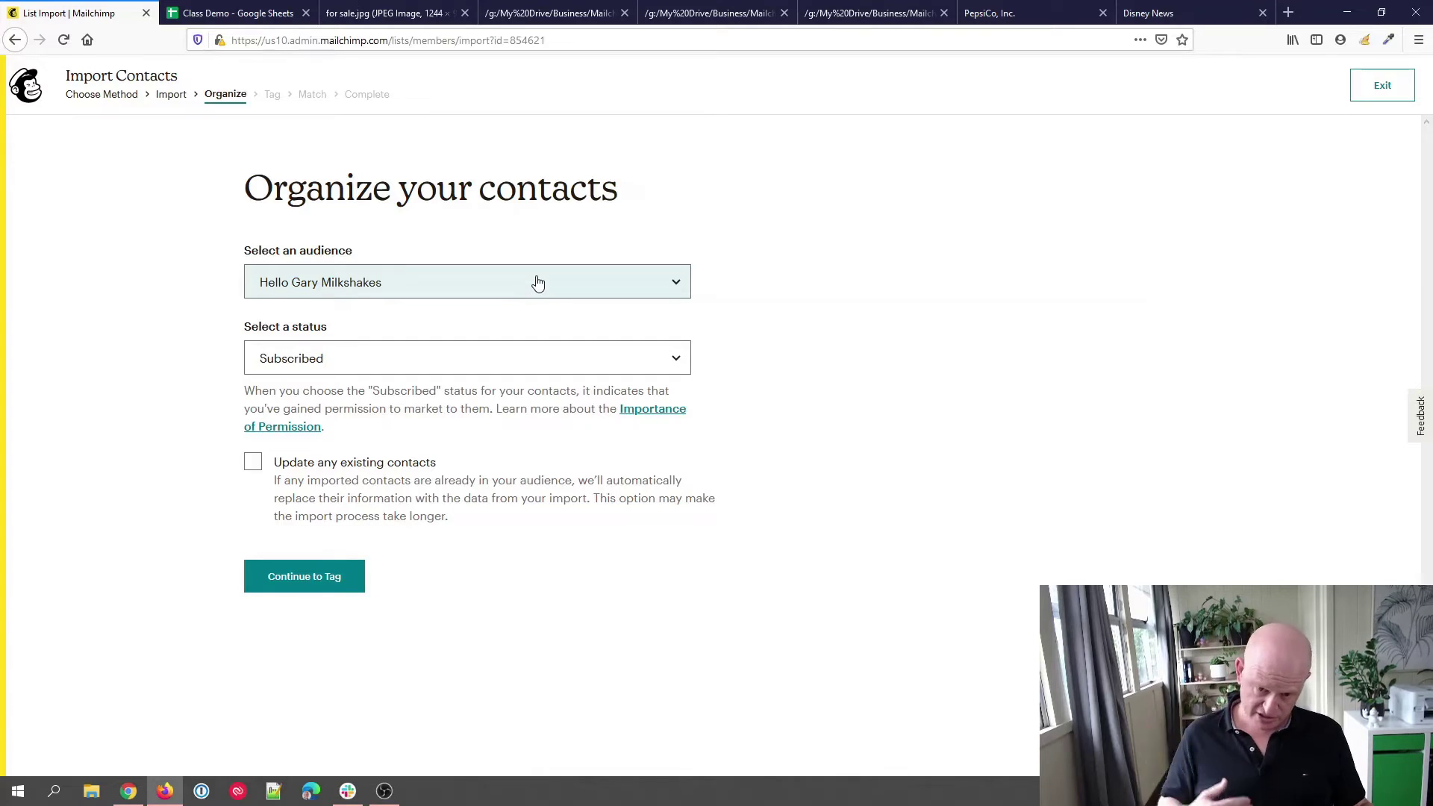
left_click(537, 370)
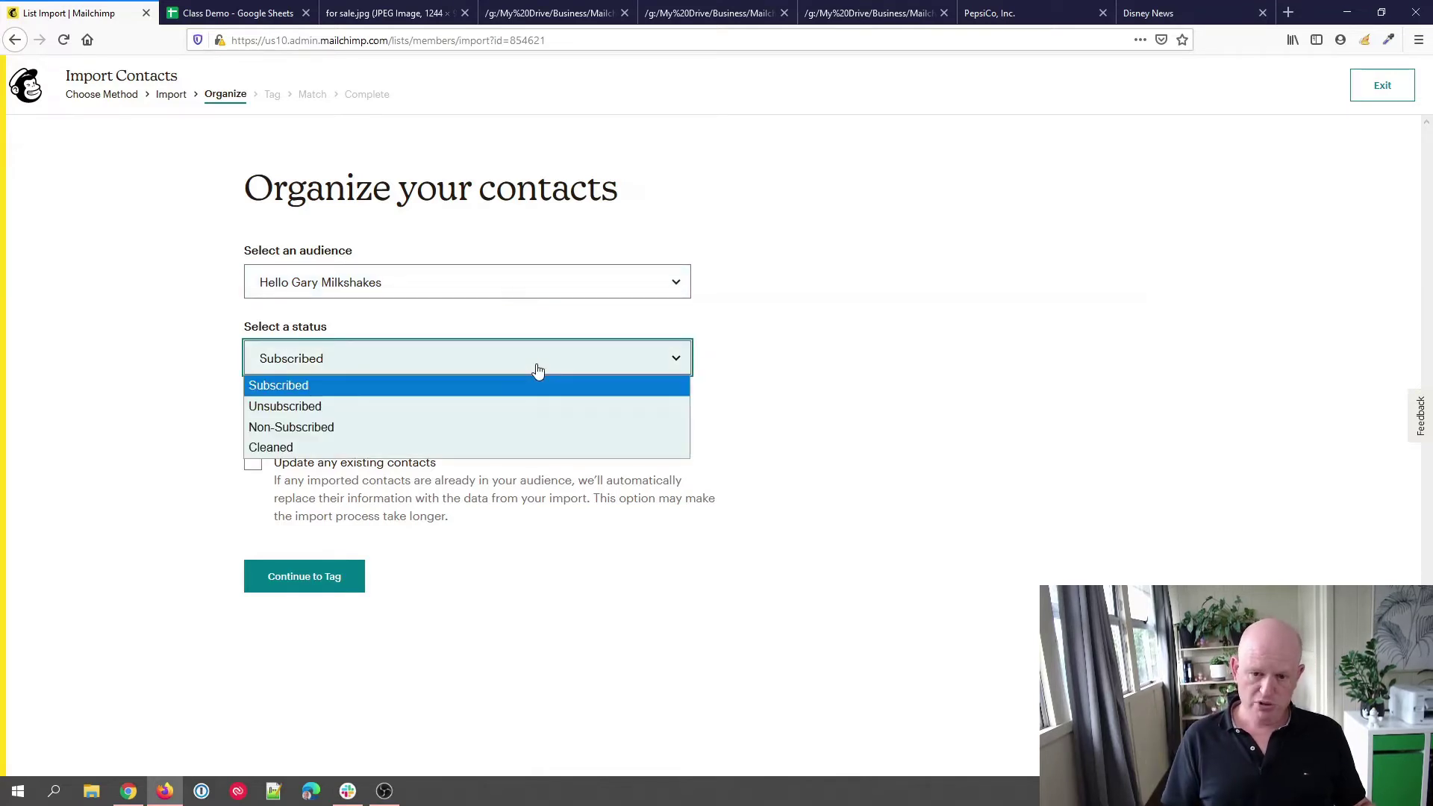
left_click(537, 369)
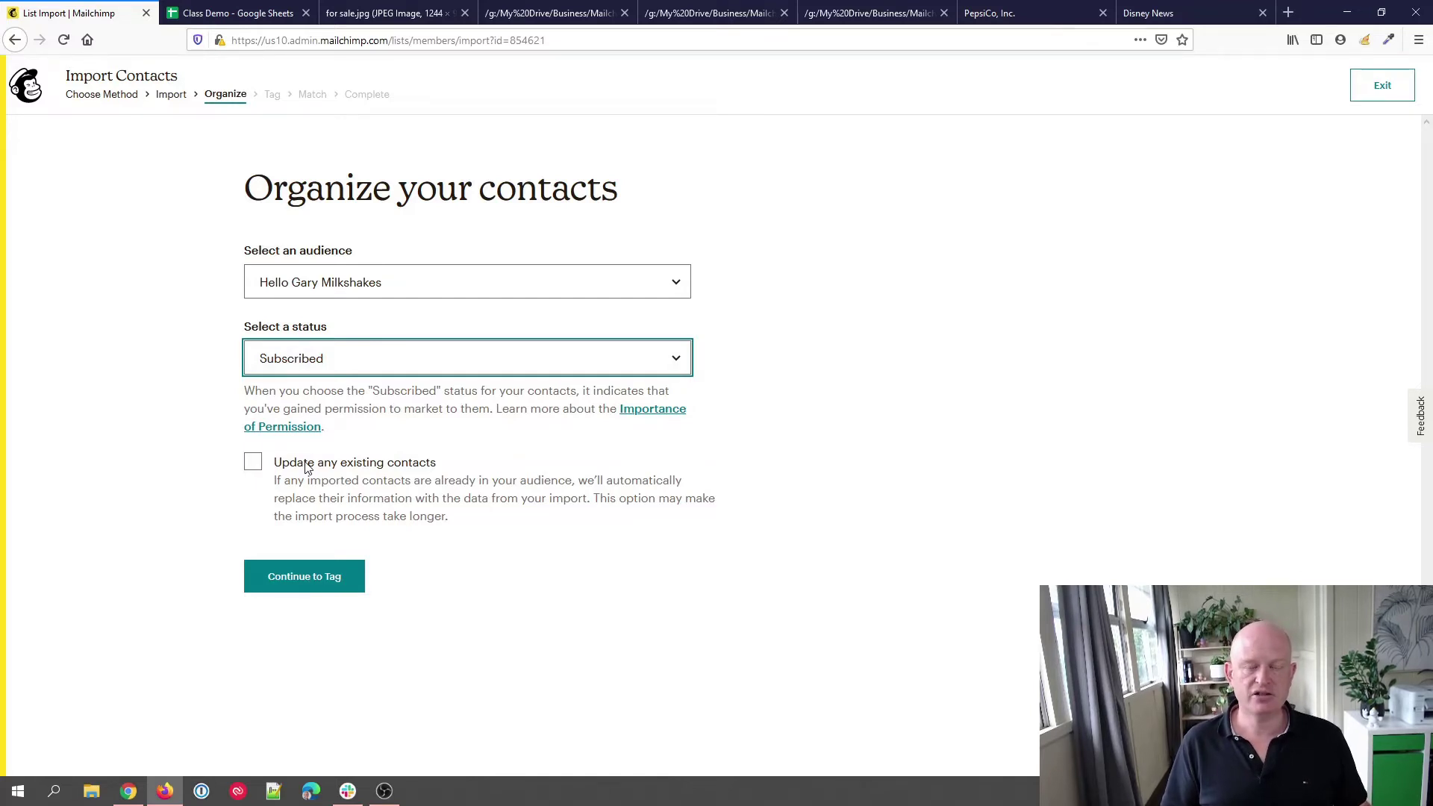
left_click(317, 578)
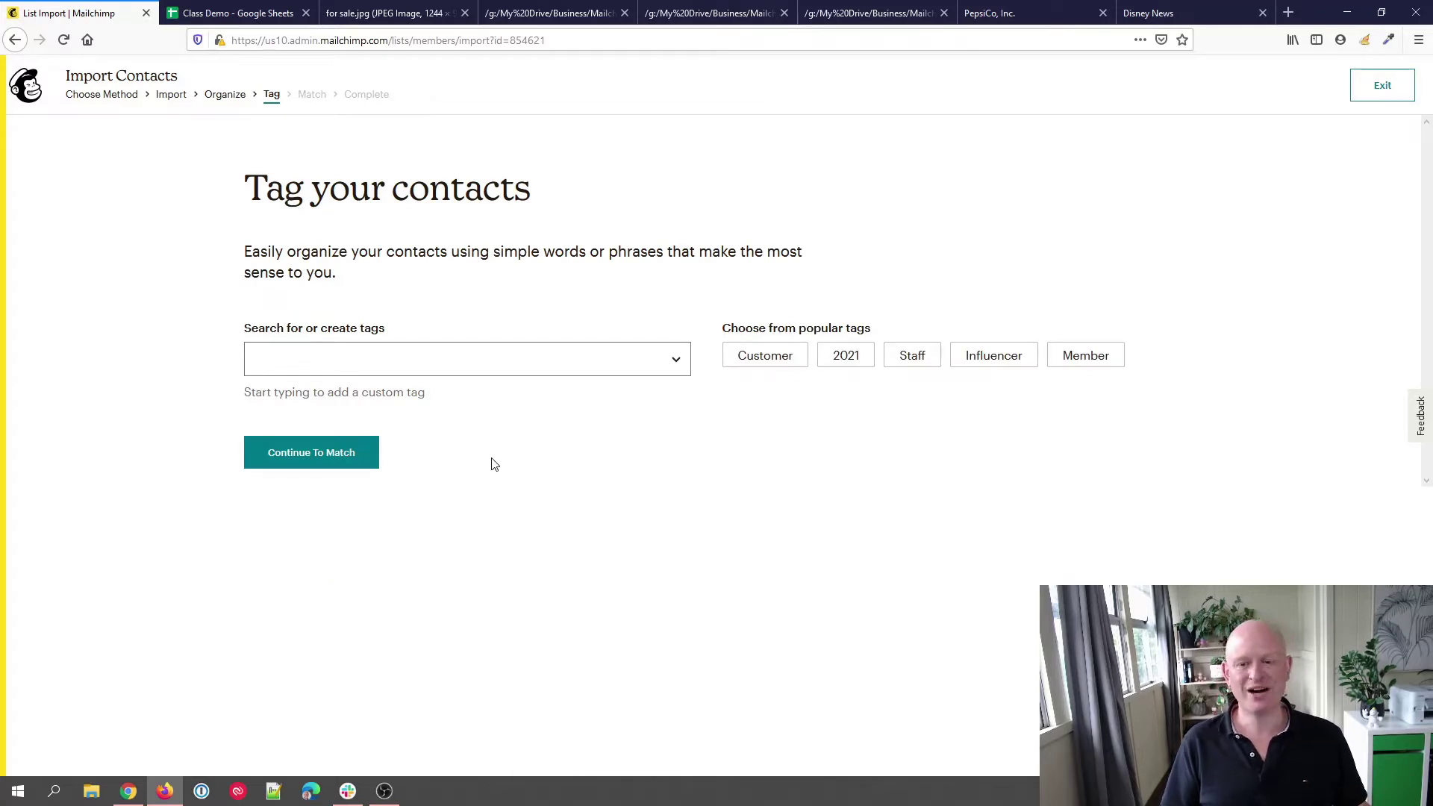
left_click(309, 464)
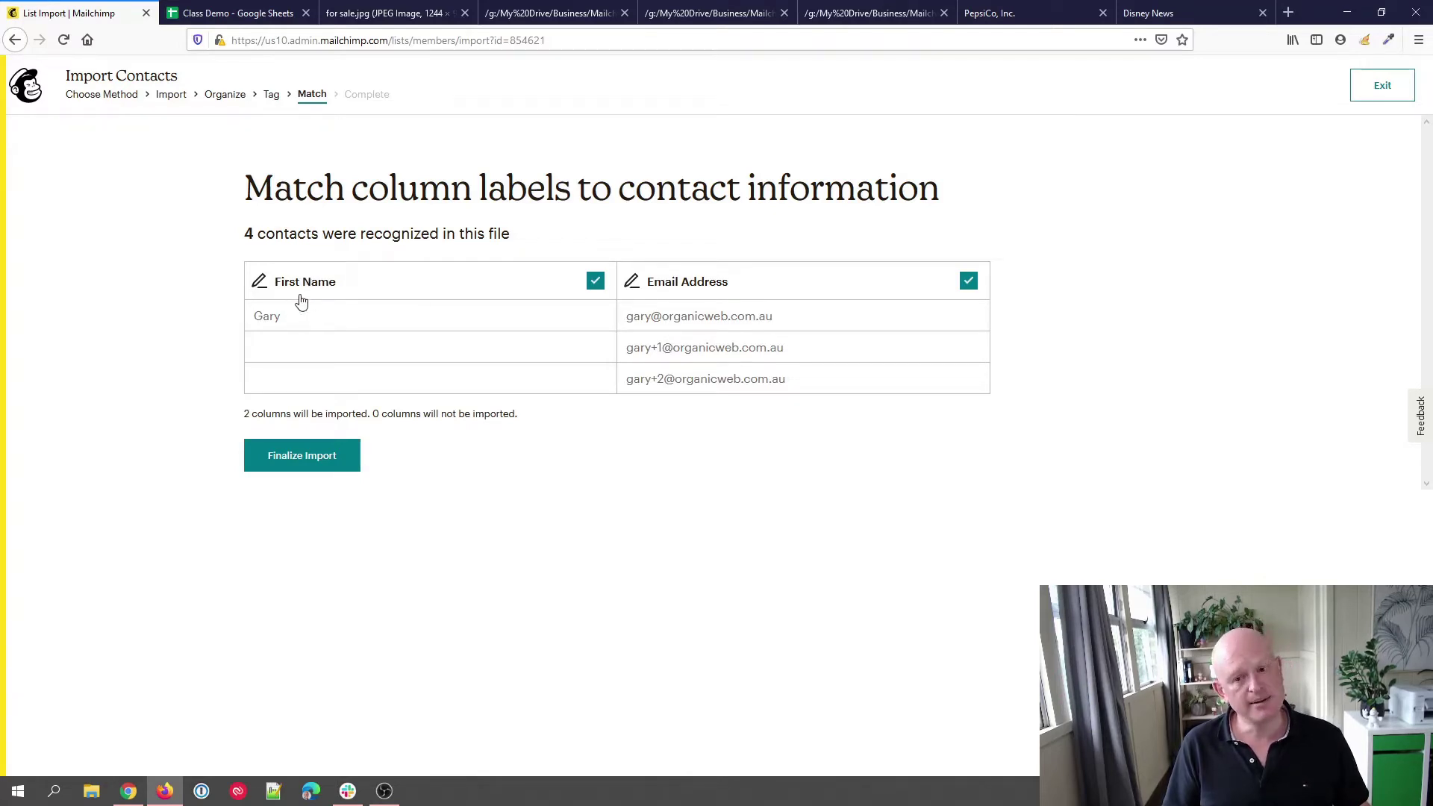
- Inspect the First Name column's field mapping, leave it unchanged, and finalize the 4-contact import
left_click(306, 289)
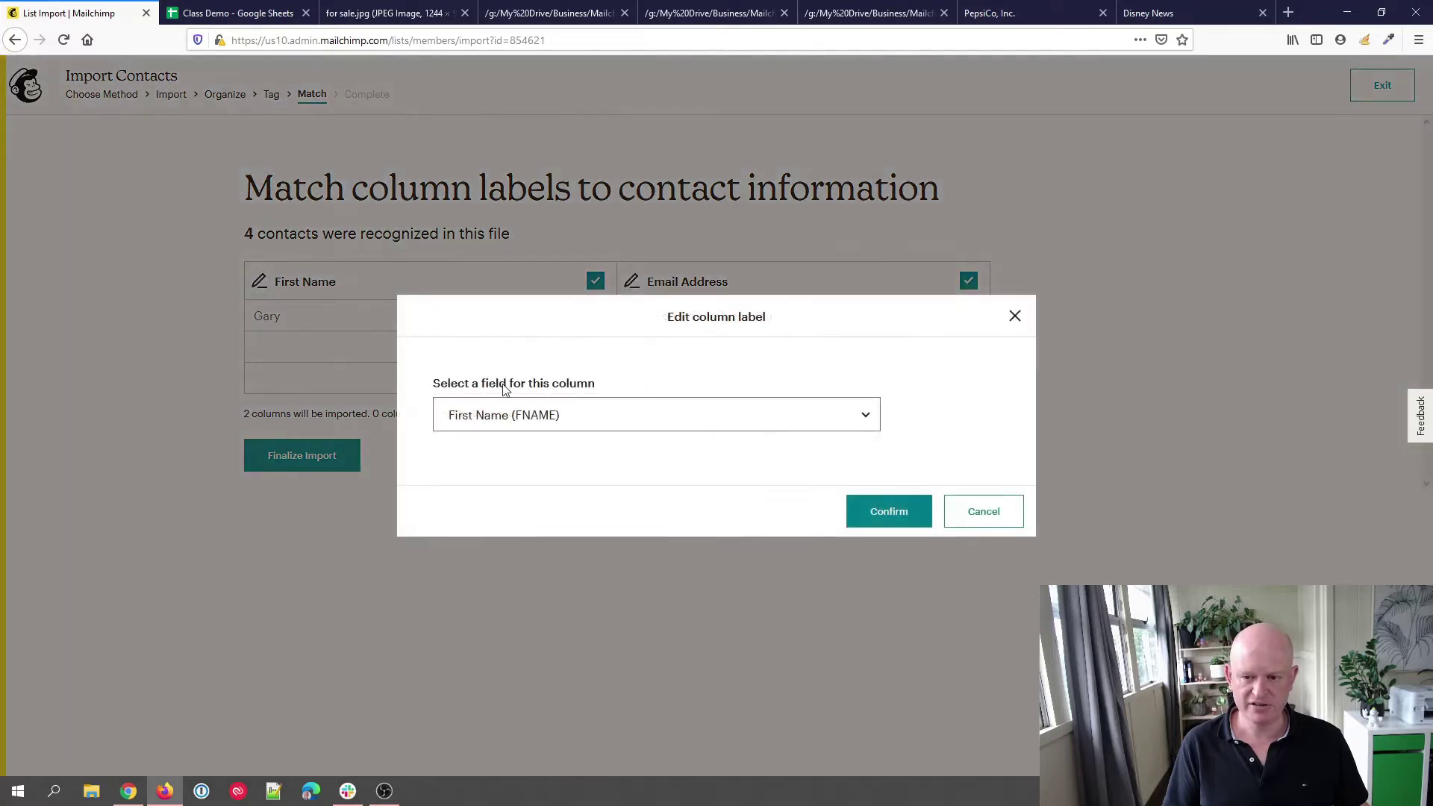
left_click(862, 415)
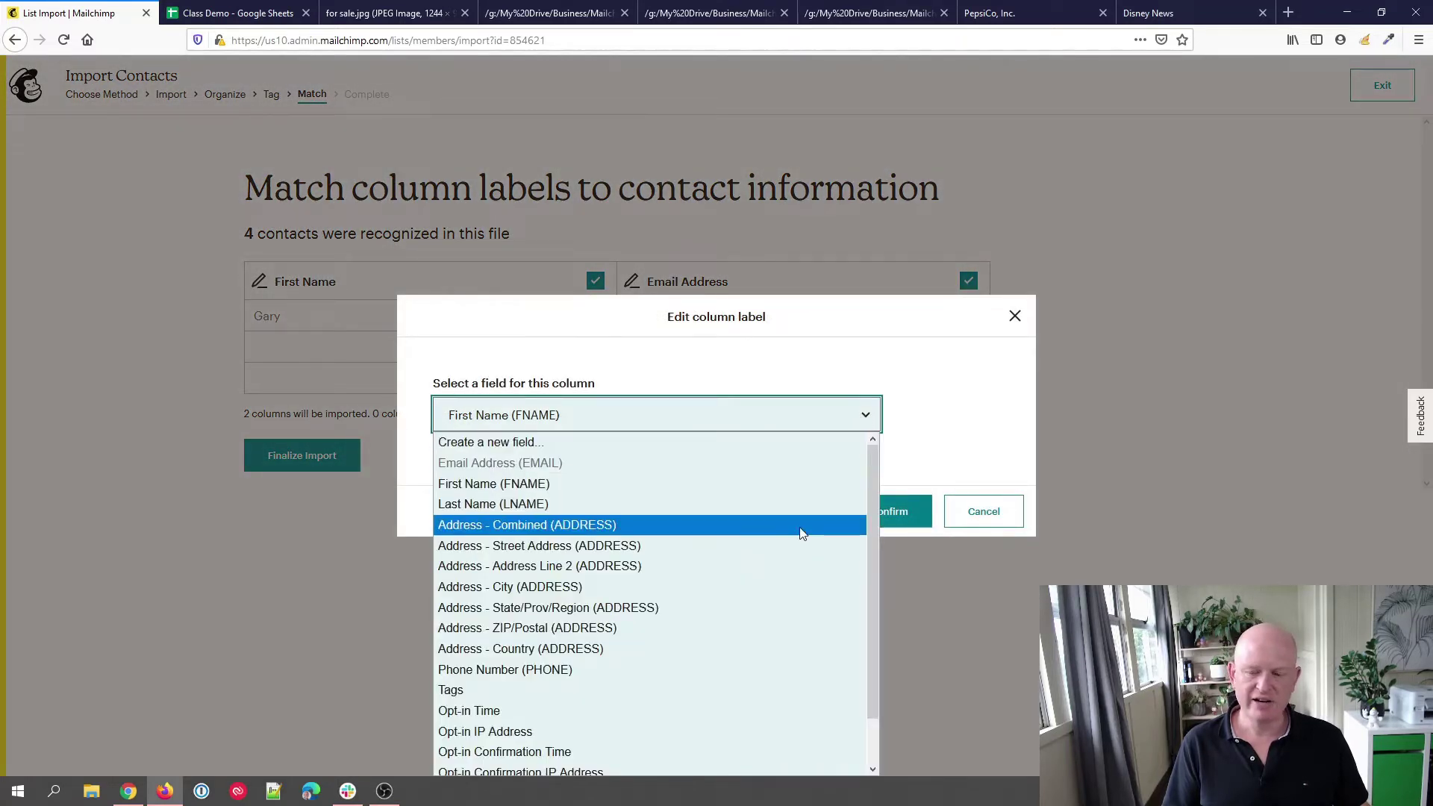
scroll(799, 534, "down", 1)
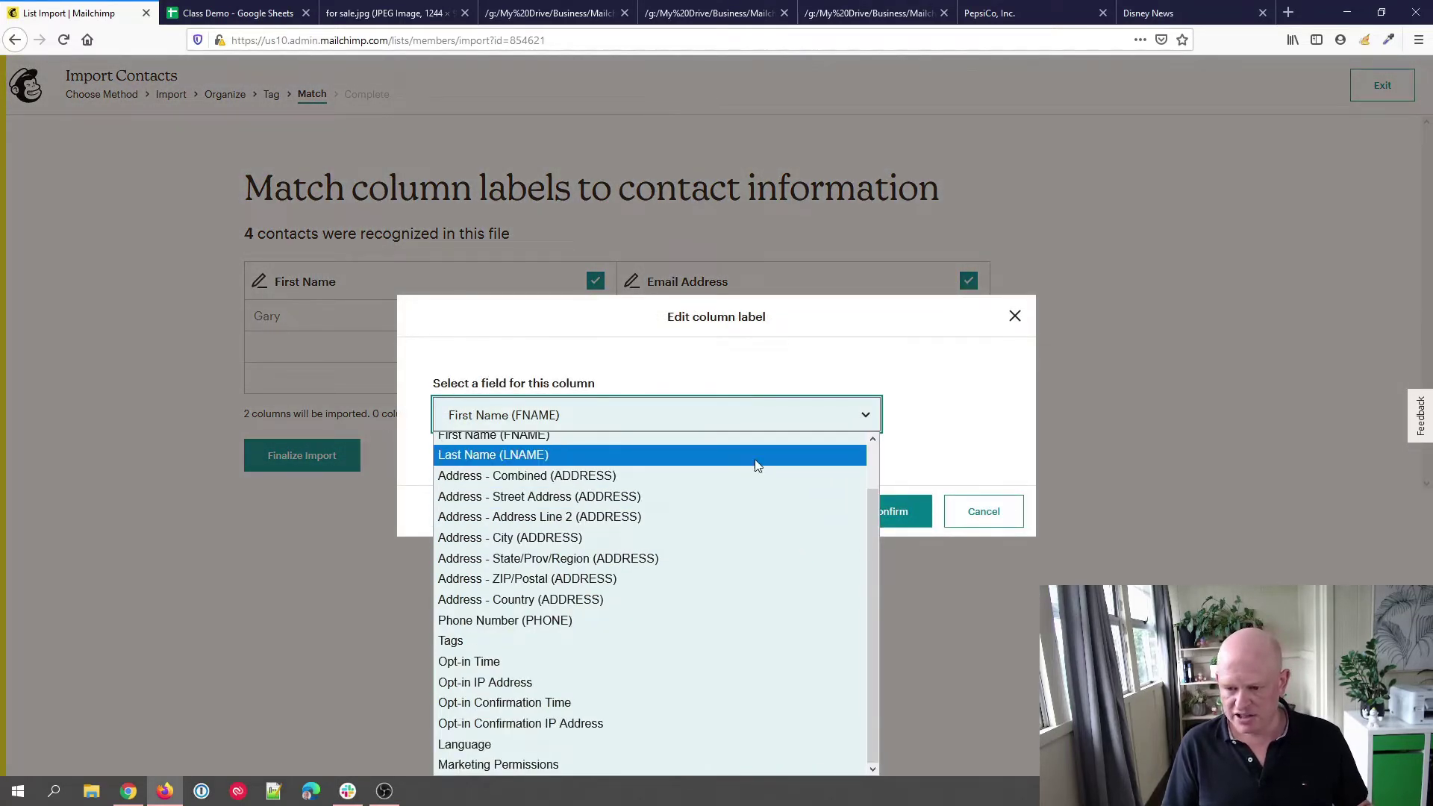
scroll(678, 700, "up", 1)
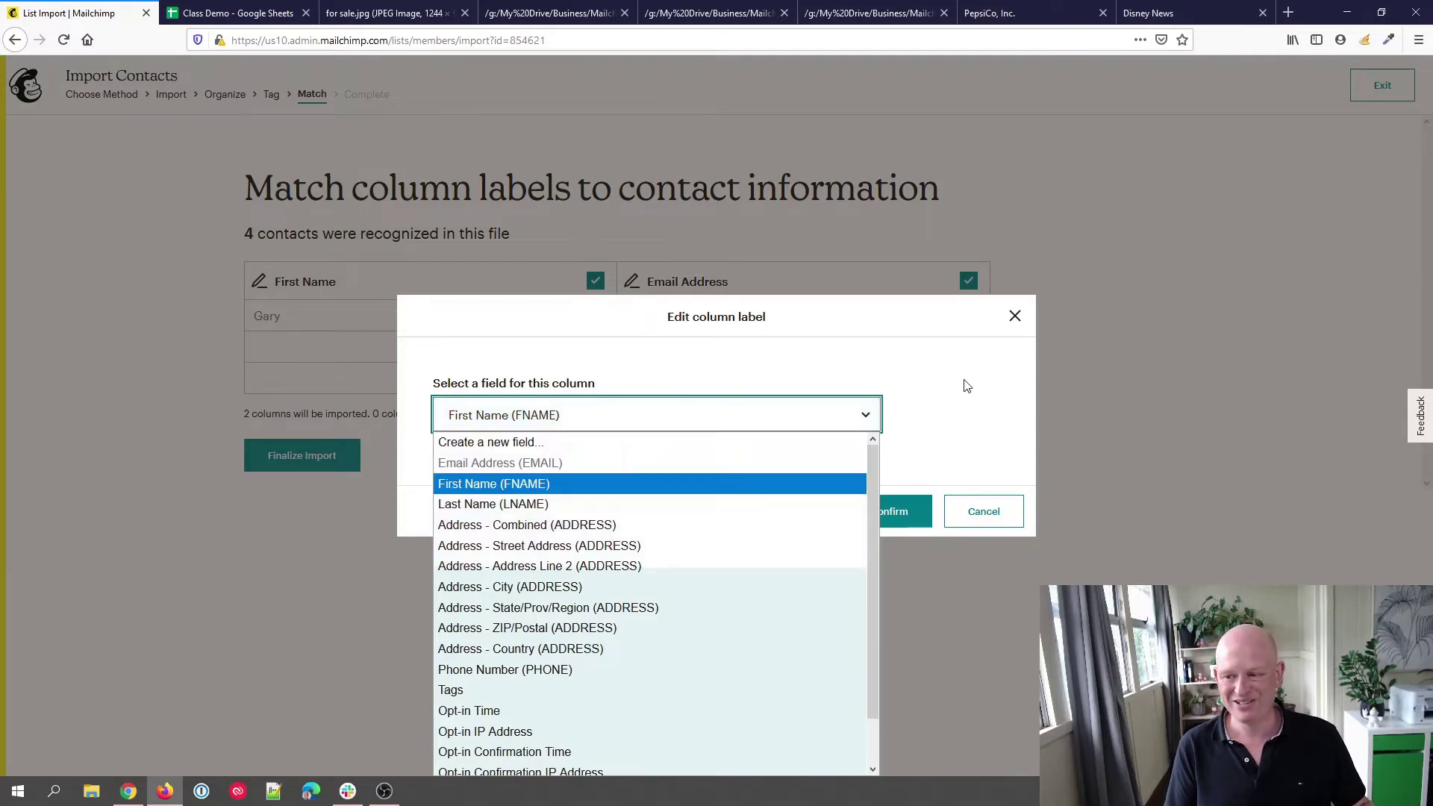
left_click(975, 415)
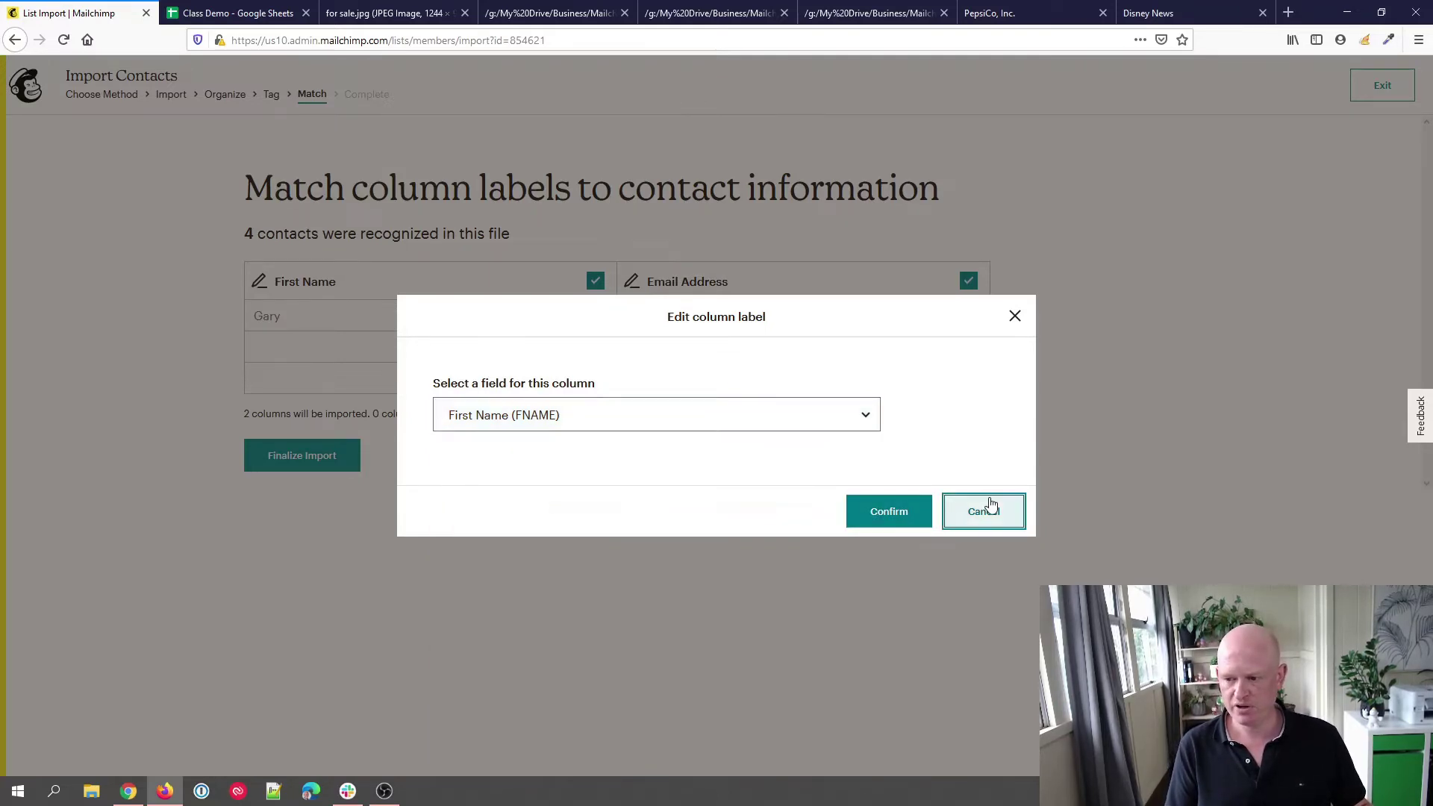
left_click(984, 513)
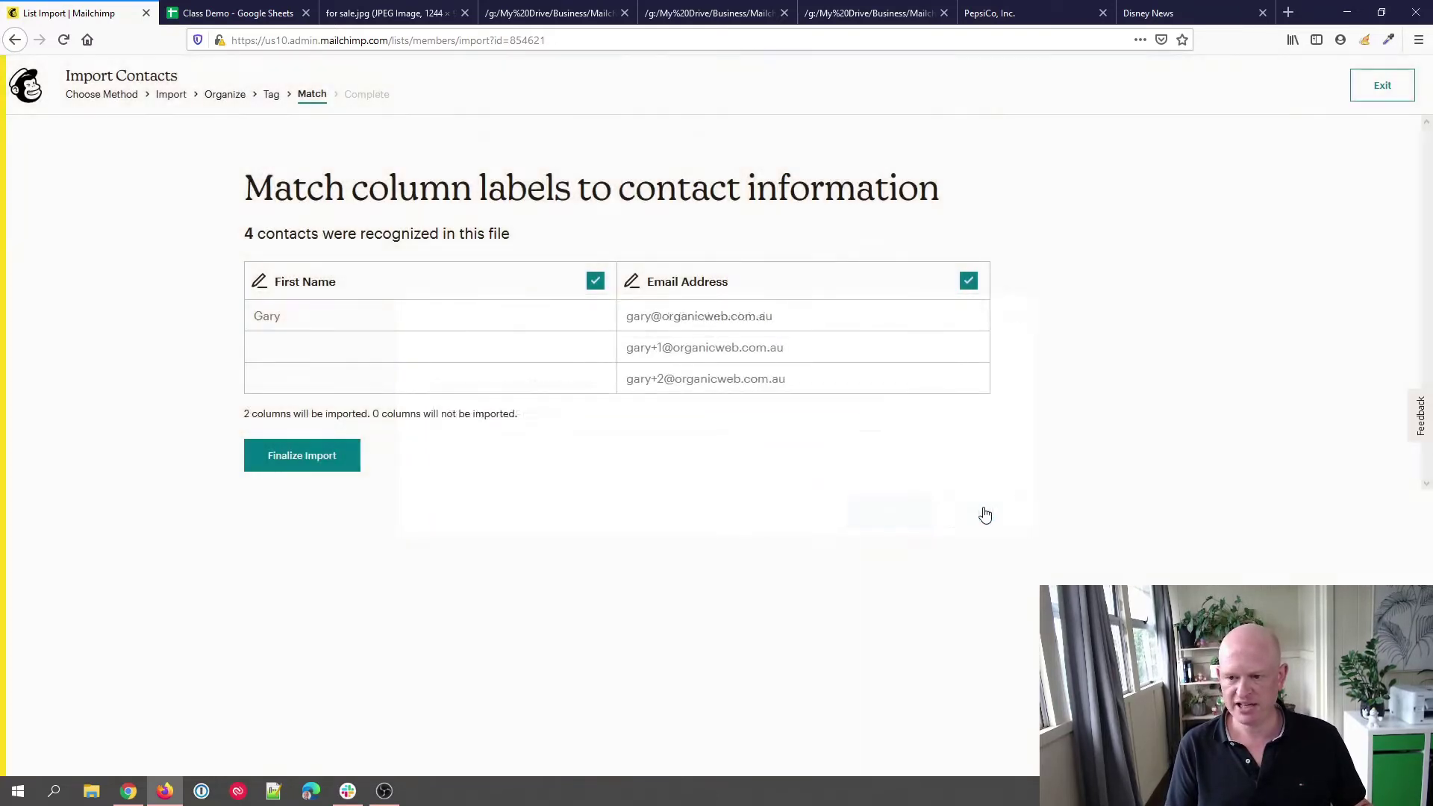
left_click(321, 464)
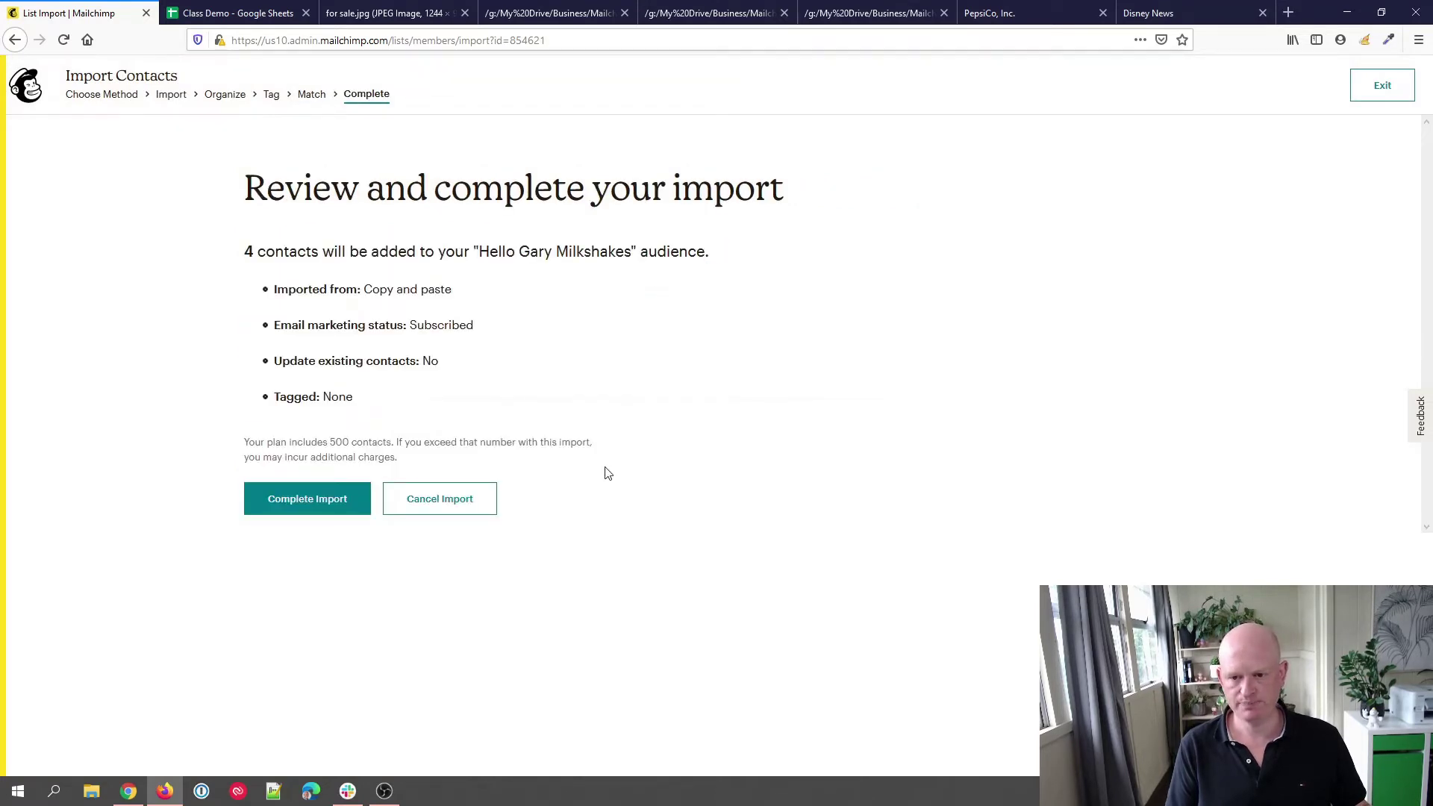
- Complete the import and view the 4 new subscribed contacts
left_click(351, 499)
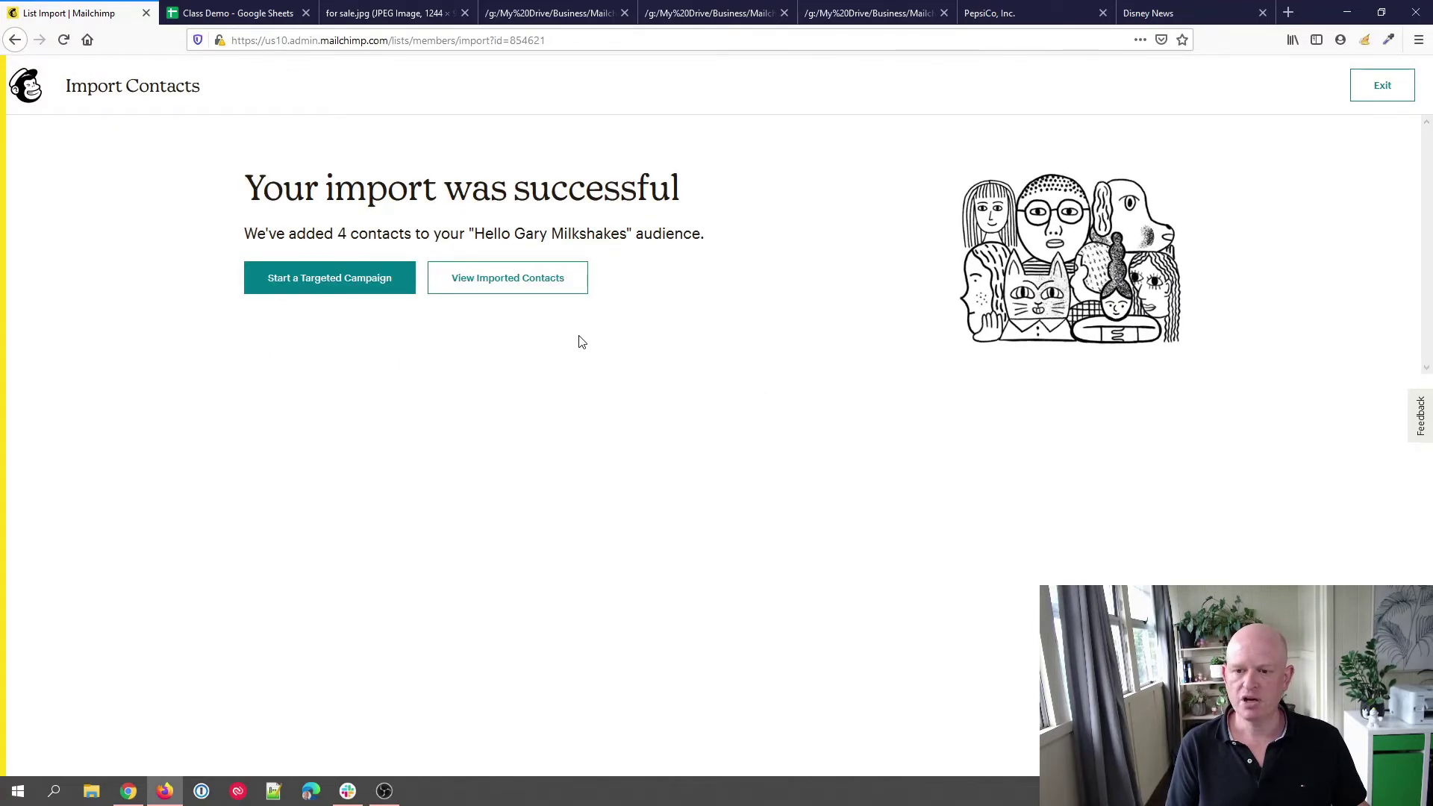
left_click(544, 294)
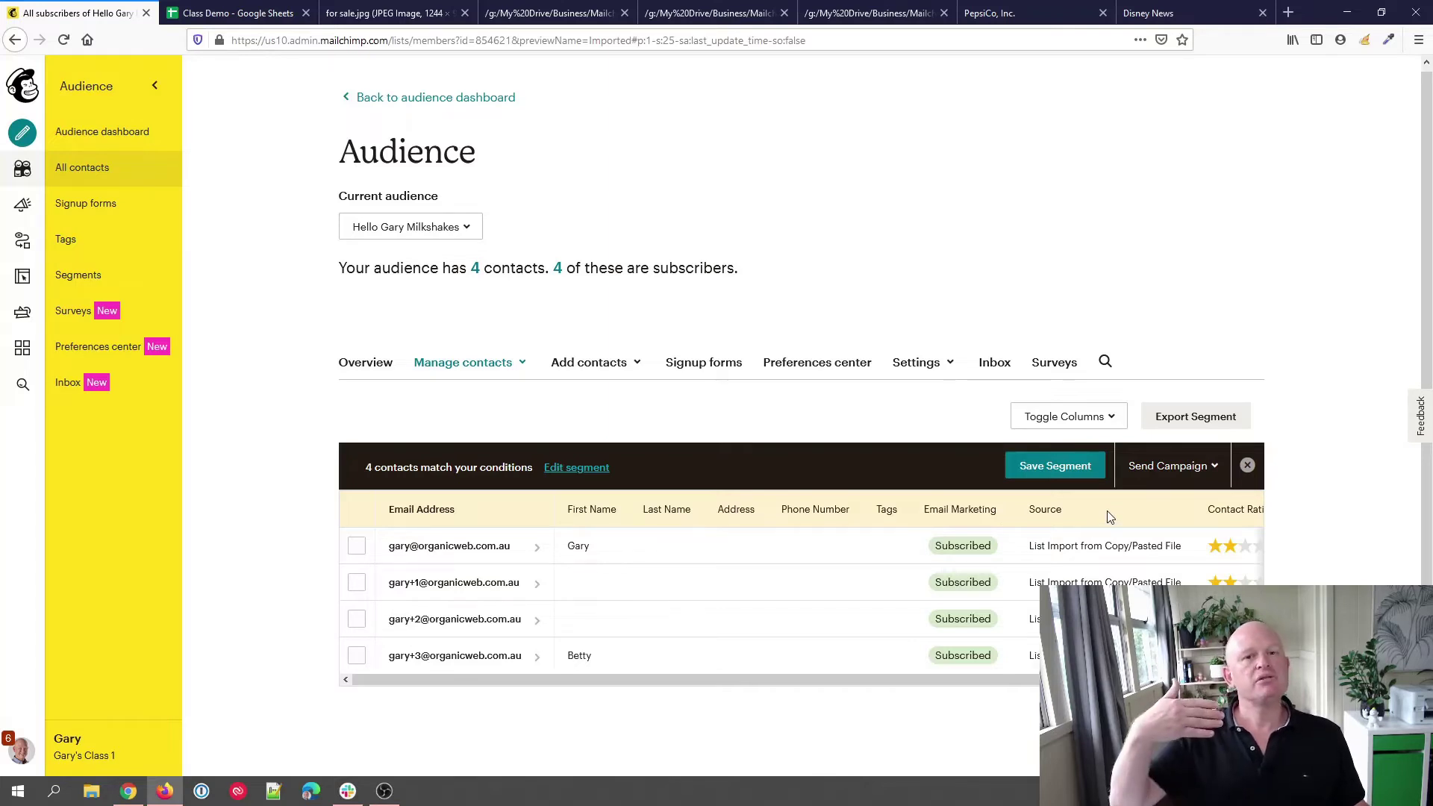
- Copy Sheet3's table A1:E20 with First Name, Email, Birthday, Repeat and Flavour columns
left_click(259, 9)
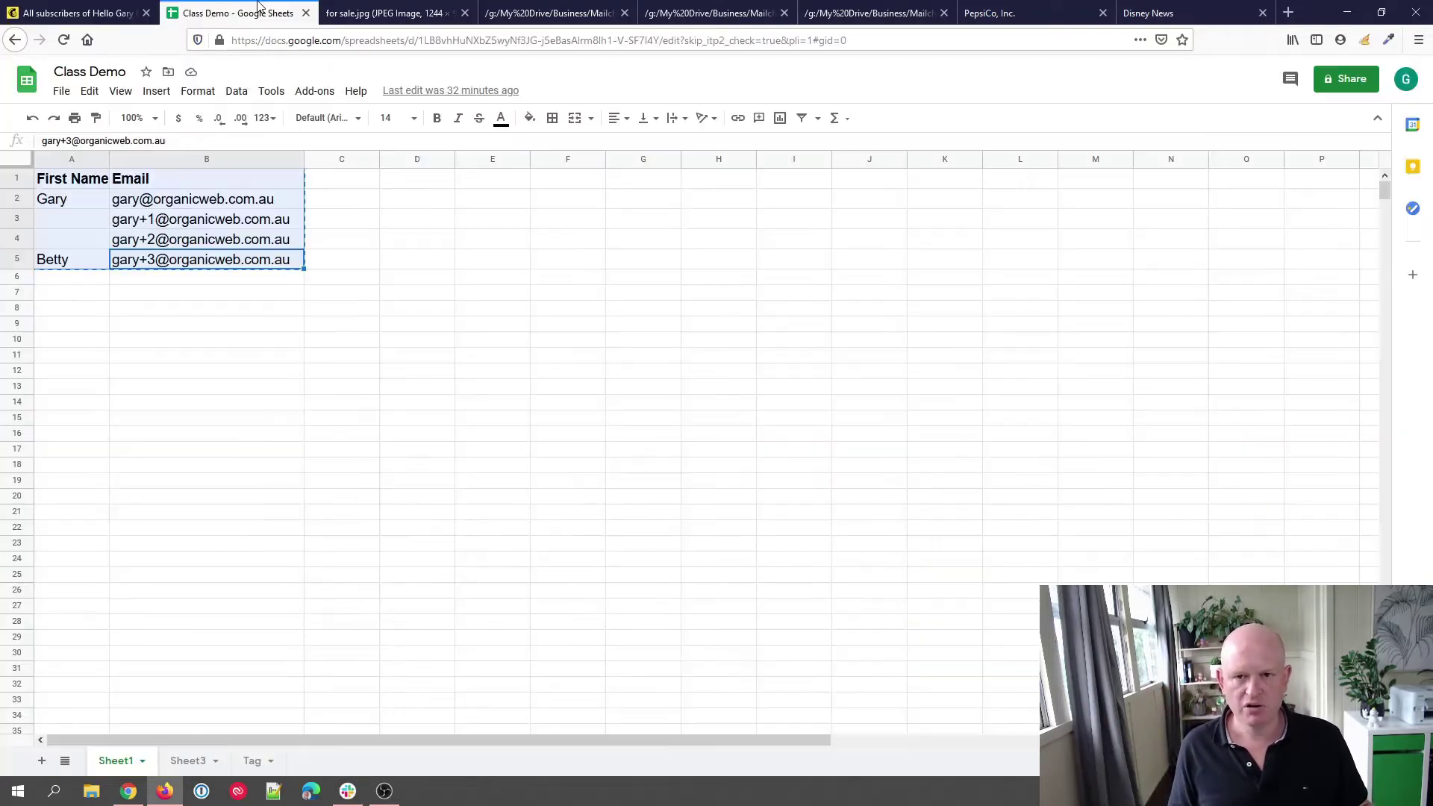
left_click(197, 760)
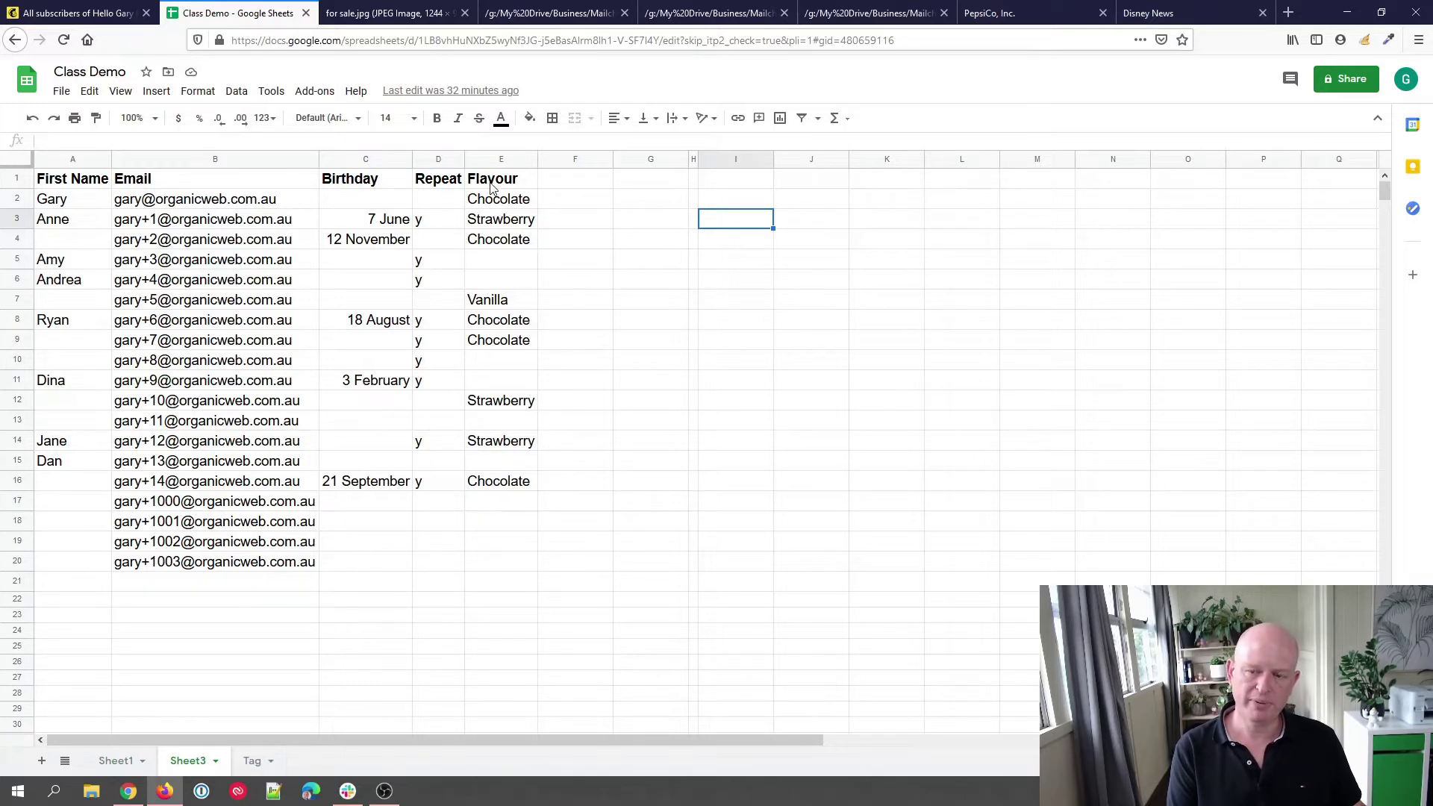
left_click(683, 363)
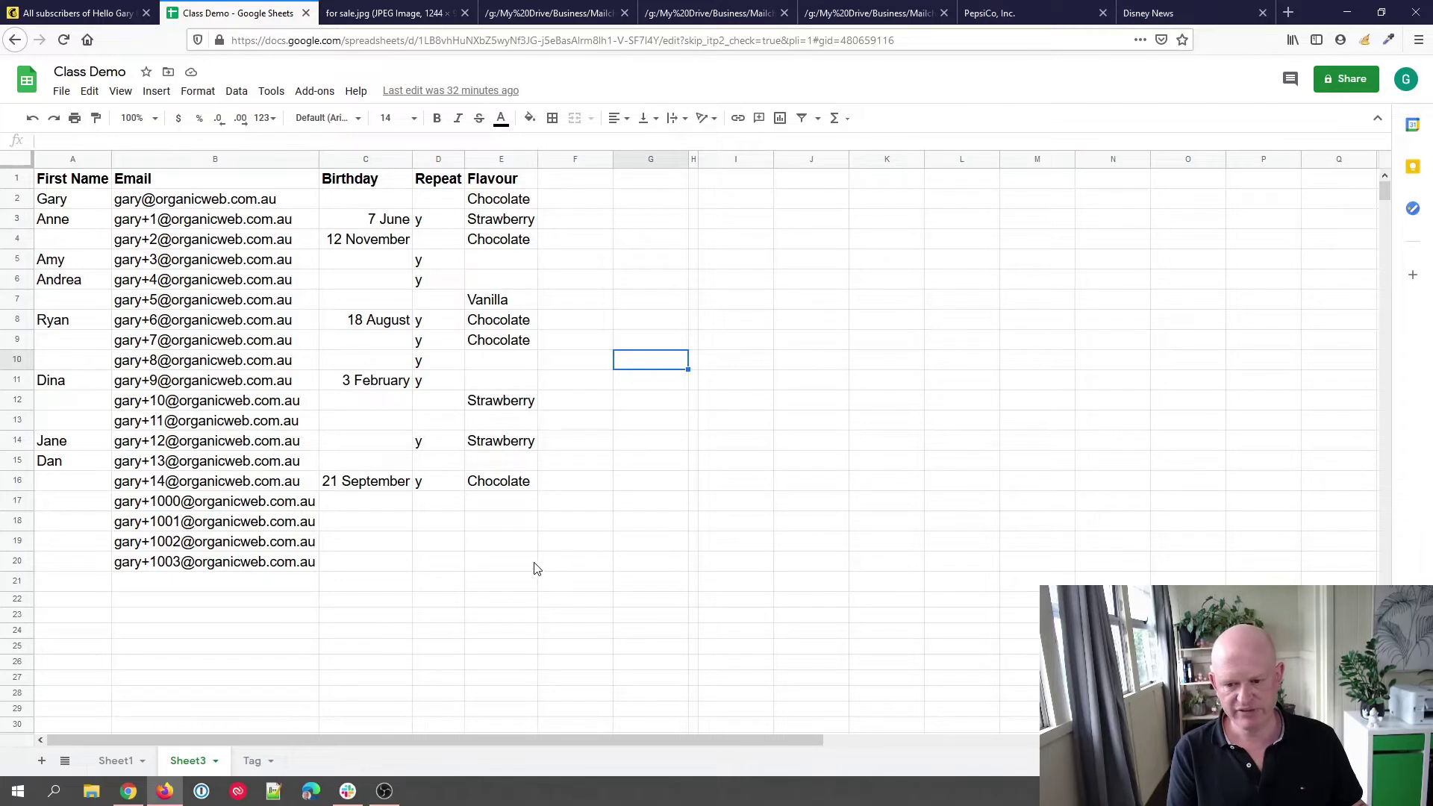
mouse_move(523, 567)
left_mouse_down()
mouse_move(70, 526)
mouse_move(68, 179)
left_mouse_up()
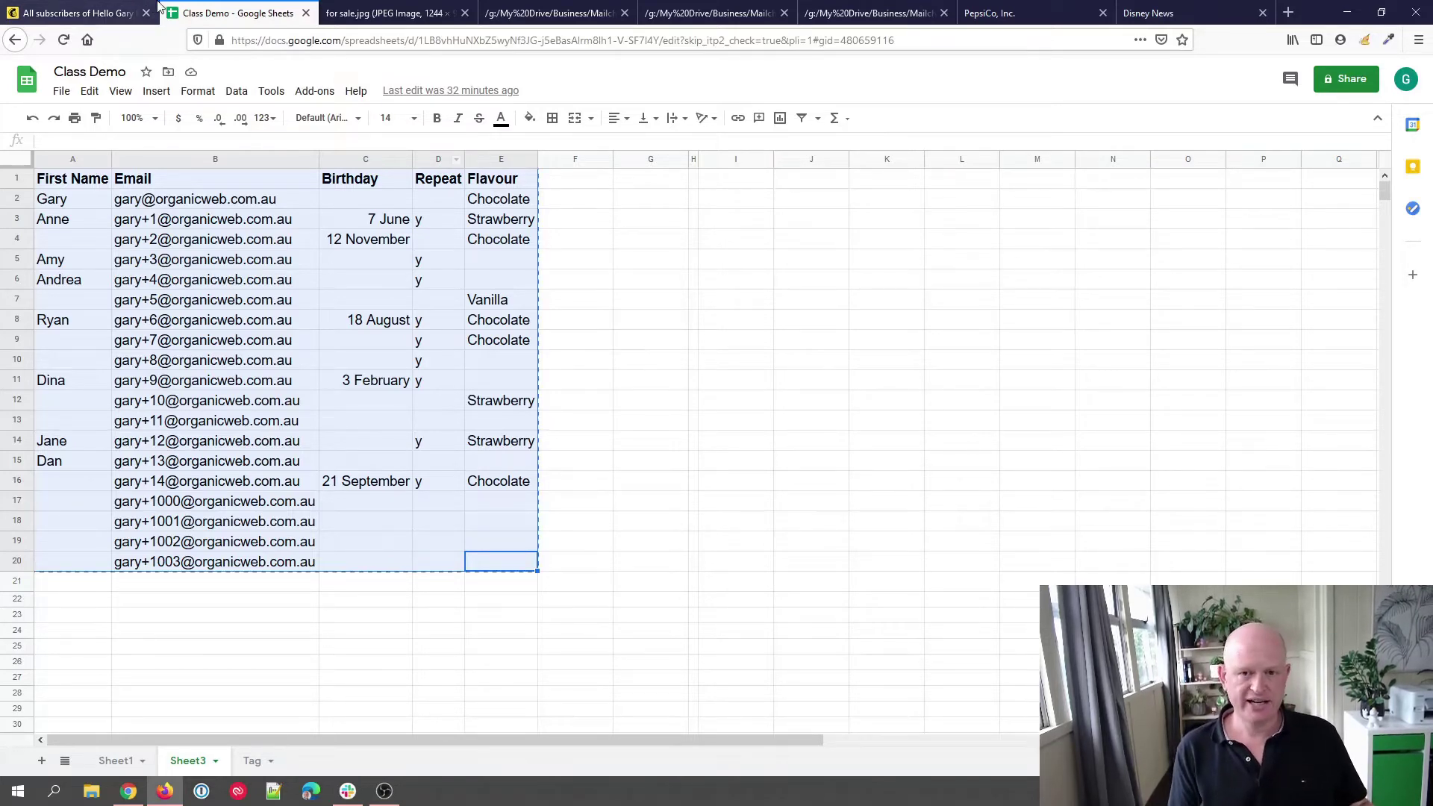
left_click(80, 8)
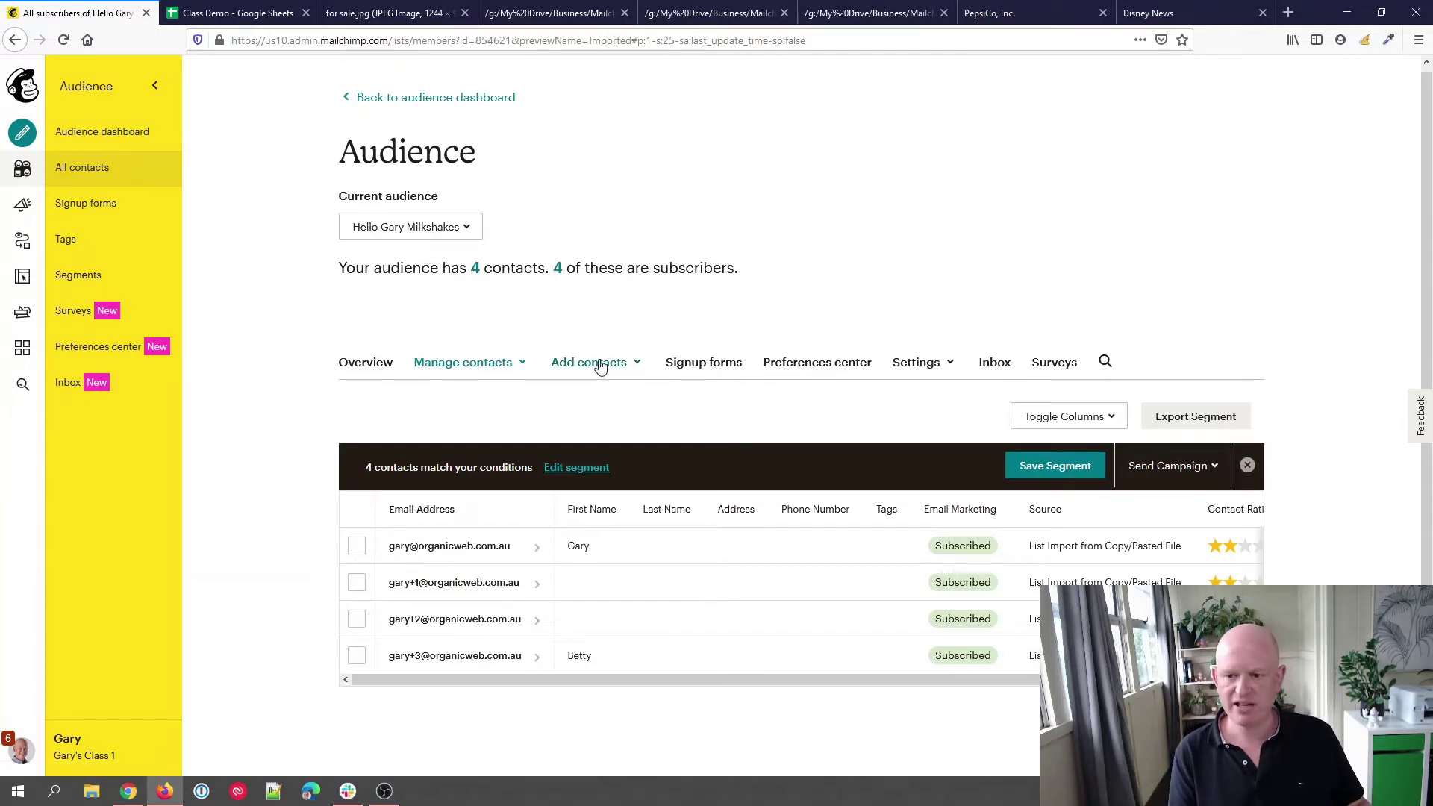
- Start a new Copy and paste import, paste Sheet3's 20 rows, and continue to Organize
left_click(639, 368)
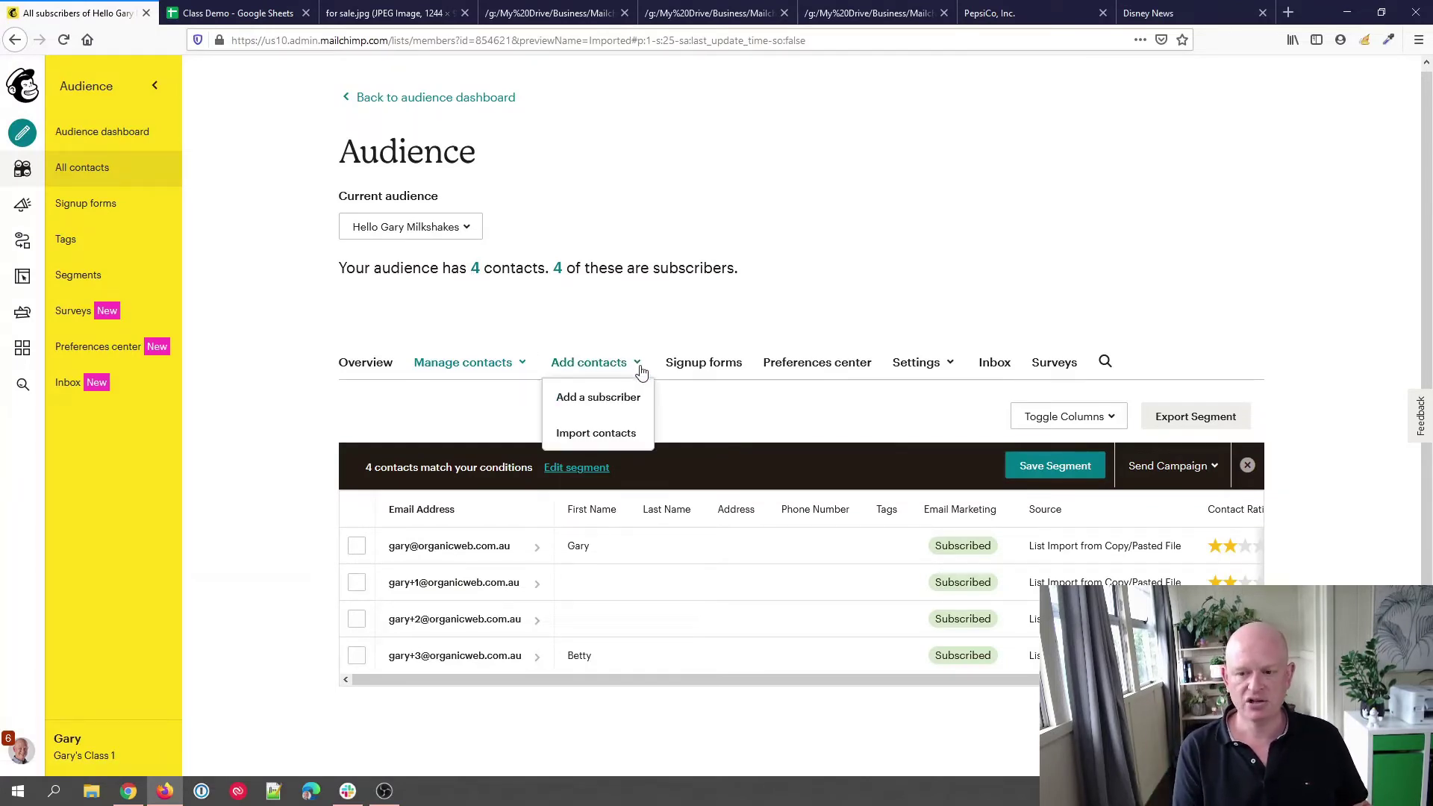
left_click(629, 437)
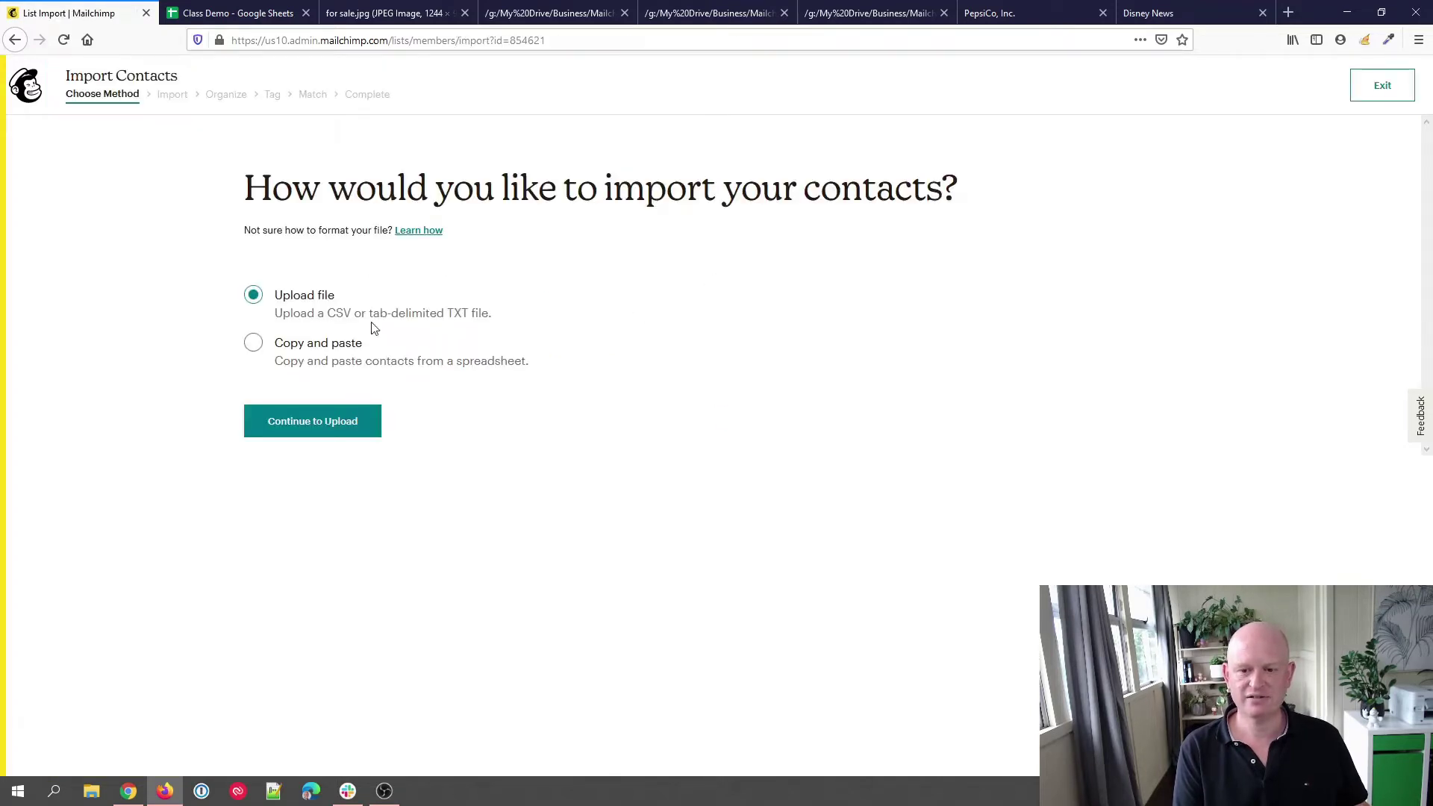
left_click(253, 343)
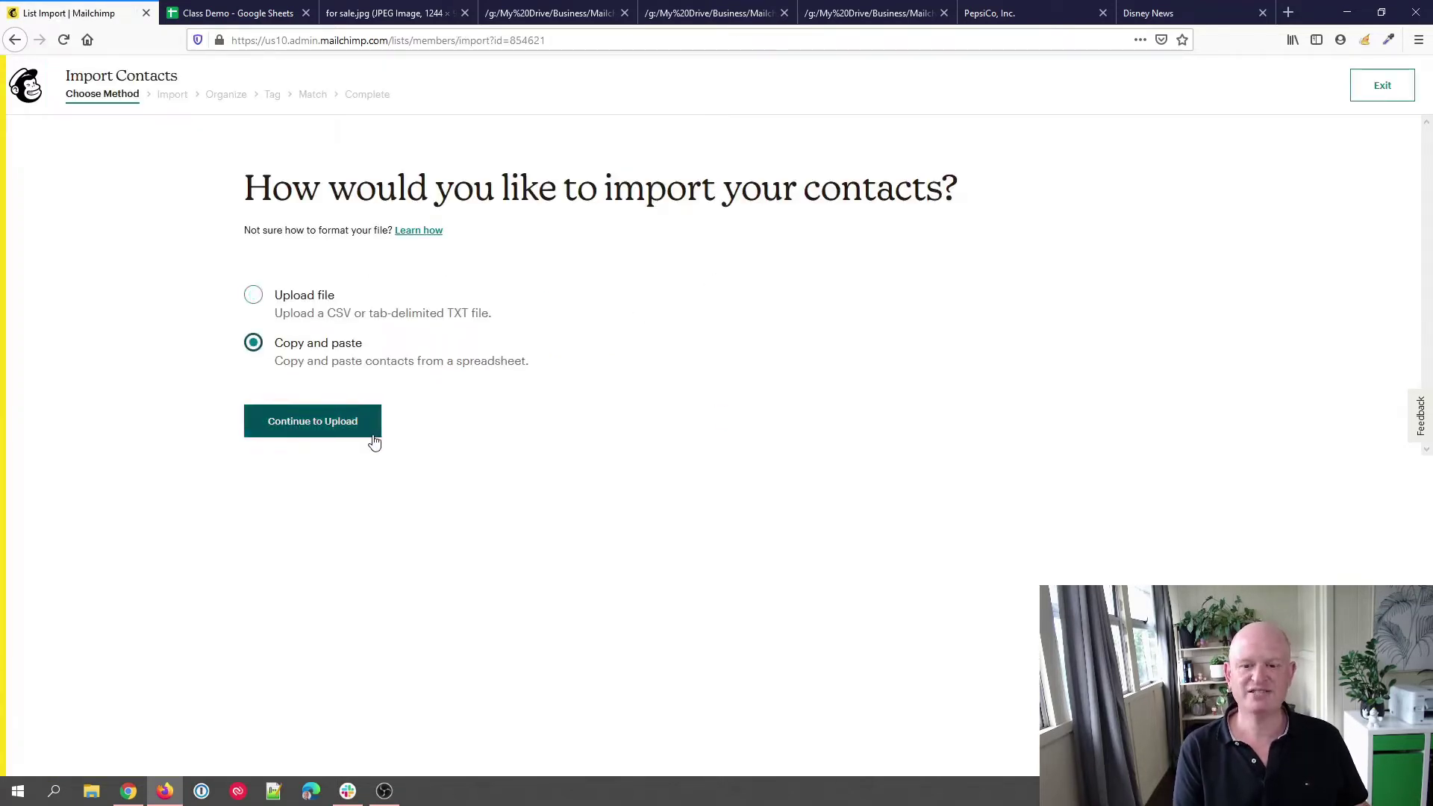
left_click(345, 431)
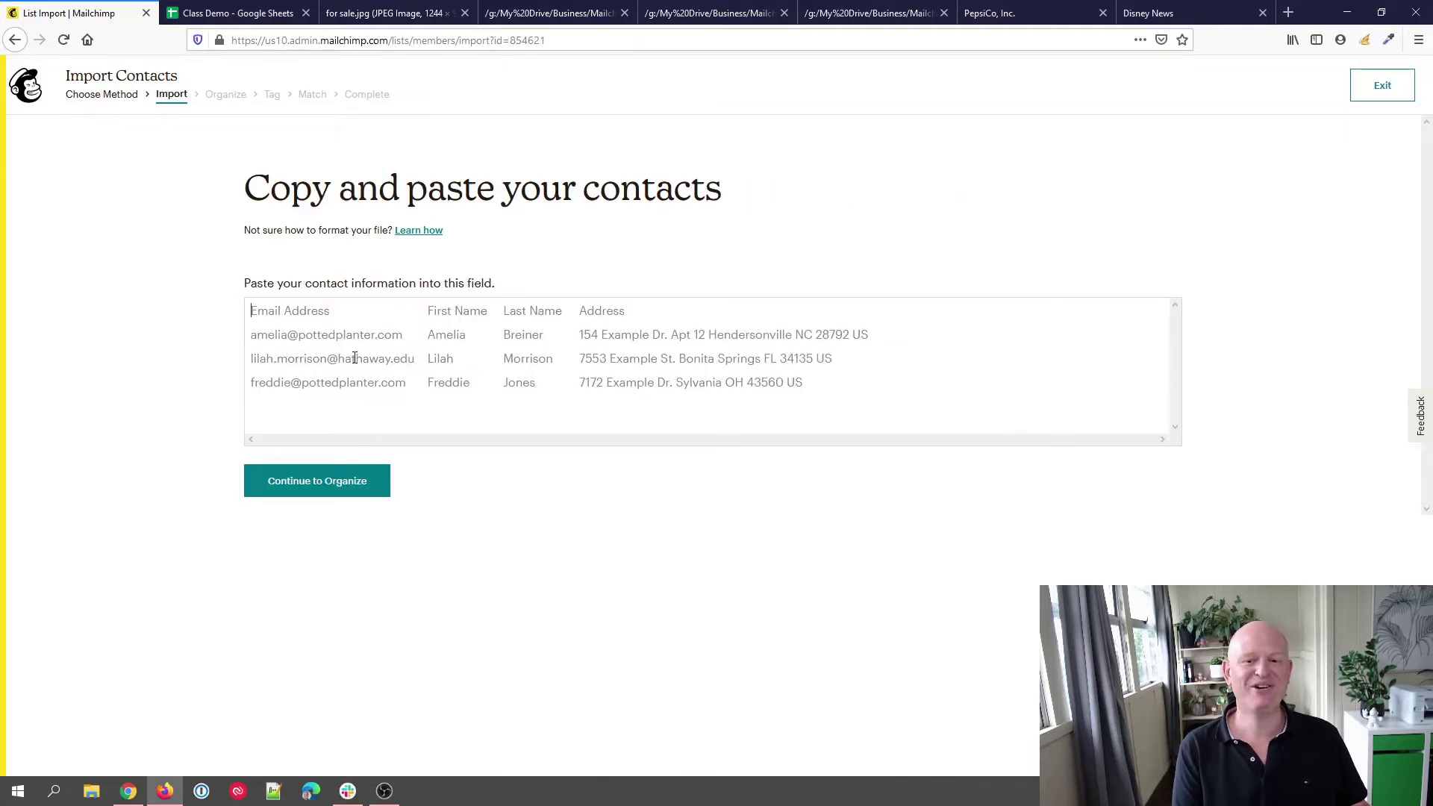
key("ctrl+v")
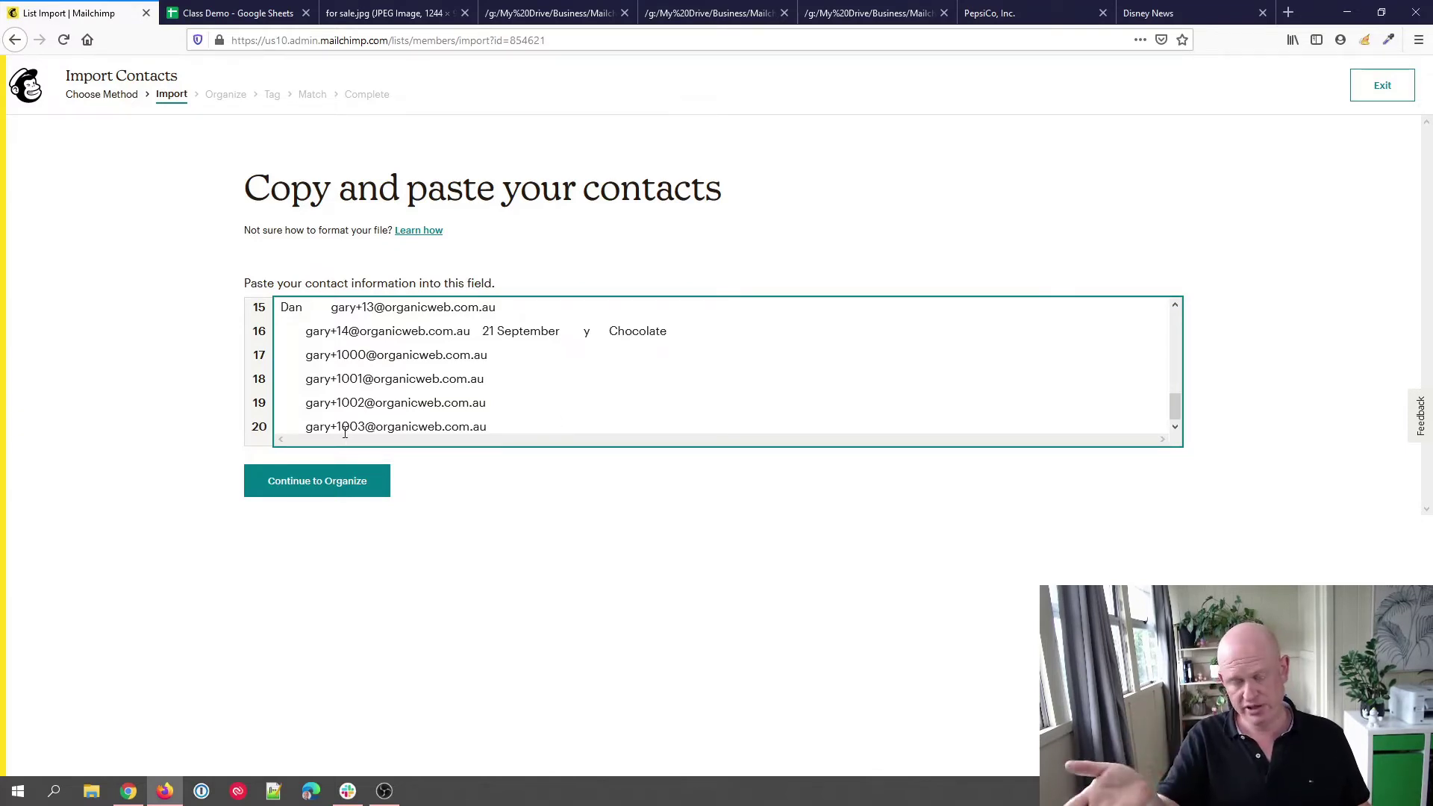
left_click(304, 498)
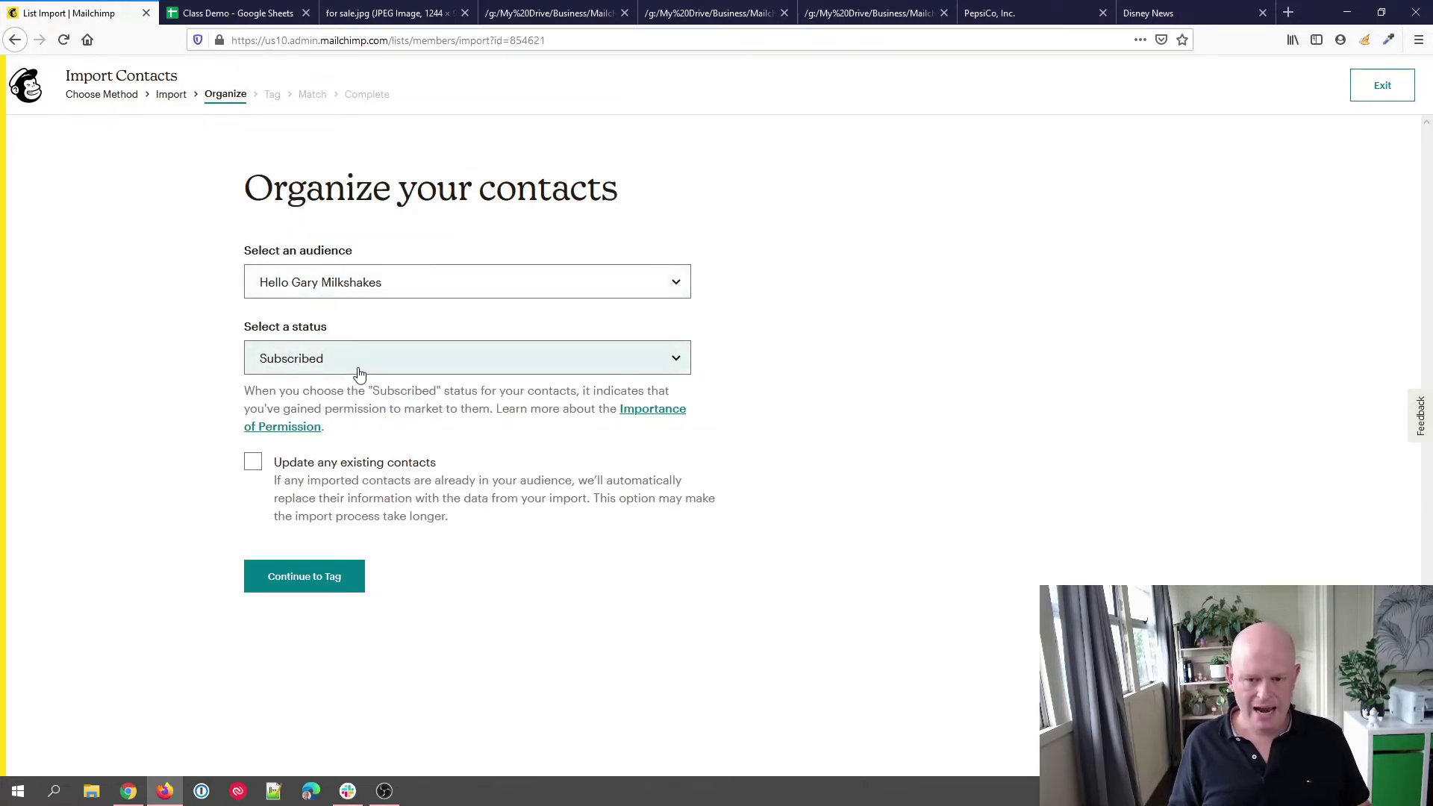
- Enable updating existing contacts, skip tags, and reach matching with 19 contacts recognized
left_click(253, 466)
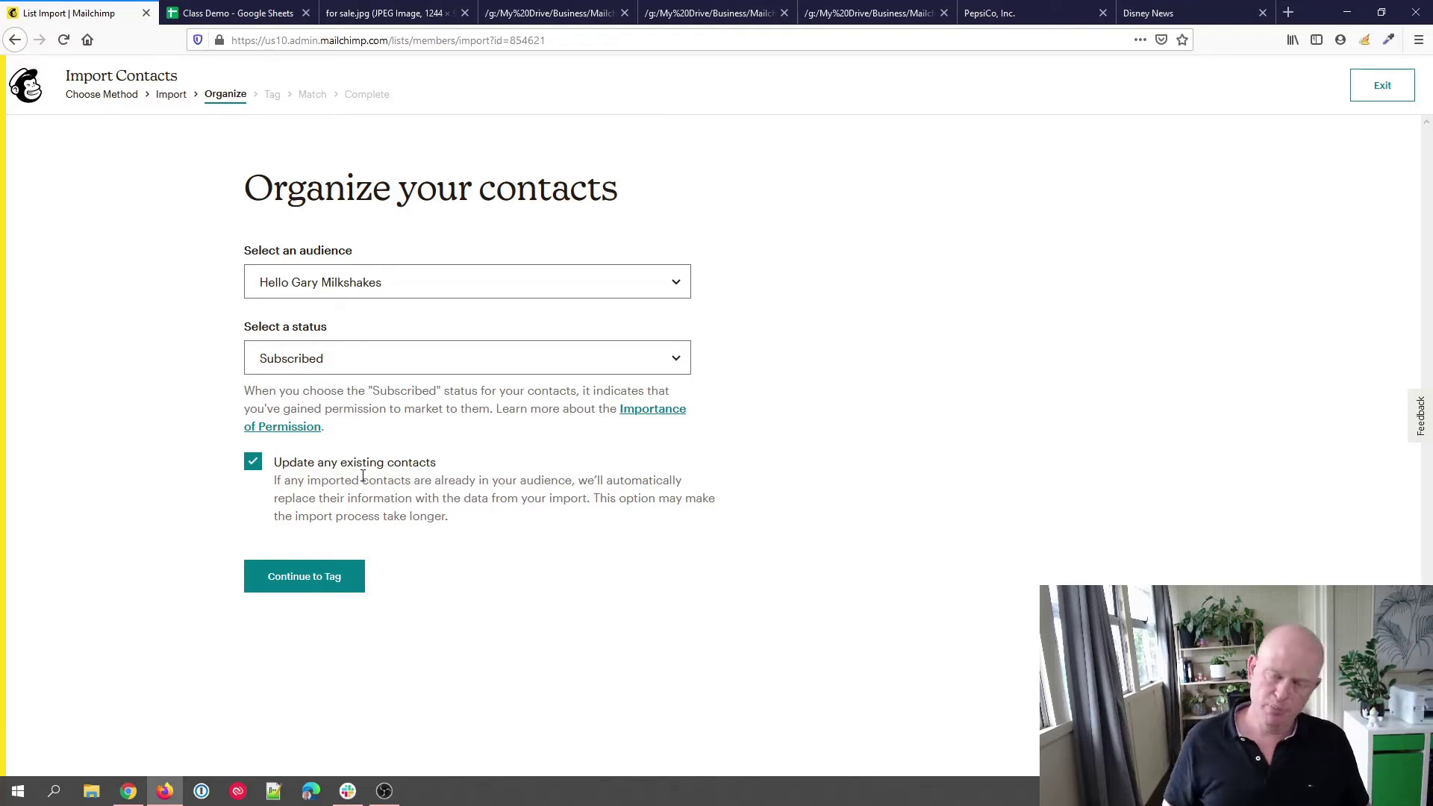
left_click(310, 577)
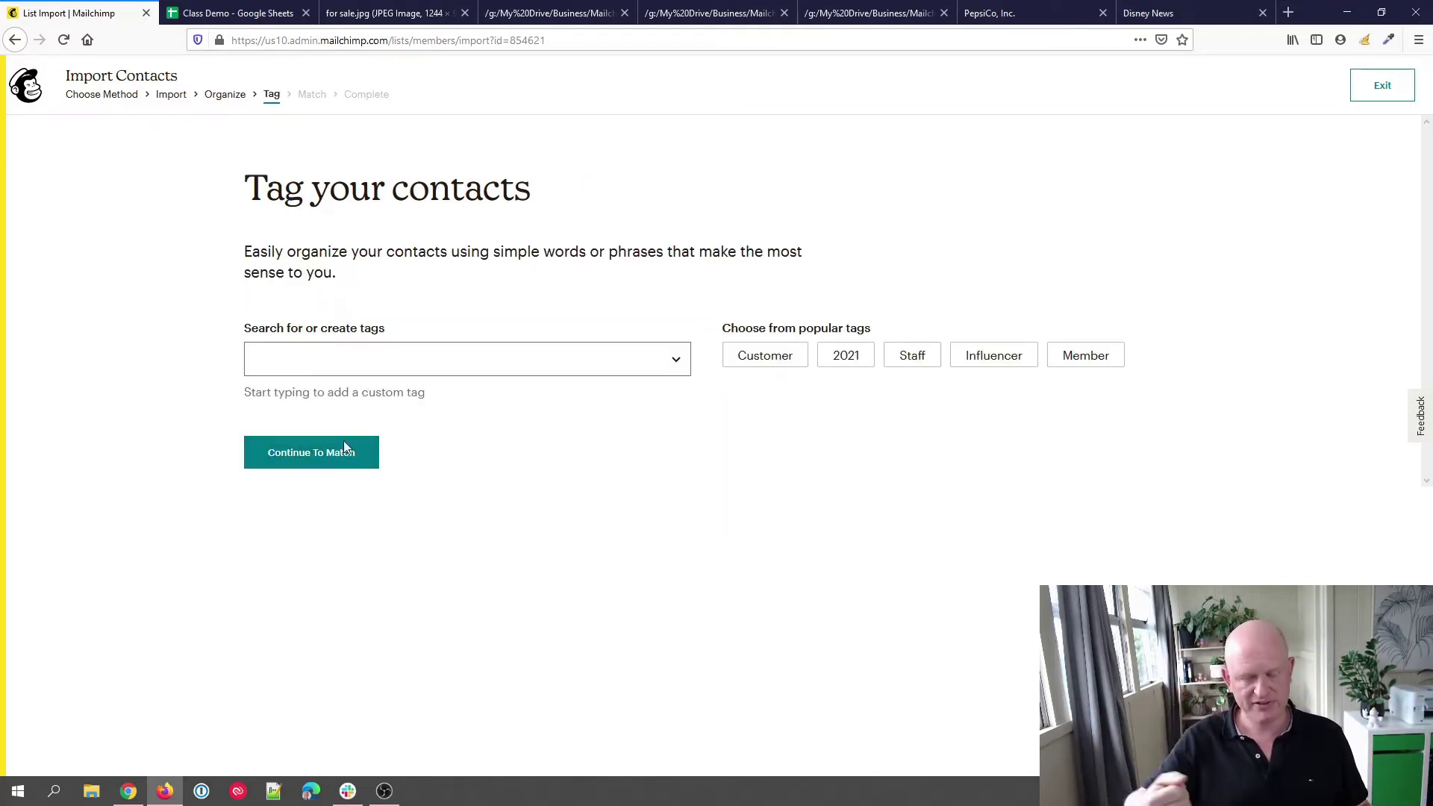
left_click(301, 460)
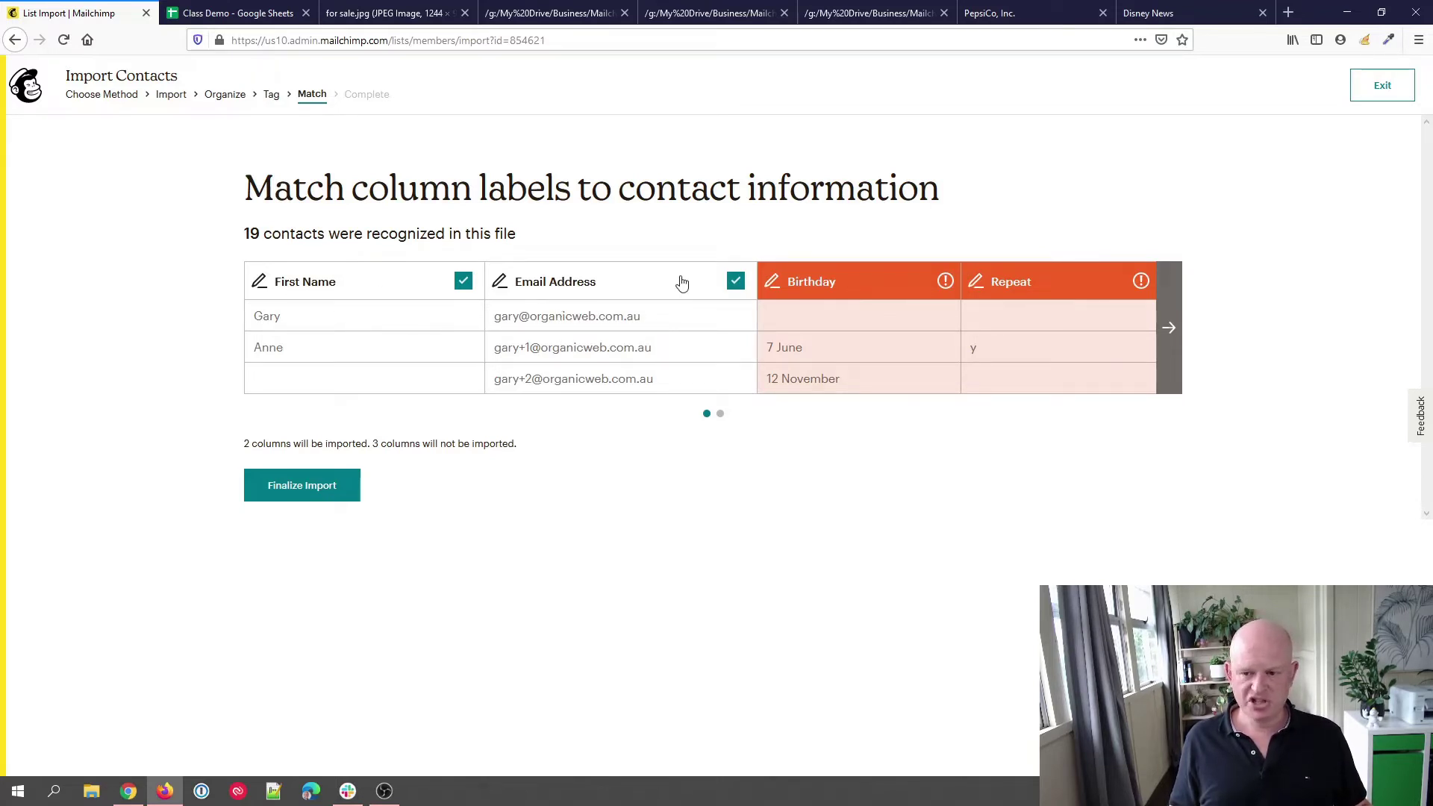
- Map the Birthday column to a new field labelled Birthday with the Birthday data type
mouse_move(841, 291)
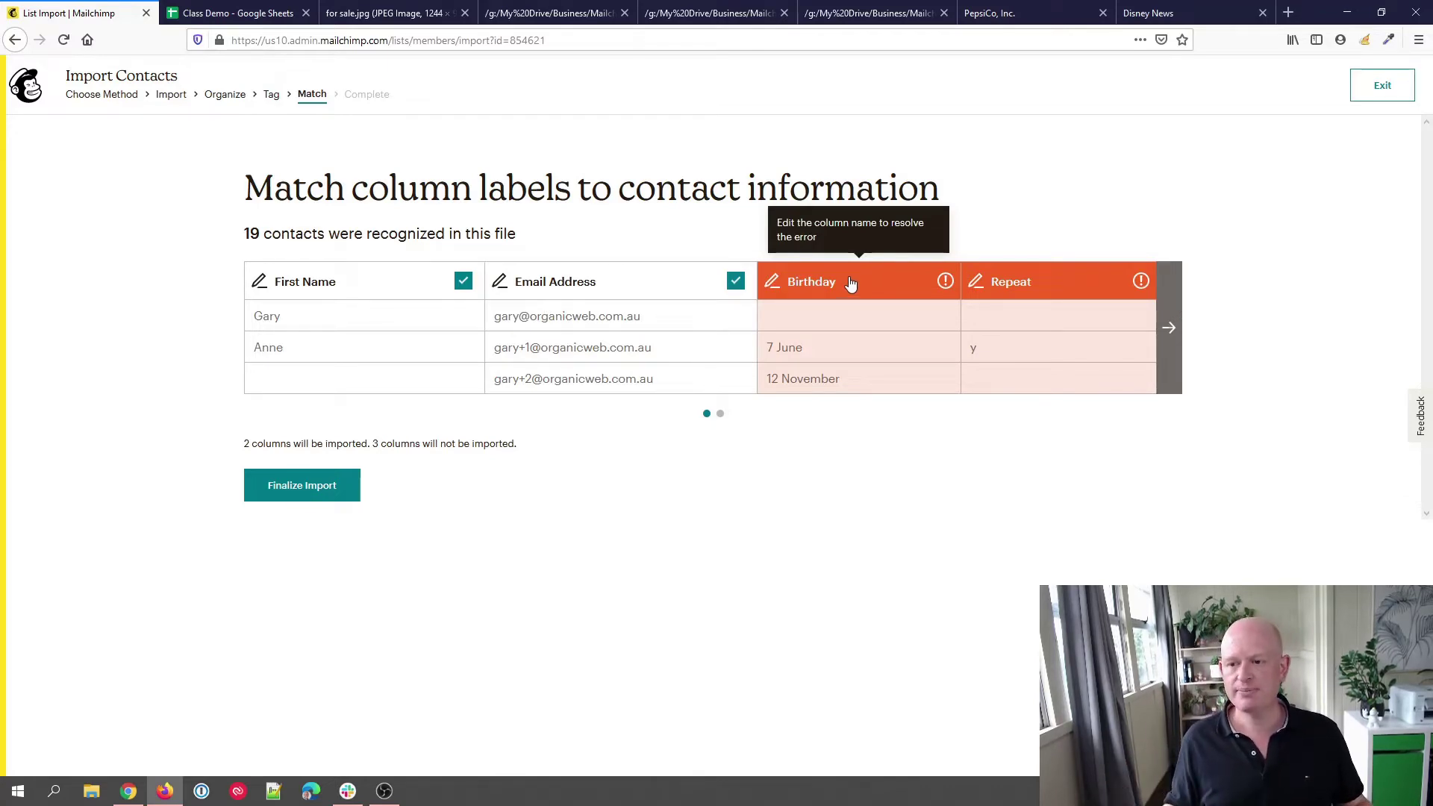
left_click(850, 283)
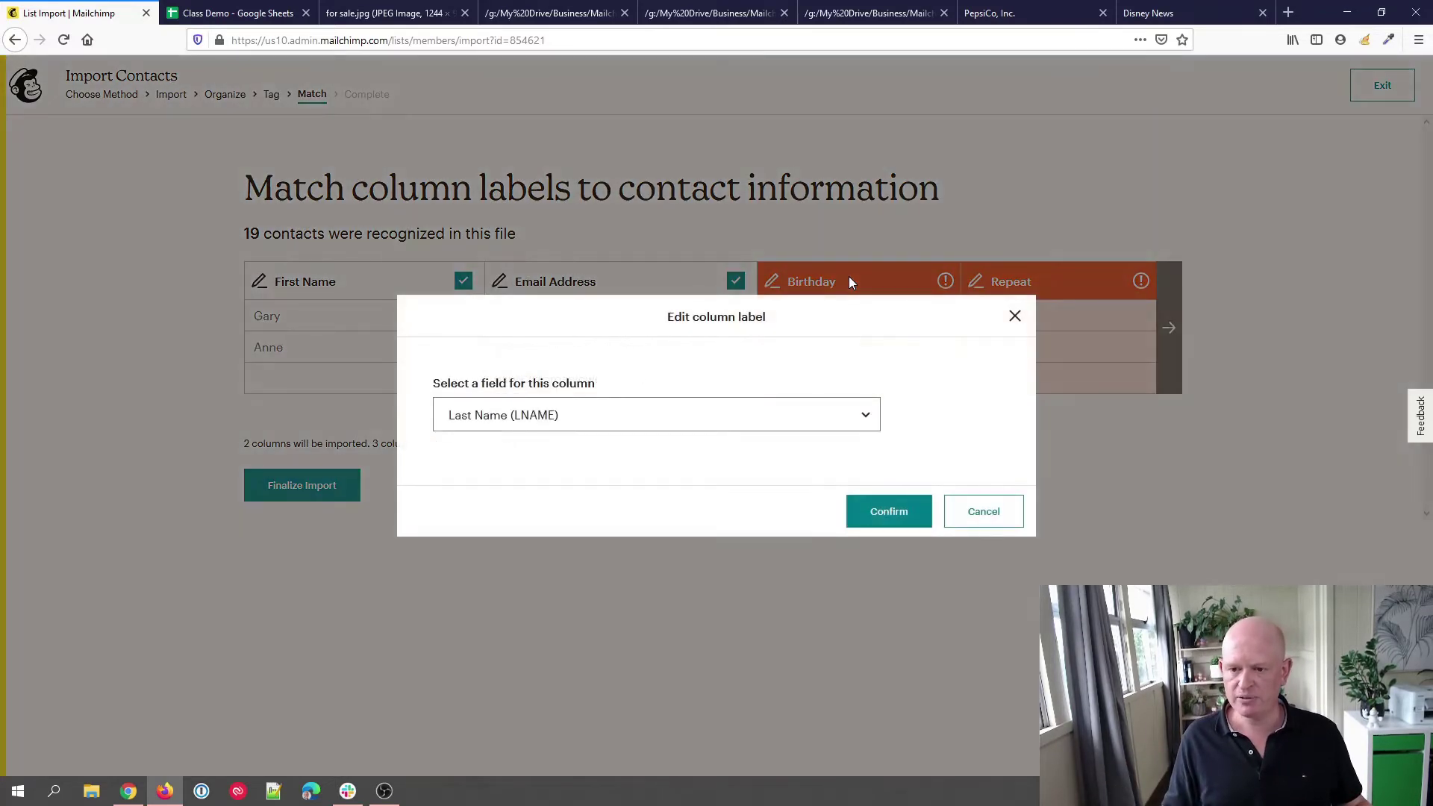
left_click(873, 426)
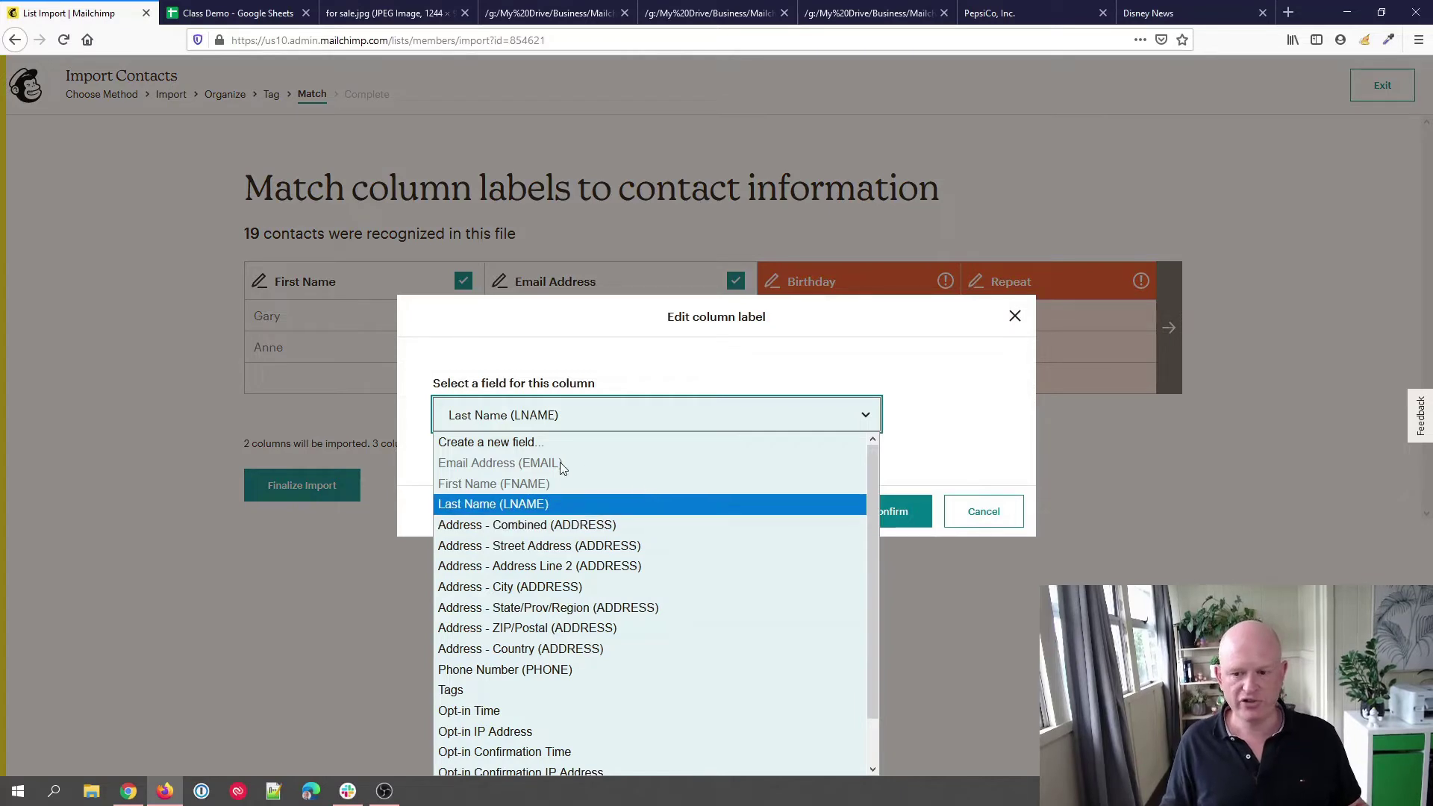
left_click(515, 445)
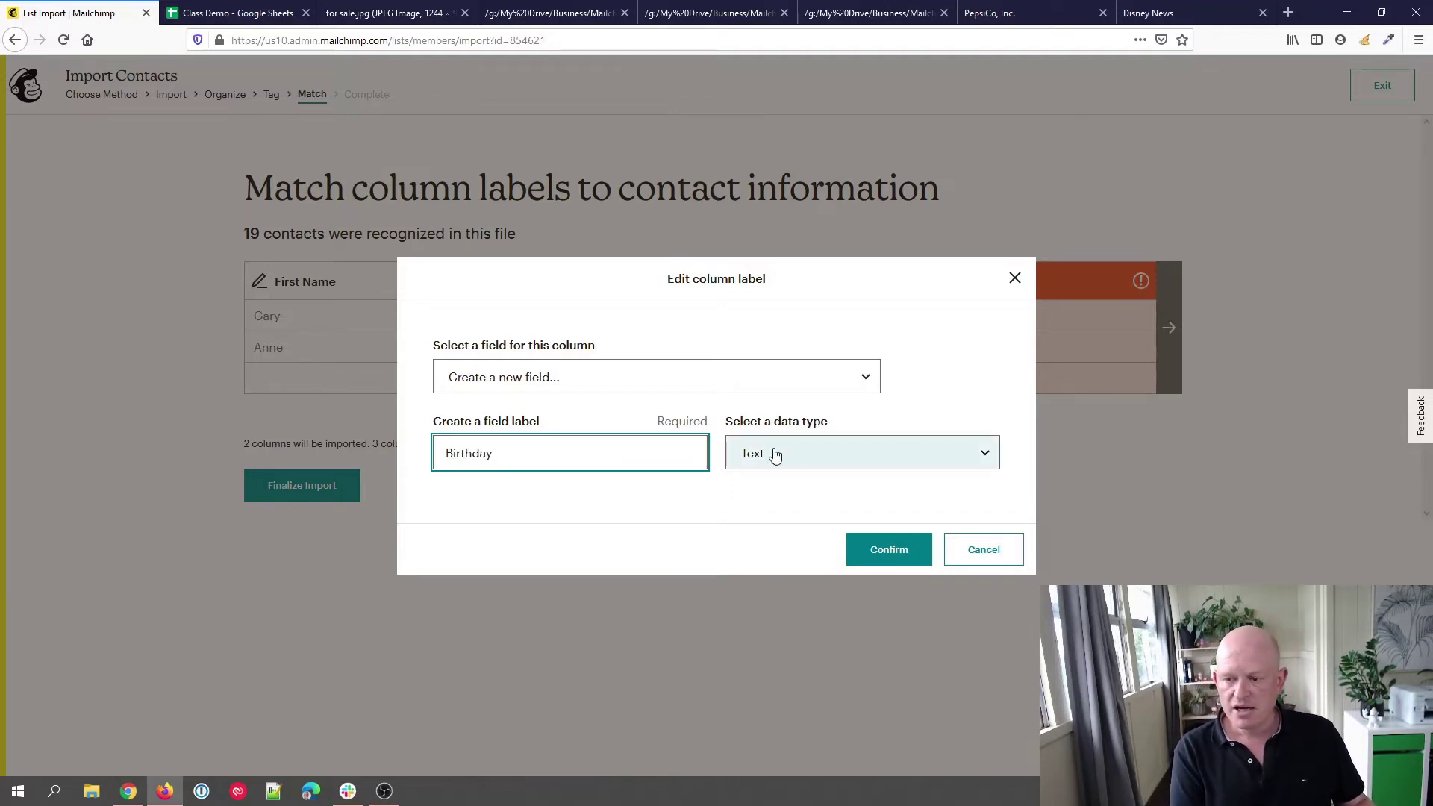
left_click(988, 450)
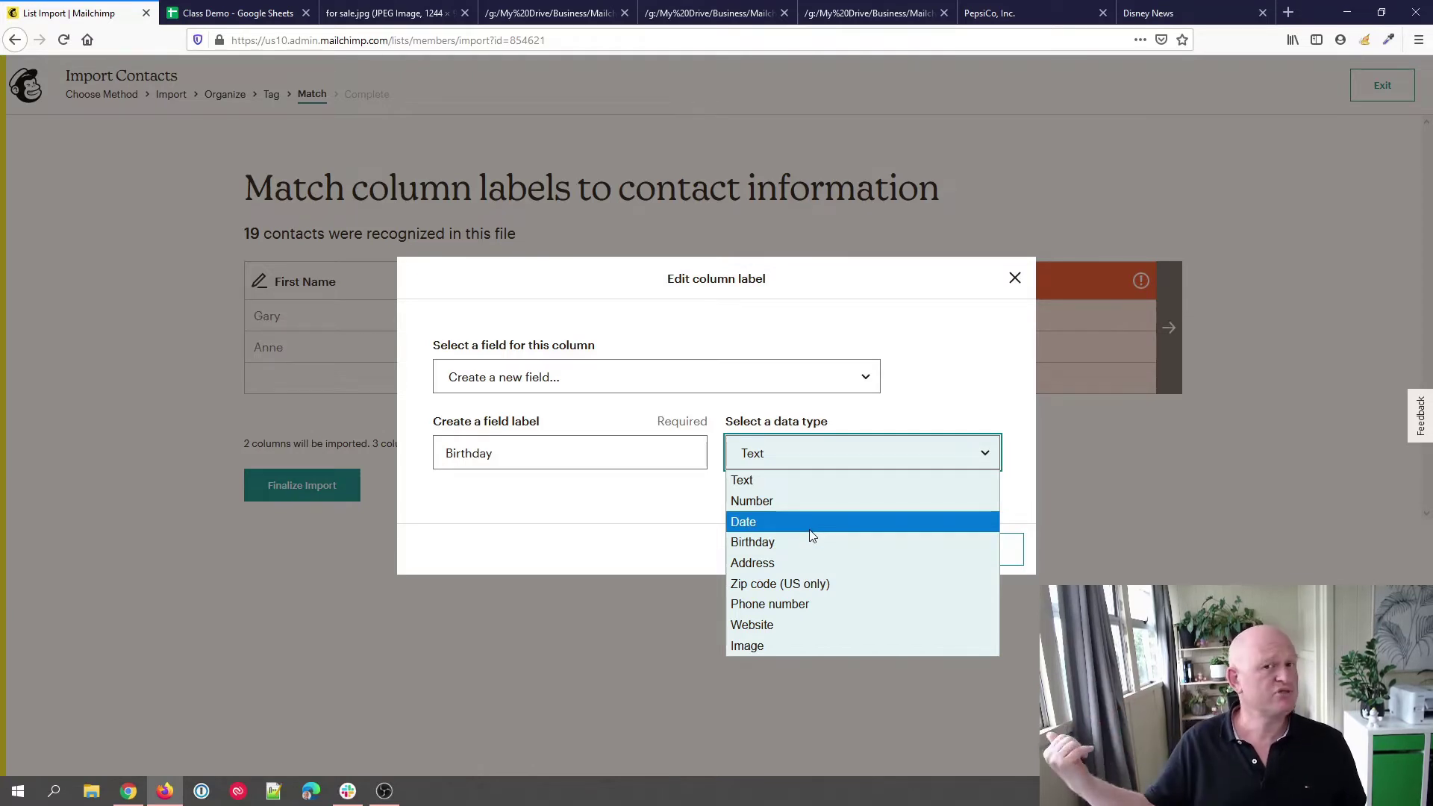
left_click(812, 552)
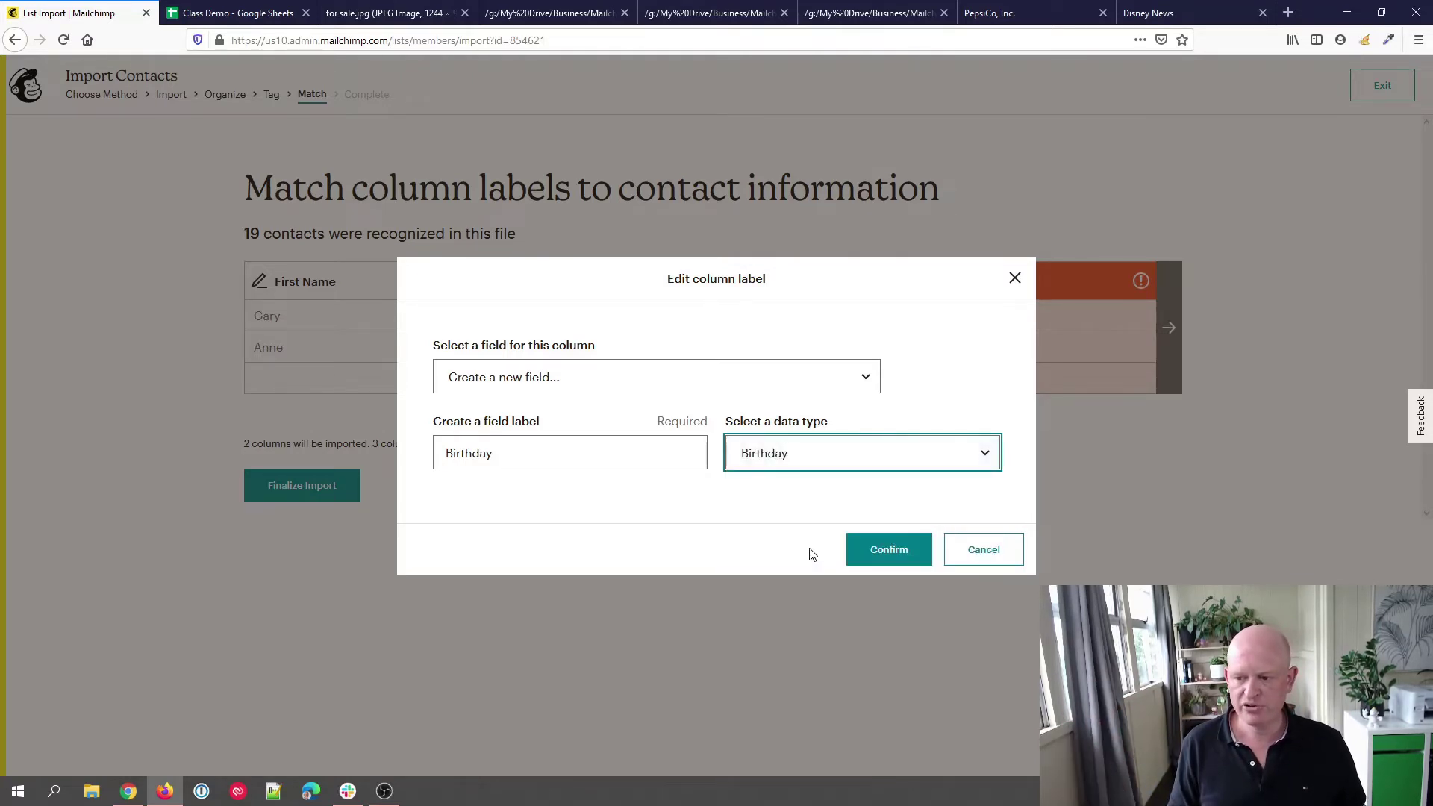
left_click(889, 559)
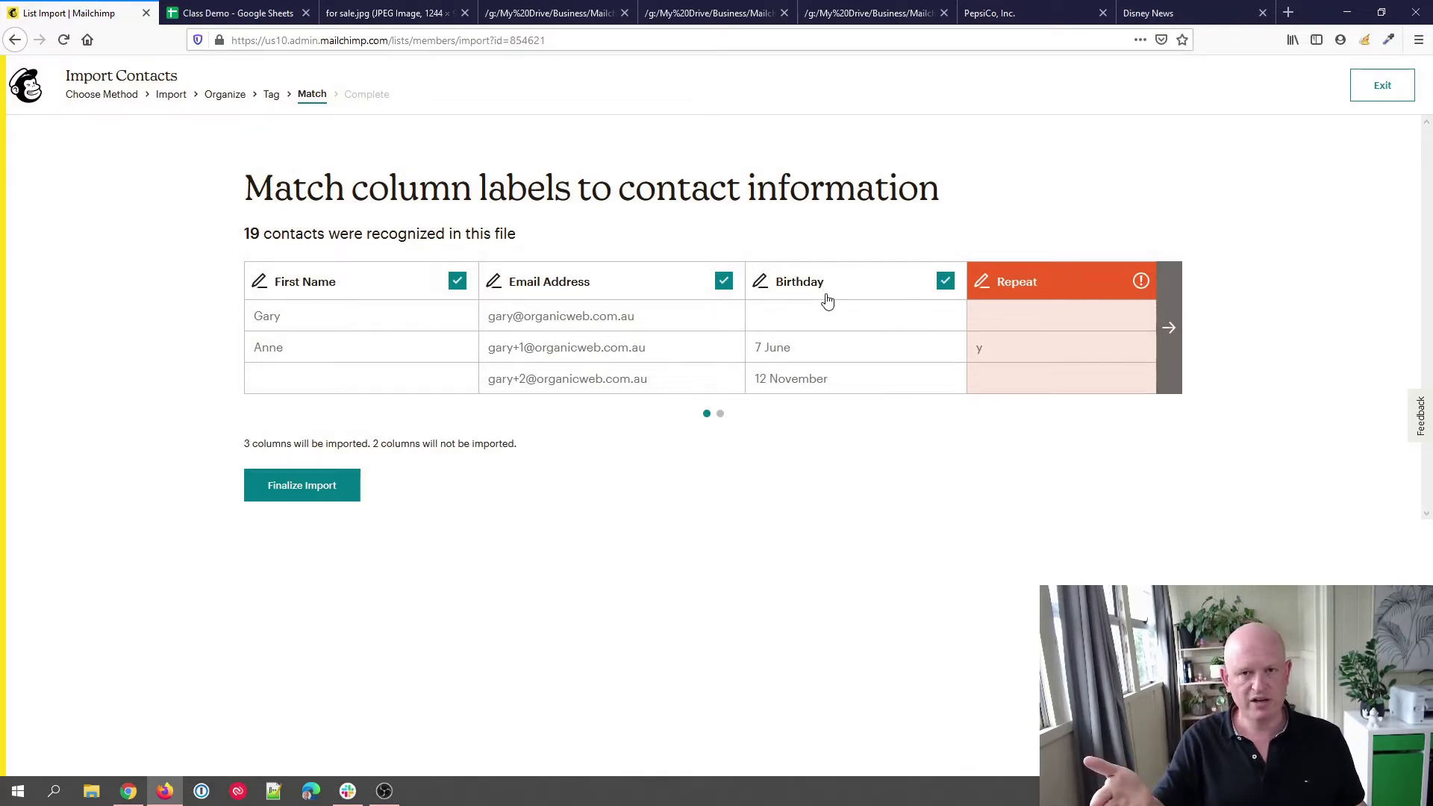
- Map the Repeat column to a new Text field named 'Repeat Customer', then reveal the Flavour column
left_click(1067, 288)
left_click(867, 413)
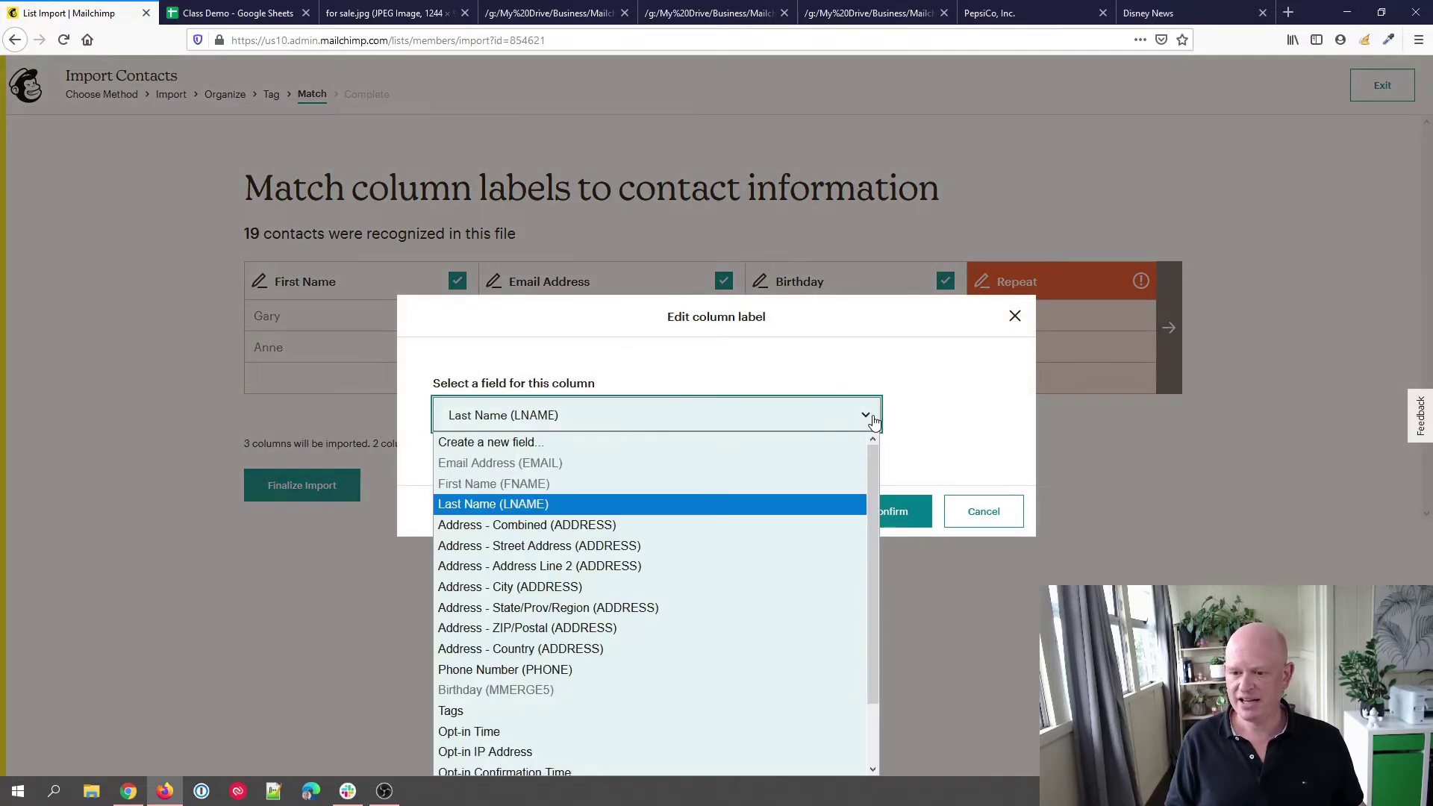
left_click(786, 451)
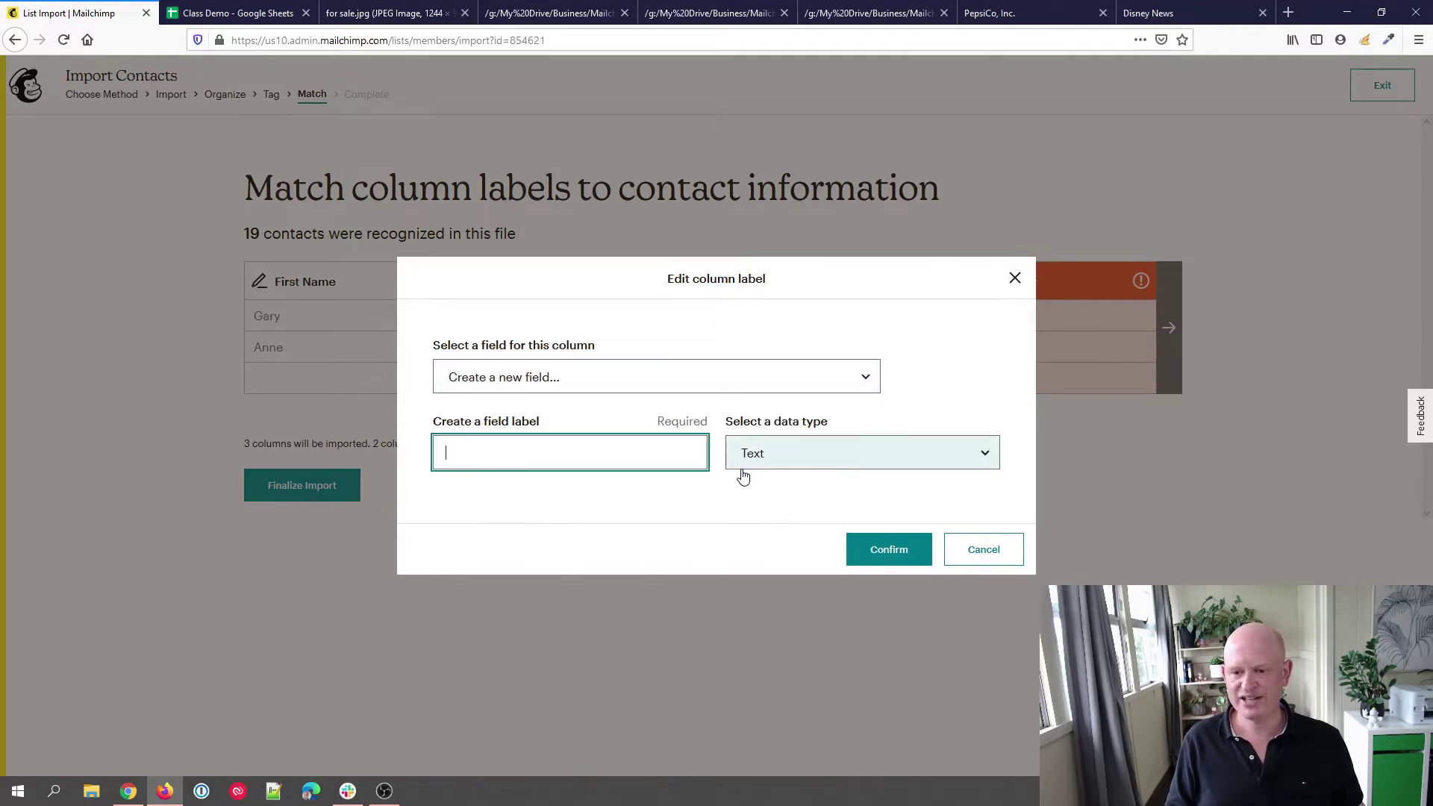
left_click(657, 455)
type("Re")
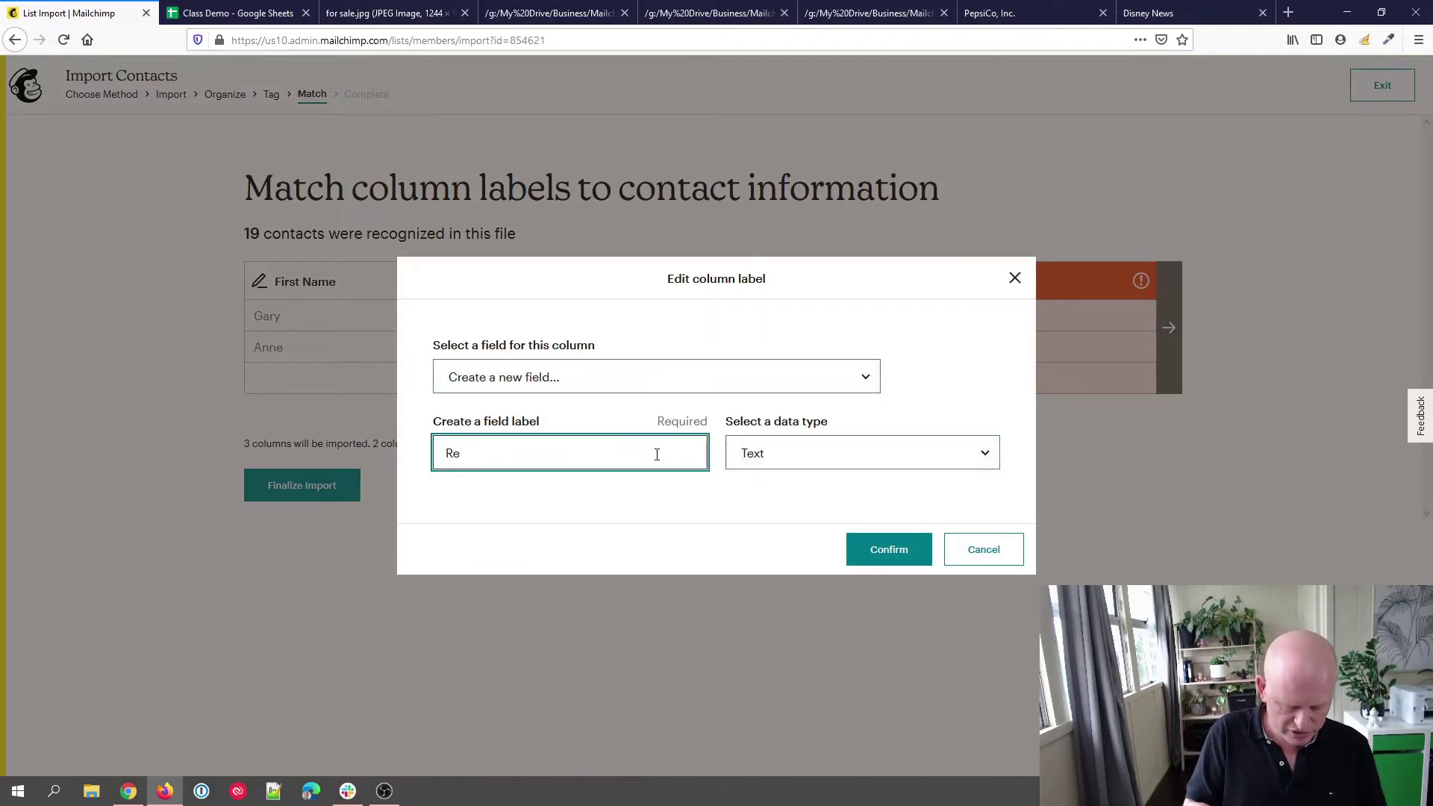
type("peat Custo")
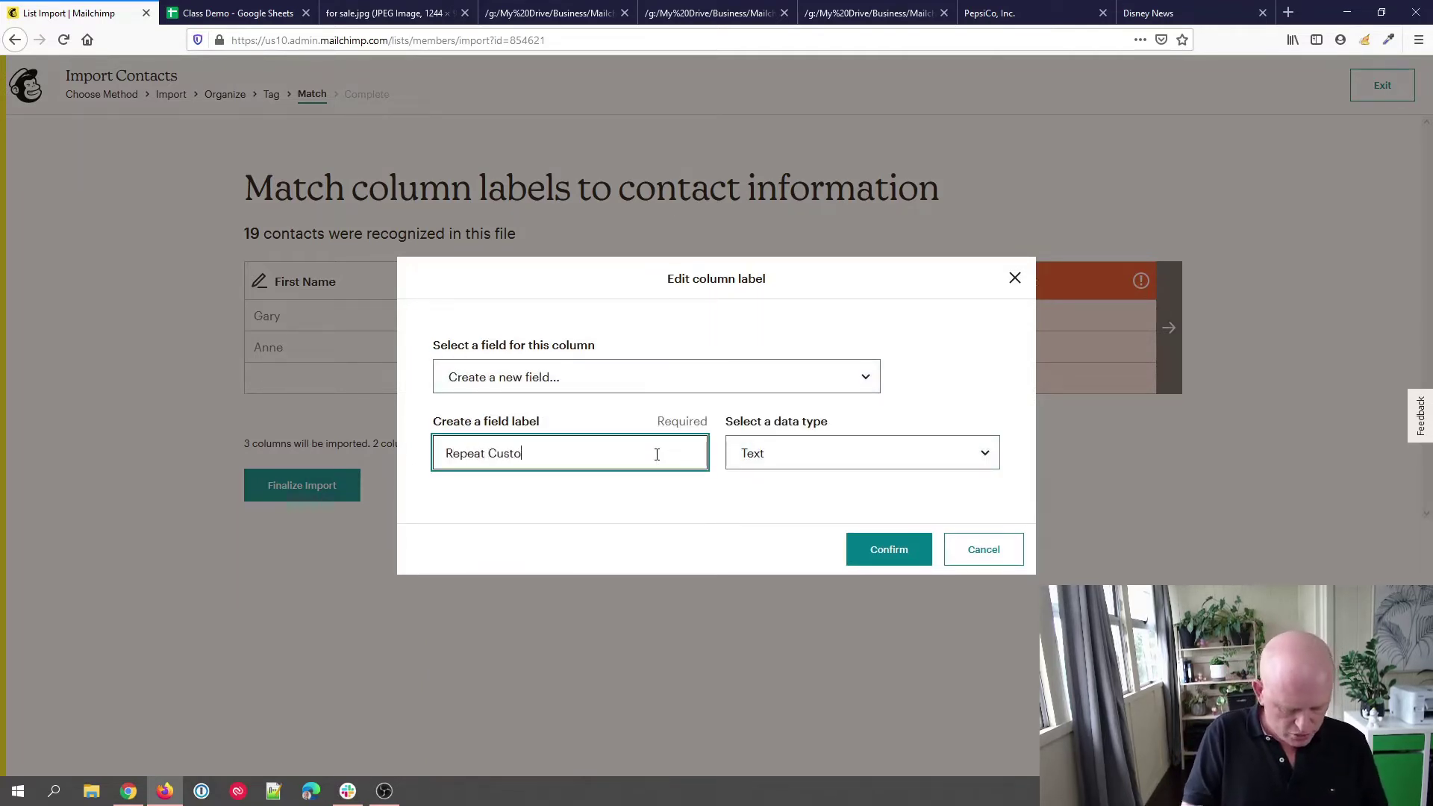
type("mer")
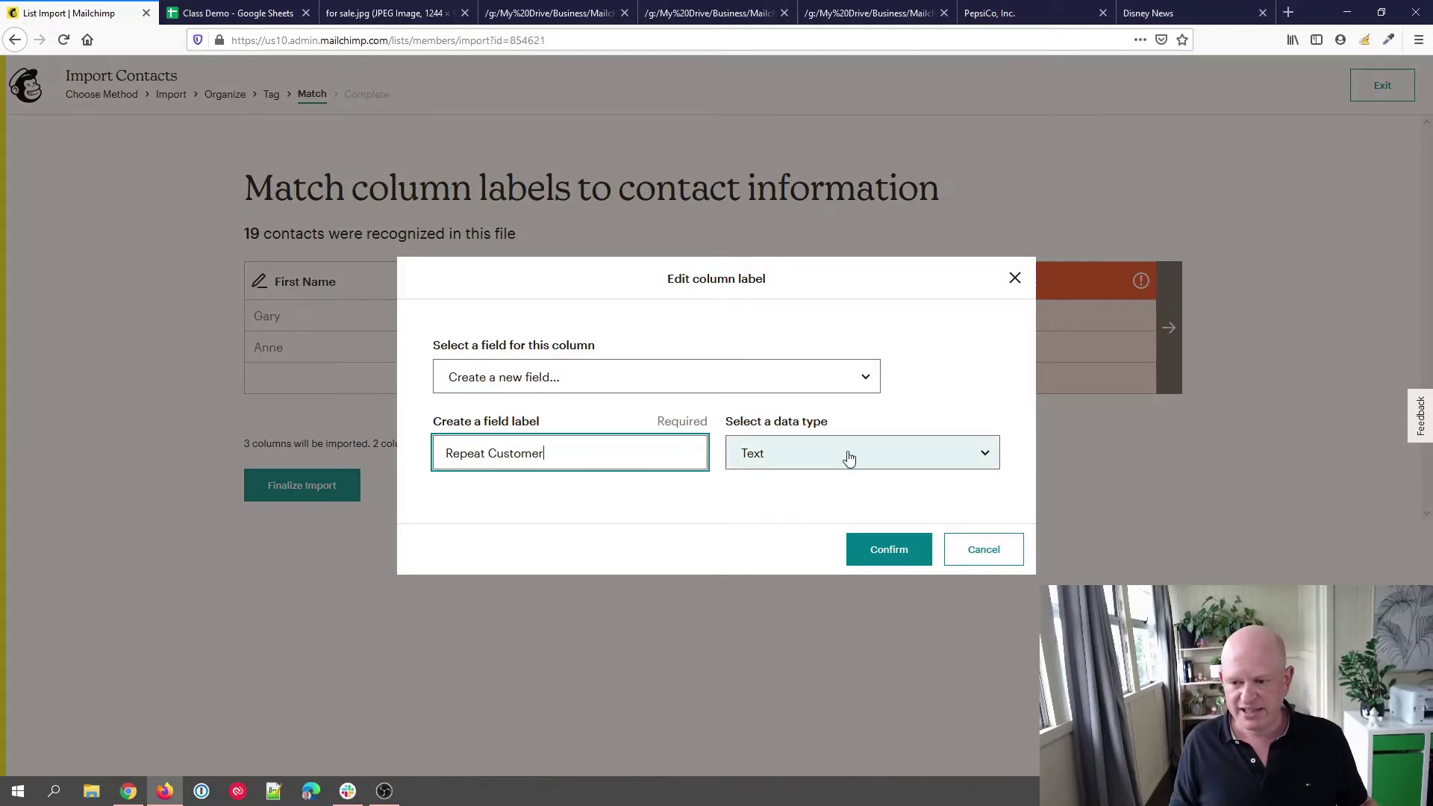
left_click(862, 459)
left_click(858, 457)
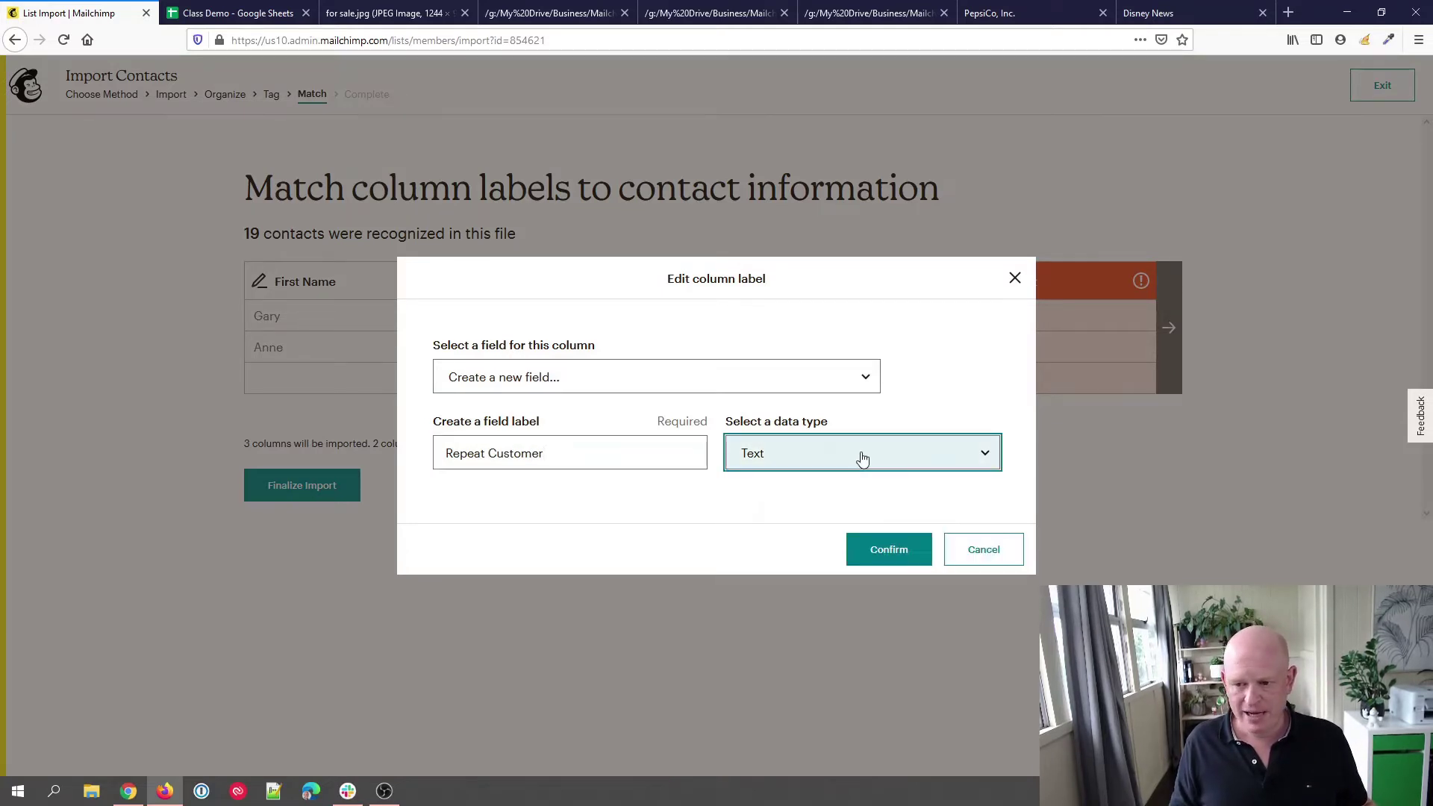
left_click(898, 557)
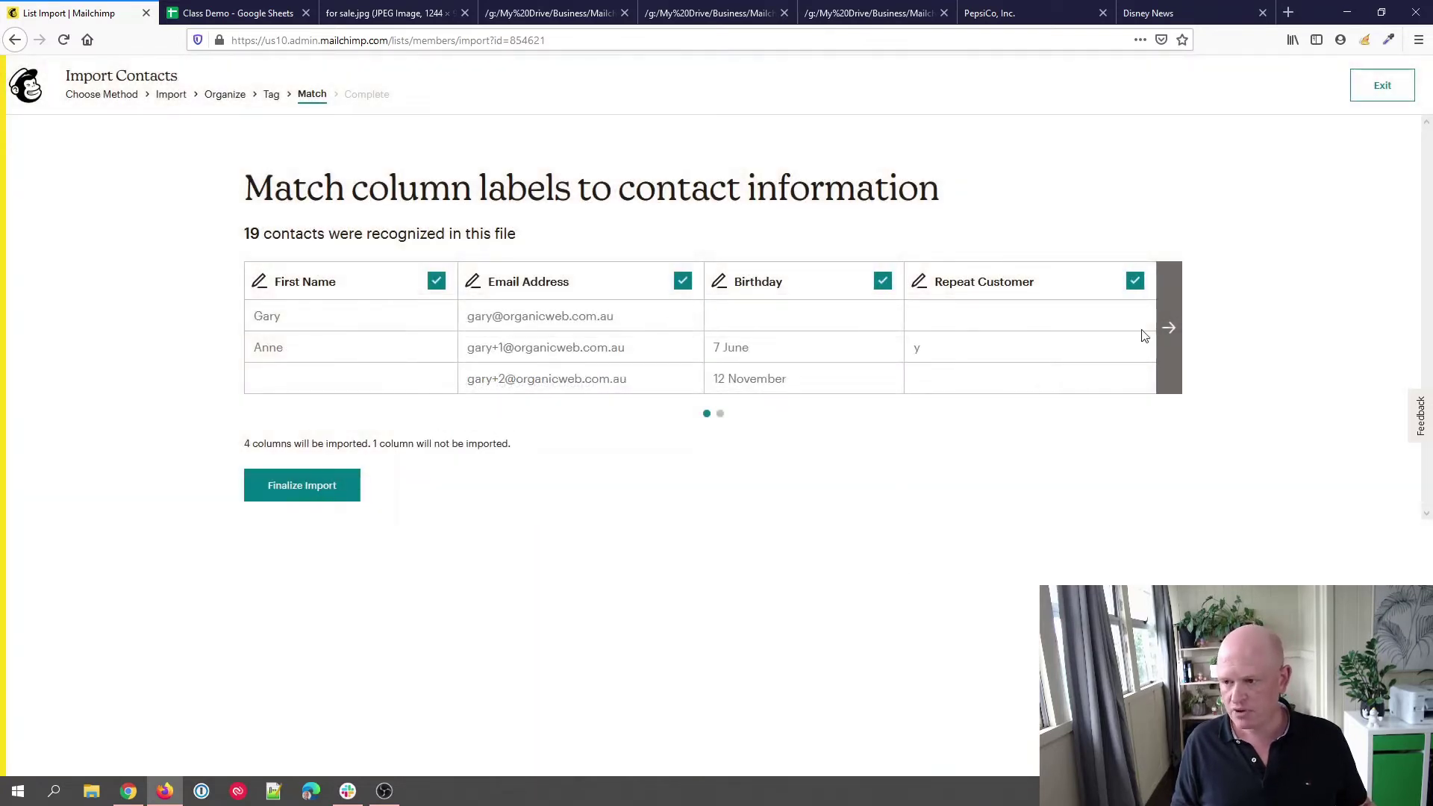
left_click(1168, 326)
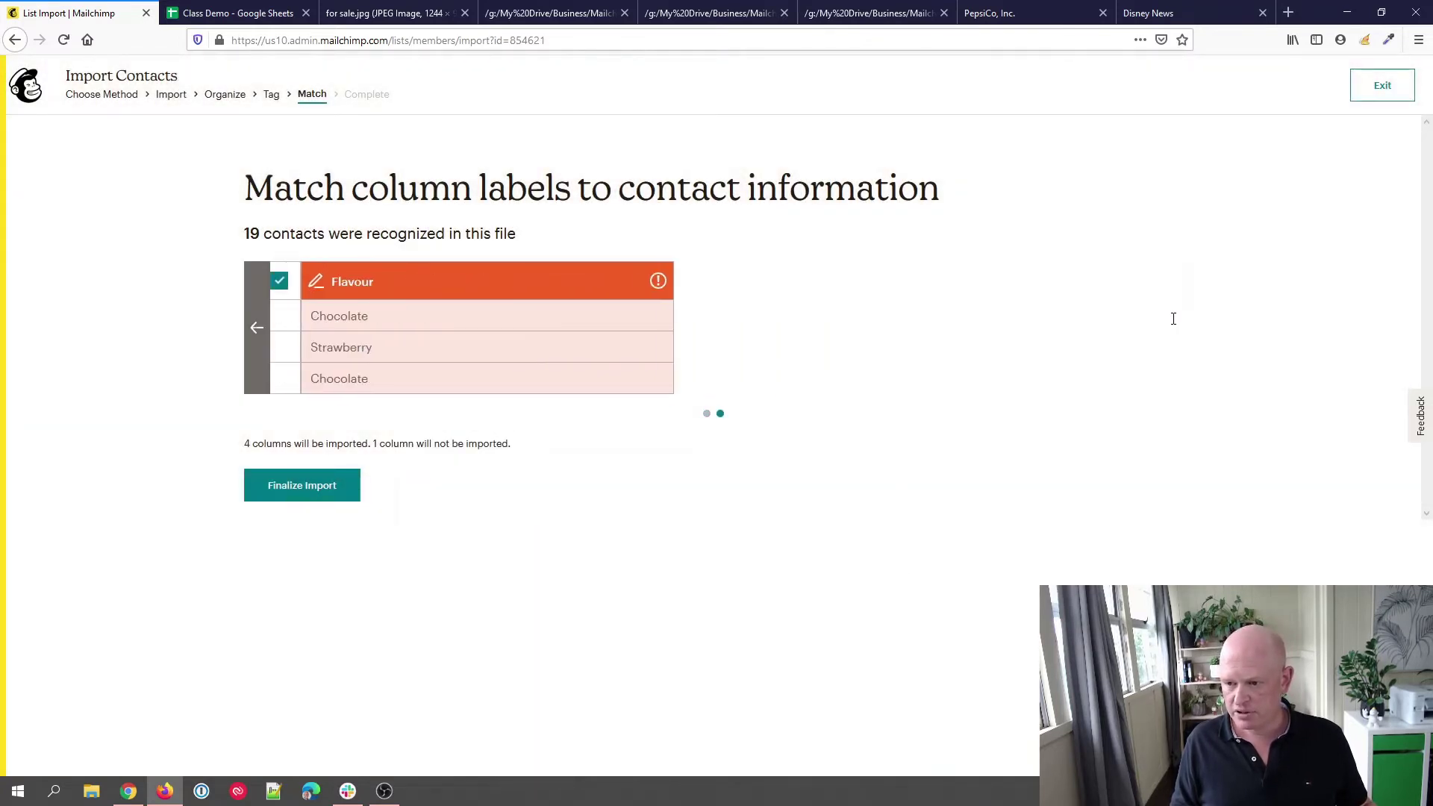
- Map the Flavour column to a new Text field labelled Flavour and move on to the import review
left_click(531, 279)
left_click(581, 417)
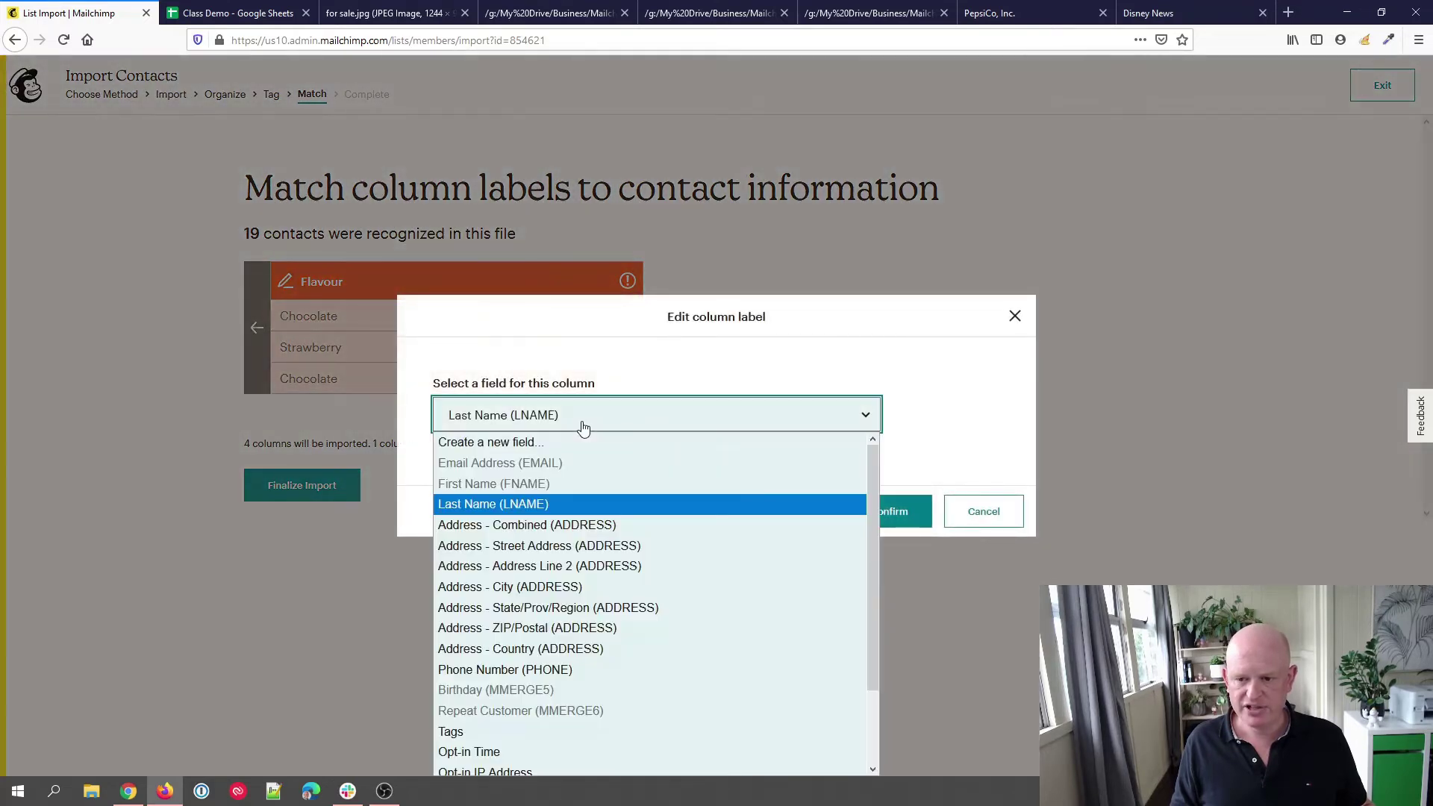
left_click(582, 443)
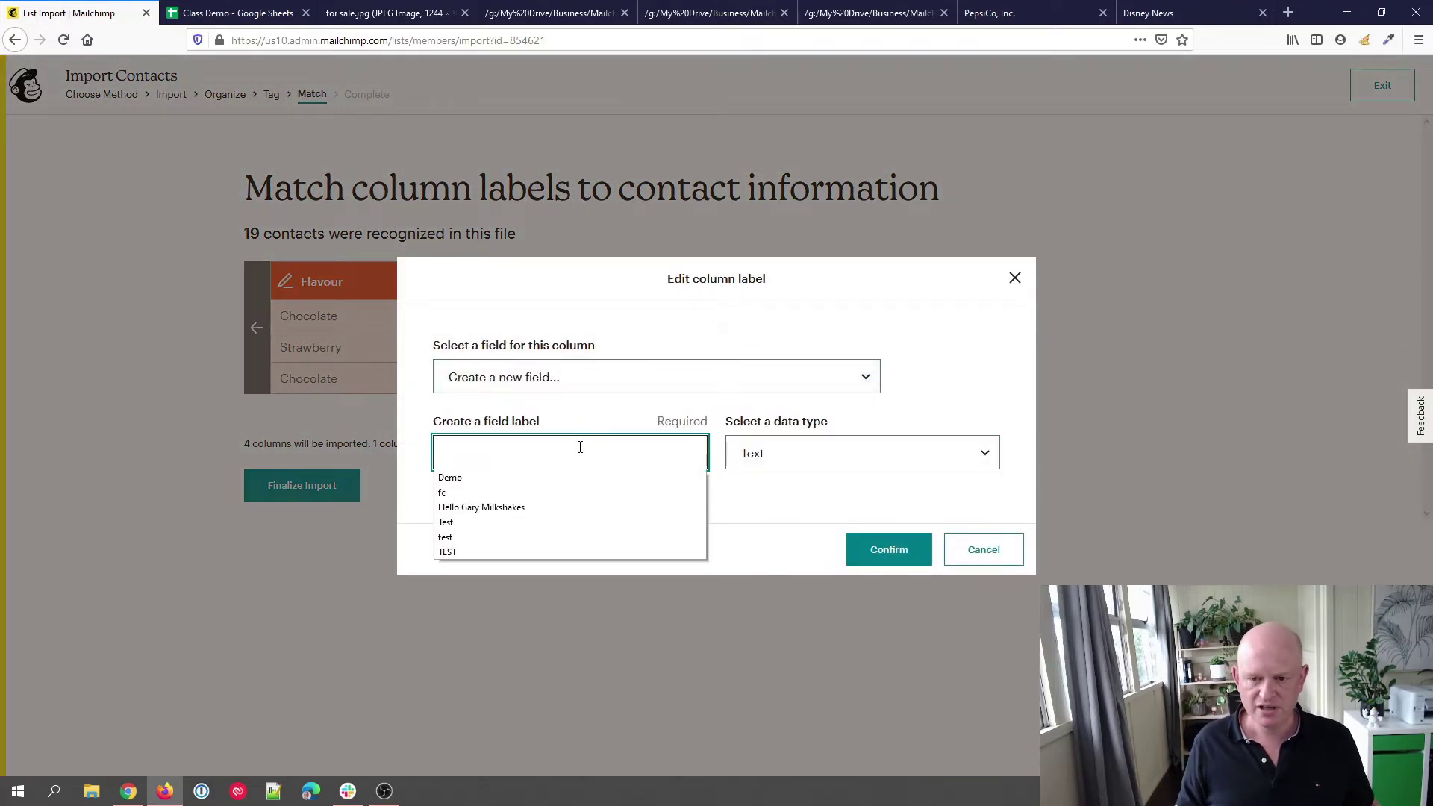
type("Flavour")
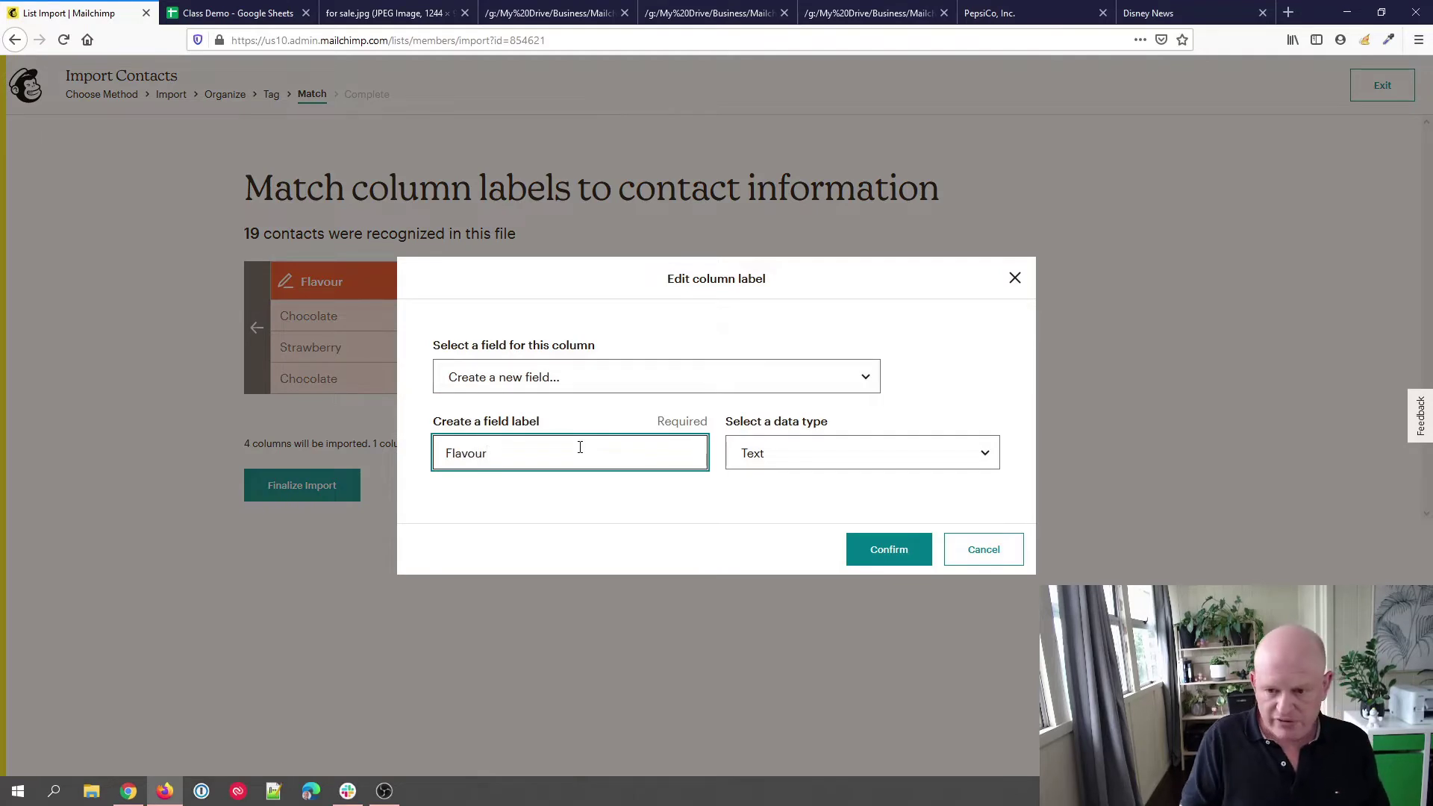
left_click(586, 496)
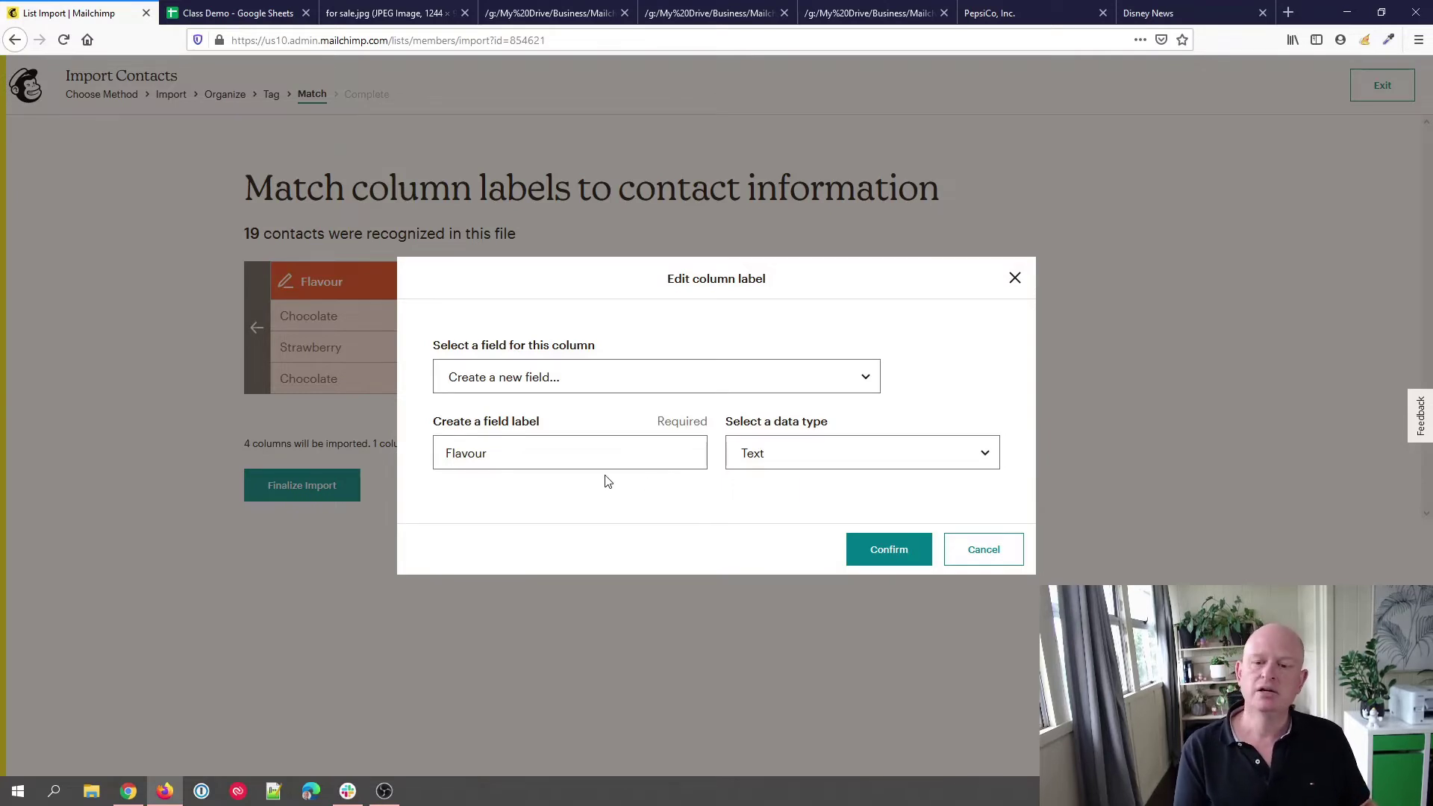
left_click(479, 456)
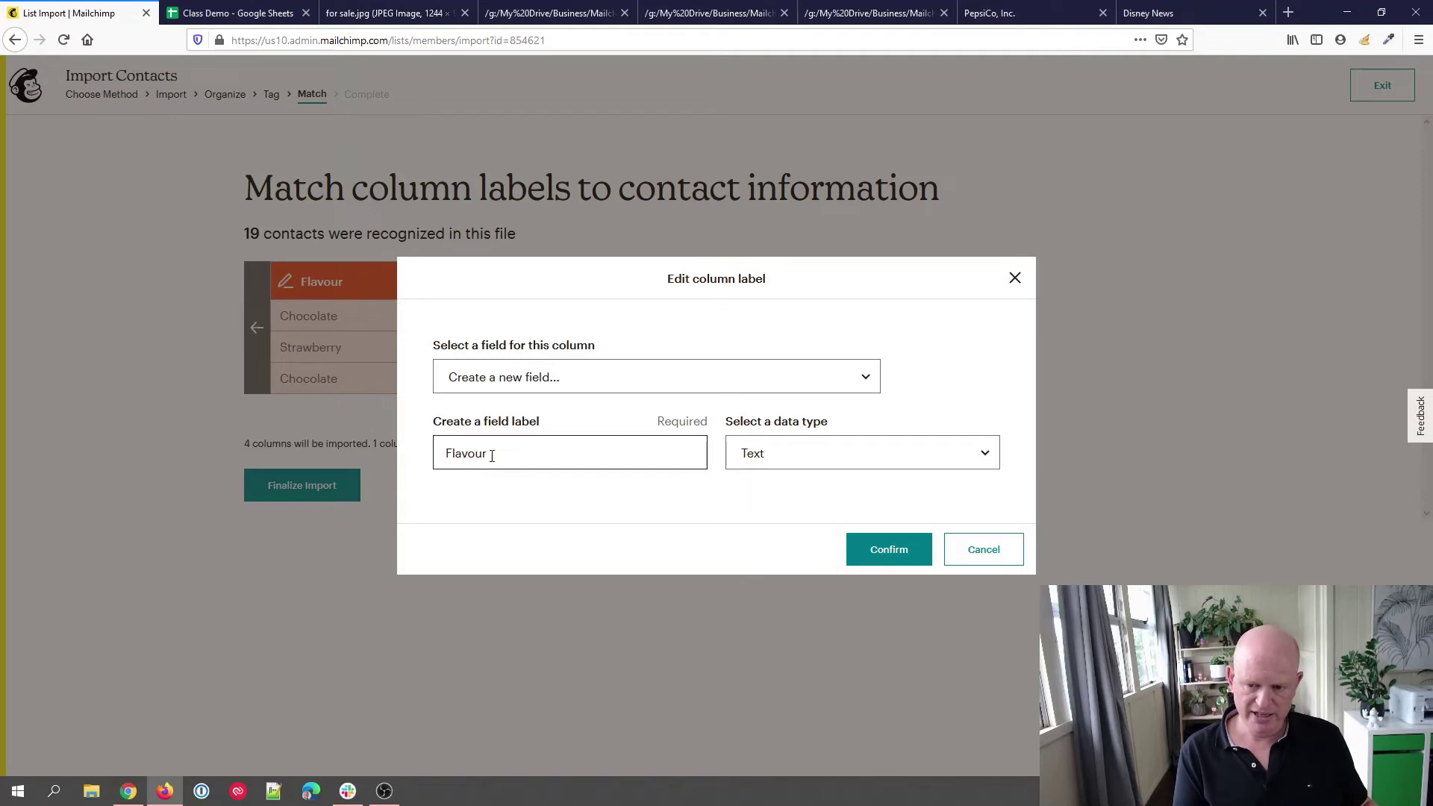
left_click(882, 553)
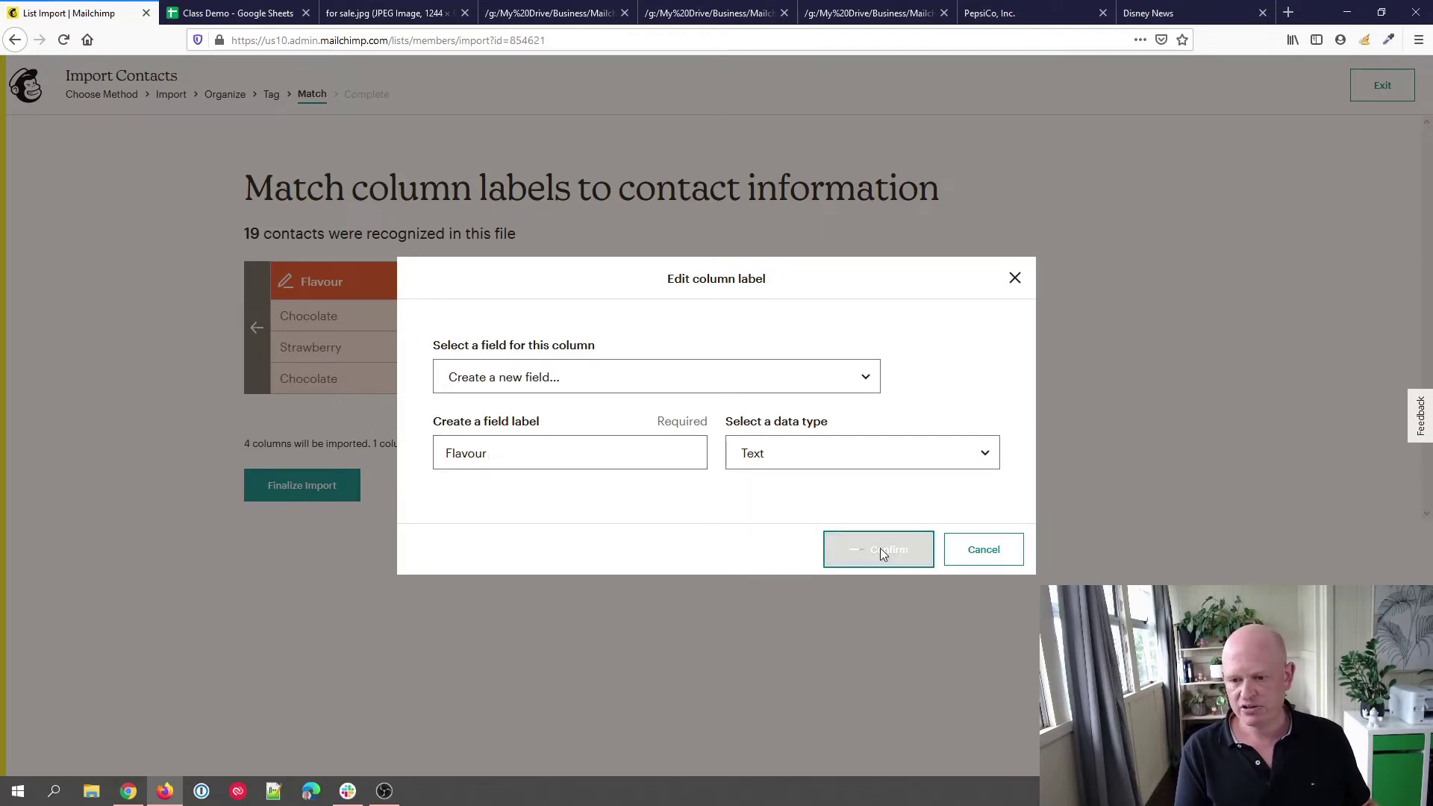
left_click(276, 493)
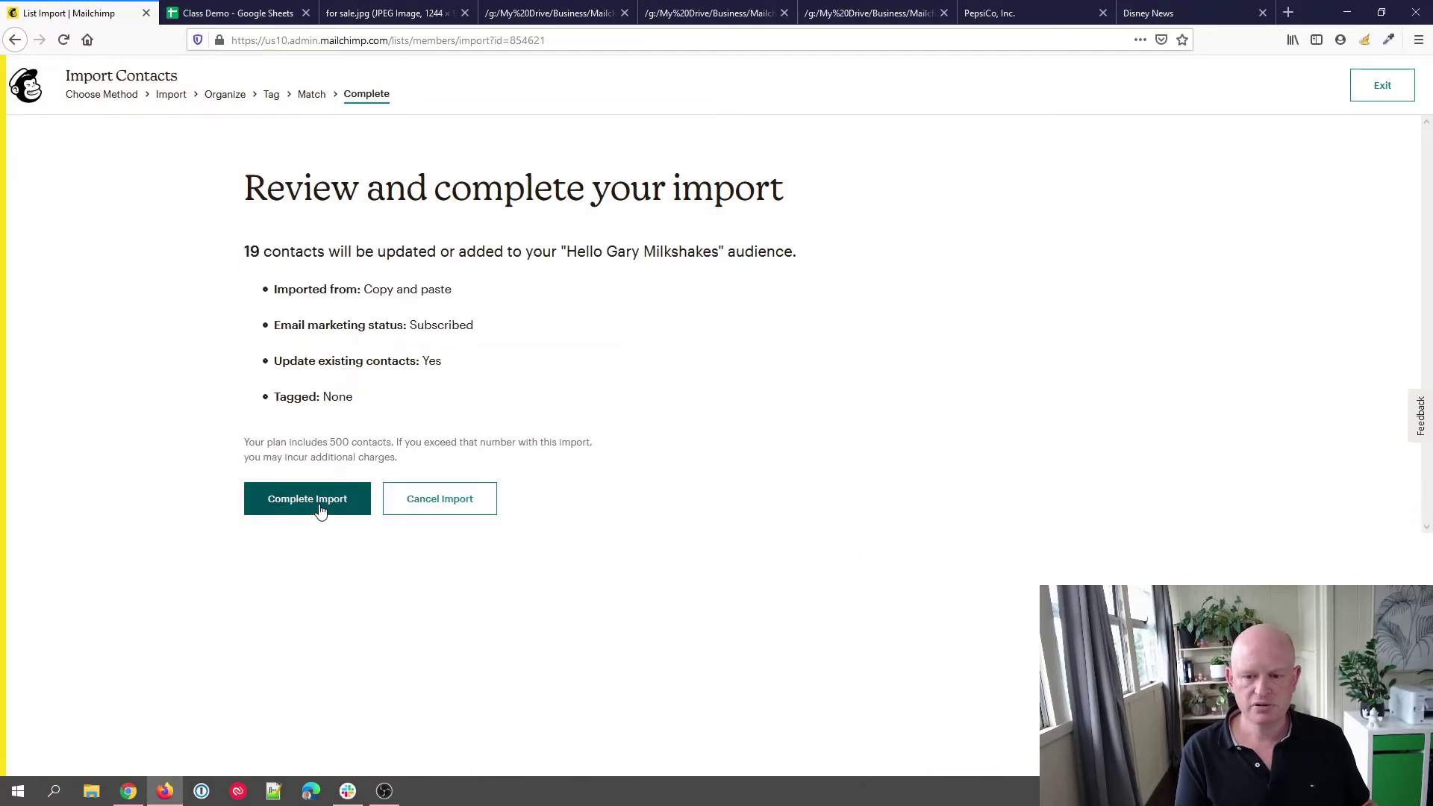
- Complete the import and view the 19 contacts with their Birthday, Repeat Customer and Flavour values
left_click(319, 505)
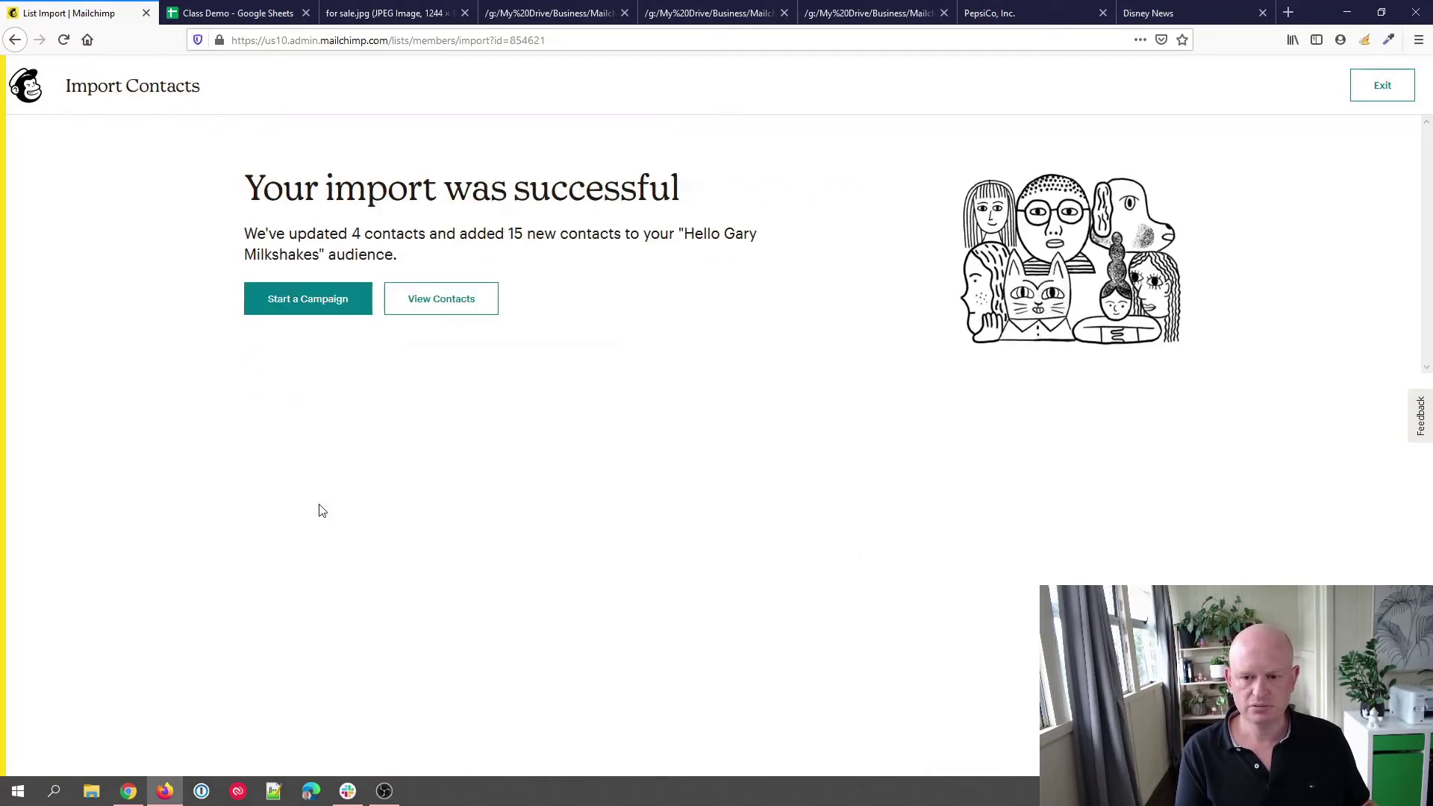
left_click(422, 305)
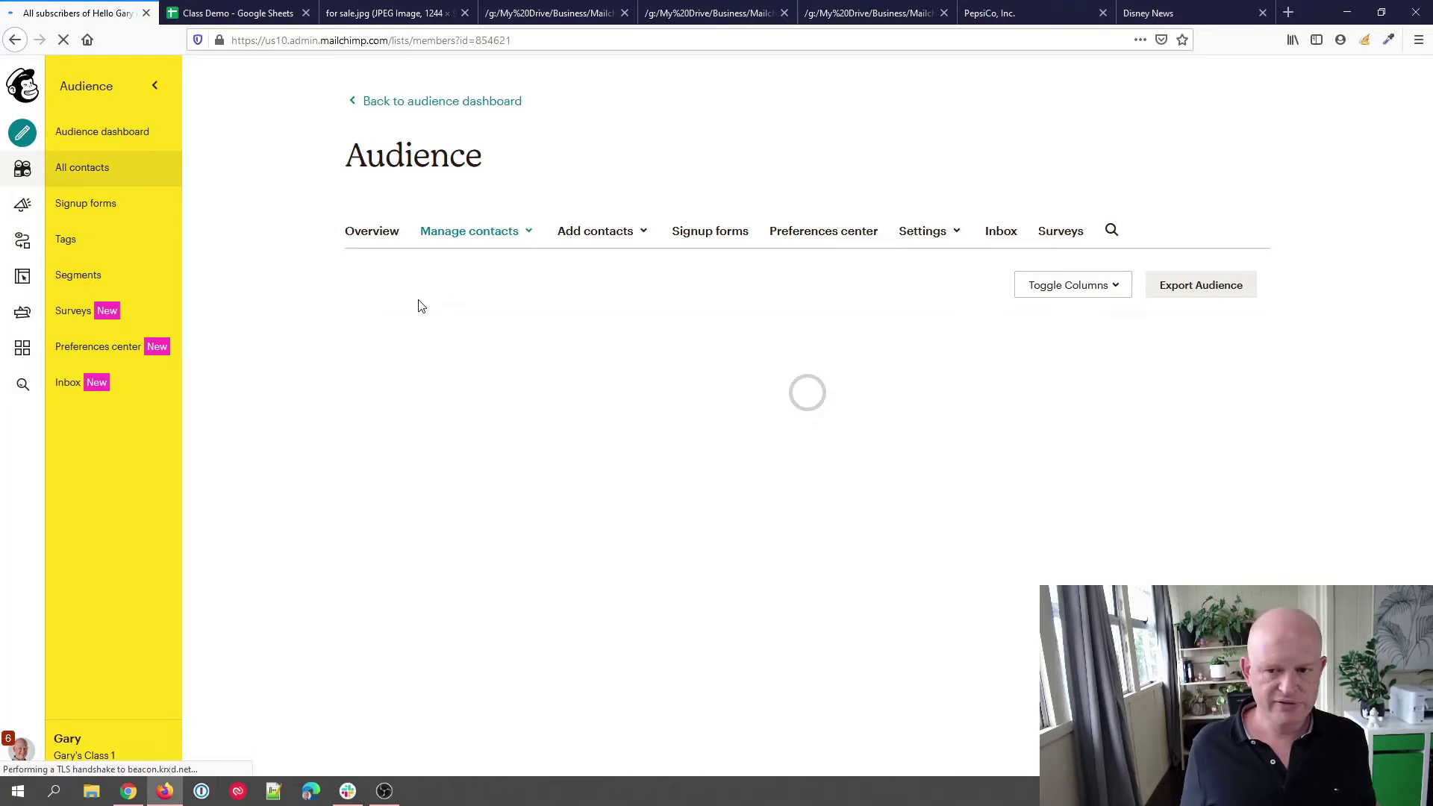
scroll(637, 361, "down", 5)
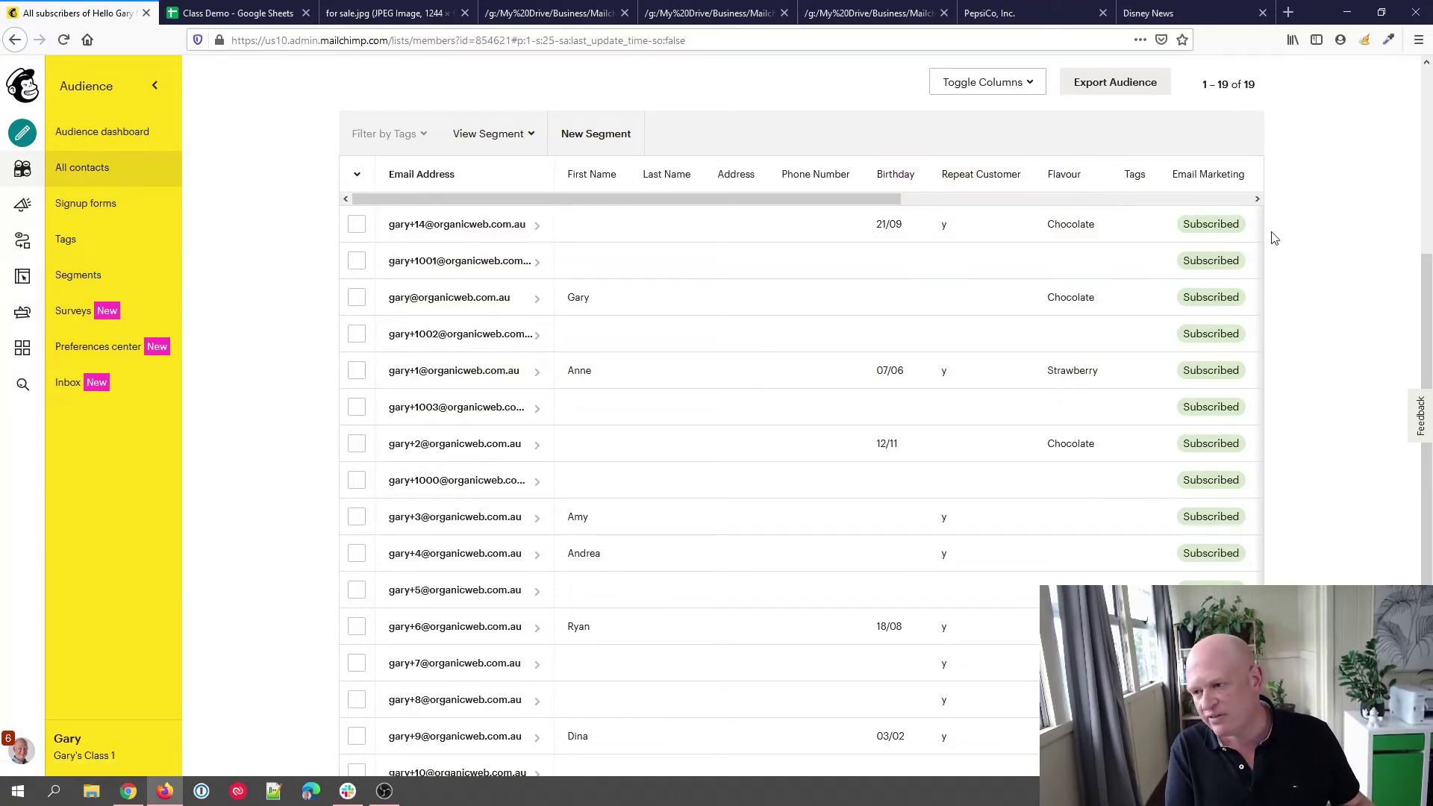
left_click_drag(800, 199, 512, 214)
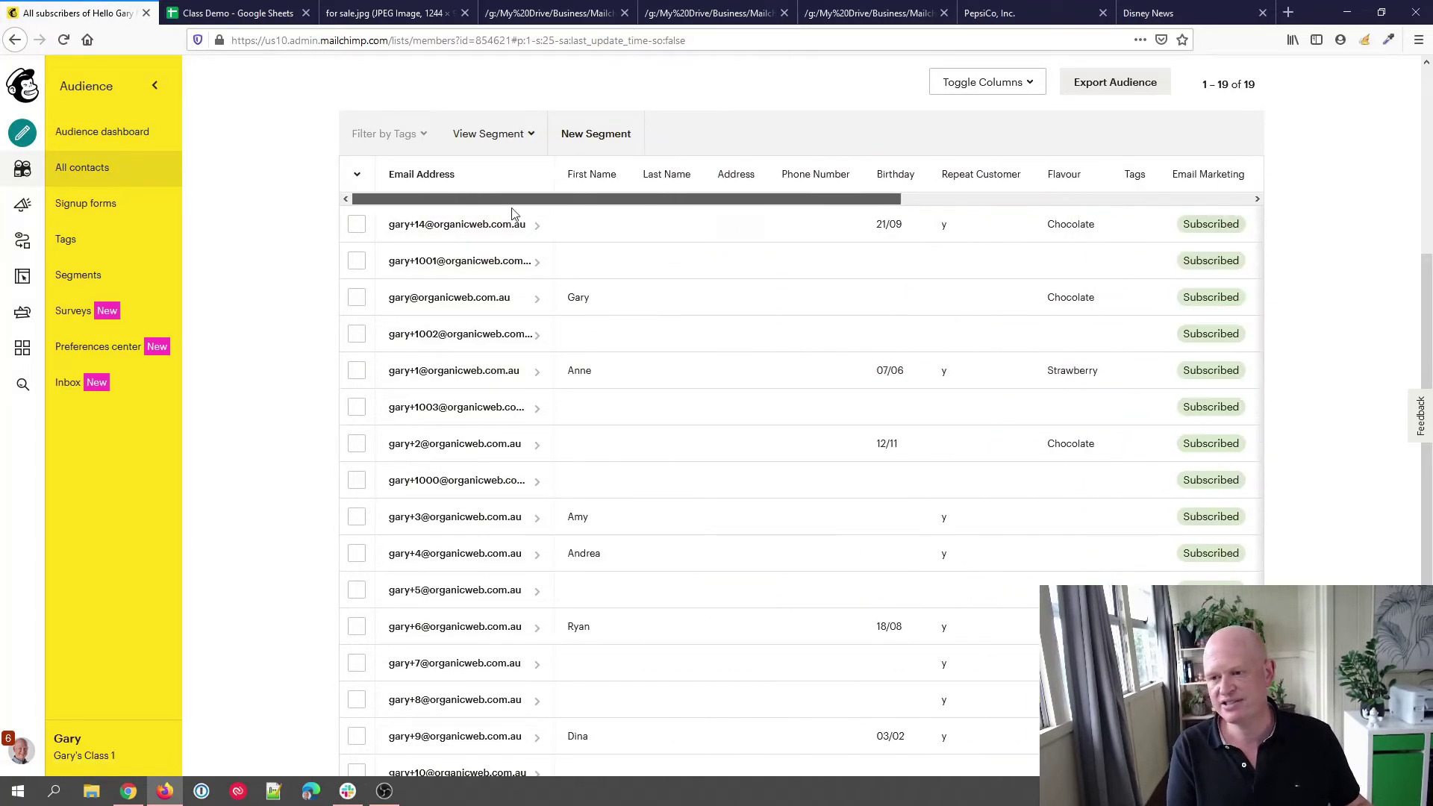
scroll(1347, 217, "up", 2)
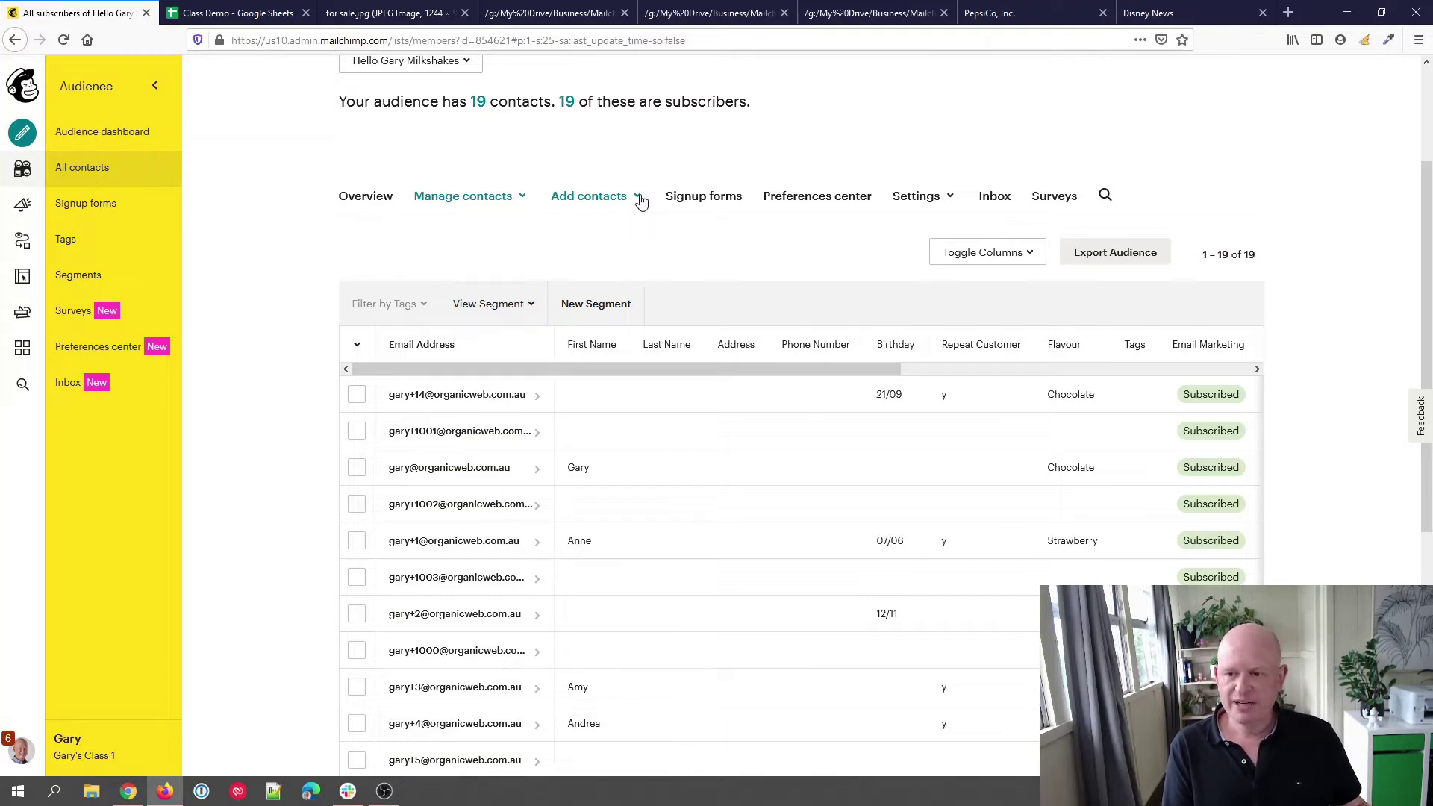
- Check the Add a subscriber form for Birthday, Repeat Customer and Flavour fields, then return to the audience dashboard
left_click(639, 199)
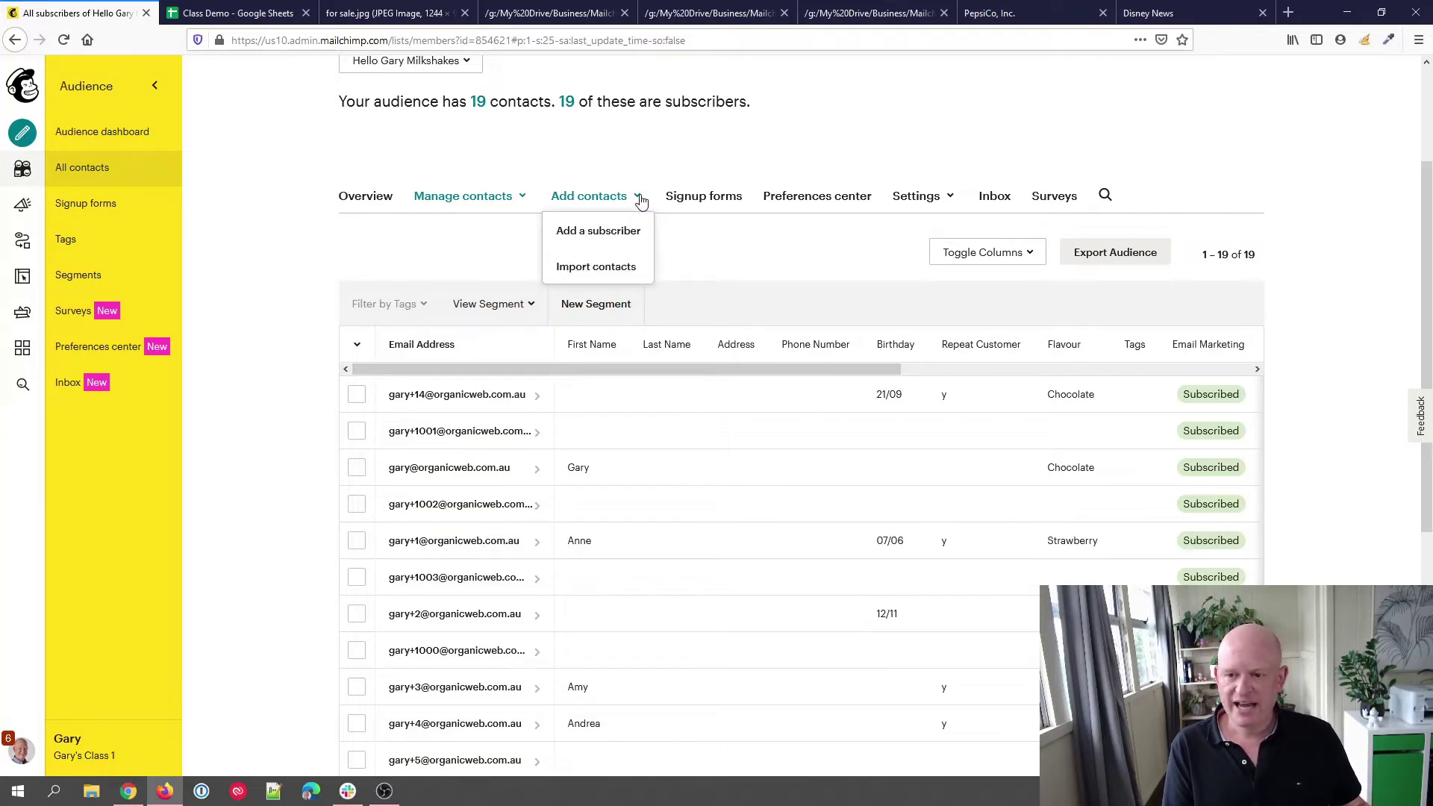
left_click(619, 232)
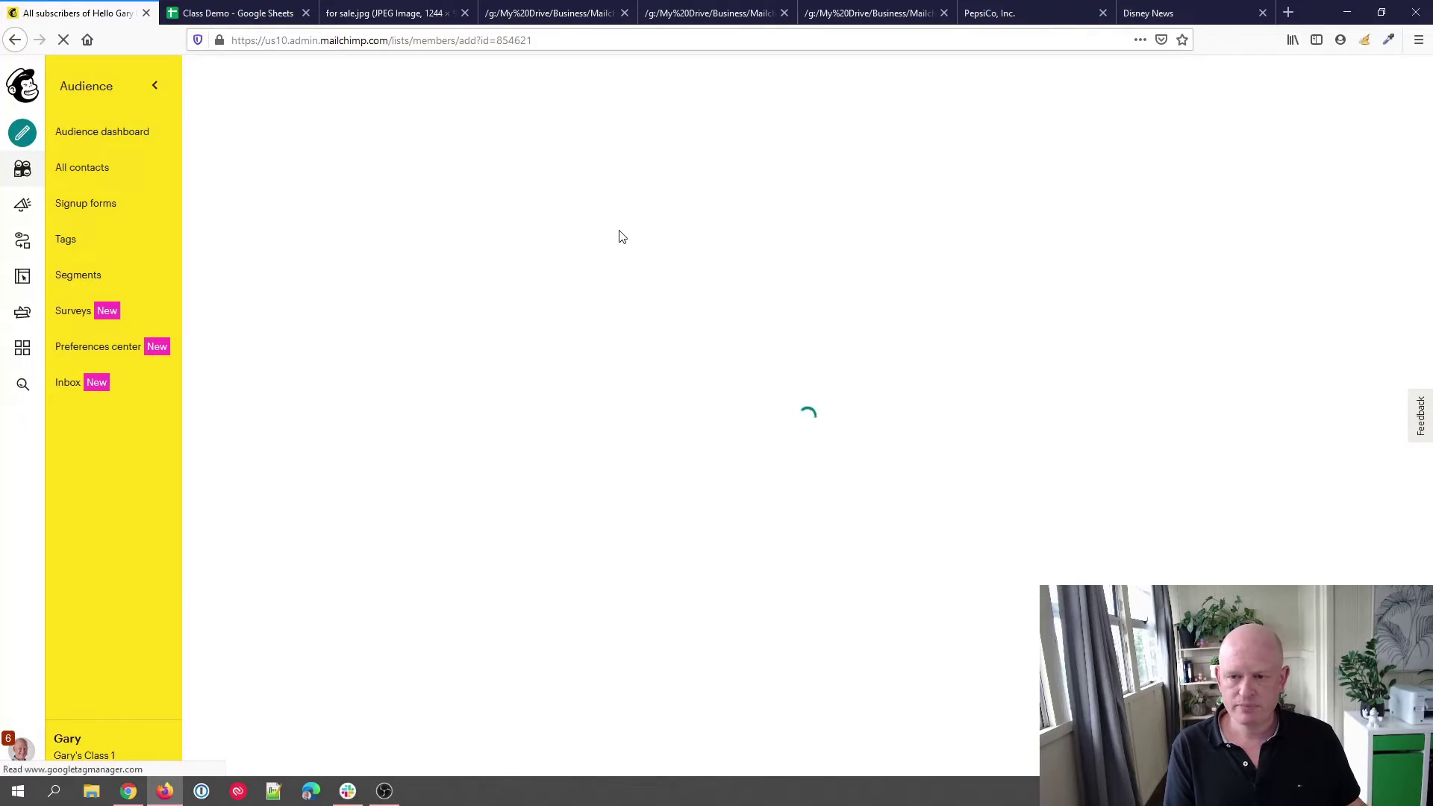
scroll(540, 356, "down", 3)
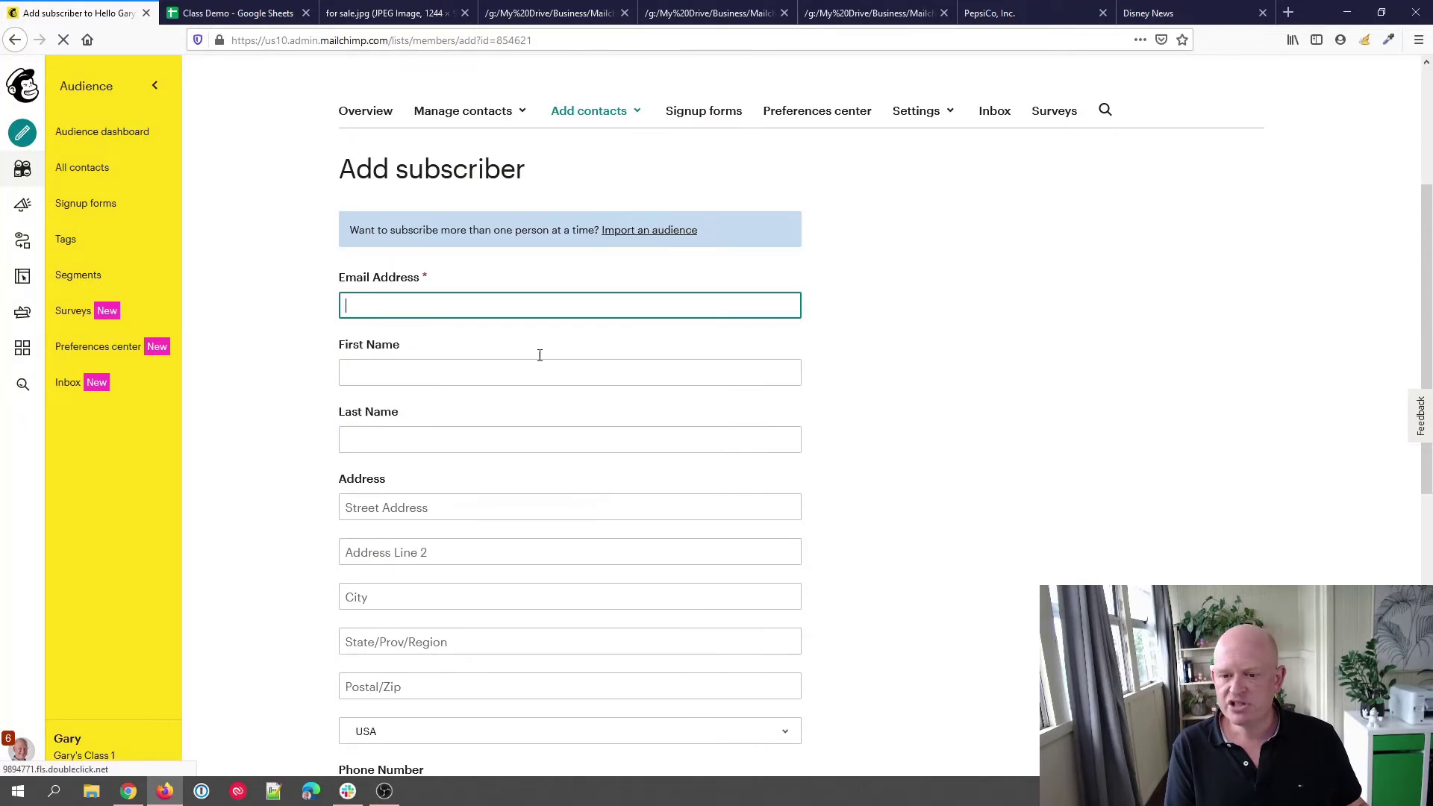
scroll(601, 395, "down", 8)
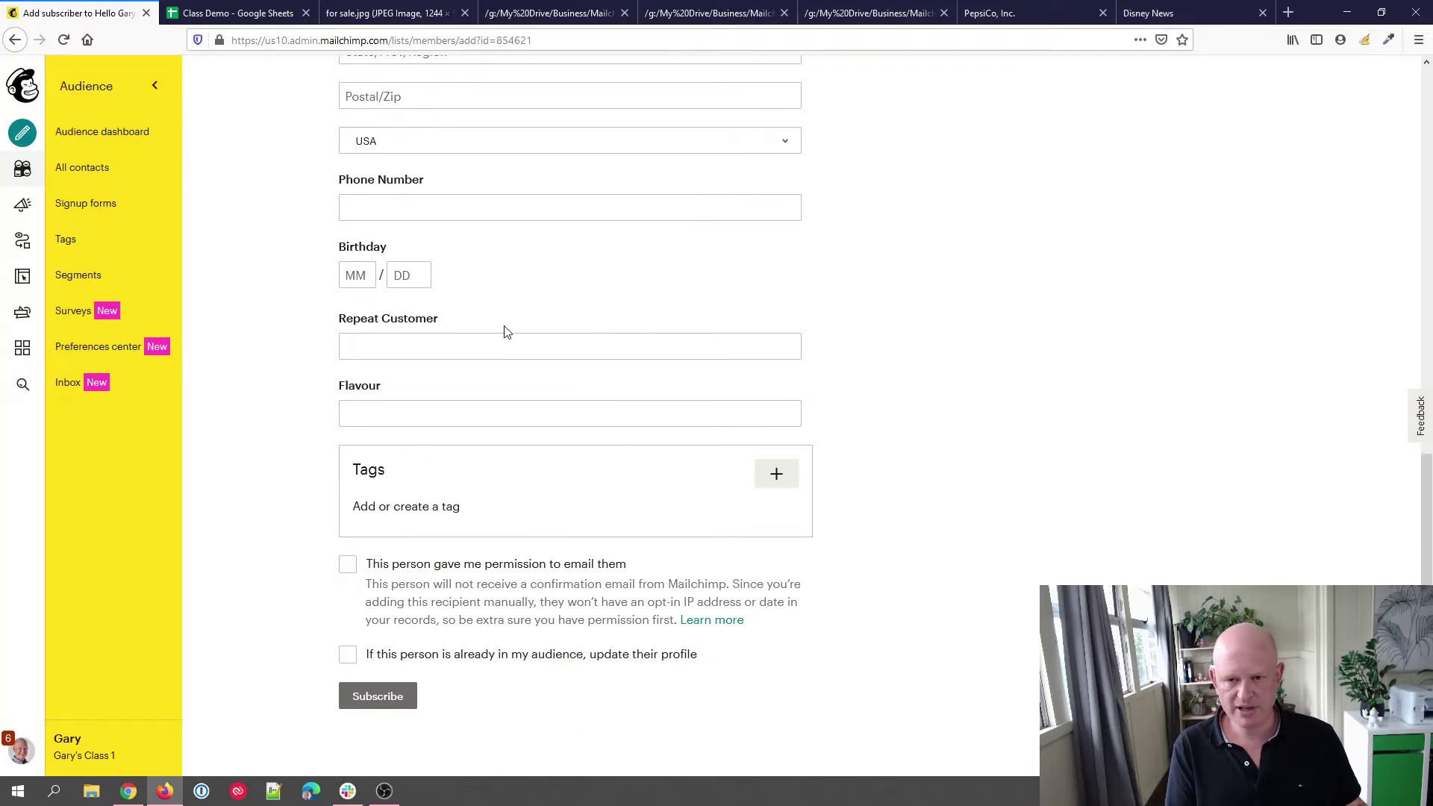
scroll(506, 331, "up", 10)
left_click(432, 110)
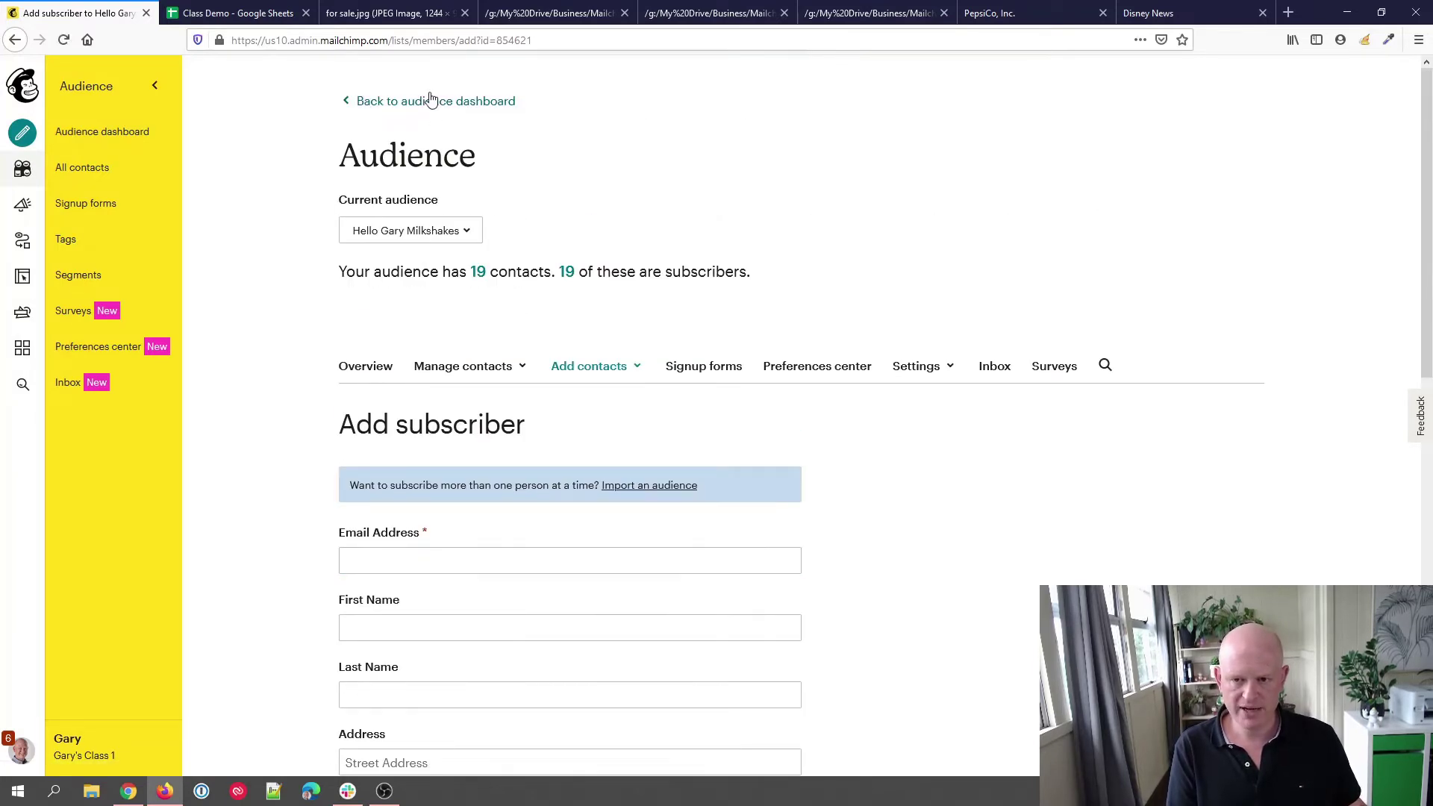
left_click(431, 101)
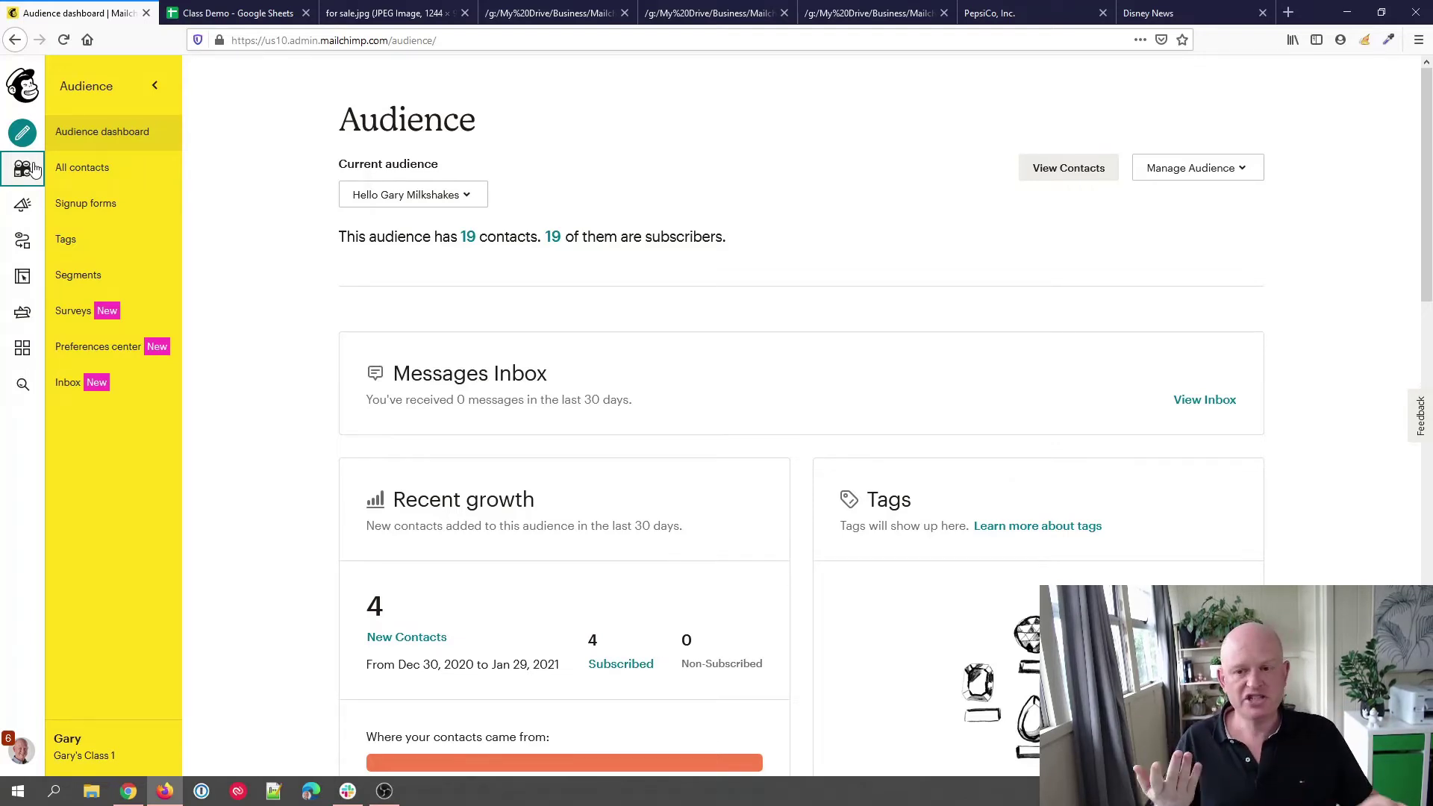
- Open the Hello Gary Milkshakes contacts table and scroll across its imported columns
left_click(1045, 170)
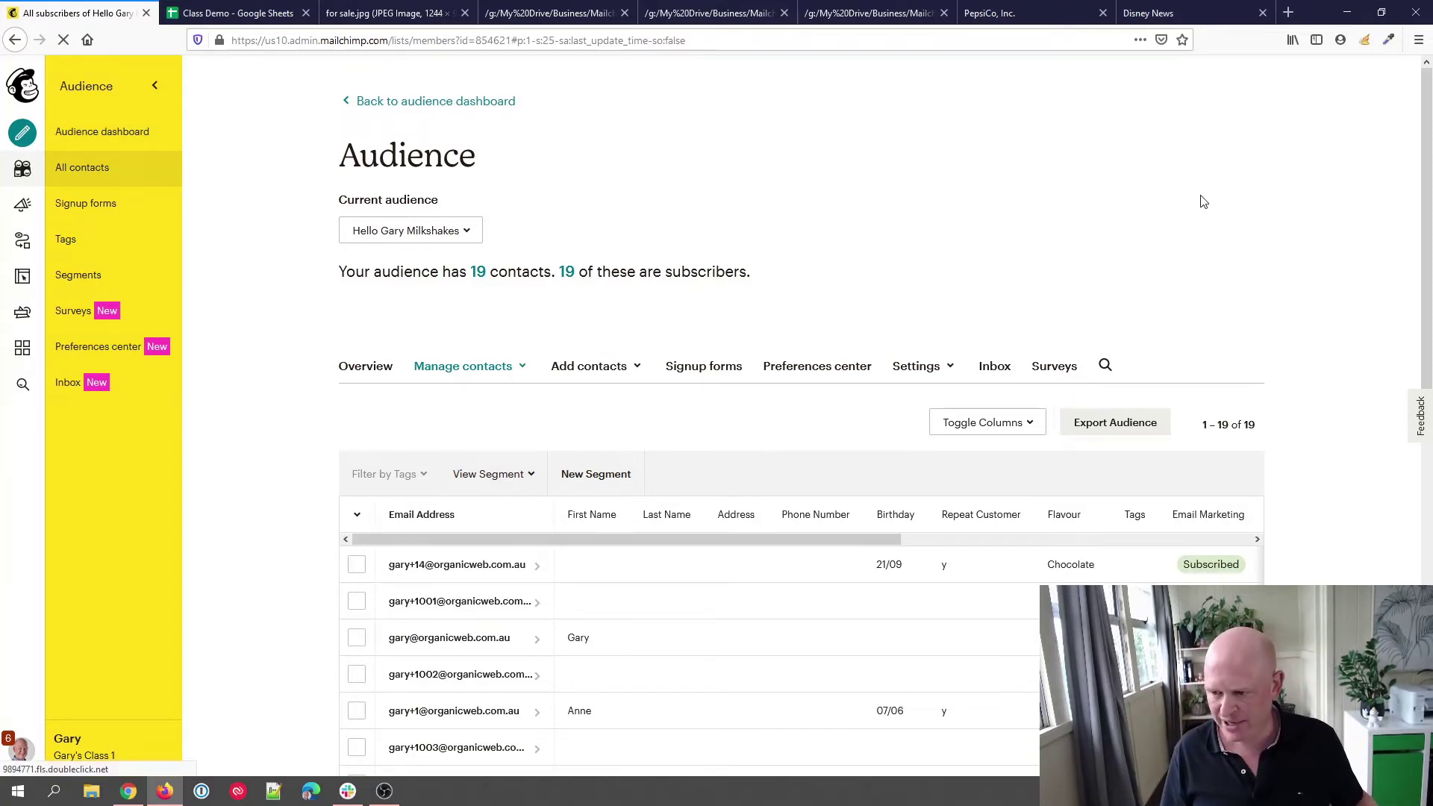
scroll(1345, 354, "down", 2)
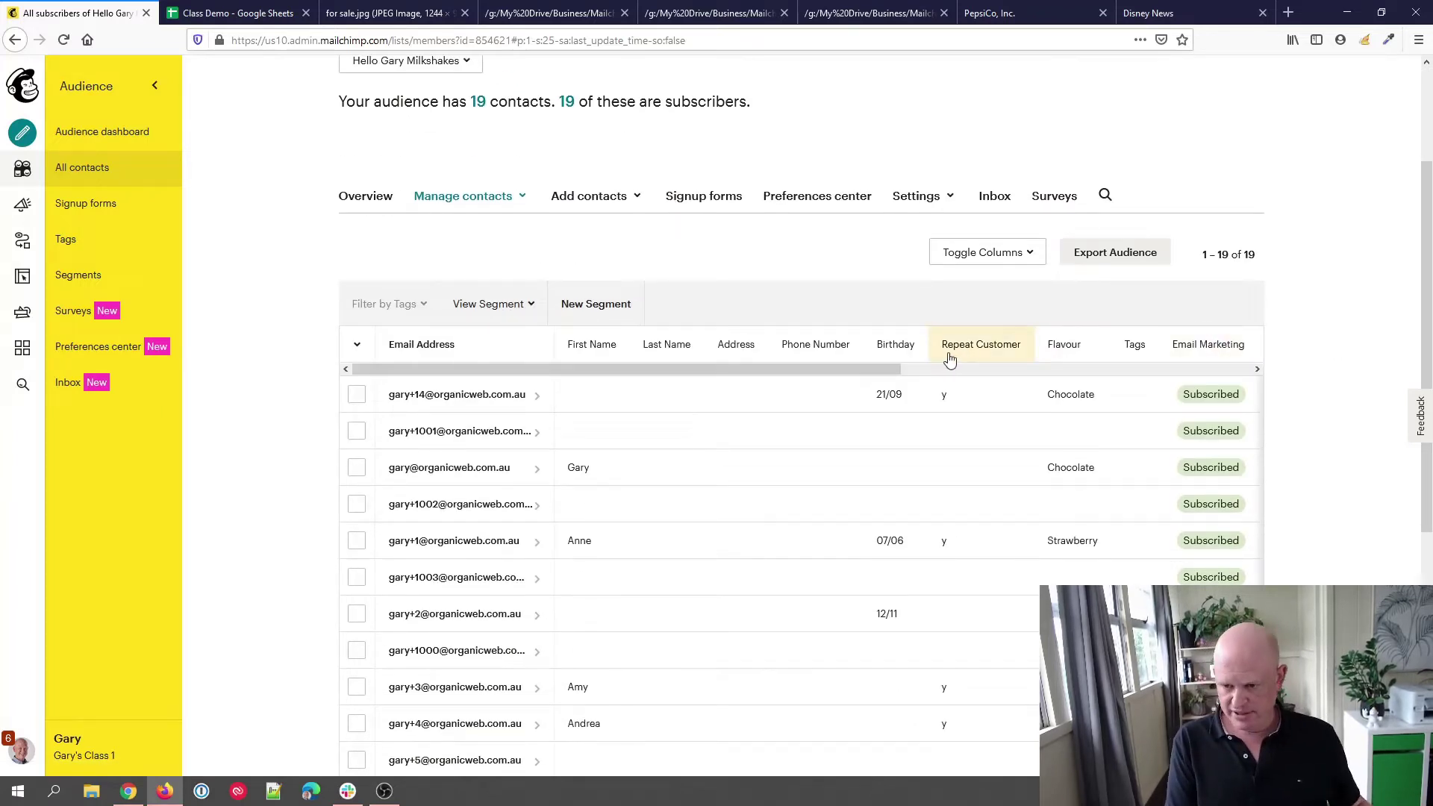
left_click_drag(873, 371, 651, 366)
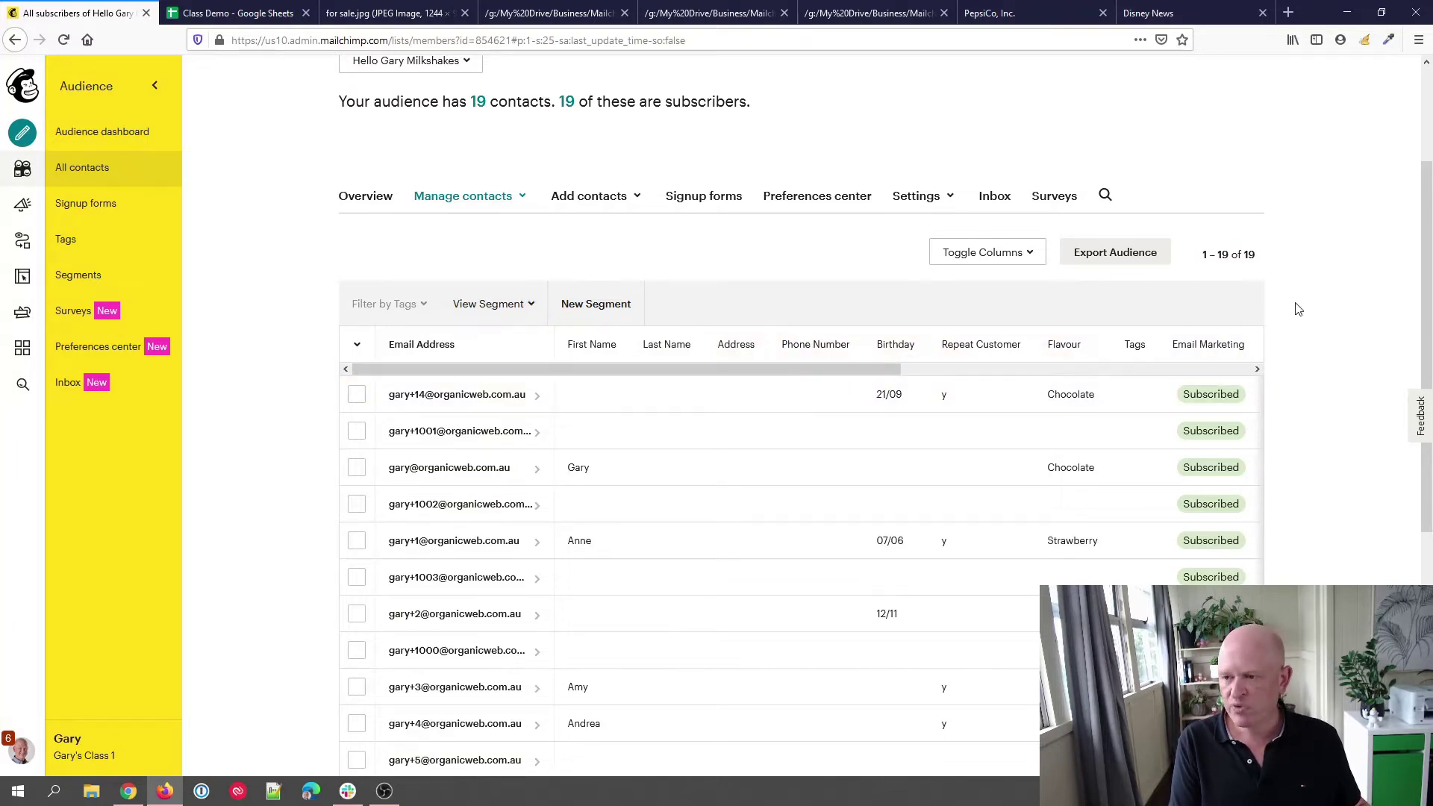
- Open and close the audience Settings dropdown twice without changing anything
left_click(960, 211)
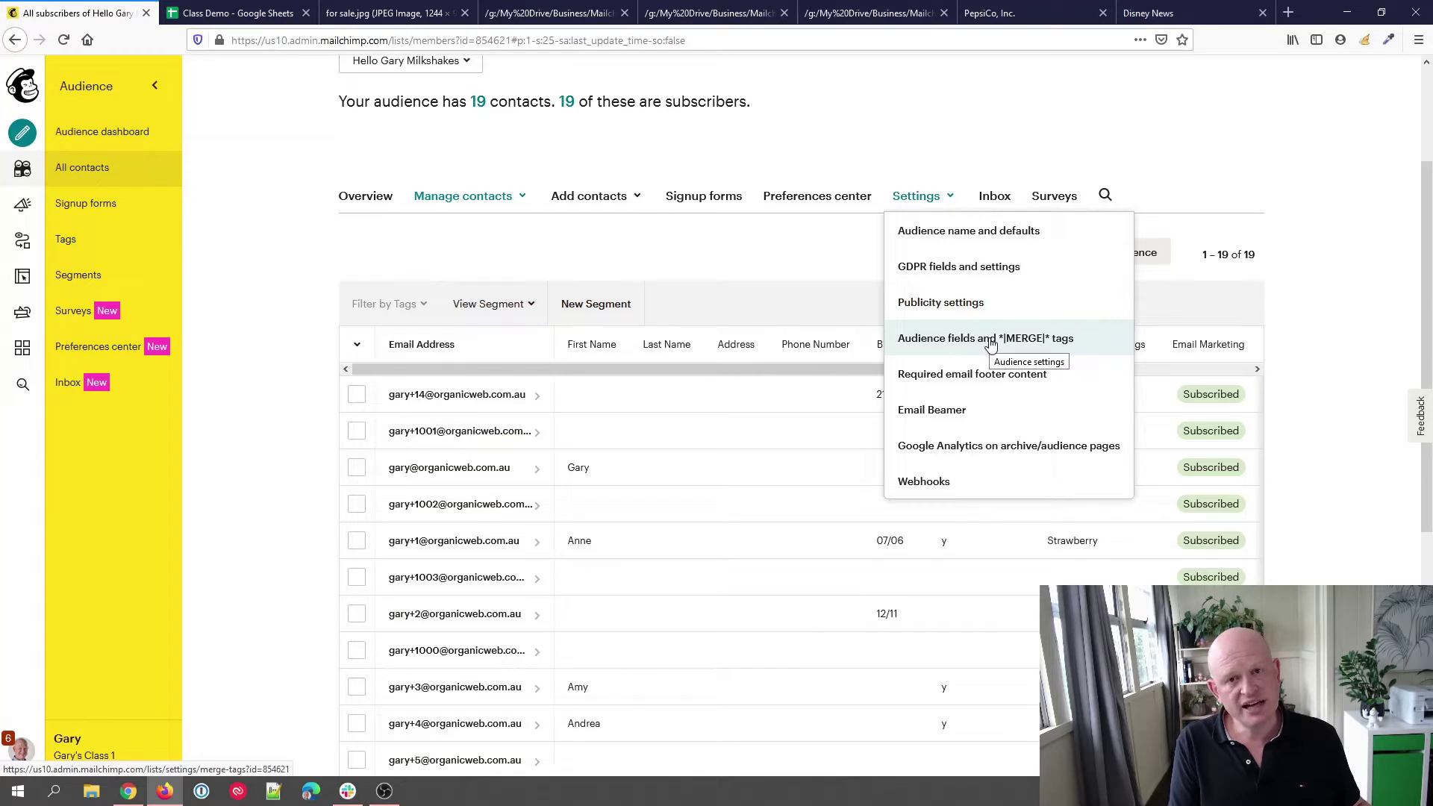
left_click(1338, 288)
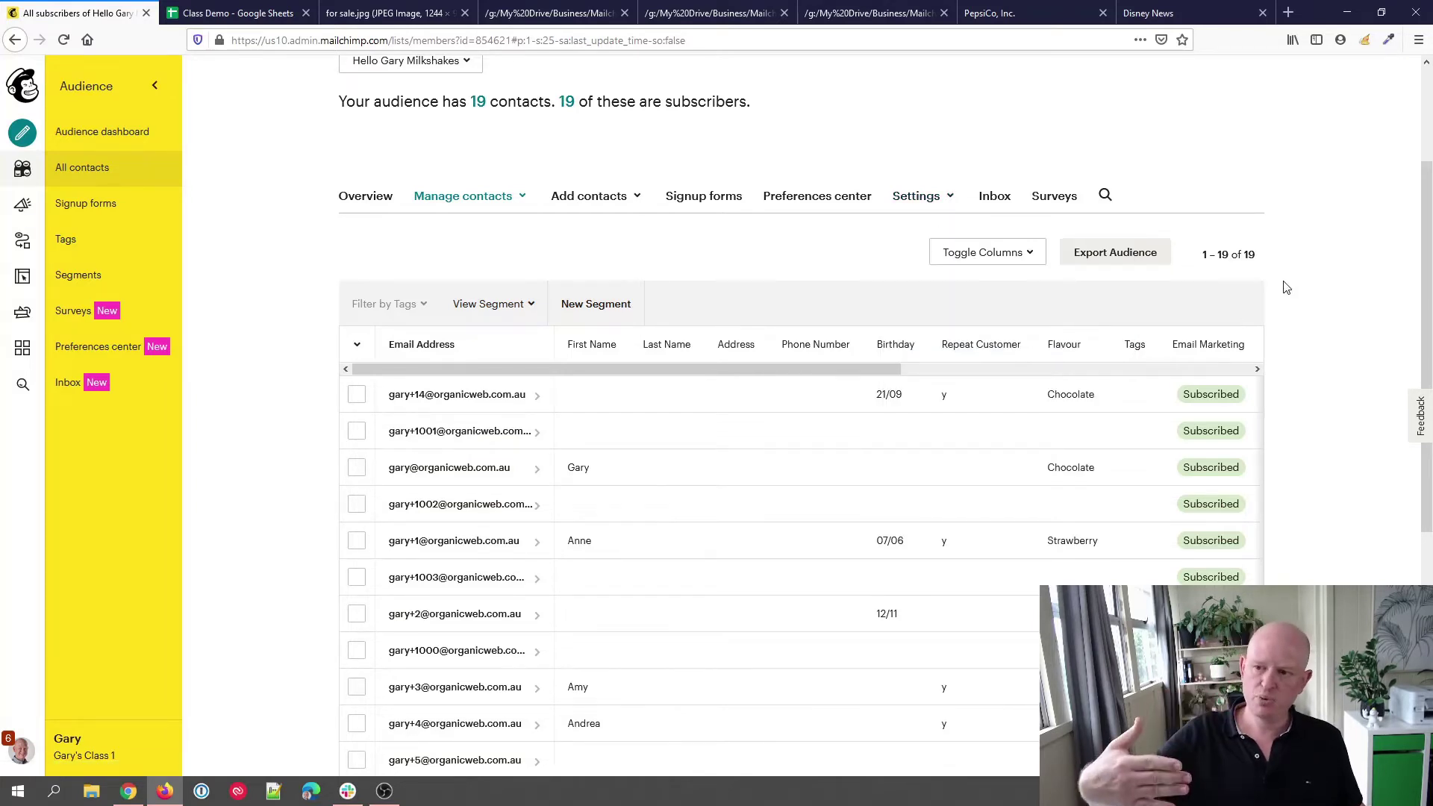
left_click(939, 199)
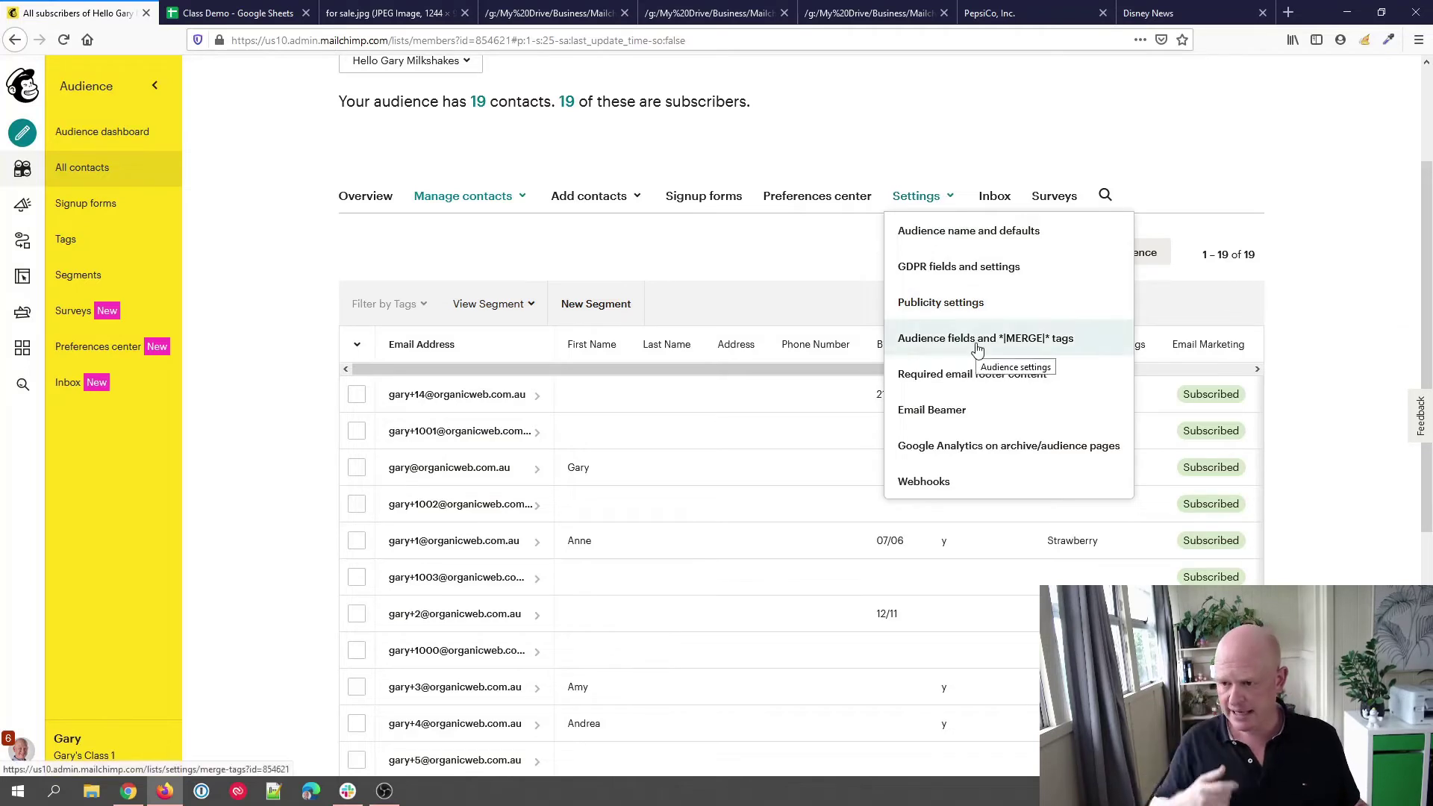
left_click(1307, 296)
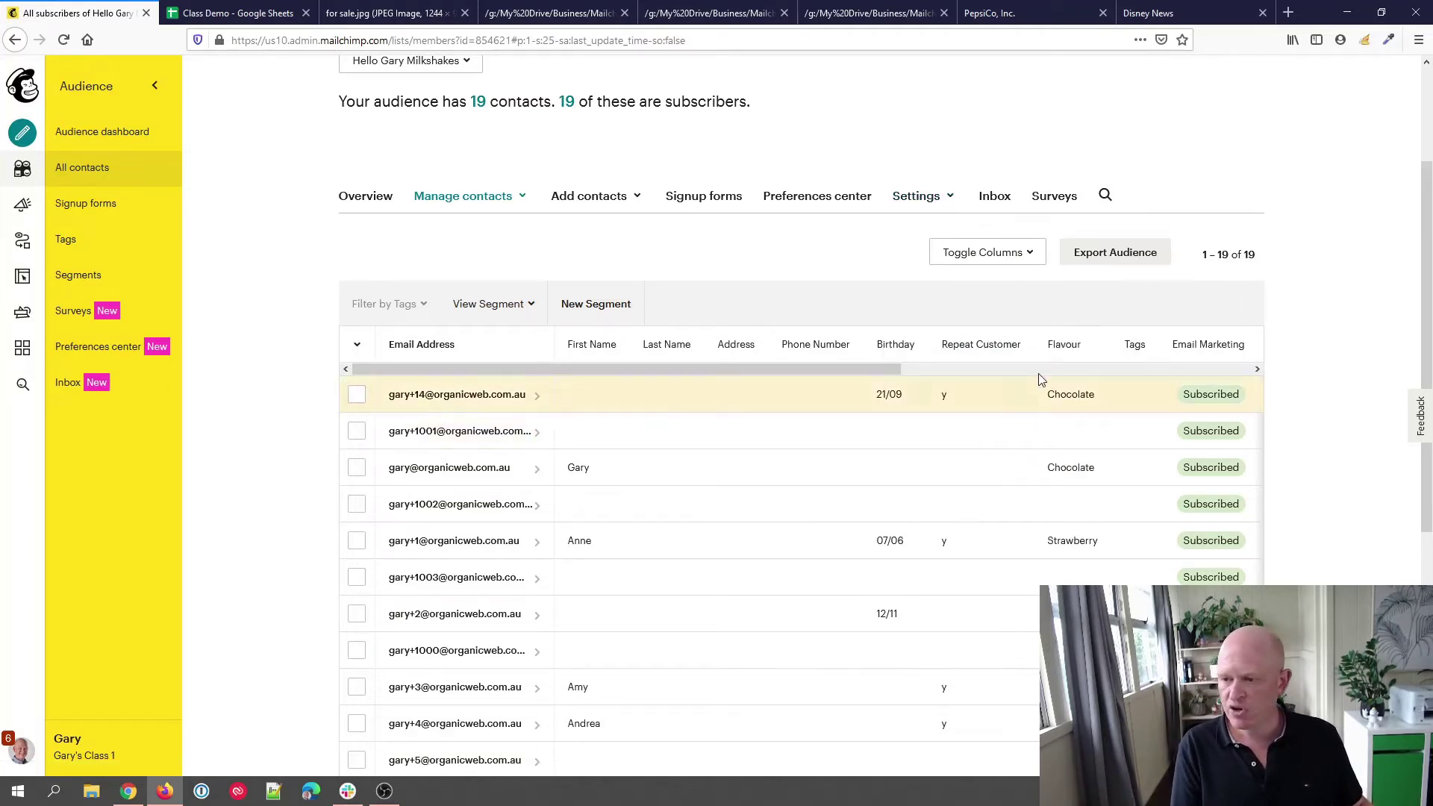
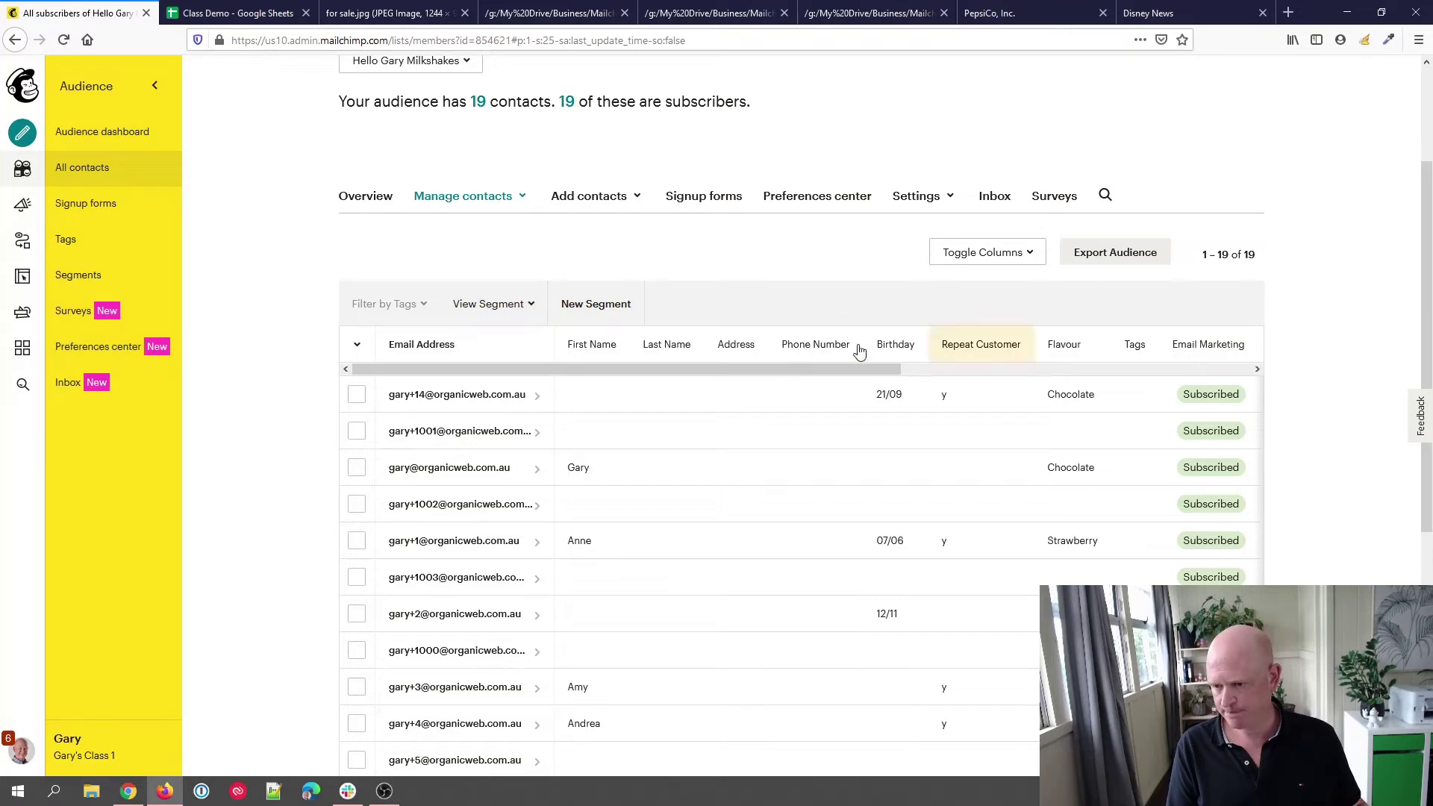
- Tag the first contact with a newly created 'Australia' tag and return to the contact list
left_click_drag(822, 370, 991, 380)
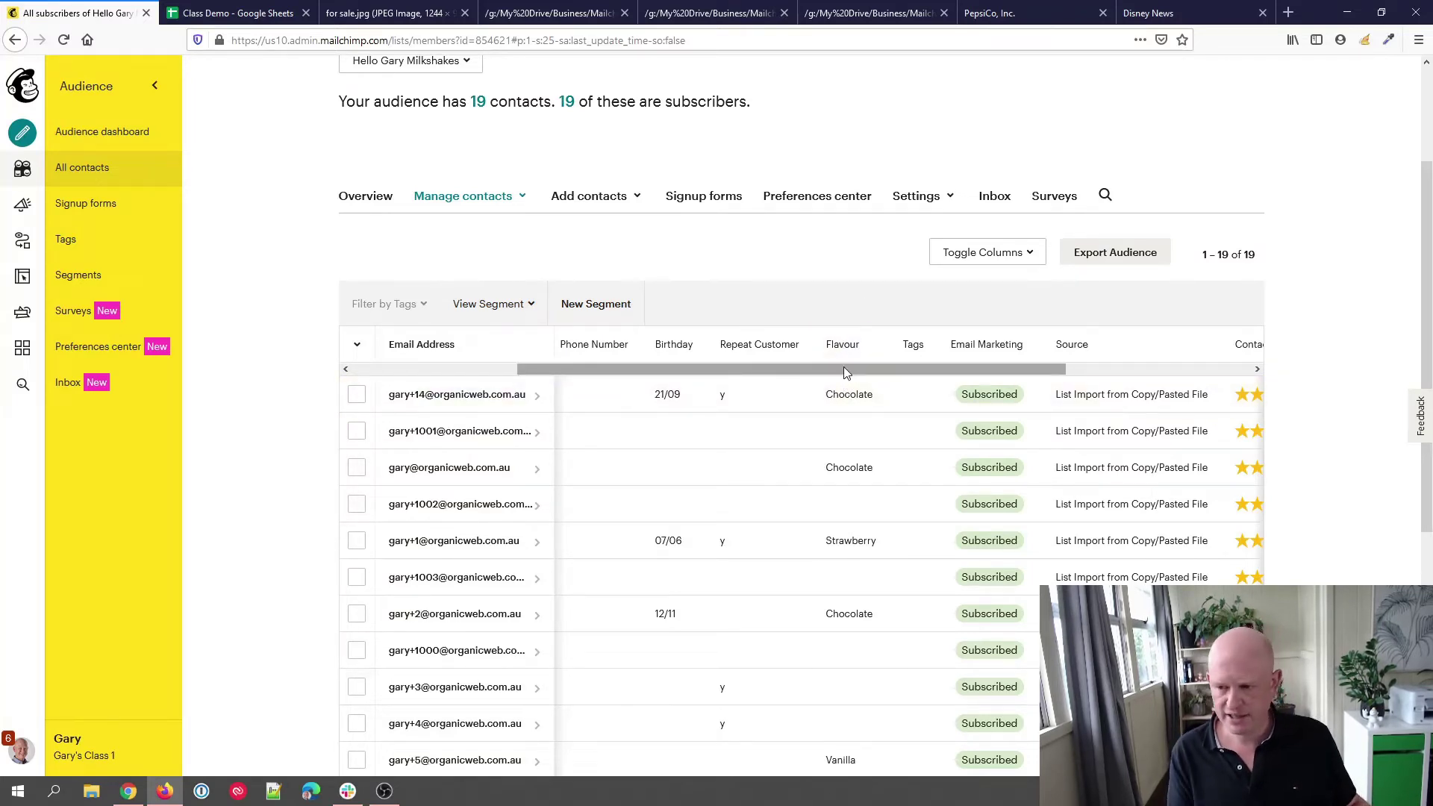
left_click(478, 407)
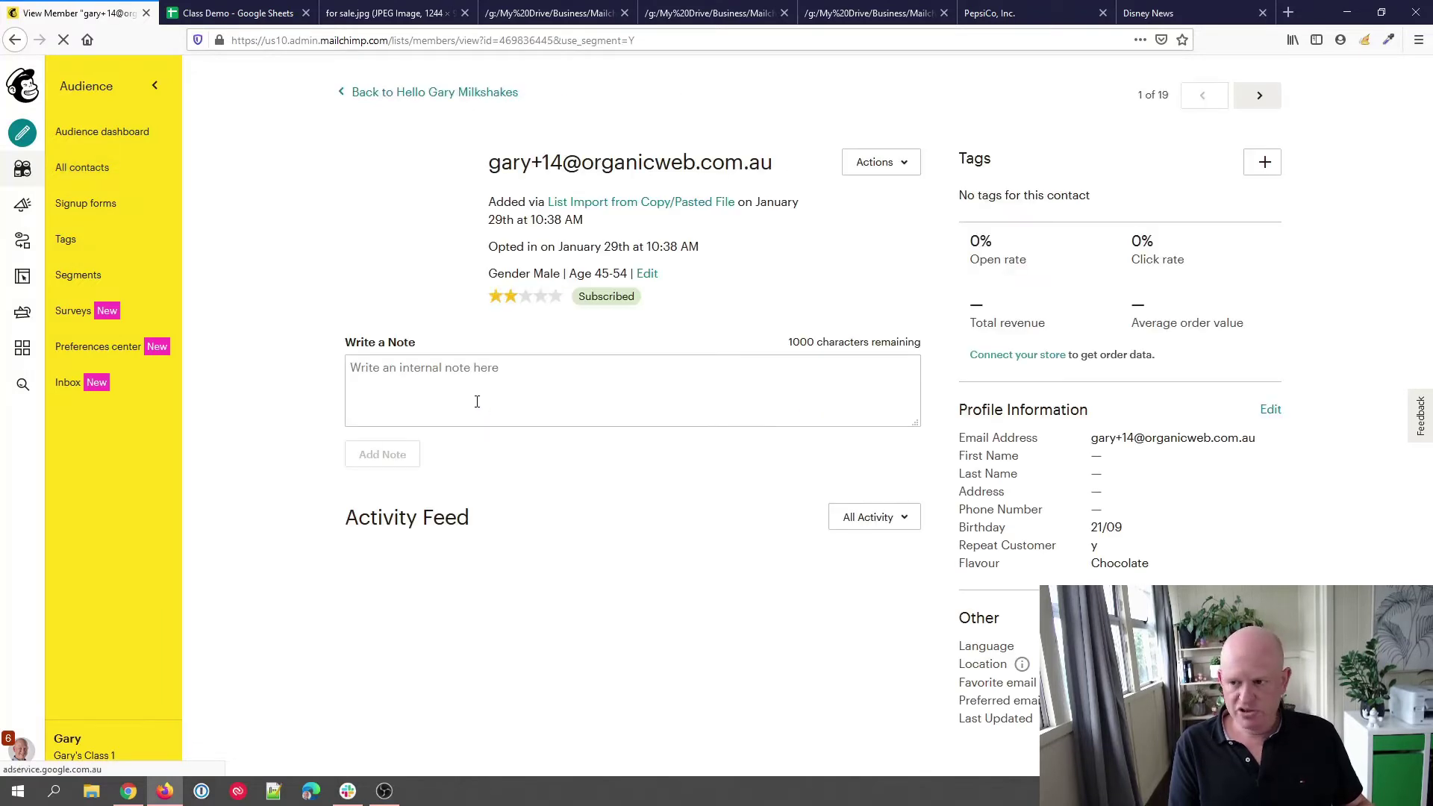
left_click(1265, 165)
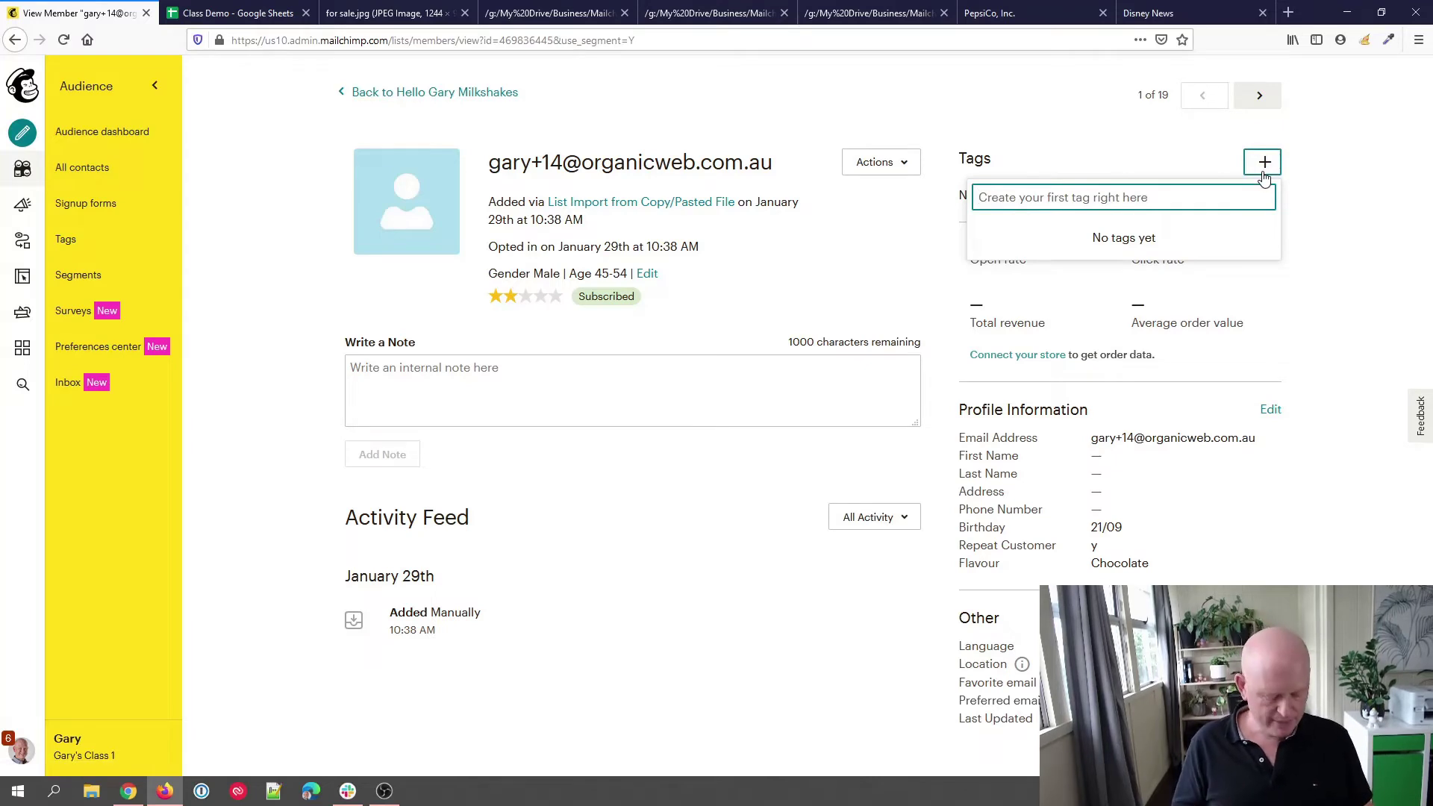
type("Australia")
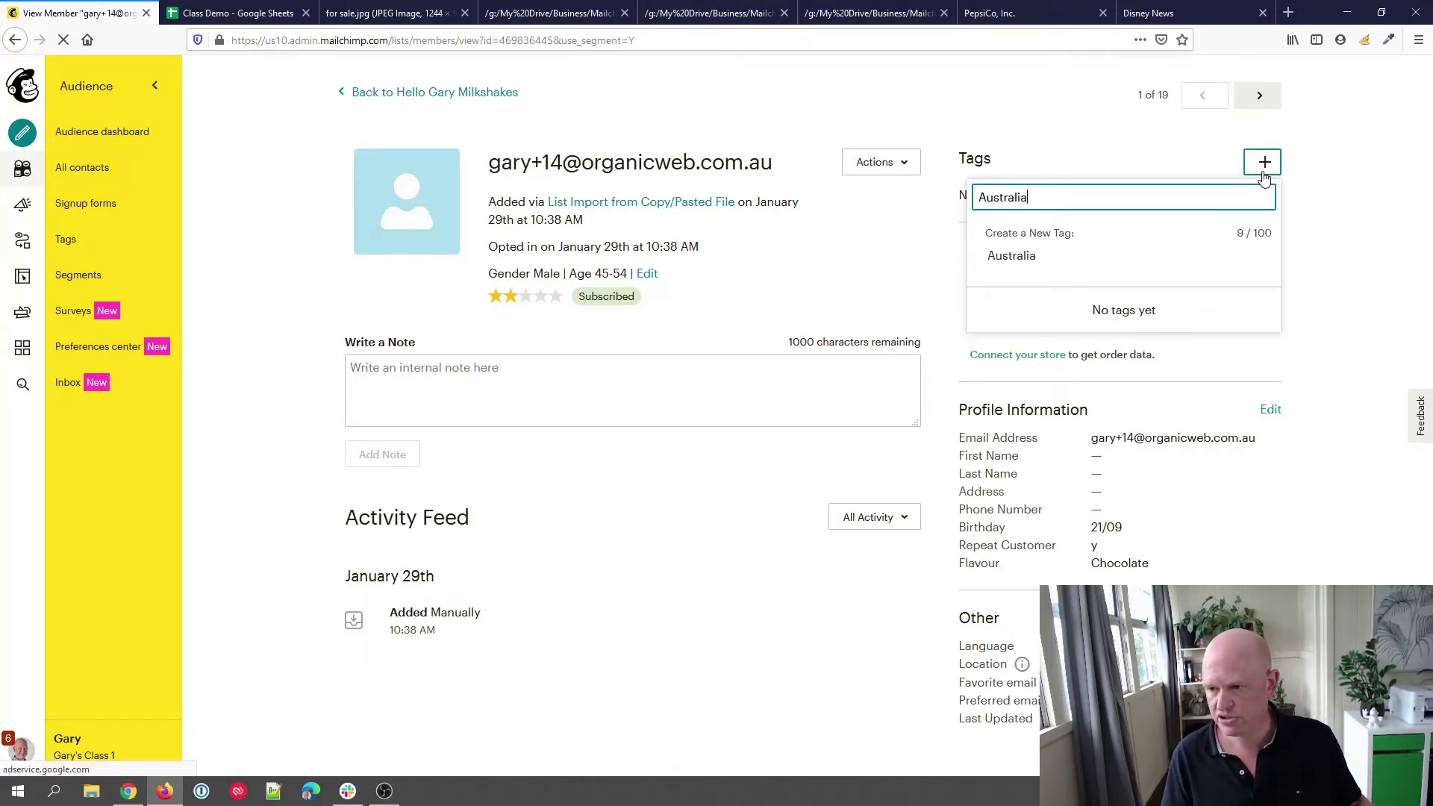
left_click(1031, 262)
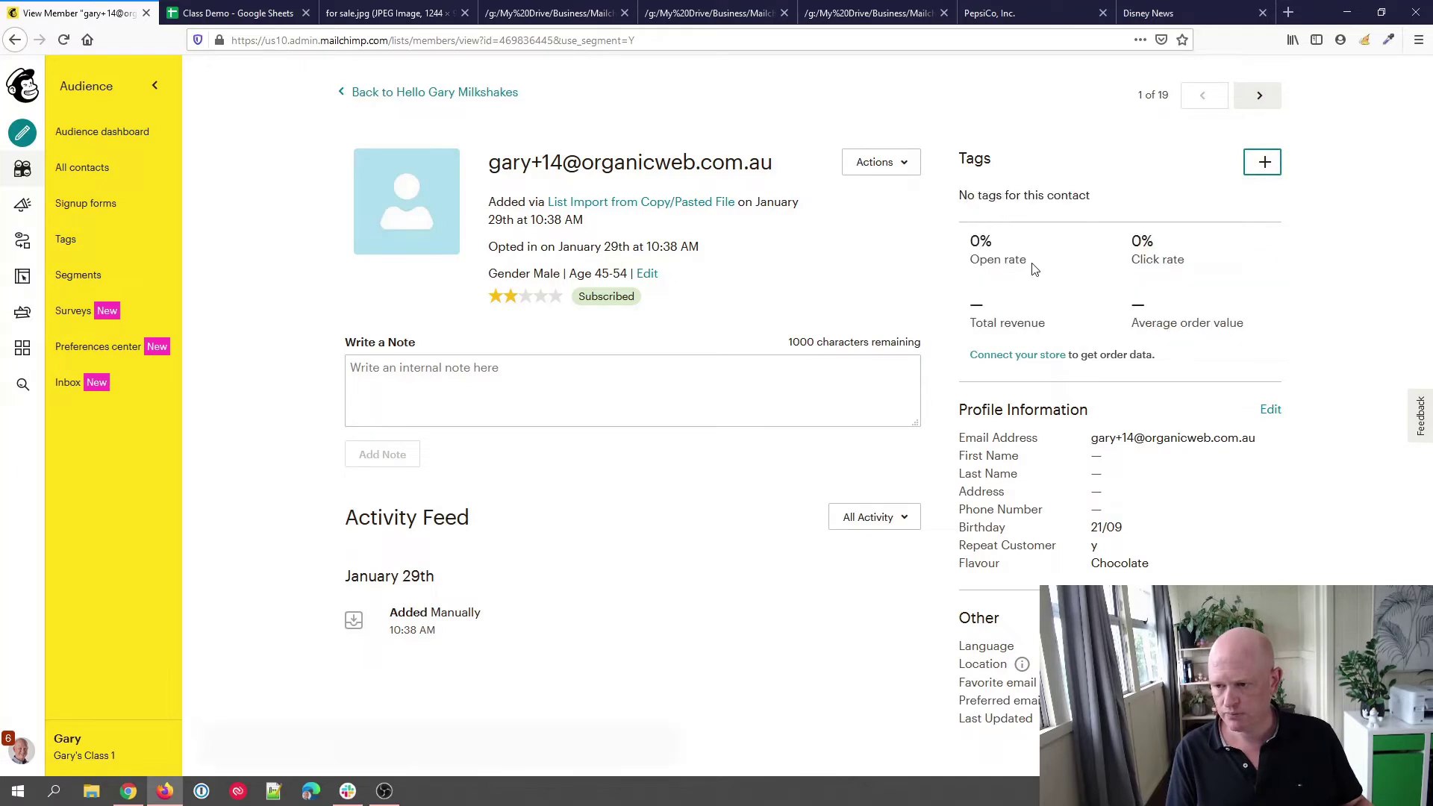
left_click(470, 93)
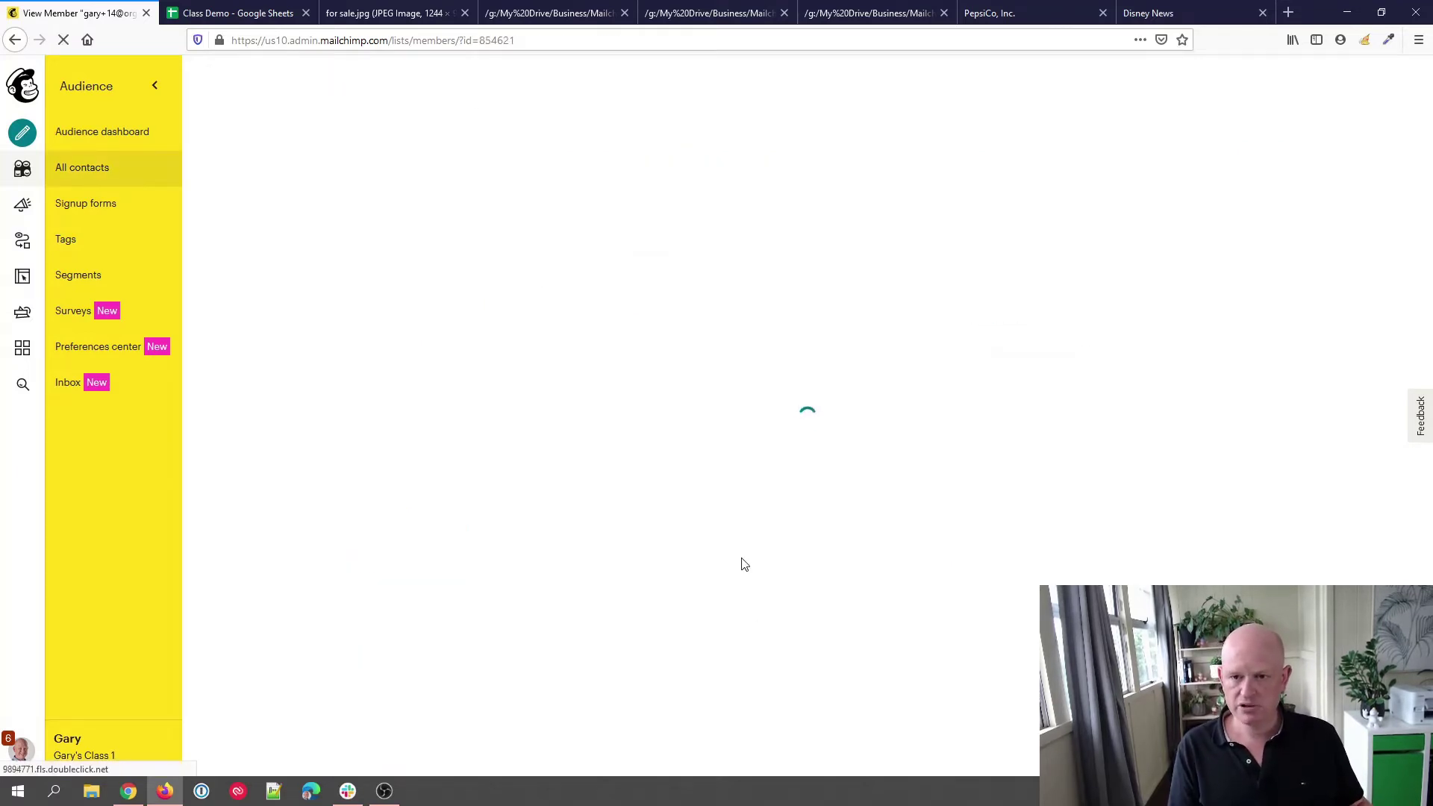
scroll(749, 410, "down", 1)
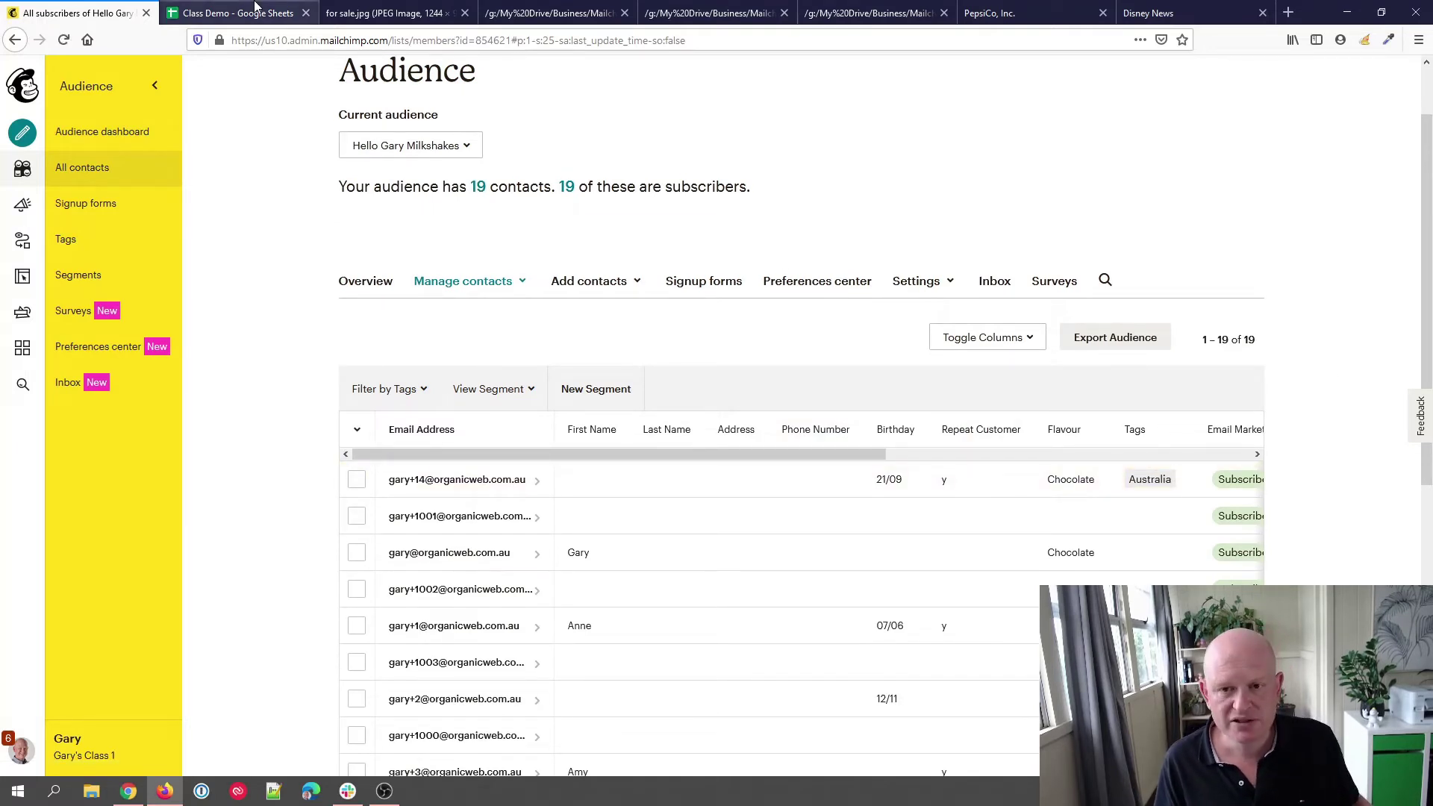
- Select the four email addresses A2:A5 on the spreadsheet's Tag sheet, then return to Mailchimp
left_click(258, 15)
left_click(880, 344)
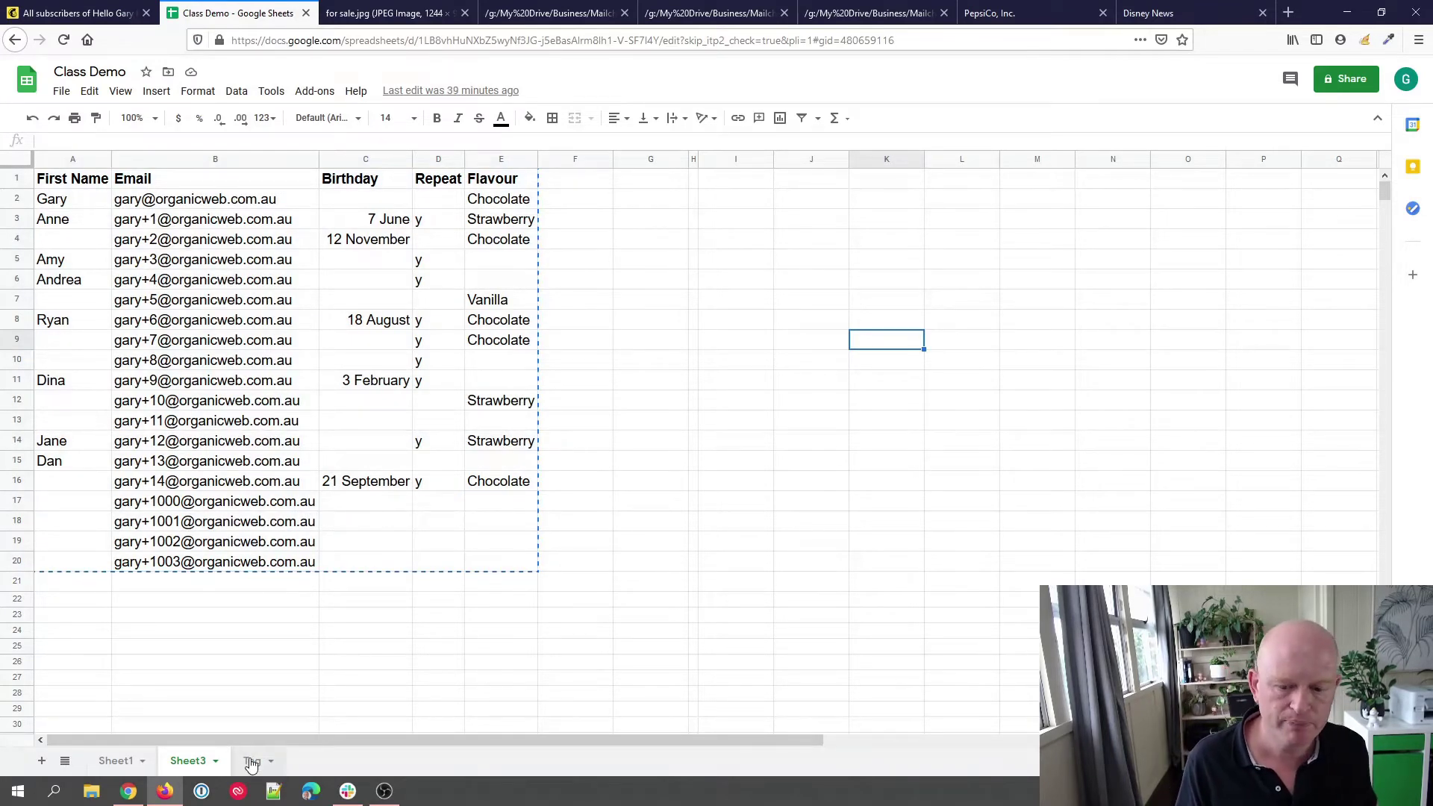
left_click(252, 760)
mouse_move(151, 235)
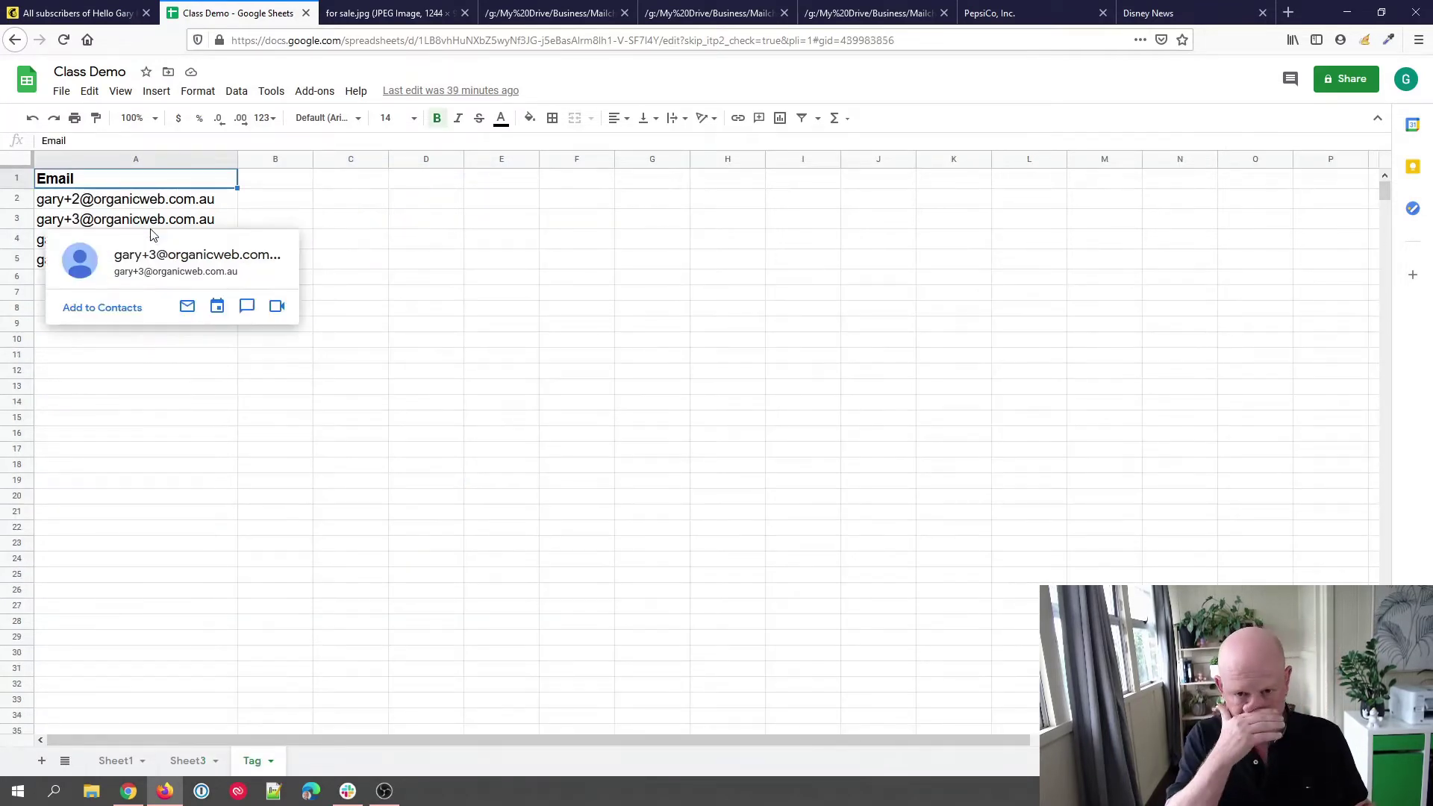
left_click_drag(134, 199, 149, 259)
key("ctrl+c")
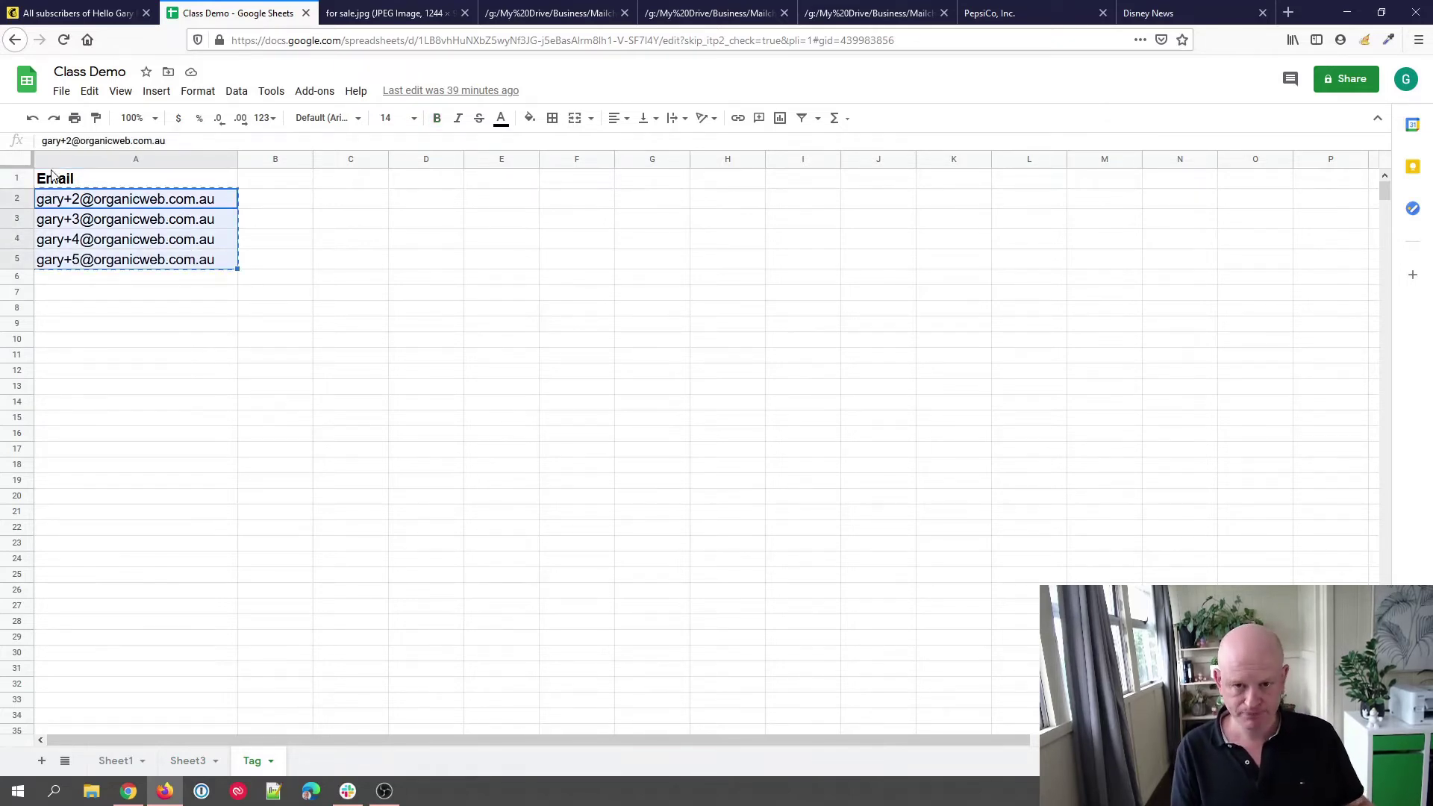
left_click(75, 12)
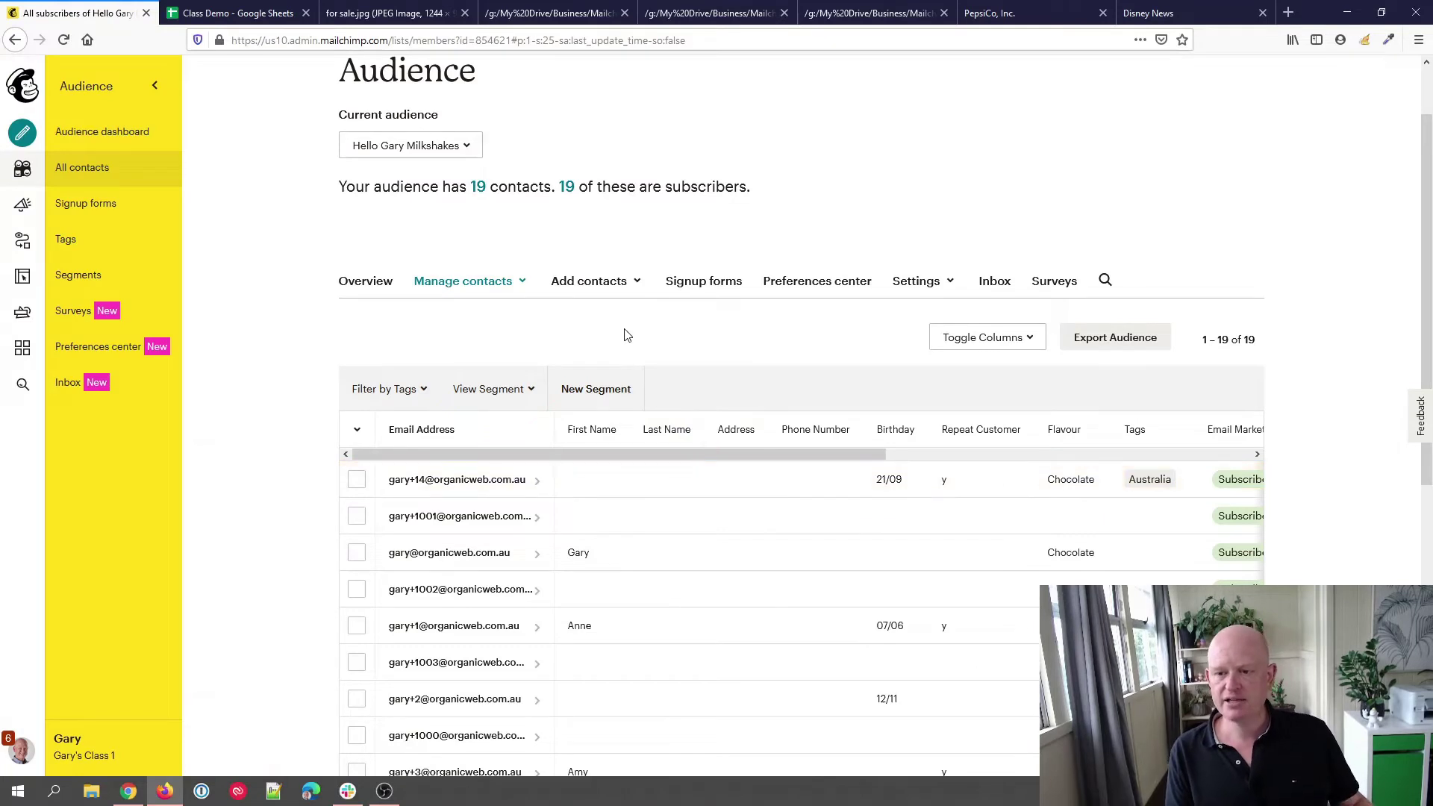
- Bulk-tag the four pasted email addresses with a new 'U.S.A.' tag from the audience's Tags page
left_click(525, 283)
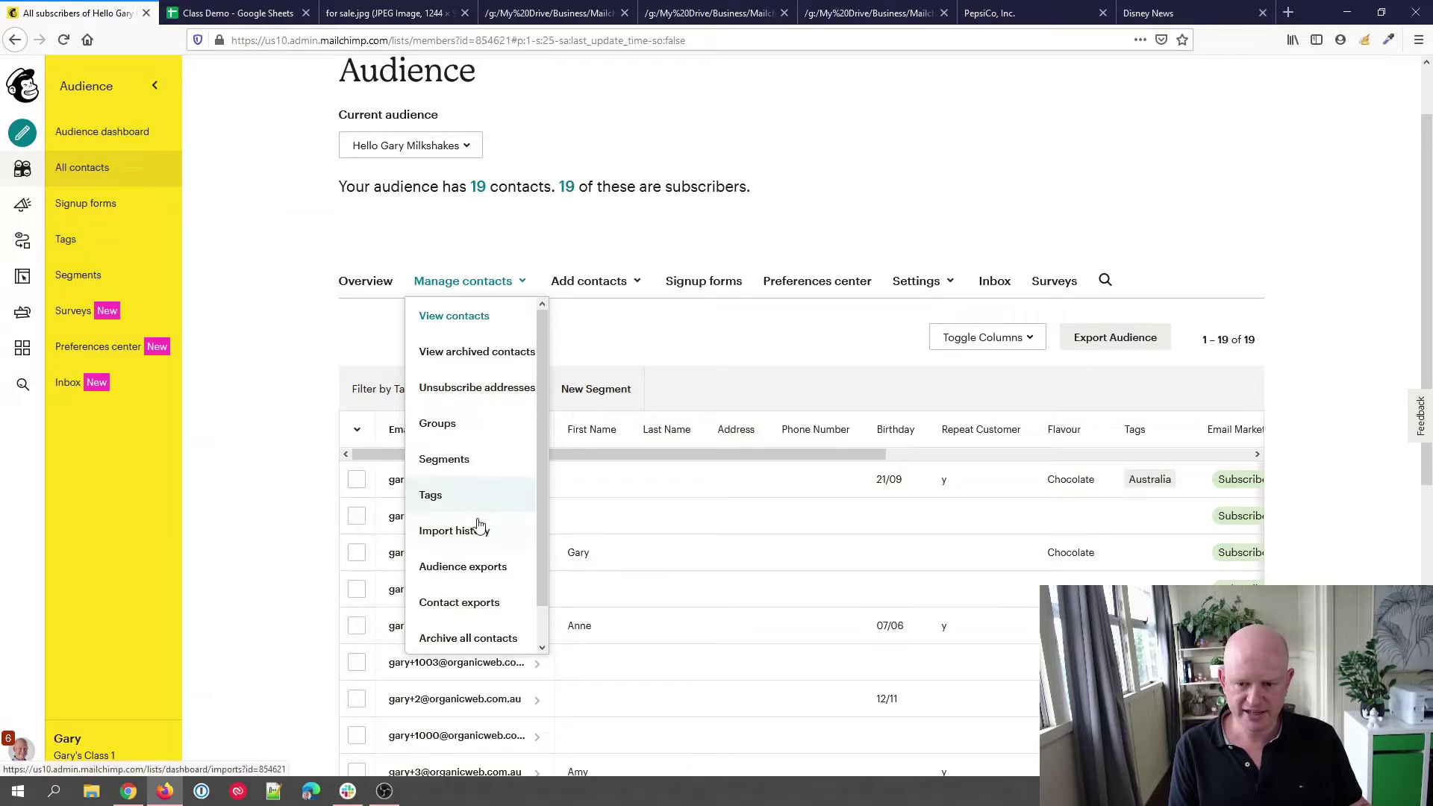
left_click(458, 501)
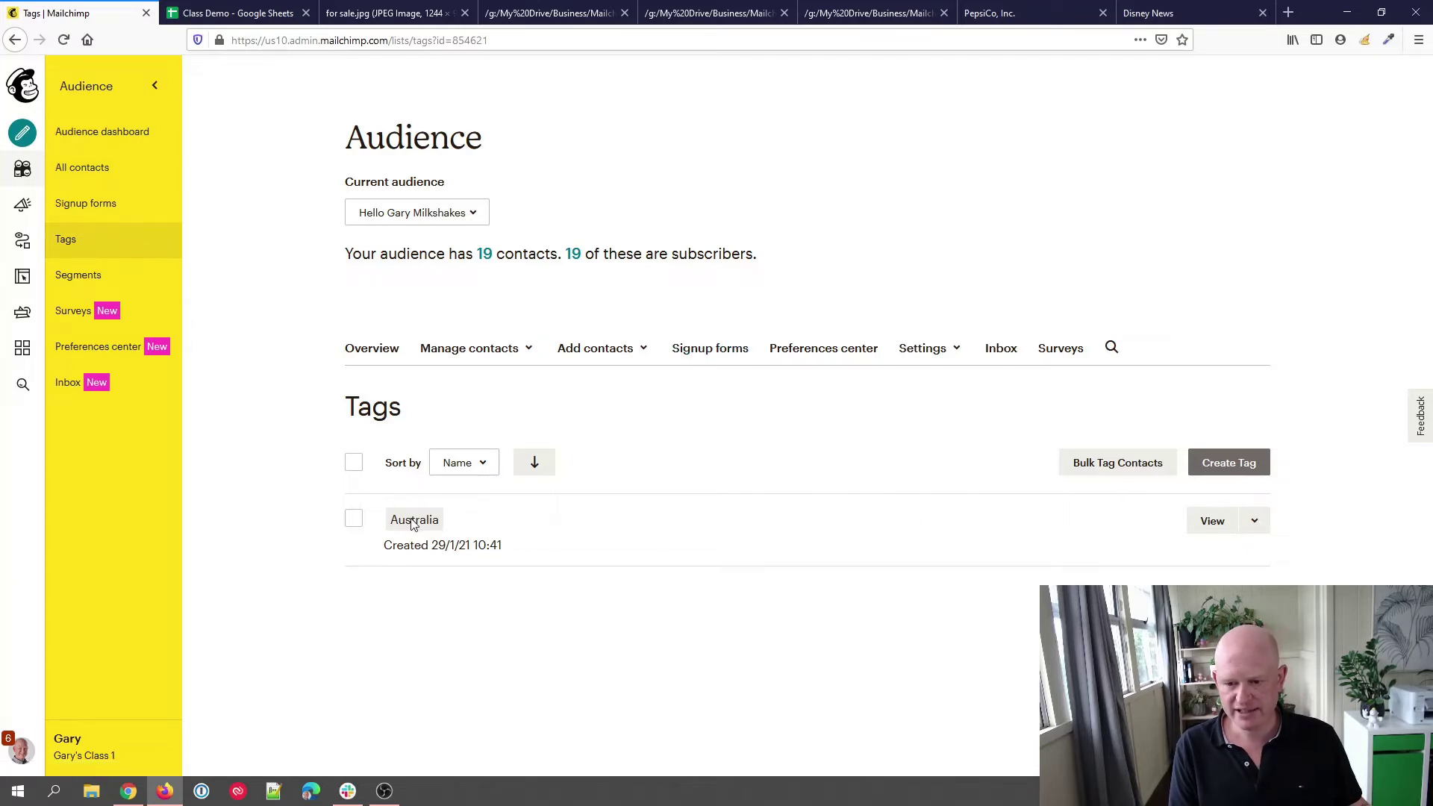
left_click(1069, 466)
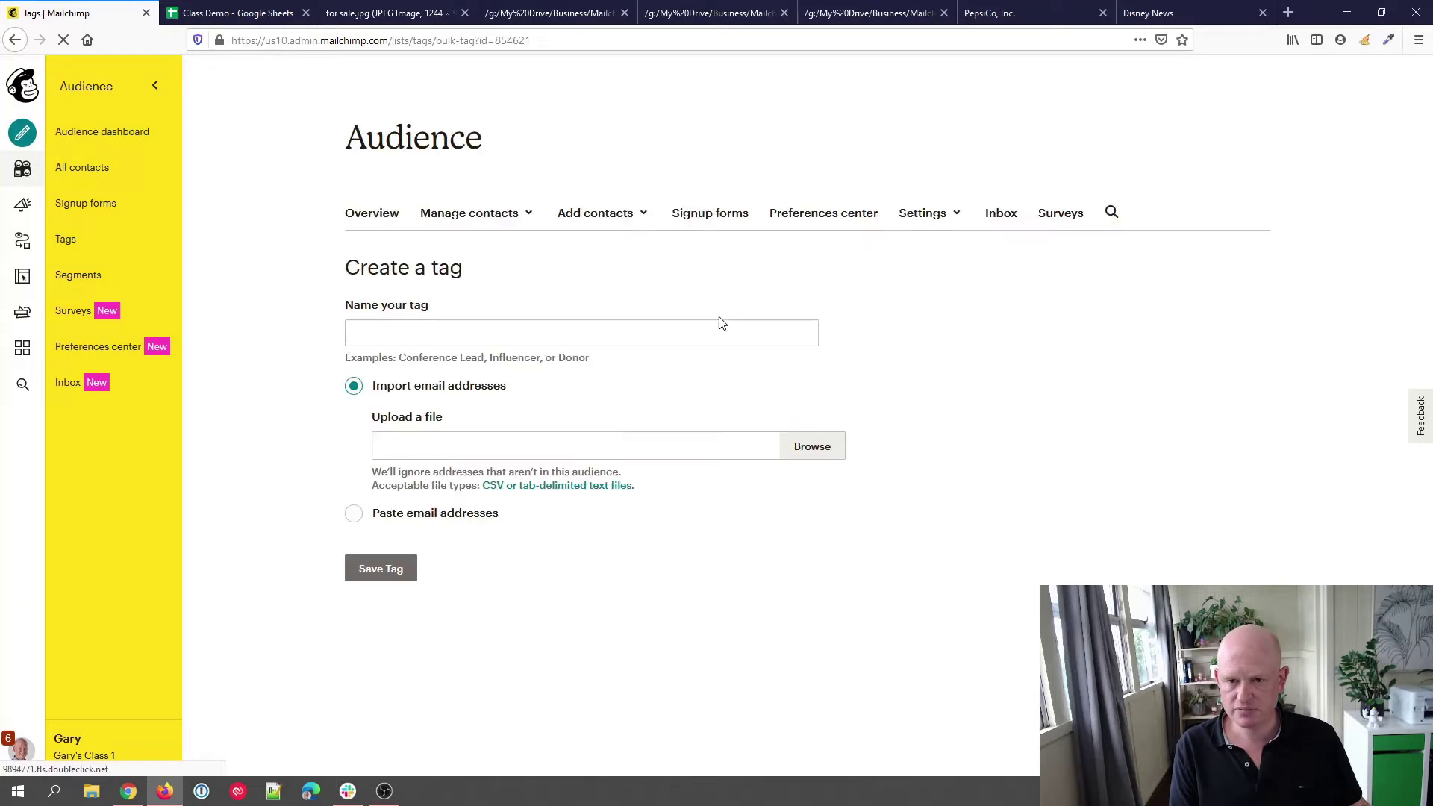
left_click(610, 468)
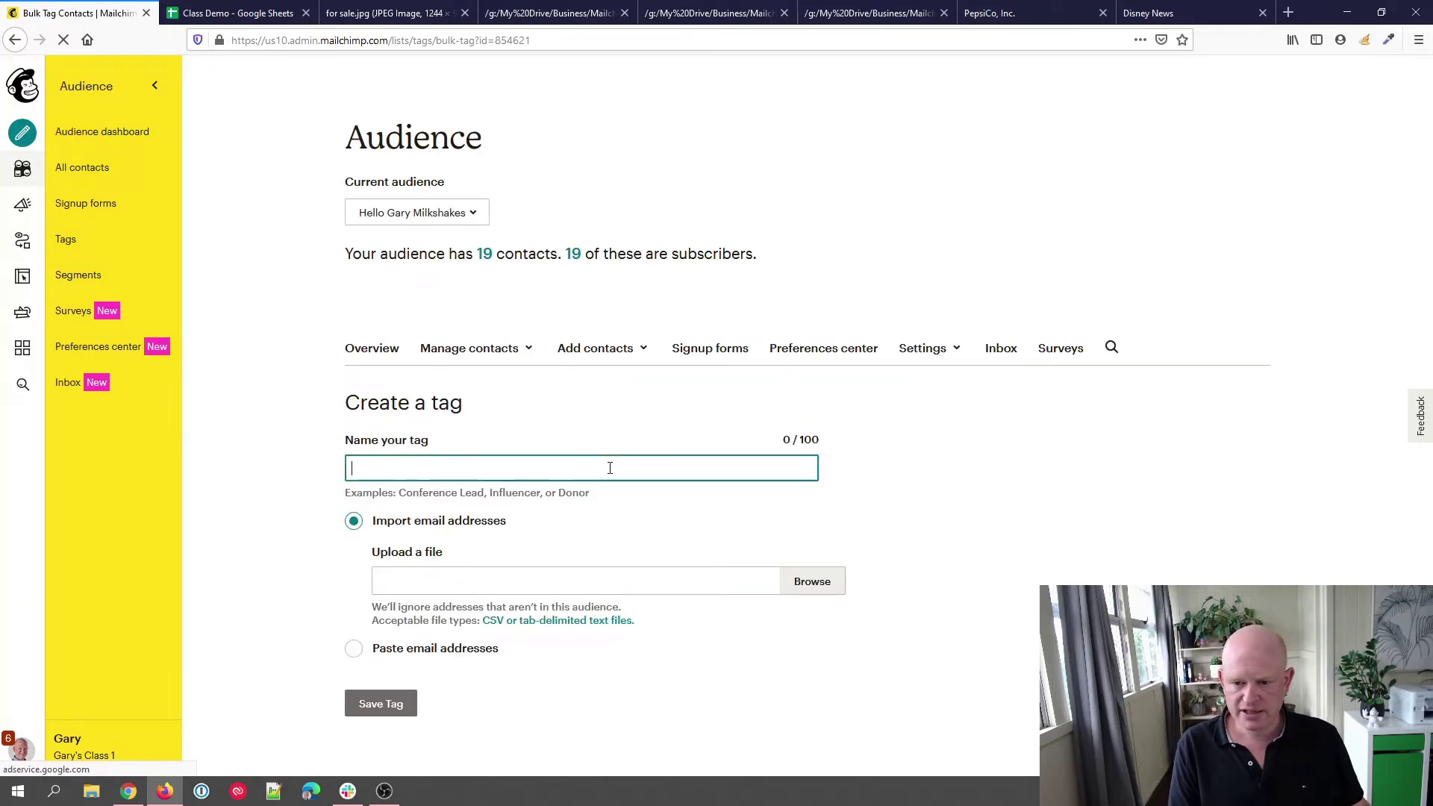
type("U.S>")
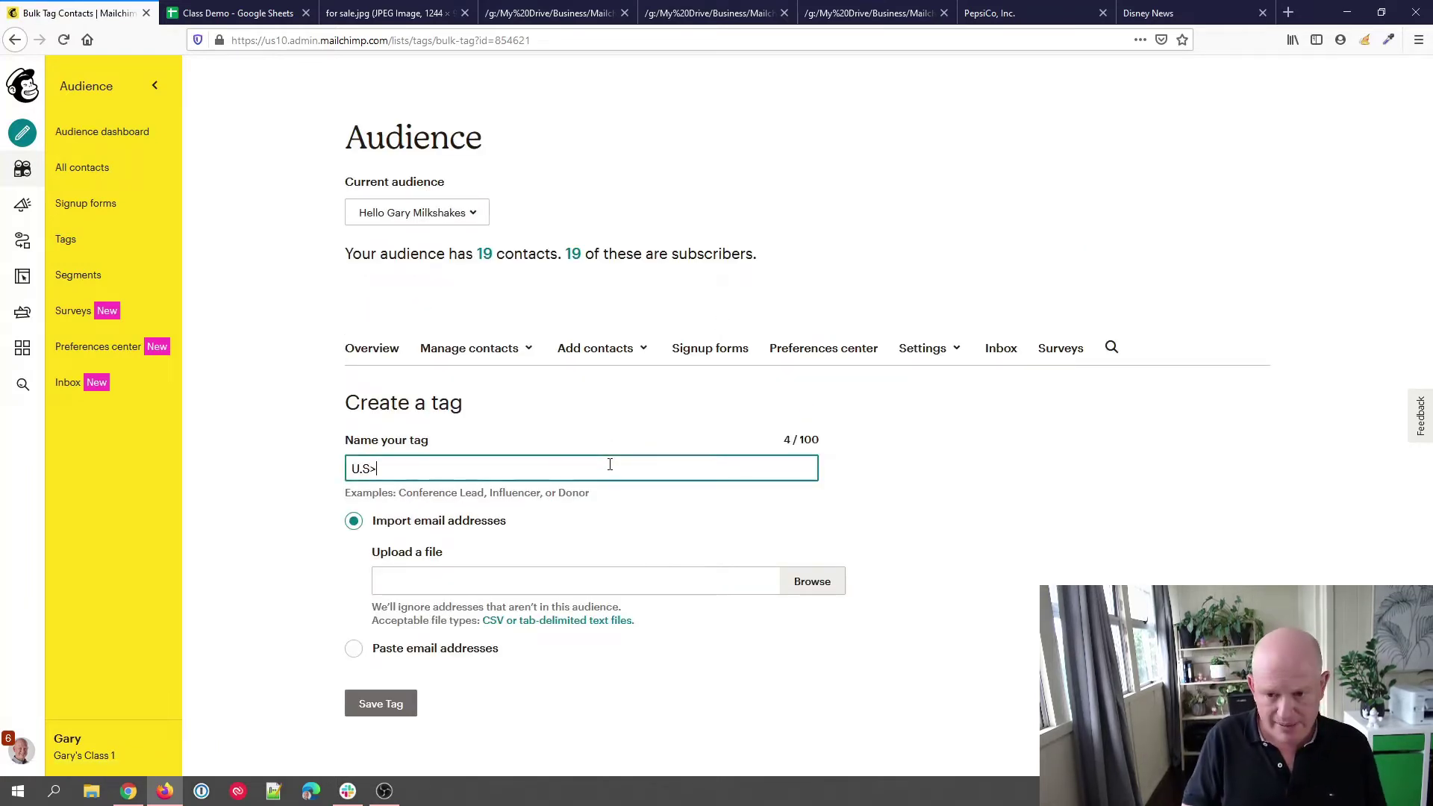
key("BackSpace")
type(".A")
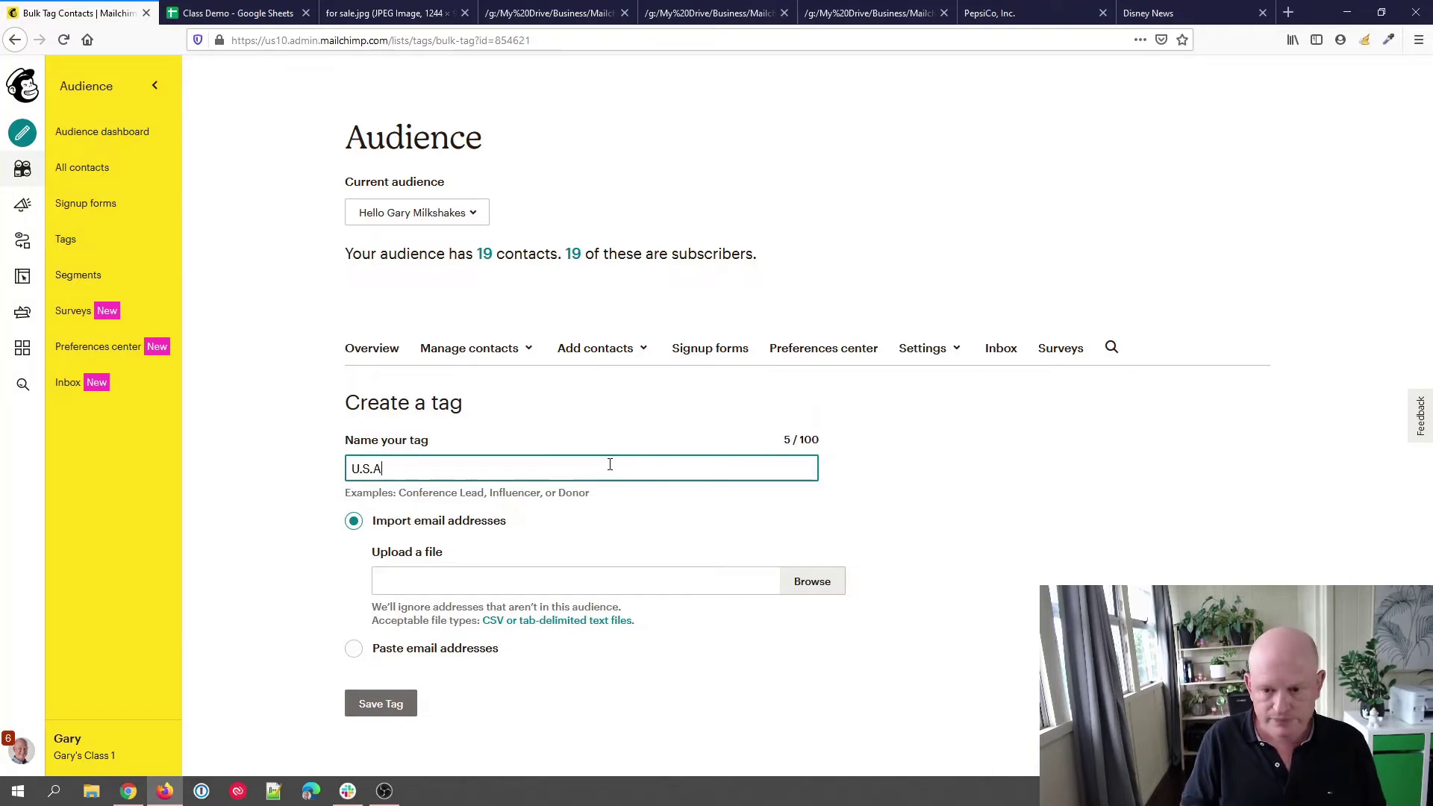
type(".")
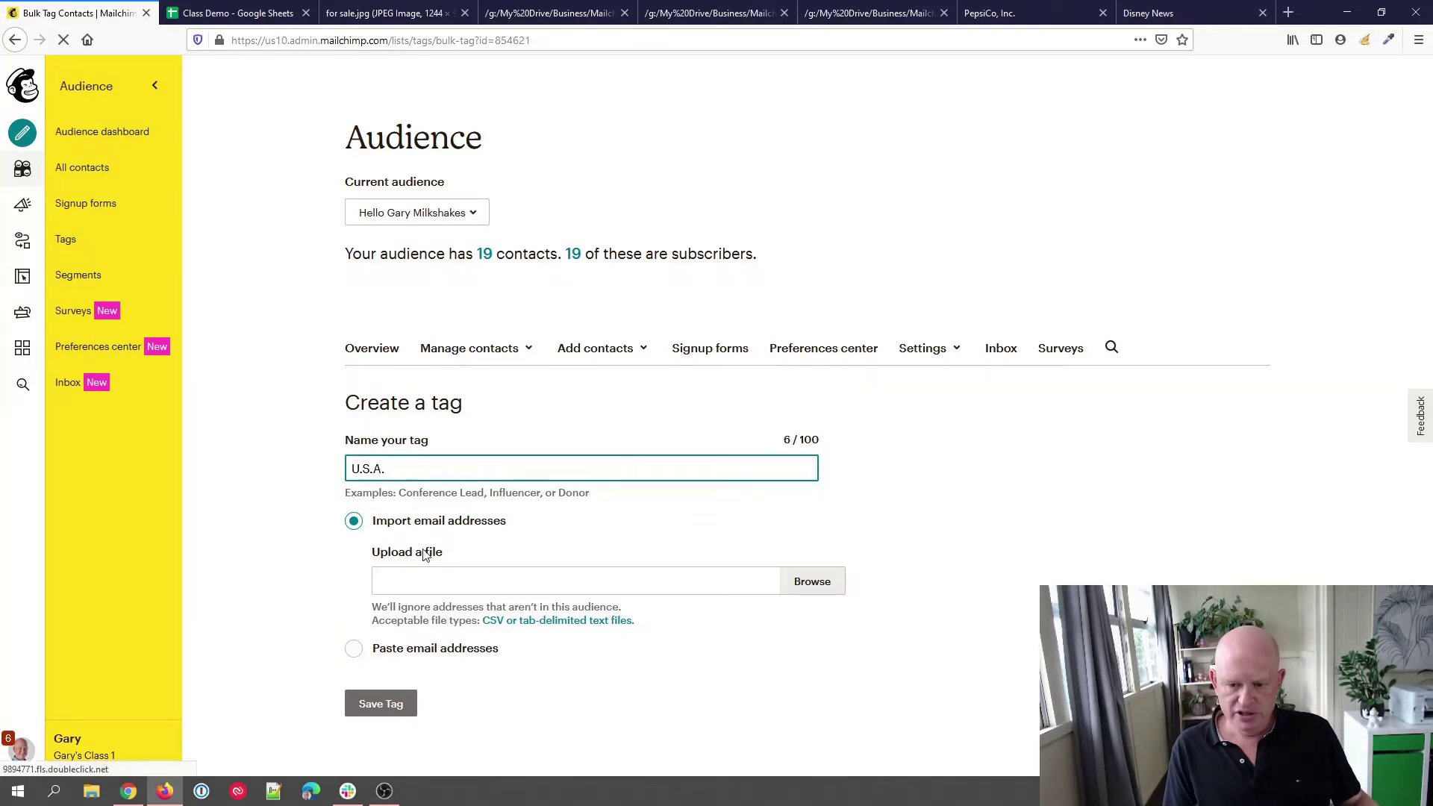
left_click(354, 648)
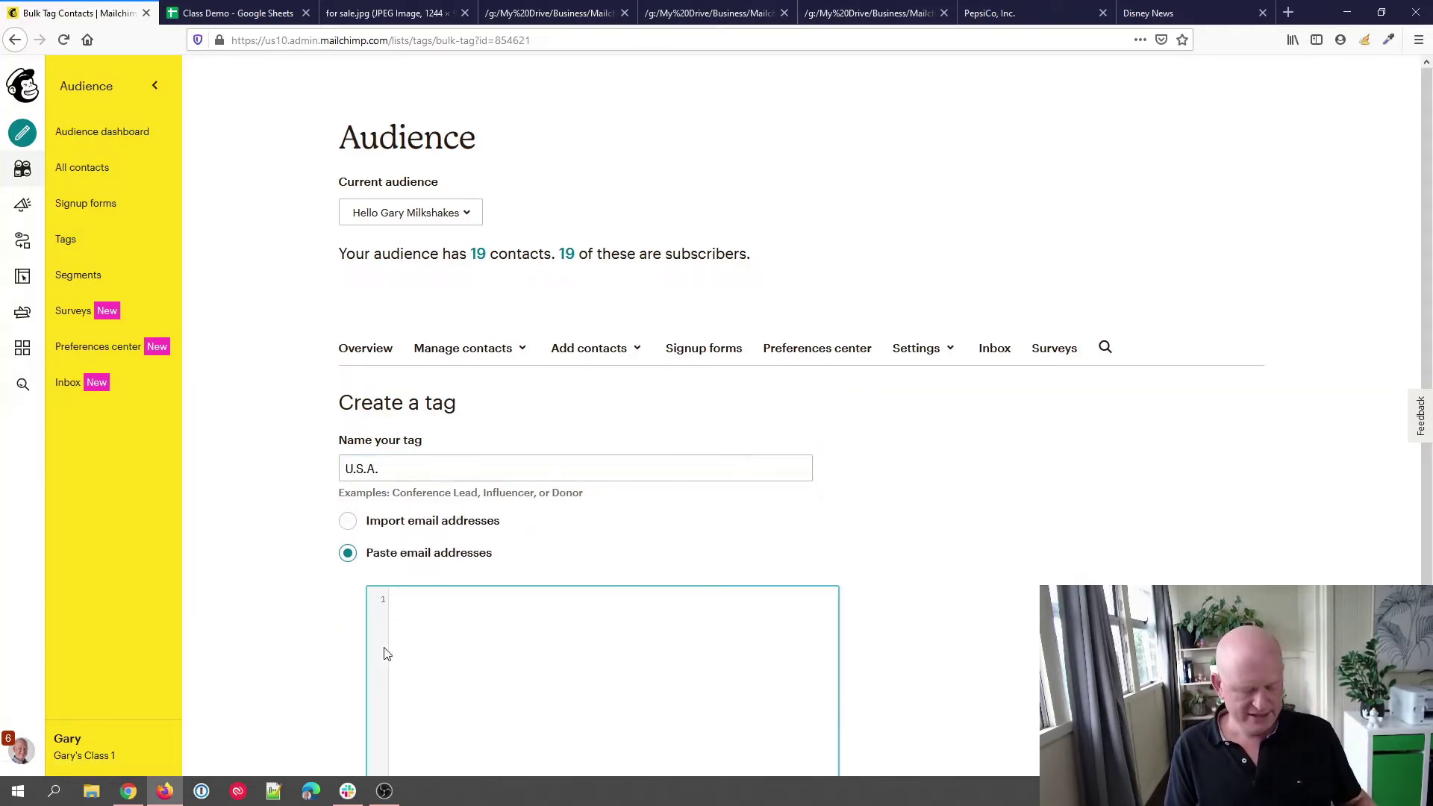
key("ctrl+v")
scroll(661, 530, "down", 3)
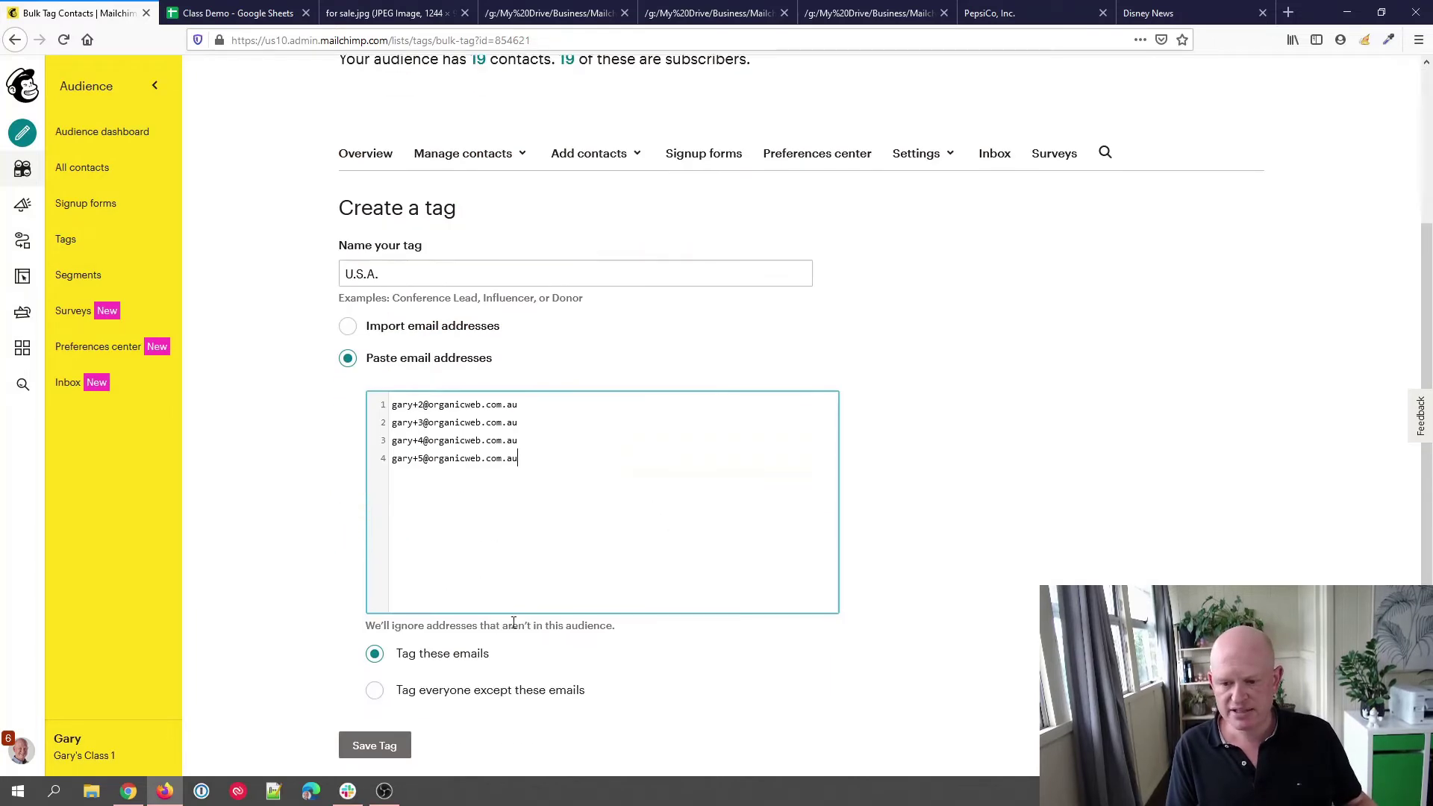
left_click(371, 747)
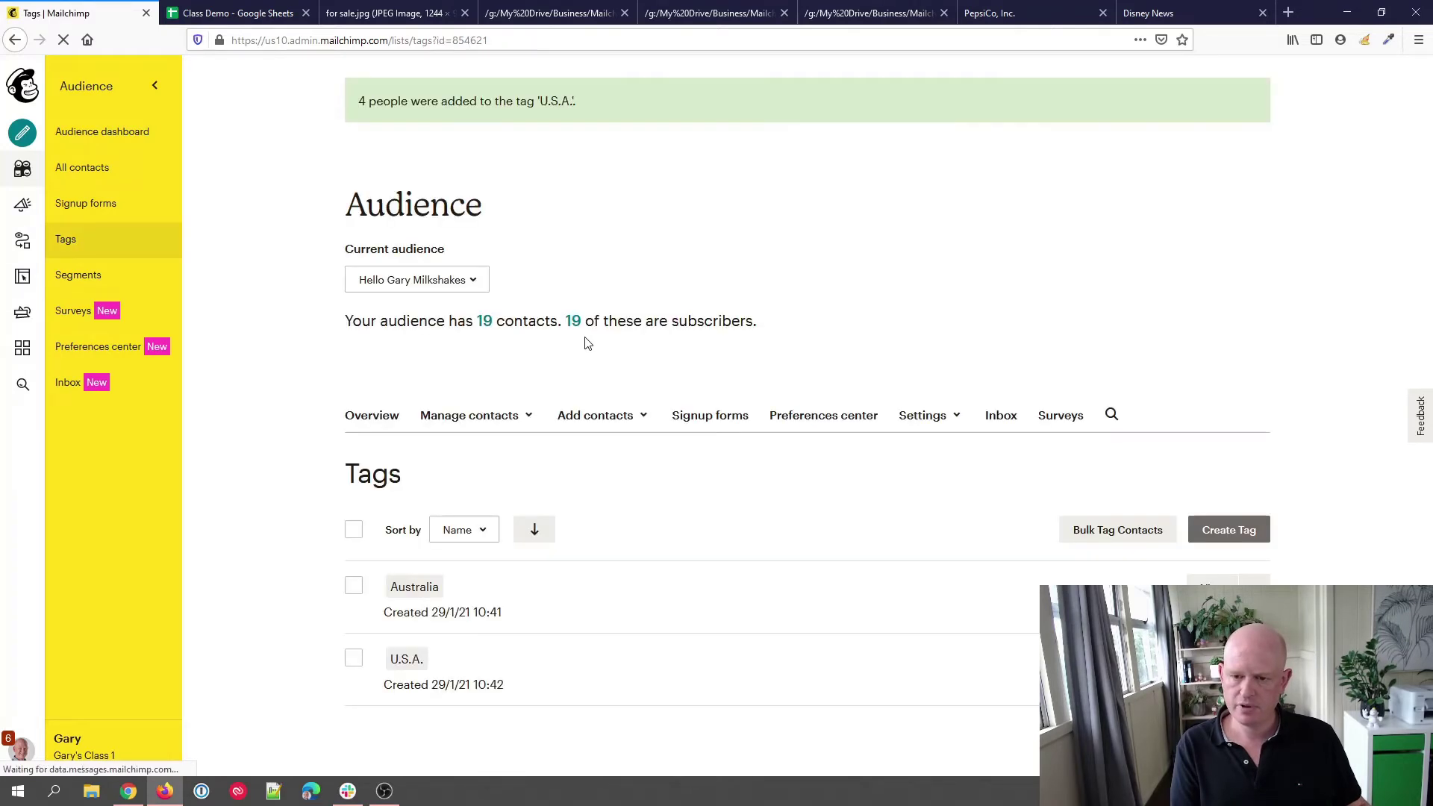
- Open the list of all 19 contacts and scroll right to the Tags column
left_click(485, 323)
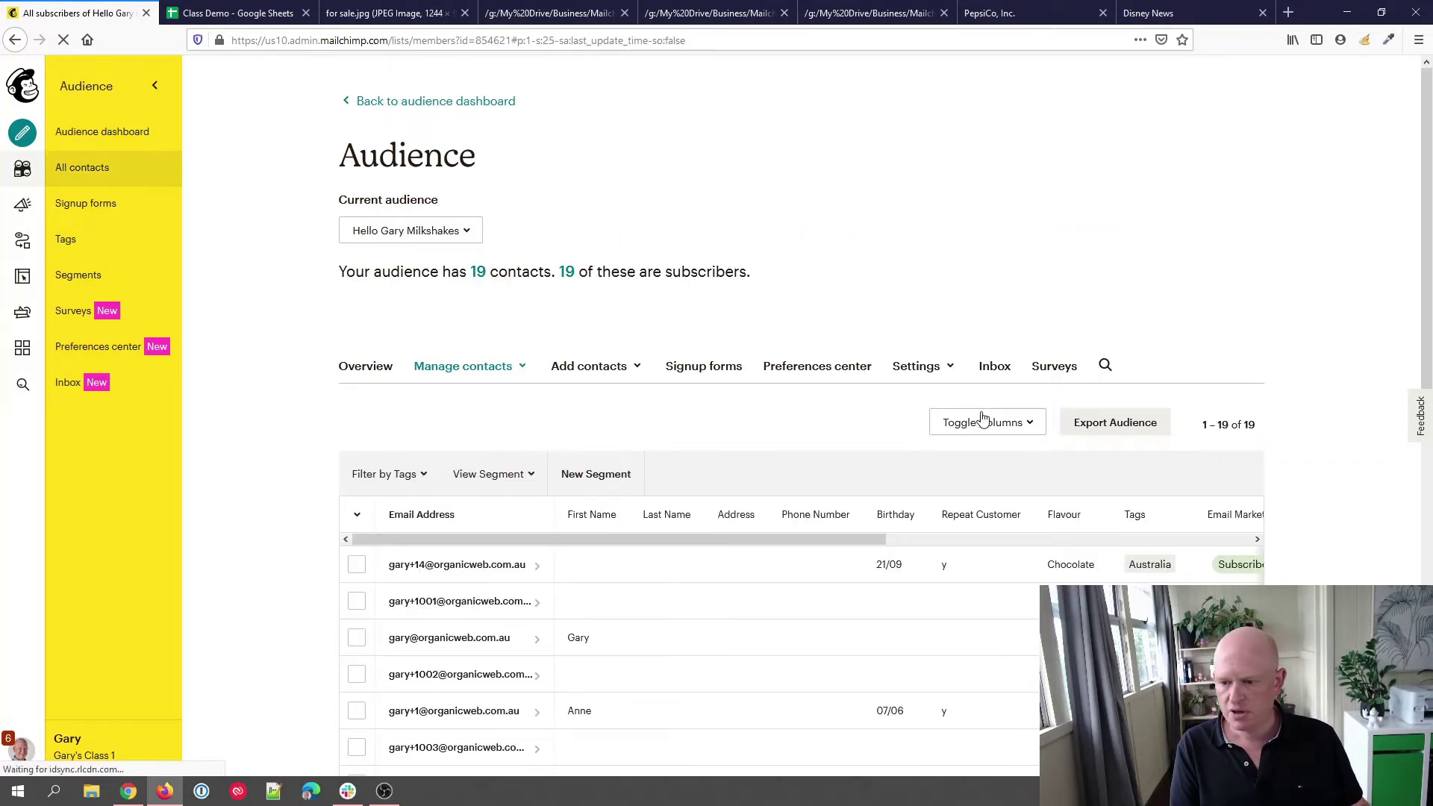
scroll(982, 418, "down", 3)
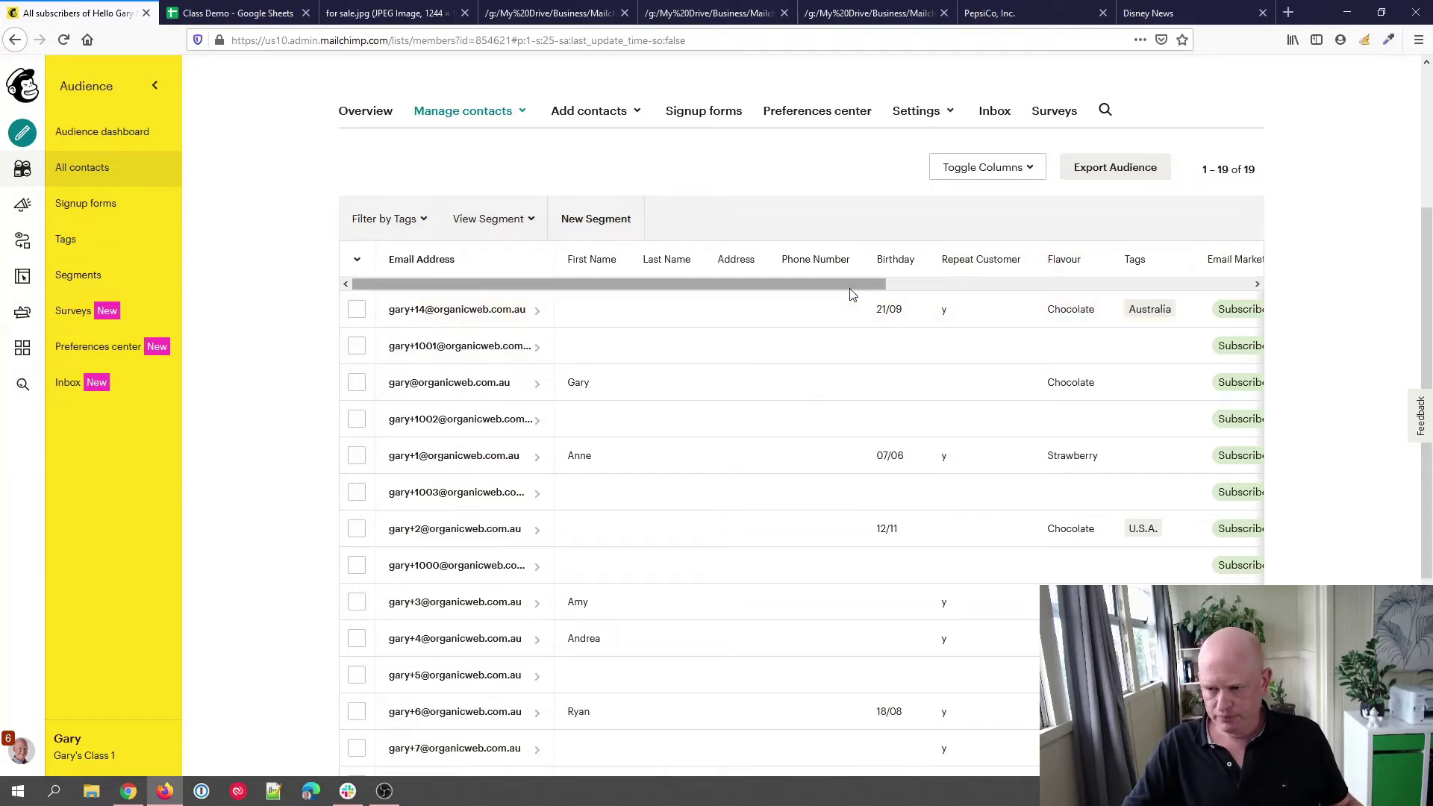
left_click_drag(854, 285, 1122, 301)
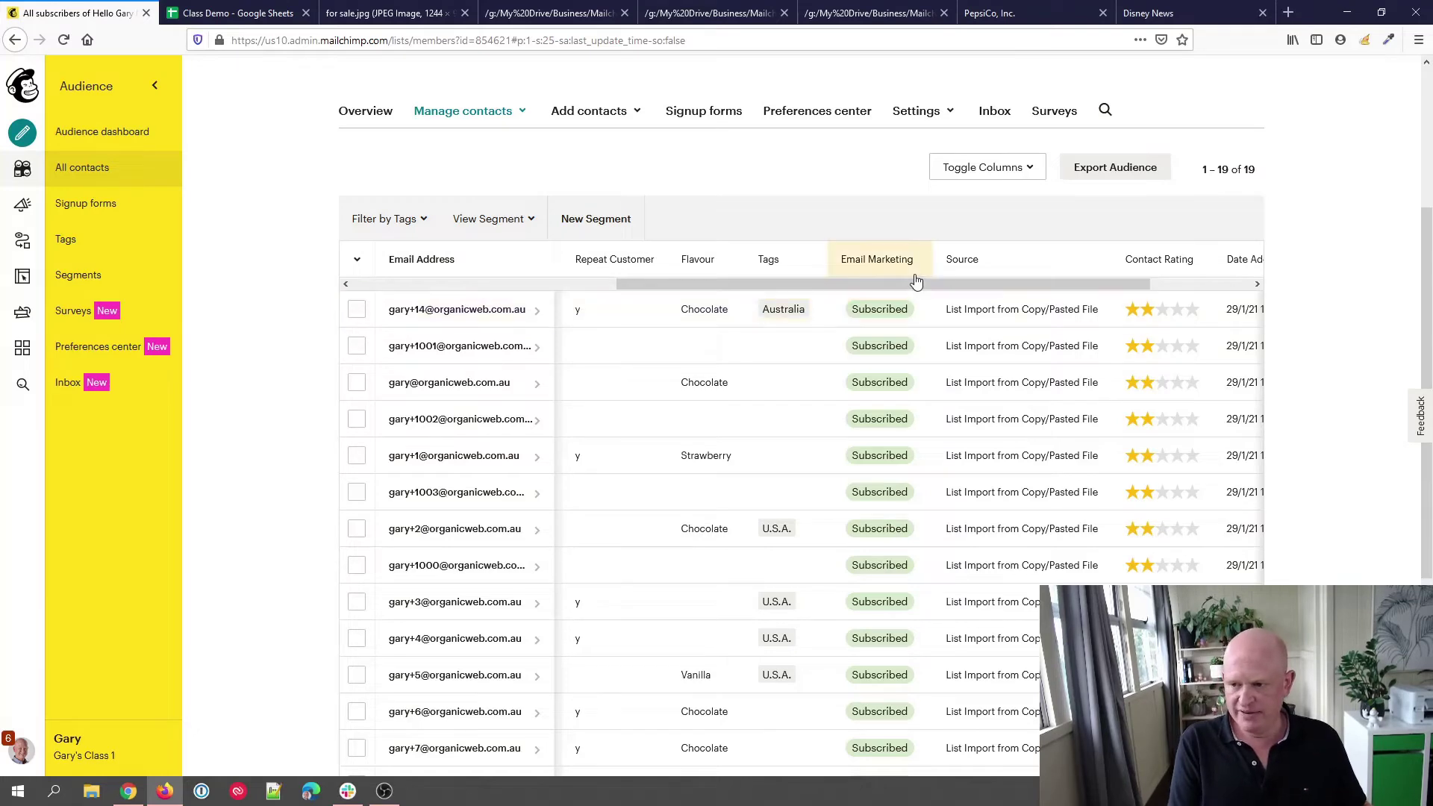
- Scroll the contacts table right and back left, then open the third contact's profile
left_click_drag(973, 283, 1075, 284)
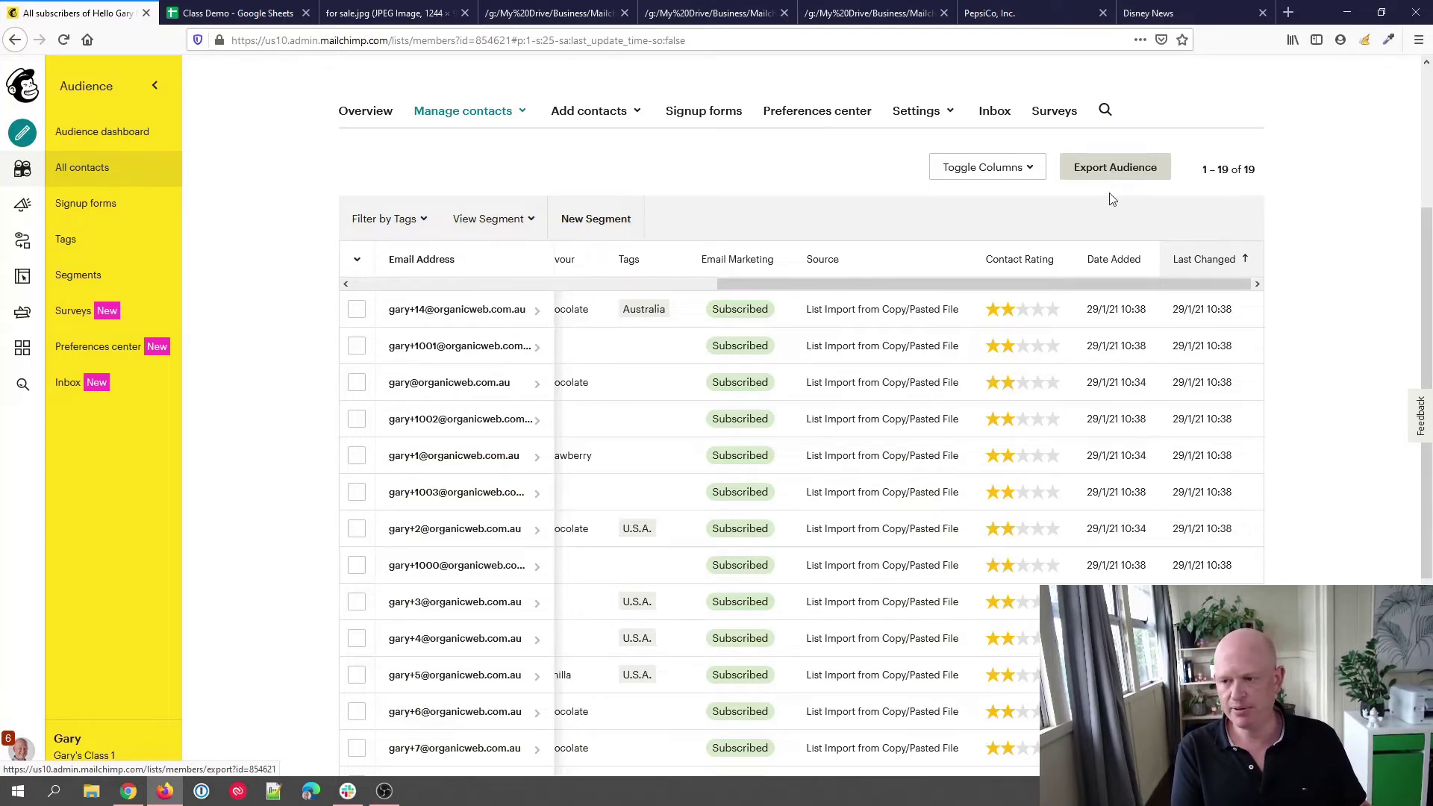
left_click_drag(1092, 283, 679, 296)
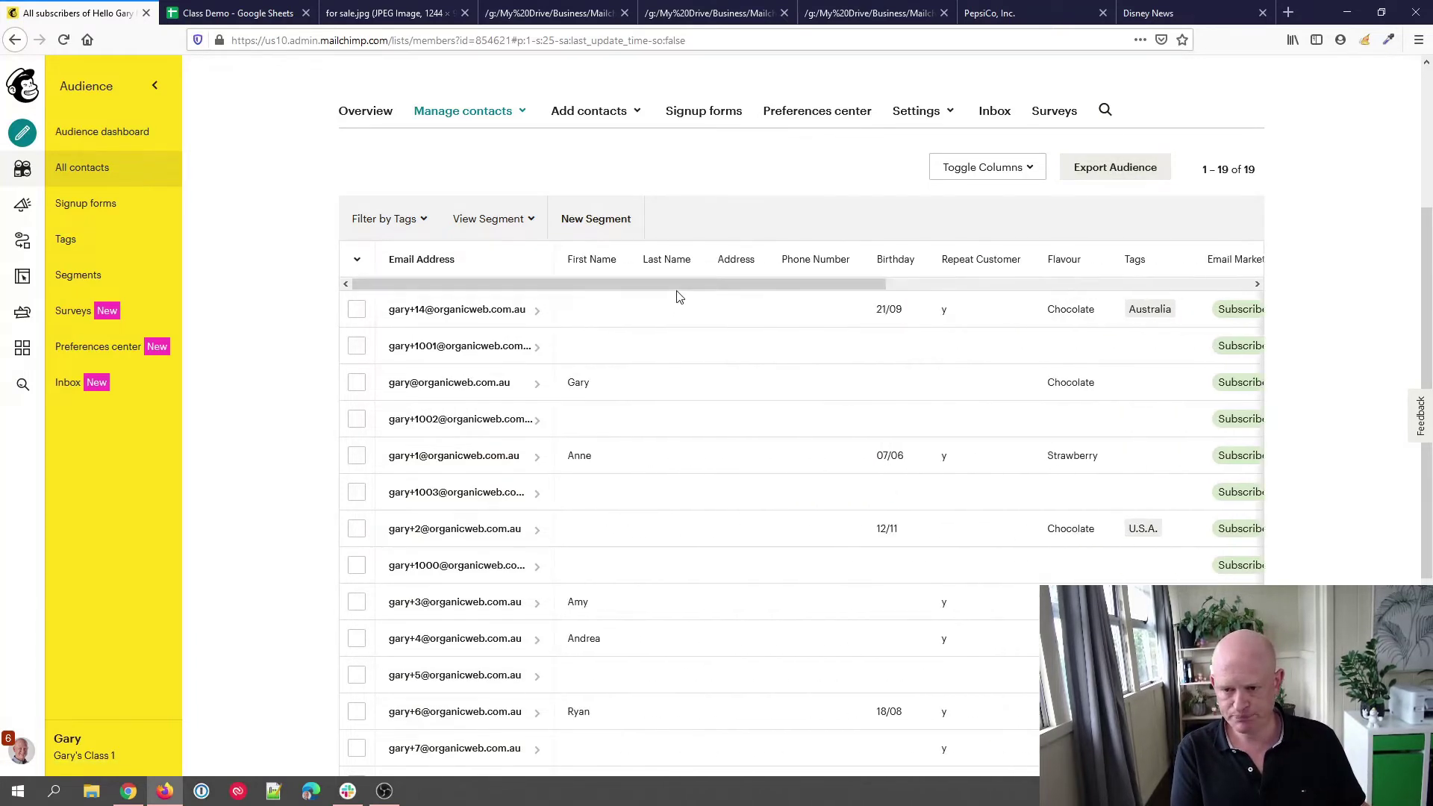
left_click(447, 390)
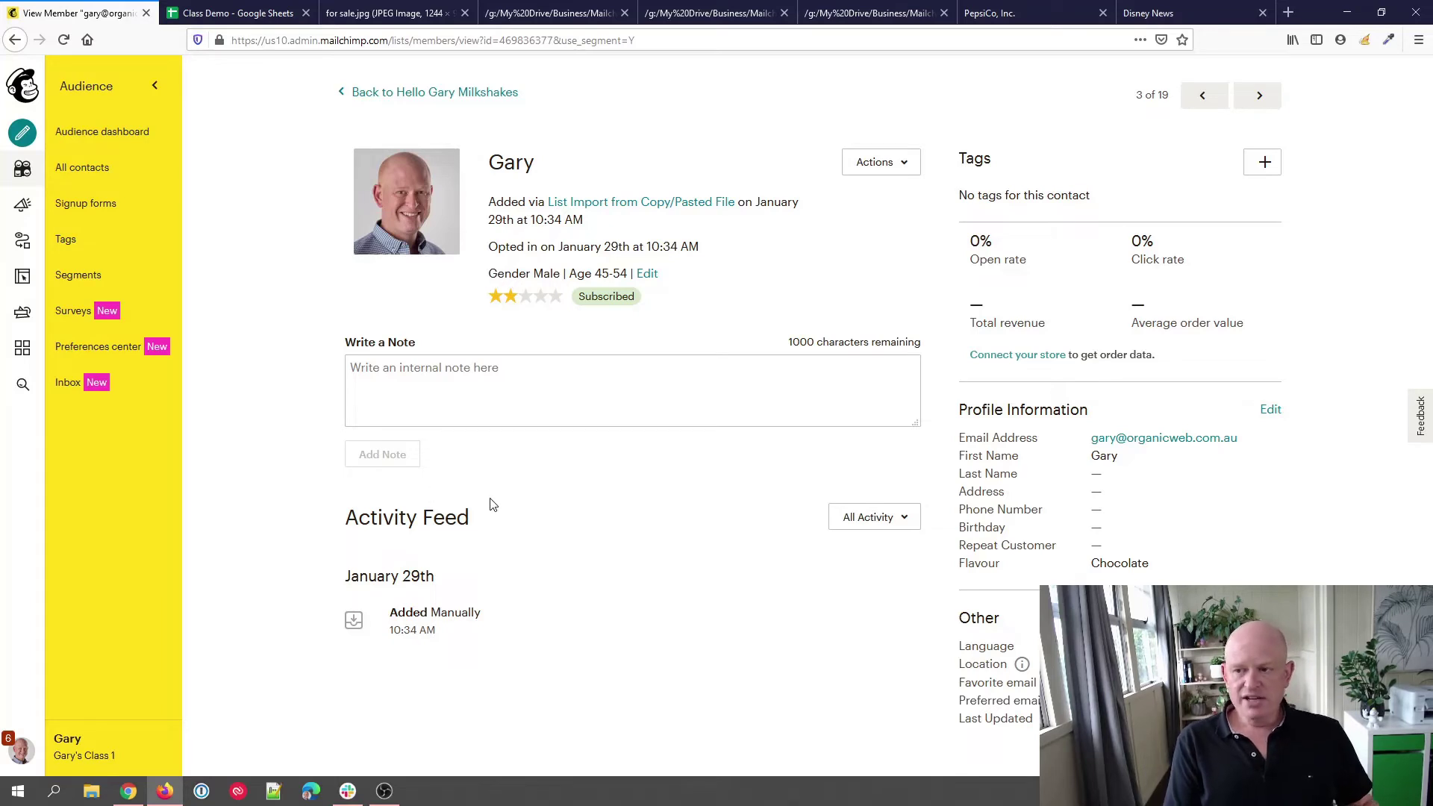
- Leave the contact profile via the 'Back to' audience link
left_click(501, 94)
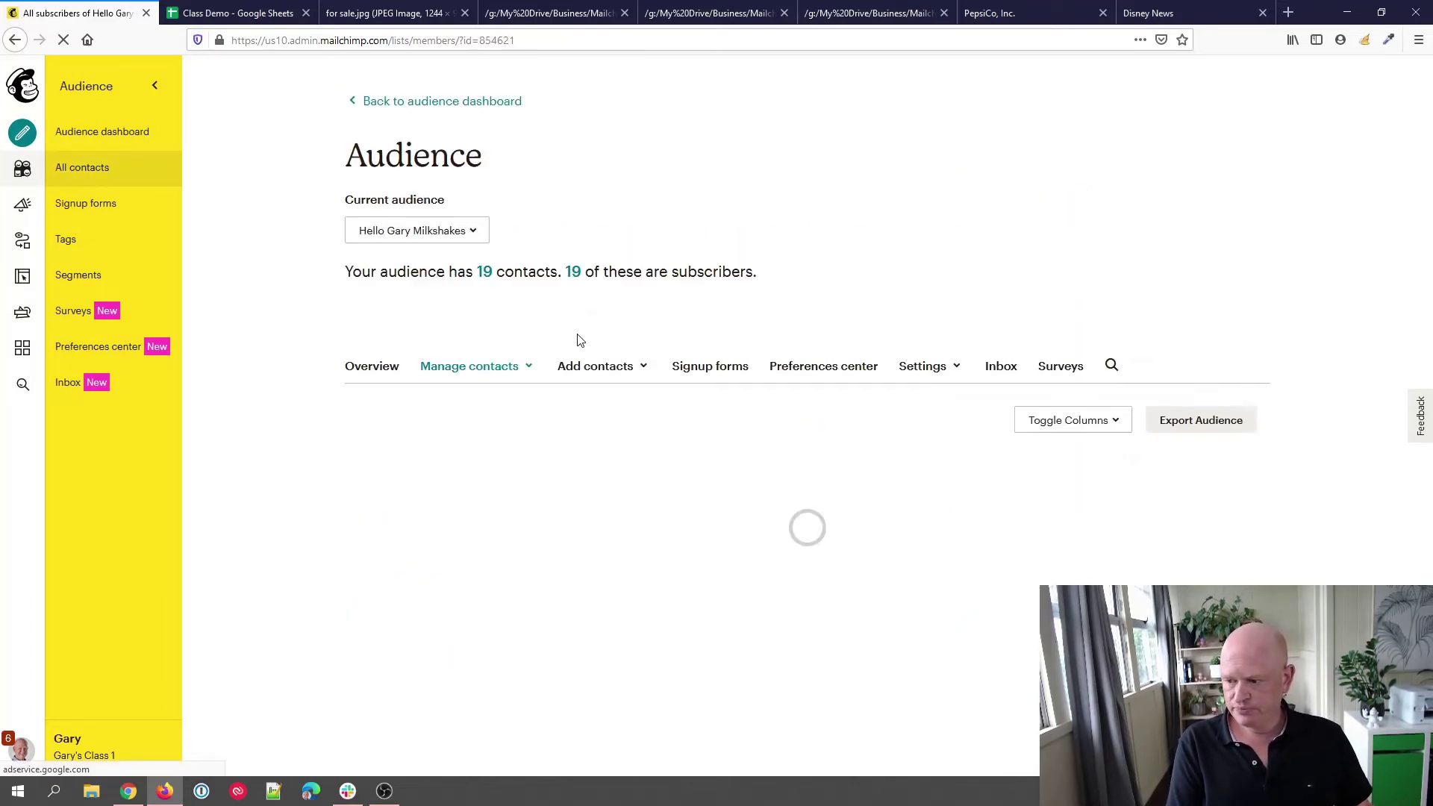
- Scroll to the contacts table and reveal its Flavour, Tags and Source columns
scroll(717, 365, "down", 3)
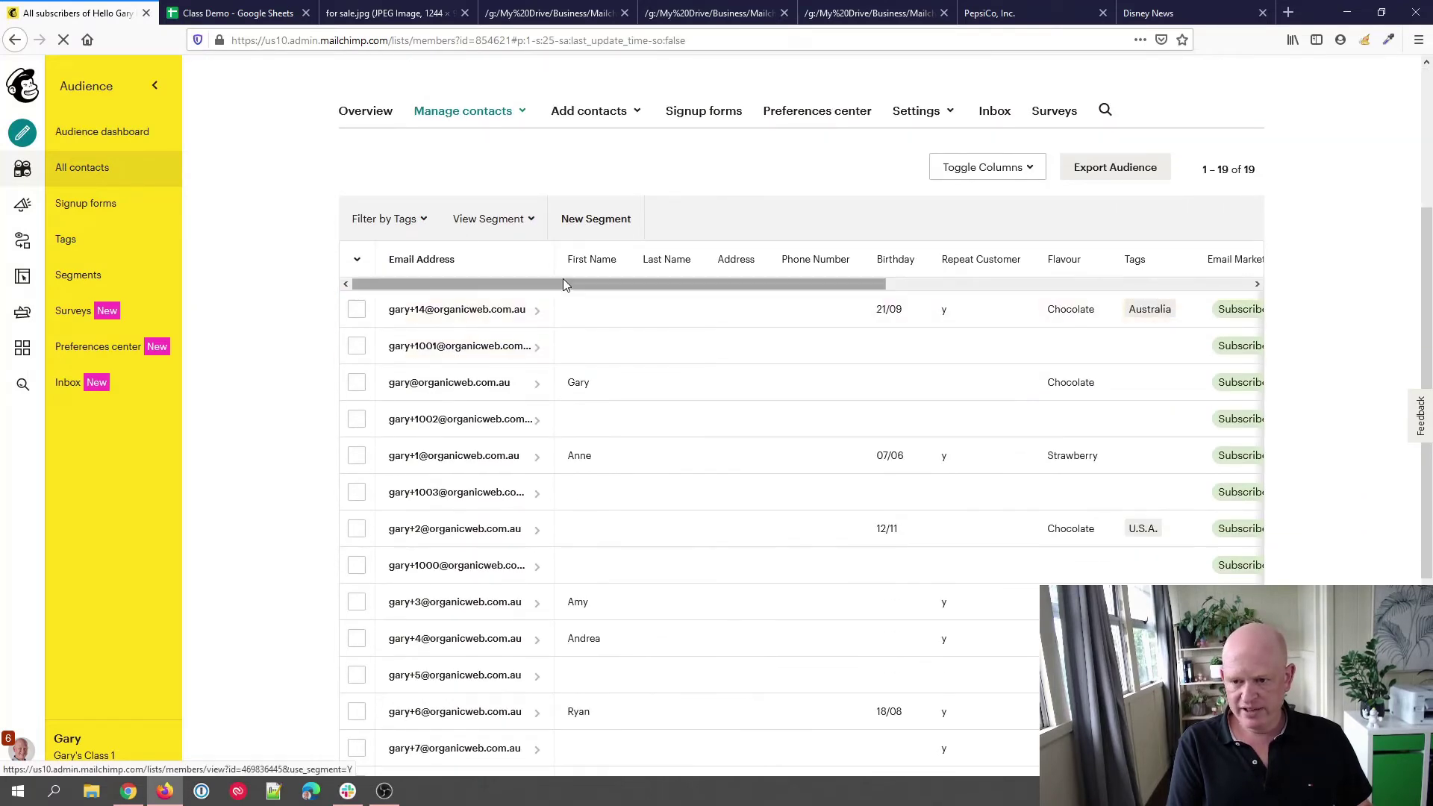
left_click_drag(696, 284, 854, 289)
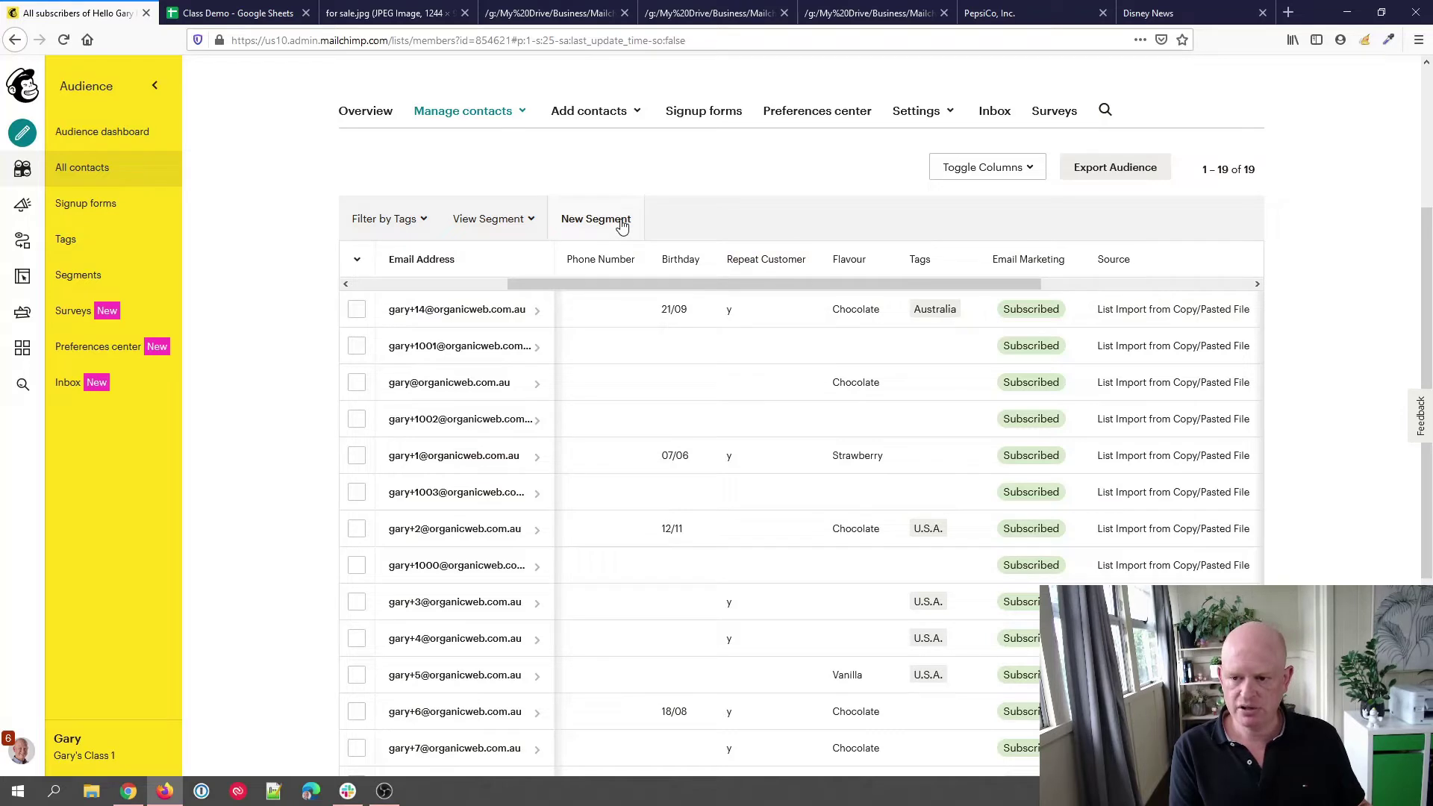
- Create a segment condition Repeat Customer is 'y' and preview the matching contacts
left_click(621, 221)
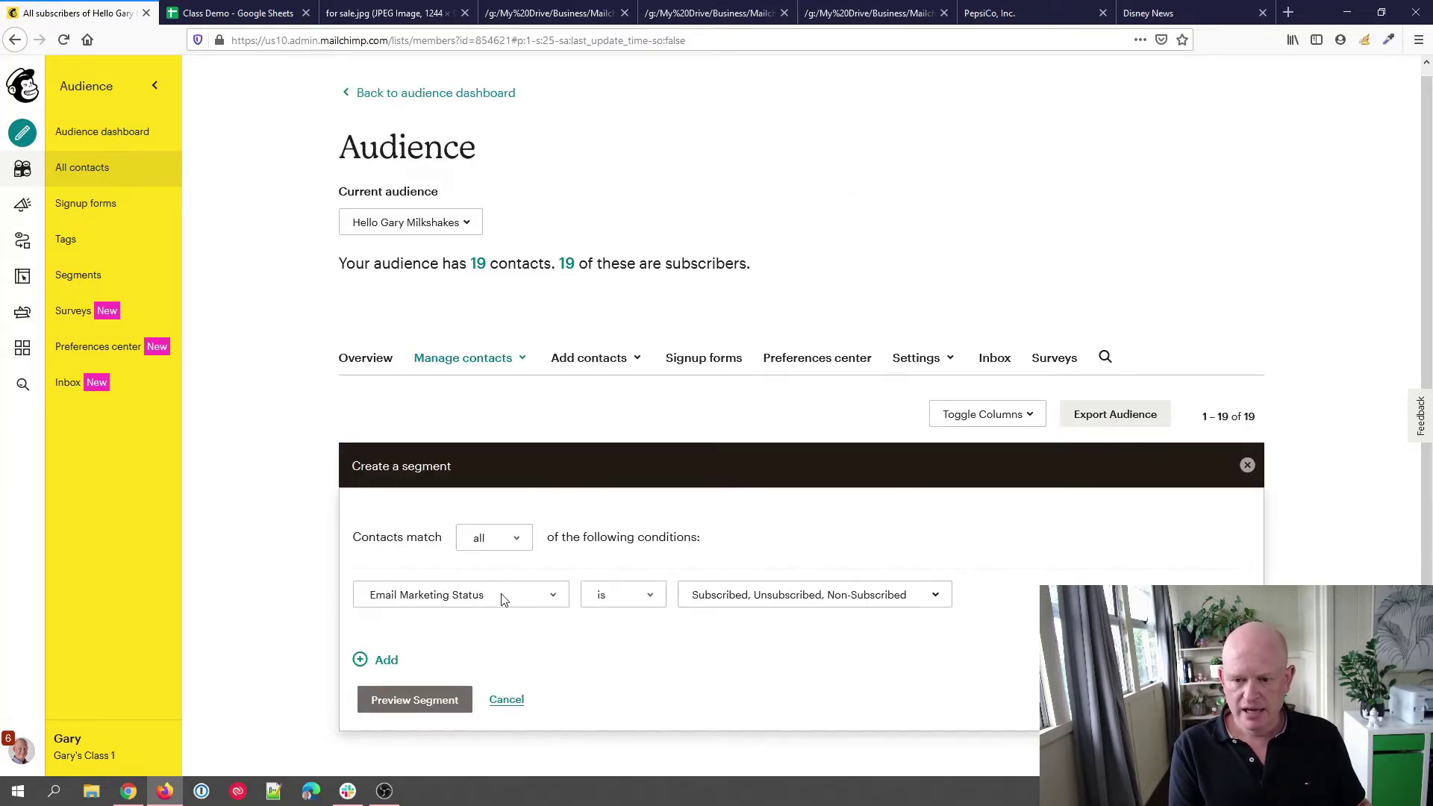
left_click(483, 600)
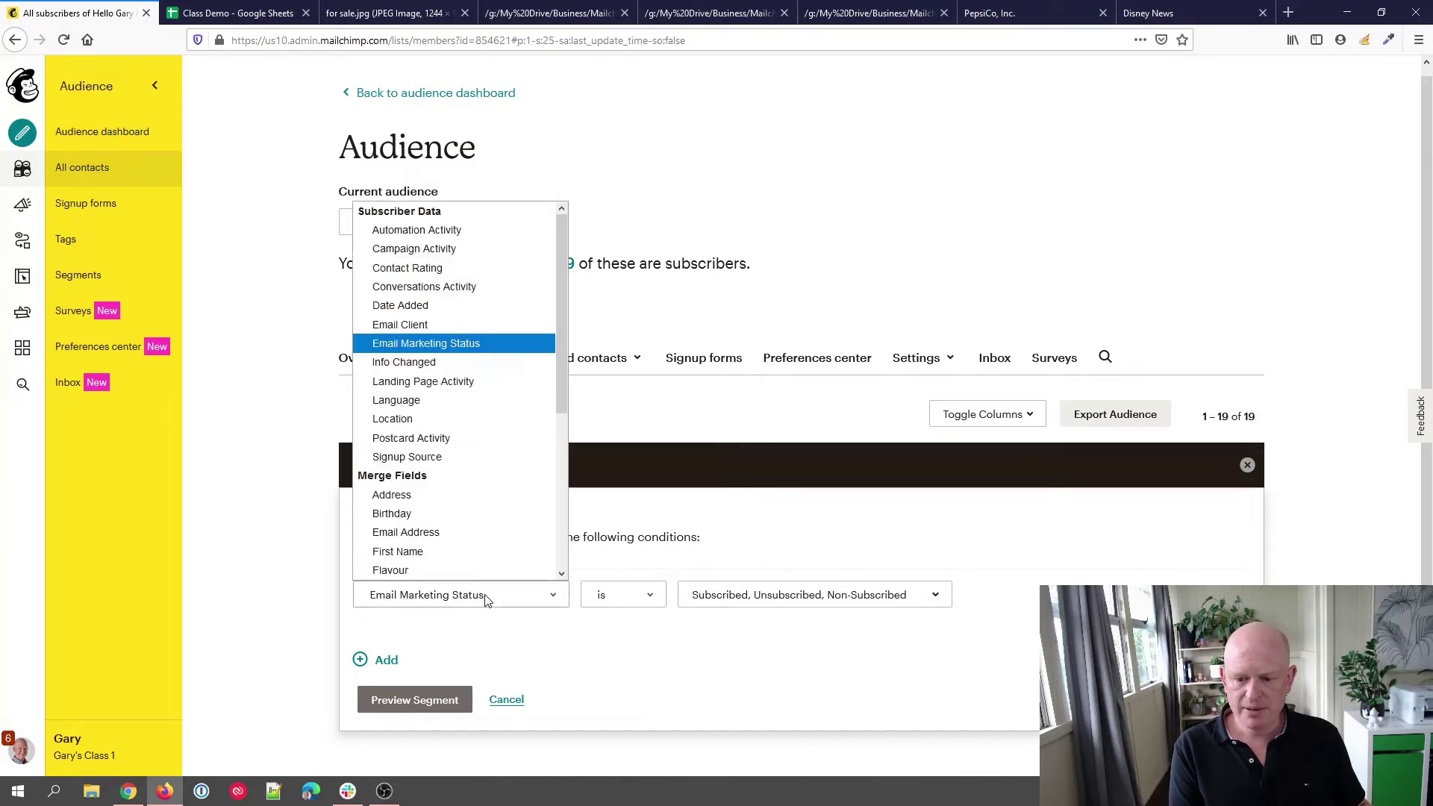
left_click_drag(562, 393, 571, 484)
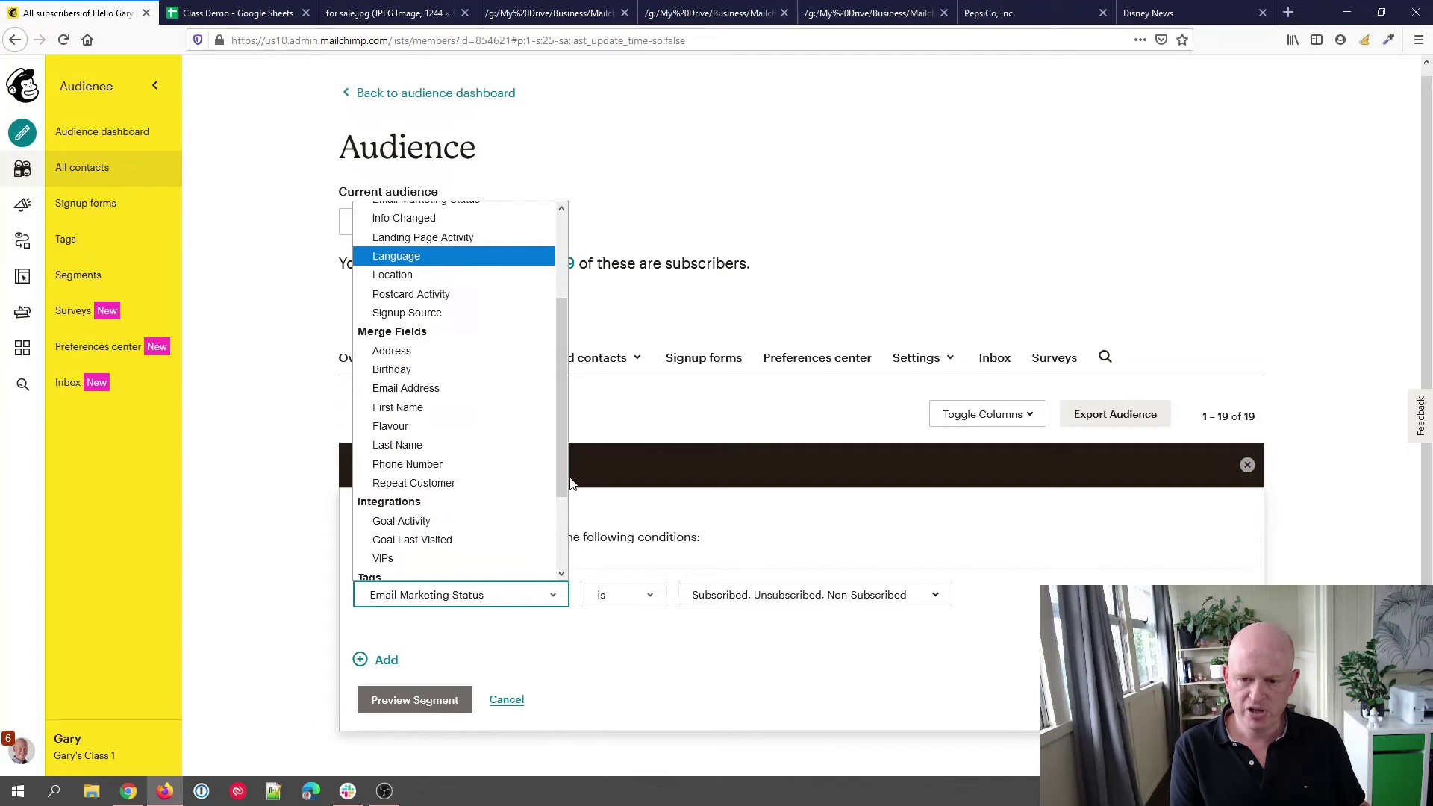
left_click(479, 487)
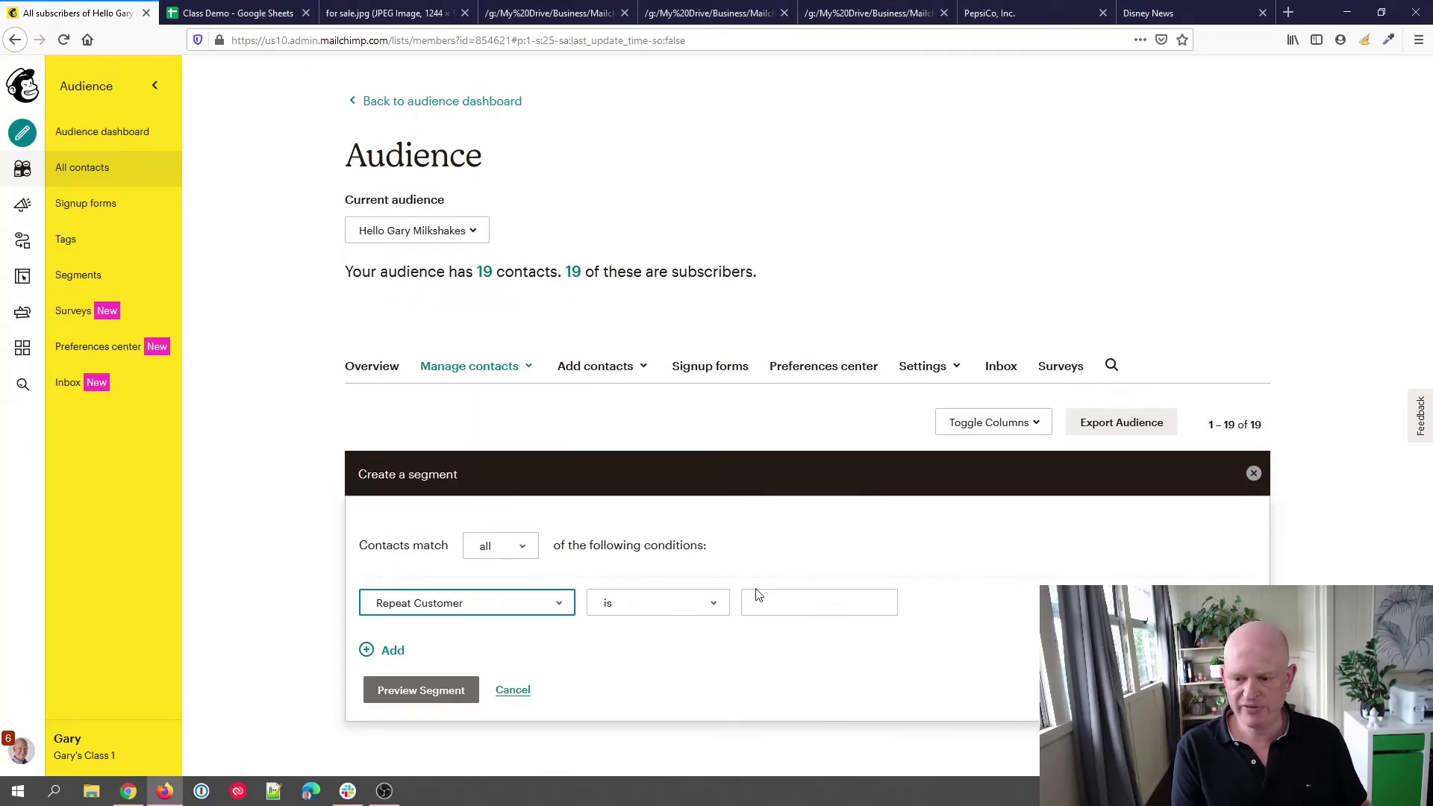
left_click(792, 605)
type("y")
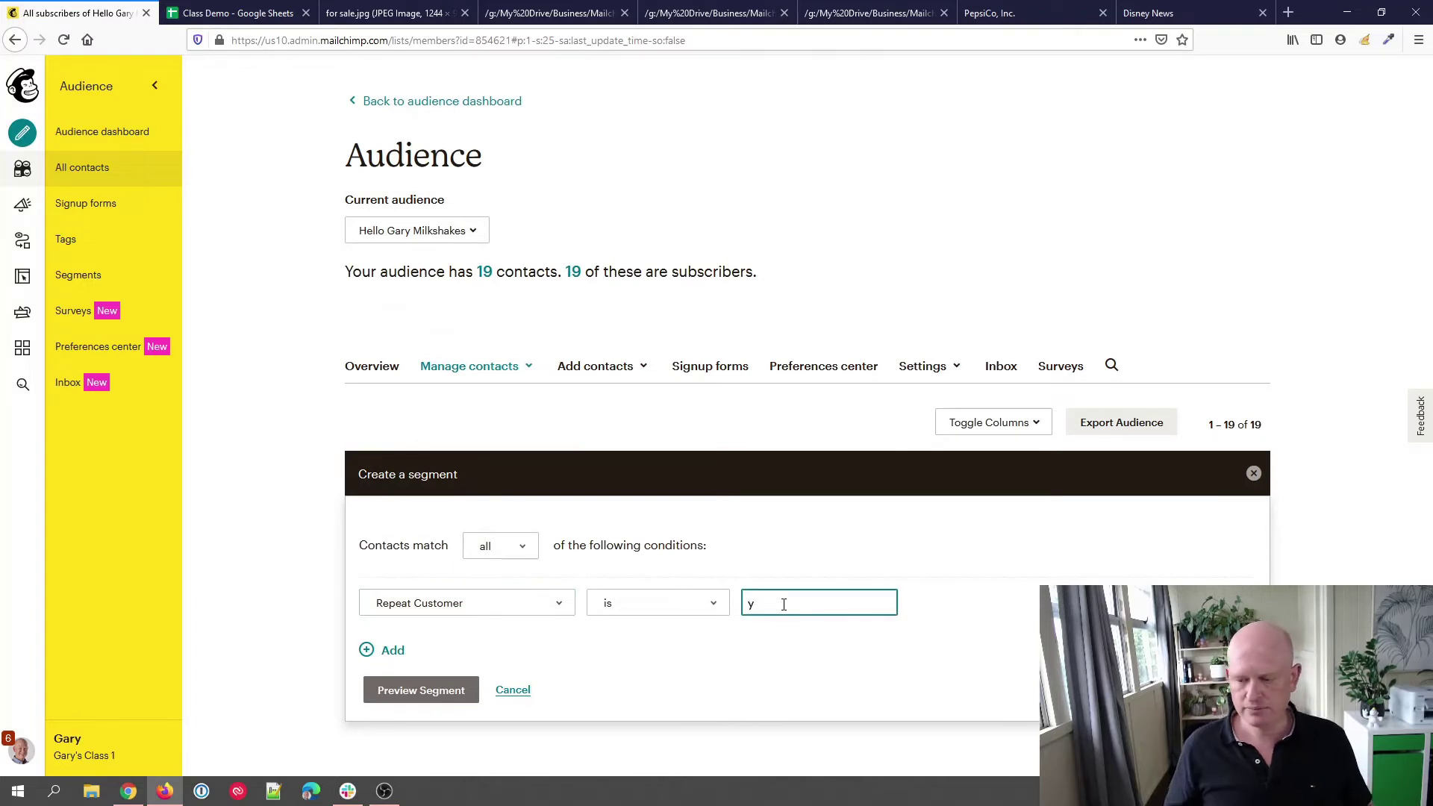
left_click(440, 691)
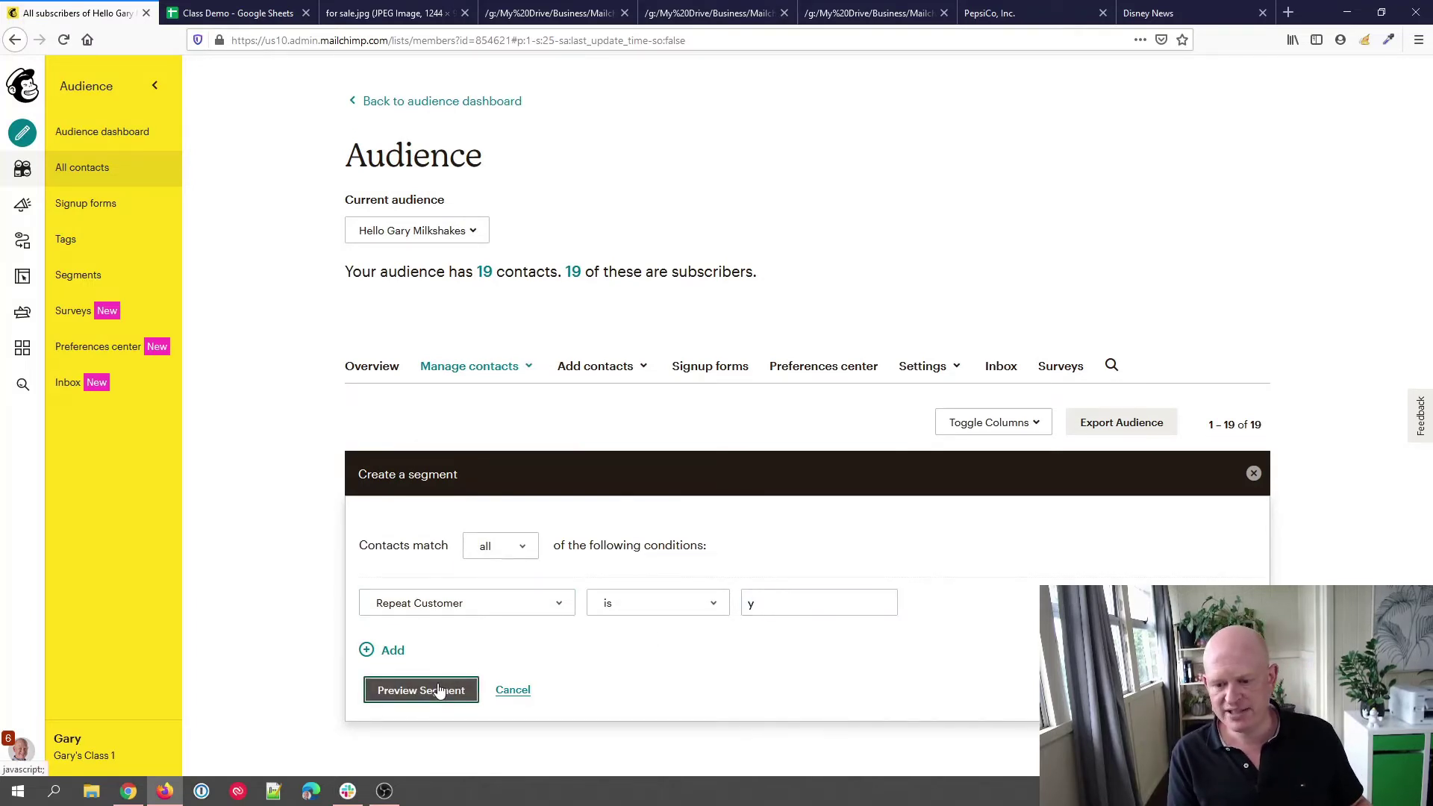
- Save the nine matching contacts as segment 'Repeat custs' and go back to all 19 contacts
scroll(831, 532, "down", 2)
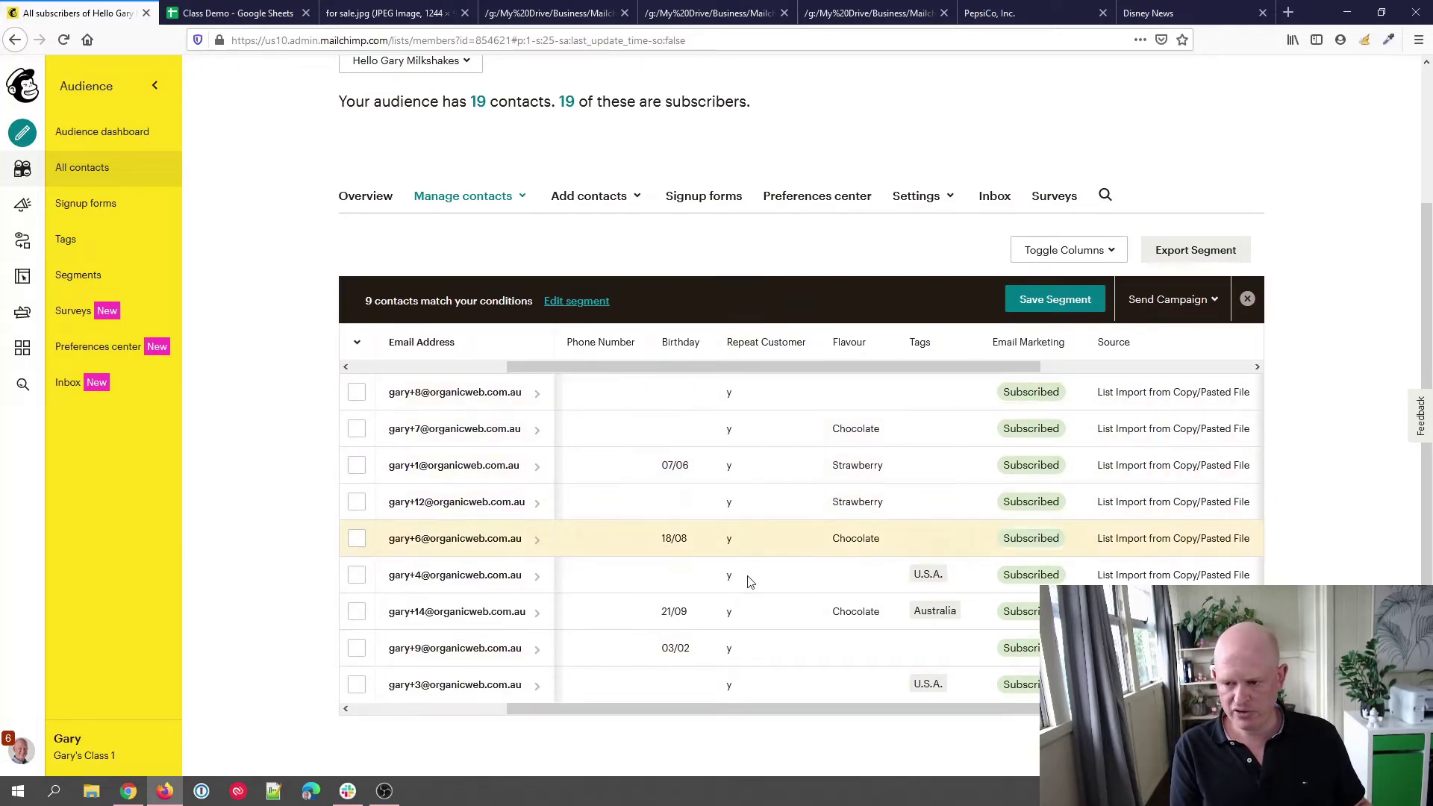
left_click(1054, 298)
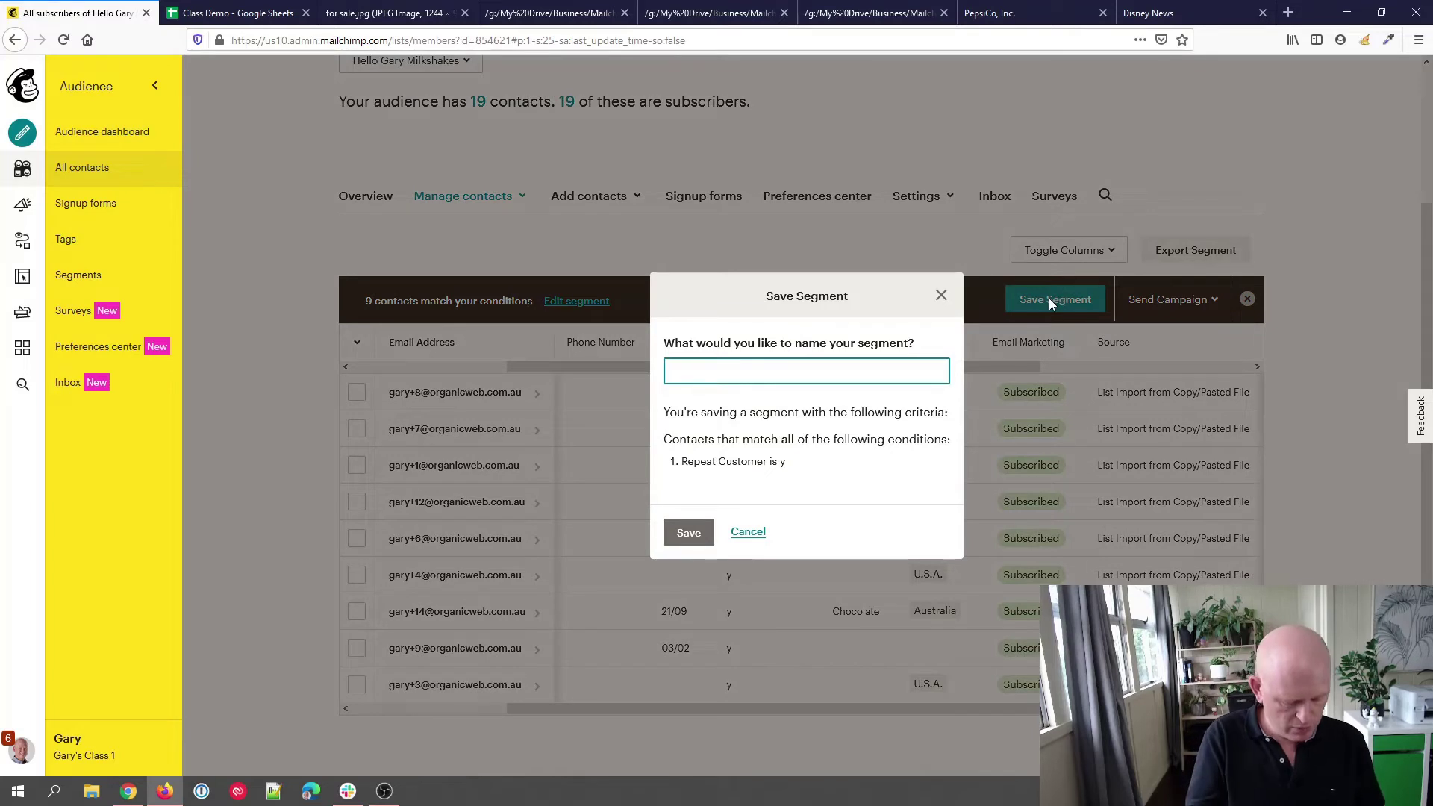
type("Repeat")
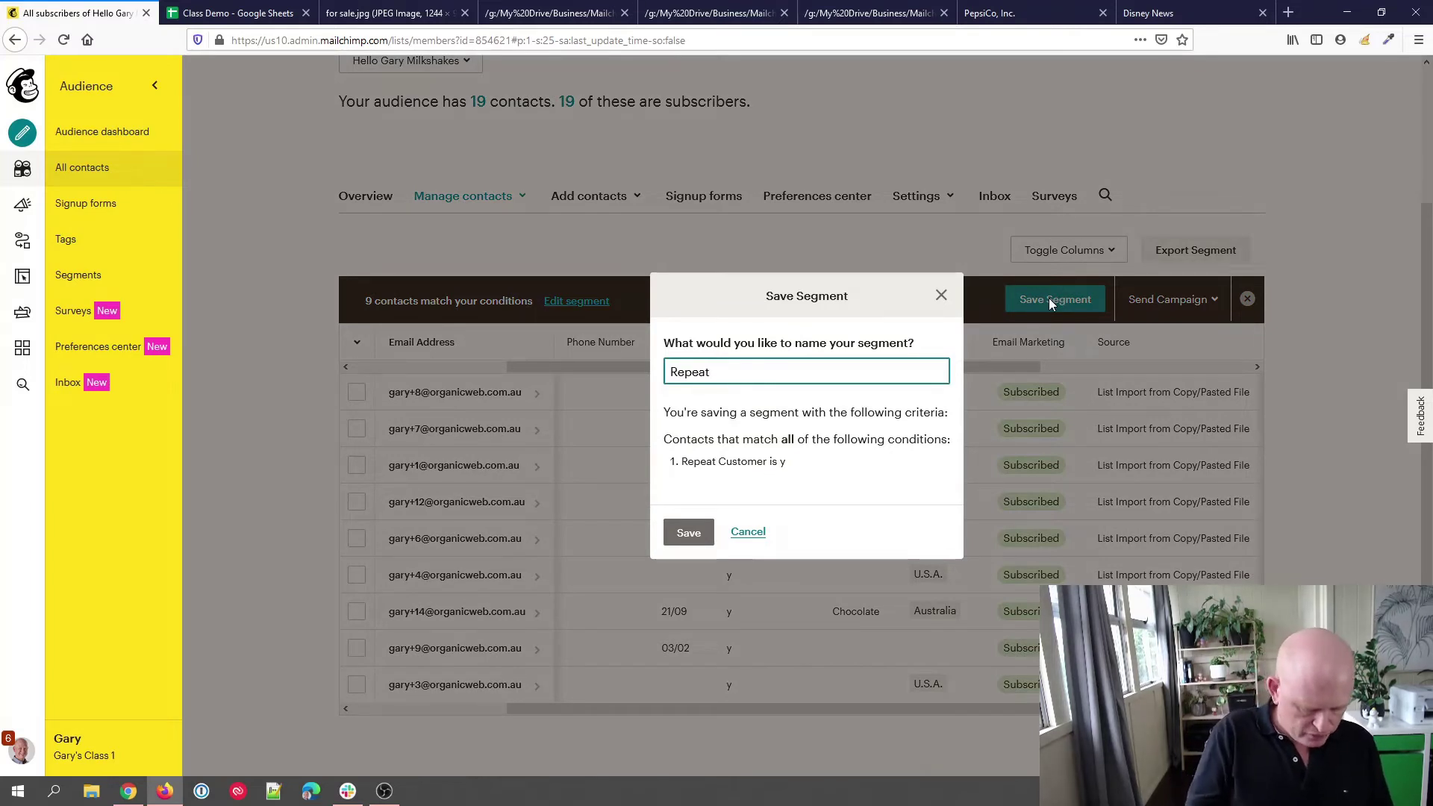
type(" custs")
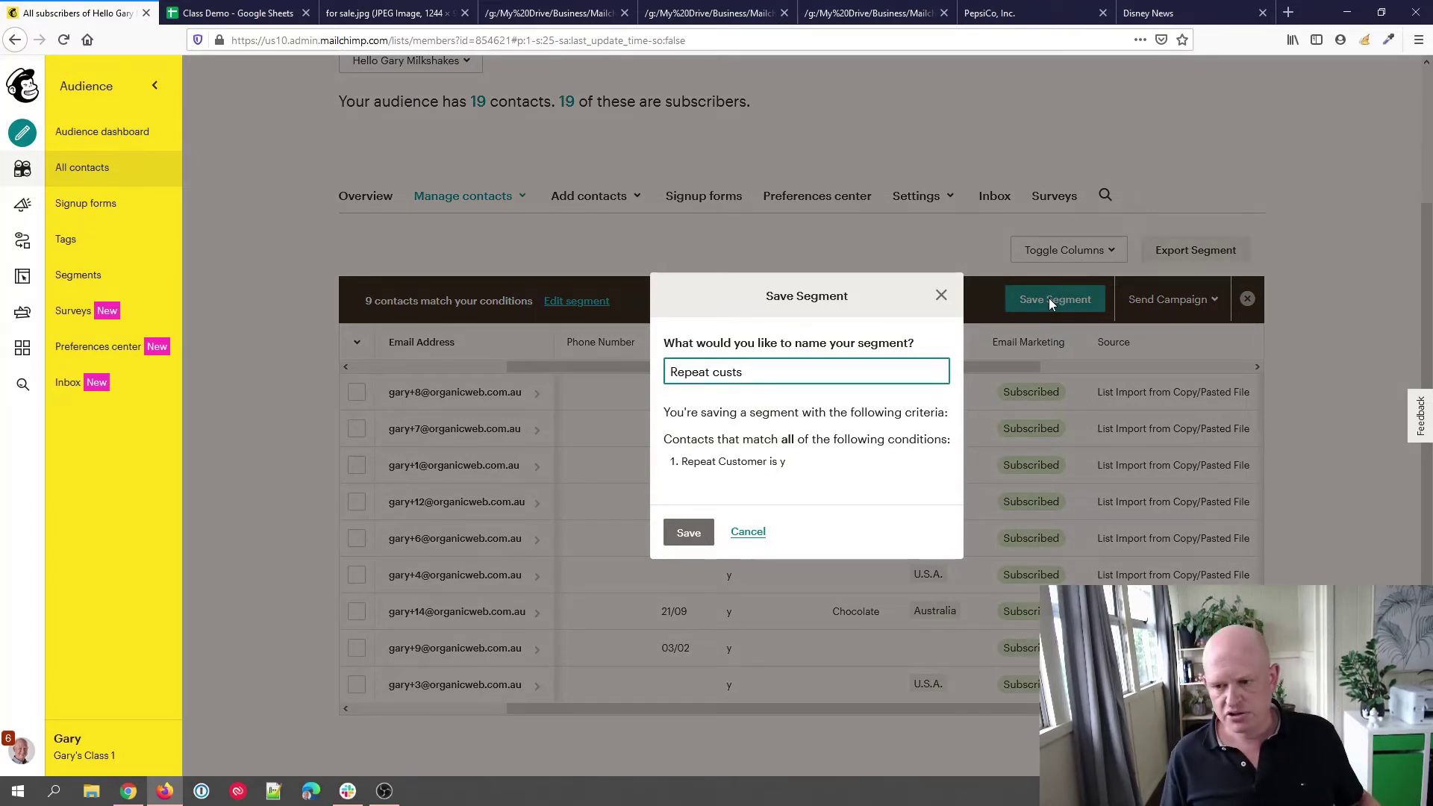
left_click(689, 534)
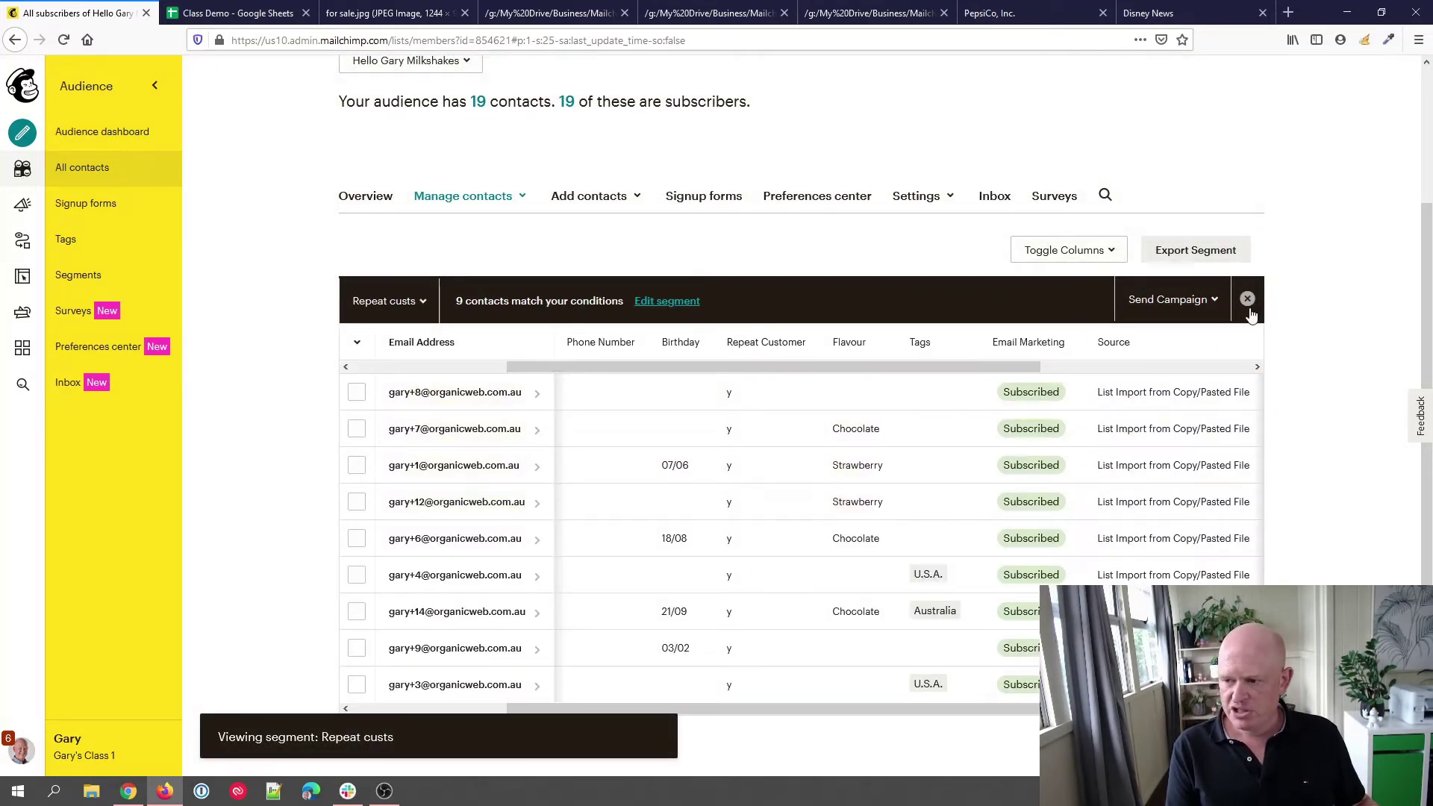
left_click(480, 107)
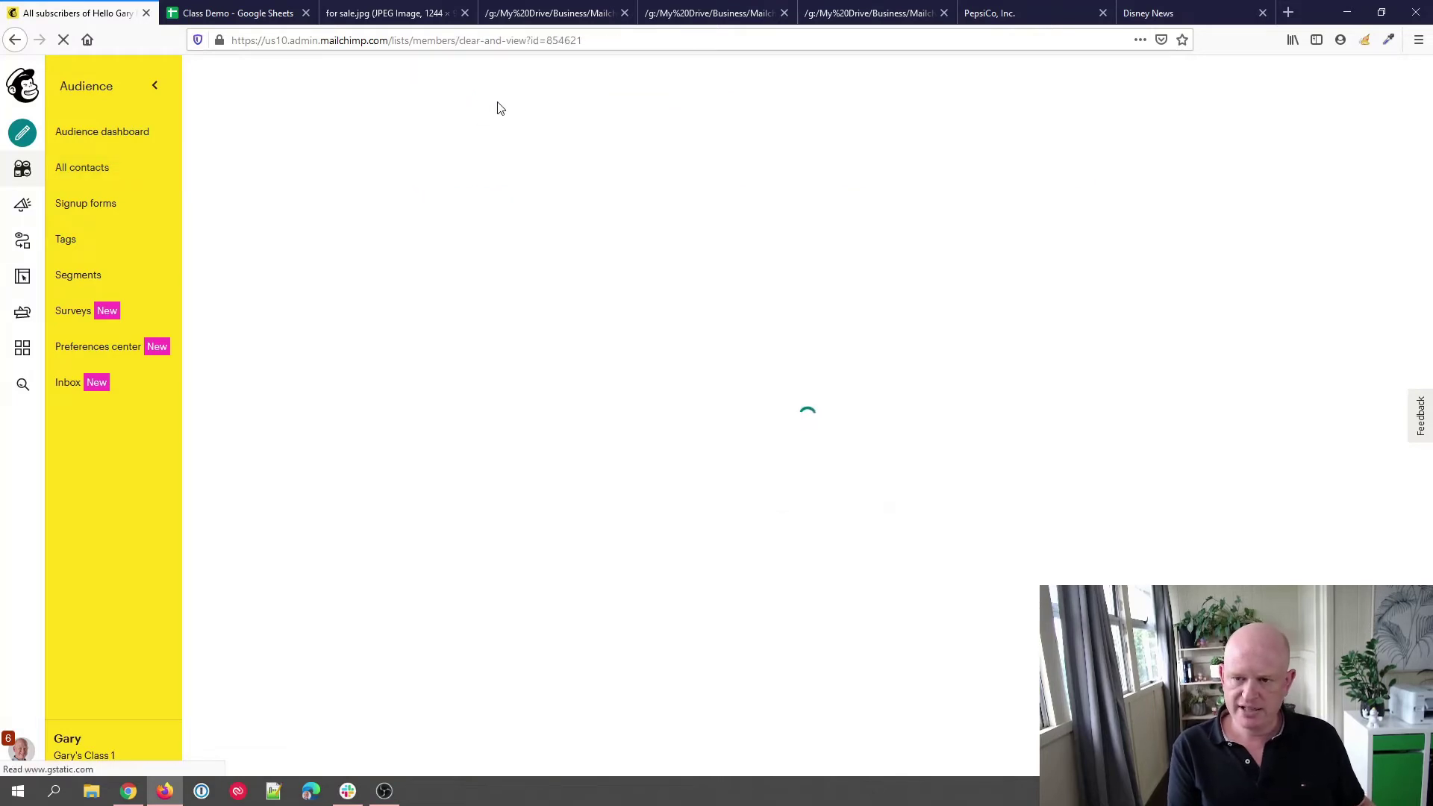
scroll(730, 278, "down", 3)
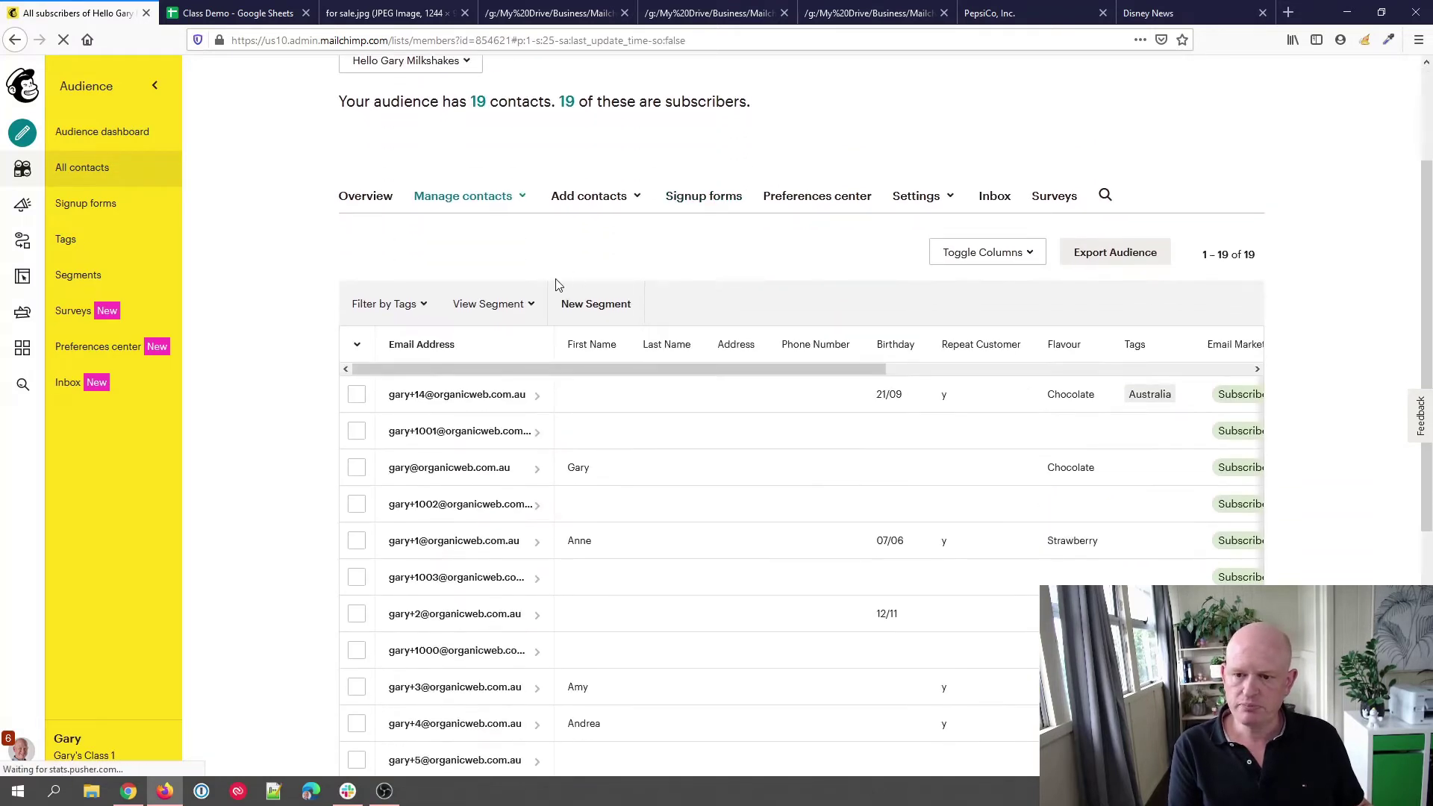
left_click(532, 306)
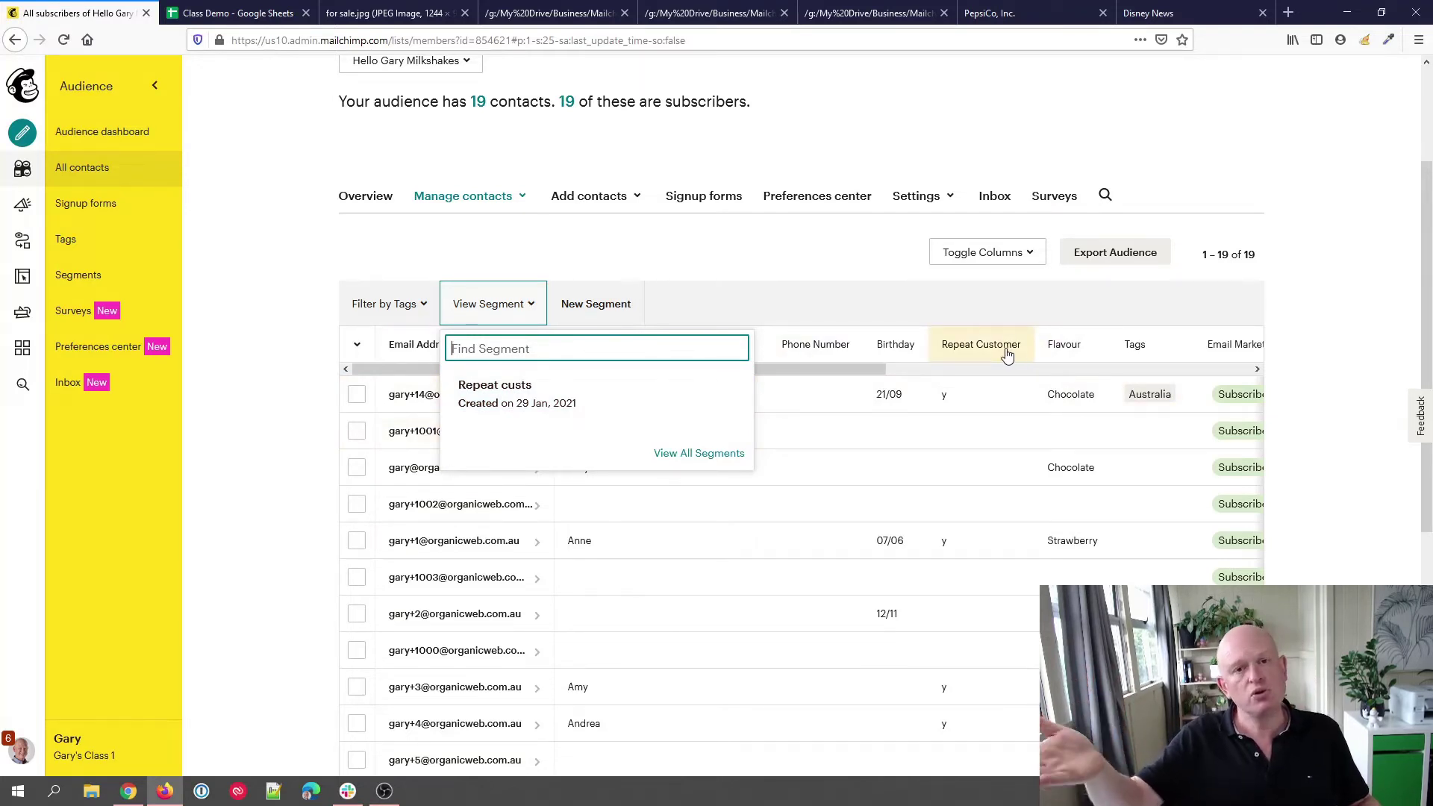
left_click(765, 261)
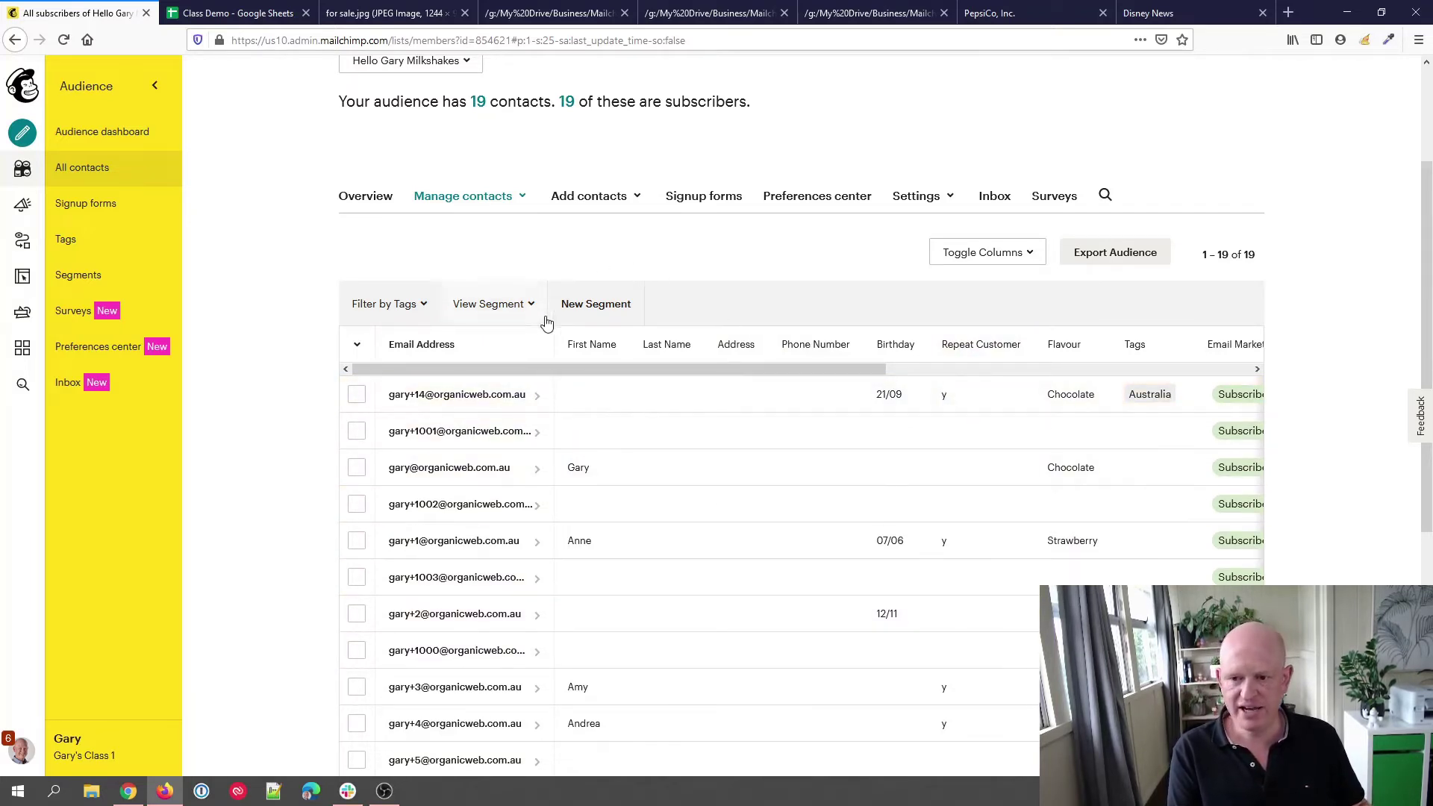
- Start a two-condition segment whose first condition is Repeat Customer is 'y'
left_click(596, 305)
scroll(599, 314, "up", 3)
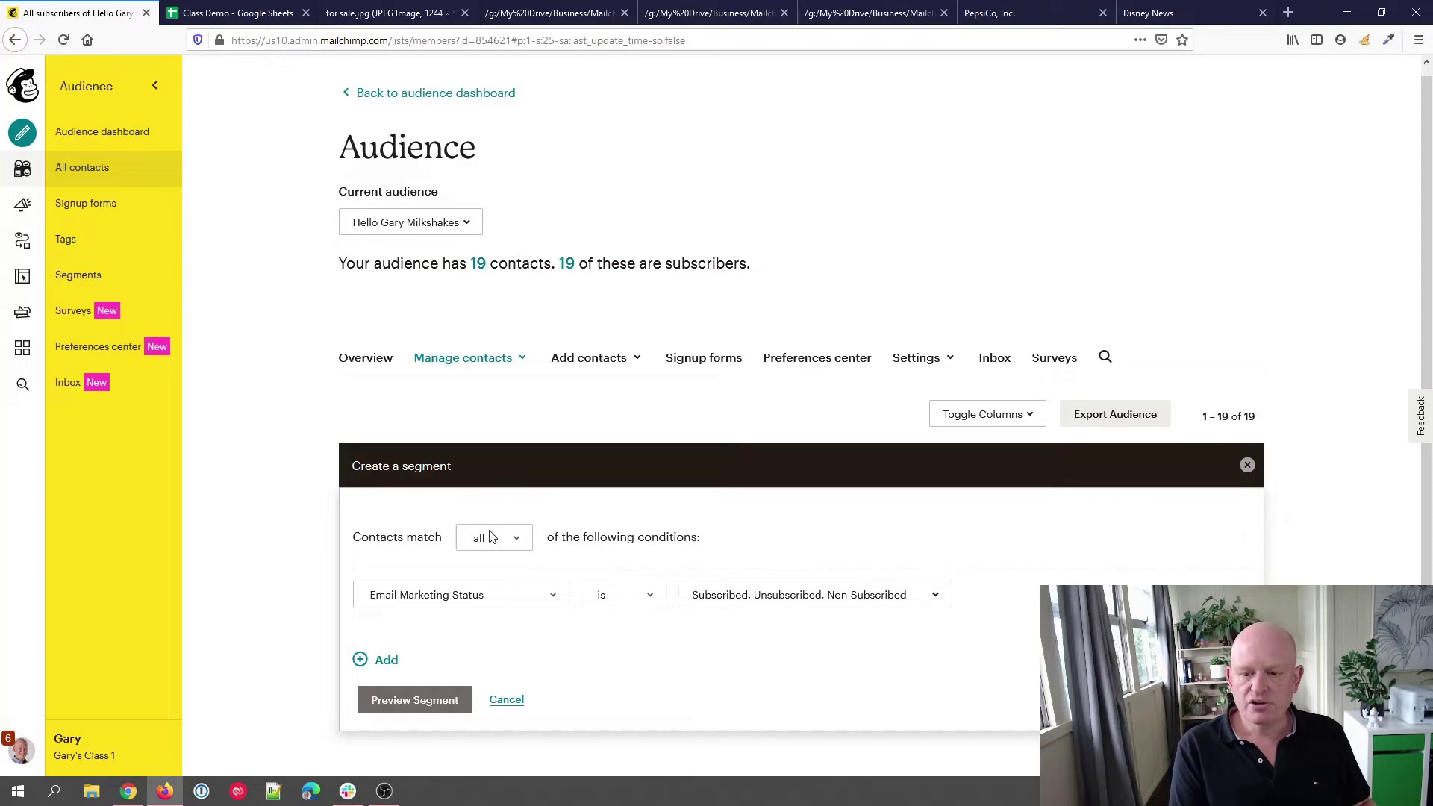
left_click(385, 663)
scroll(540, 577, "down", 1)
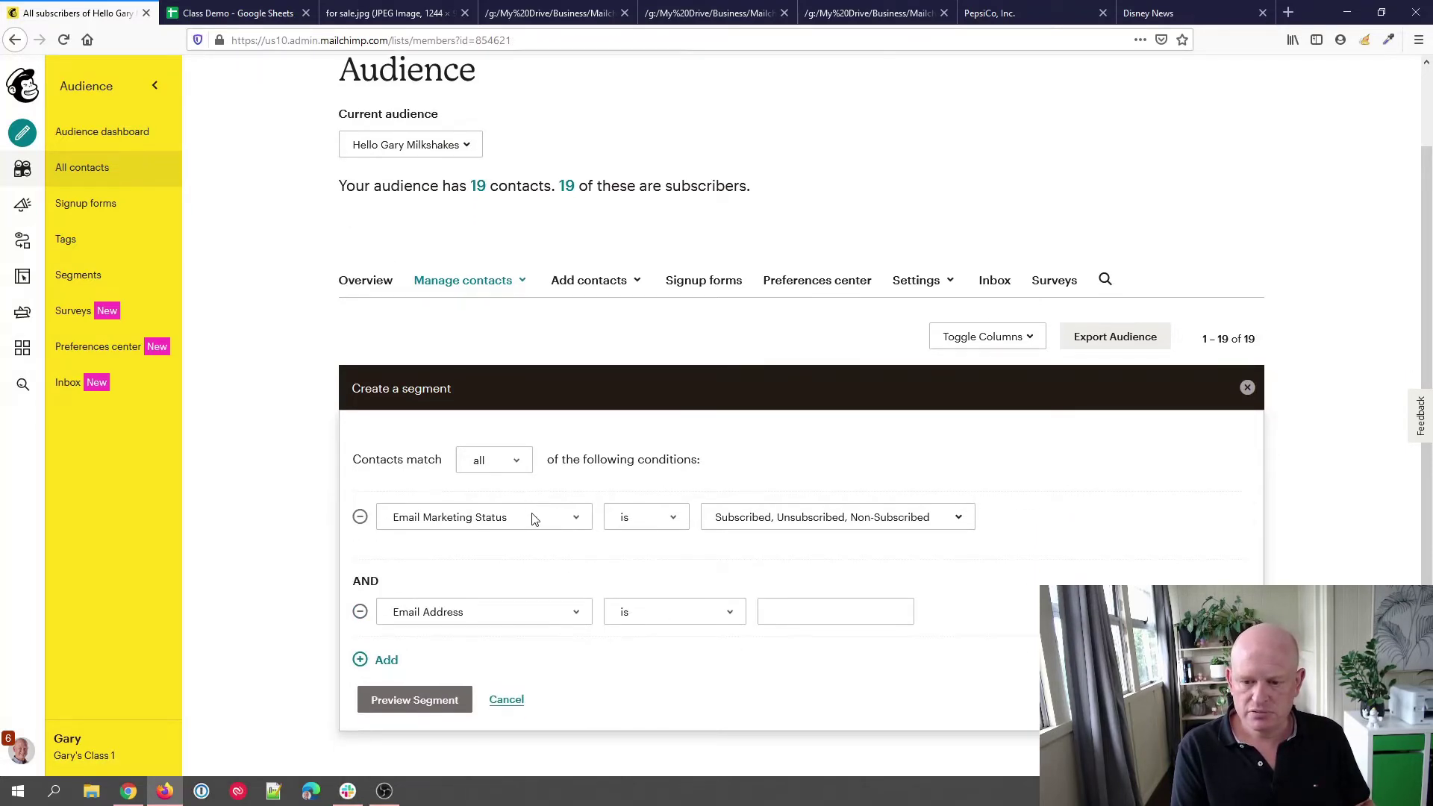
left_click(533, 519)
left_click_drag(589, 324, 586, 438)
left_click(437, 361)
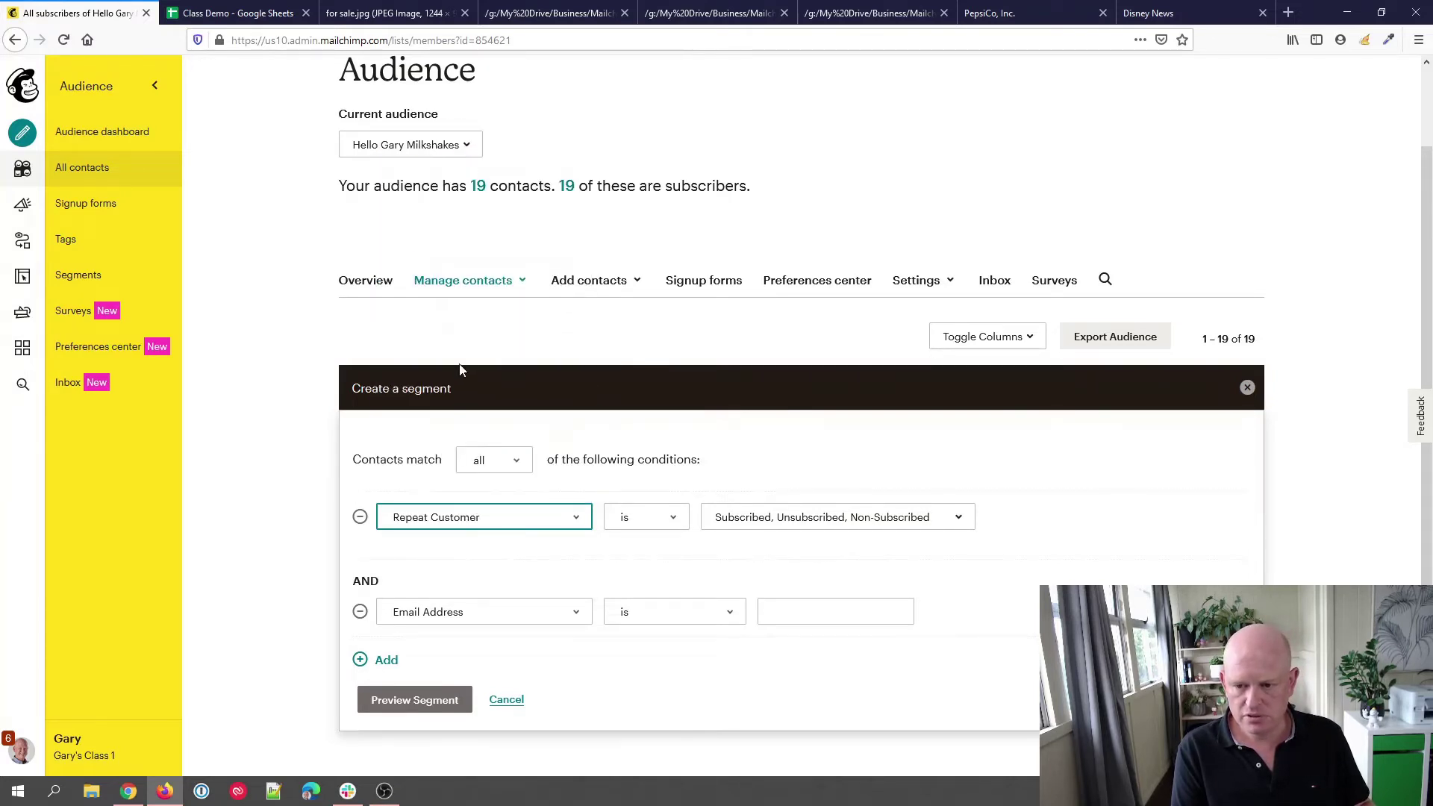
left_click(796, 534)
type("y")
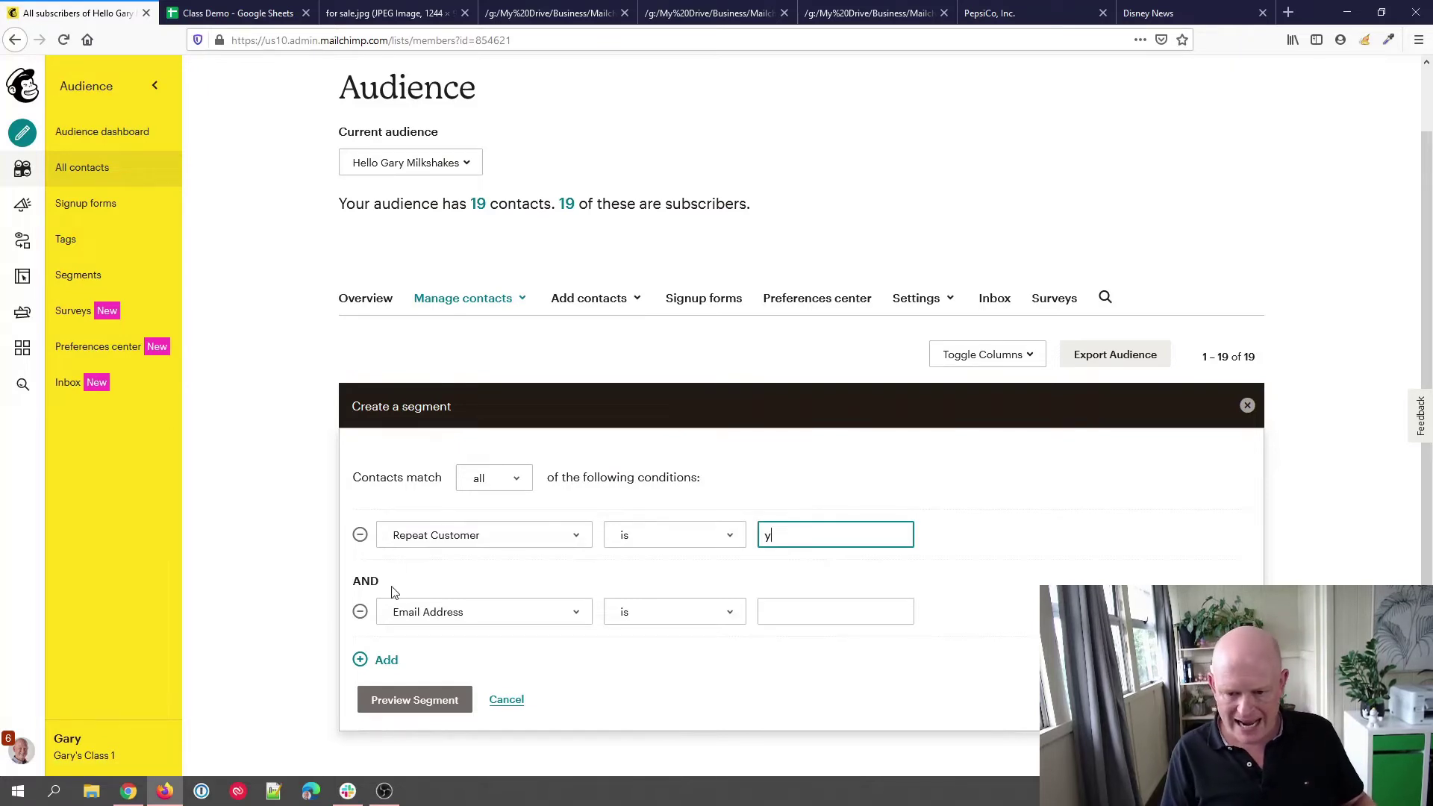
- Add the second condition 'contact is tagged U.S.A.' and preview the two matching contacts
left_click(506, 621)
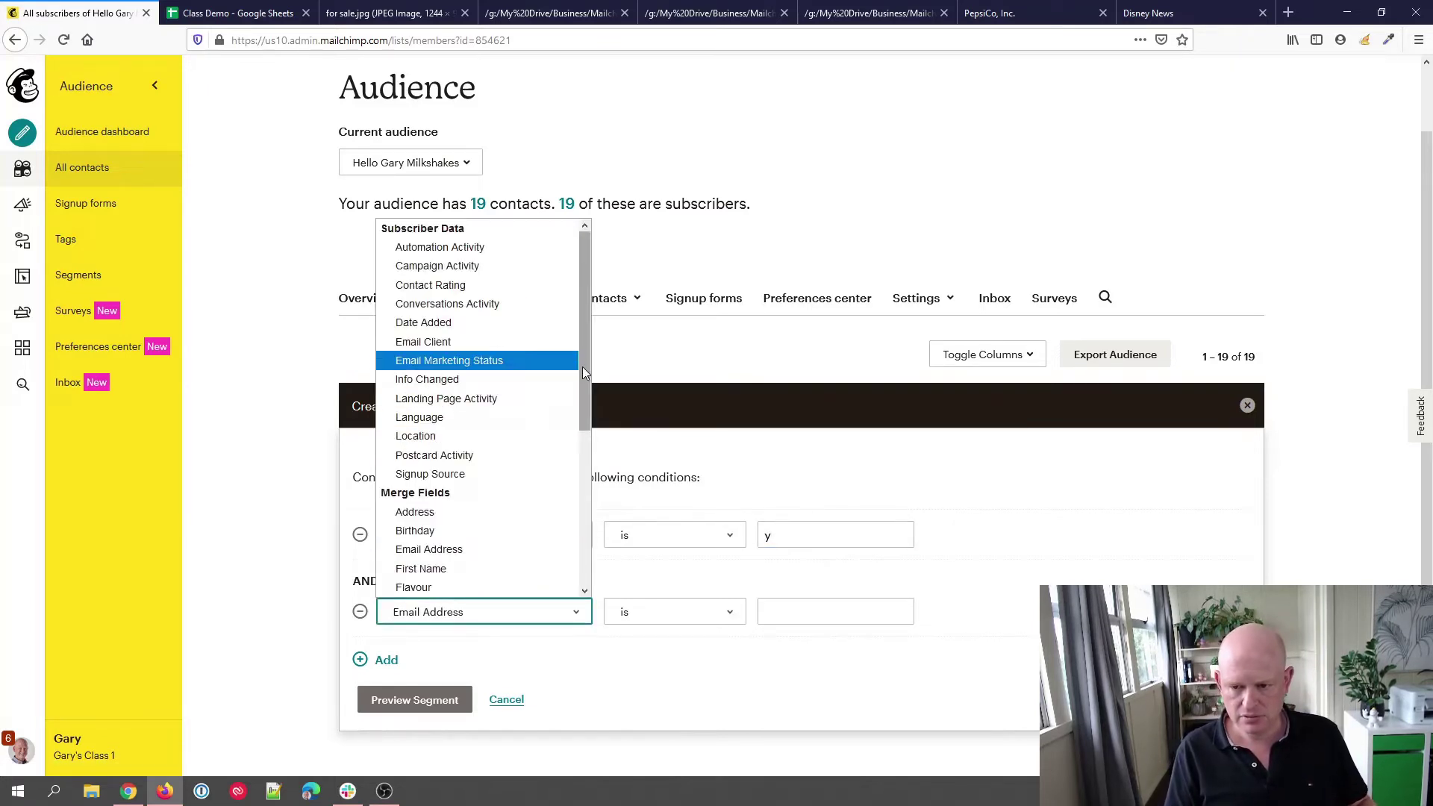
left_click_drag(582, 372, 586, 503)
left_click(493, 527)
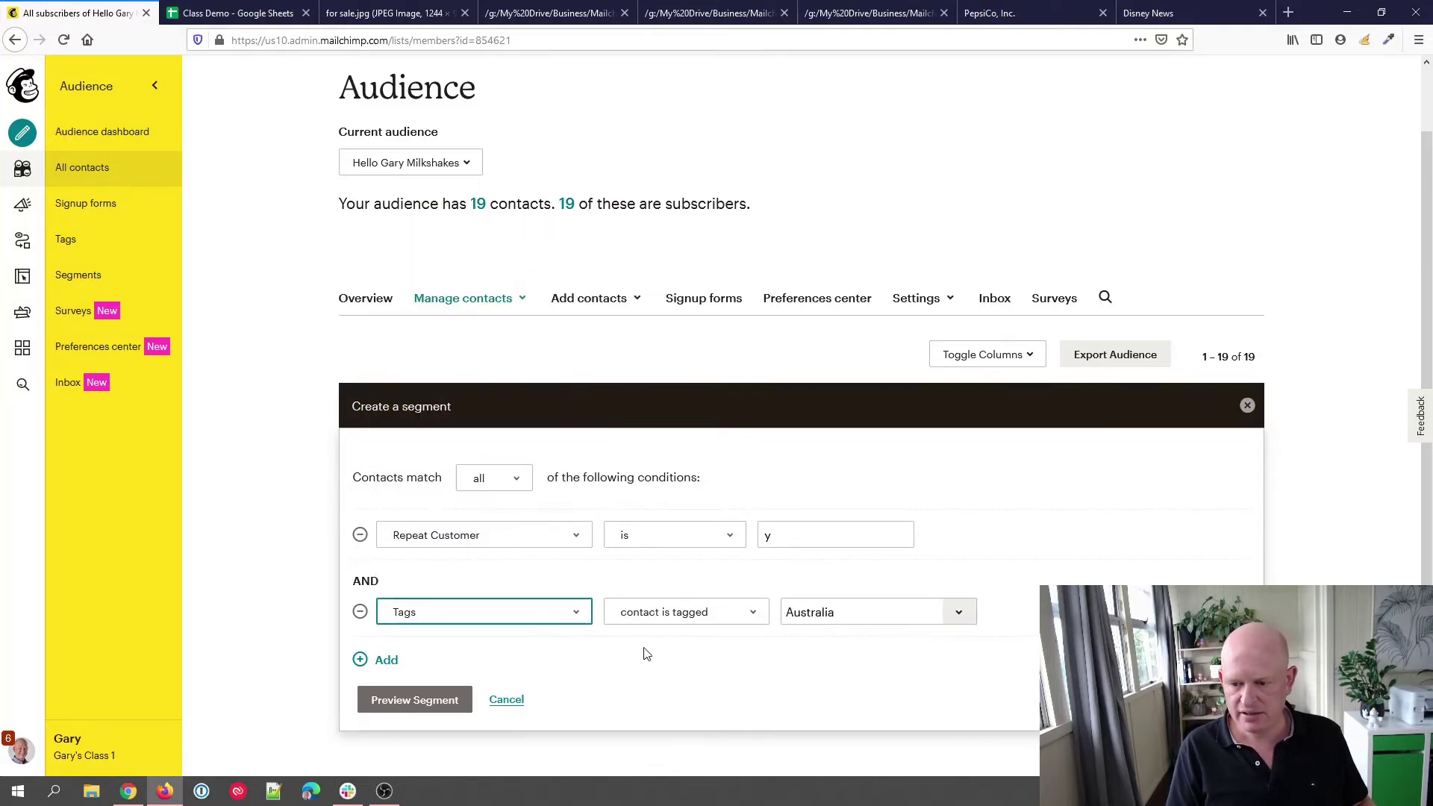
left_click(922, 611)
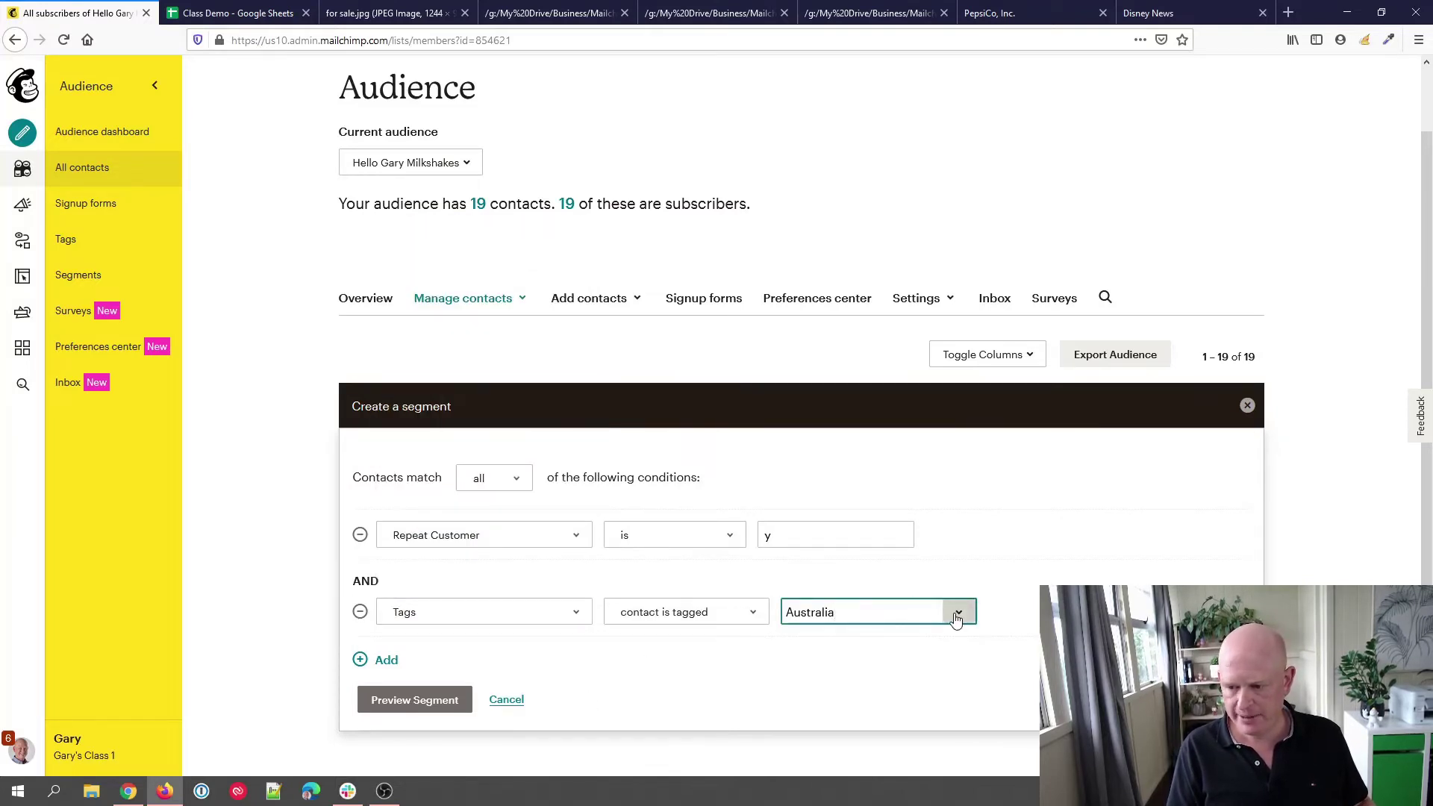
left_click(955, 613)
left_click(825, 670)
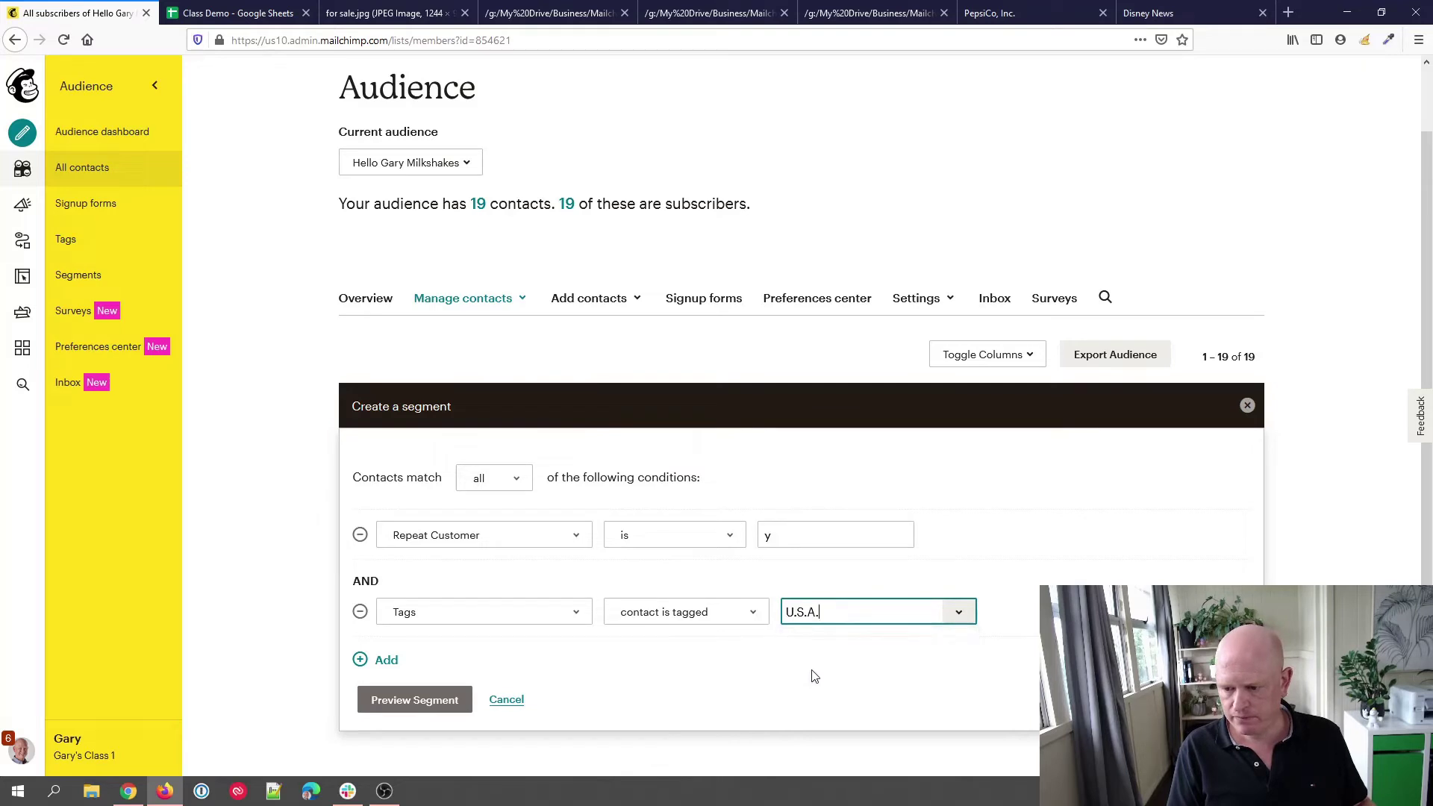
left_click(394, 703)
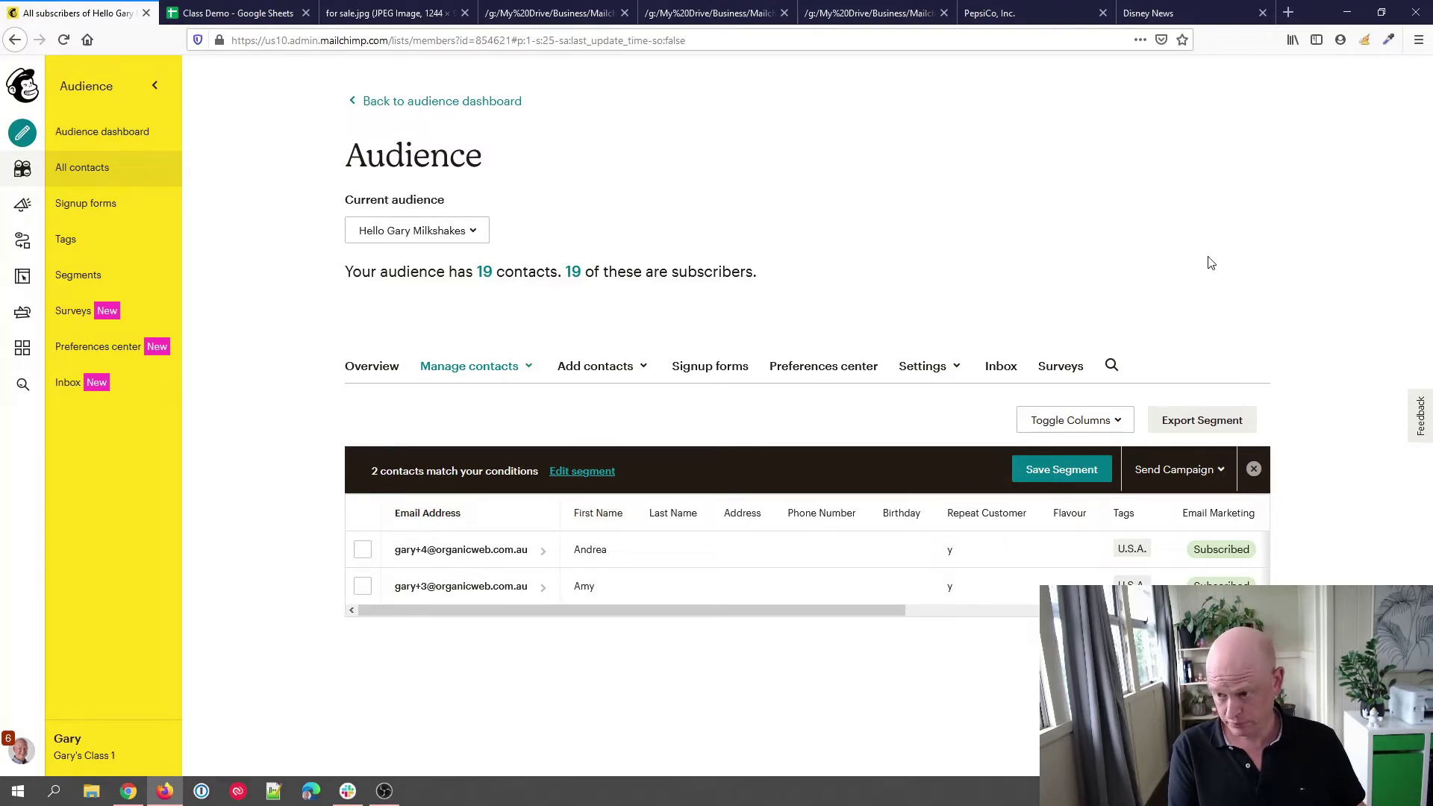
- Go to the audience's Groups page from the Manage contacts menu
left_click(519, 373)
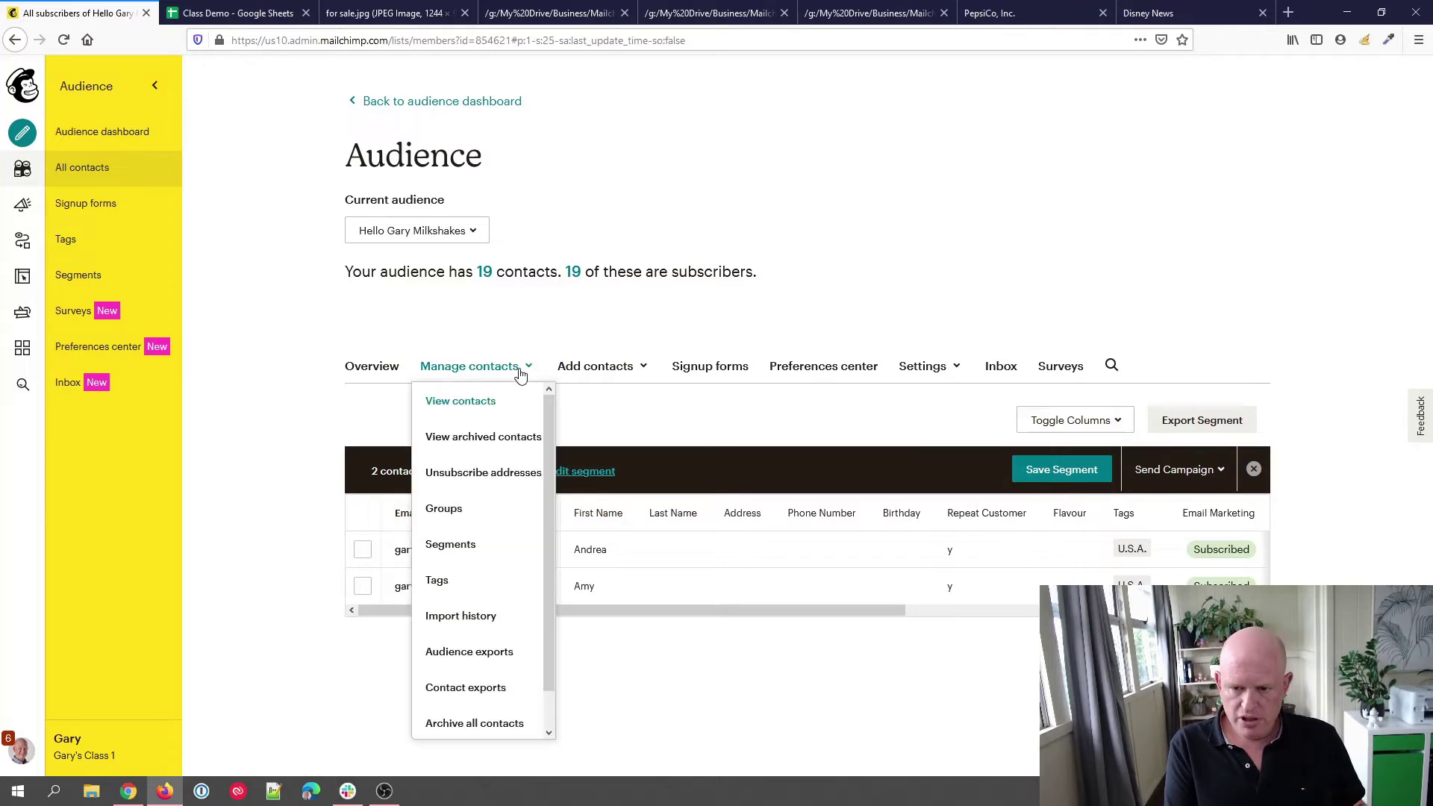
left_click(467, 520)
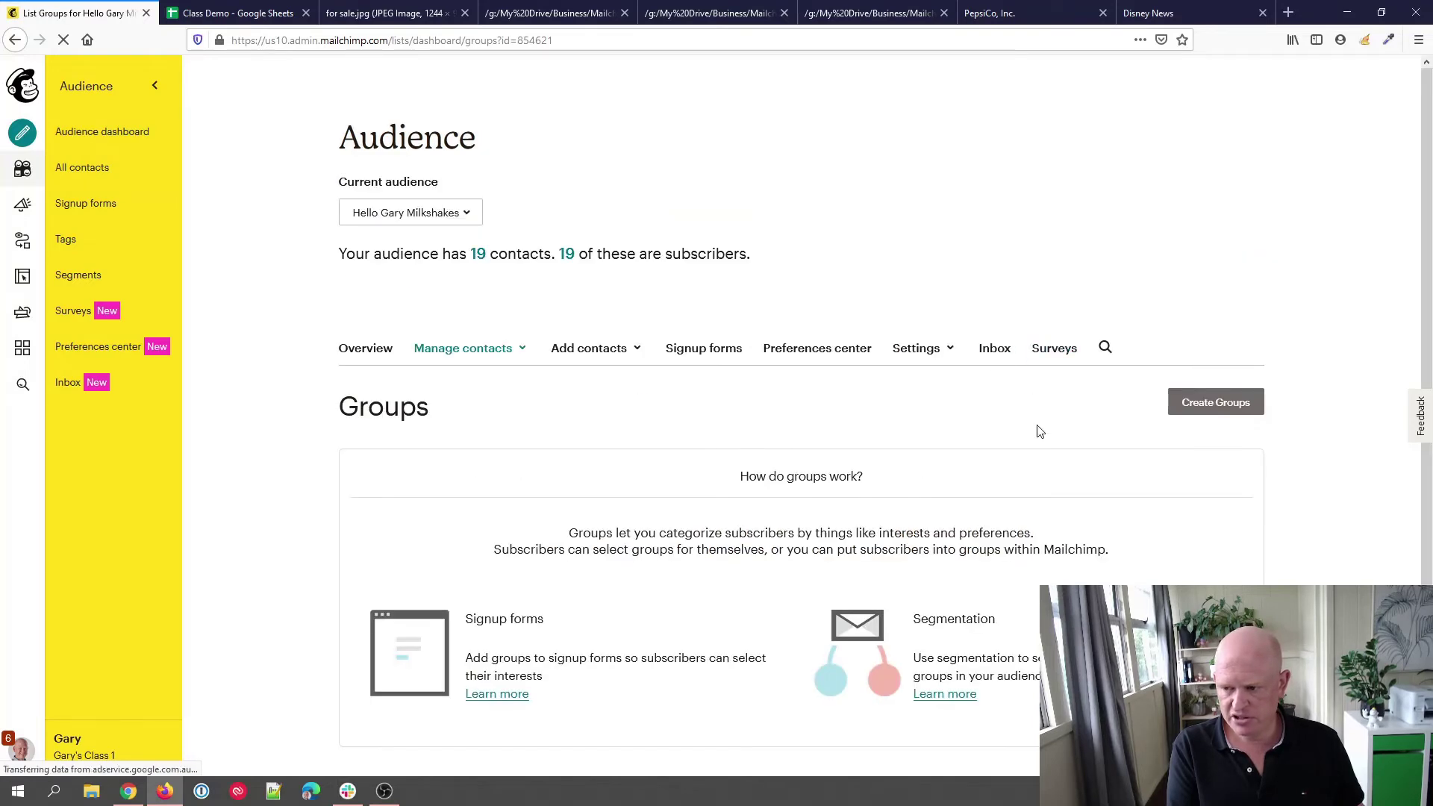
- Create the group category 'Your fav flavour is' with groups Strawberry and Mint, and save it
left_click(1228, 406)
scroll(858, 422, "down", 3)
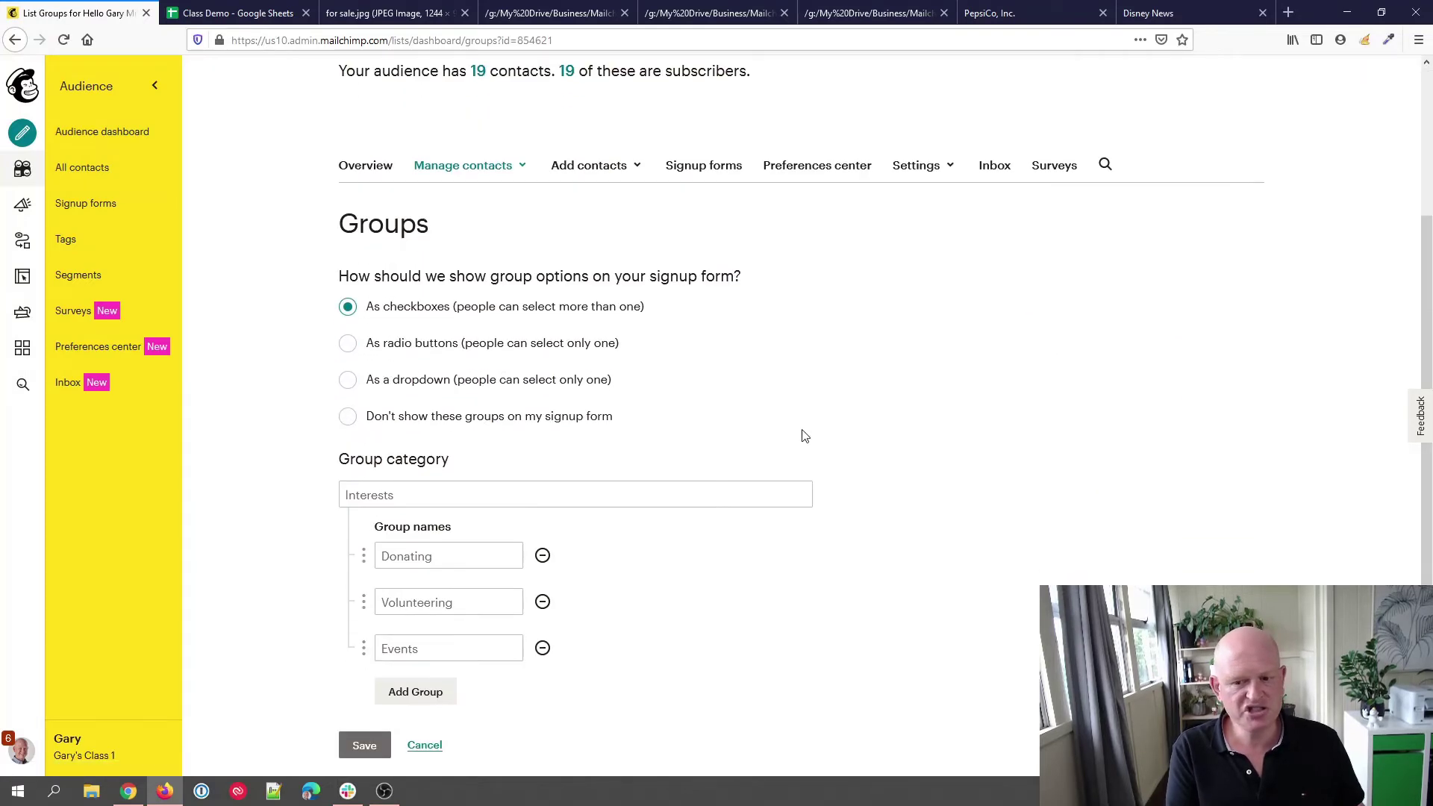
left_click(633, 494)
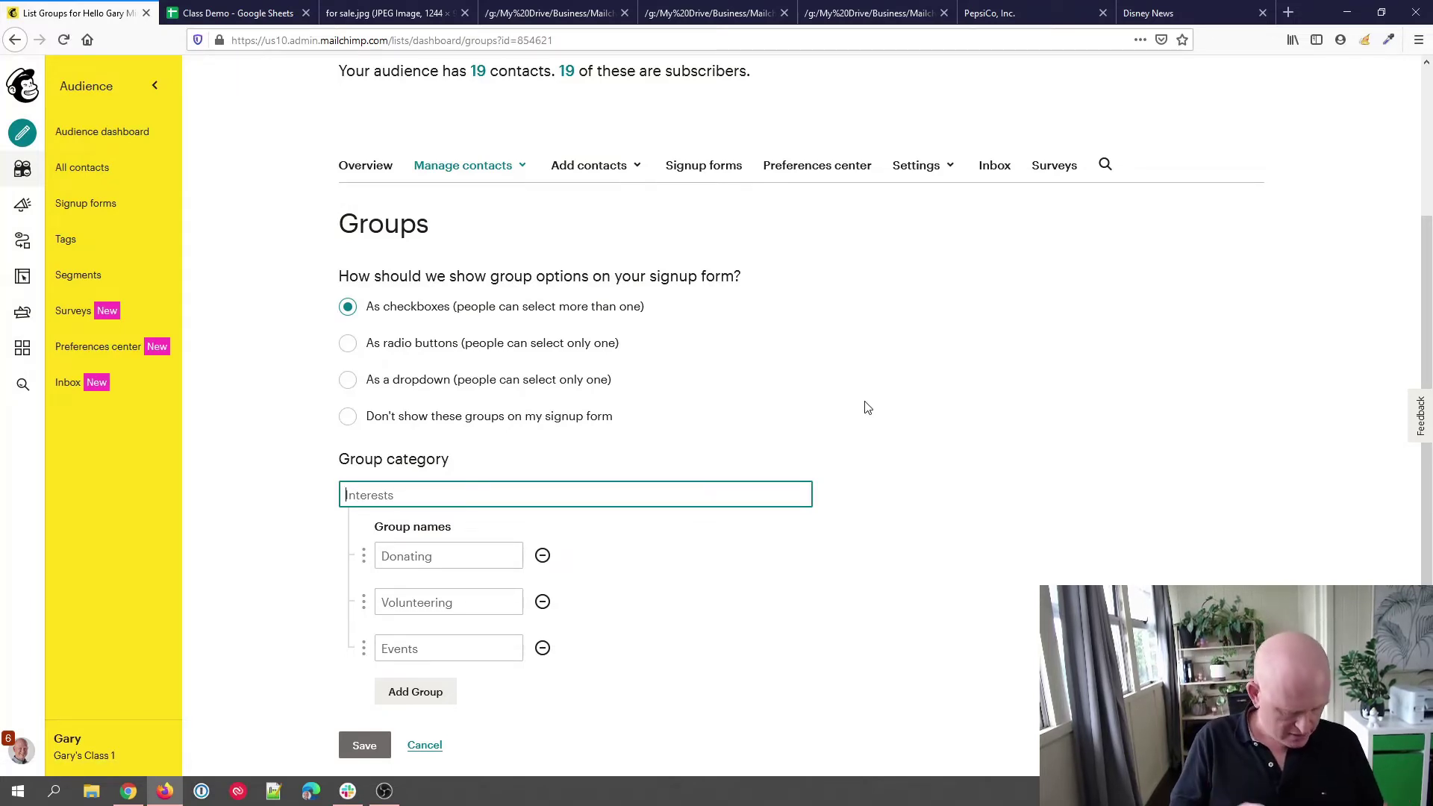
type("Y")
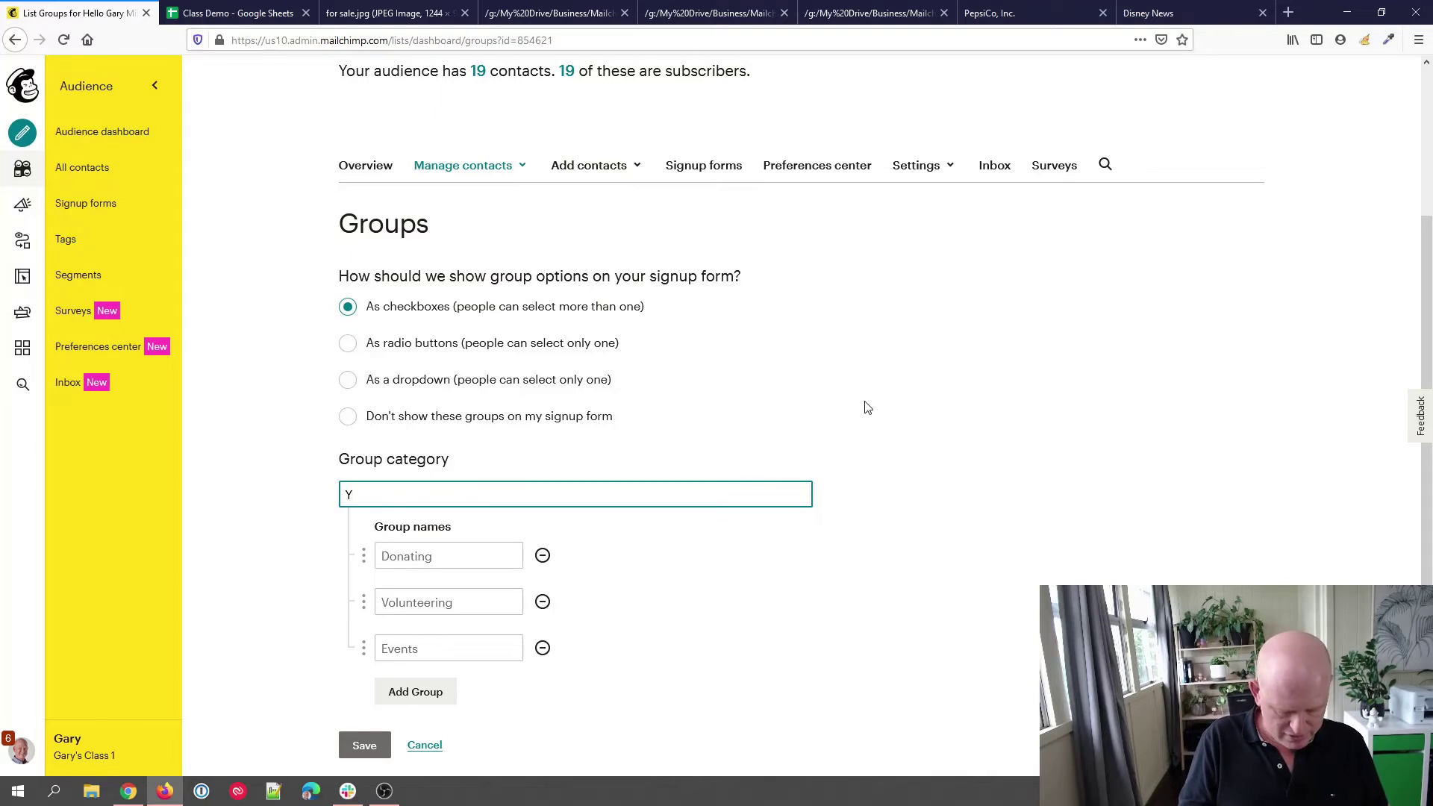
type("our")
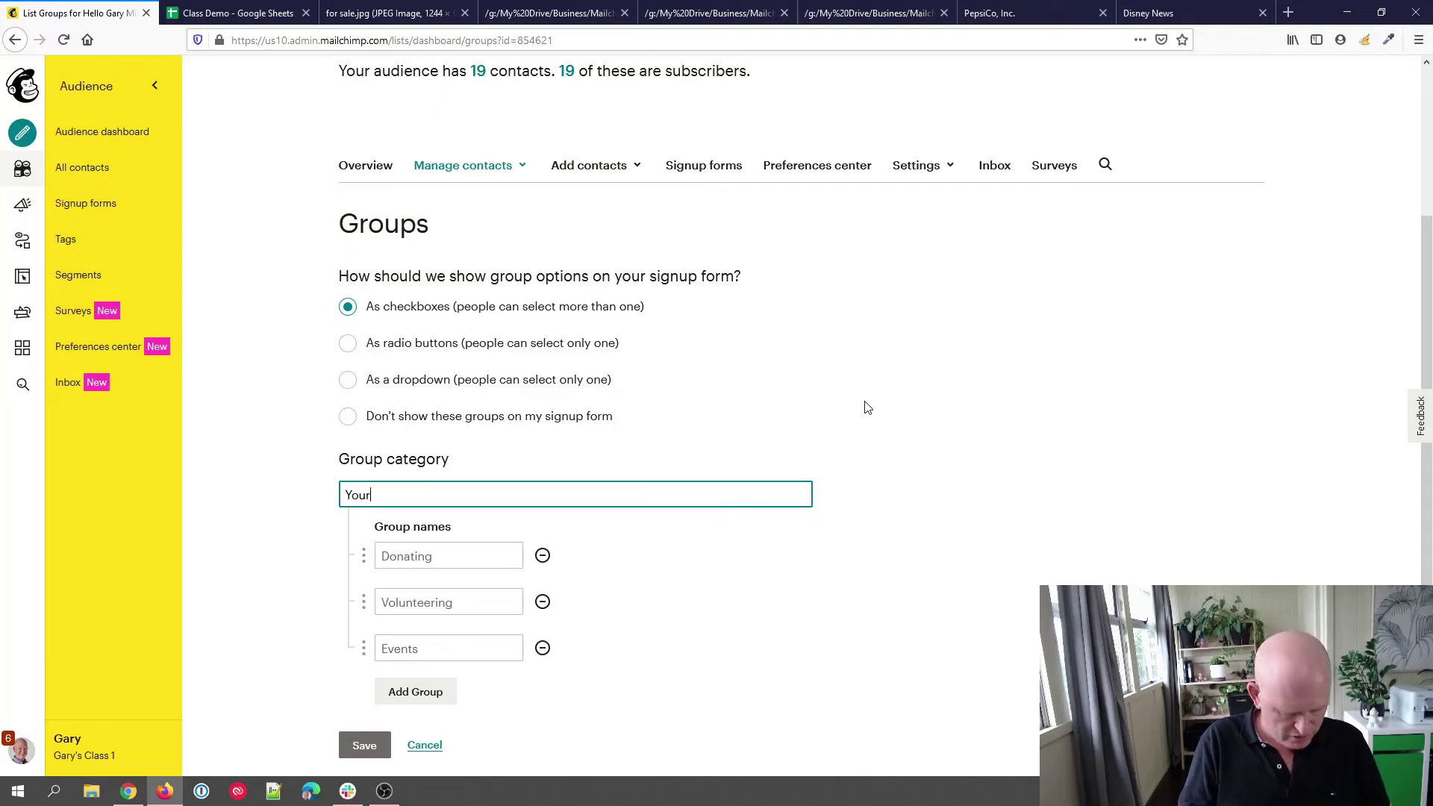
type(" fav flavour is")
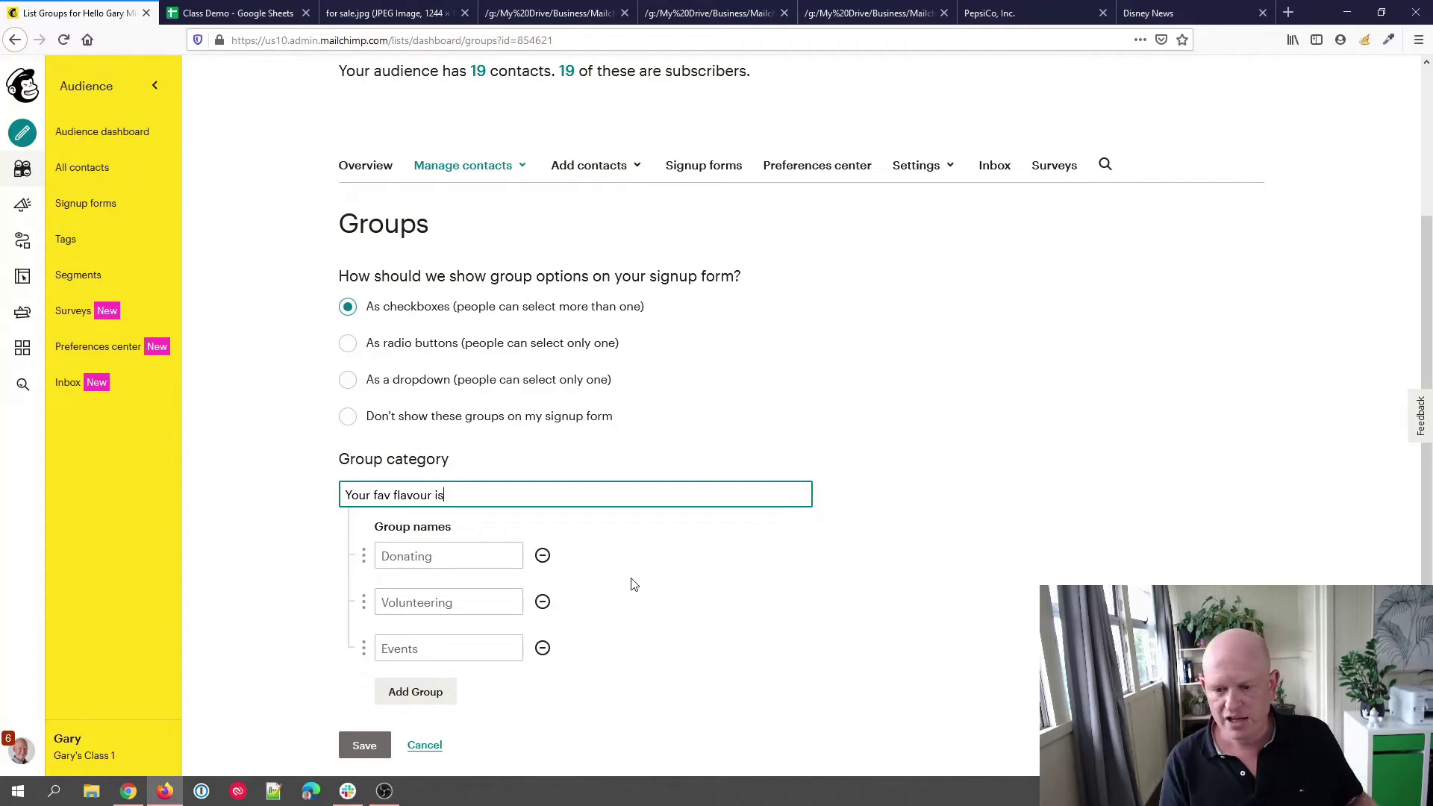
left_click(415, 558)
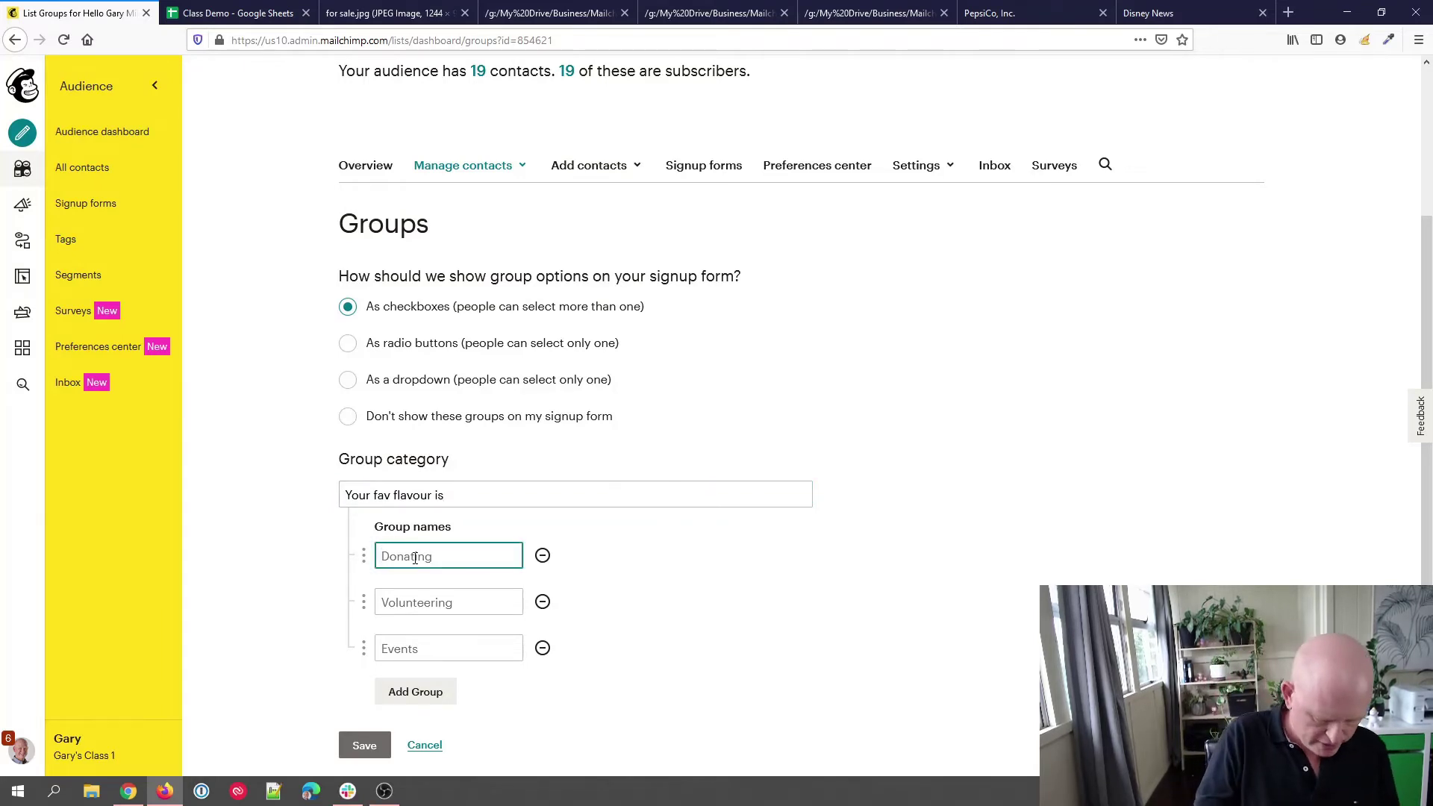
type("Strawberry")
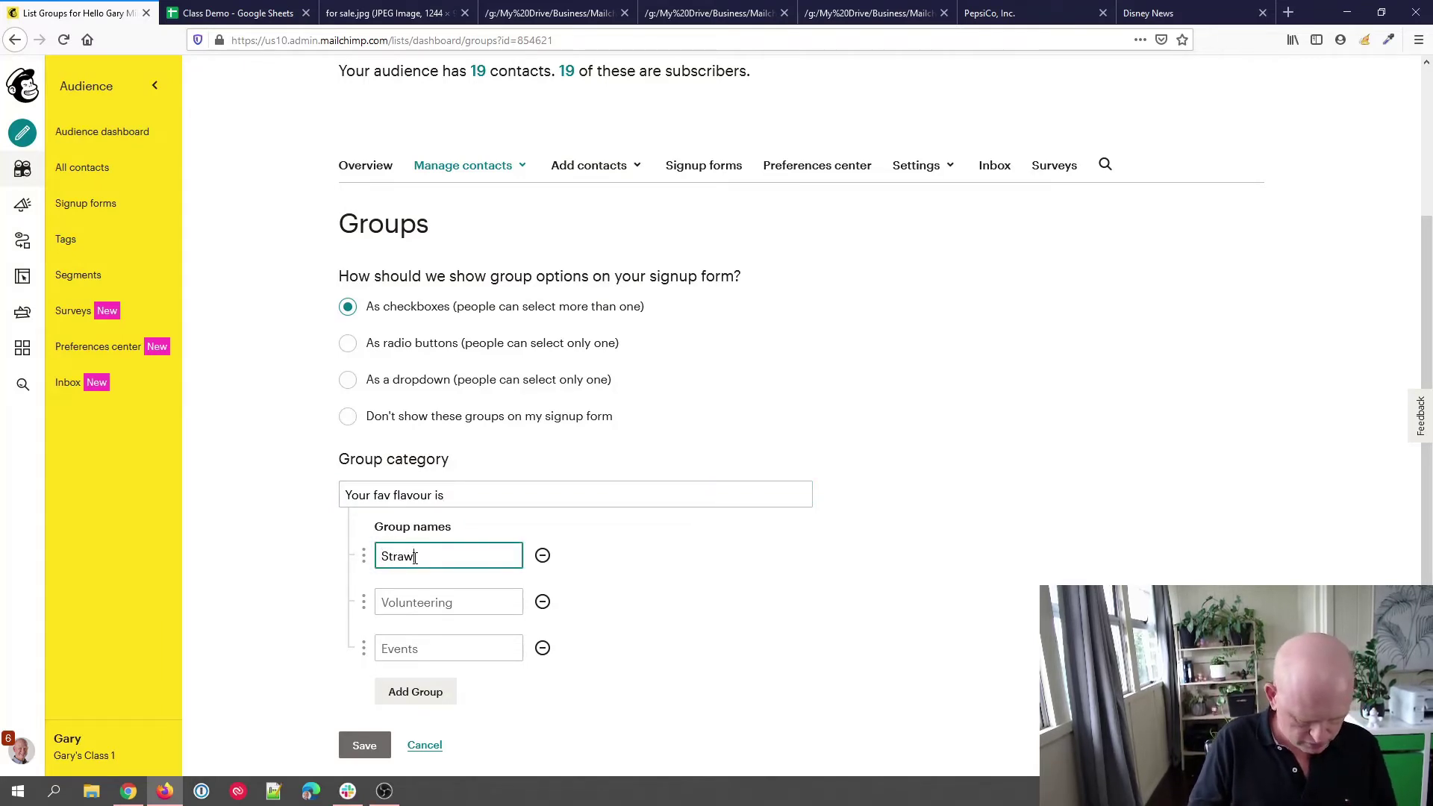
left_click(427, 602)
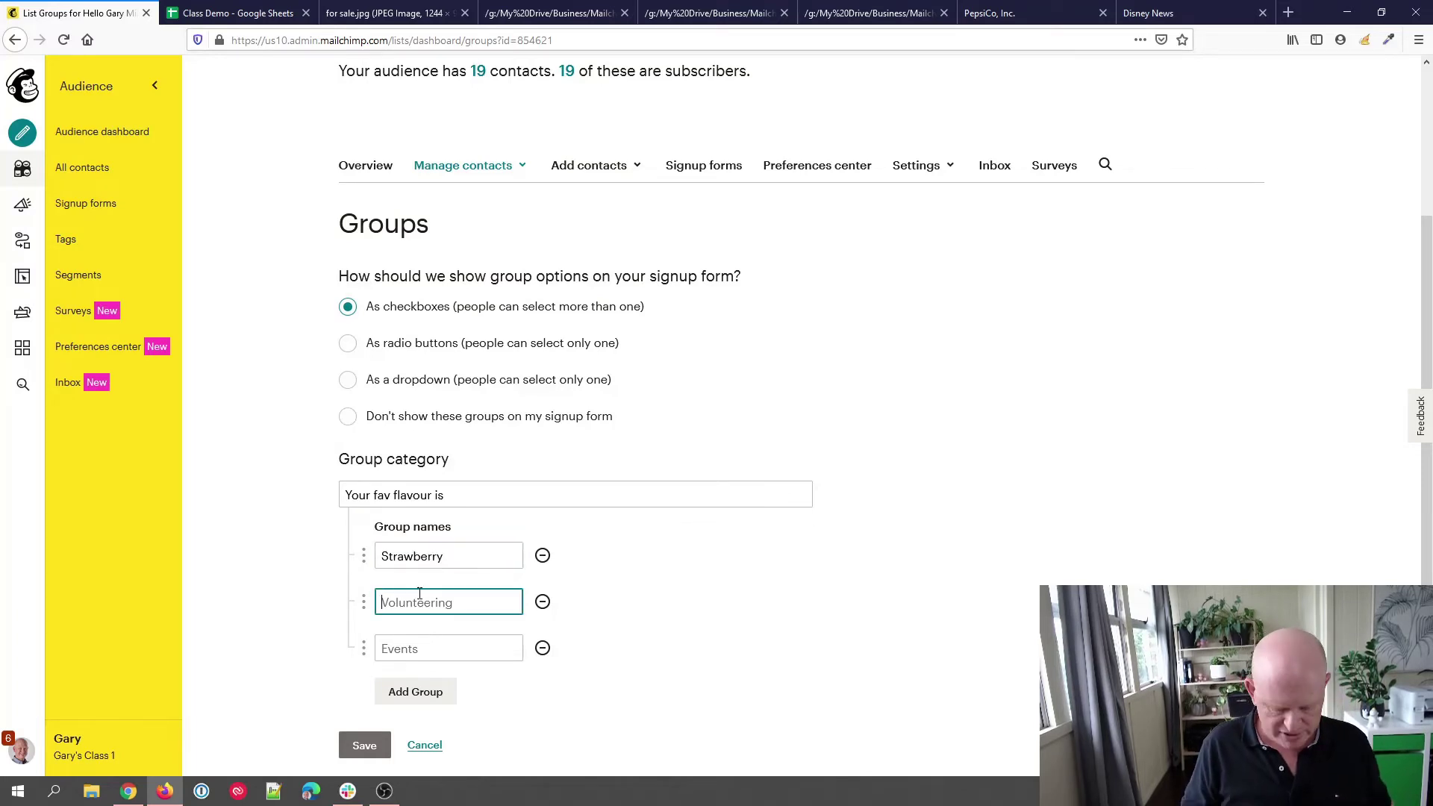
type("Mint")
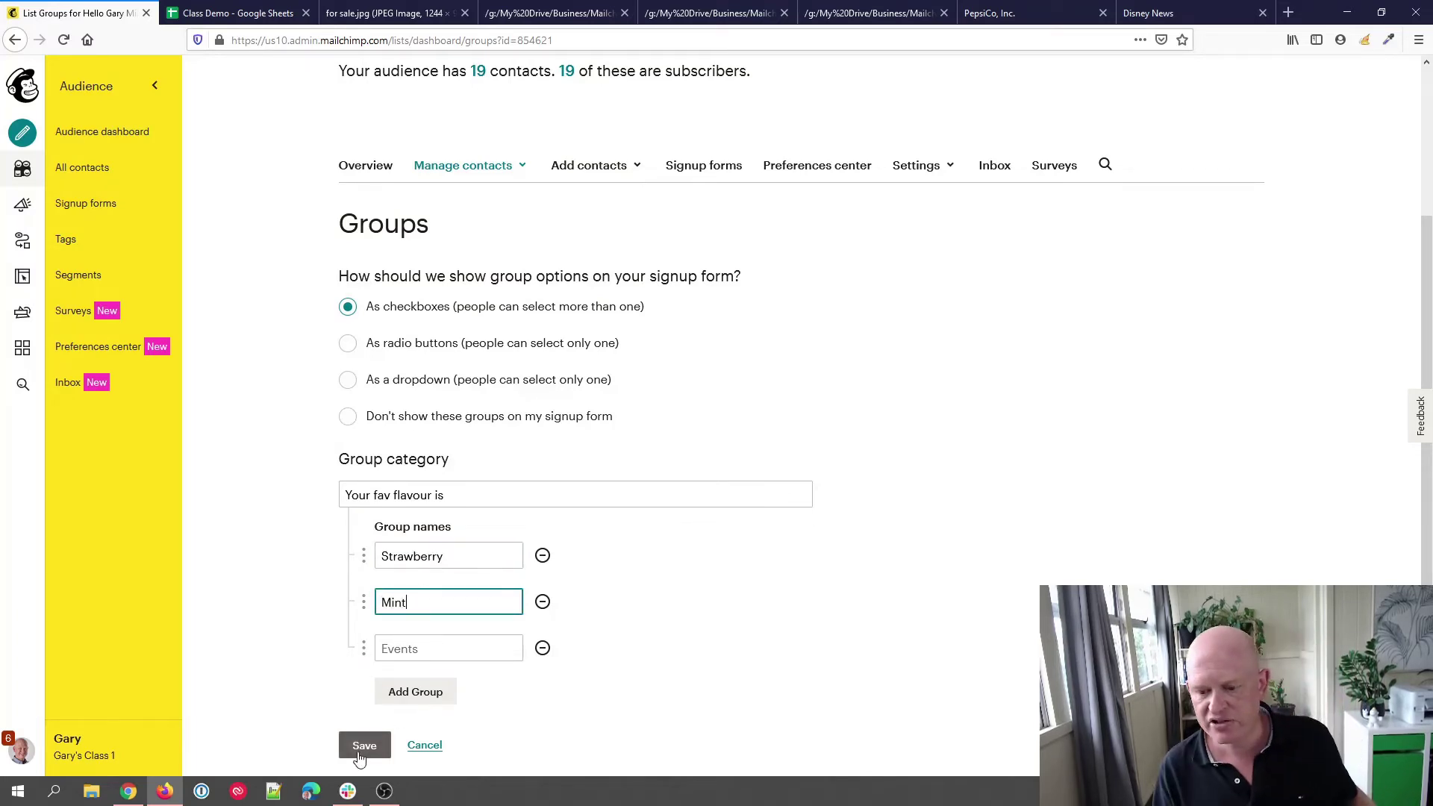
left_click(366, 745)
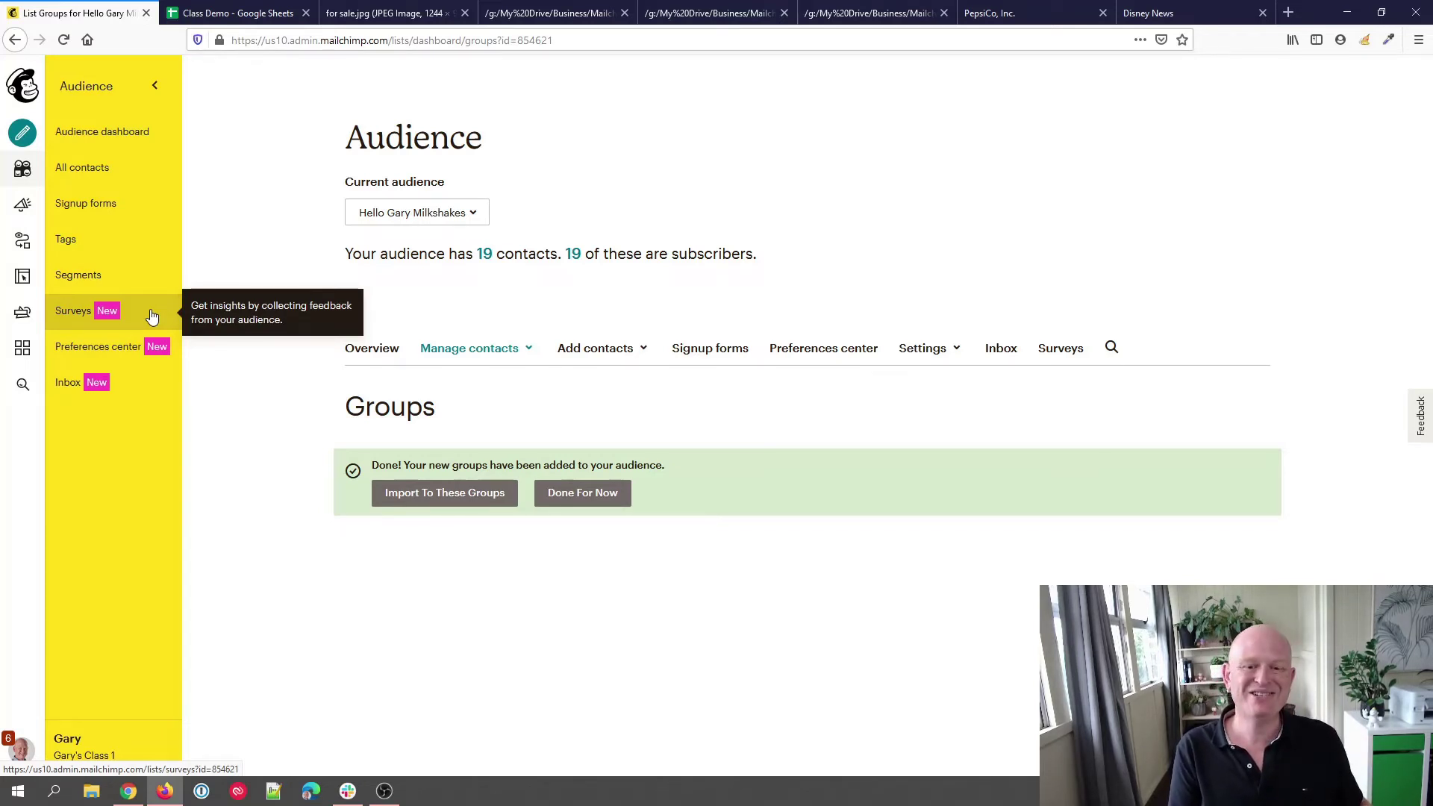
- Look at the audience inbox, then return to the Audience dashboard with 19 contacts
left_click(139, 390)
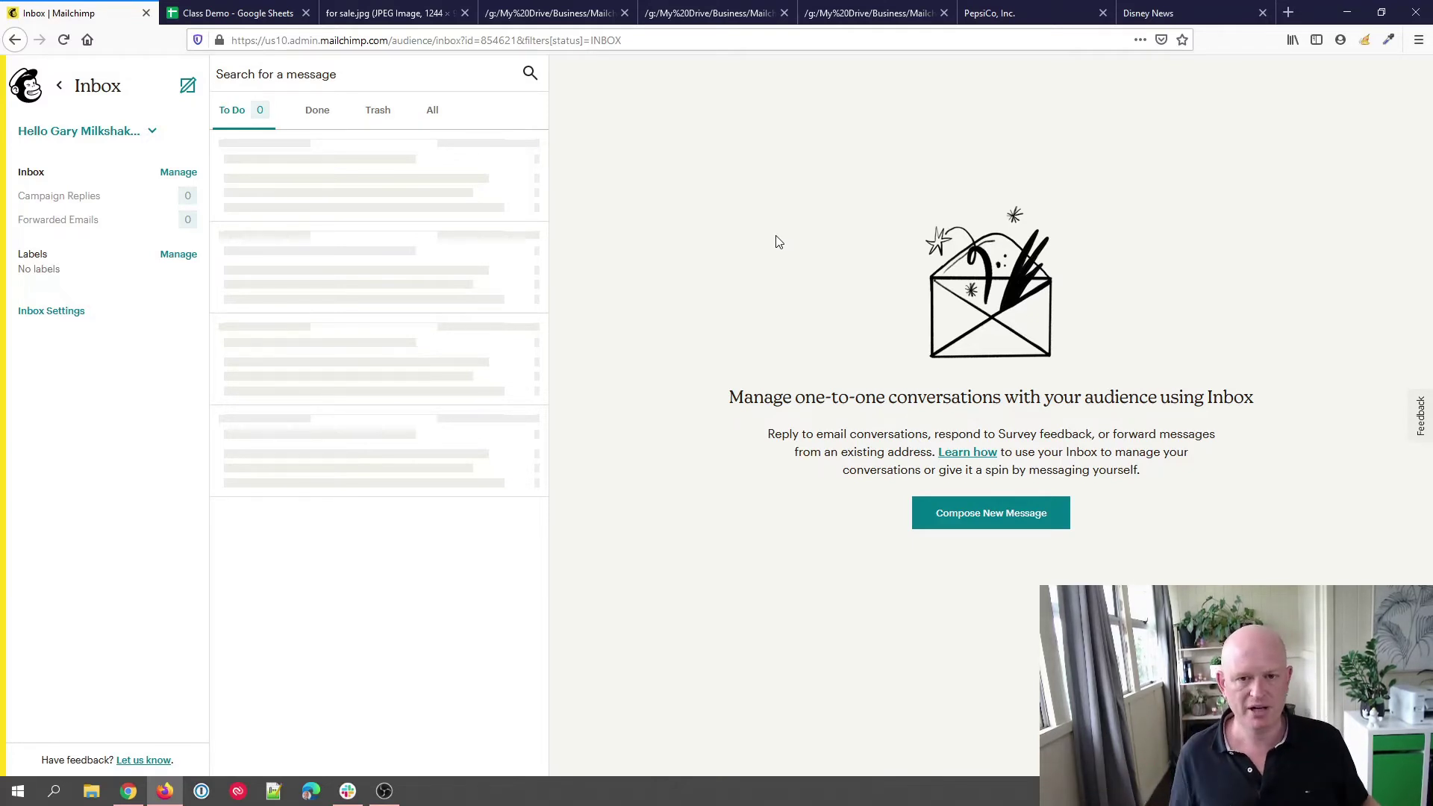
left_click(55, 90)
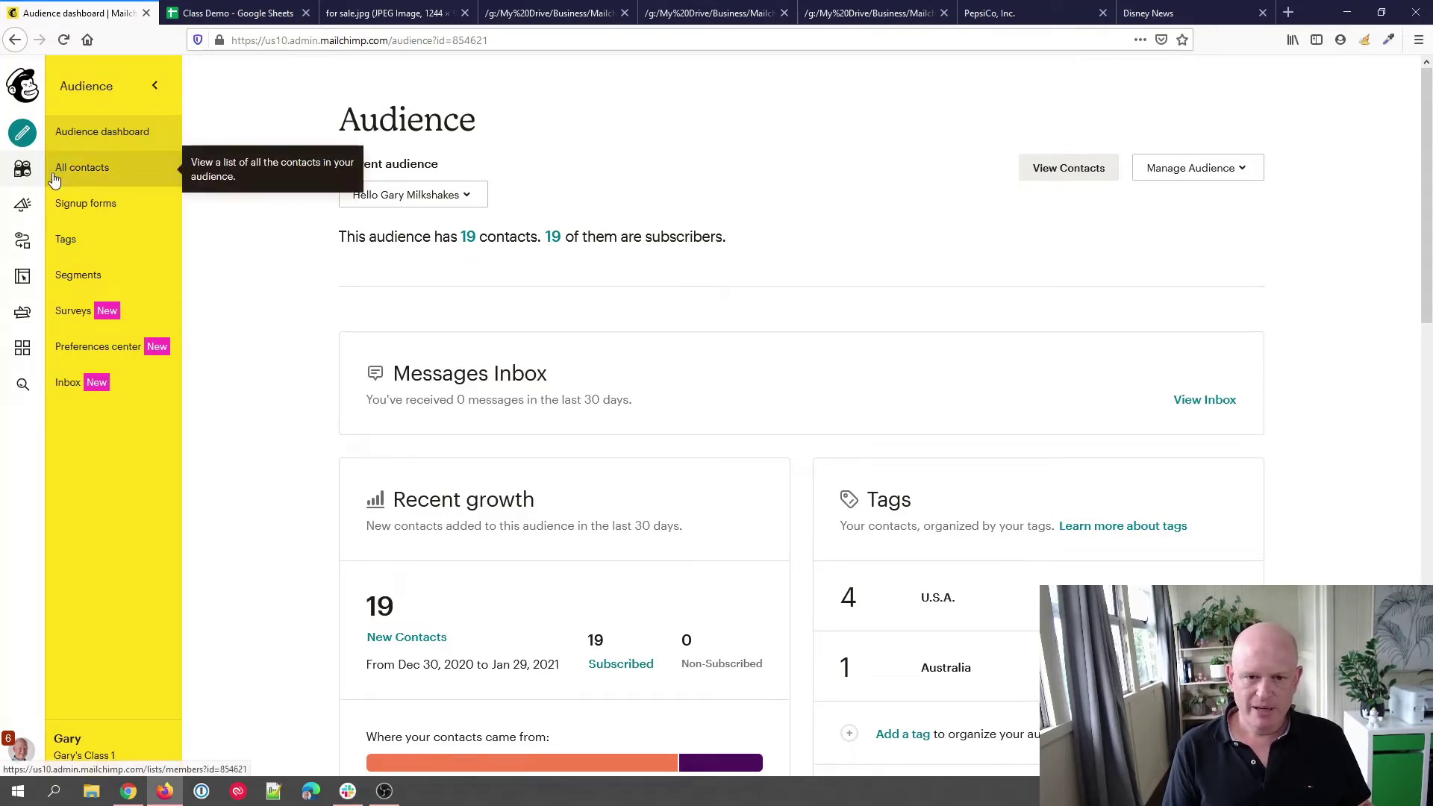
- Browse campaigns on the January 2021 calendar and in the list, then view for sale.jpg
left_click(22, 214)
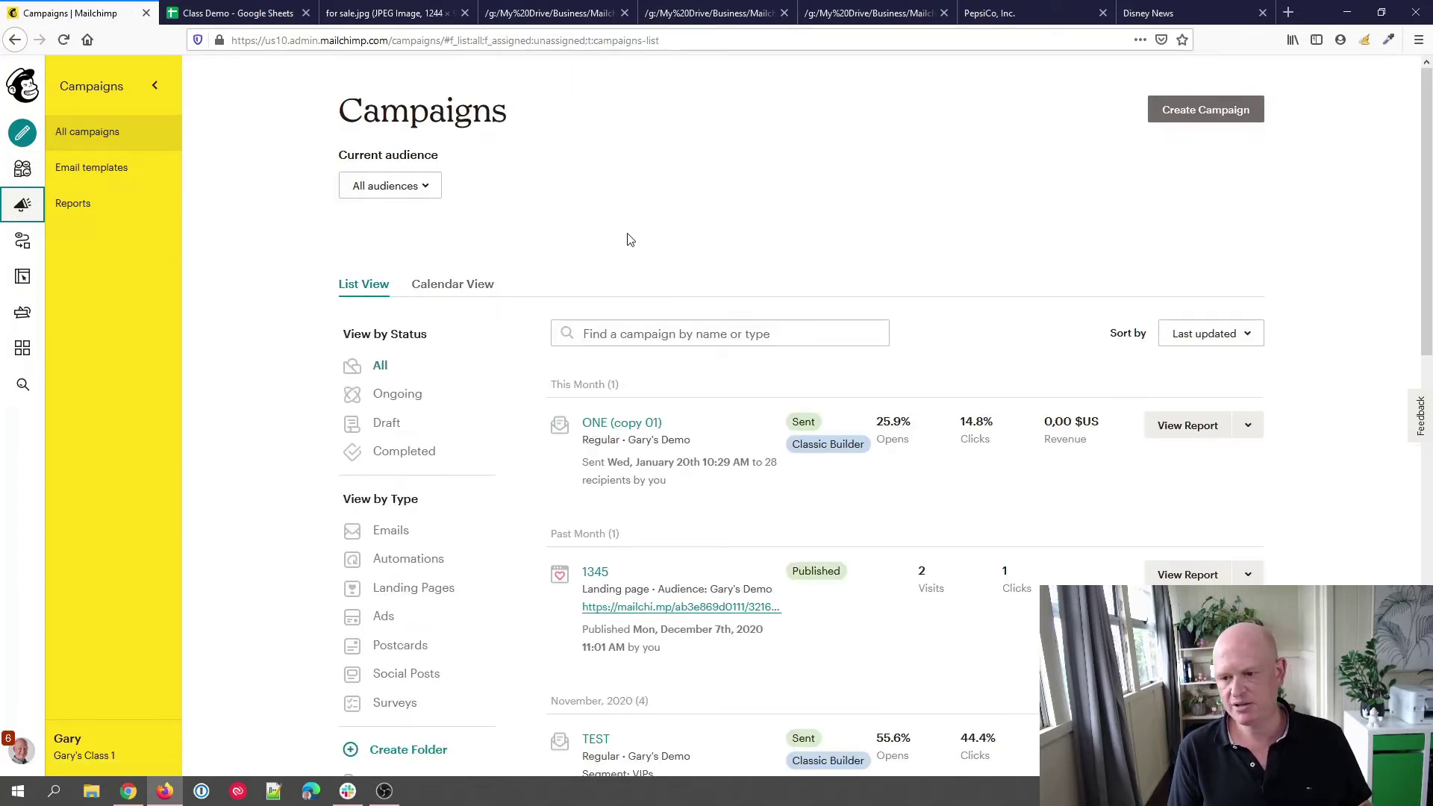
left_click(479, 294)
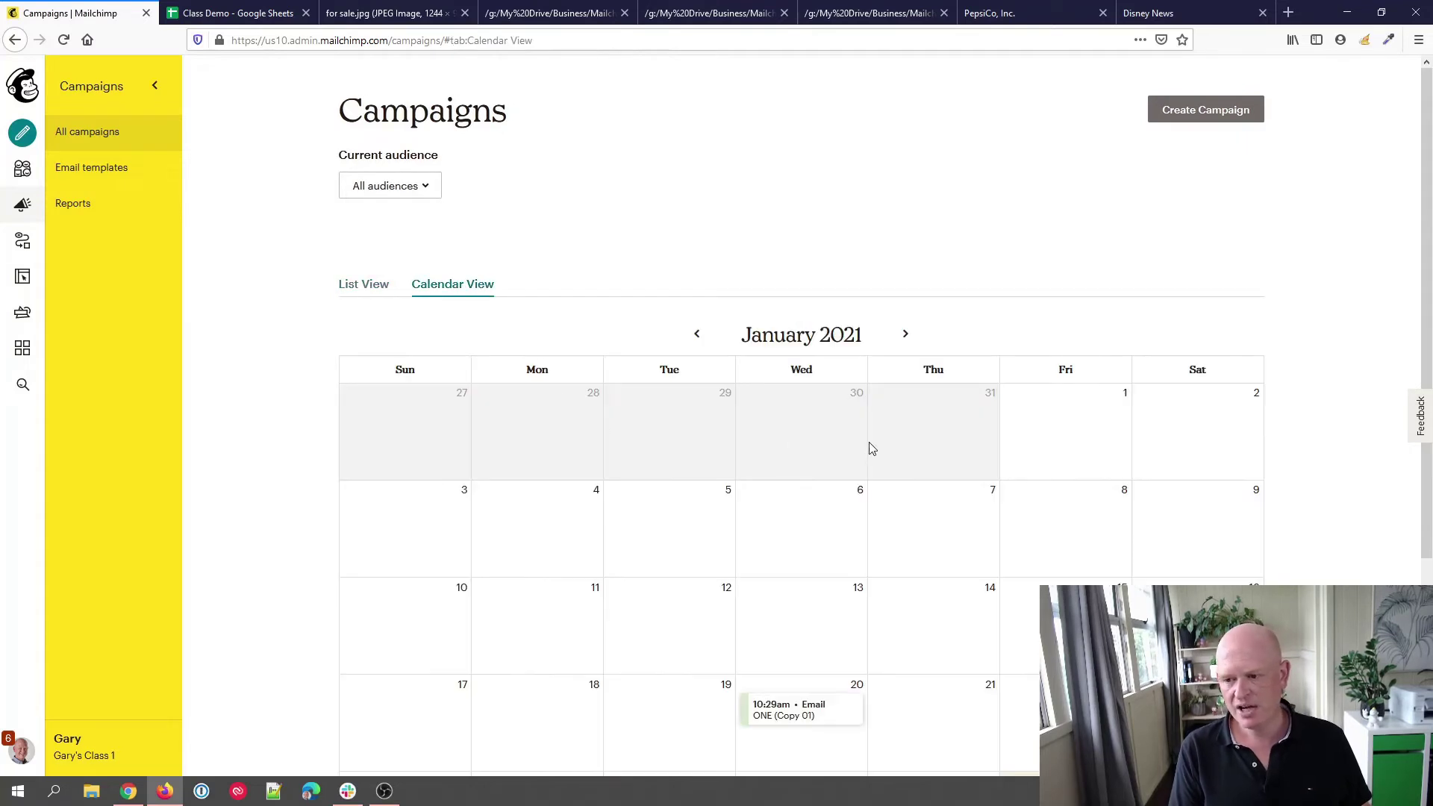
scroll(869, 439, "down", 3)
scroll(866, 437, "down", 1)
scroll(858, 431, "up", 1)
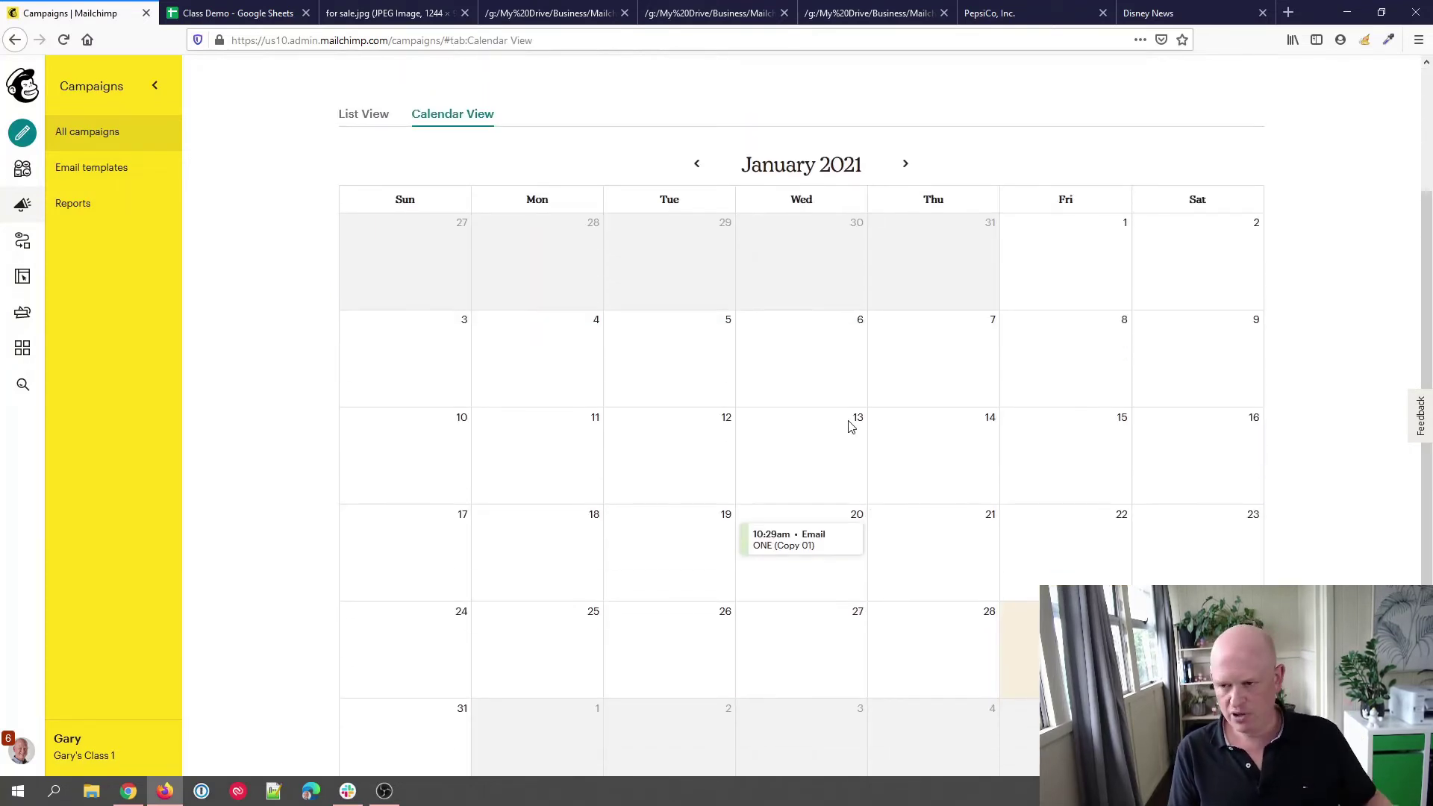
scroll(857, 409, "up", 2)
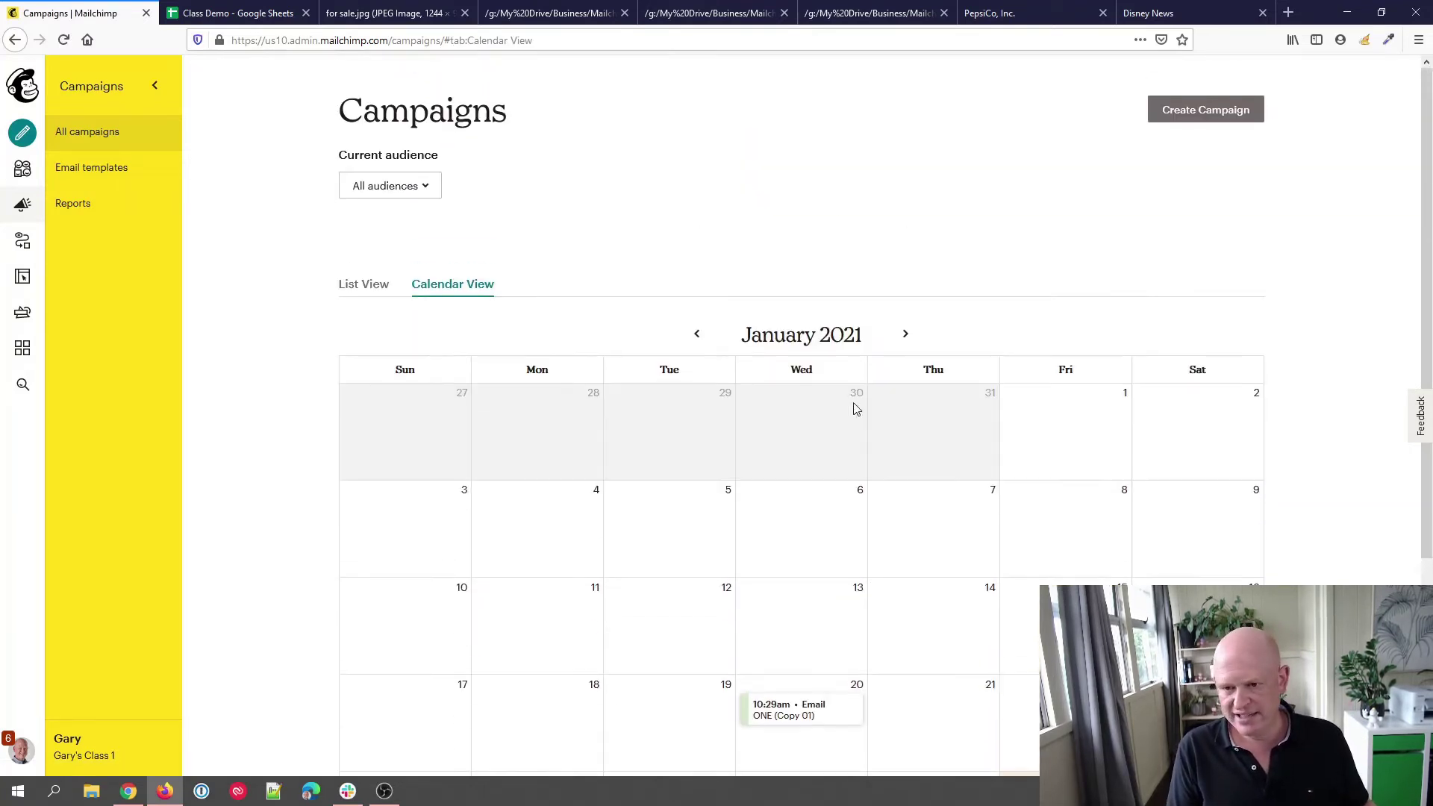
left_click(387, 291)
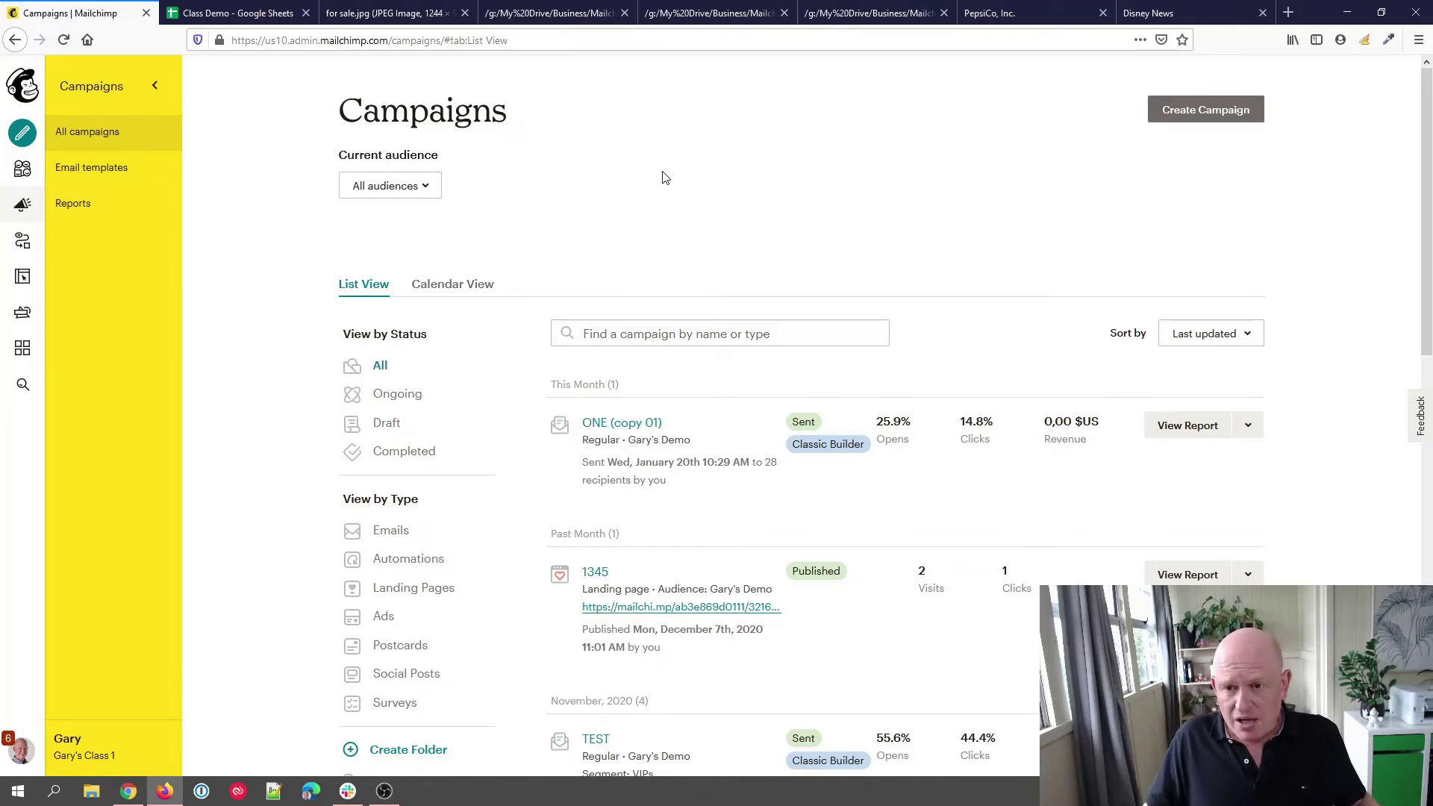
left_click(385, 8)
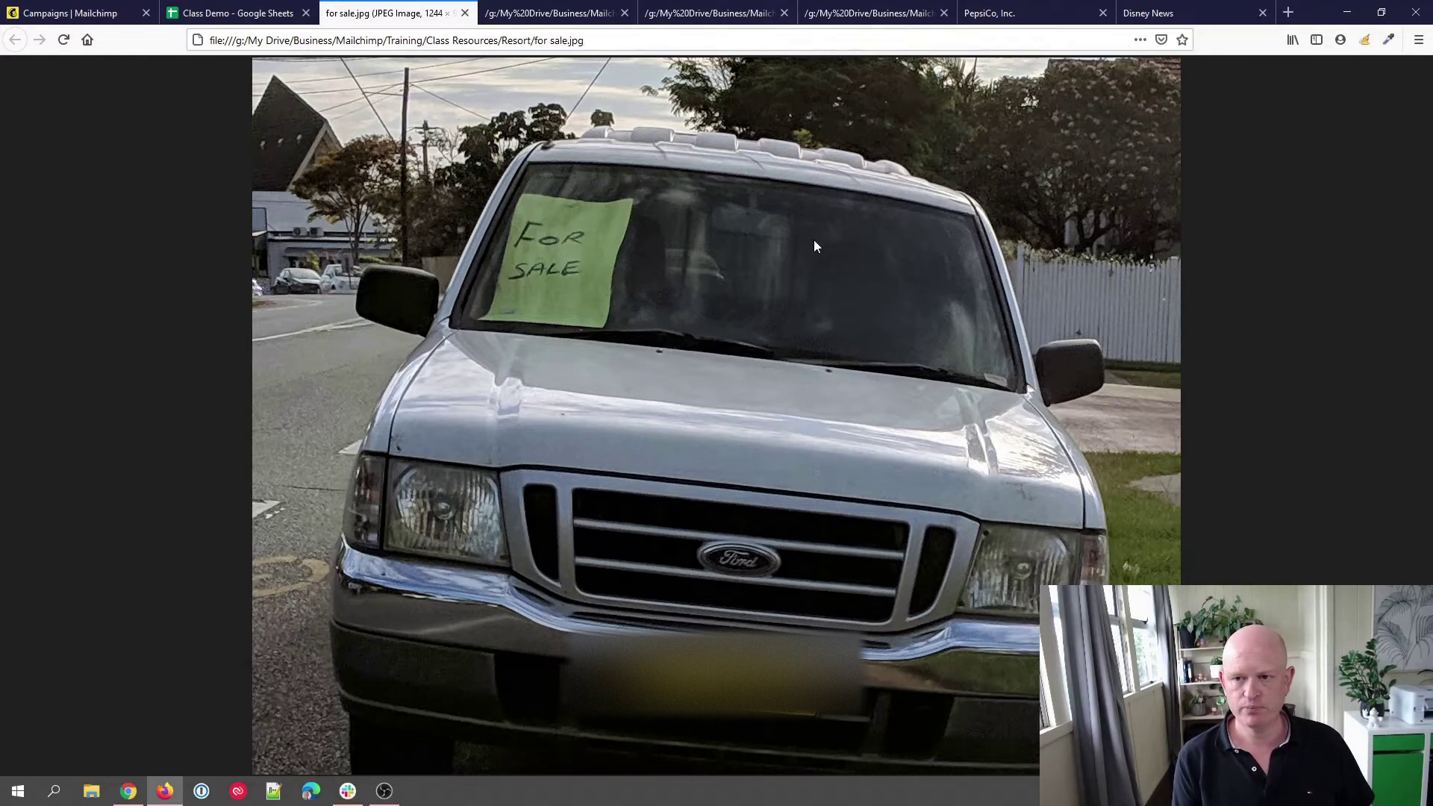
- Scroll through the Tommy Hilfiger example email with images
left_click(572, 14)
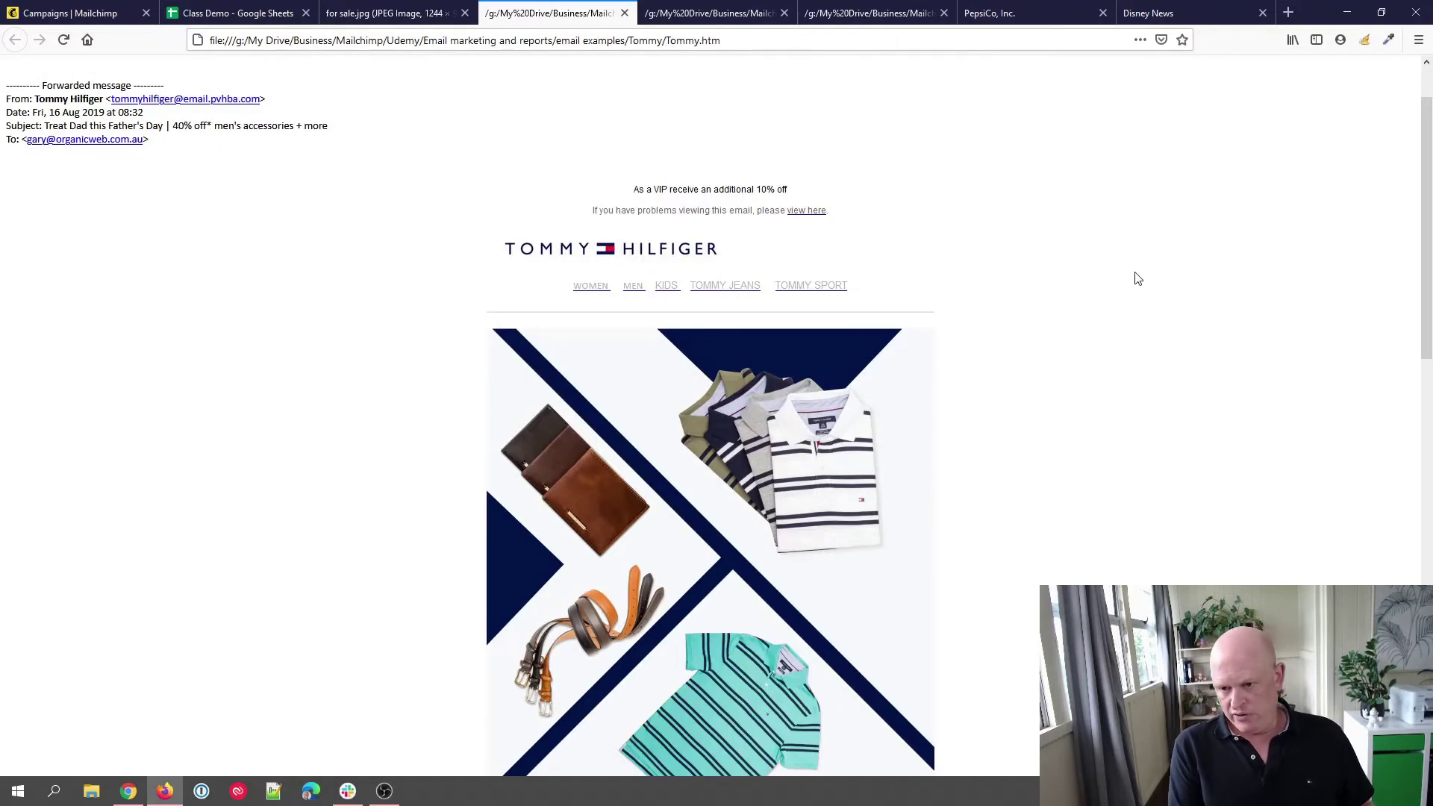
scroll(1127, 351, "down", 3)
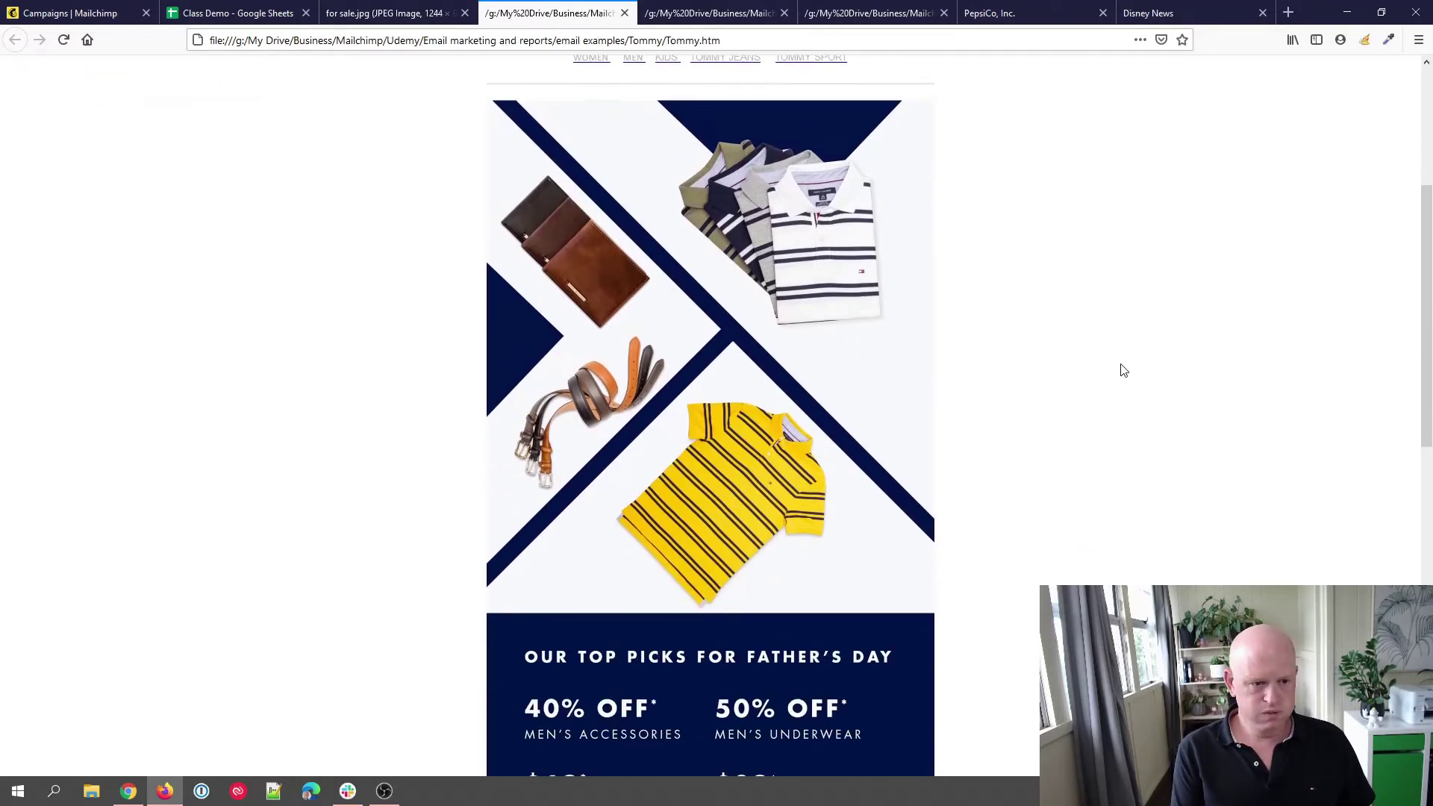
scroll(1125, 367, "up", 2)
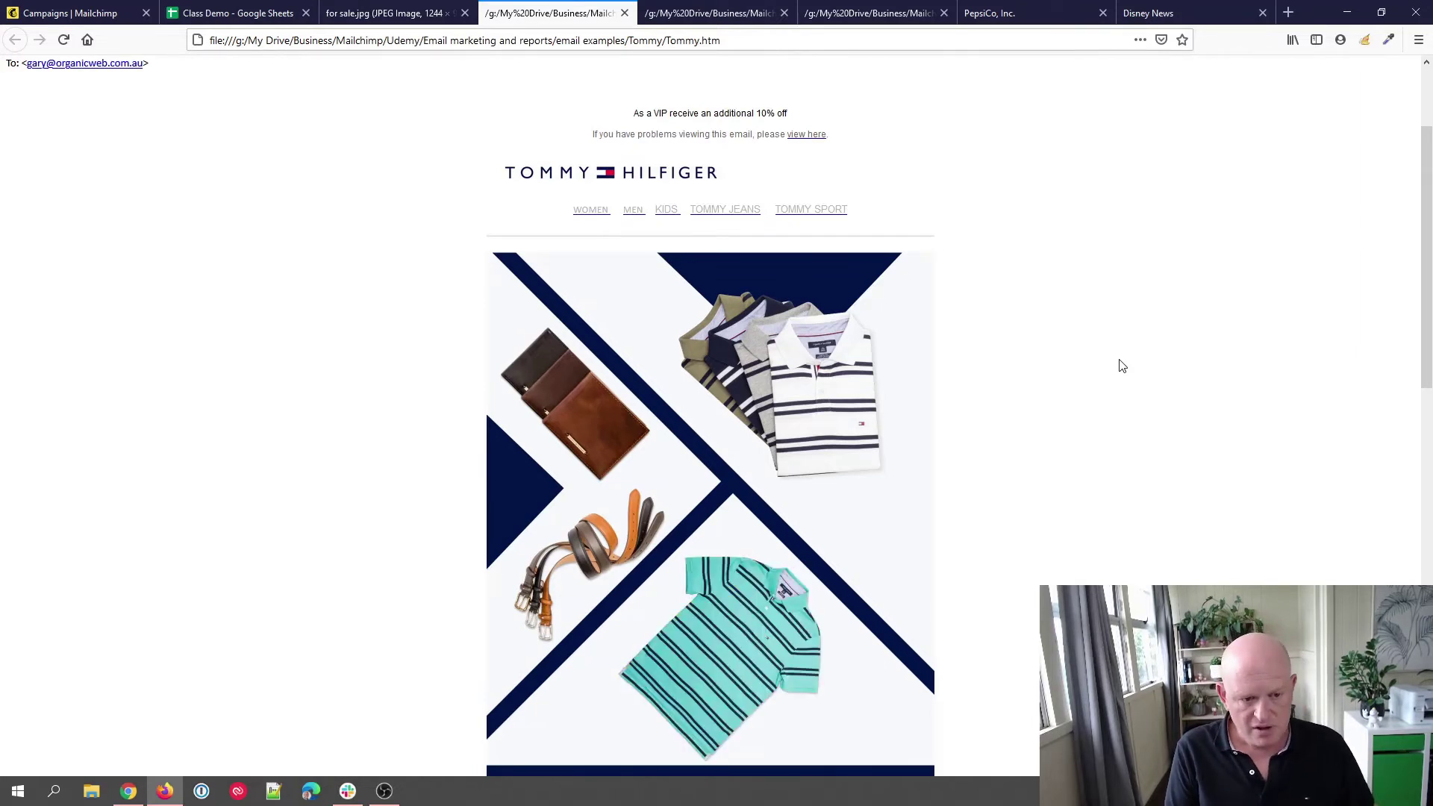
scroll(1022, 329, "down", 1)
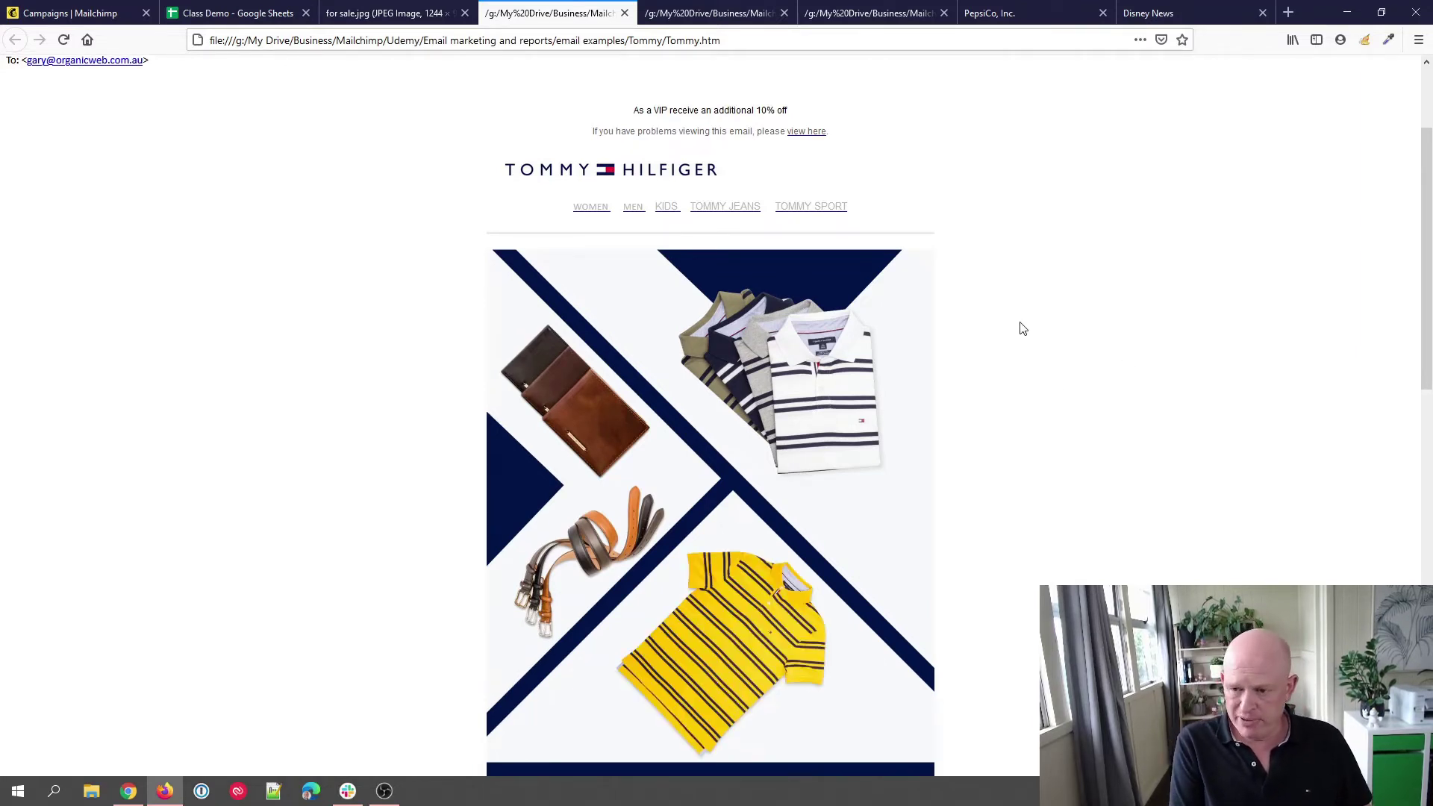
scroll(1023, 329, "down", 6)
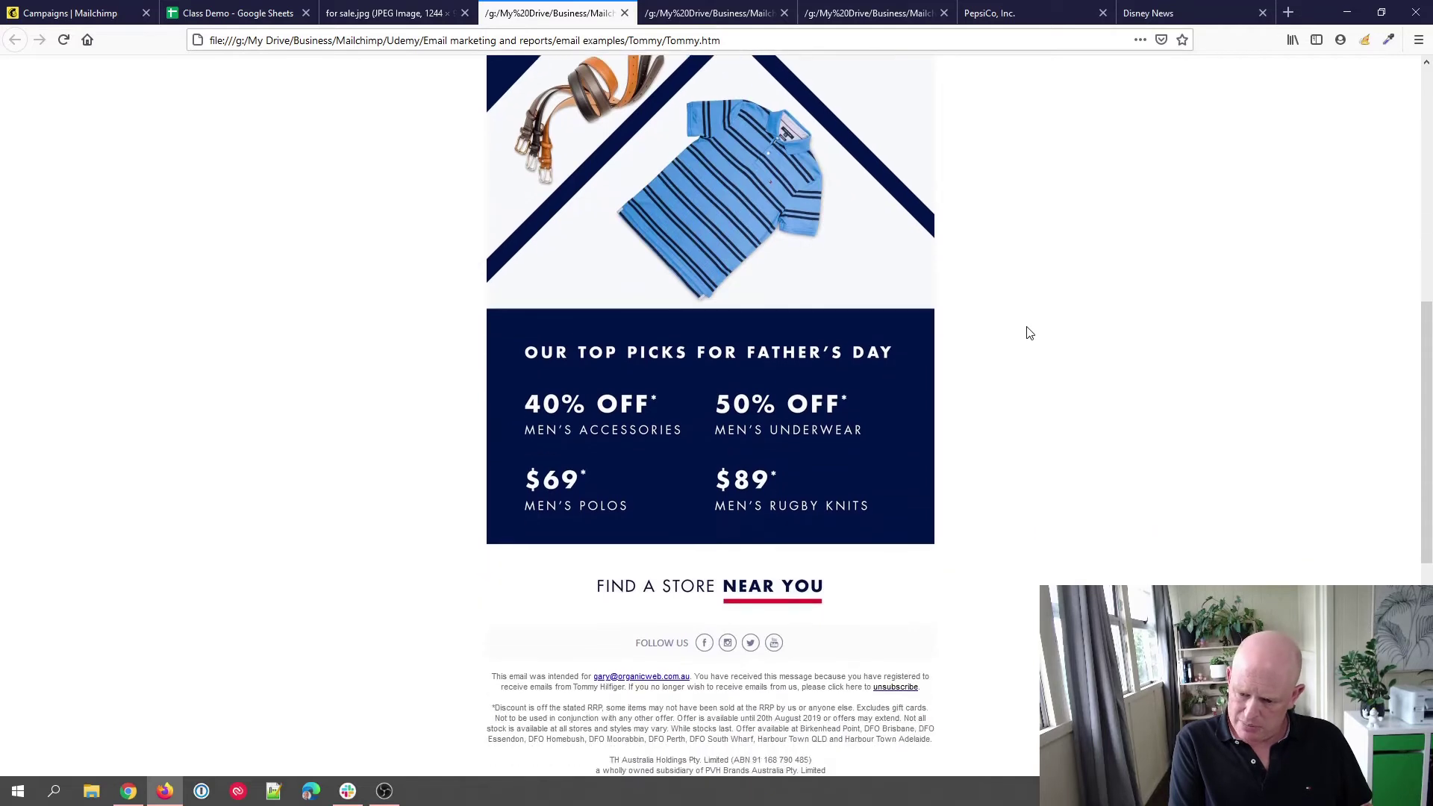
scroll(1028, 332, "up", 5)
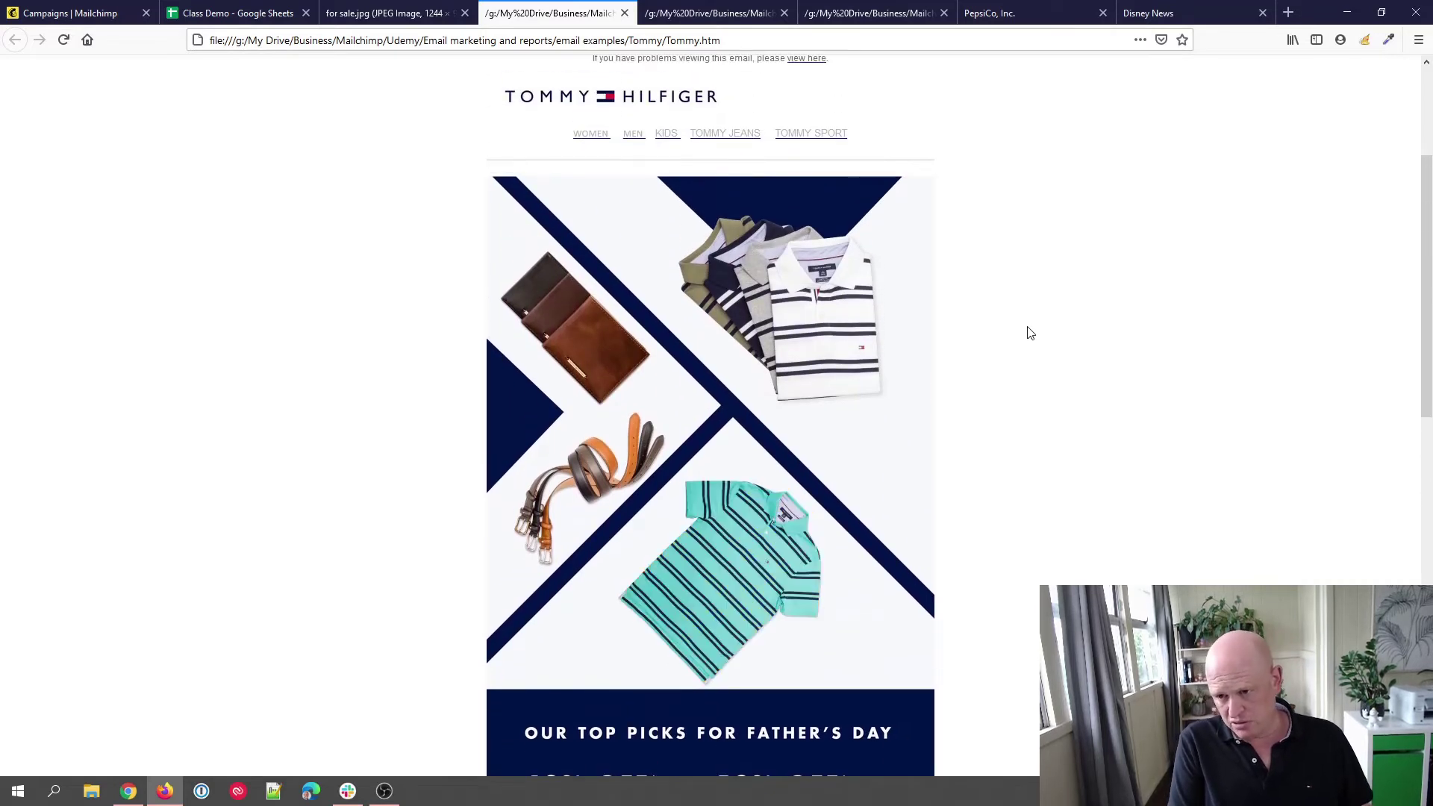
scroll(1023, 328, "down", 1)
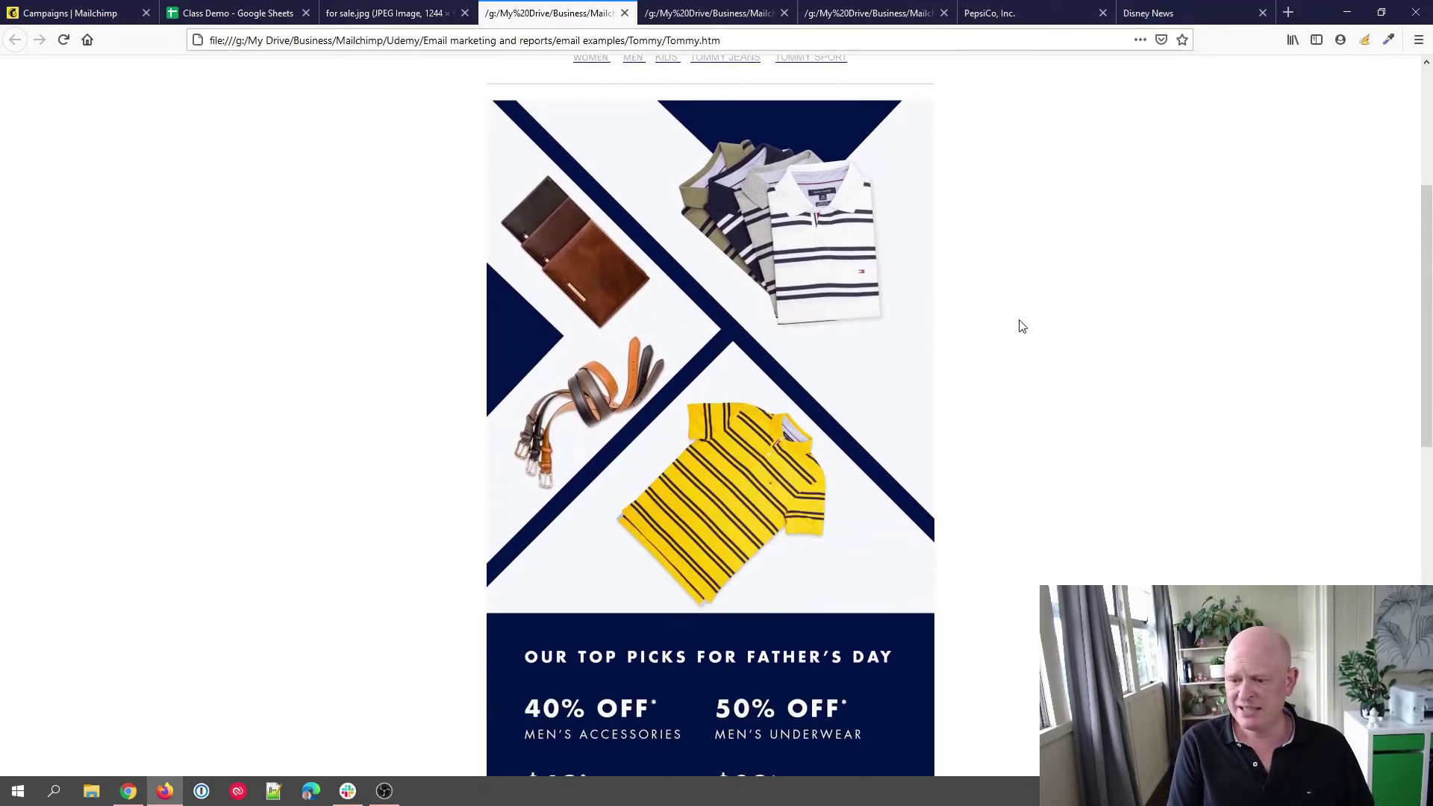
- Scroll through the Tommy2 no-images version of the same email
key("ctrl+Tab")
scroll(1032, 360, "down", 1)
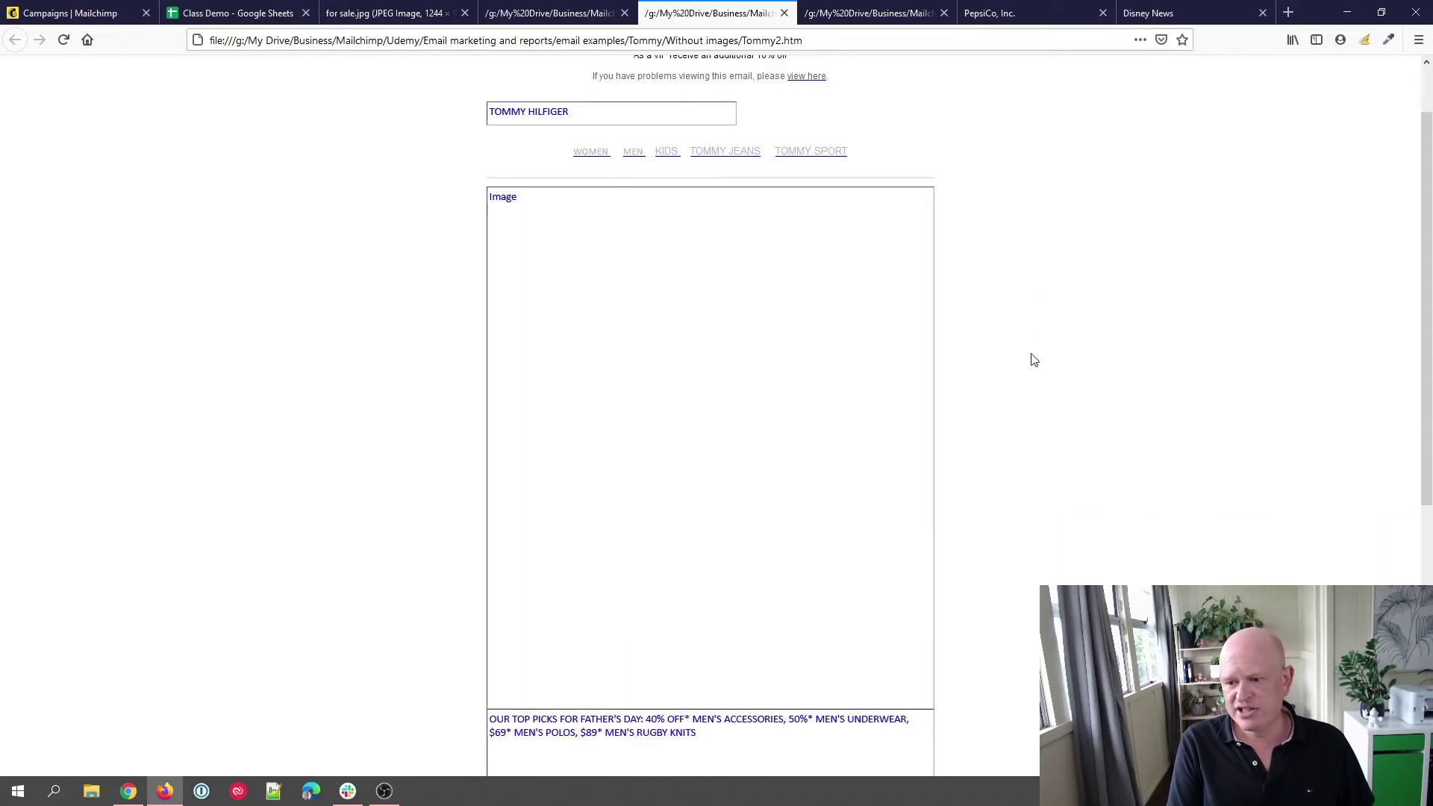
scroll(1034, 360, "down", 6)
scroll(1034, 360, "up", 7)
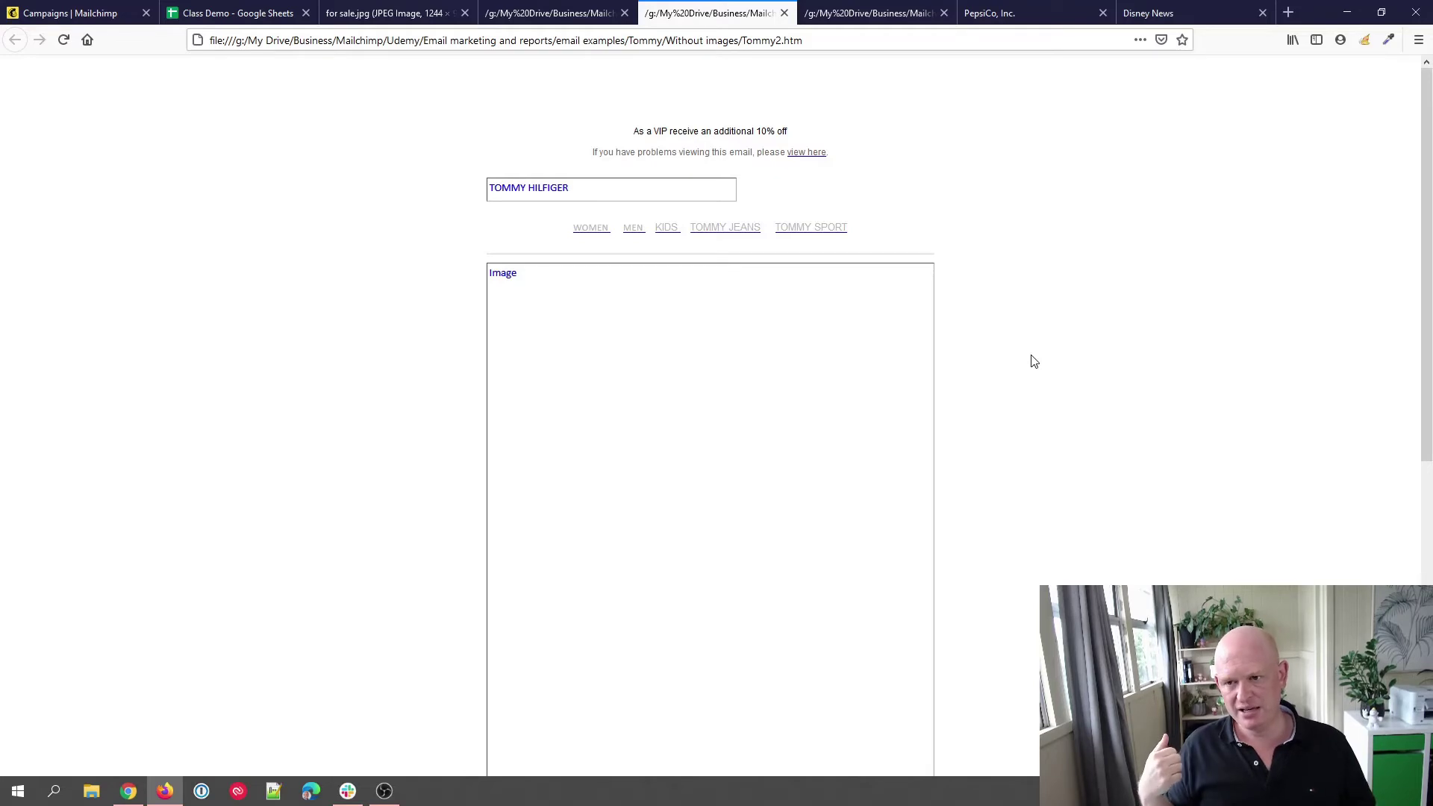
- Compare the image and no-image versions again, then open the Uber example email
left_click(587, 12)
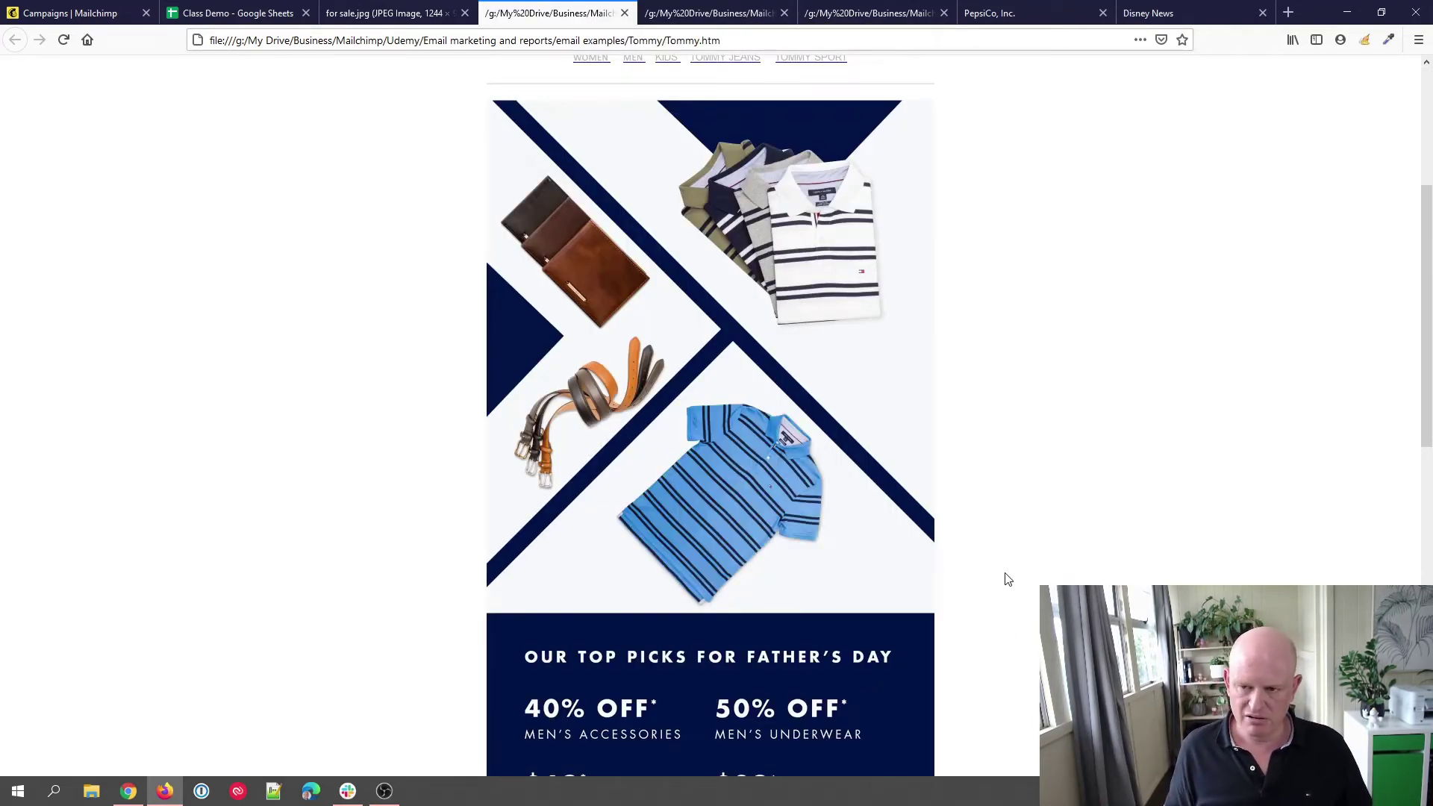
left_click(690, 11)
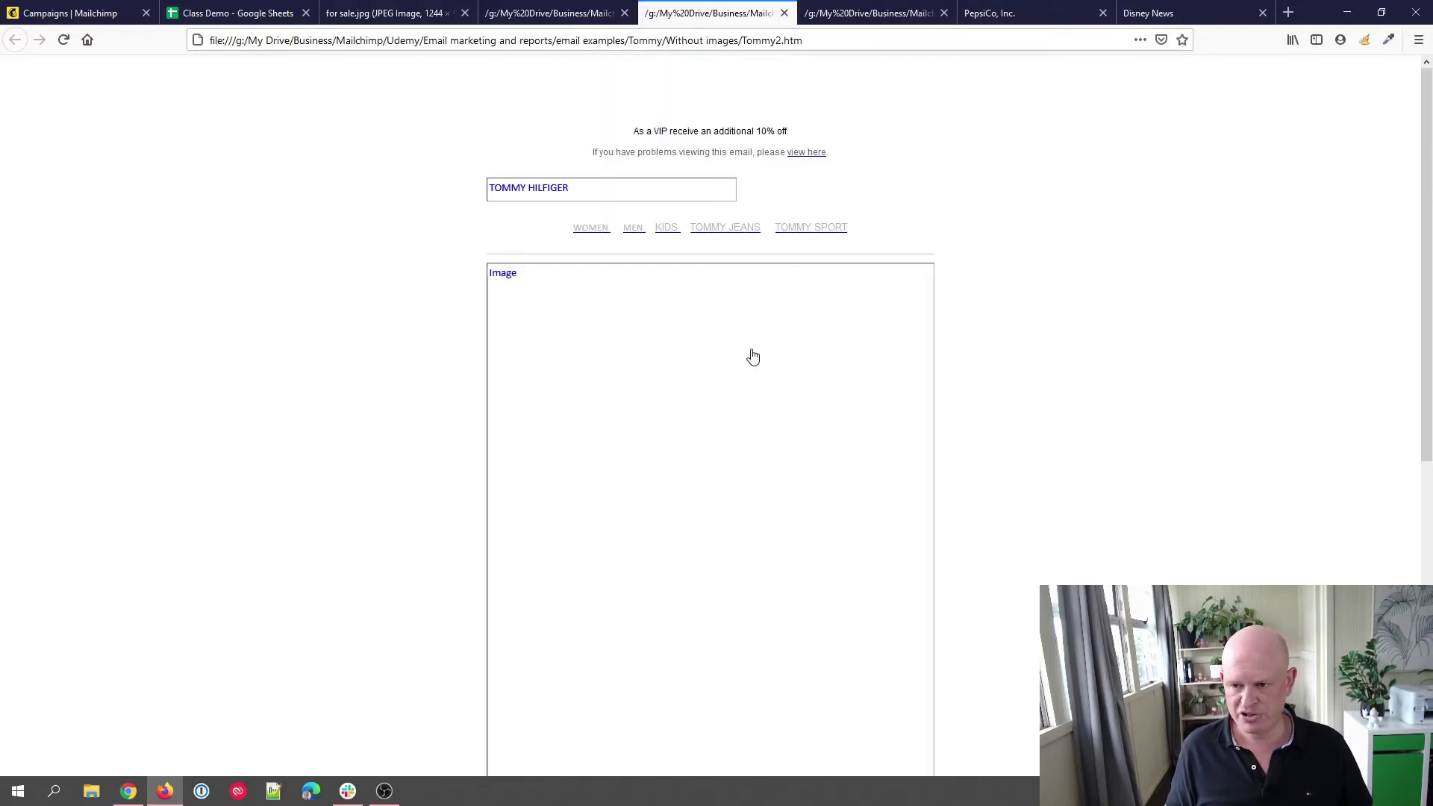
scroll(774, 381, "down", 3)
scroll(774, 371, "up", 8)
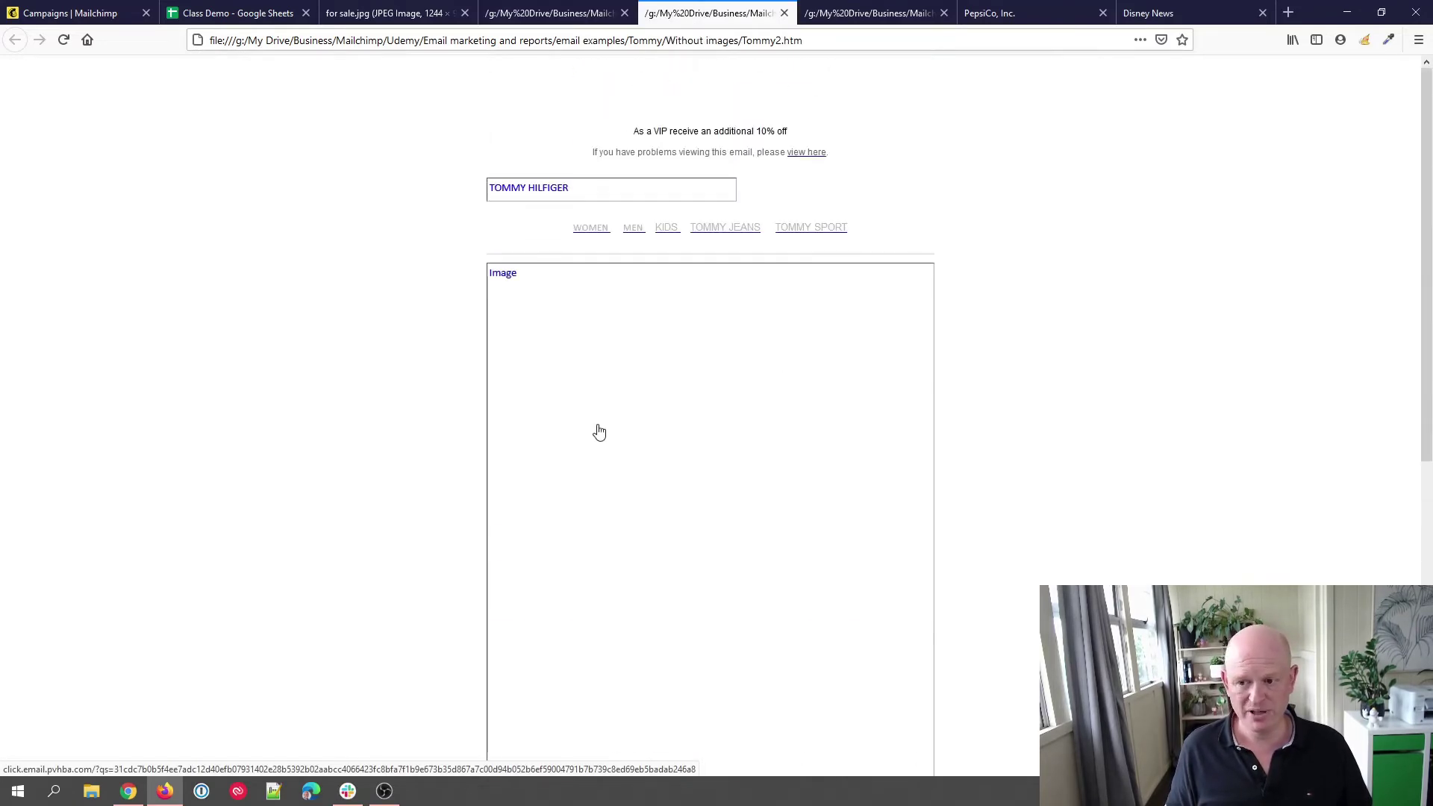
scroll(963, 375, "down", 5)
scroll(948, 375, "up", 6)
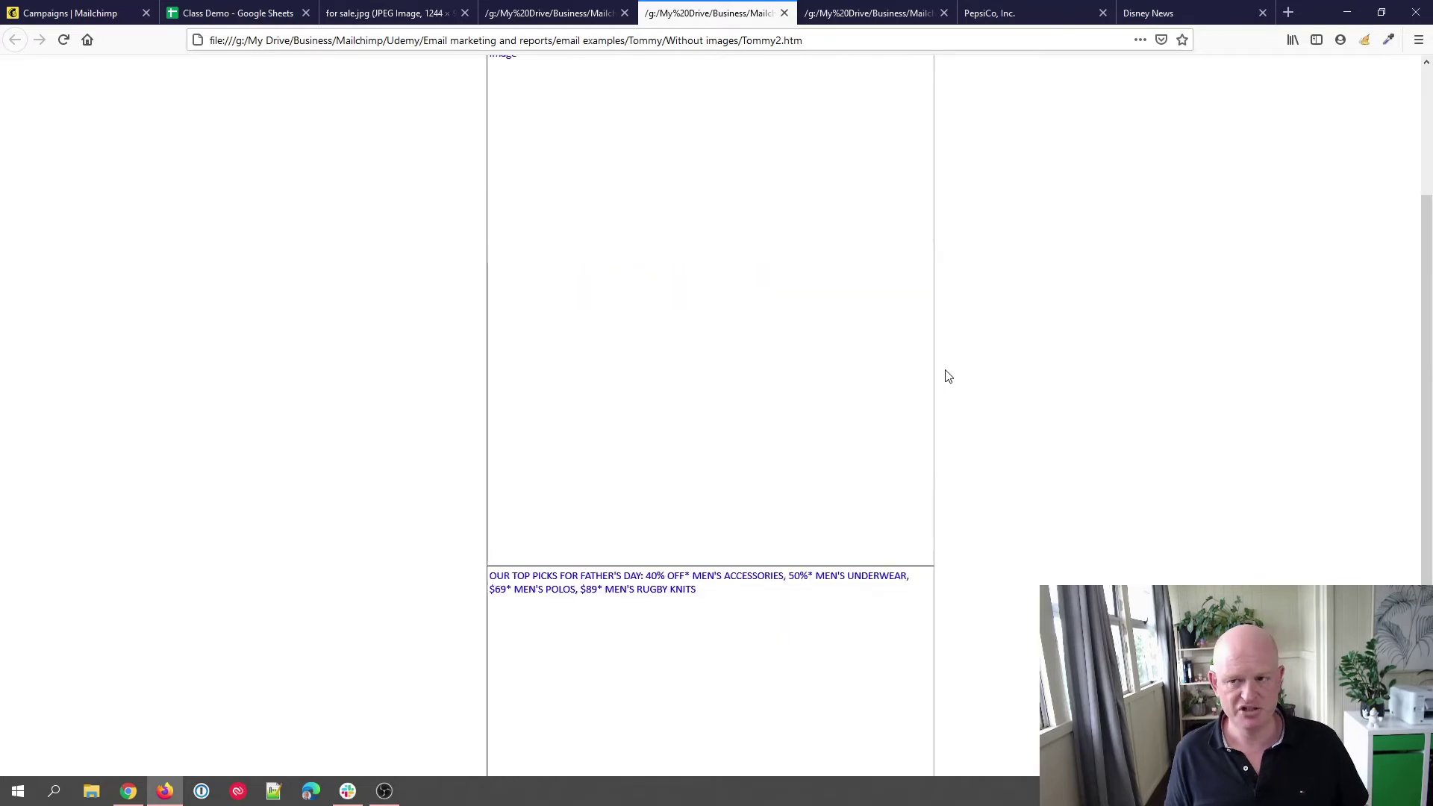
left_click(817, 12)
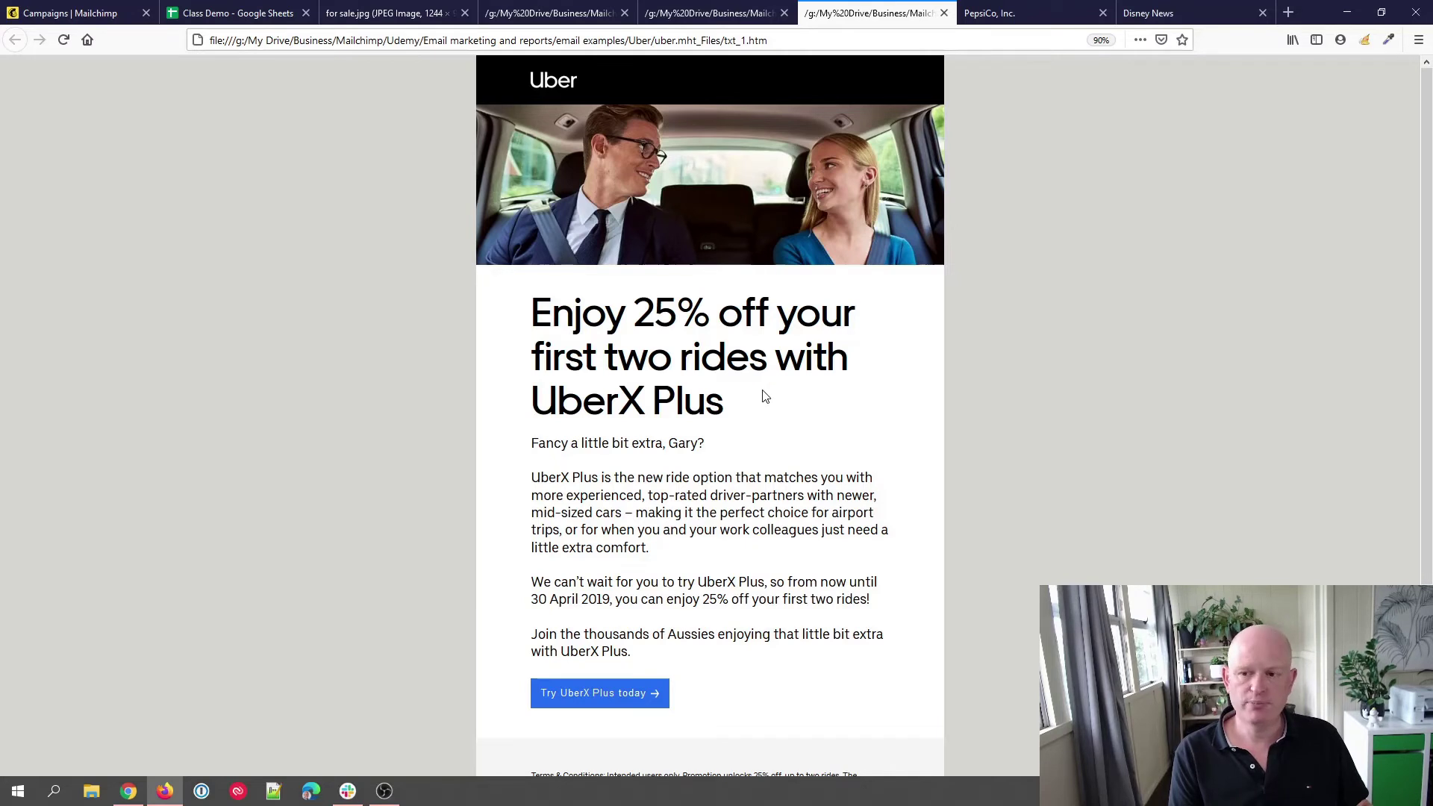
- Highlight the Uber email's headline, first body paragraphs and personalised name in turn
left_click_drag(732, 406, 518, 310)
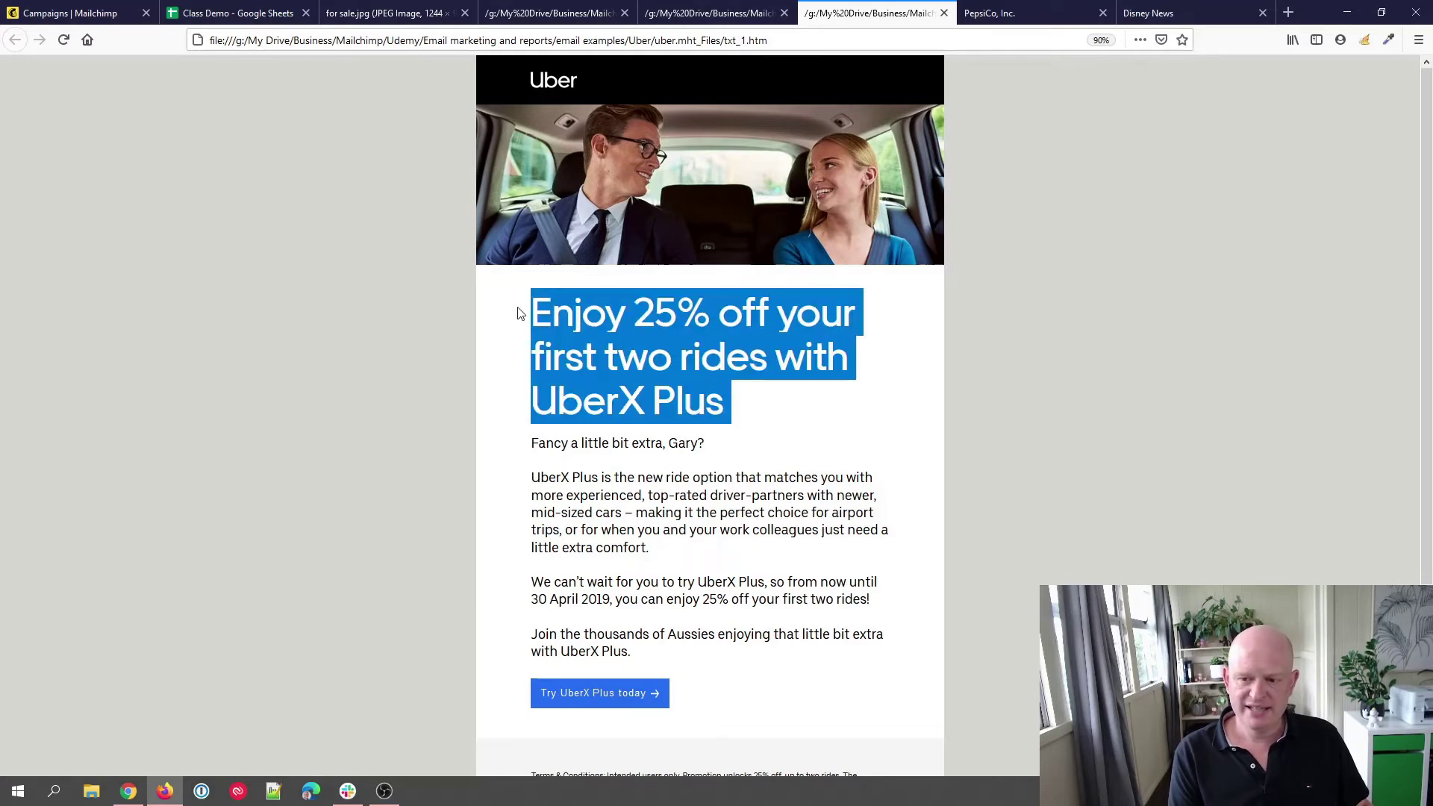
left_click(969, 321)
left_click_drag(531, 471, 748, 621)
left_click(744, 474)
left_click_drag(670, 442, 702, 443)
left_click(860, 463)
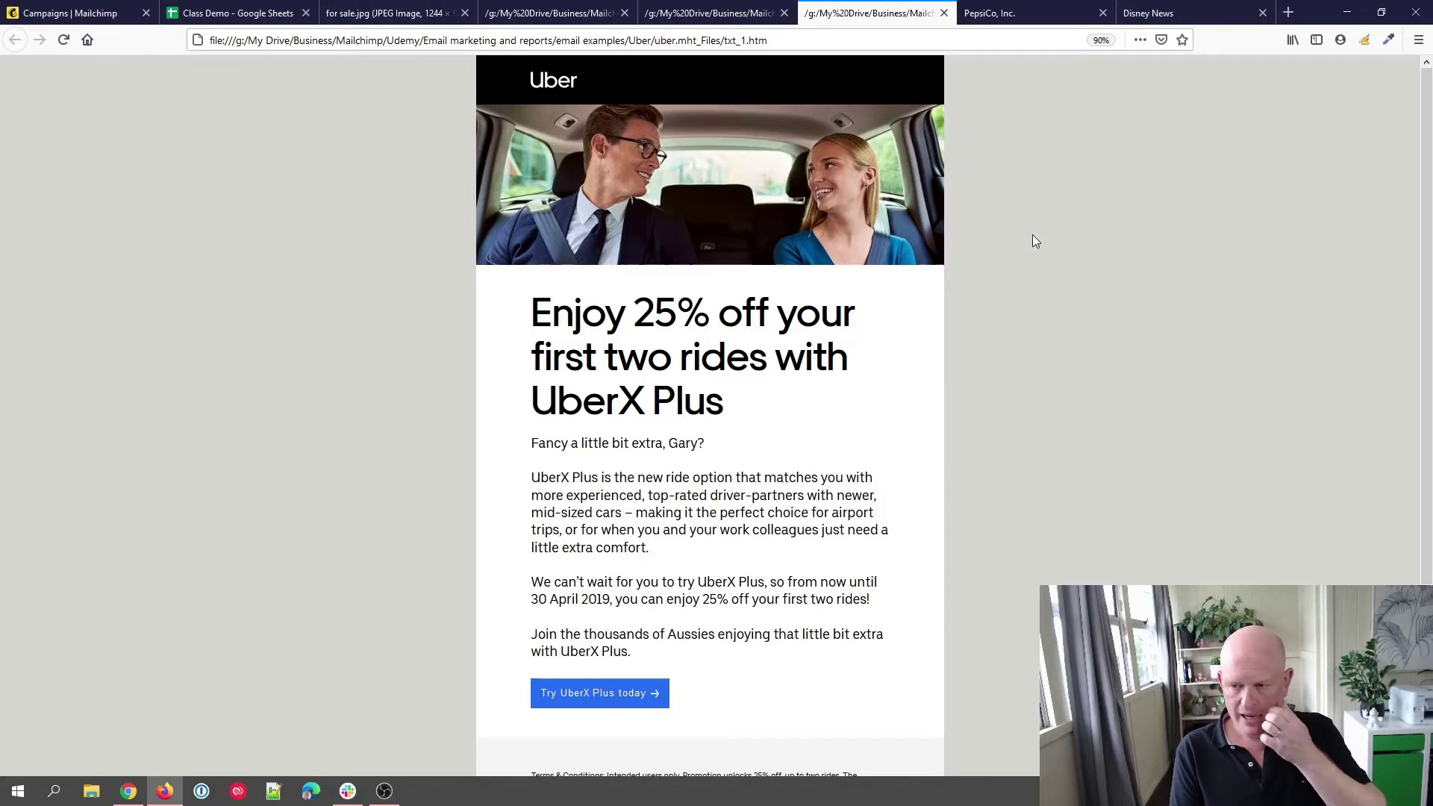
- Scroll through the Pepsi example email, then switch to the Disney News Maleficent email
left_click(1074, 6)
scroll(1066, 331, "down", 7)
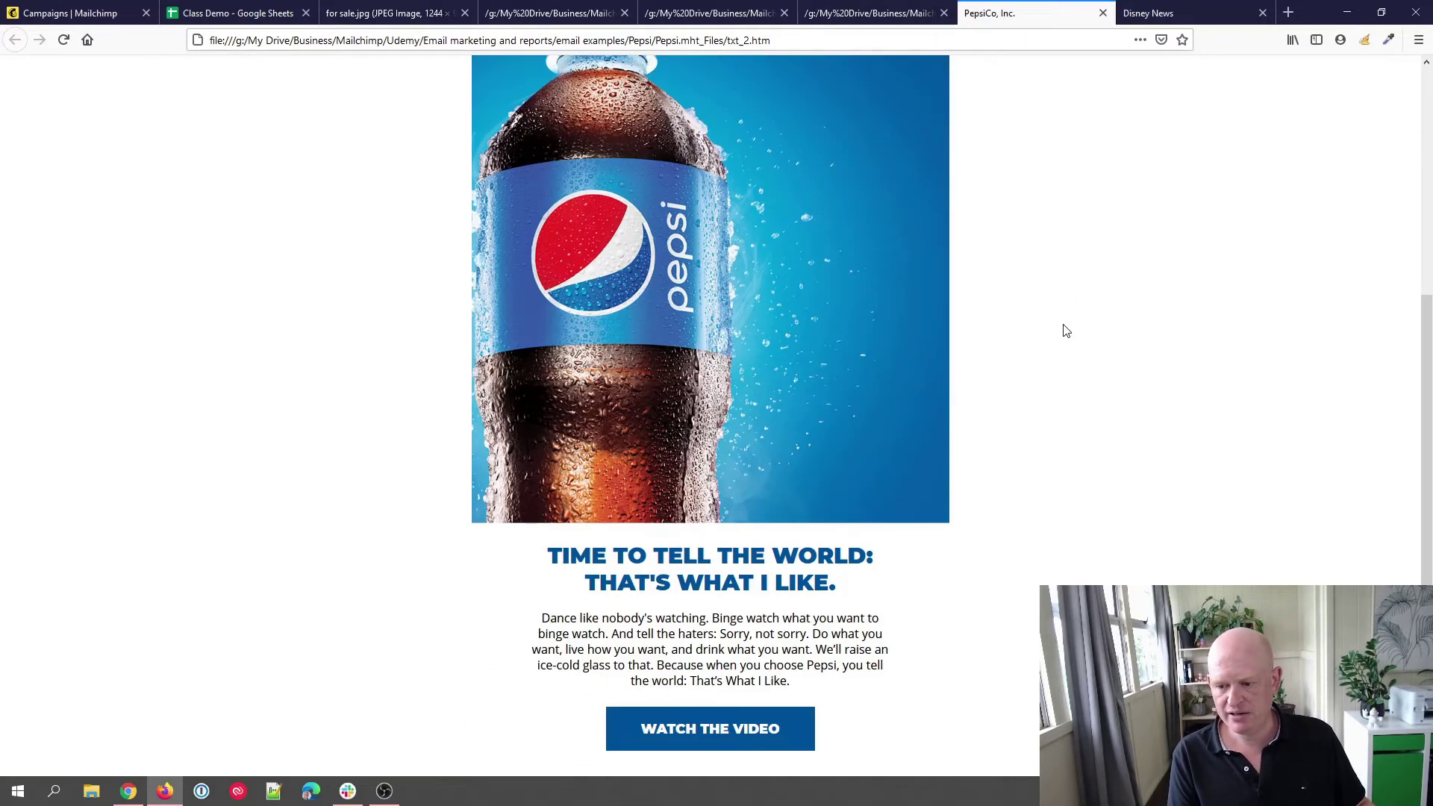
scroll(1064, 330, "down", 3)
scroll(1063, 329, "up", 10)
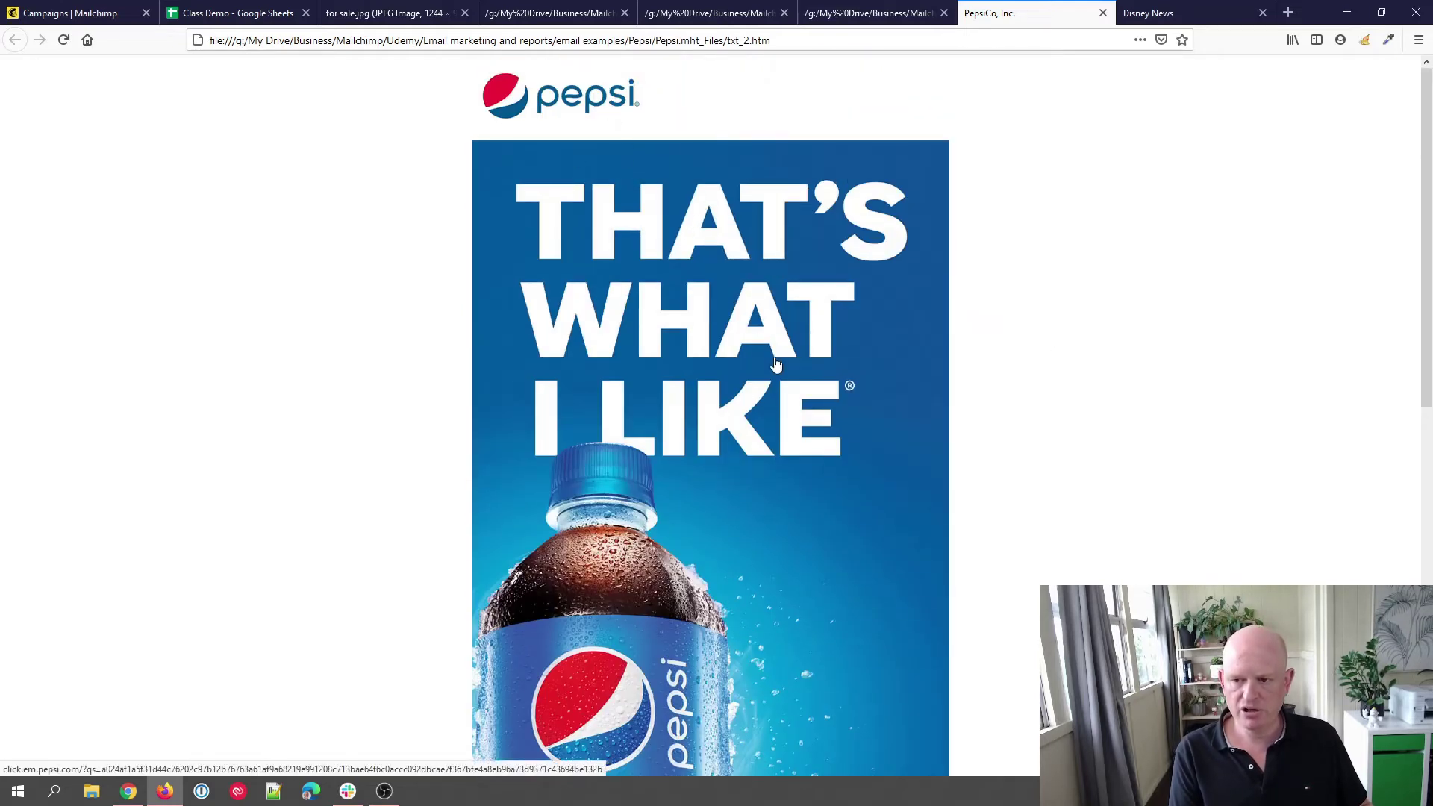
scroll(776, 364, "down", 8)
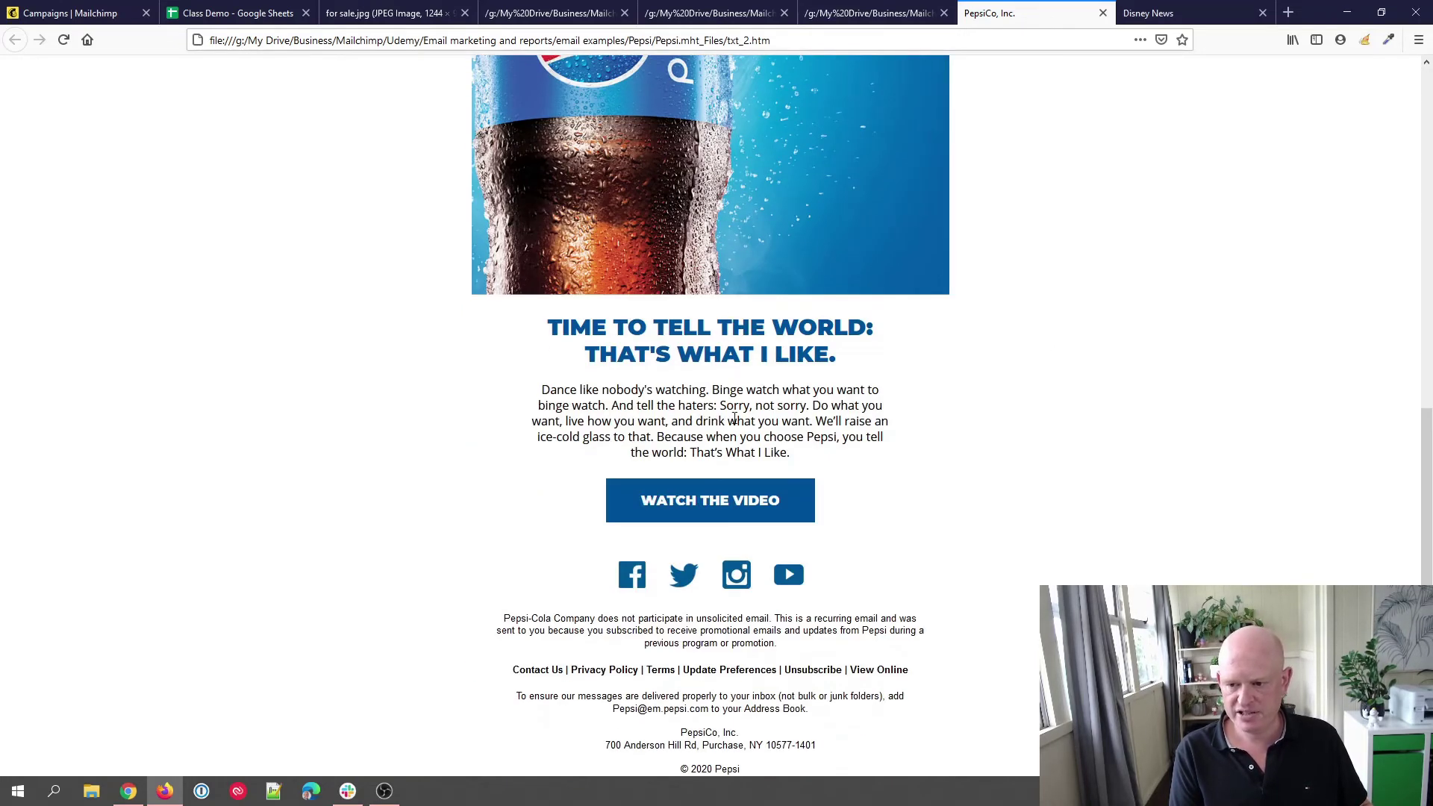
scroll(1106, 377, "up", 1)
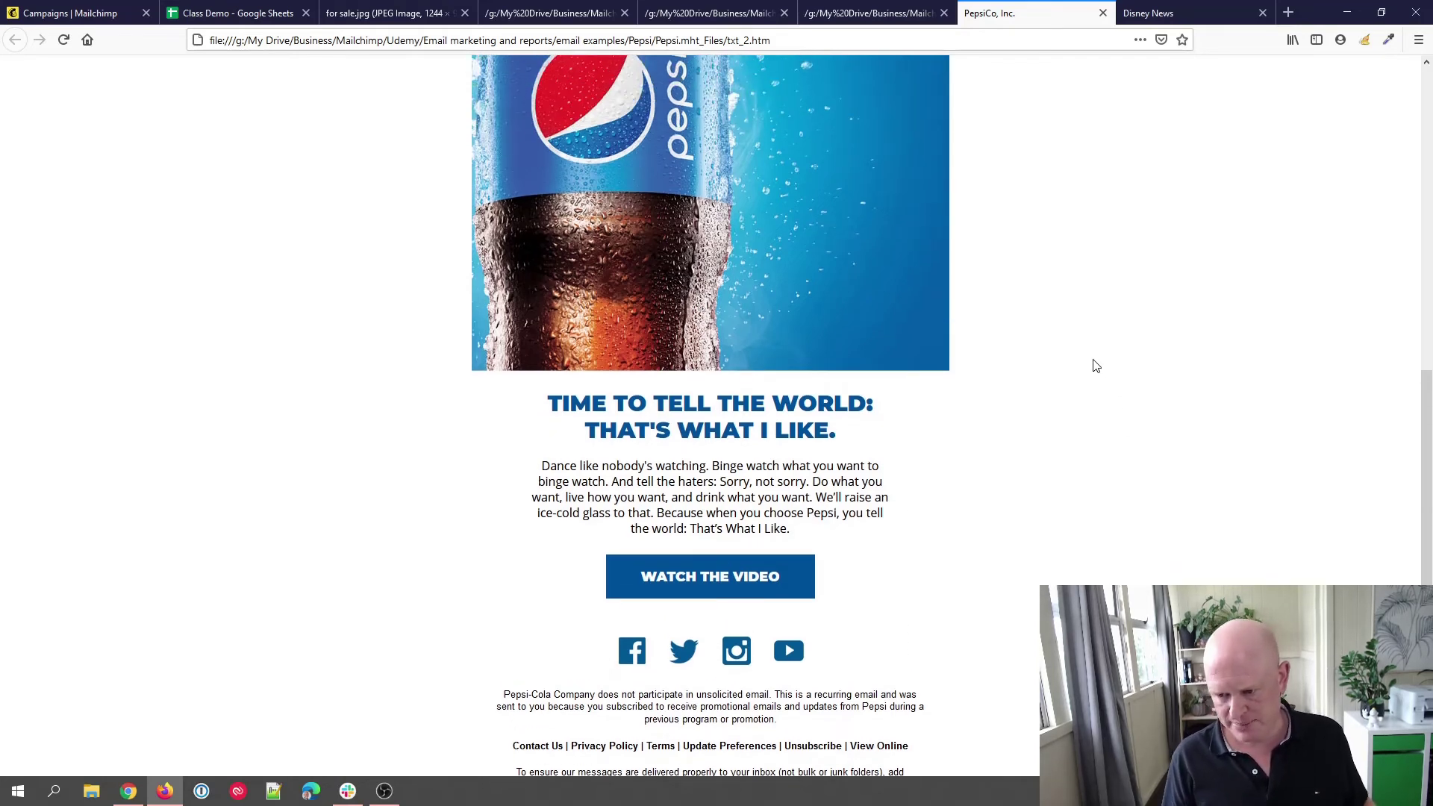
scroll(1003, 382, "up", 2)
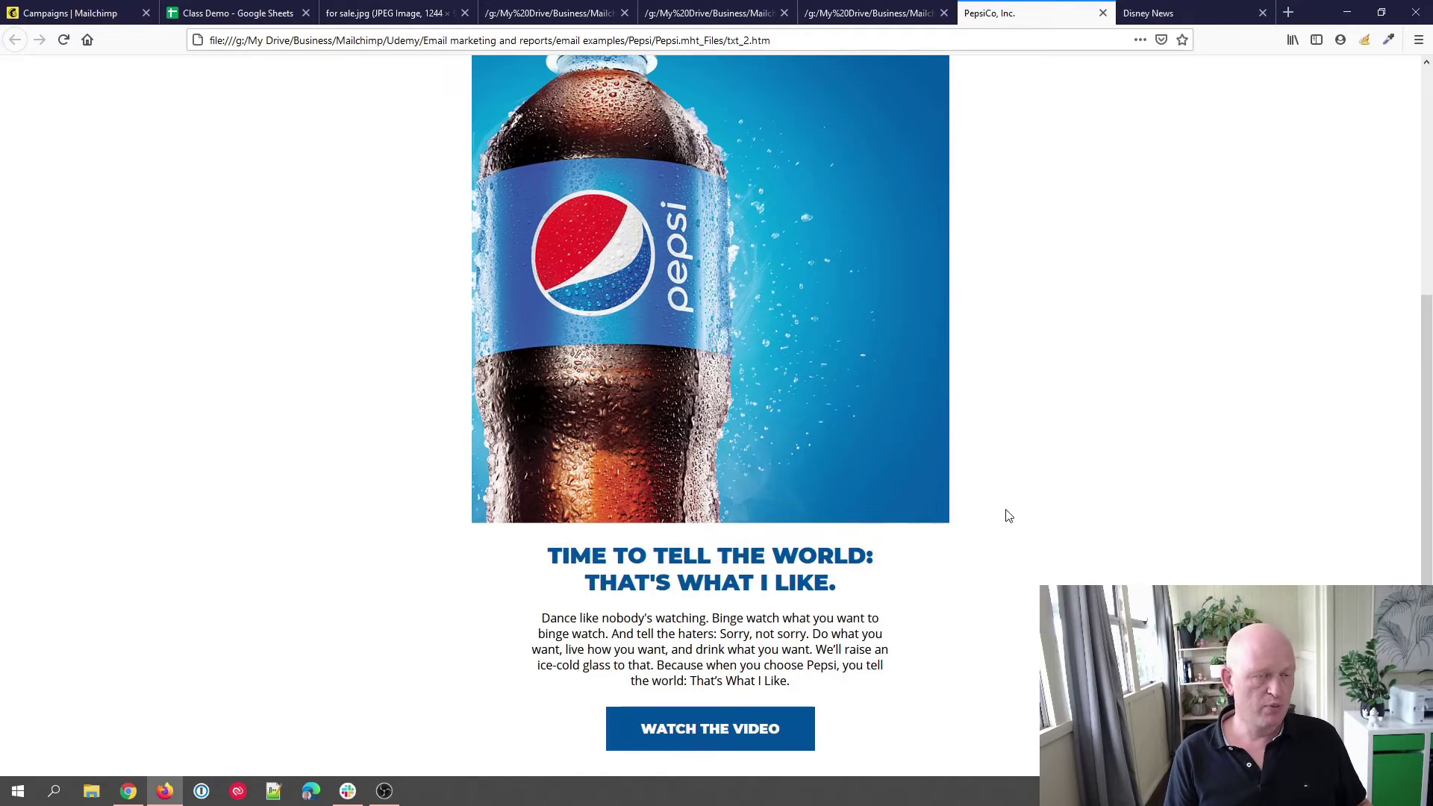
scroll(1009, 515, "up", 6)
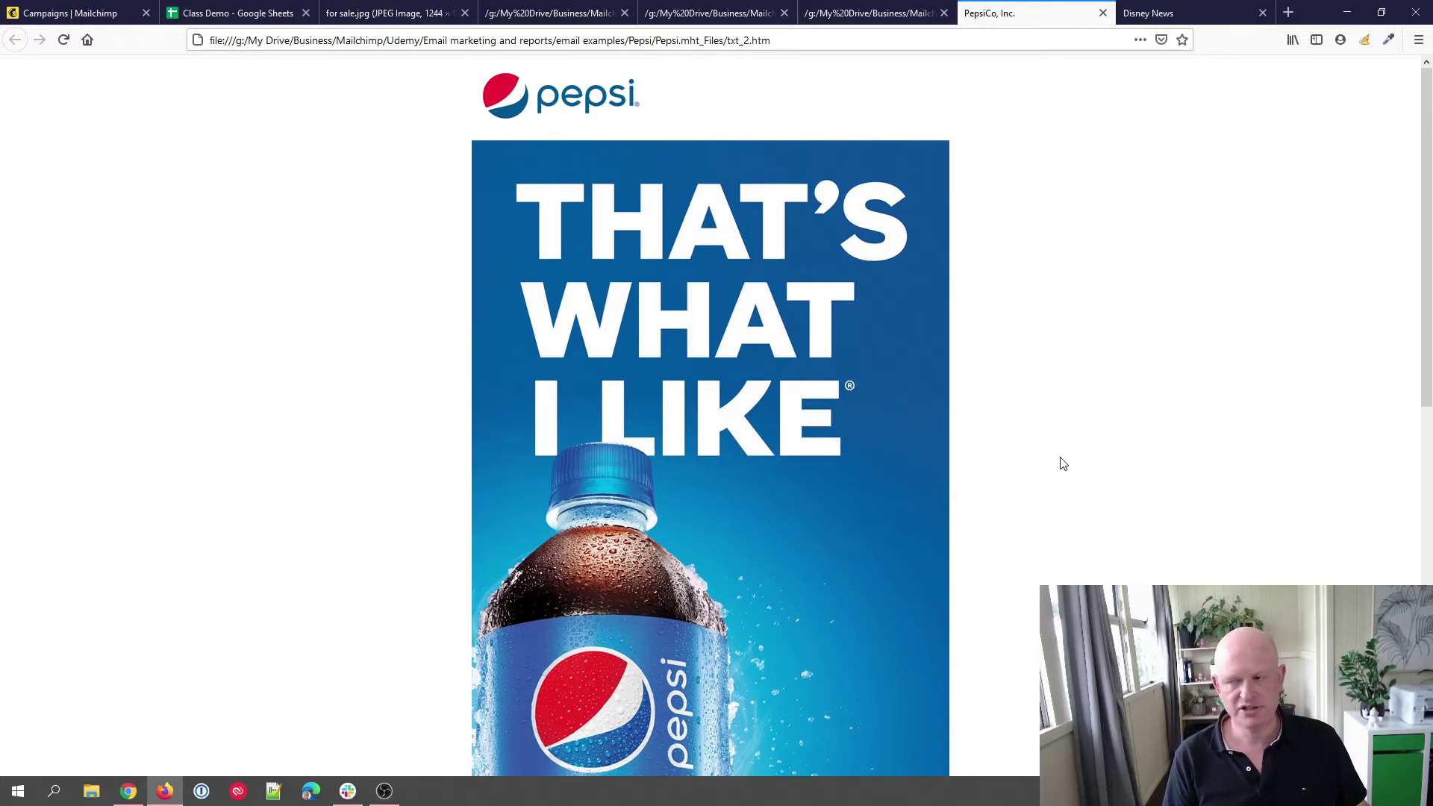
left_click(1247, 21)
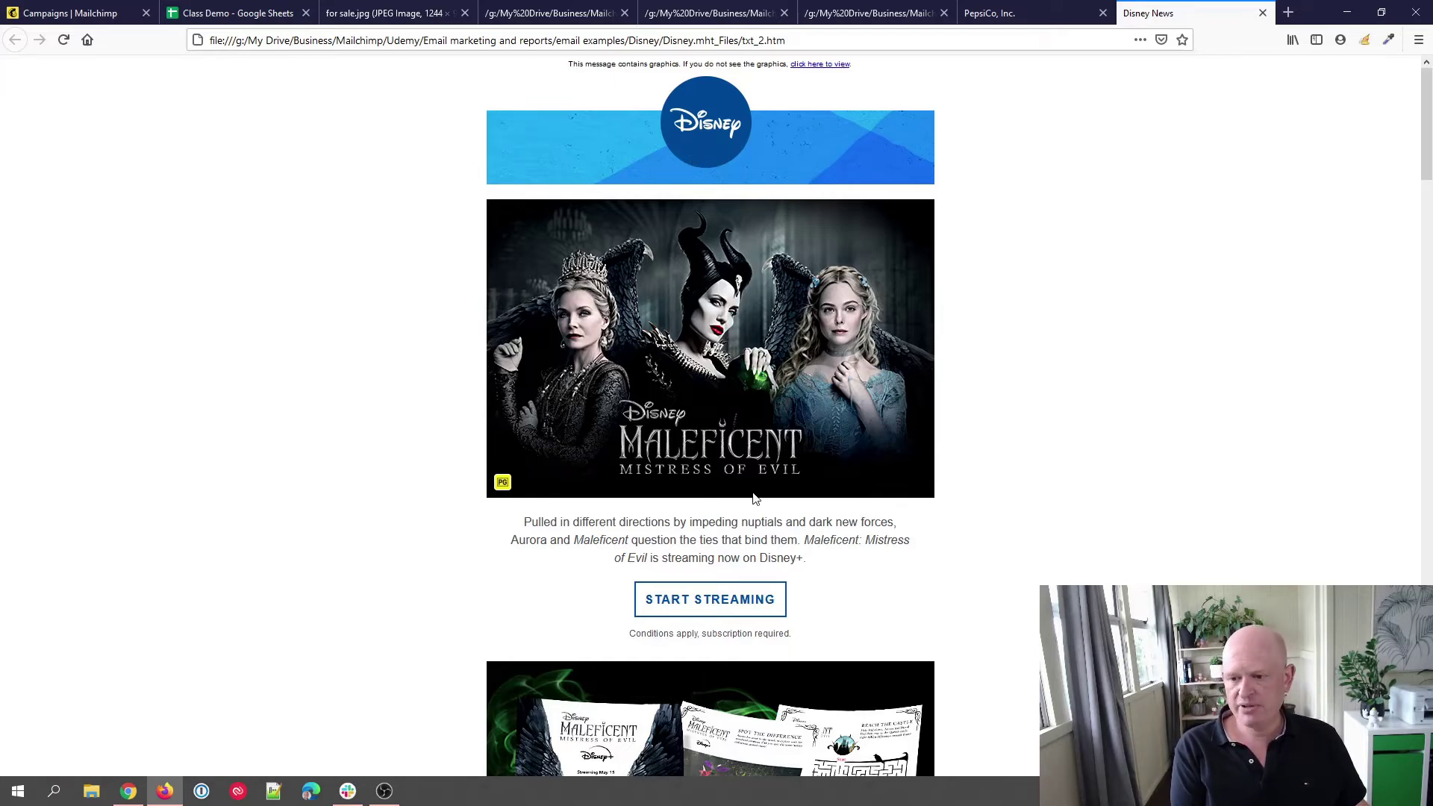
scroll(803, 601, "down", 10)
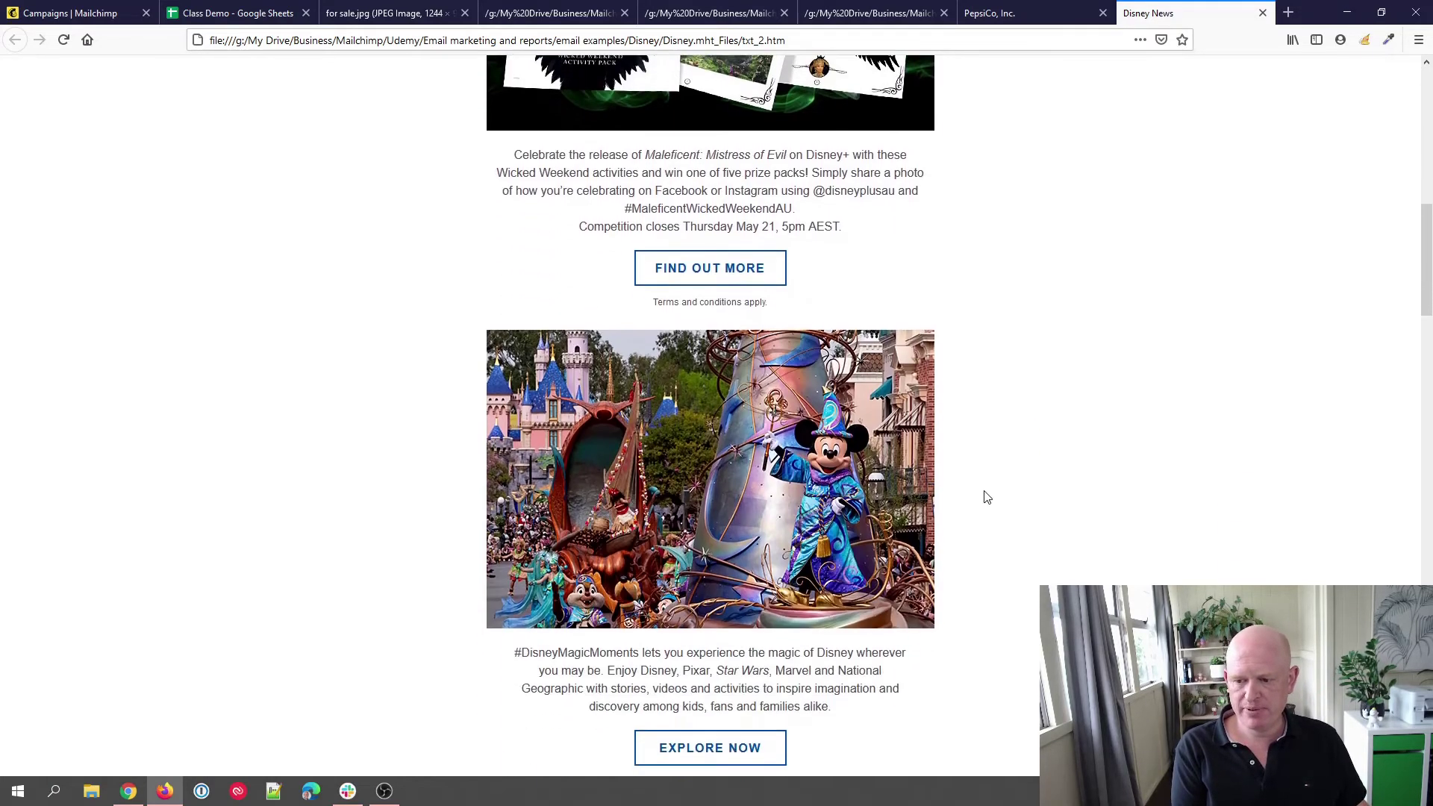
scroll(986, 497, "down", 2)
scroll(1007, 477, "up", 10)
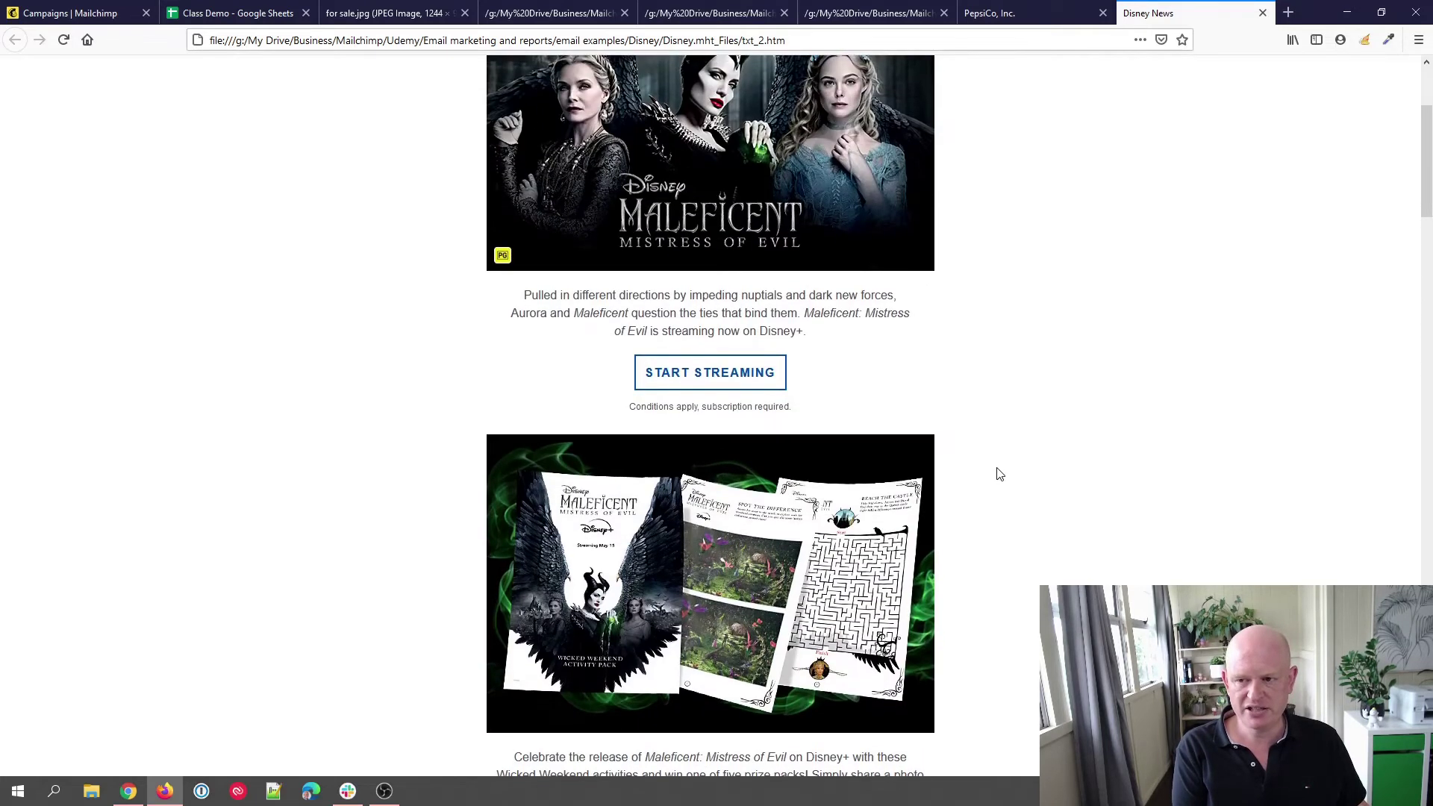
scroll(1000, 475, "up", 4)
left_click(1017, 11)
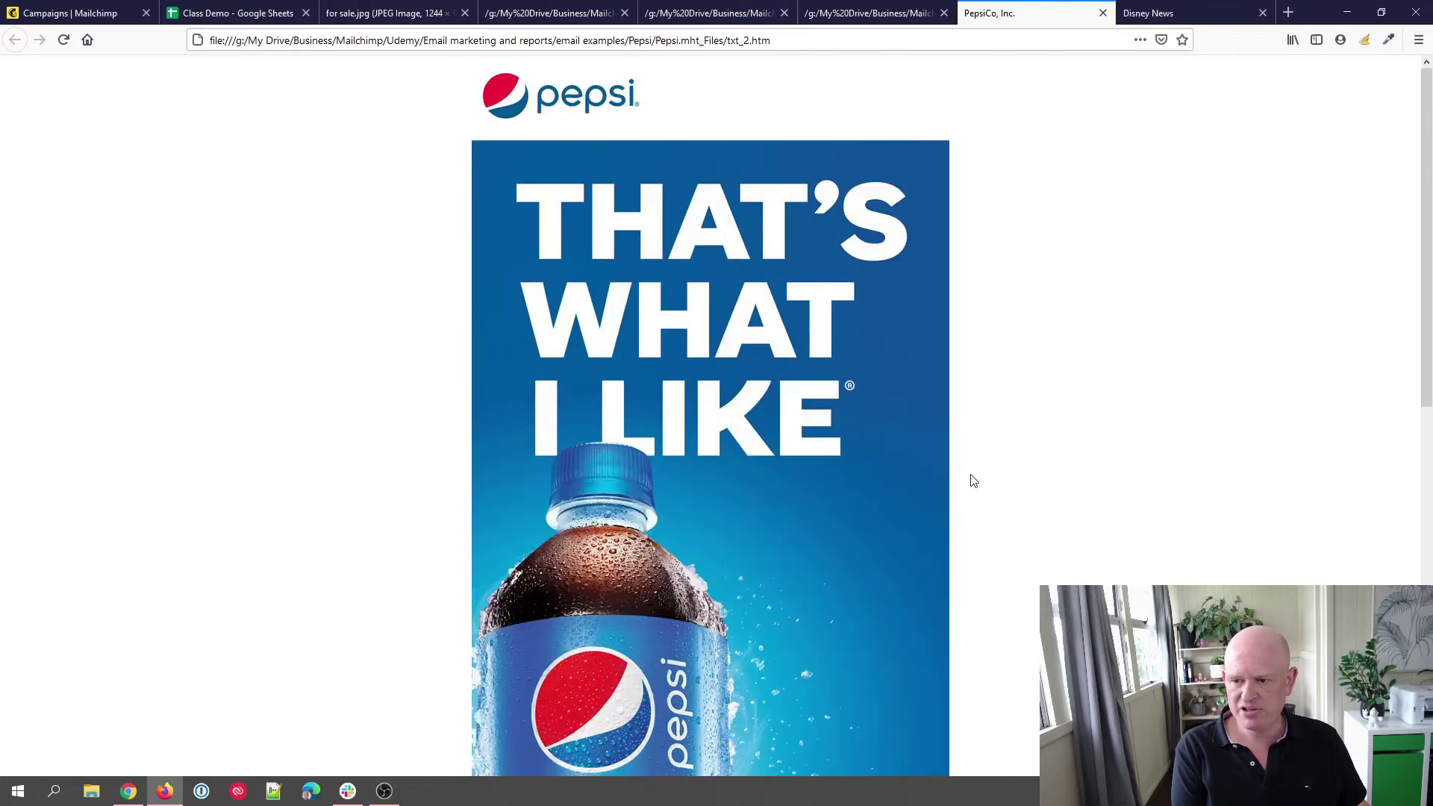
scroll(974, 470, "down", 7)
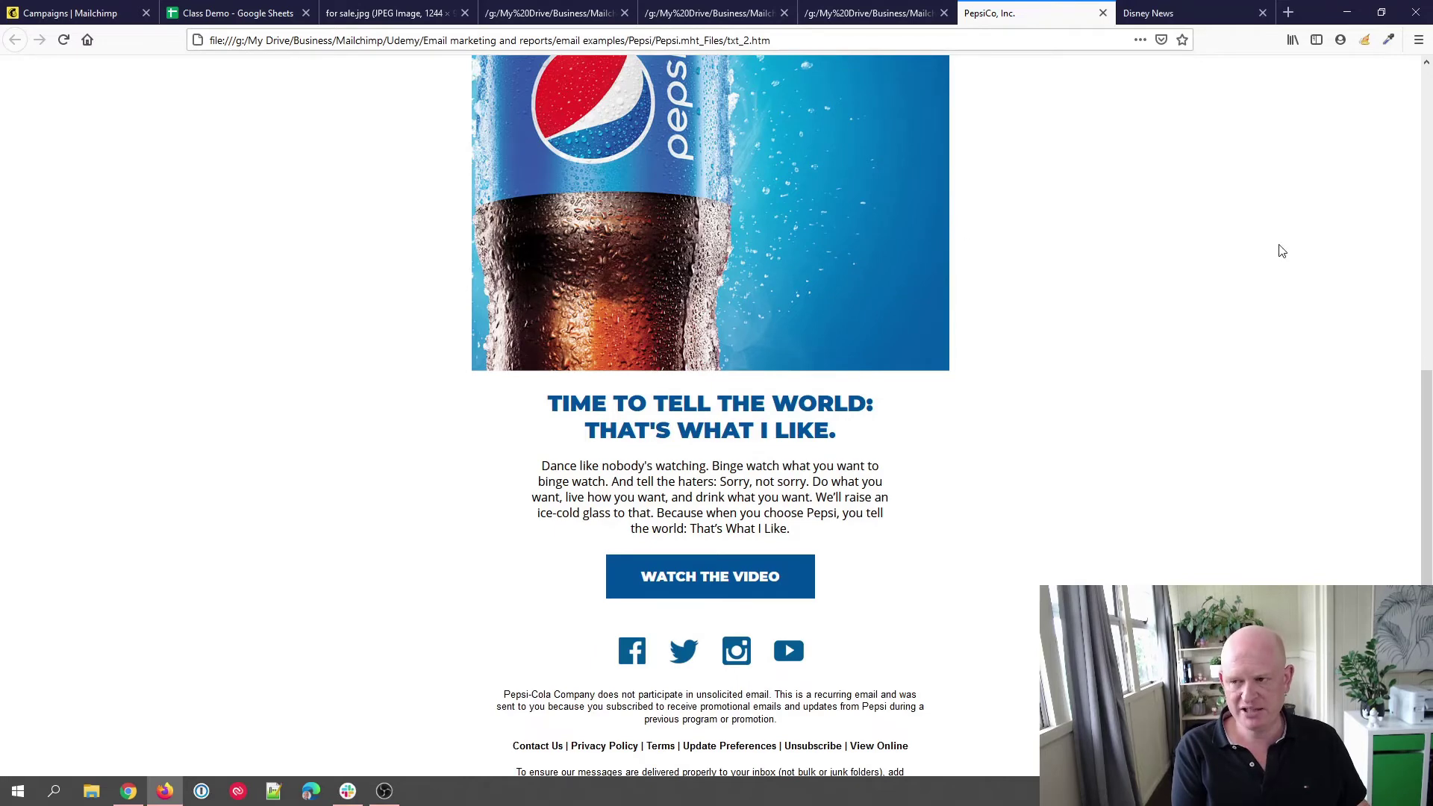
scroll(1281, 251, "up", 2)
left_click(1157, 12)
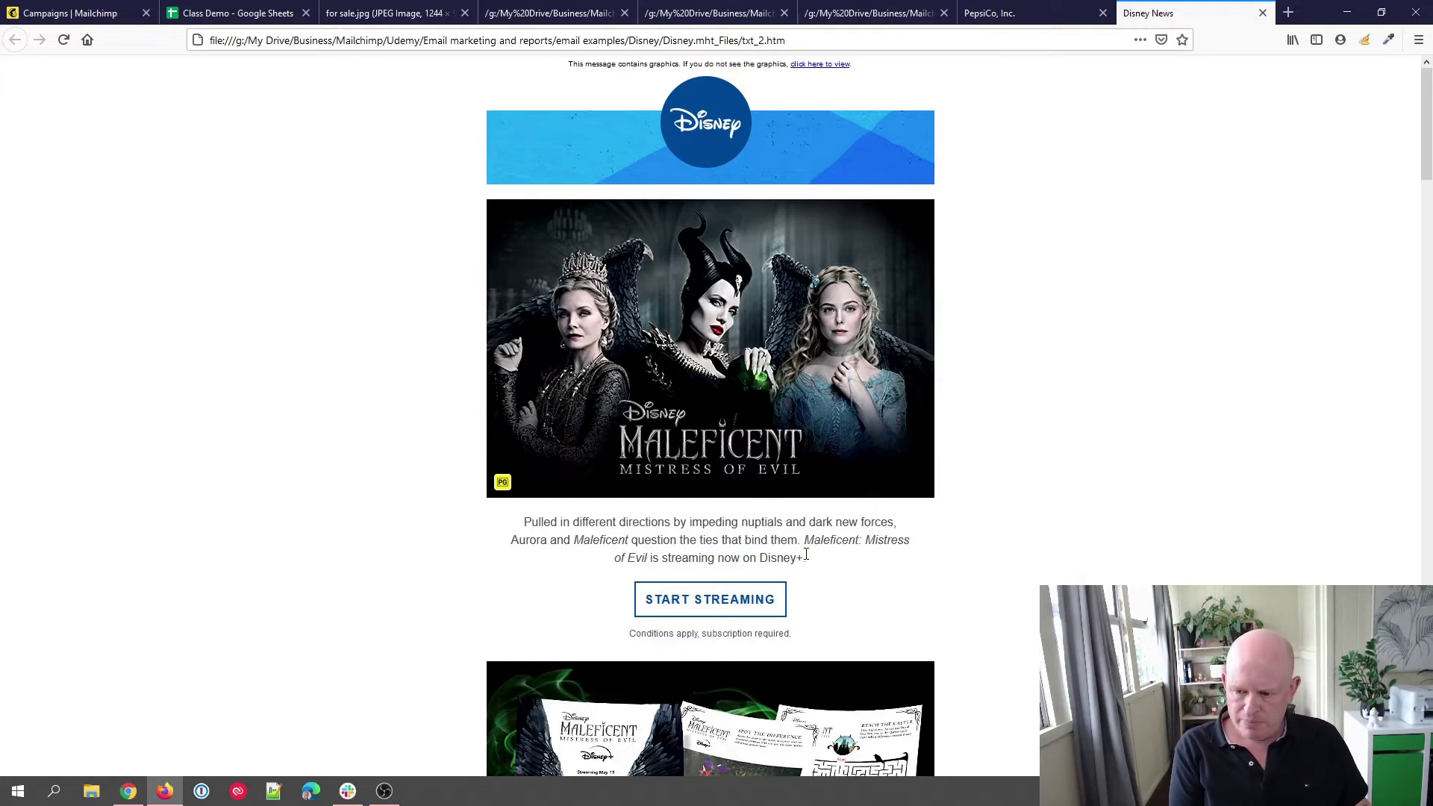
left_click_drag(806, 556, 521, 523)
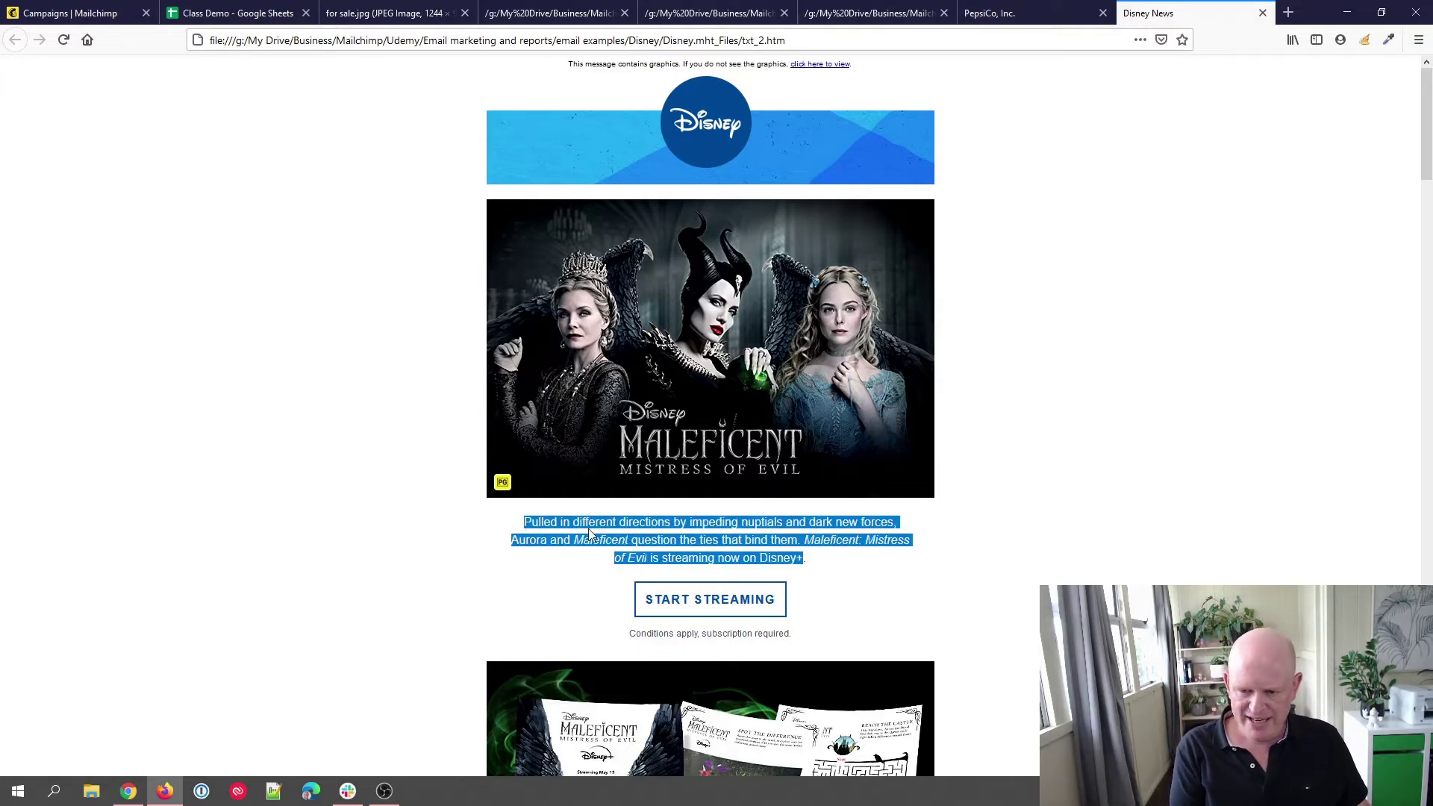
left_click(1110, 431)
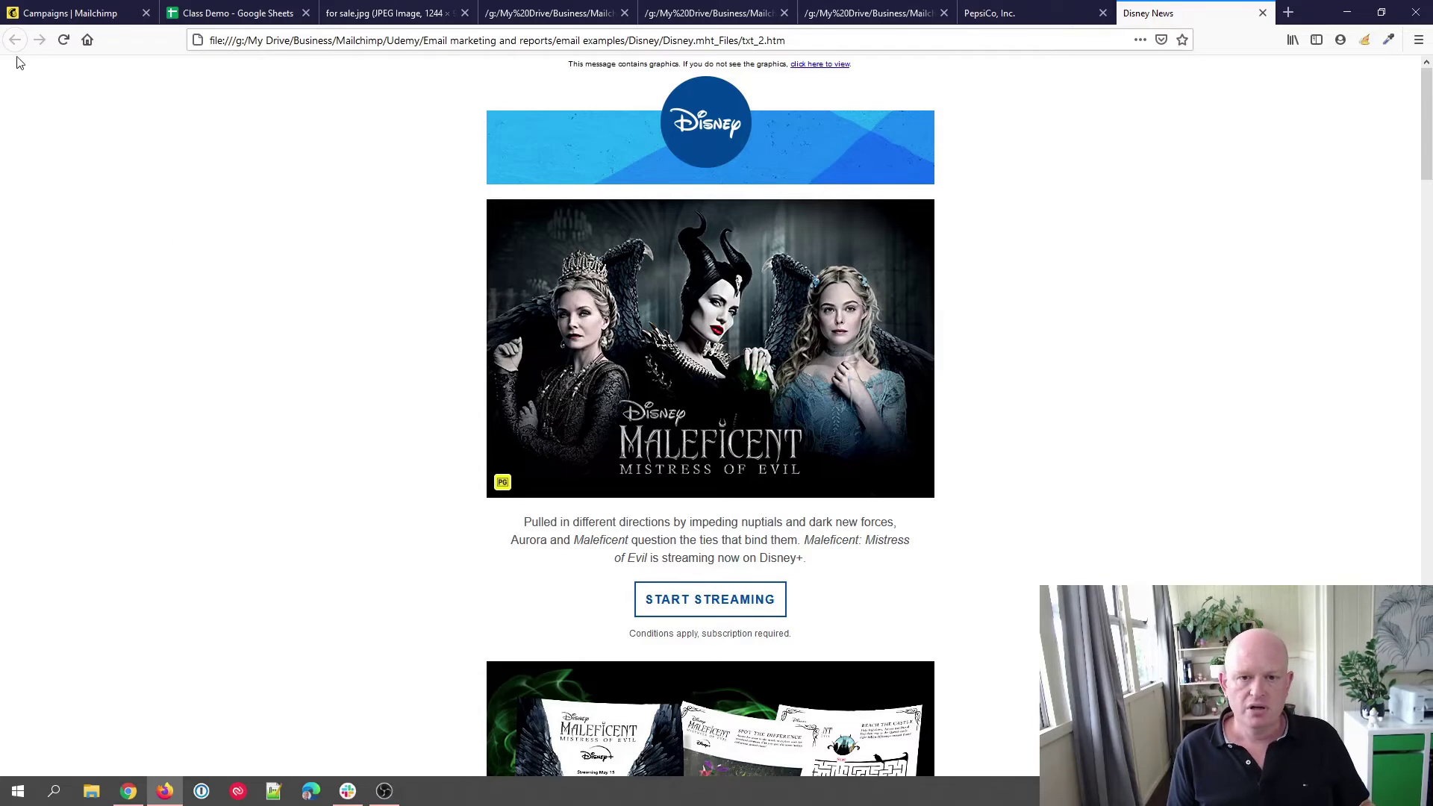
- From the Mailchimp Campaigns tab, create a new Email campaign
left_click(82, 14)
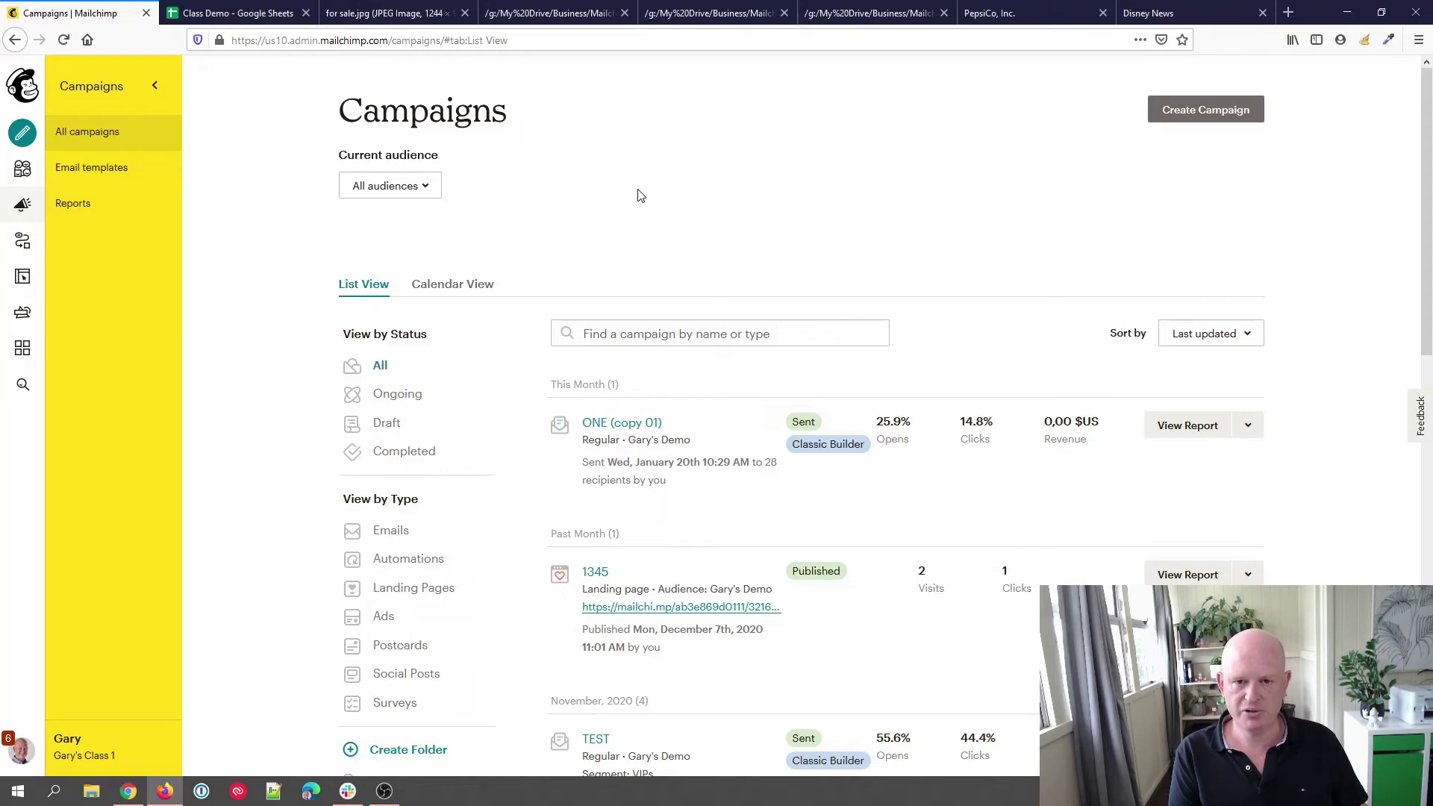
left_click(24, 135)
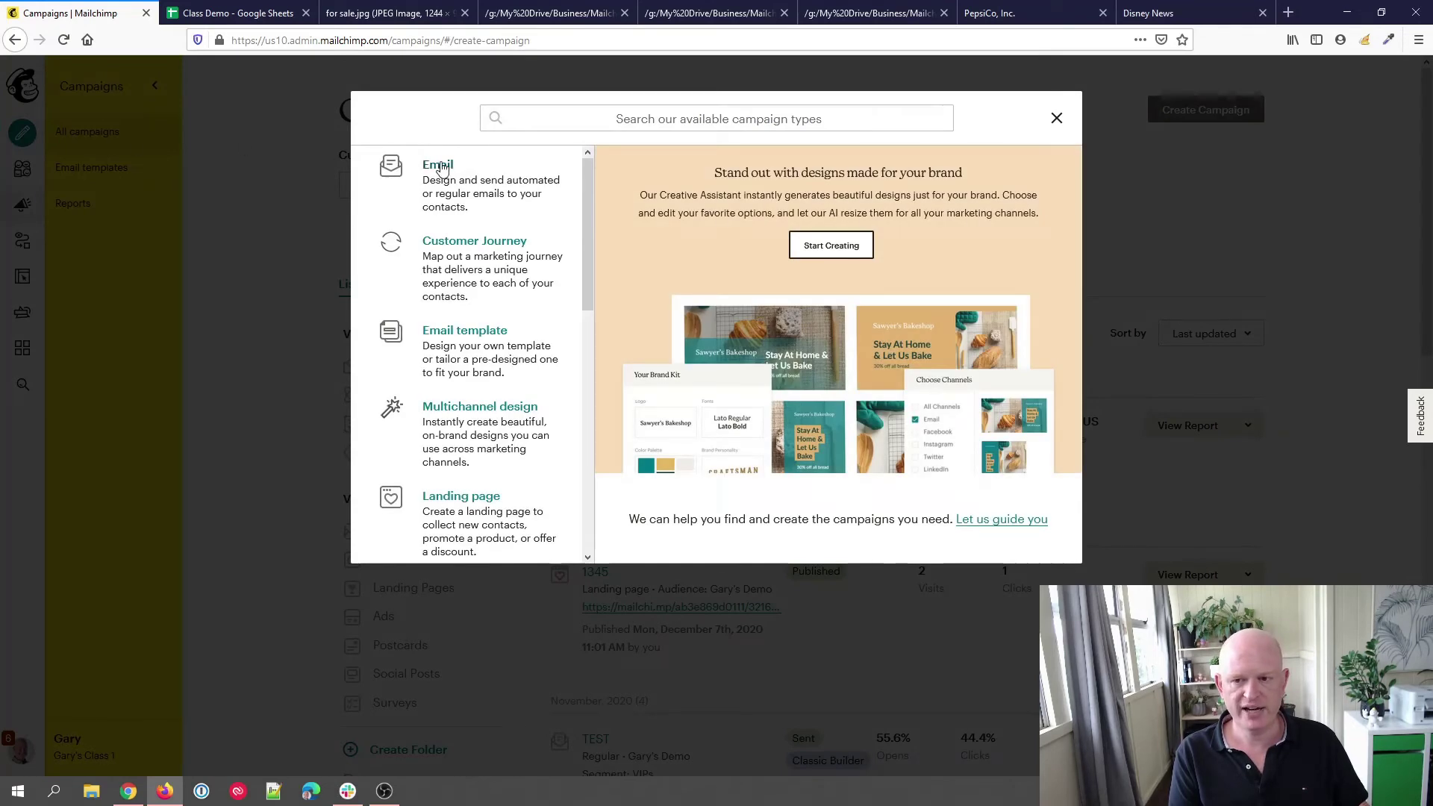
left_click(449, 167)
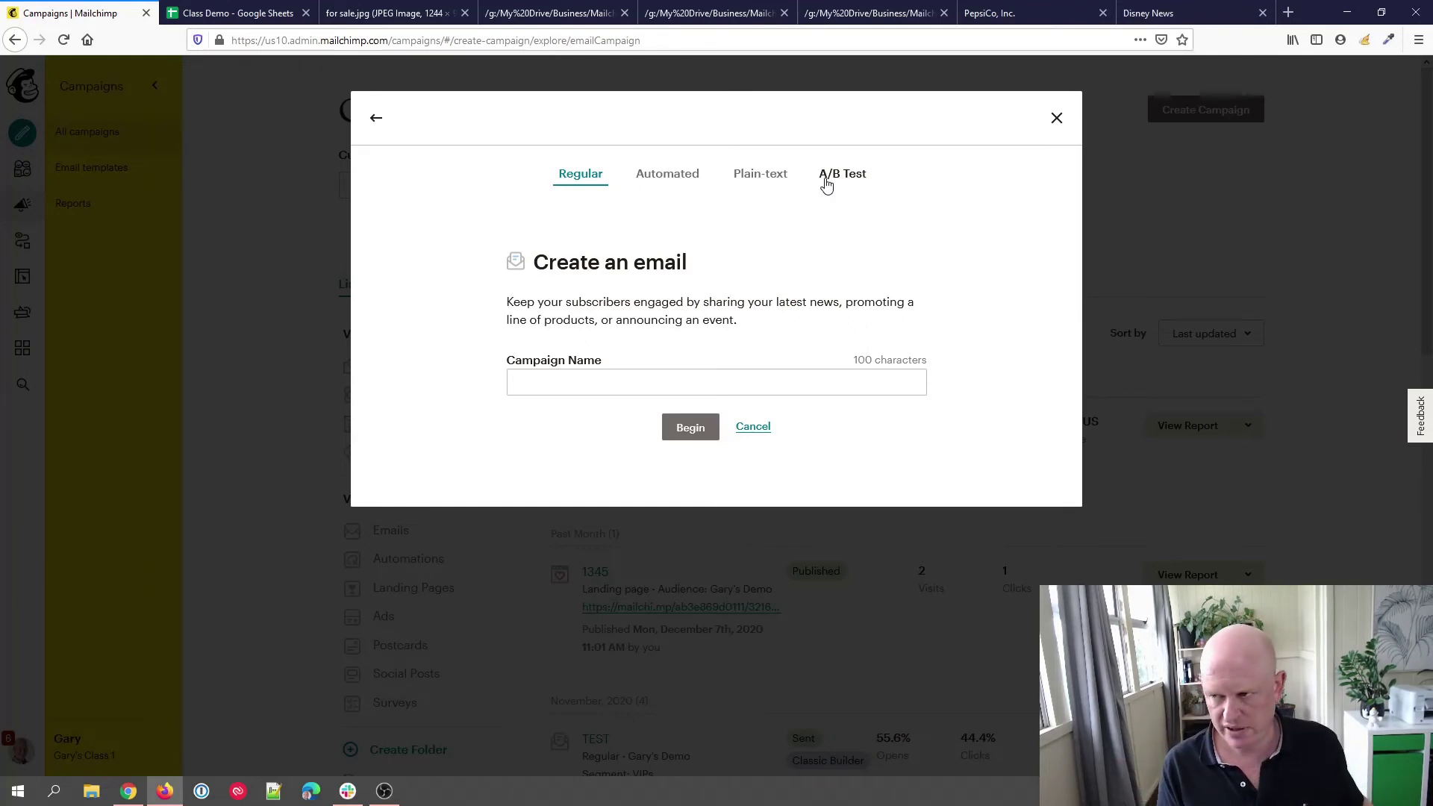
- Name the new email campaign 'February' and begin it
left_click(632, 379)
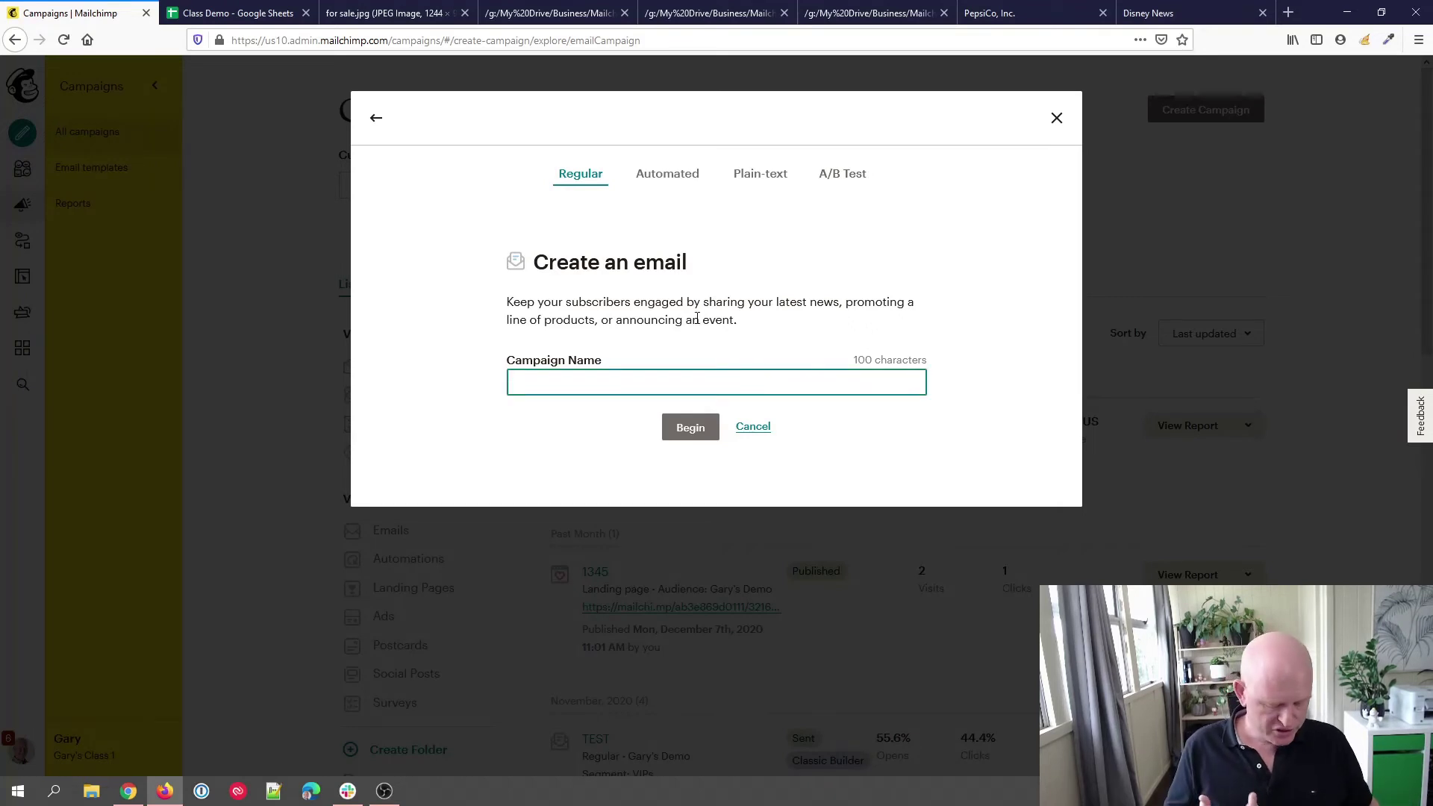
type("Febr")
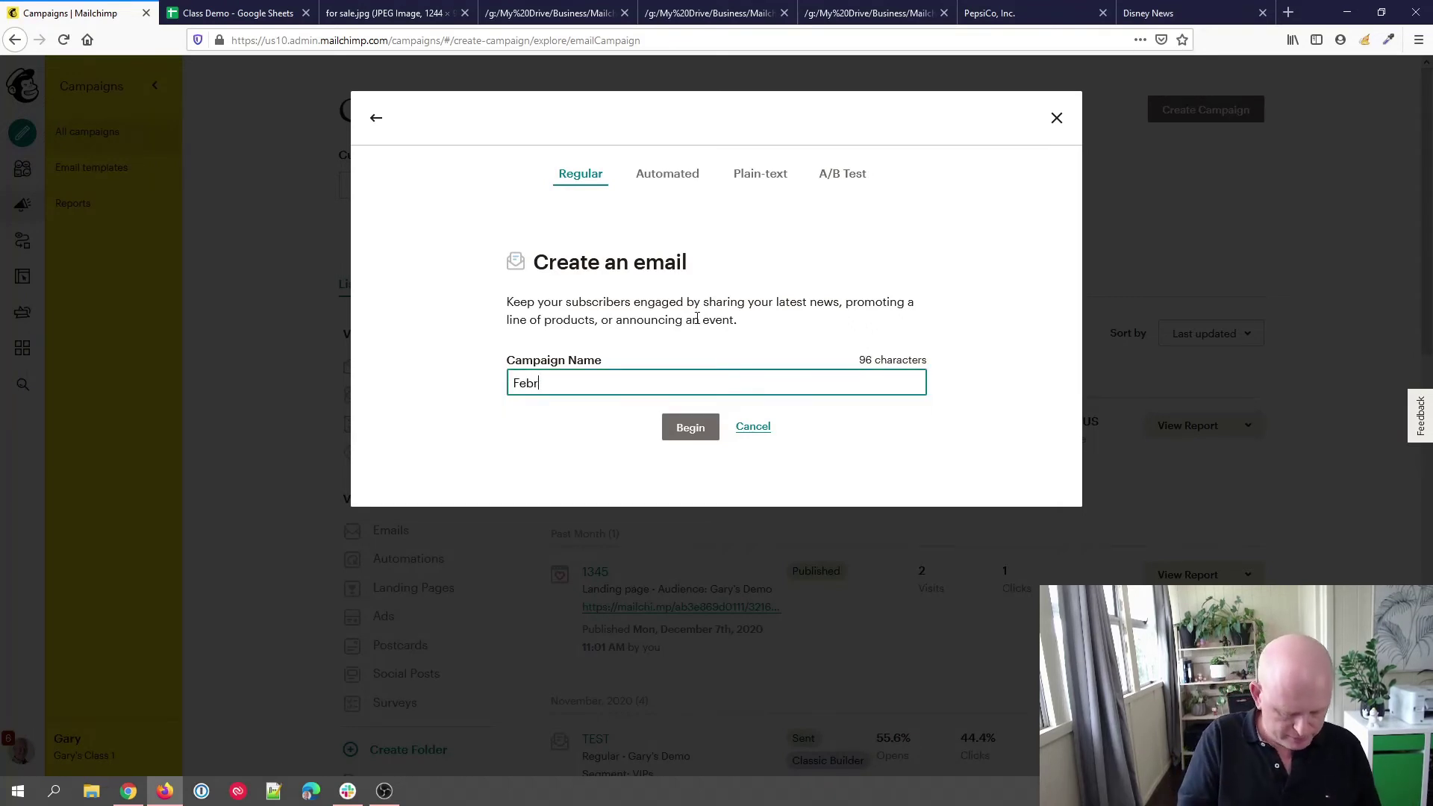
type("uary")
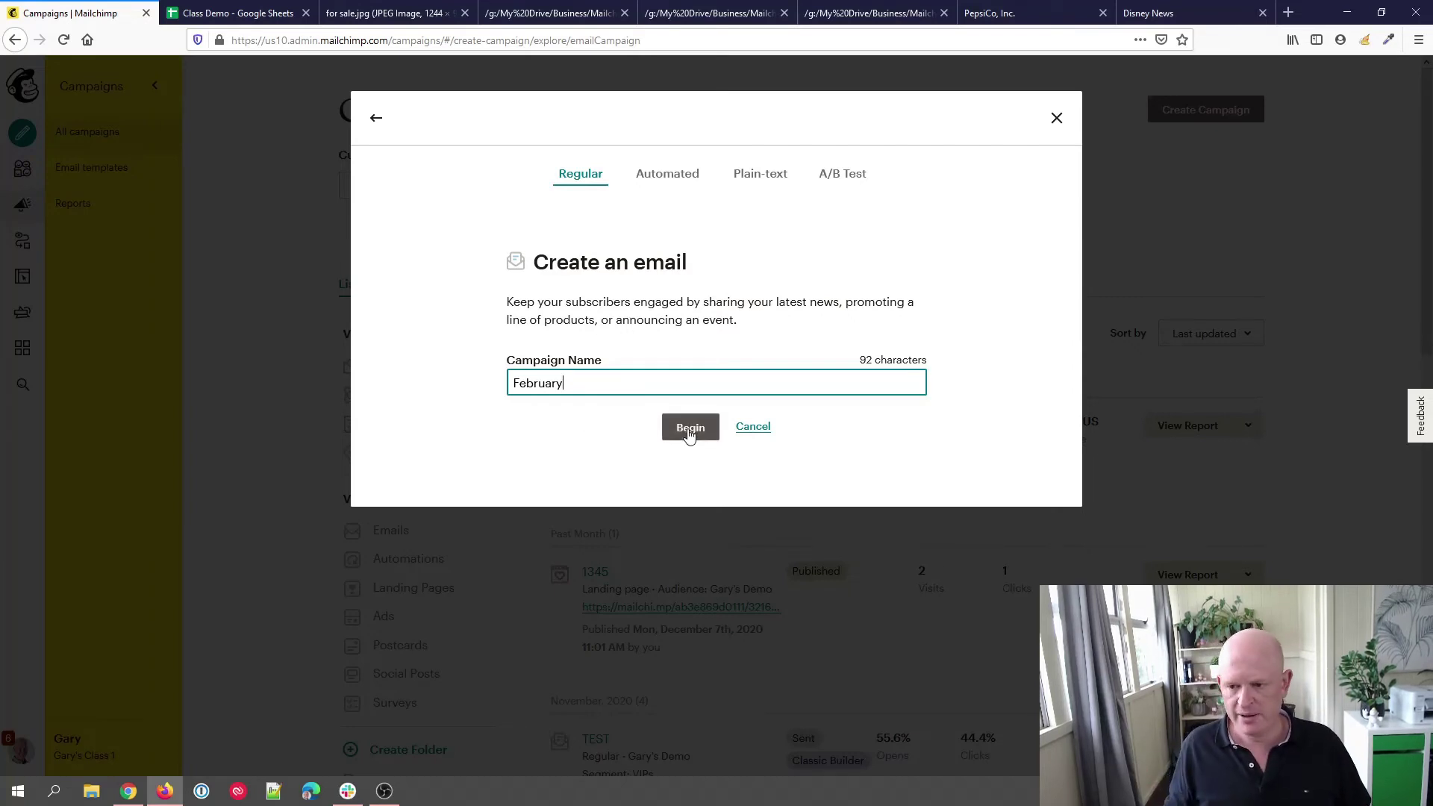
left_click(689, 432)
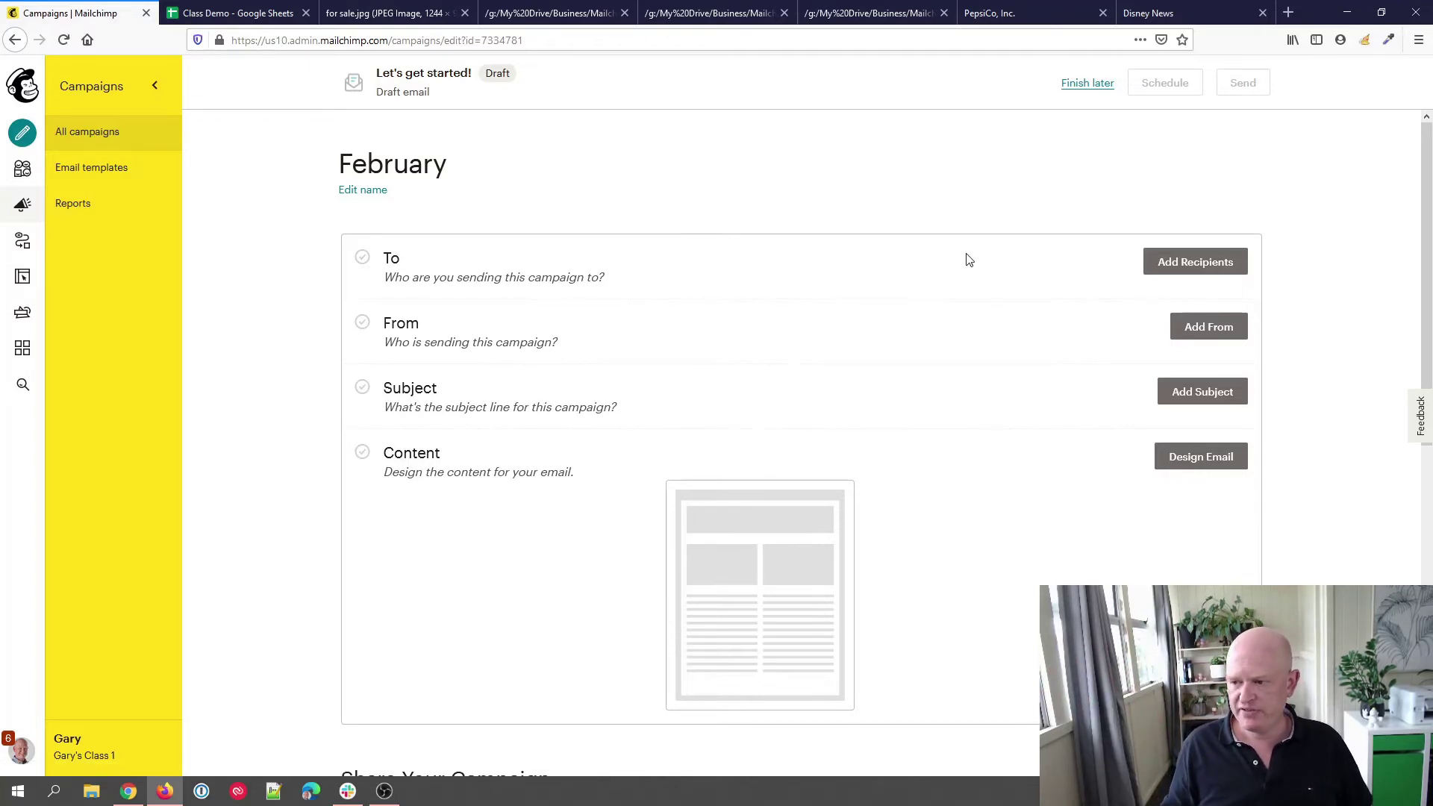
- Set the recipients to all subscribers of the milkshakes audience
left_click(1214, 267)
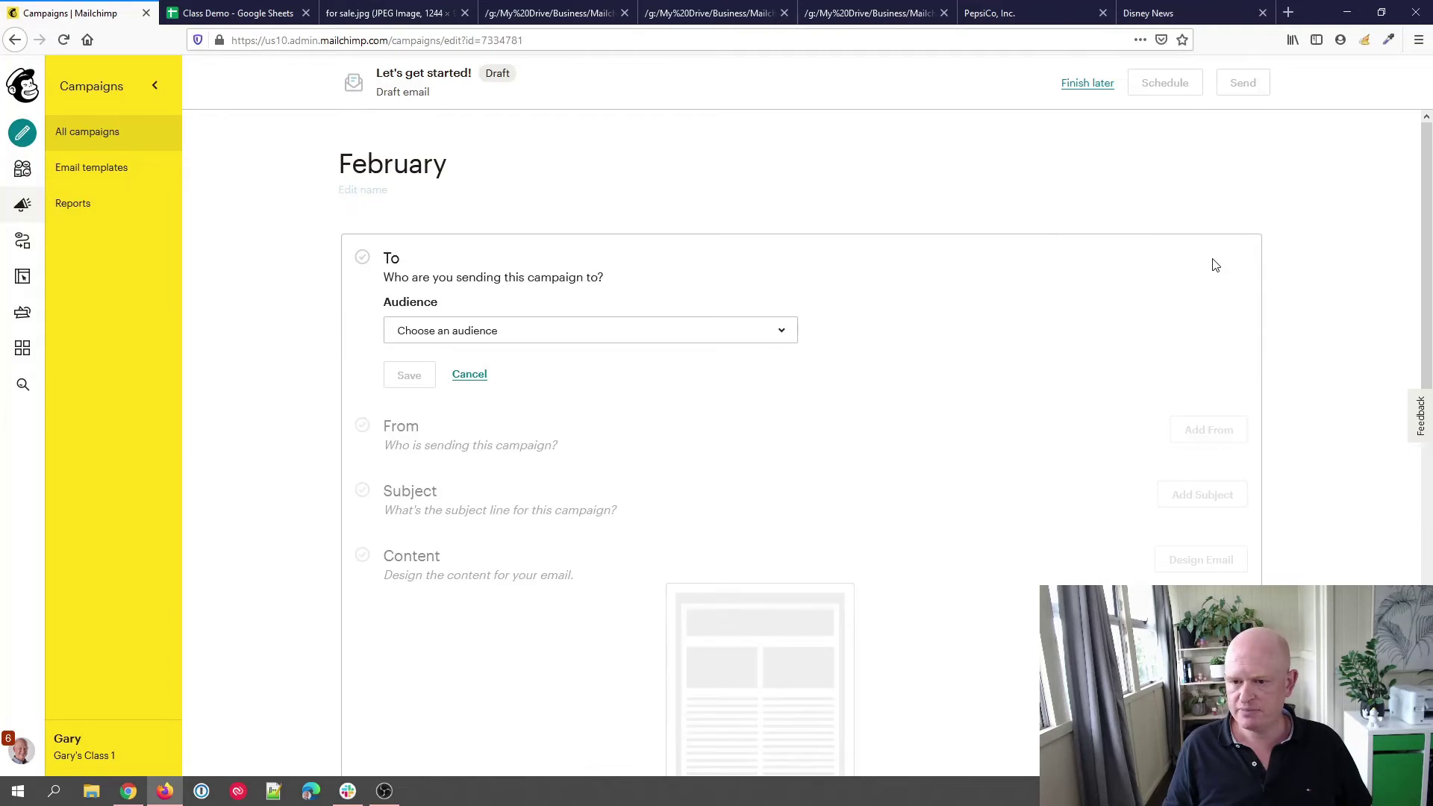
left_click(723, 339)
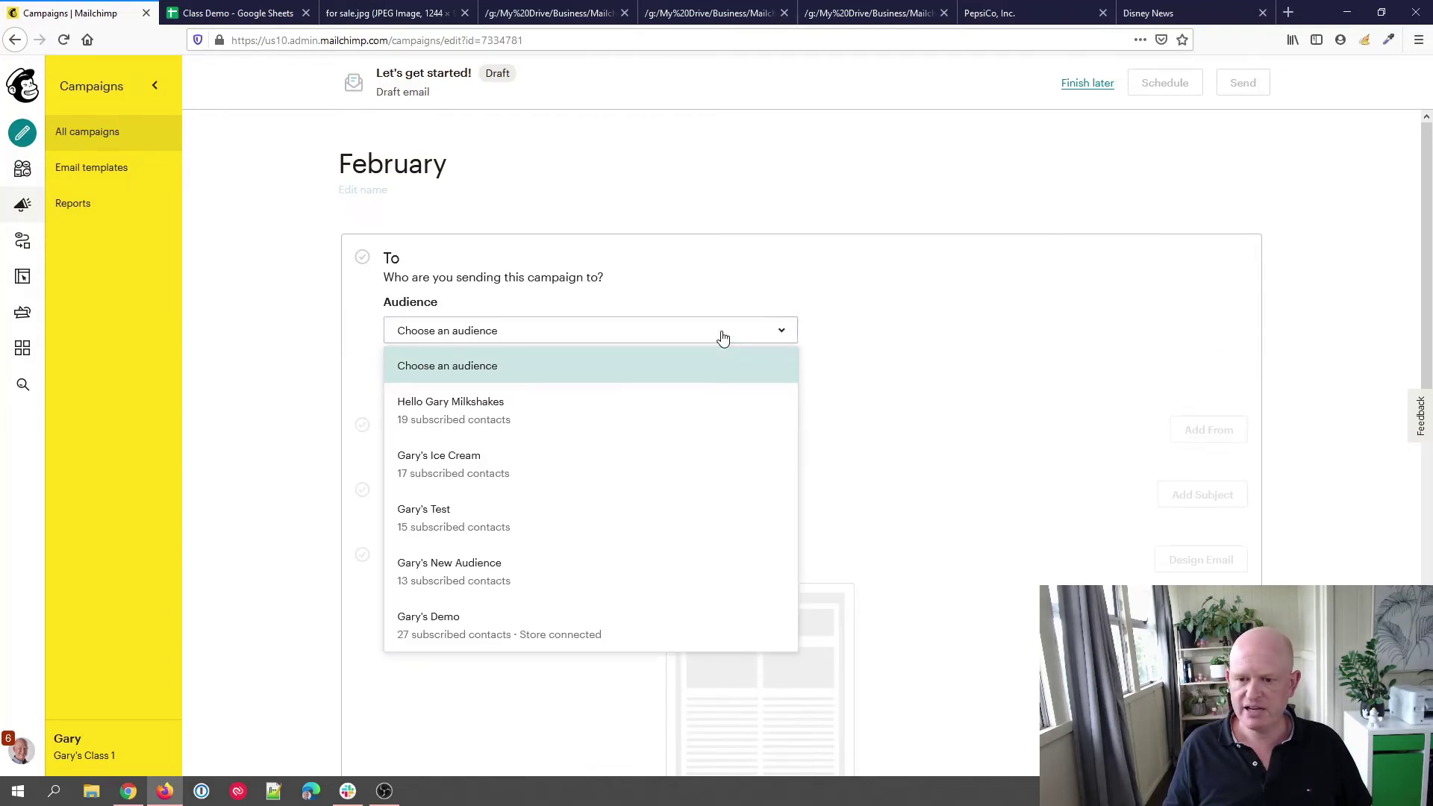
left_click(526, 415)
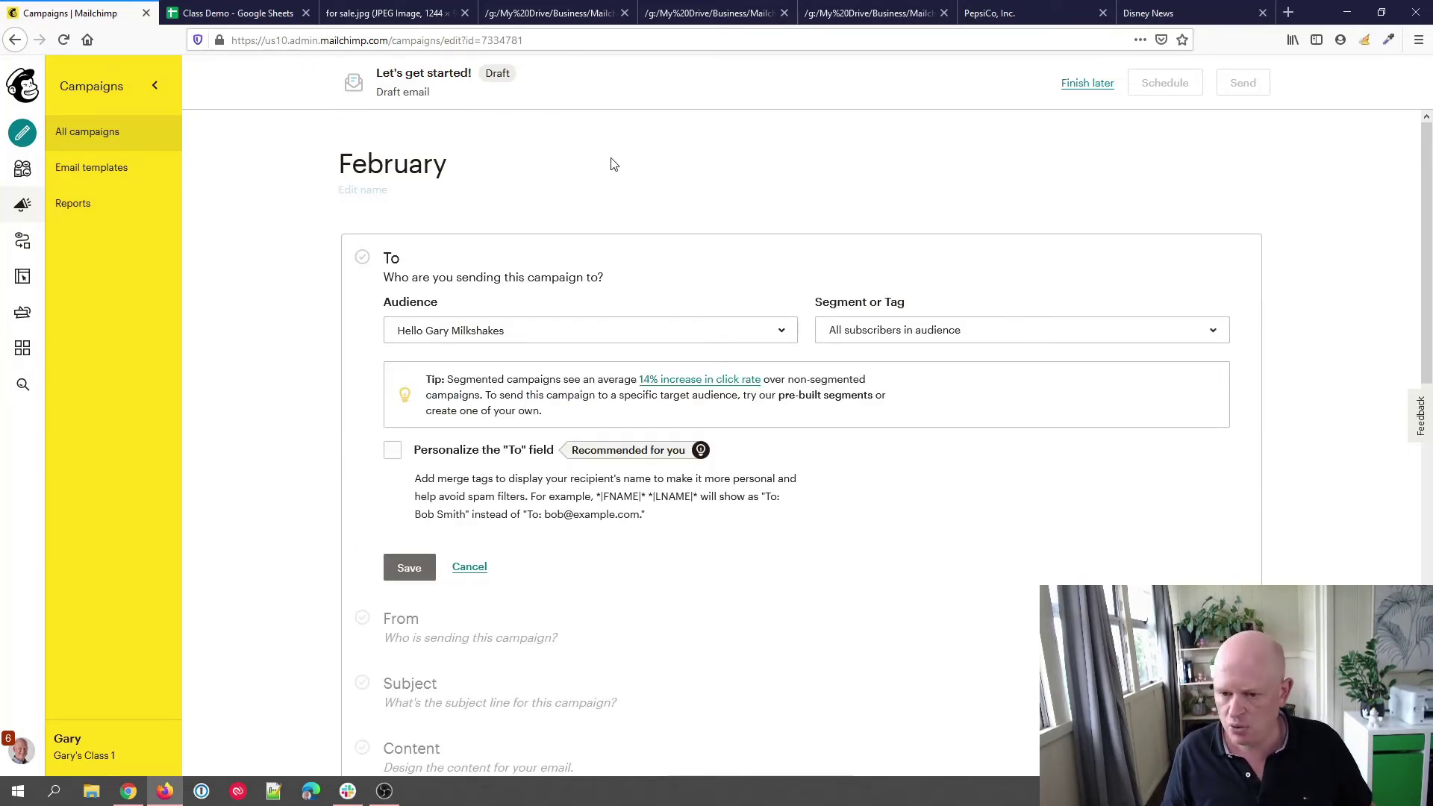
left_click(875, 338)
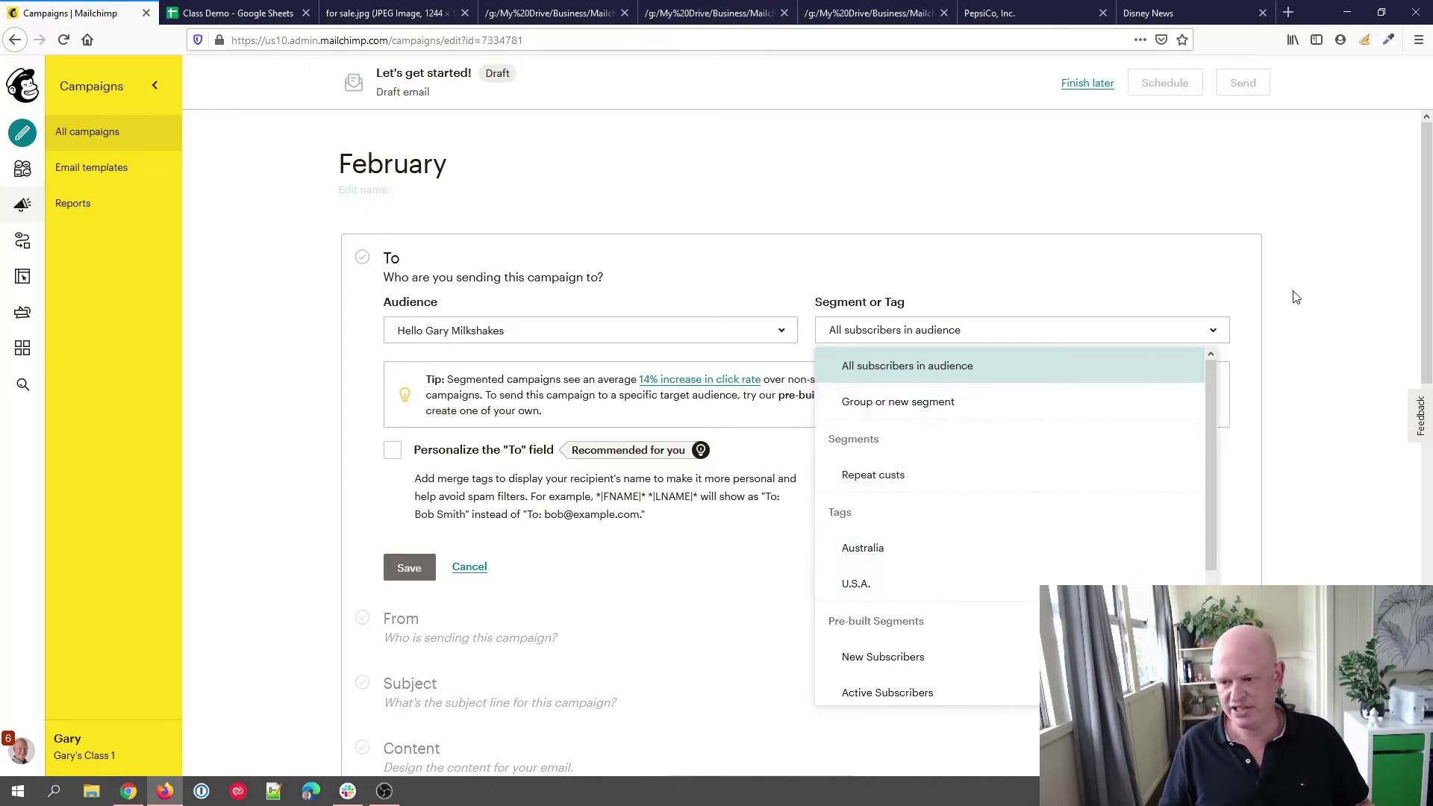
left_click(950, 333)
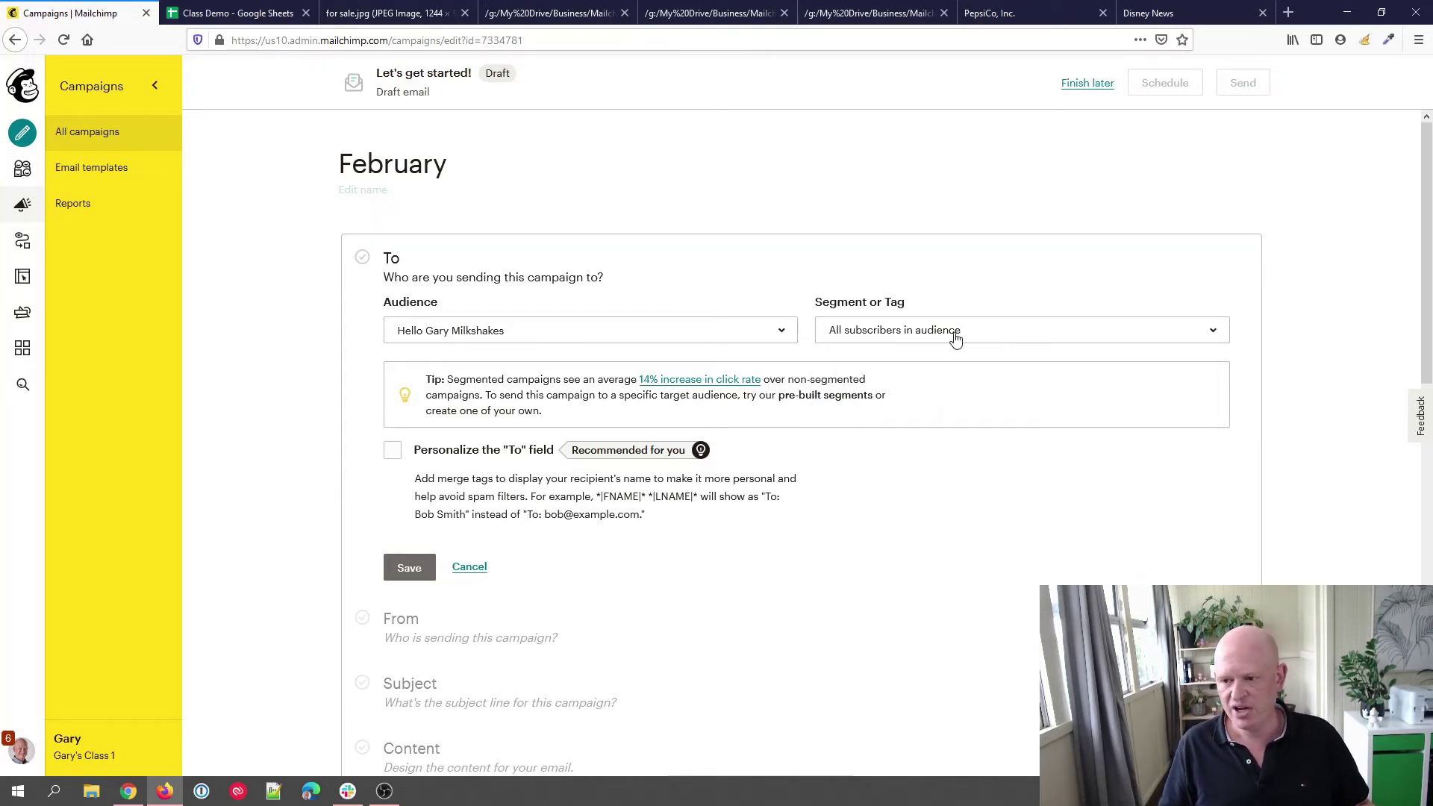
- Personalise the To field with the *|FNAME|* merge tag and save the recipients
left_click(393, 452)
scroll(490, 492, "down", 1)
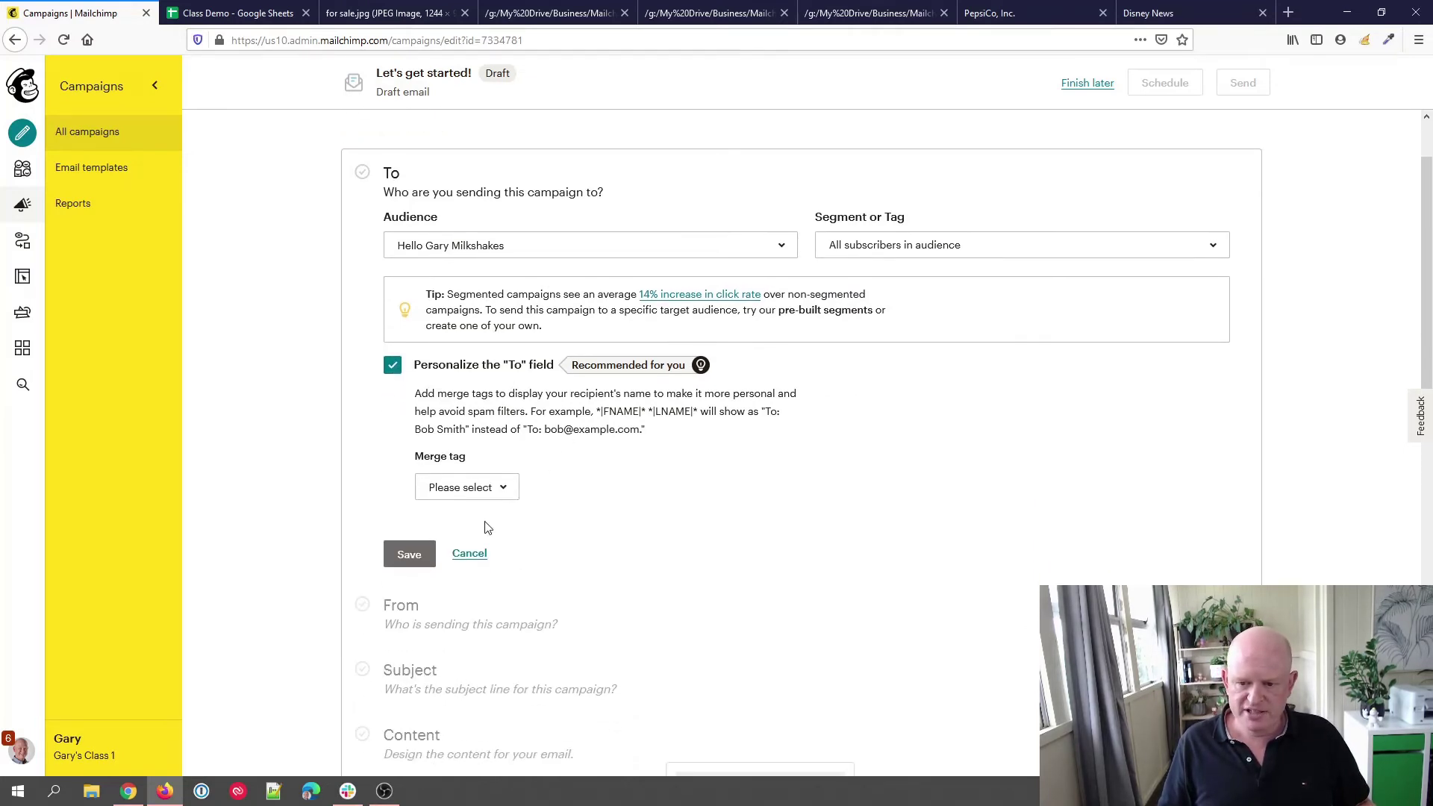
left_click(504, 489)
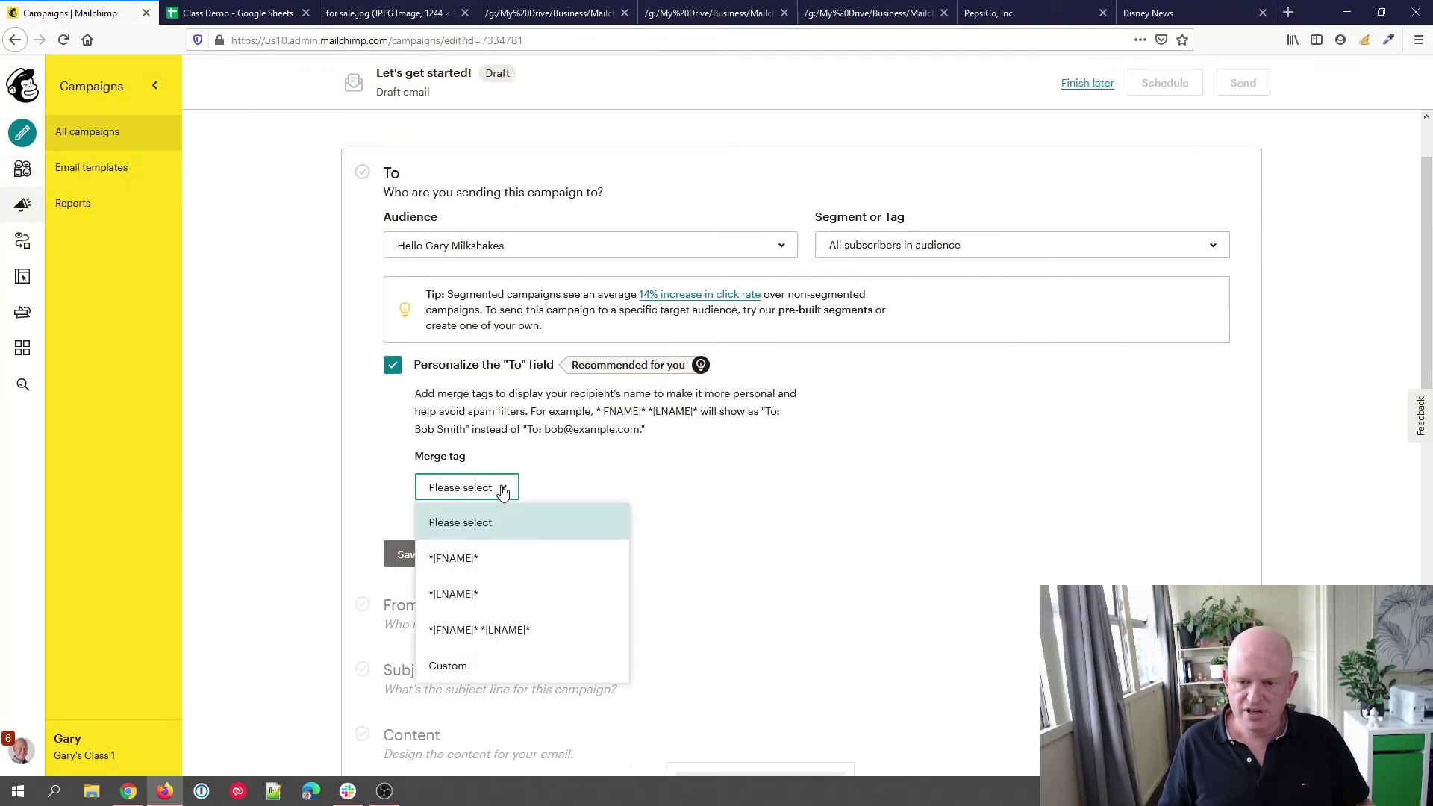
left_click(472, 569)
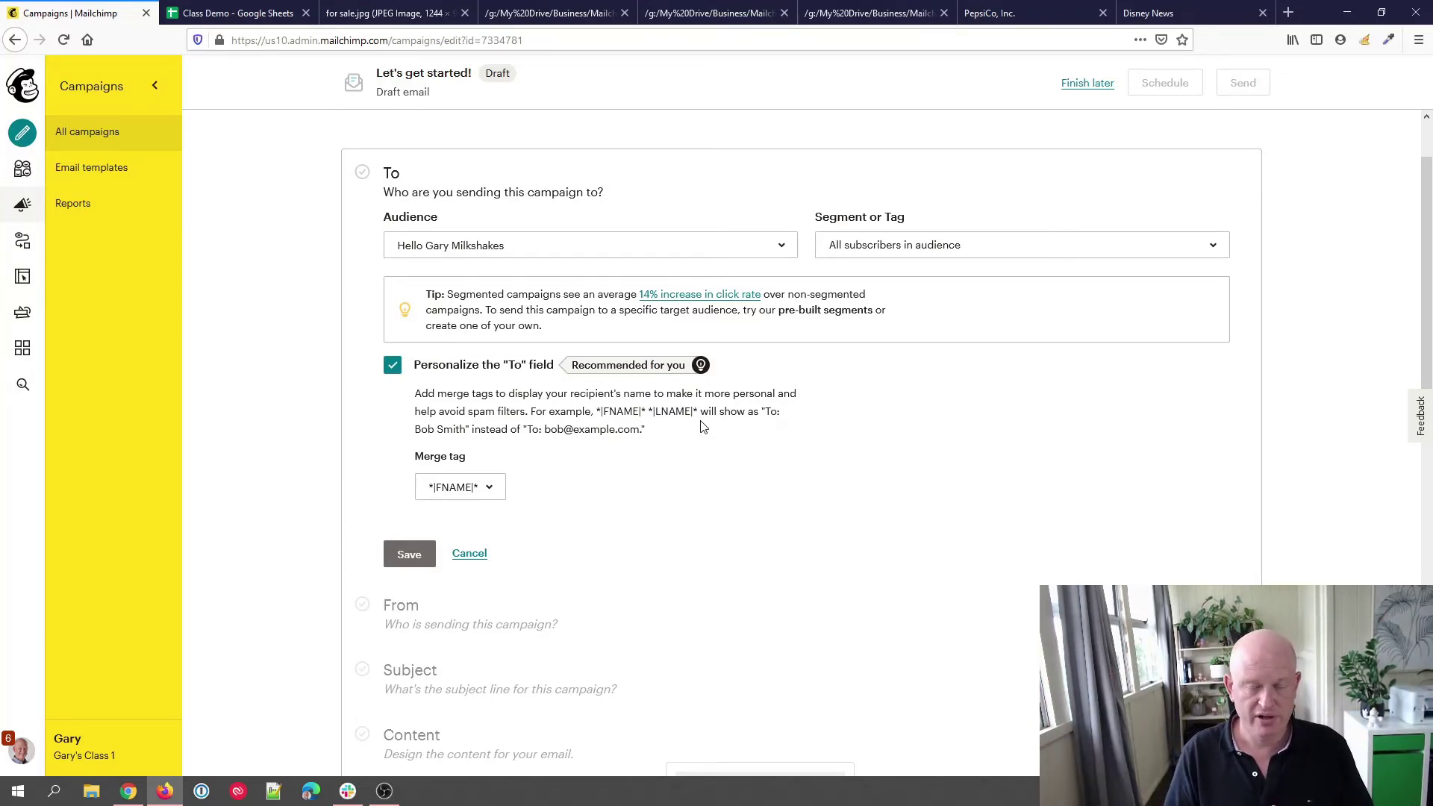
scroll(522, 518, "down", 2)
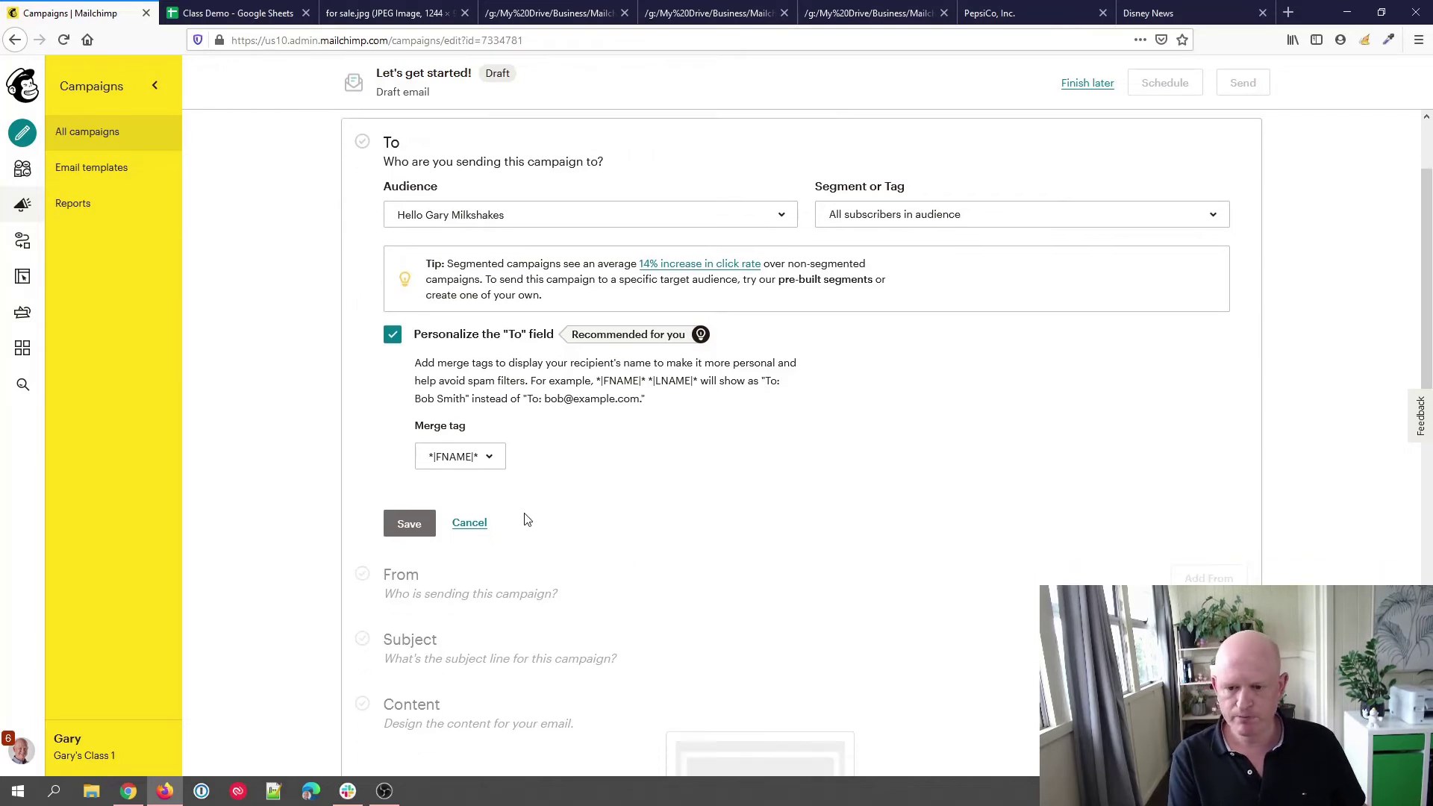
left_click(418, 476)
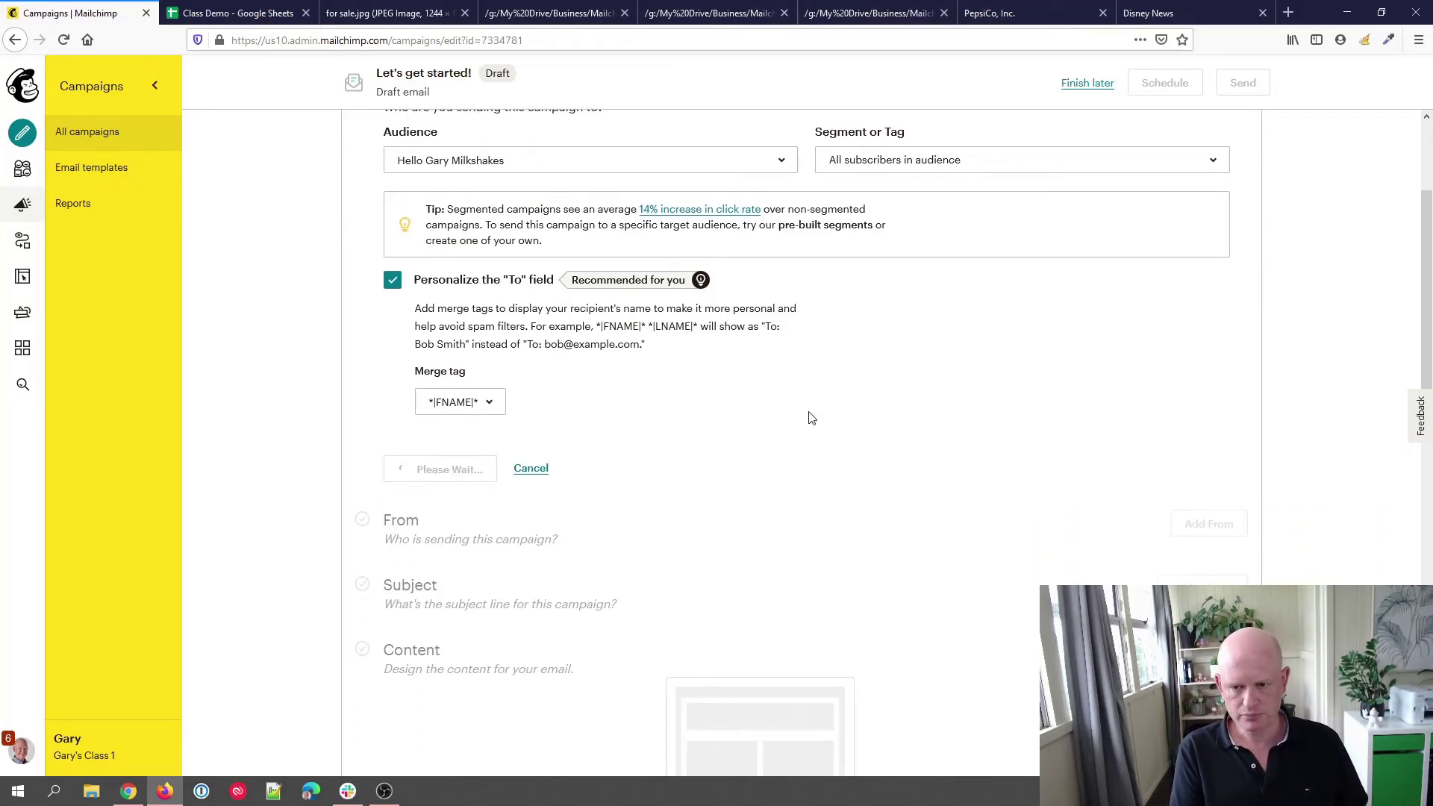
scroll(671, 399, "up", 4)
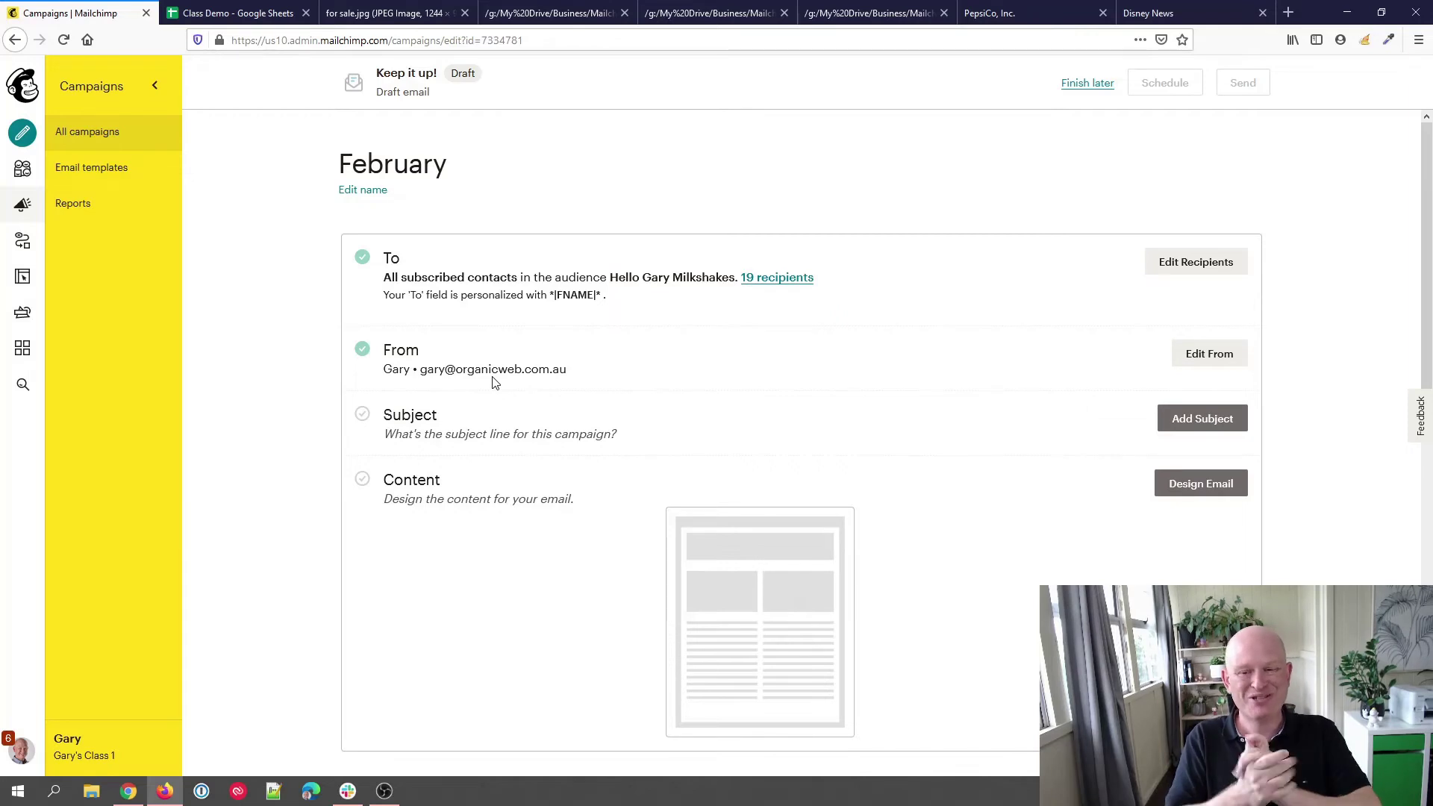
- Confirm the sender name and email and save them
left_click(1205, 355)
left_click(604, 420)
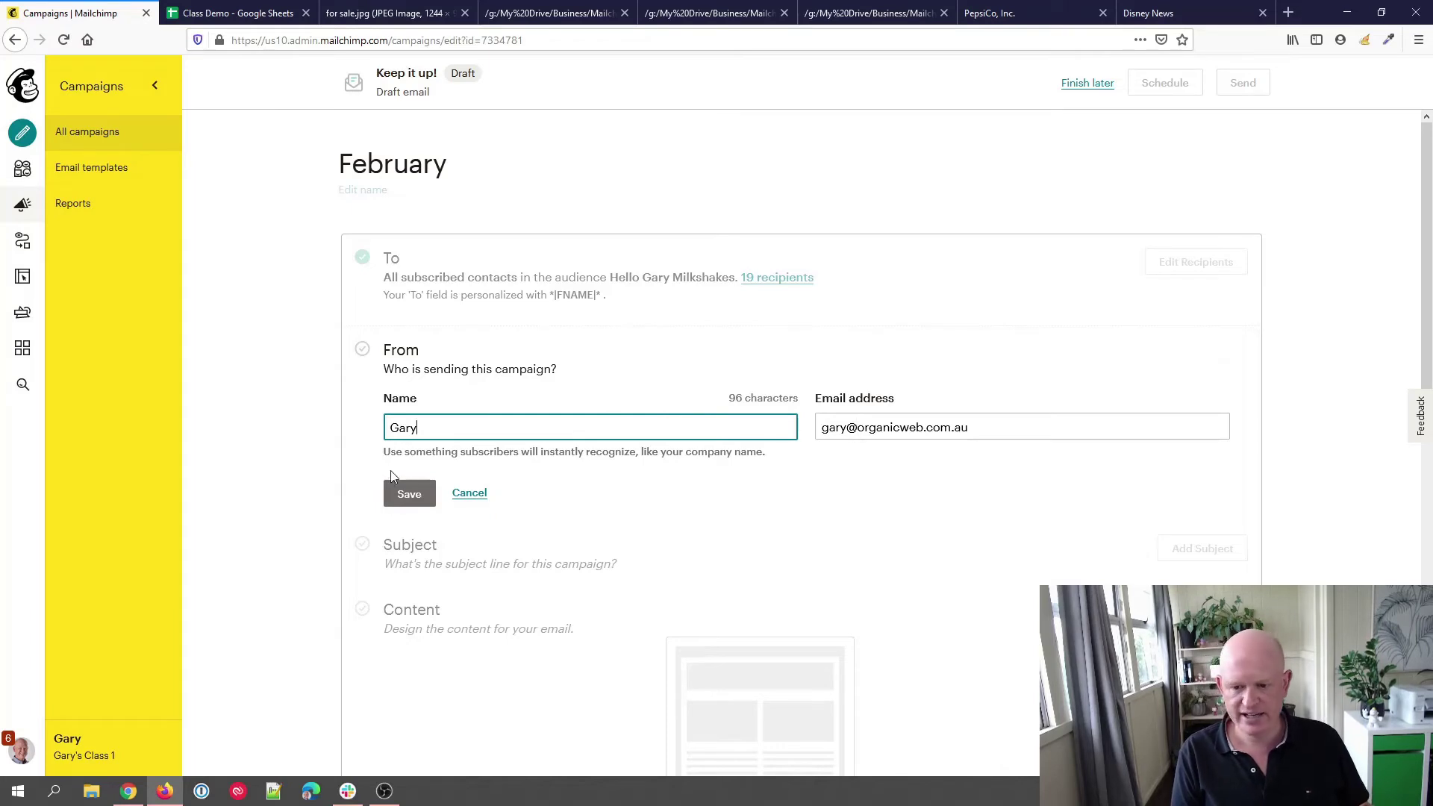
left_click(412, 493)
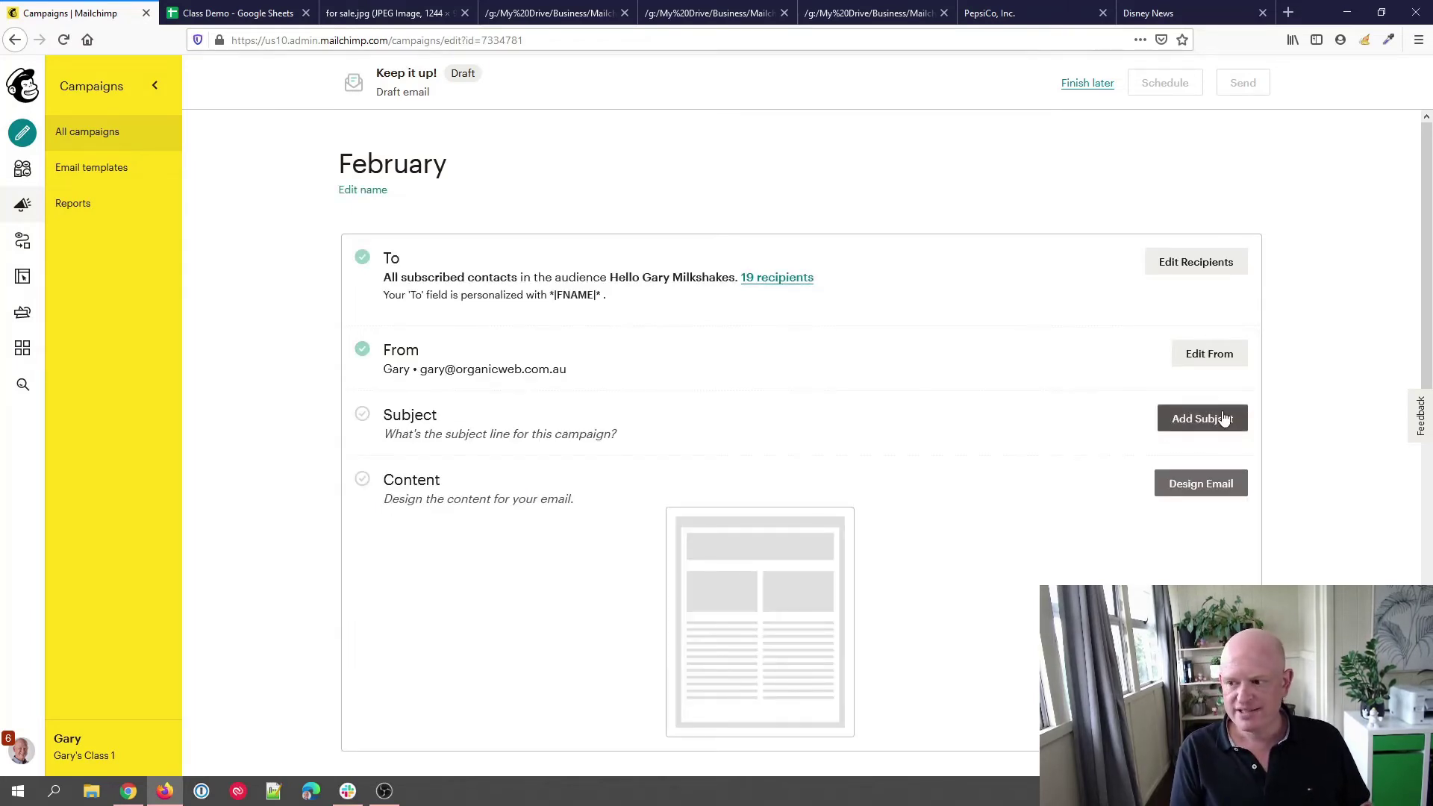
- Enter subject 'Want to try an awesome new flavour milkshake?' and append a grinning emoji
left_click(1225, 431)
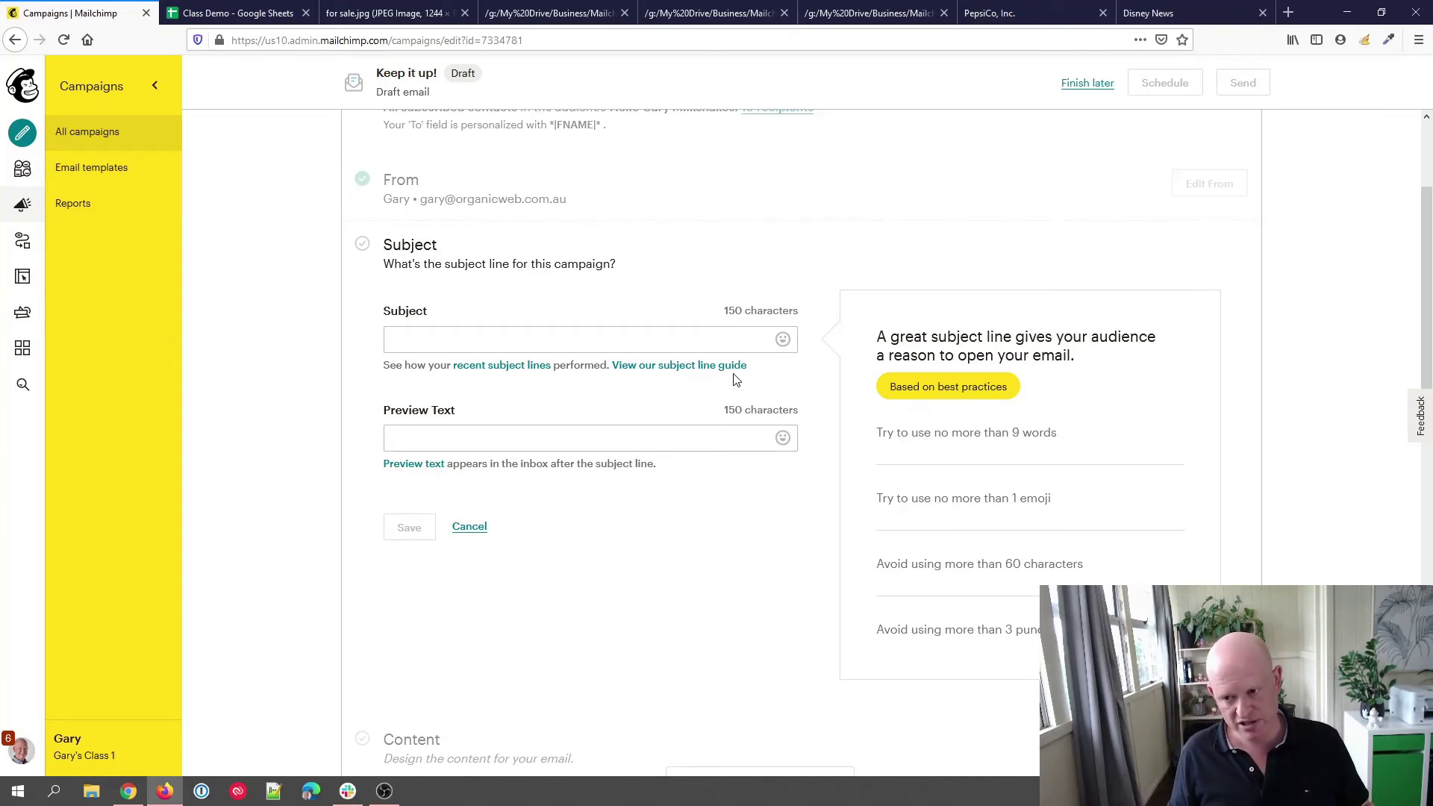
left_click(526, 340)
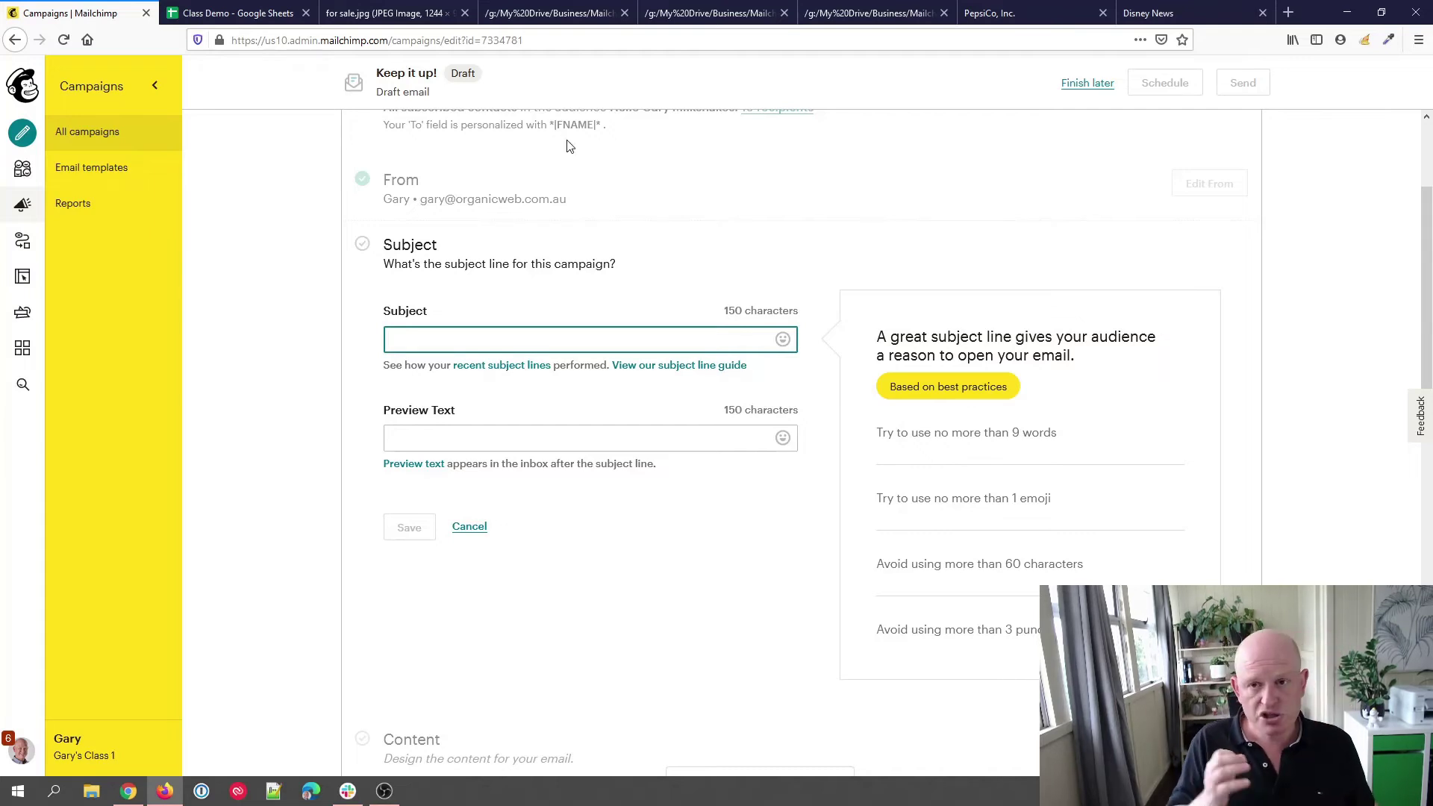
type("Want")
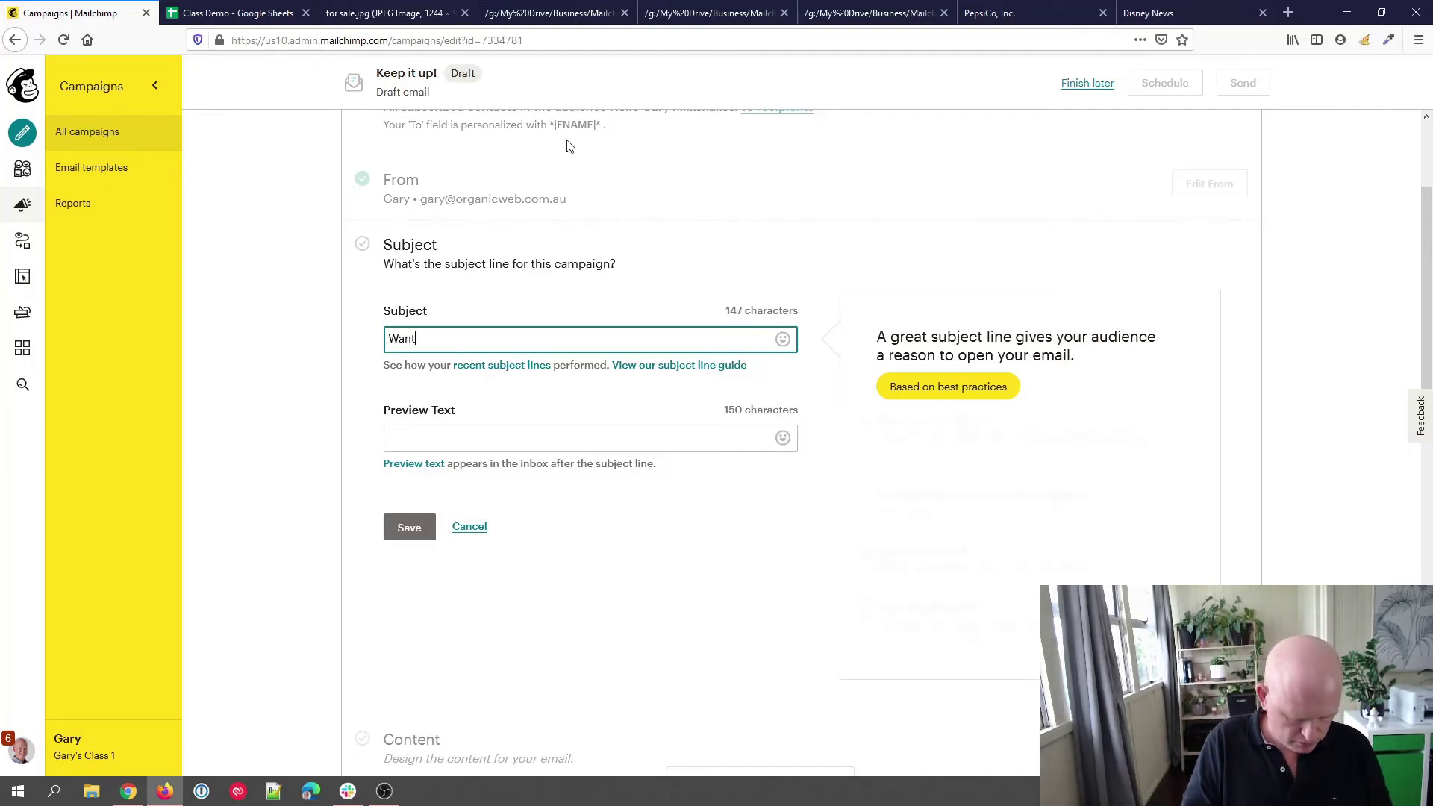
type(" to try")
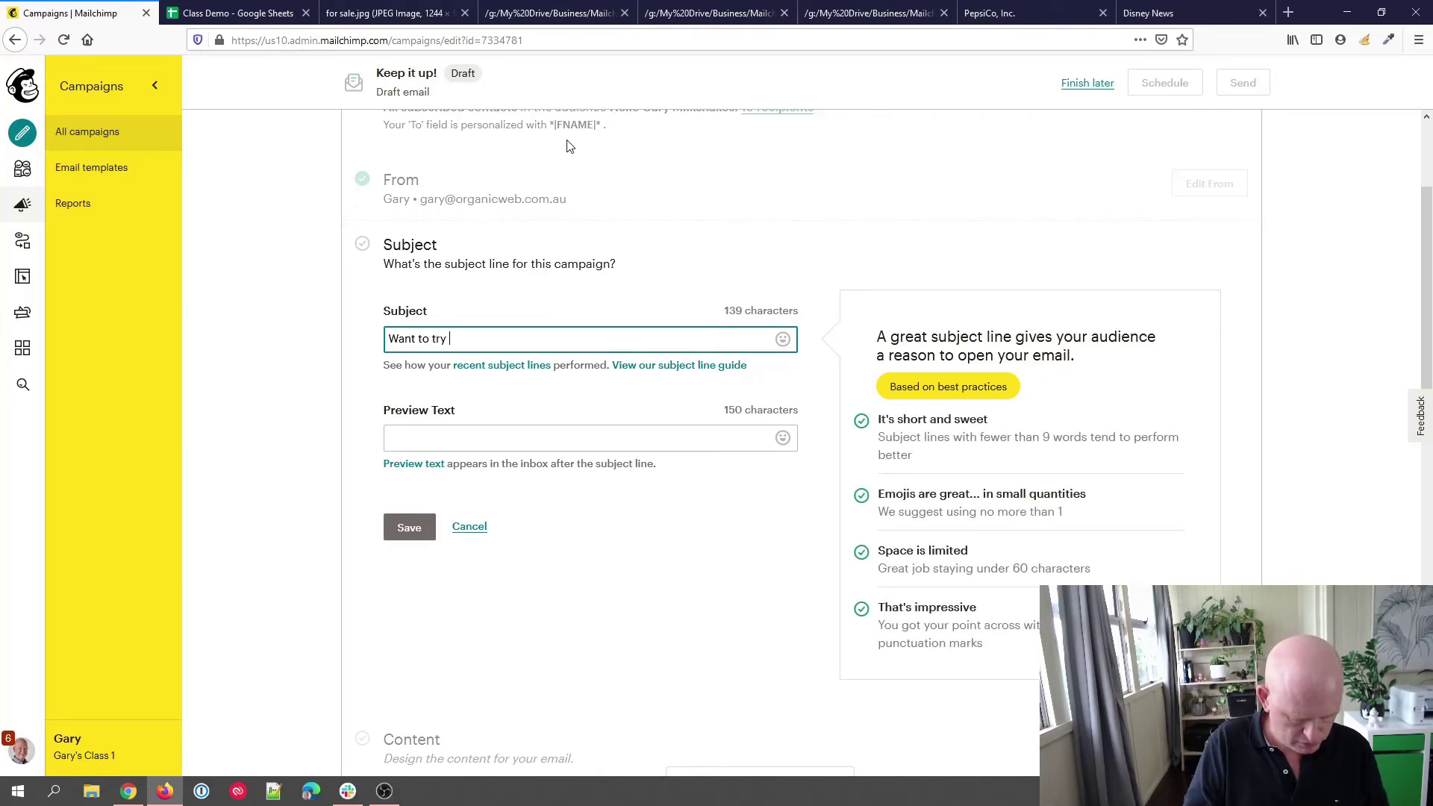
type(" an awesome new")
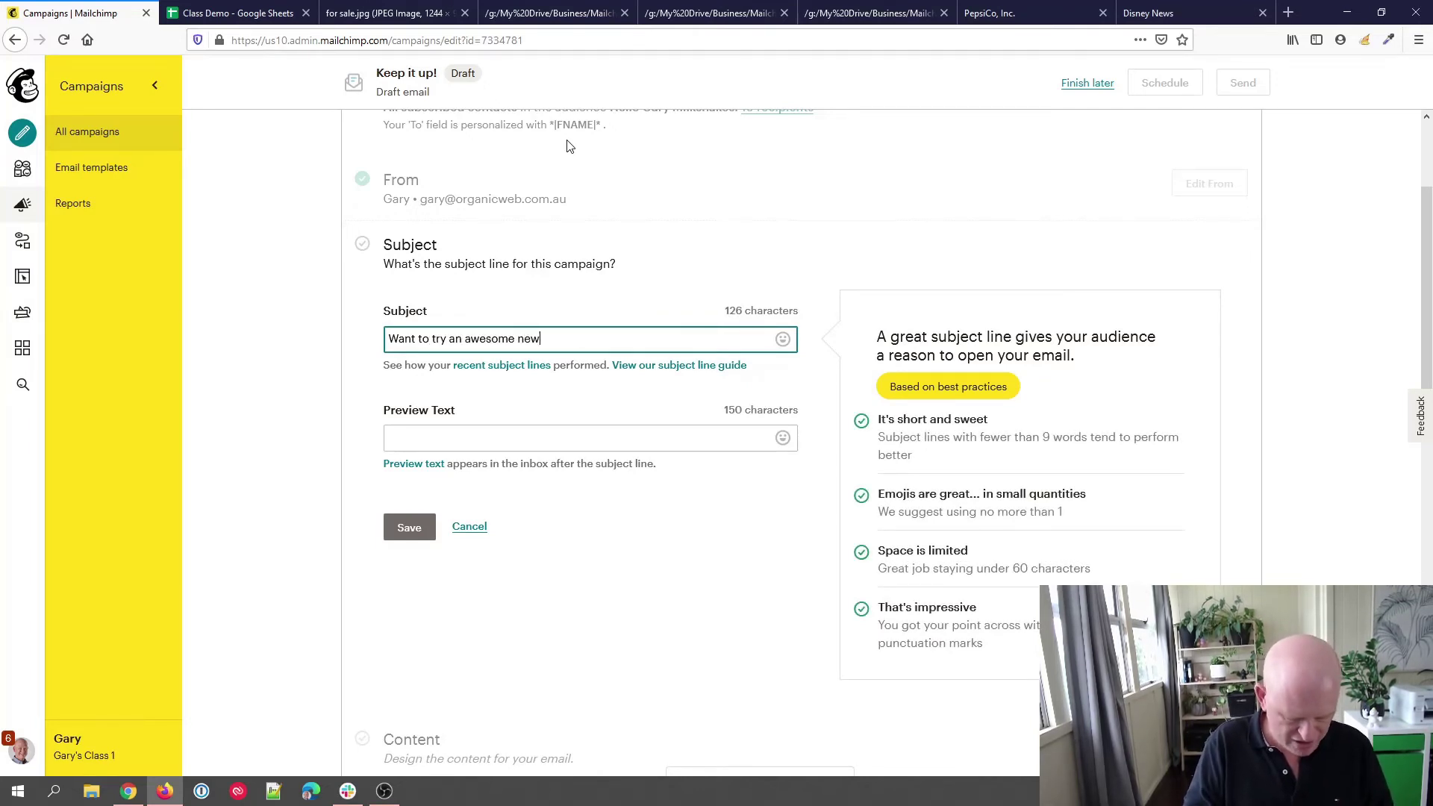
type(" flavo")
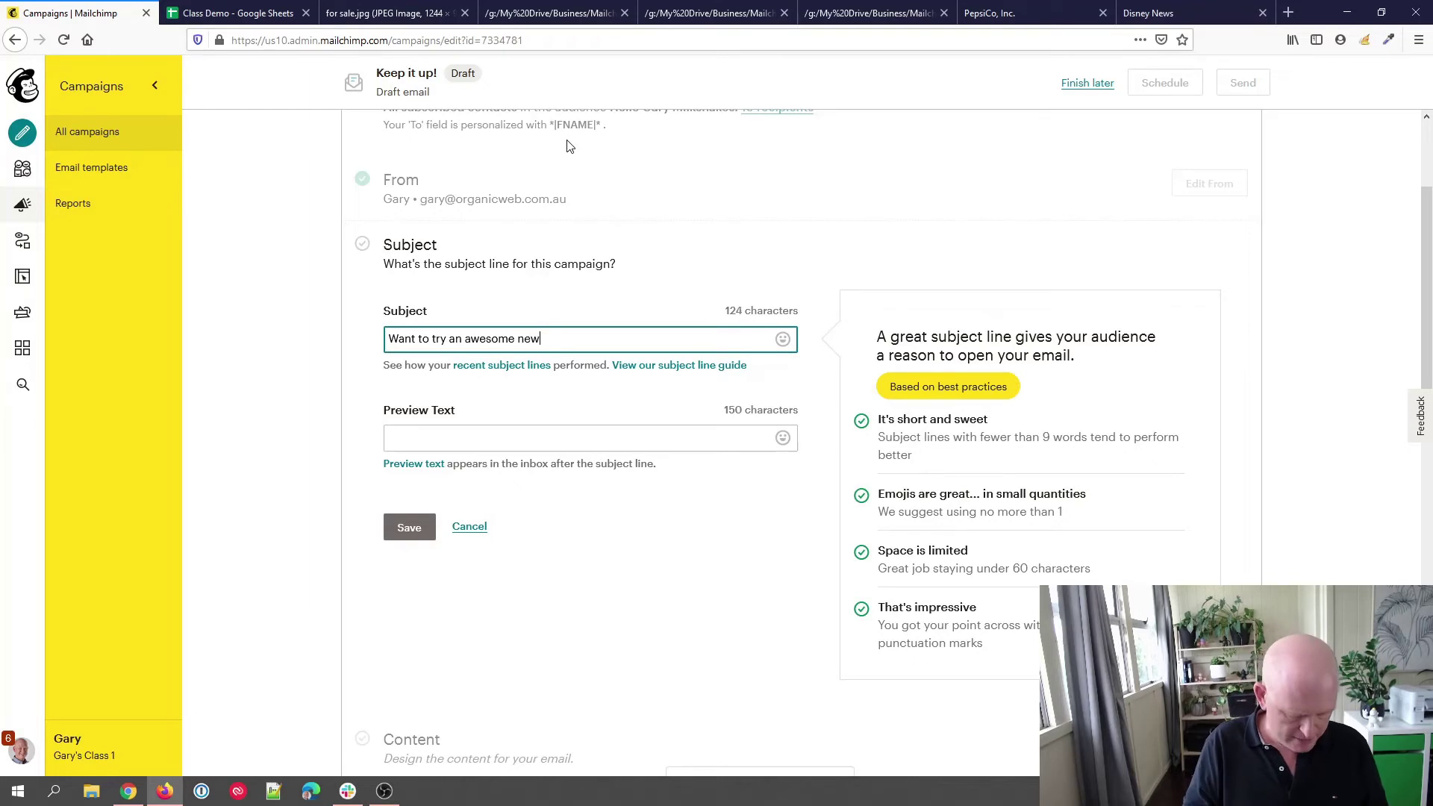
type("ur ")
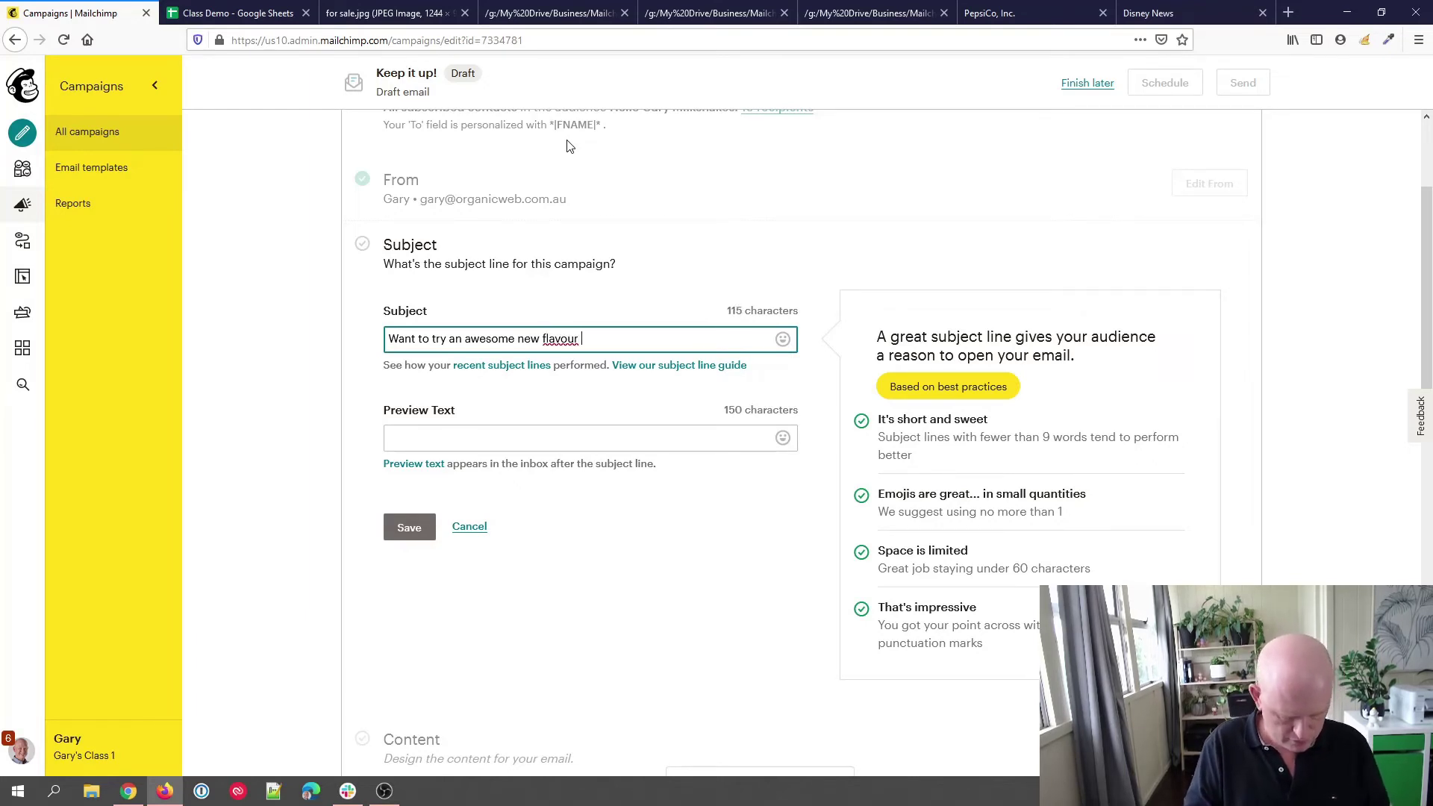
type("milkshake?")
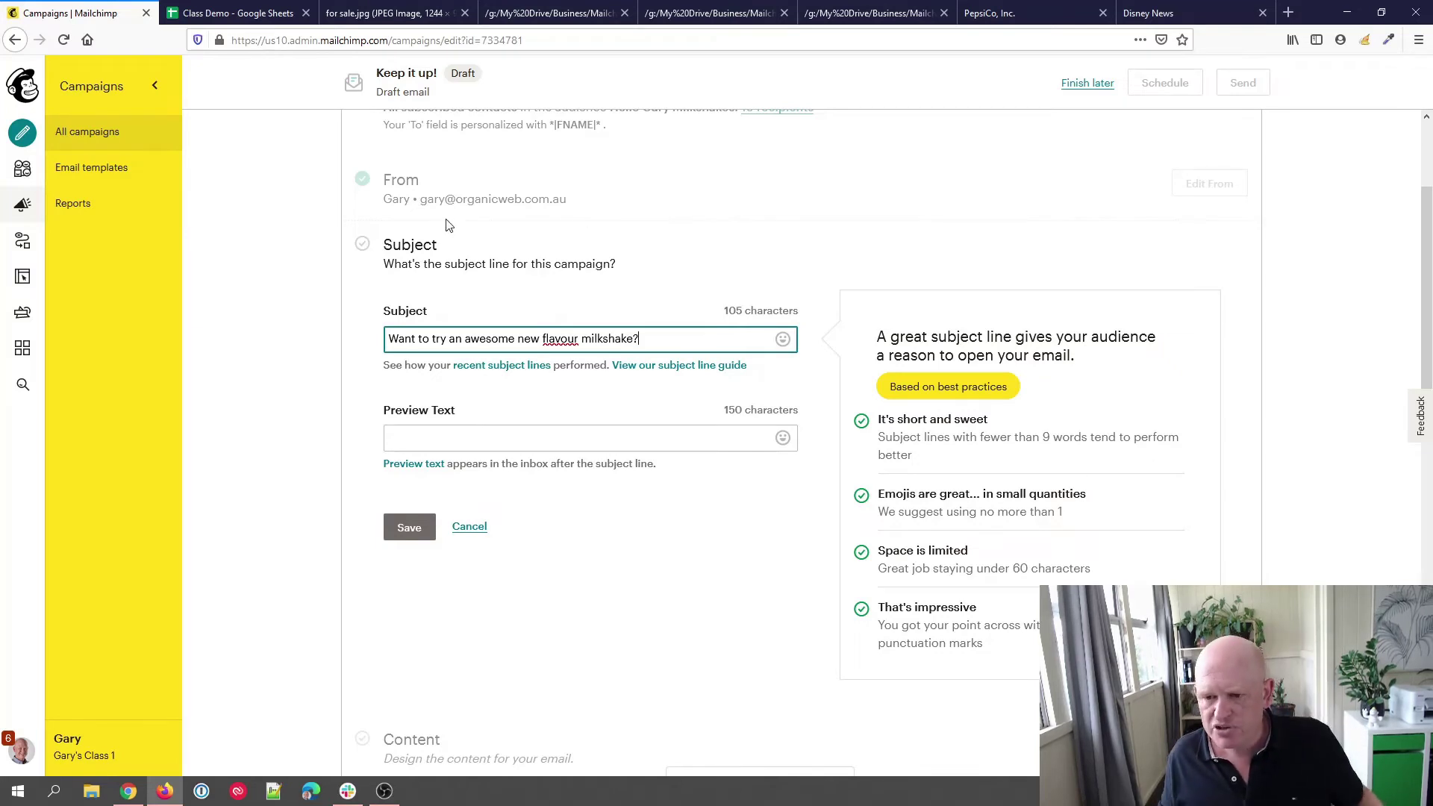
left_click(577, 345)
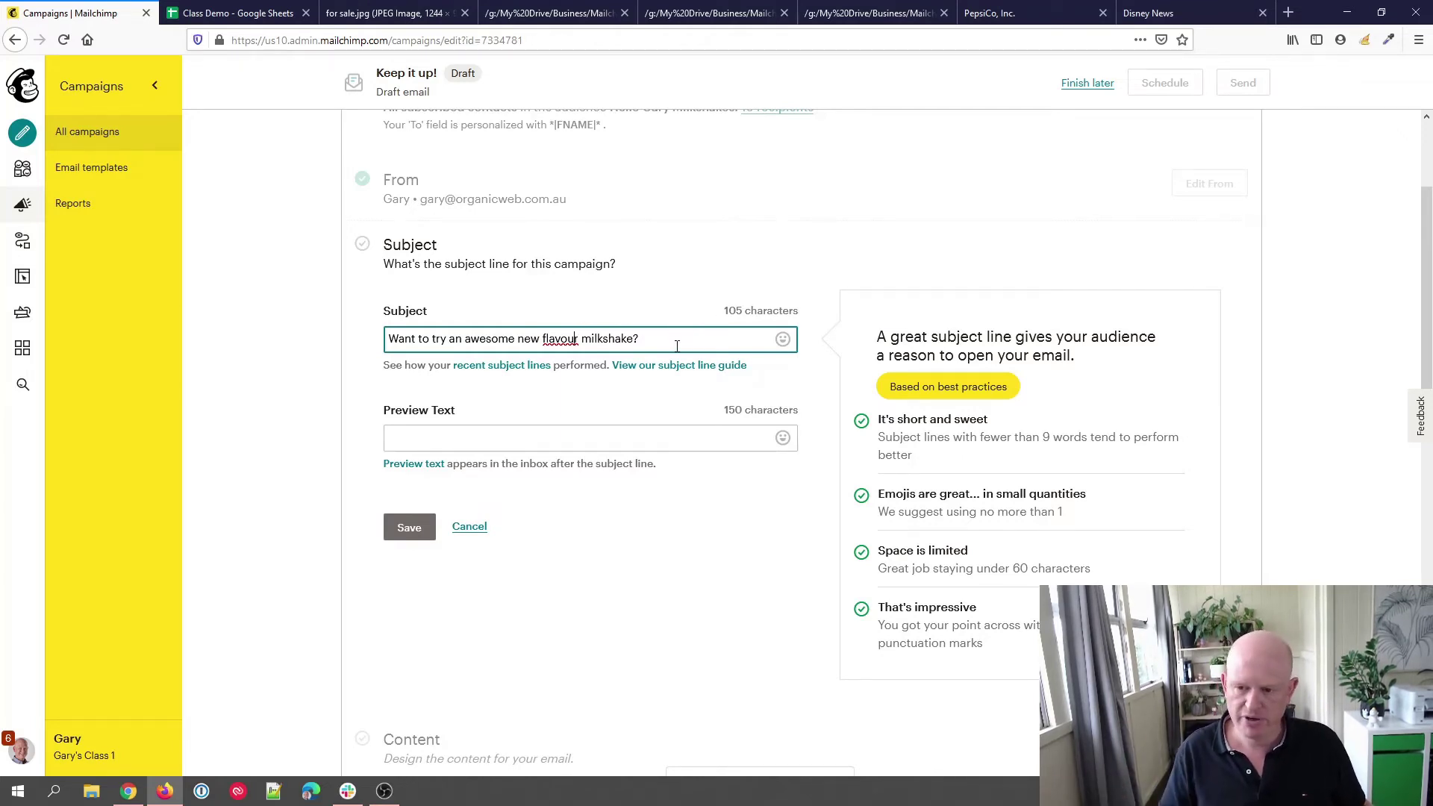
left_click(783, 339)
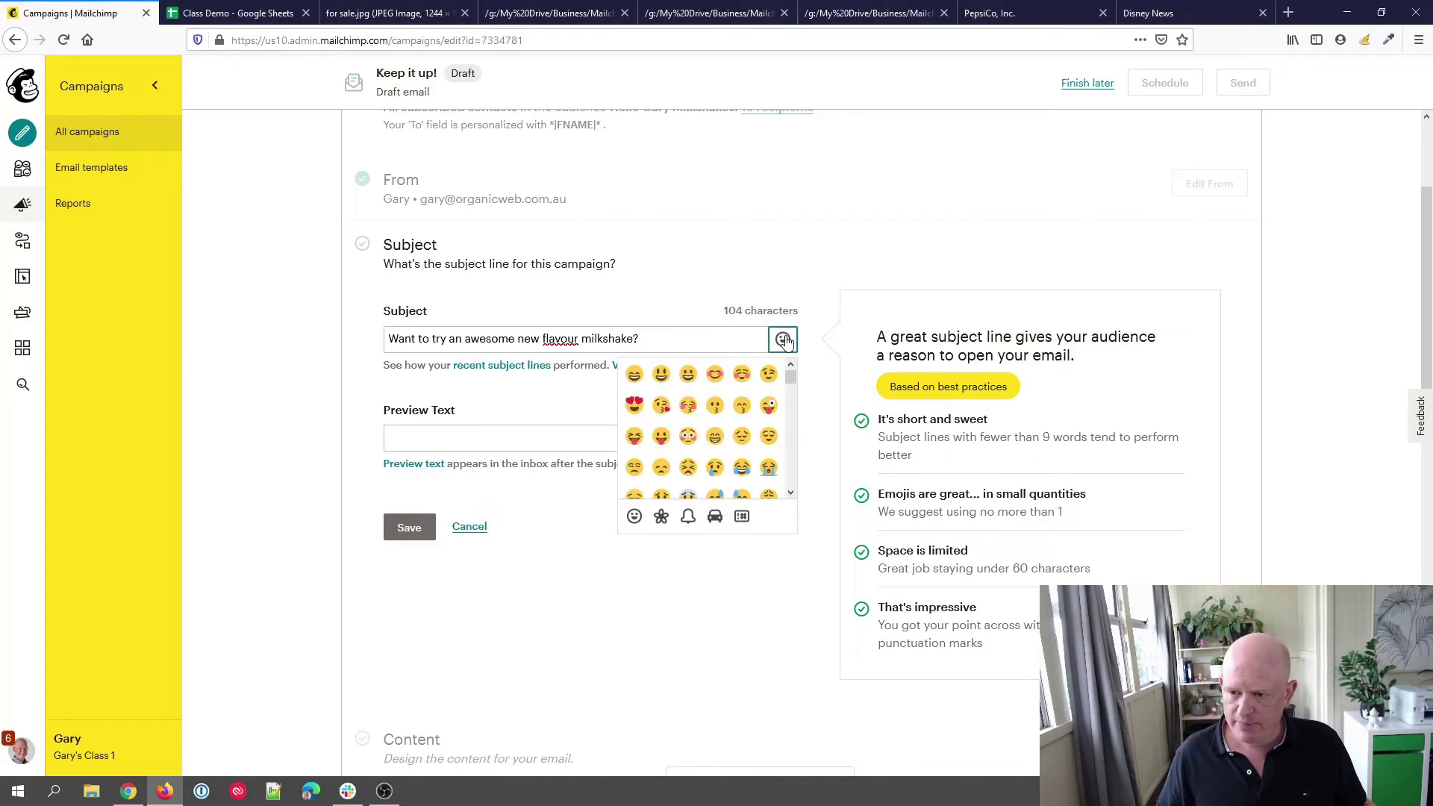
left_click(636, 375)
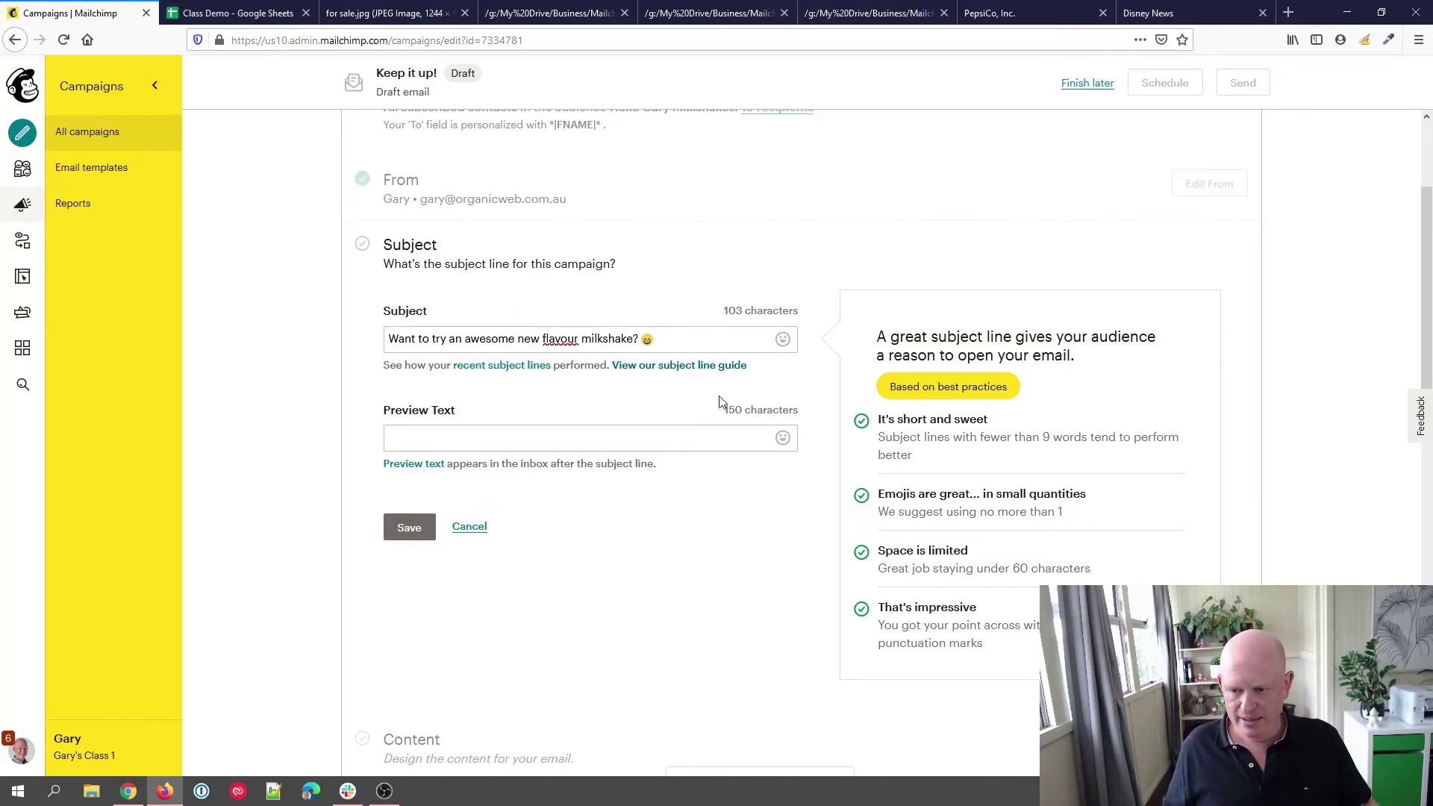
left_click(717, 438)
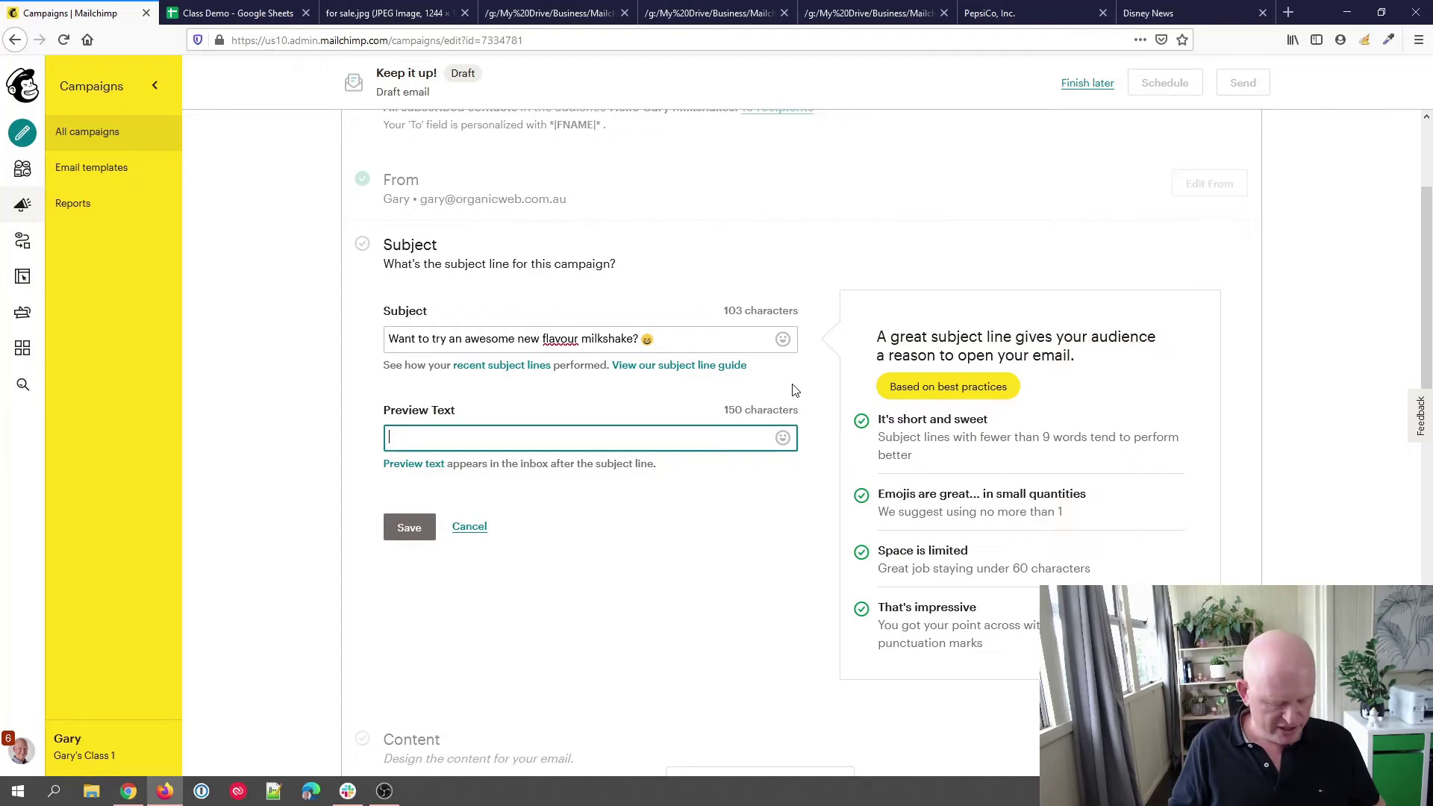
- Enter preview text 'We have a new mint flavour milkshake', correcting 'falavour', and save
type("We have a ")
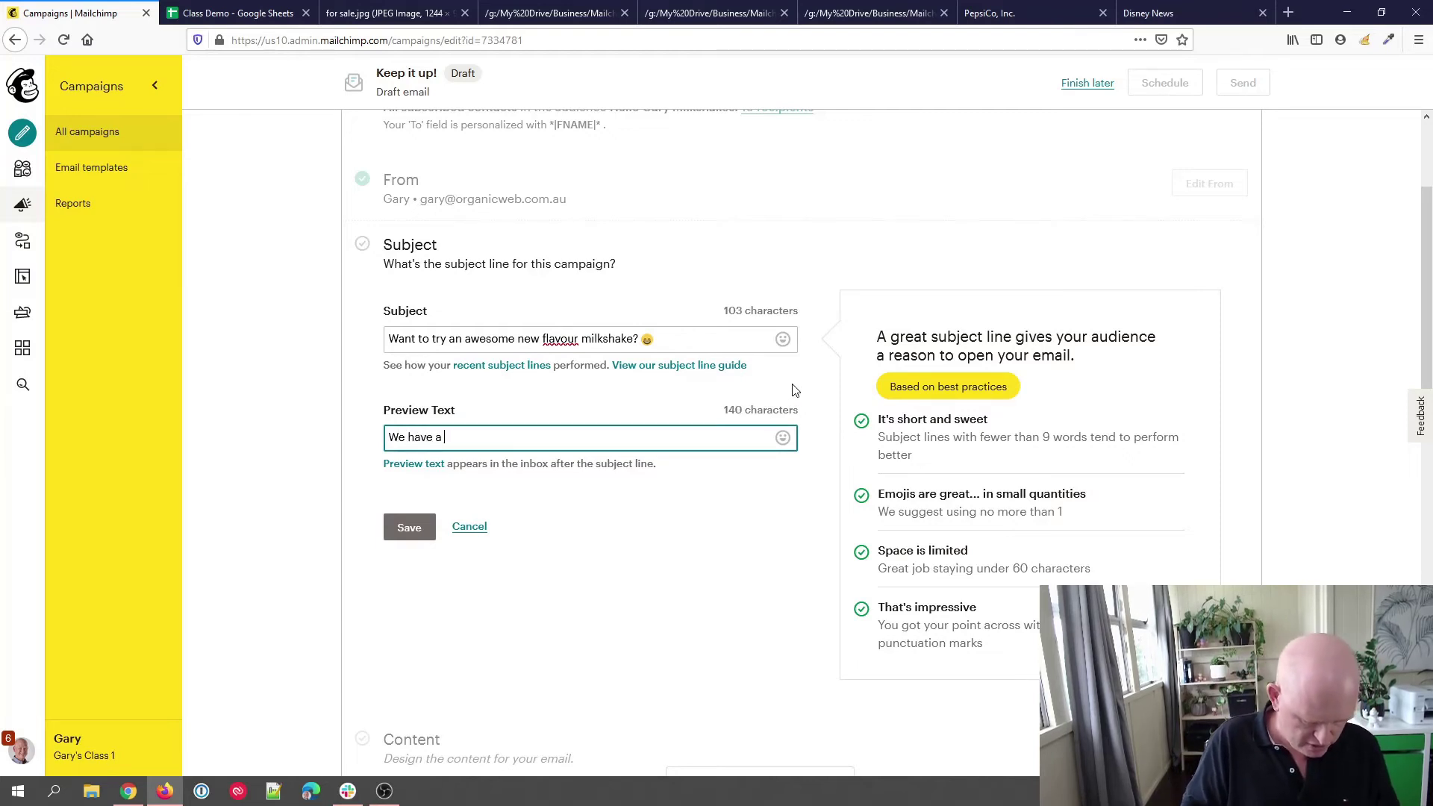
type("new mint fa")
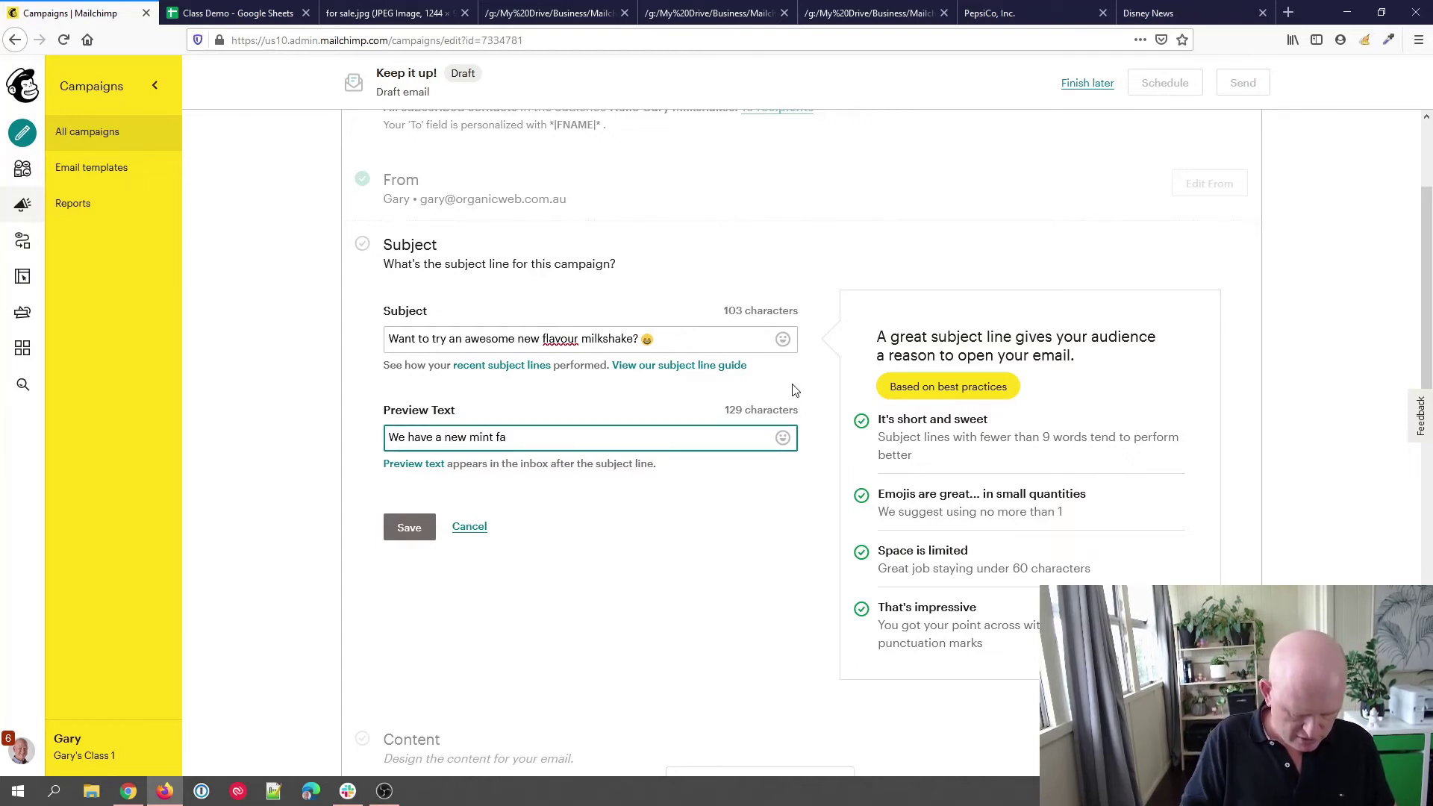
type("lavour")
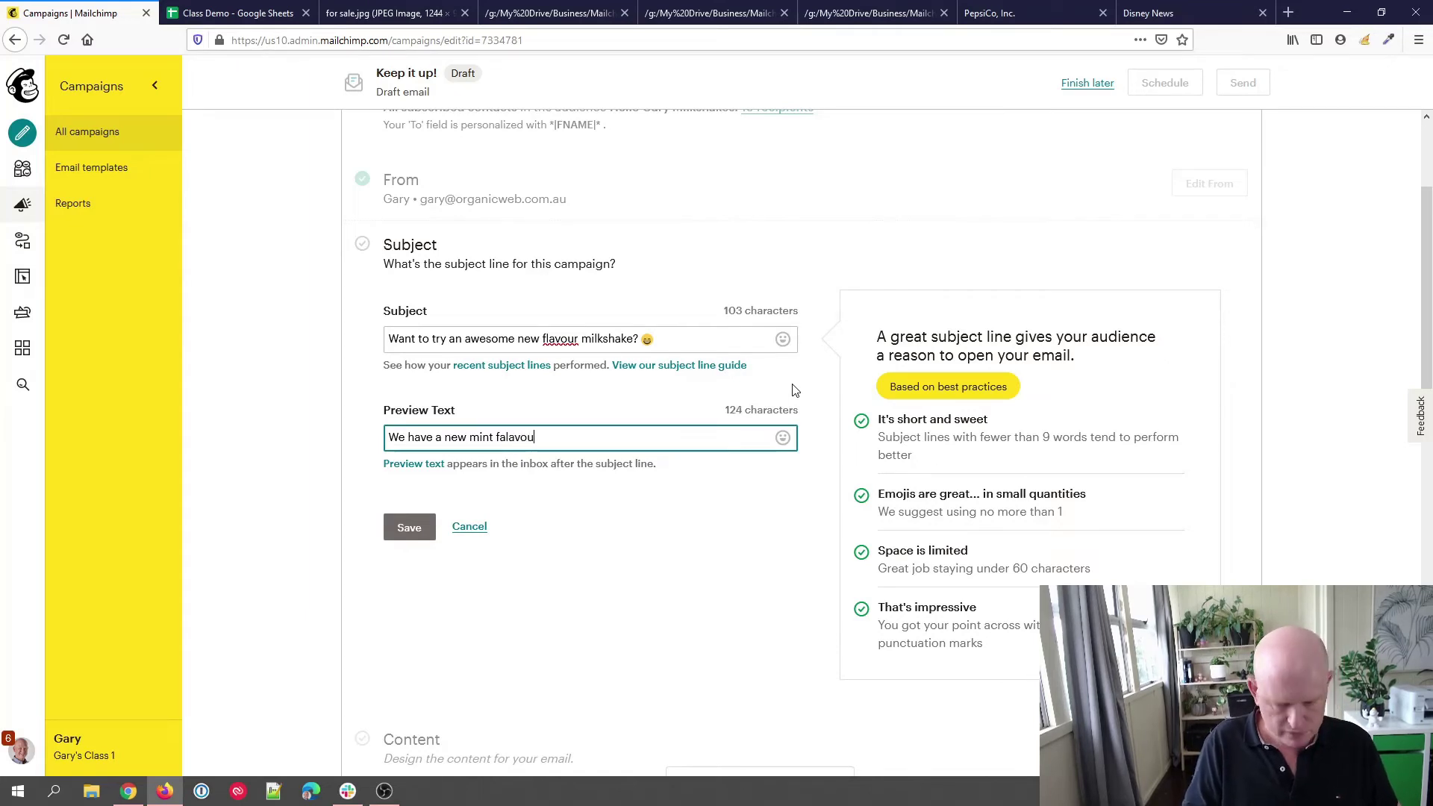
right_click(522, 436)
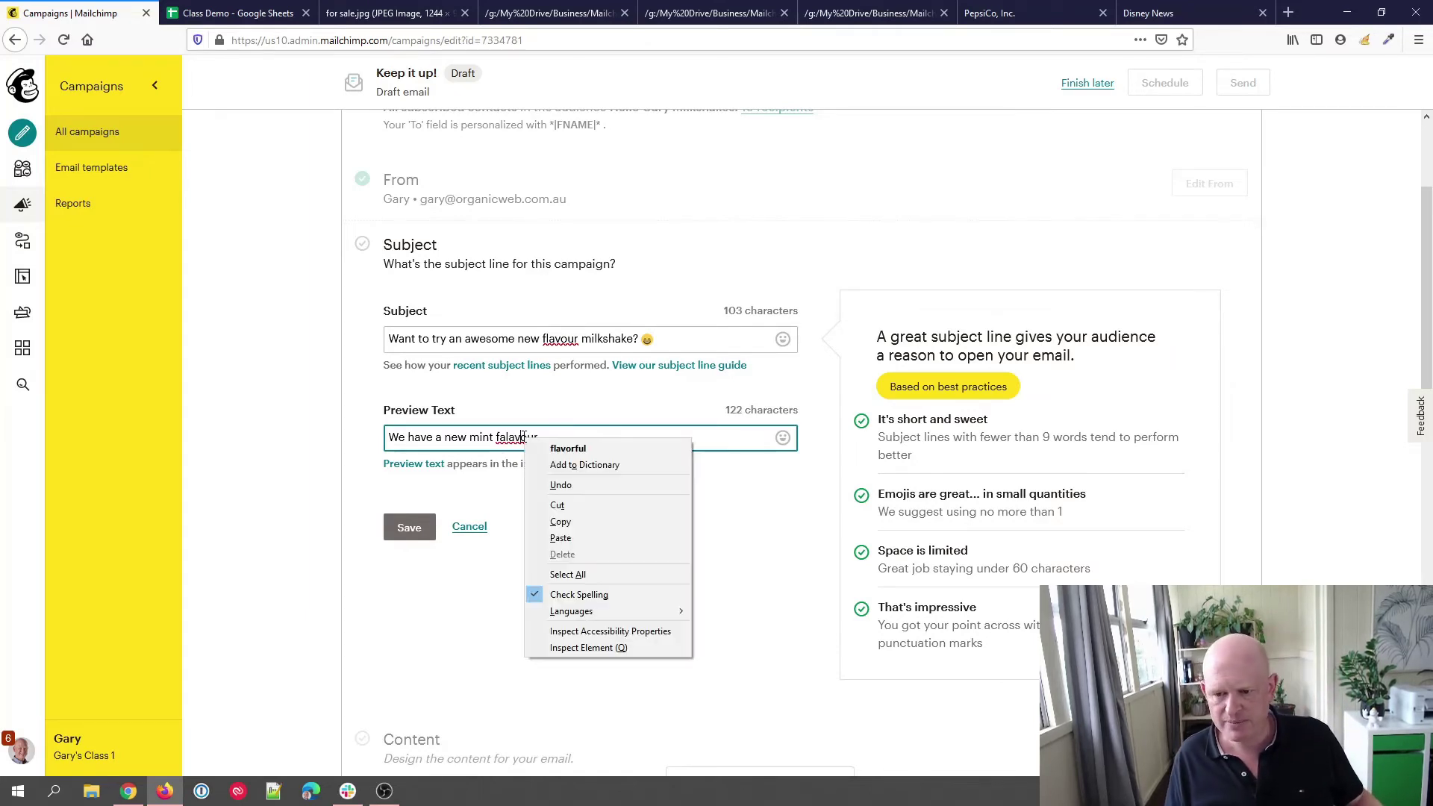
left_click(568, 441)
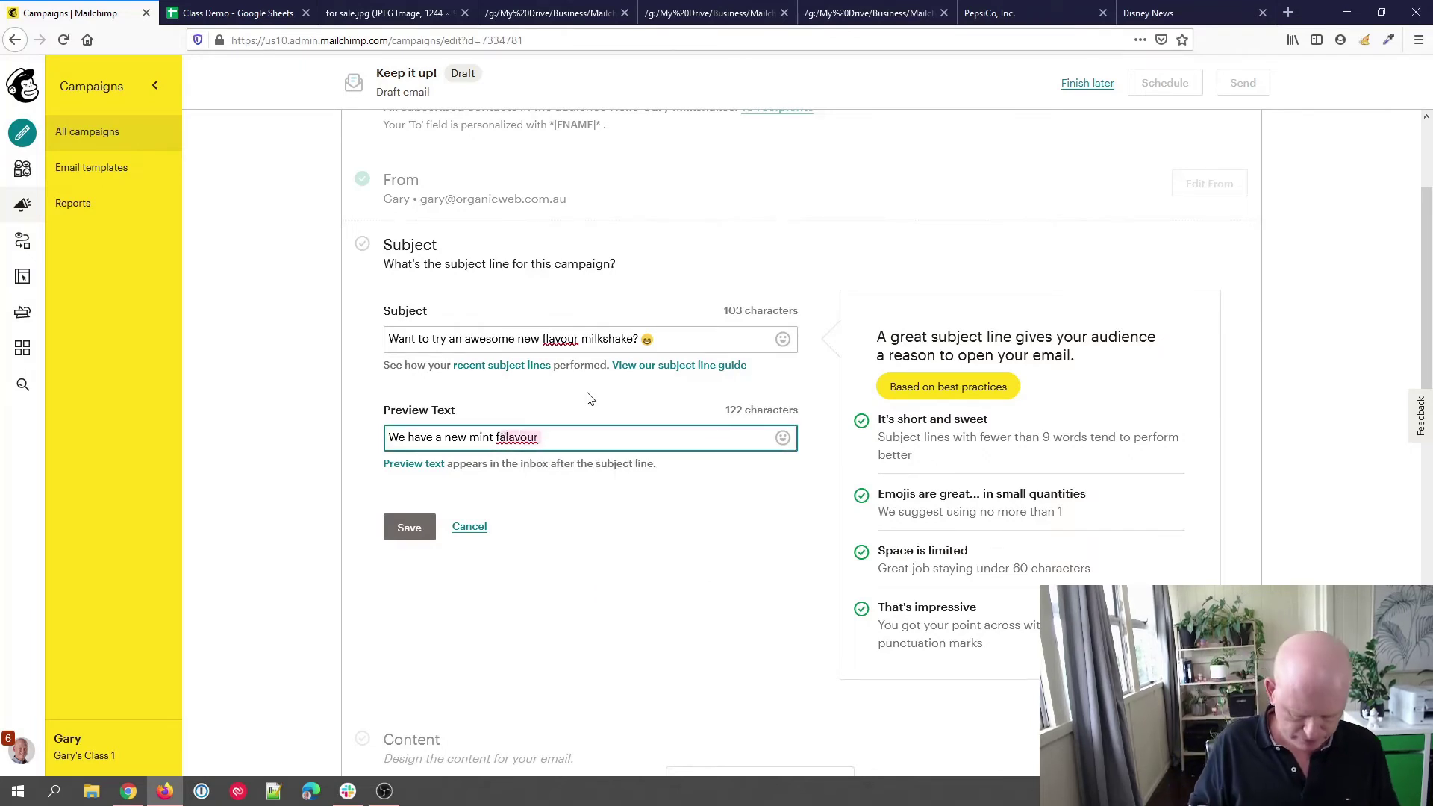
type("flavour ")
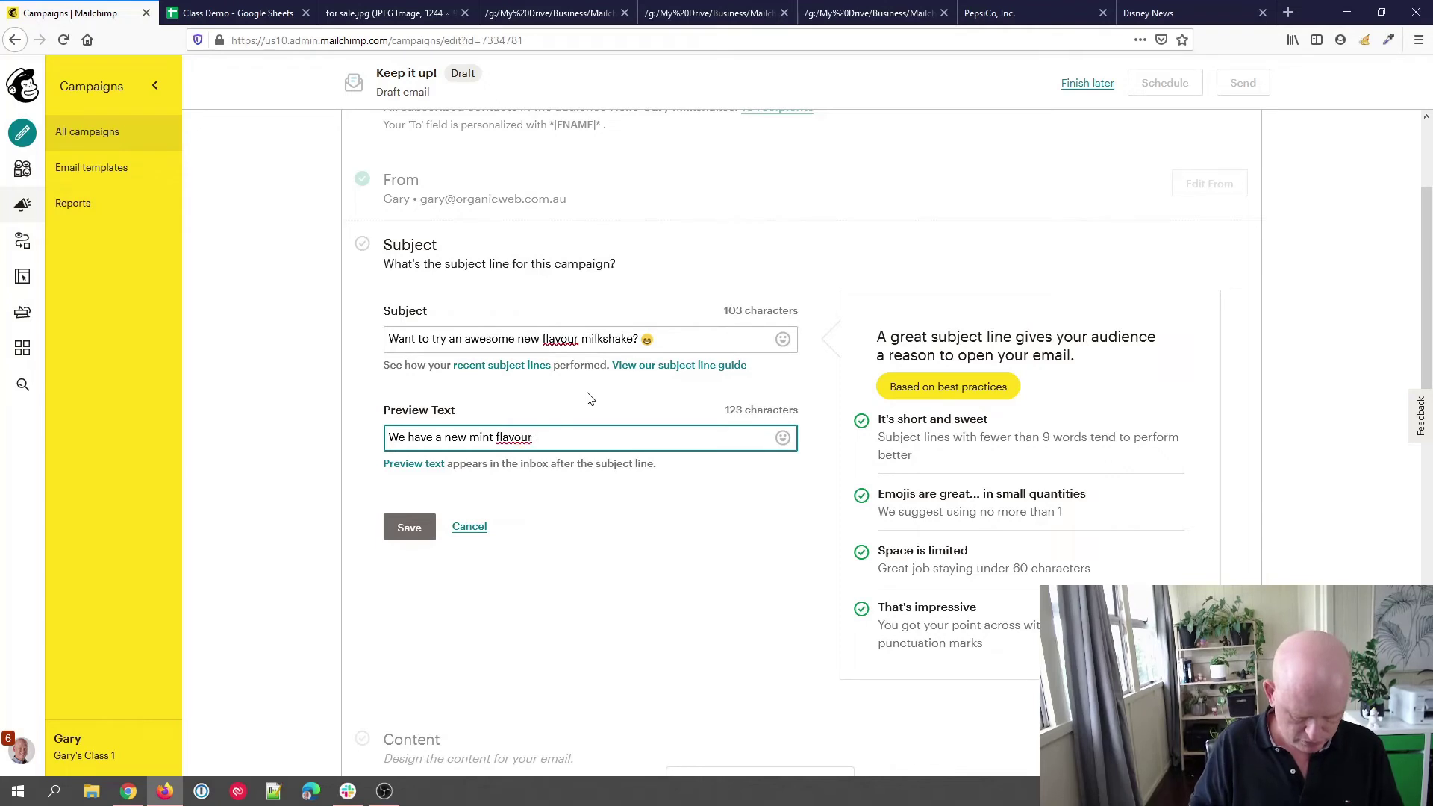
type("milkshake")
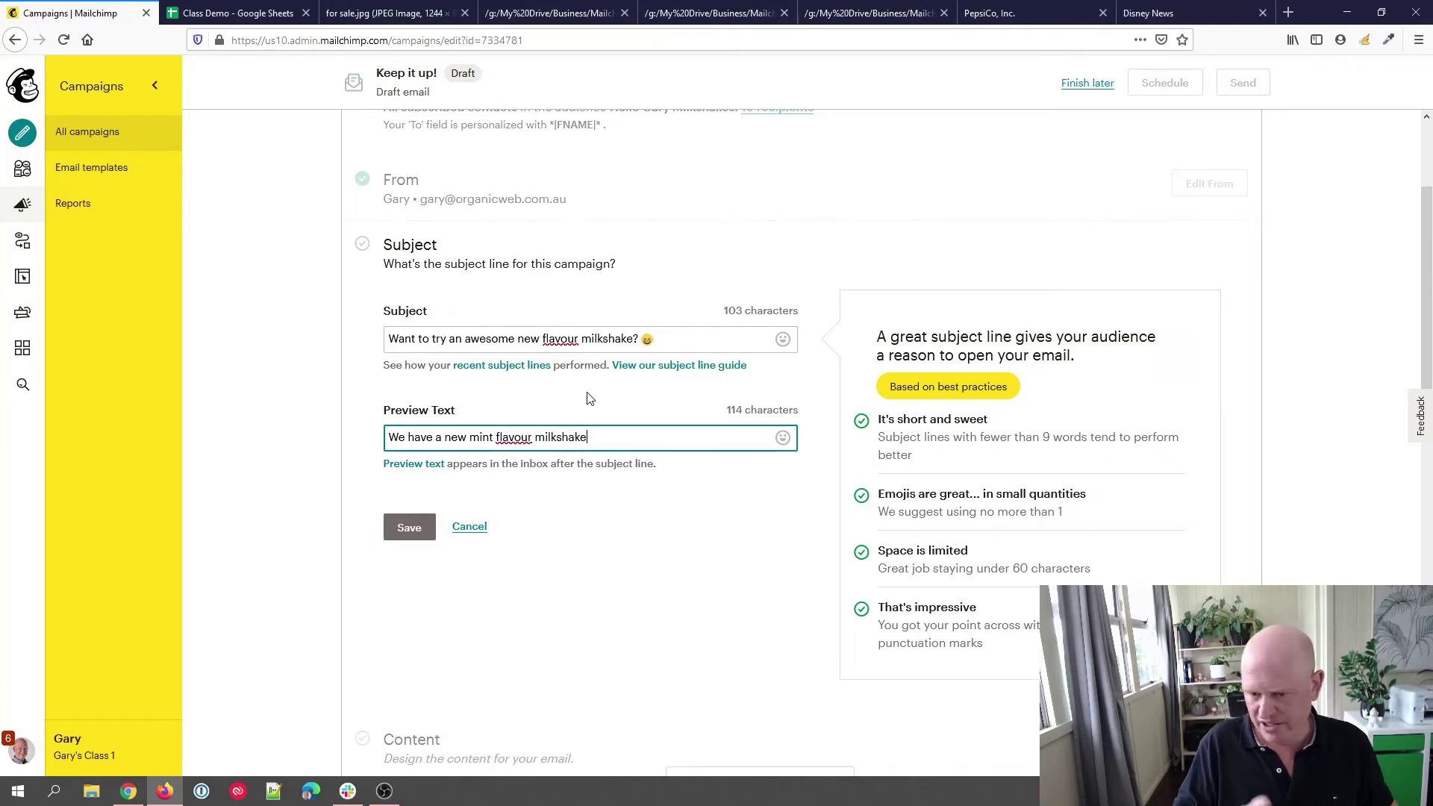
left_click(426, 530)
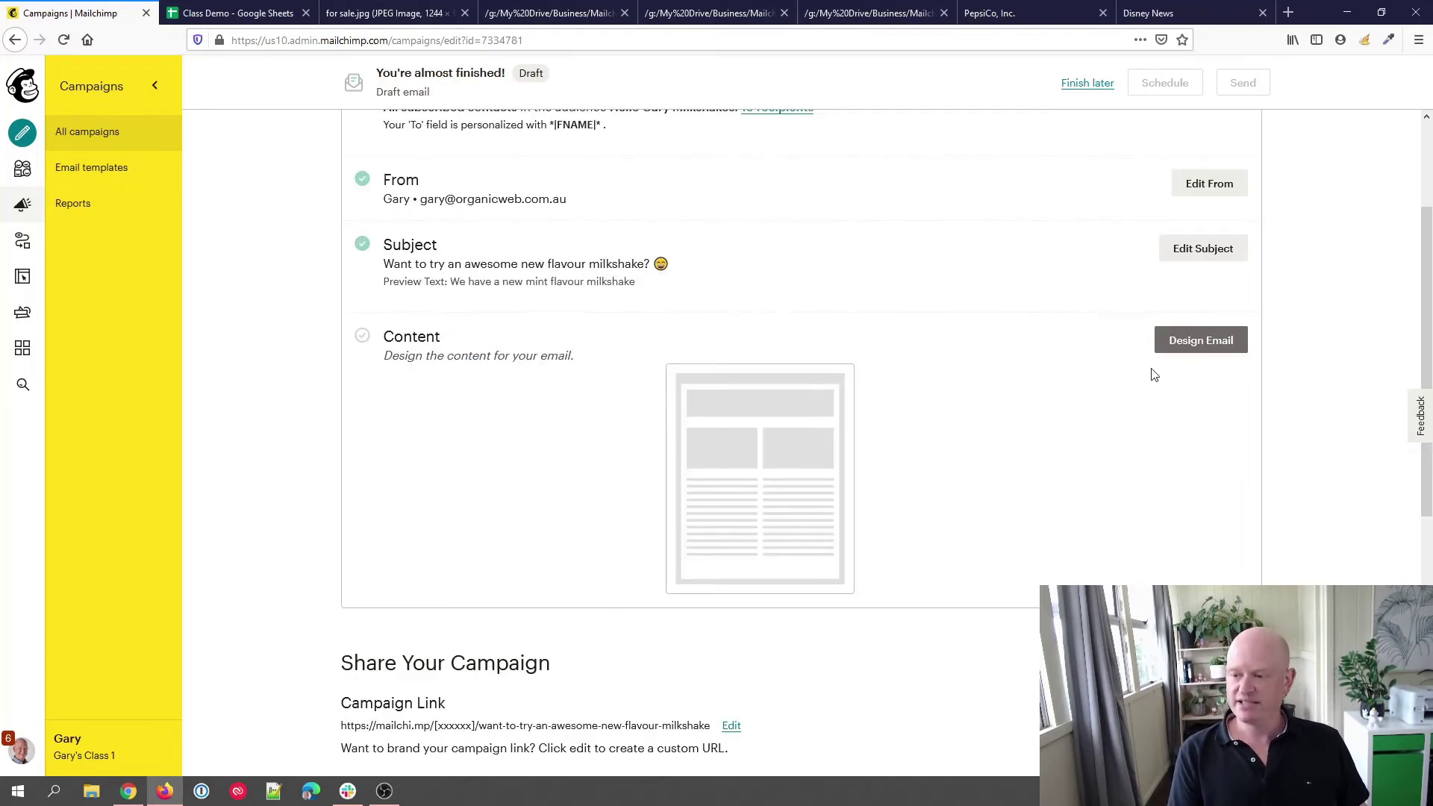
- Start Design Email, glance at the Uber example email, then return to the Mailchimp editor
left_click(1178, 340)
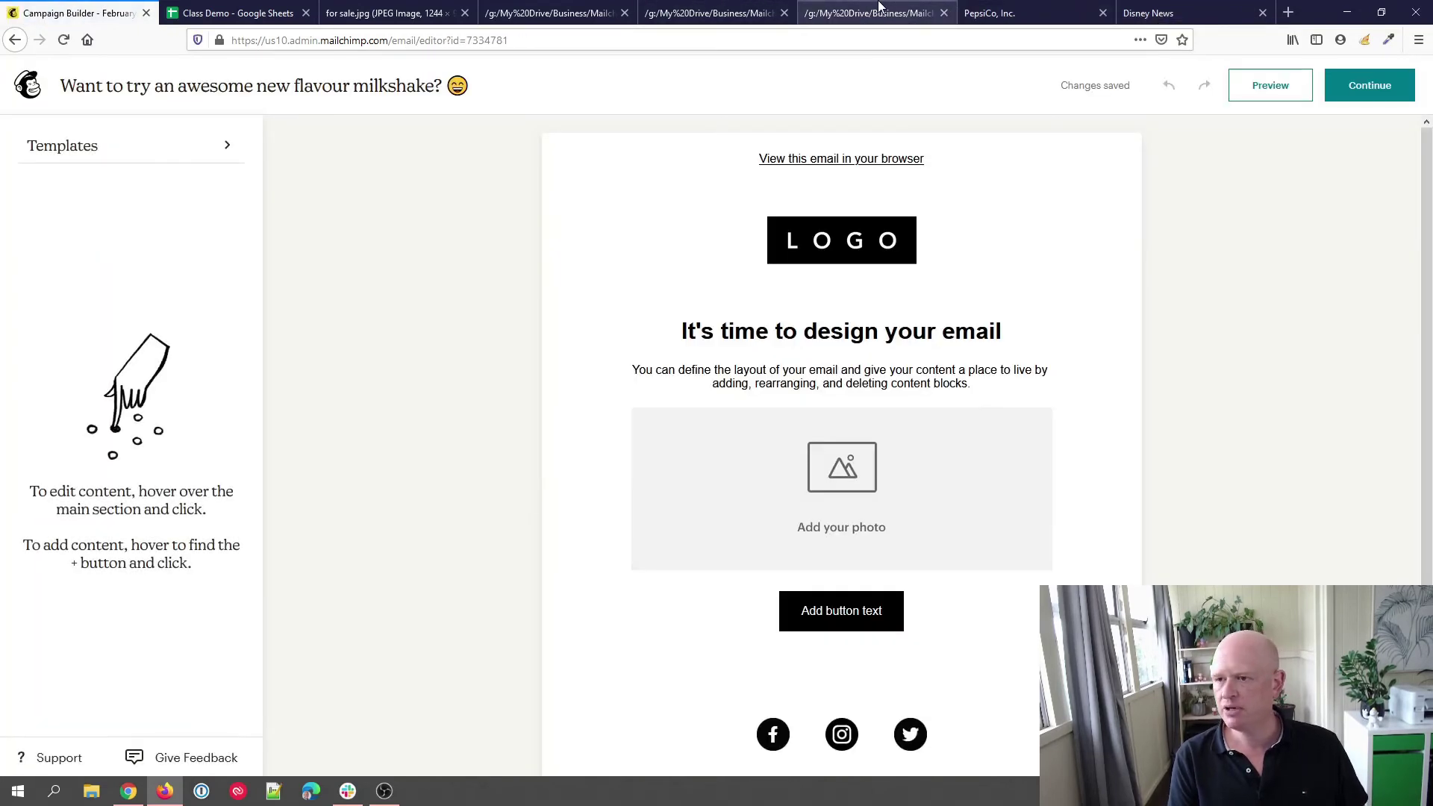
left_click(877, 13)
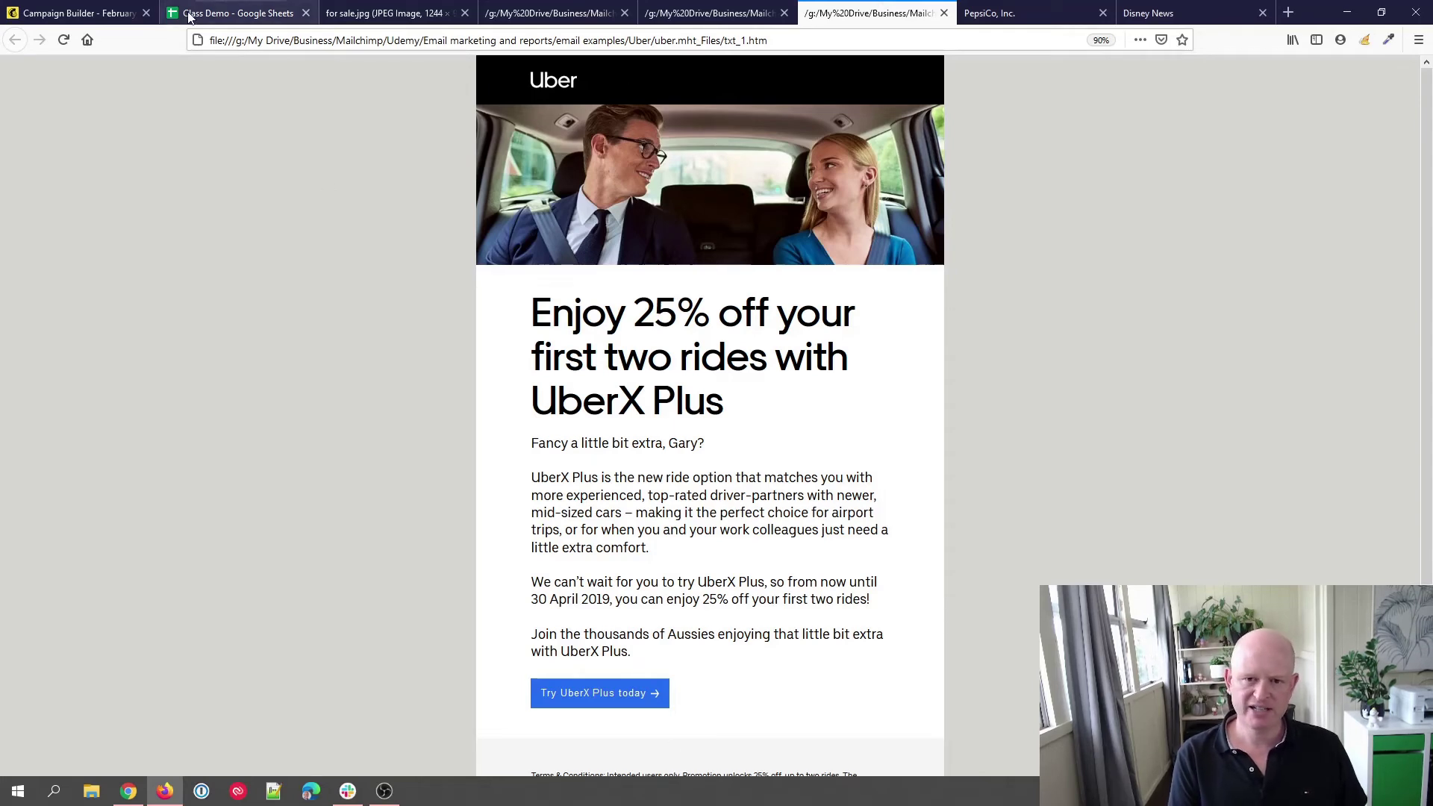
left_click(79, 15)
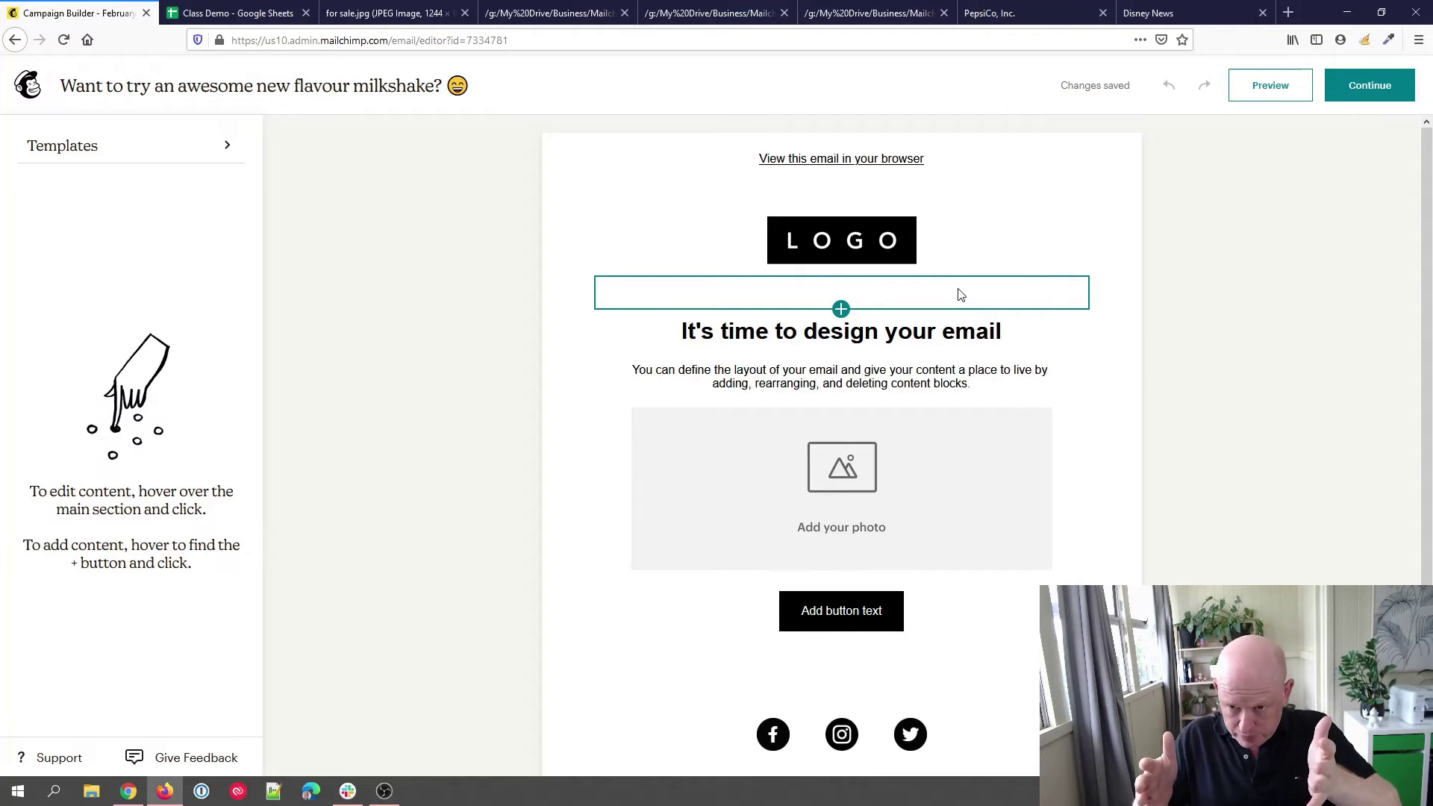
- Swap the placeholder logo for the OrganicWeb logo image from My Files
left_click(865, 237)
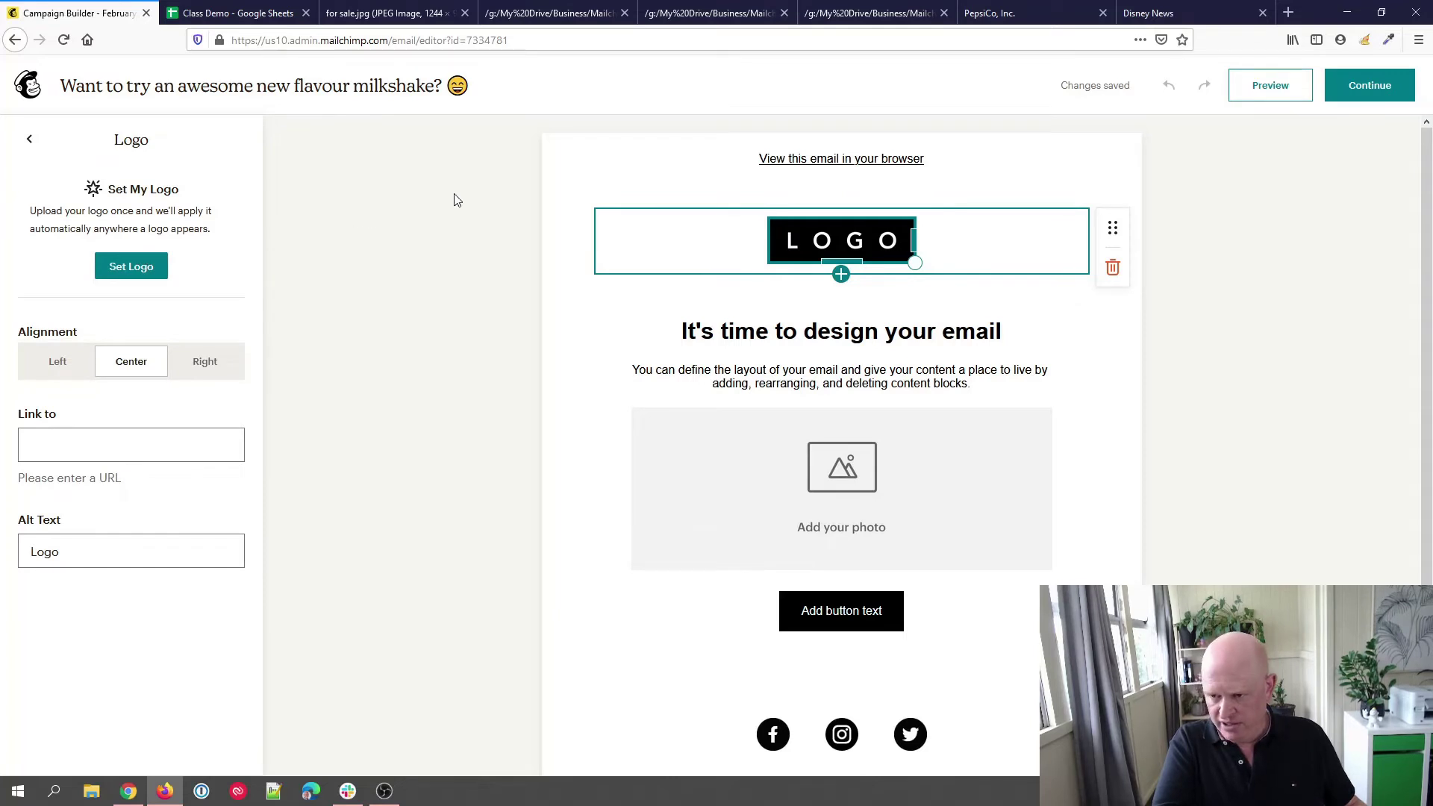
left_click(144, 273)
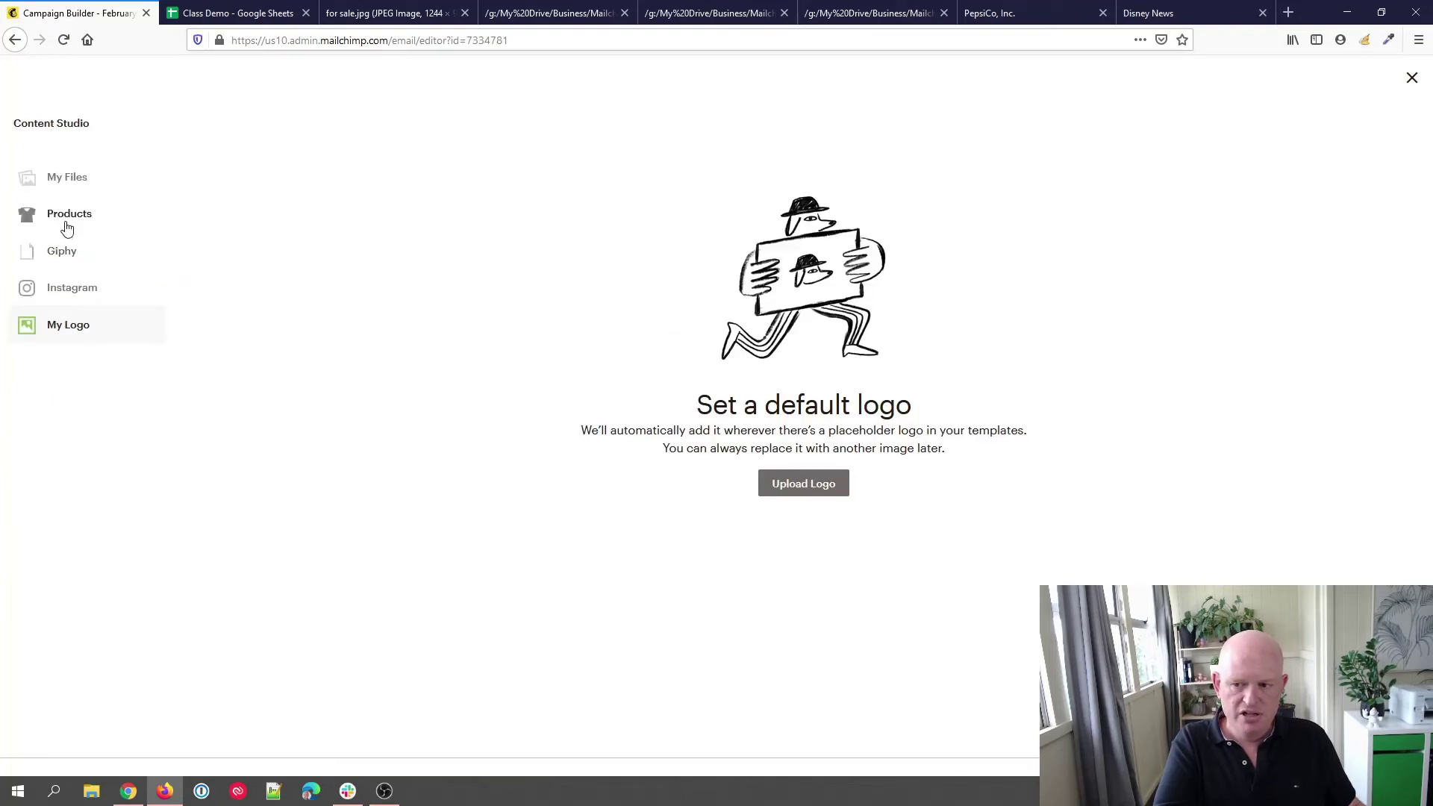
left_click(80, 181)
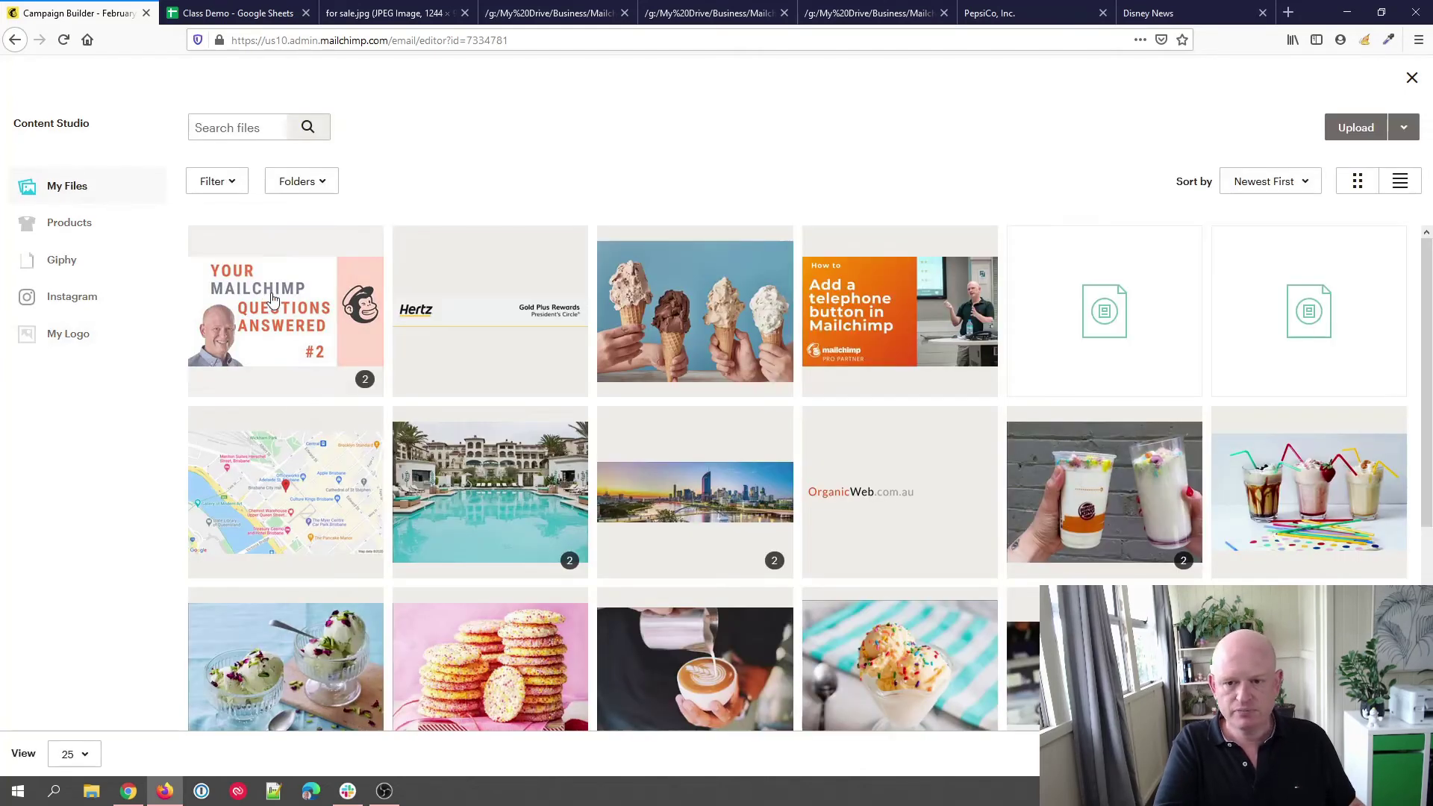
scroll(827, 332, "down", 5)
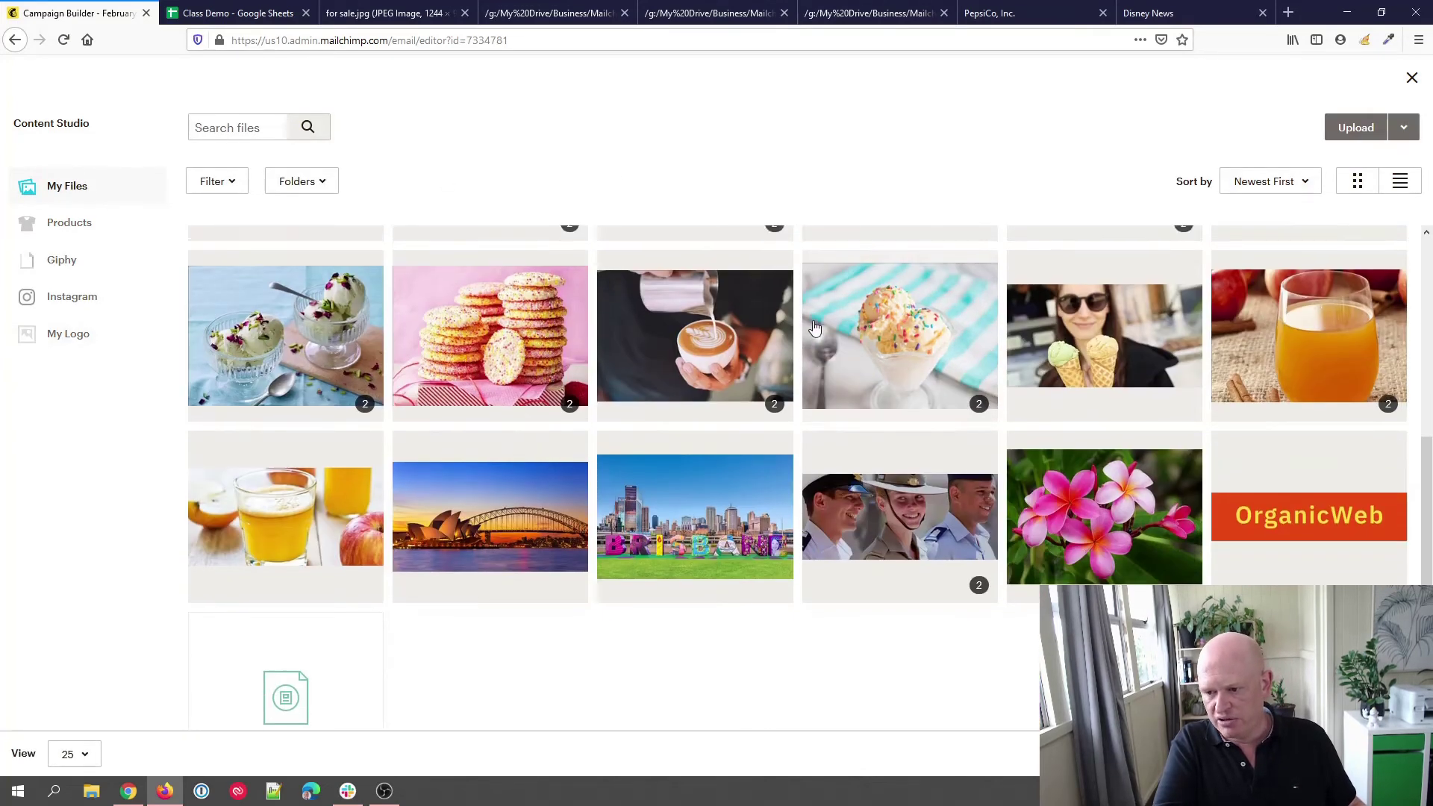
scroll(881, 388, "up", 4)
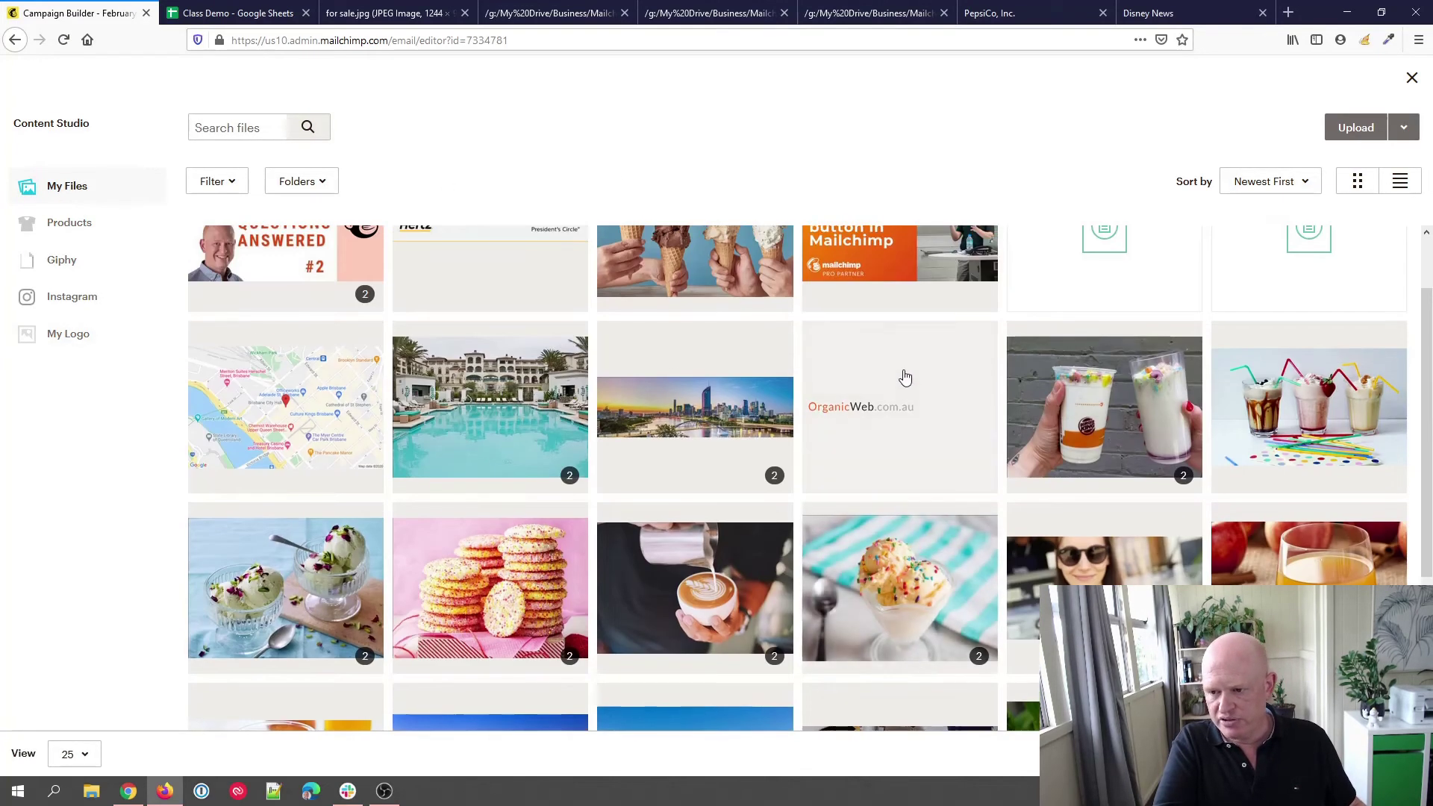
left_click(898, 409)
left_click(1390, 128)
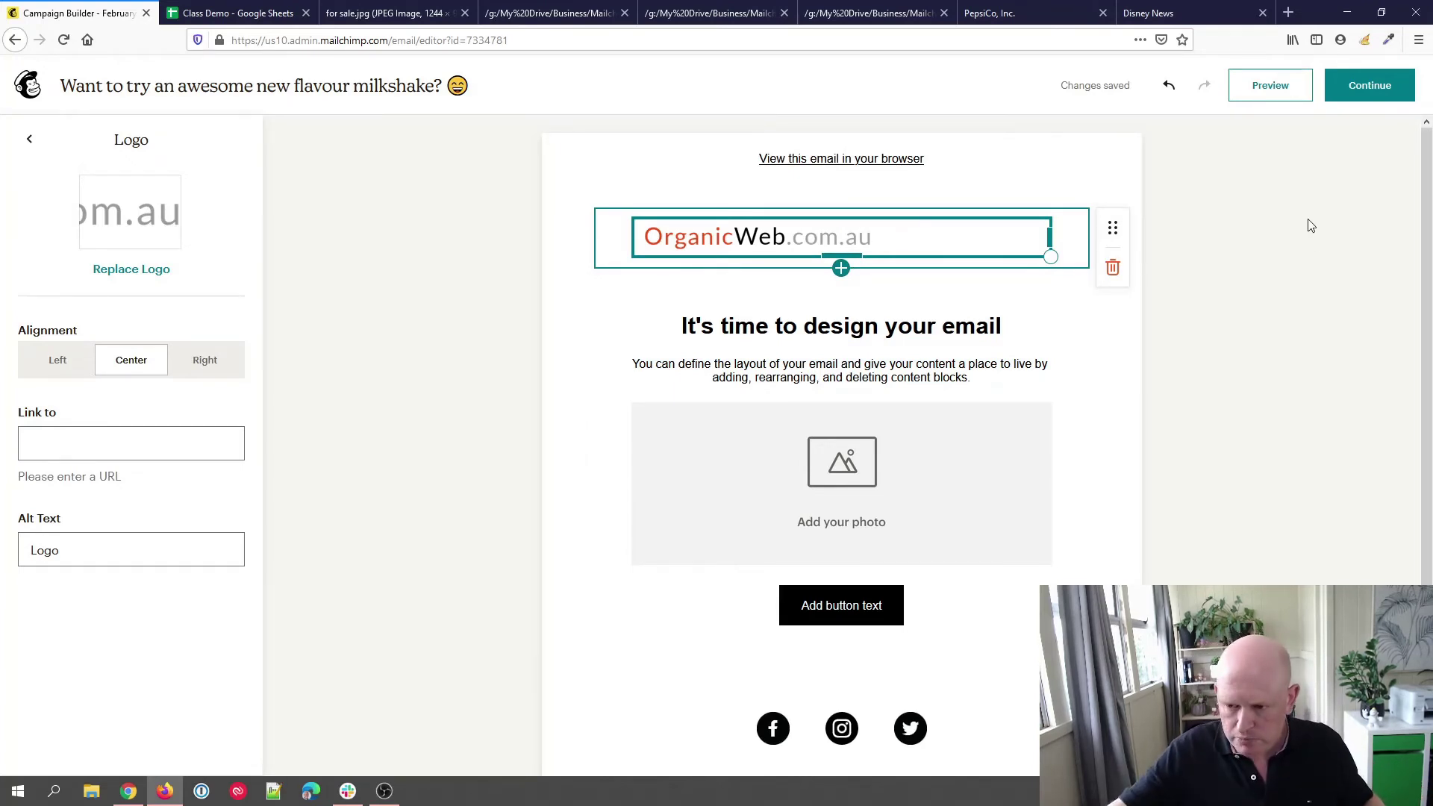
- Change the email heading text to 'Love Milkshakes?'
left_click(922, 326)
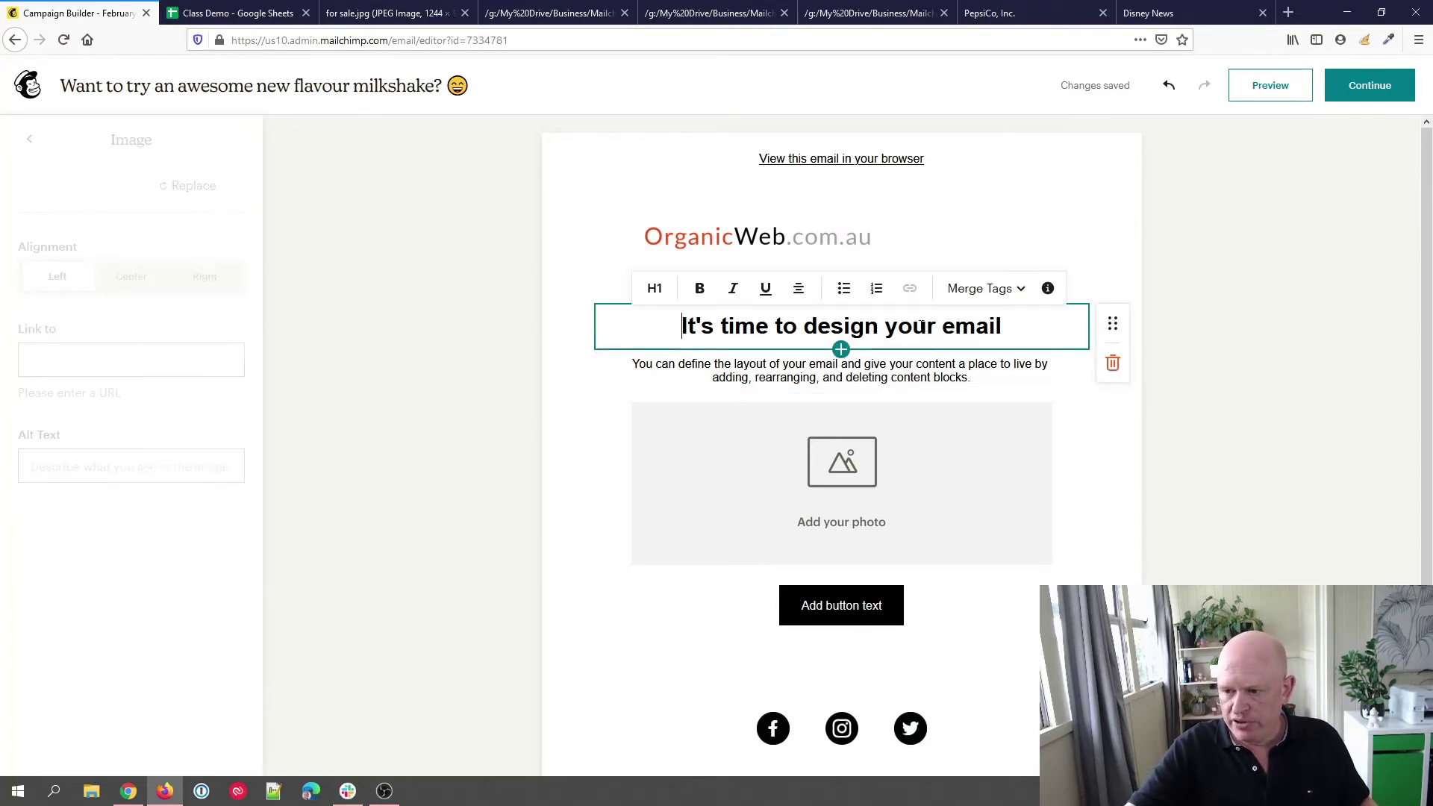
left_click_drag(1004, 326, 664, 315)
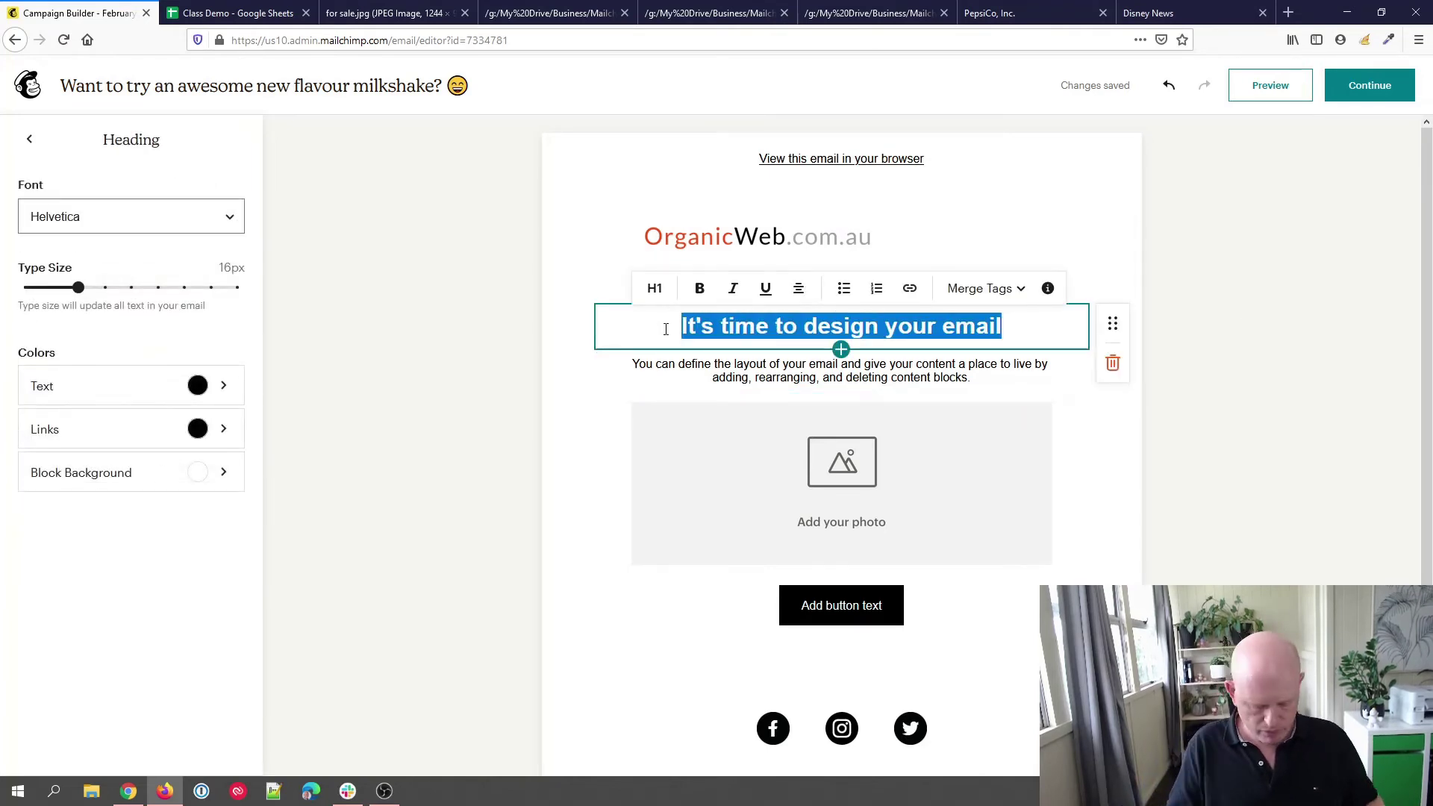
type("Love ic")
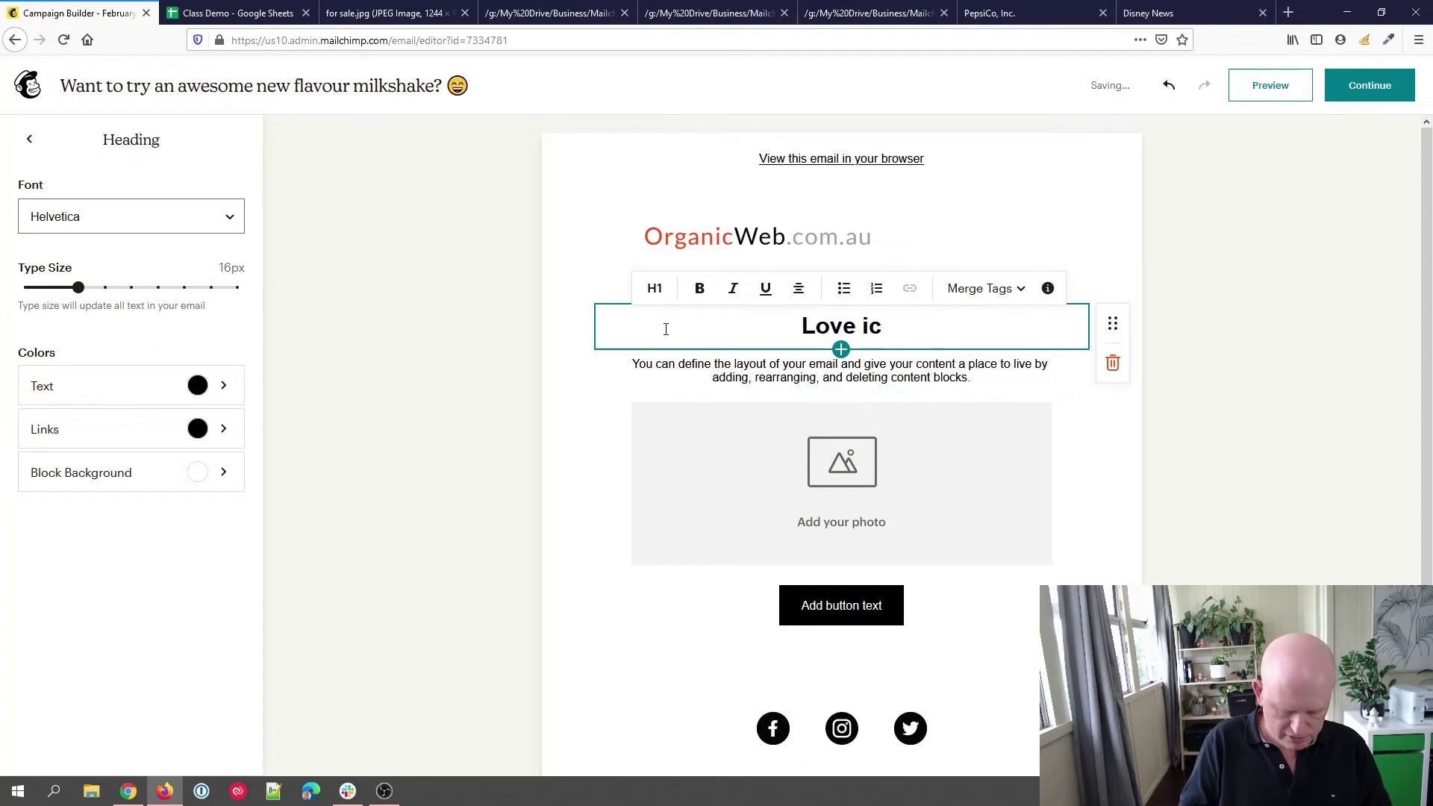
key("BackSpace")
key("BackSpace")
type("Mi")
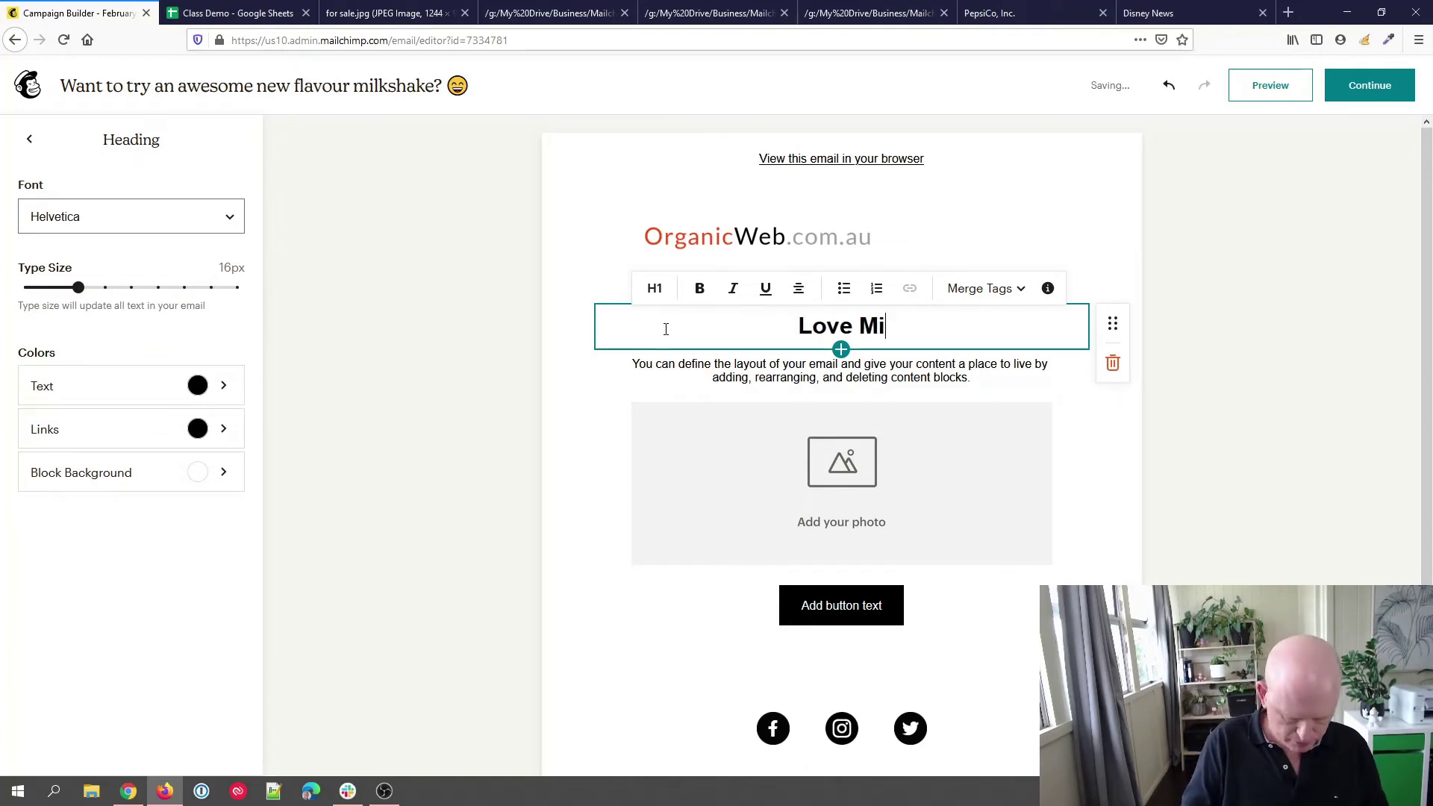
type("lkshakes?")
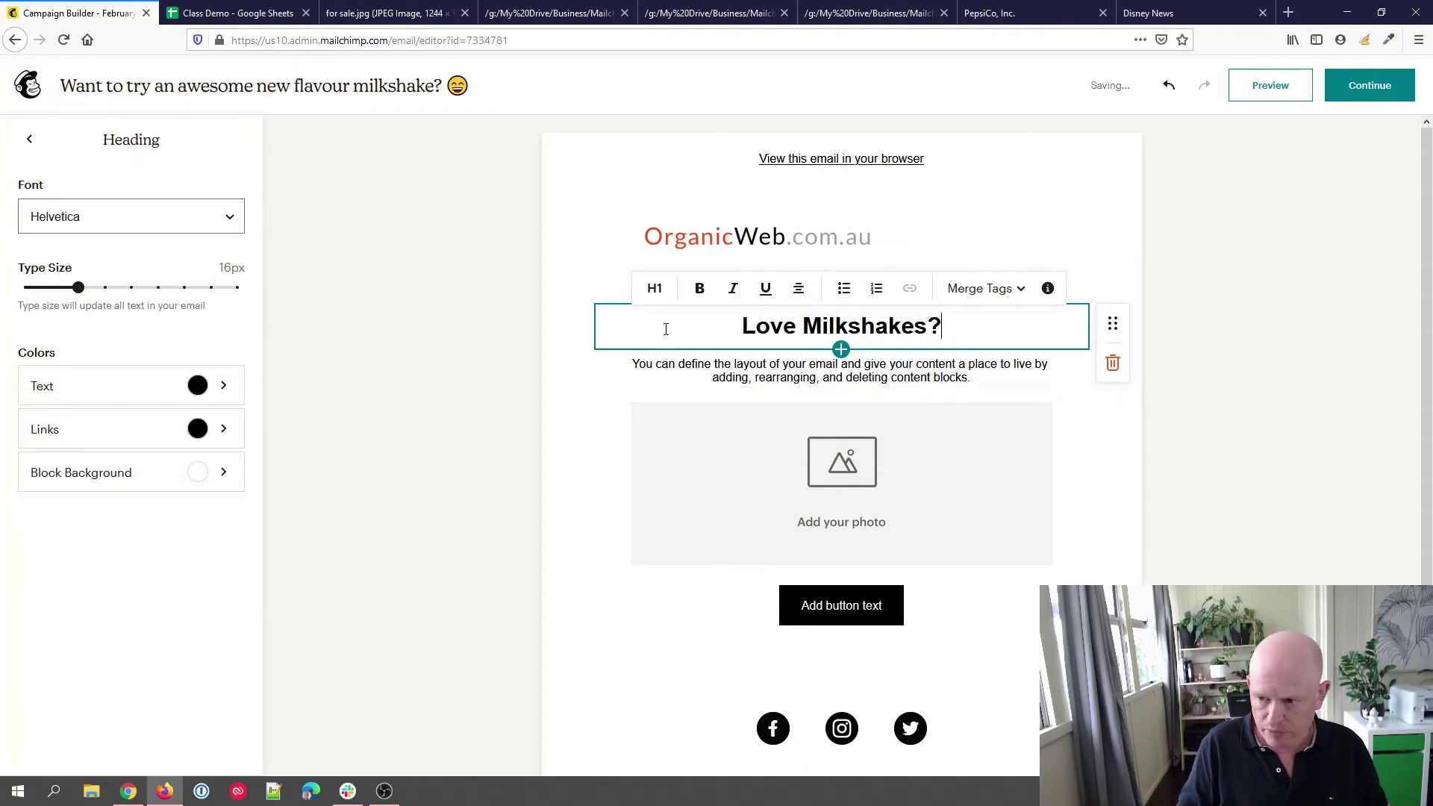
- Replace the placeholder paragraph with 'We have a new flavour of mint milkshake. wanna try it?'
left_click(911, 378)
left_click_drag(980, 379, 610, 361)
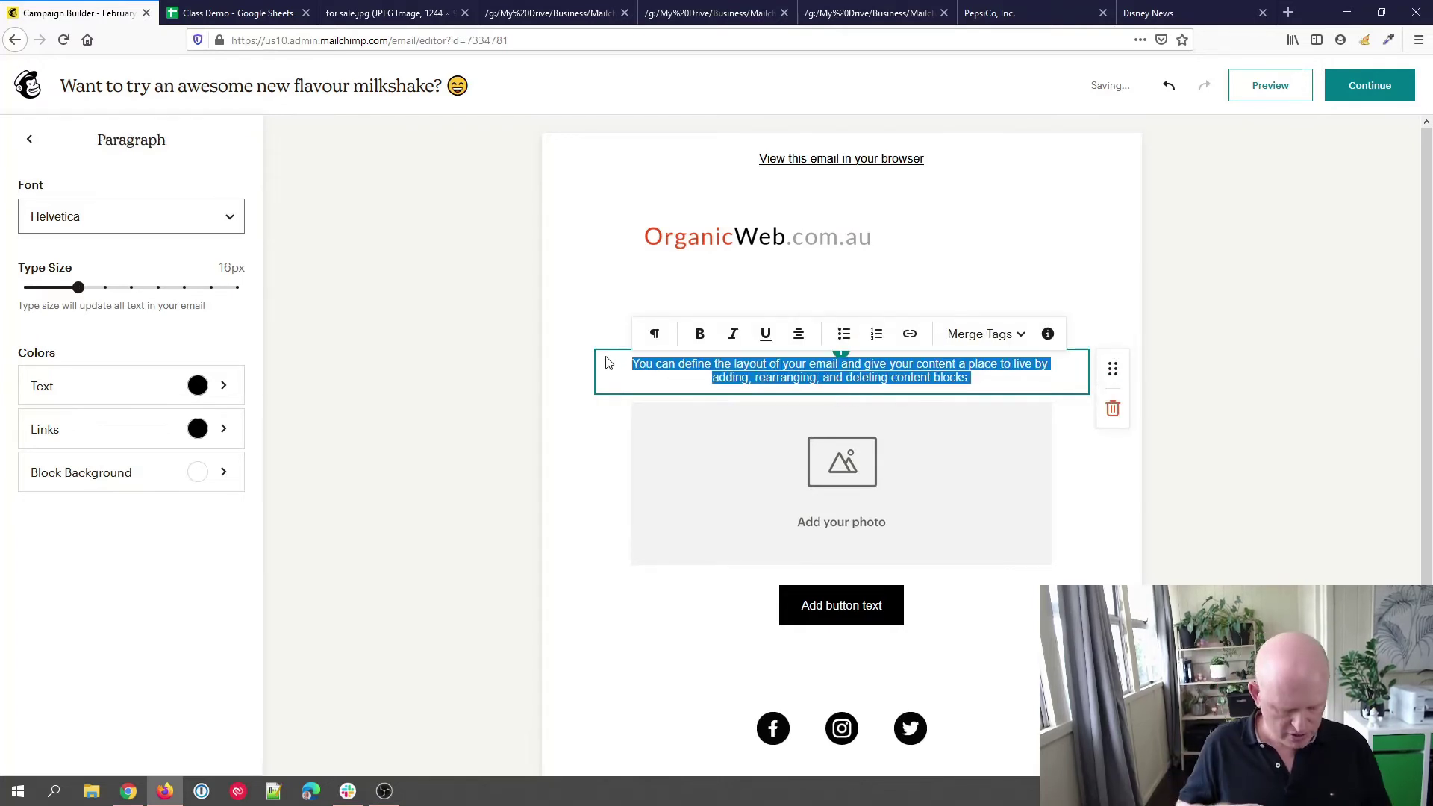
key("BackSpace")
type("We have a new ")
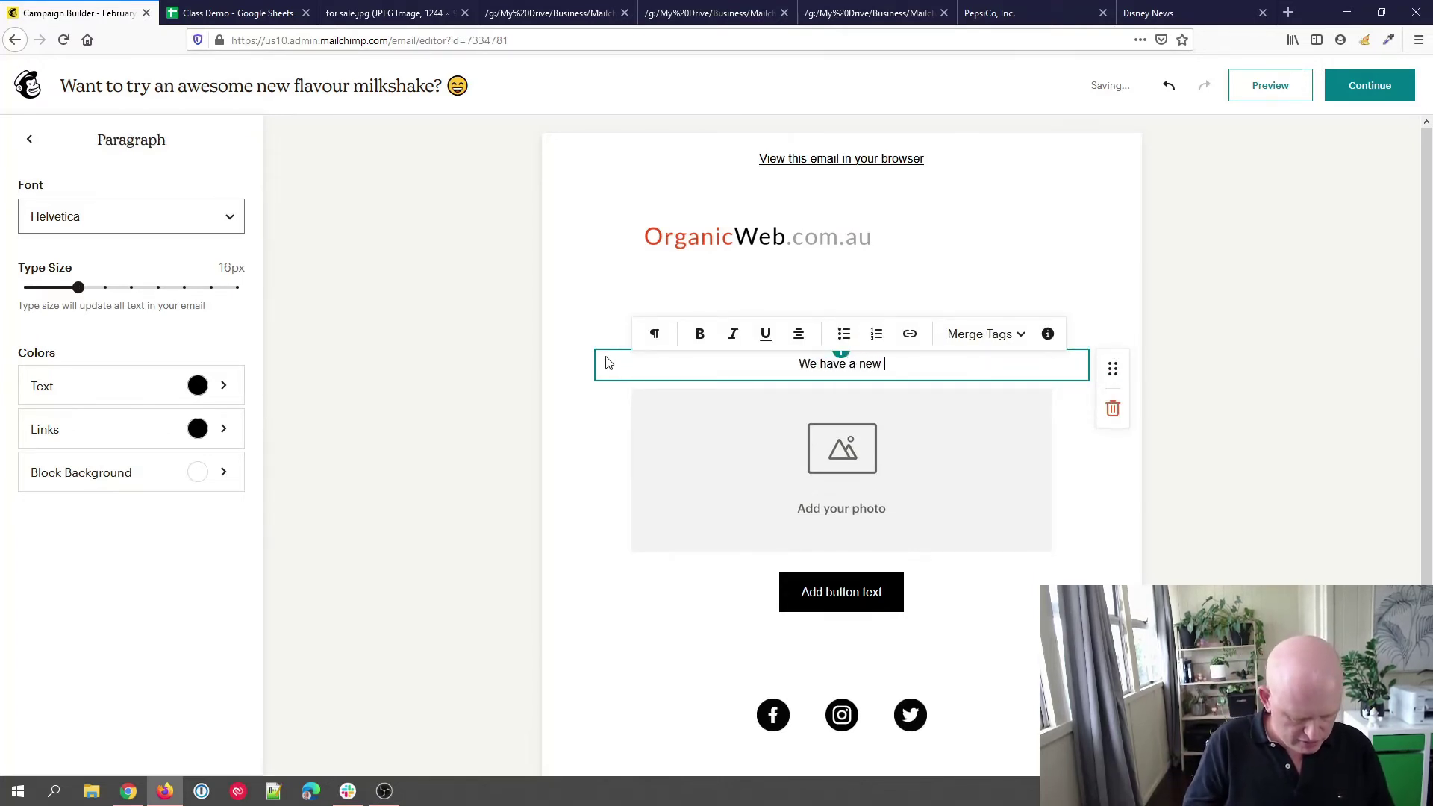
type("flavour ")
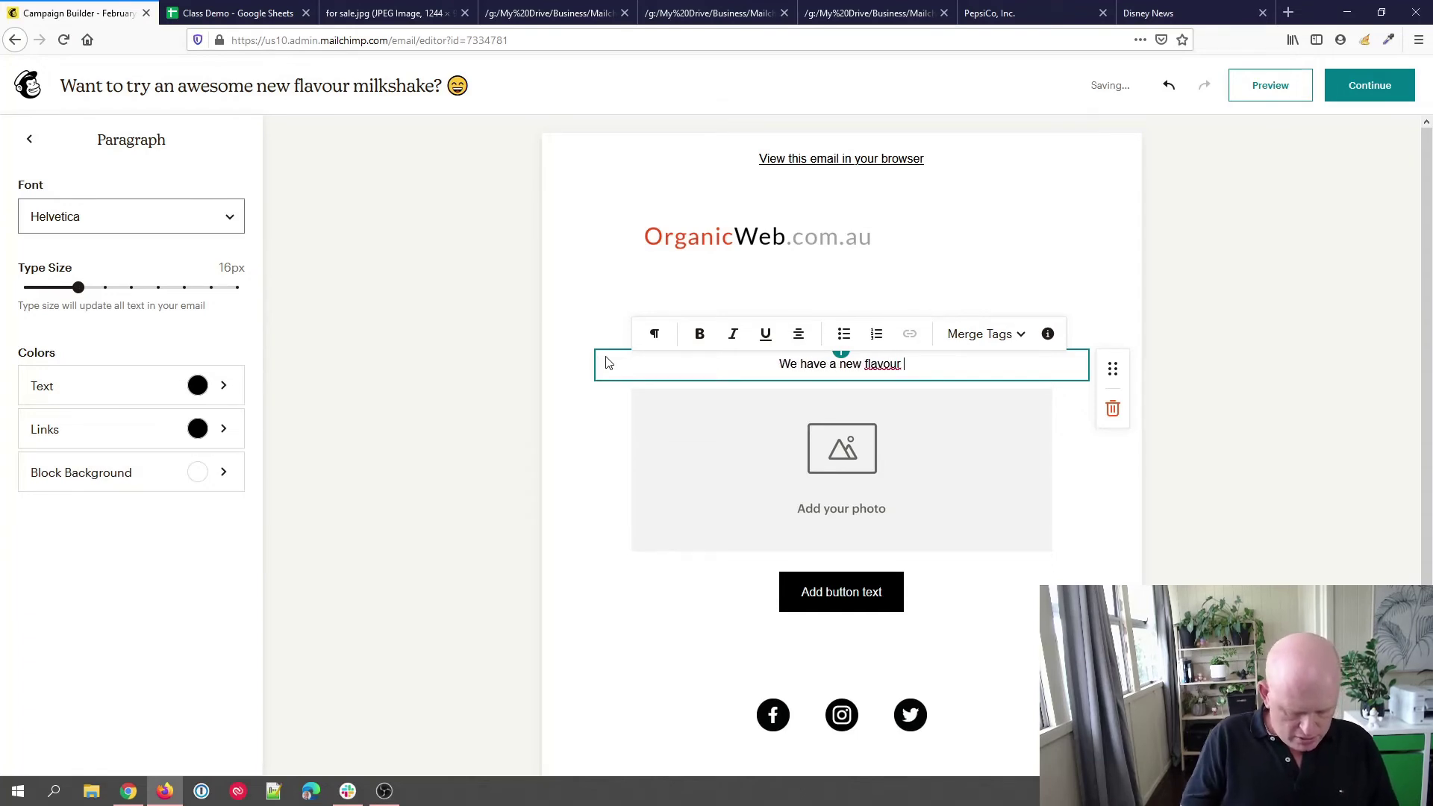
type("of mint ")
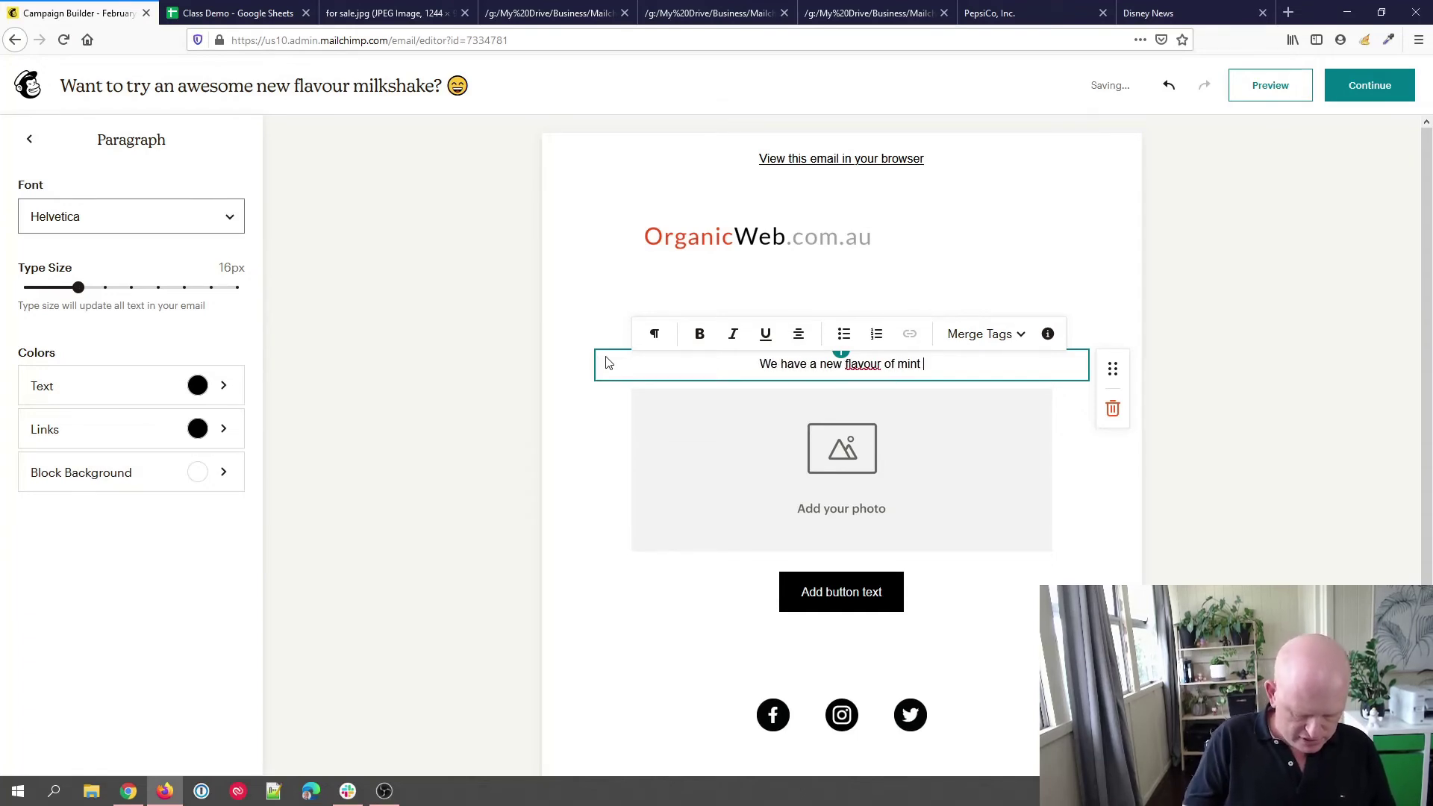
type("mil")
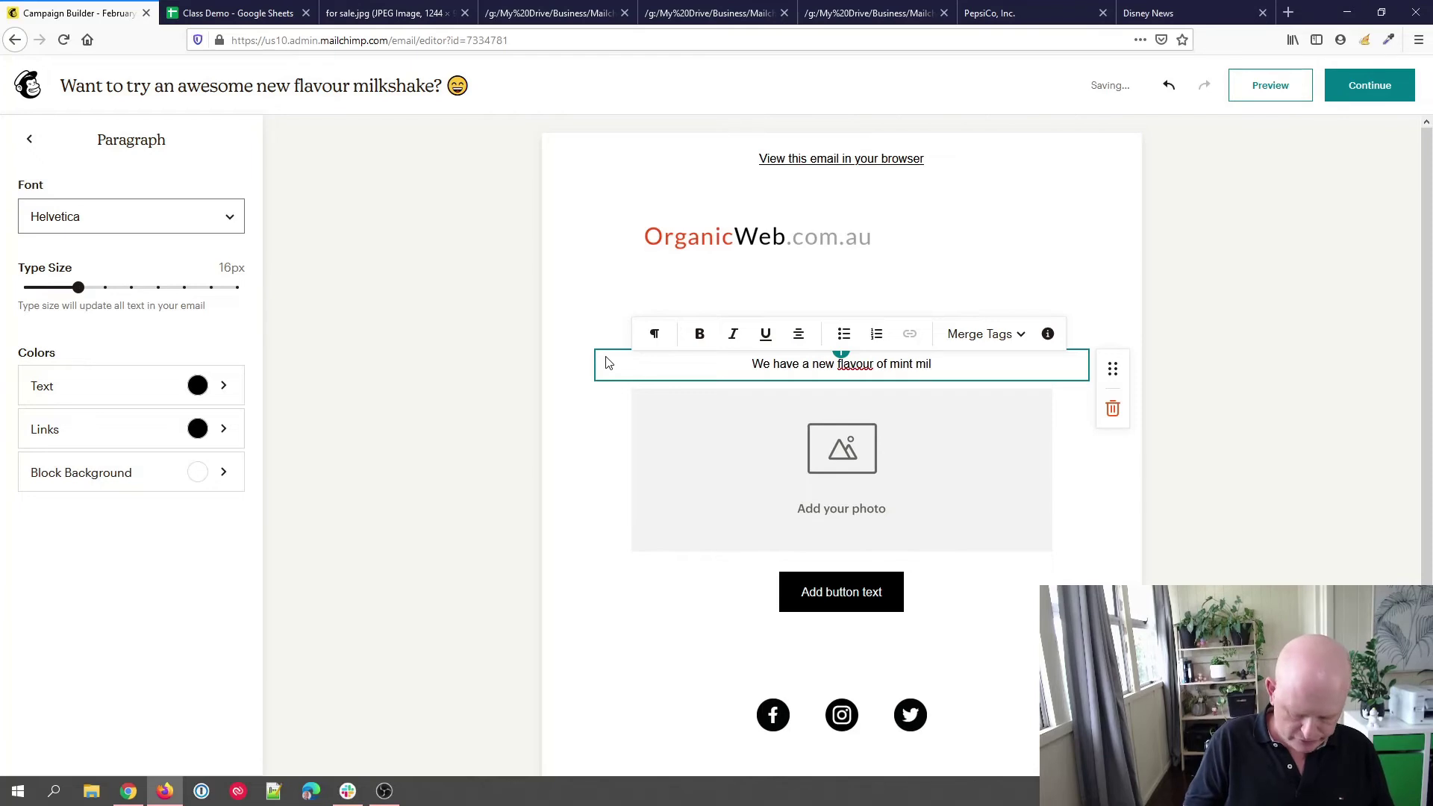
type("k")
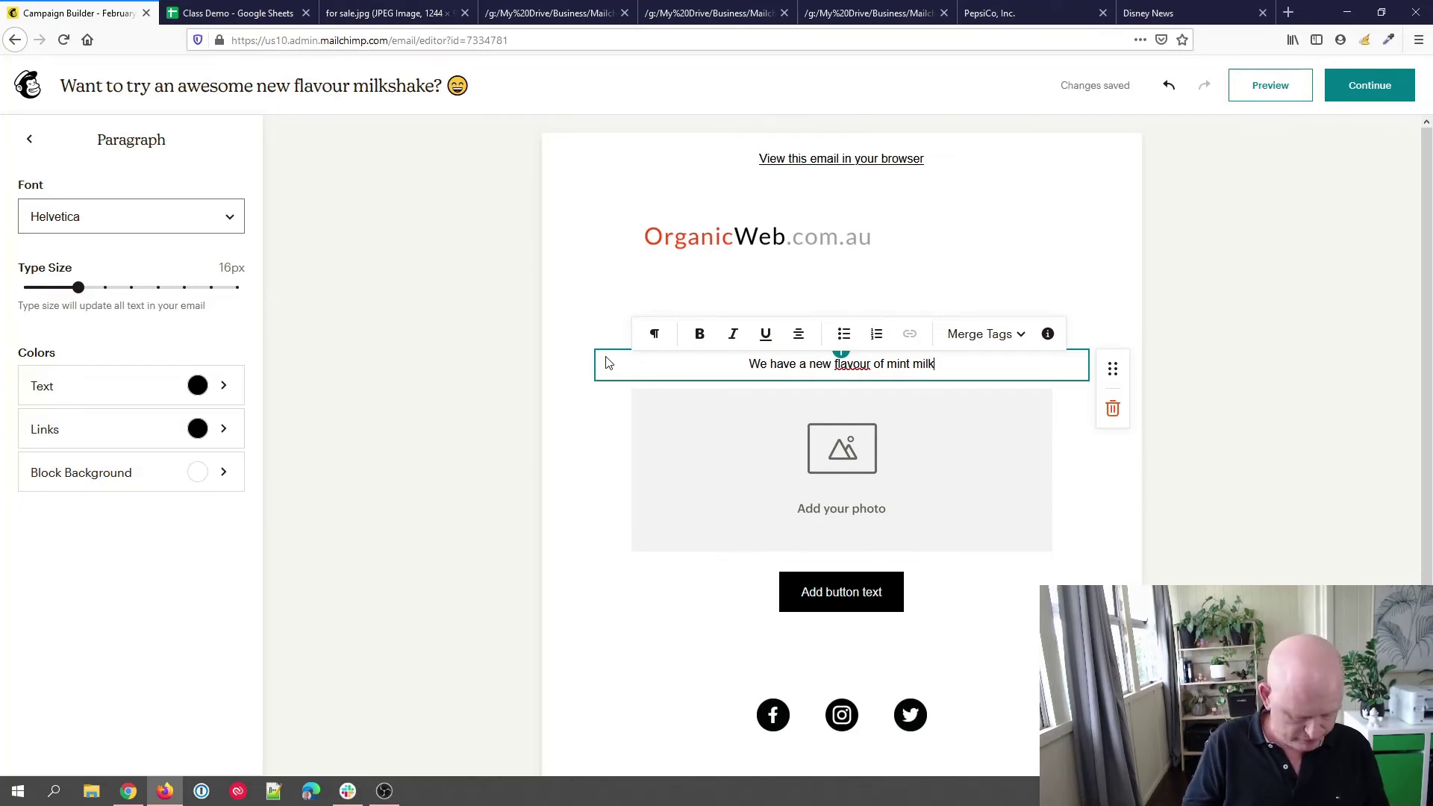
type("shake. wannaa")
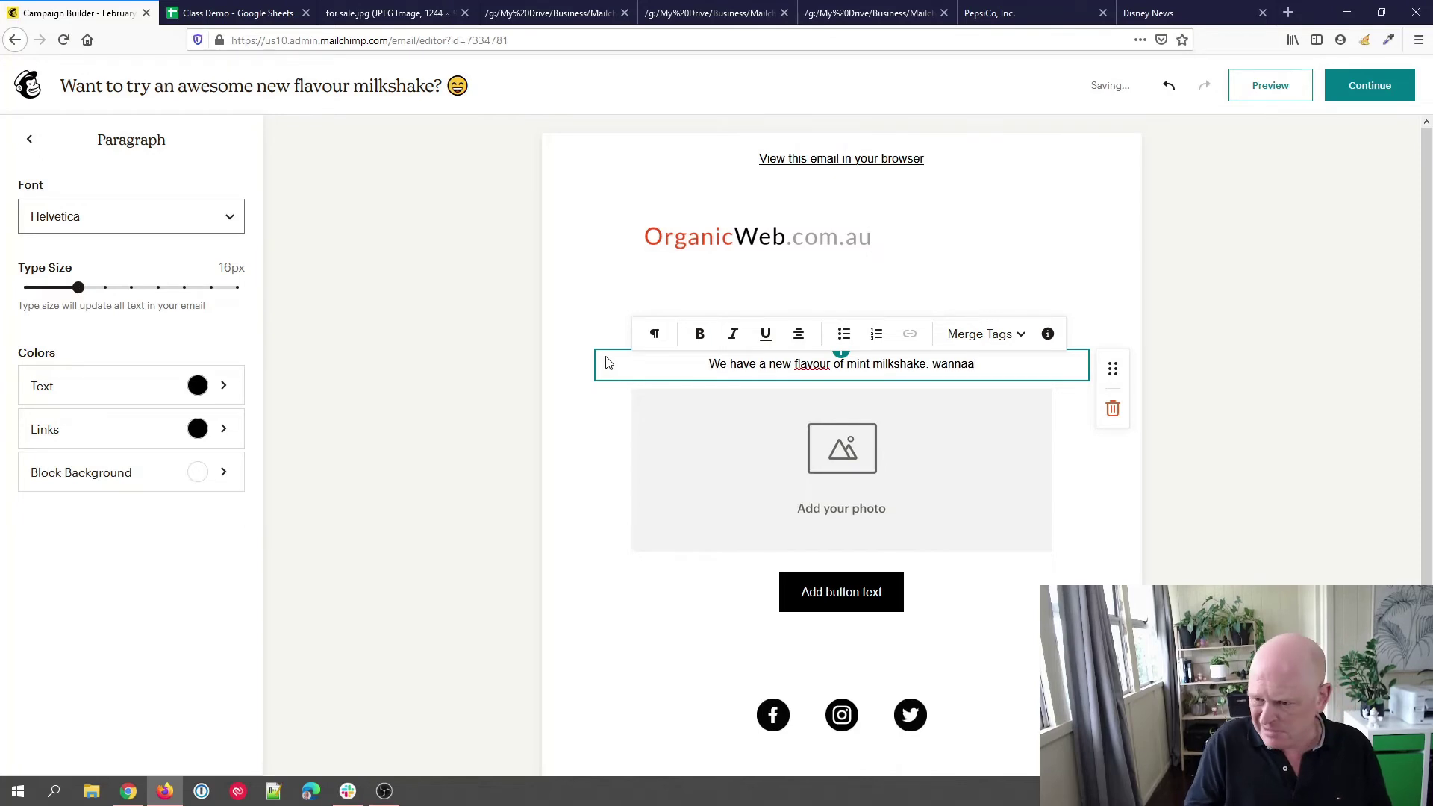
key("BackSpace")
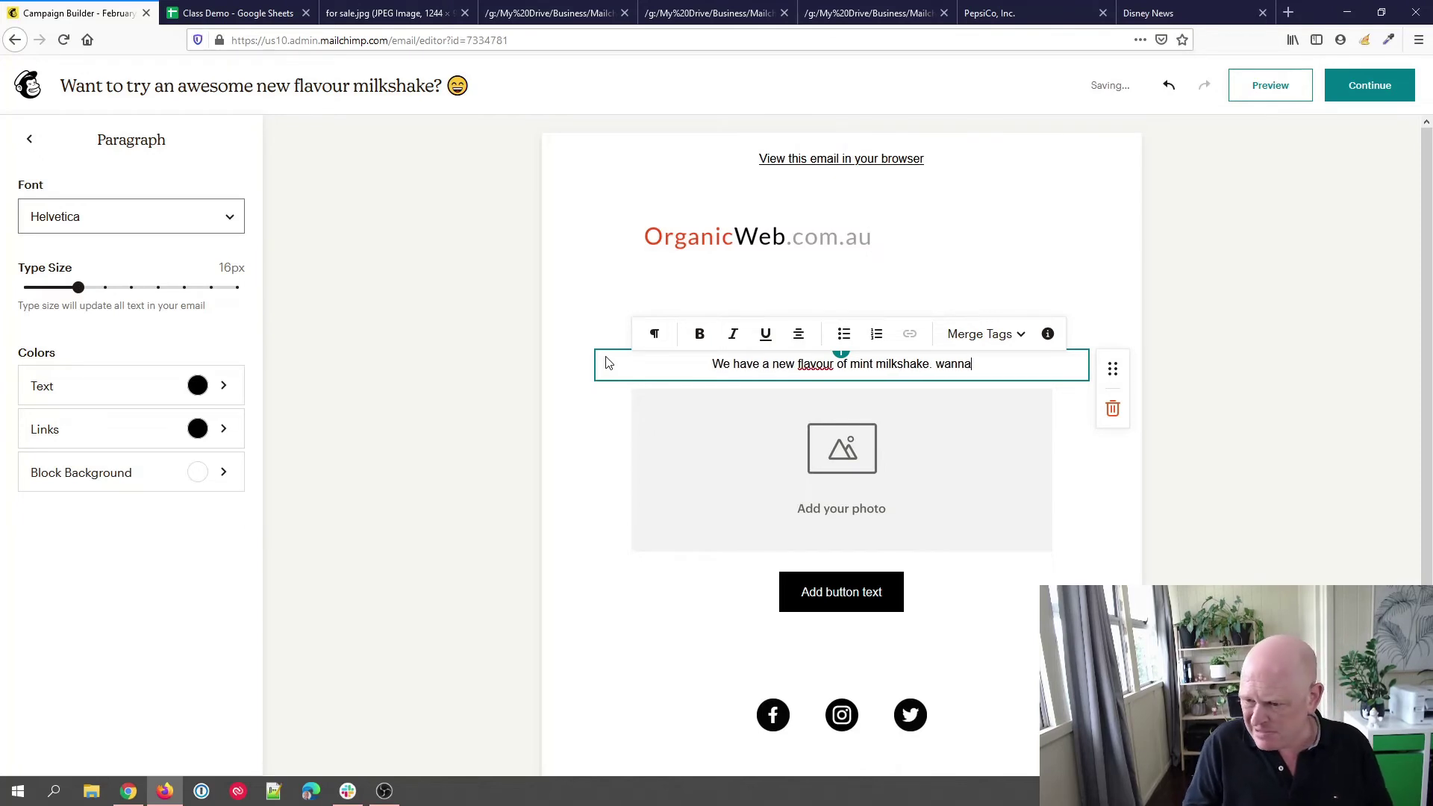
type("try it")
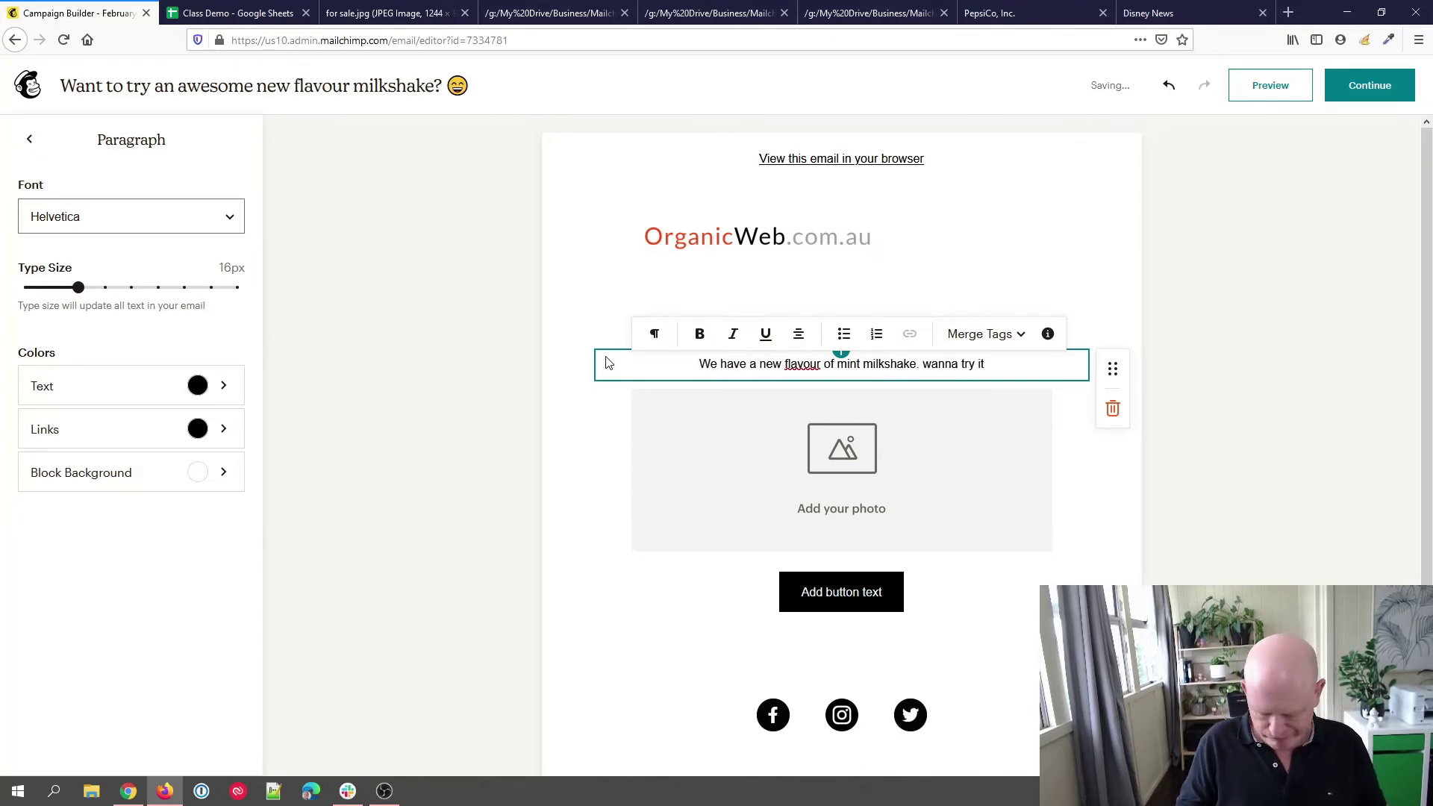
type("?")
key("Up")
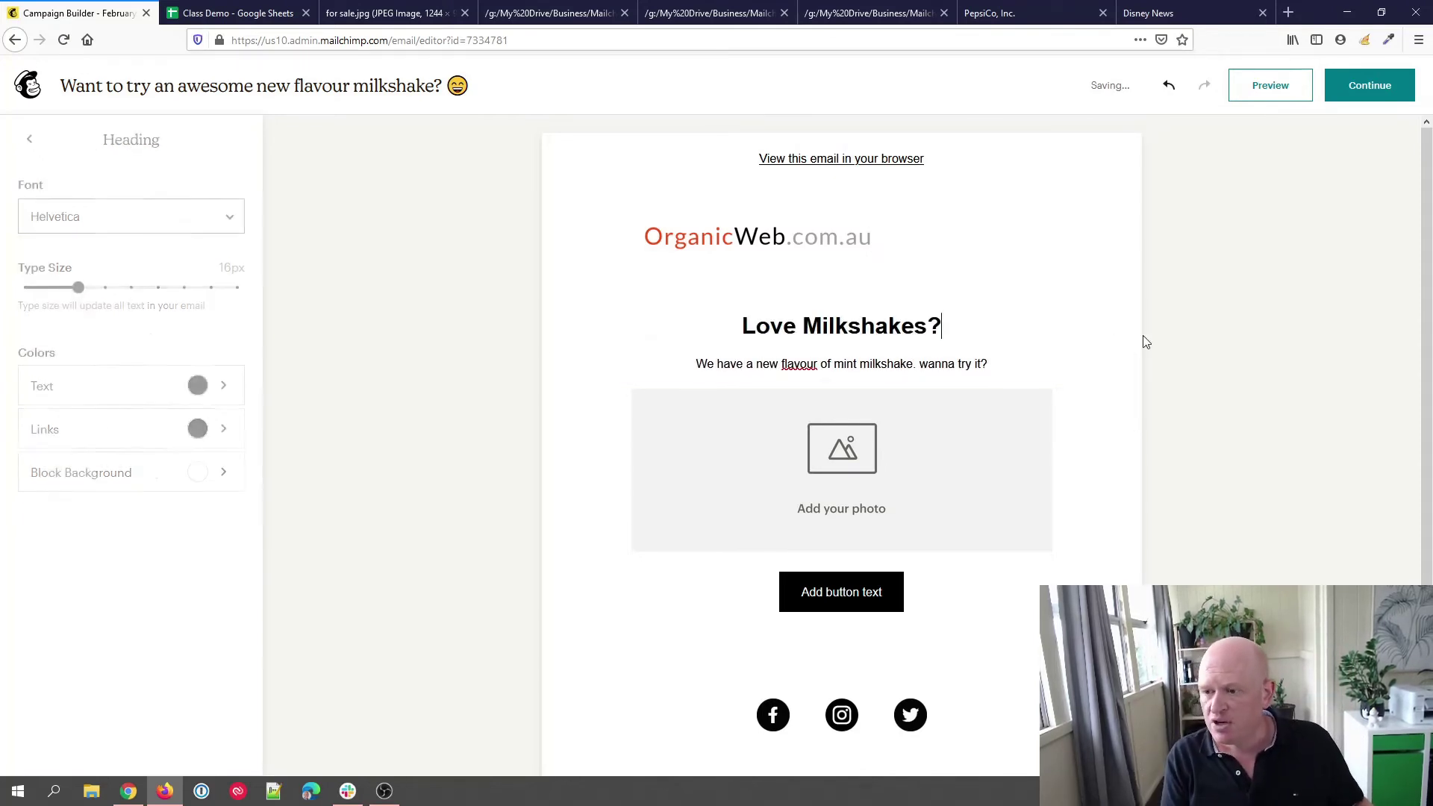
left_click(1145, 342)
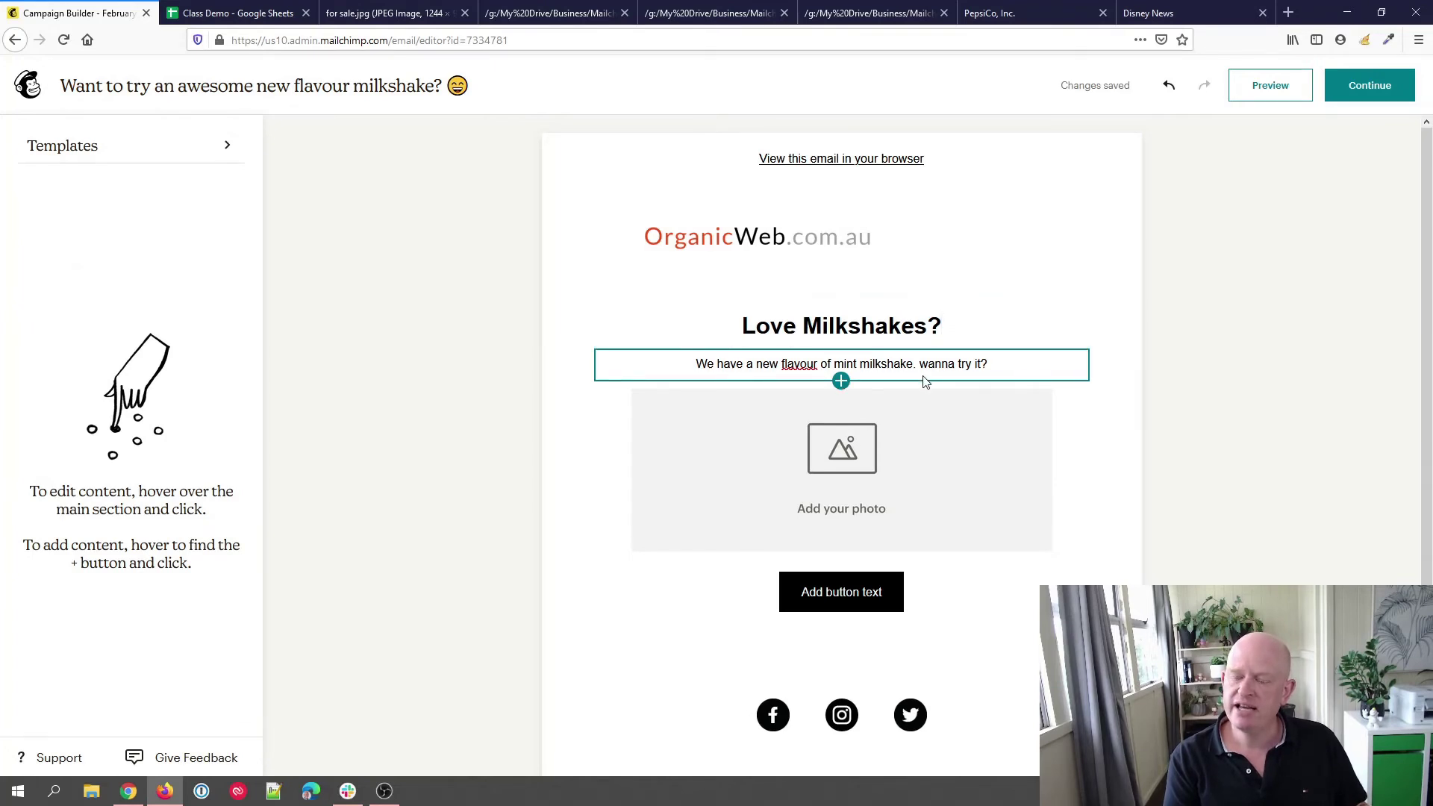
- Insert the three milkshake glasses photo into the empty image block
left_click(903, 429)
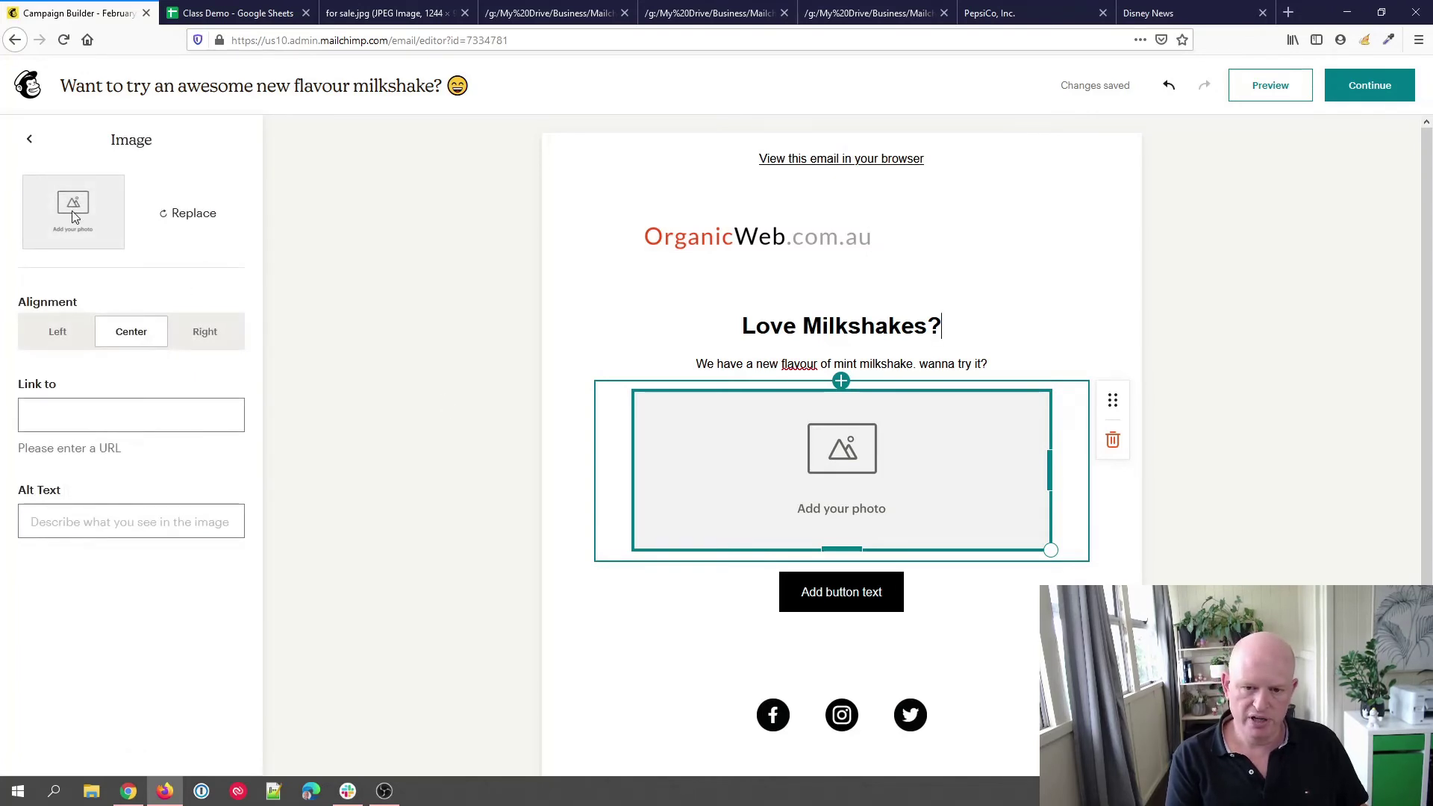
left_click(204, 223)
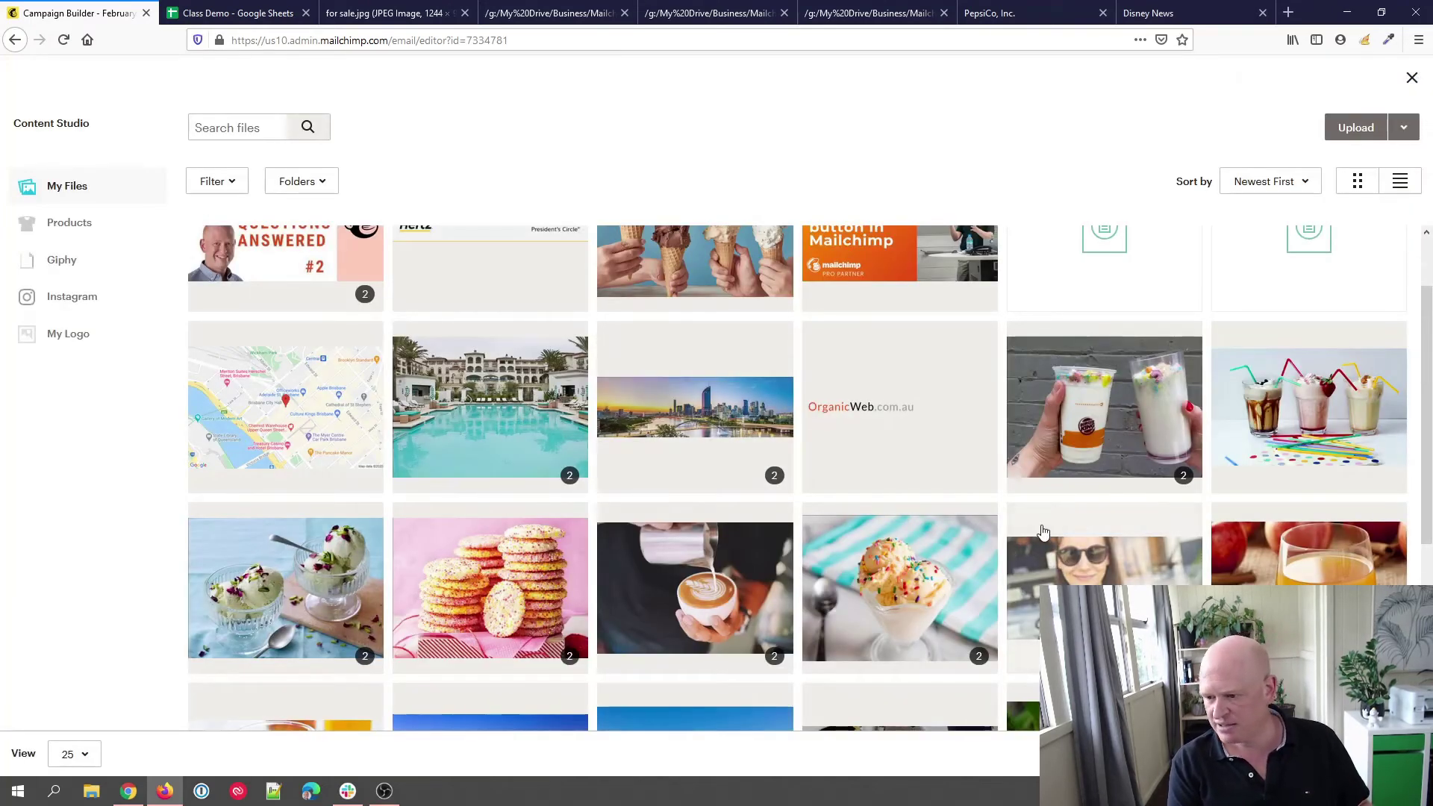
left_click(1316, 418)
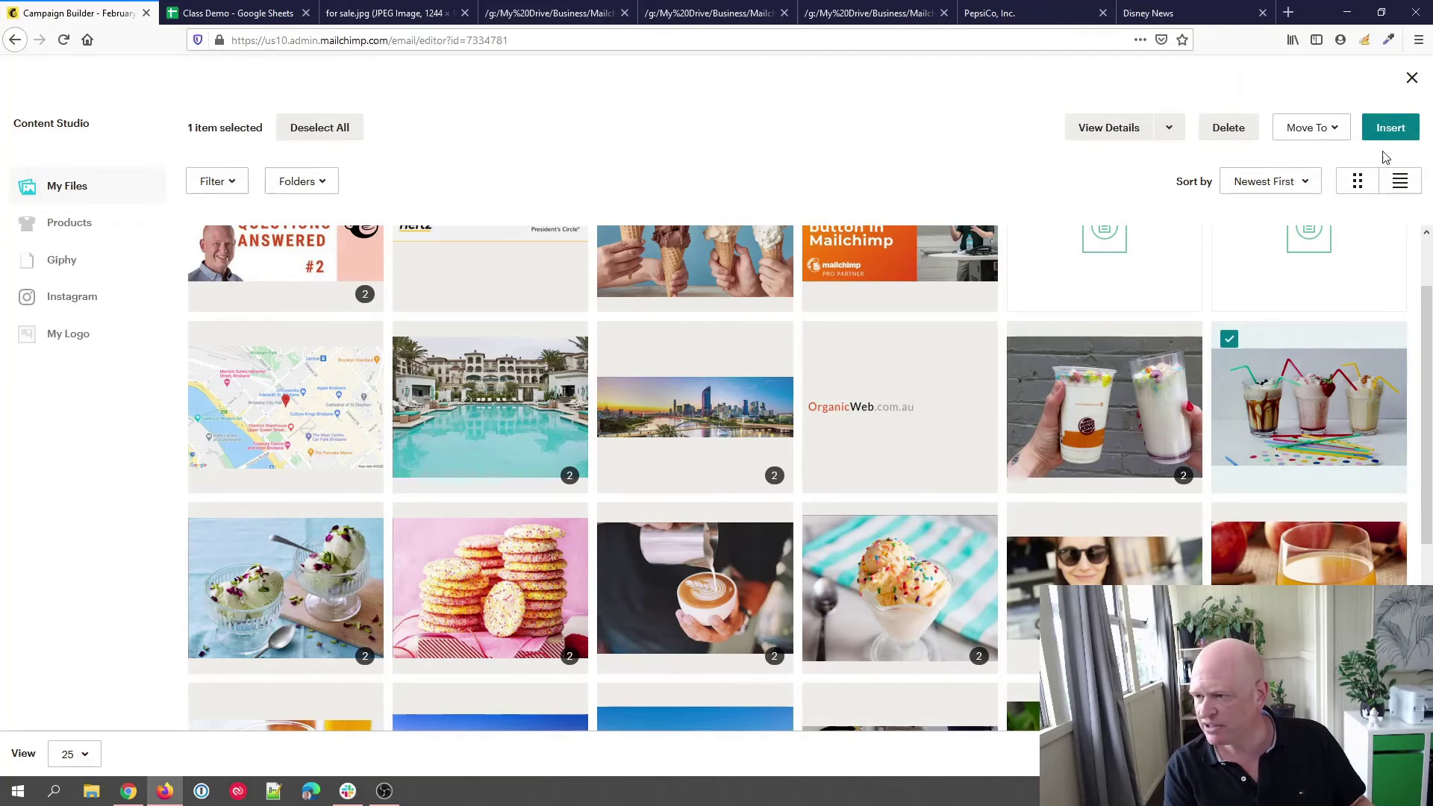
left_click(1393, 128)
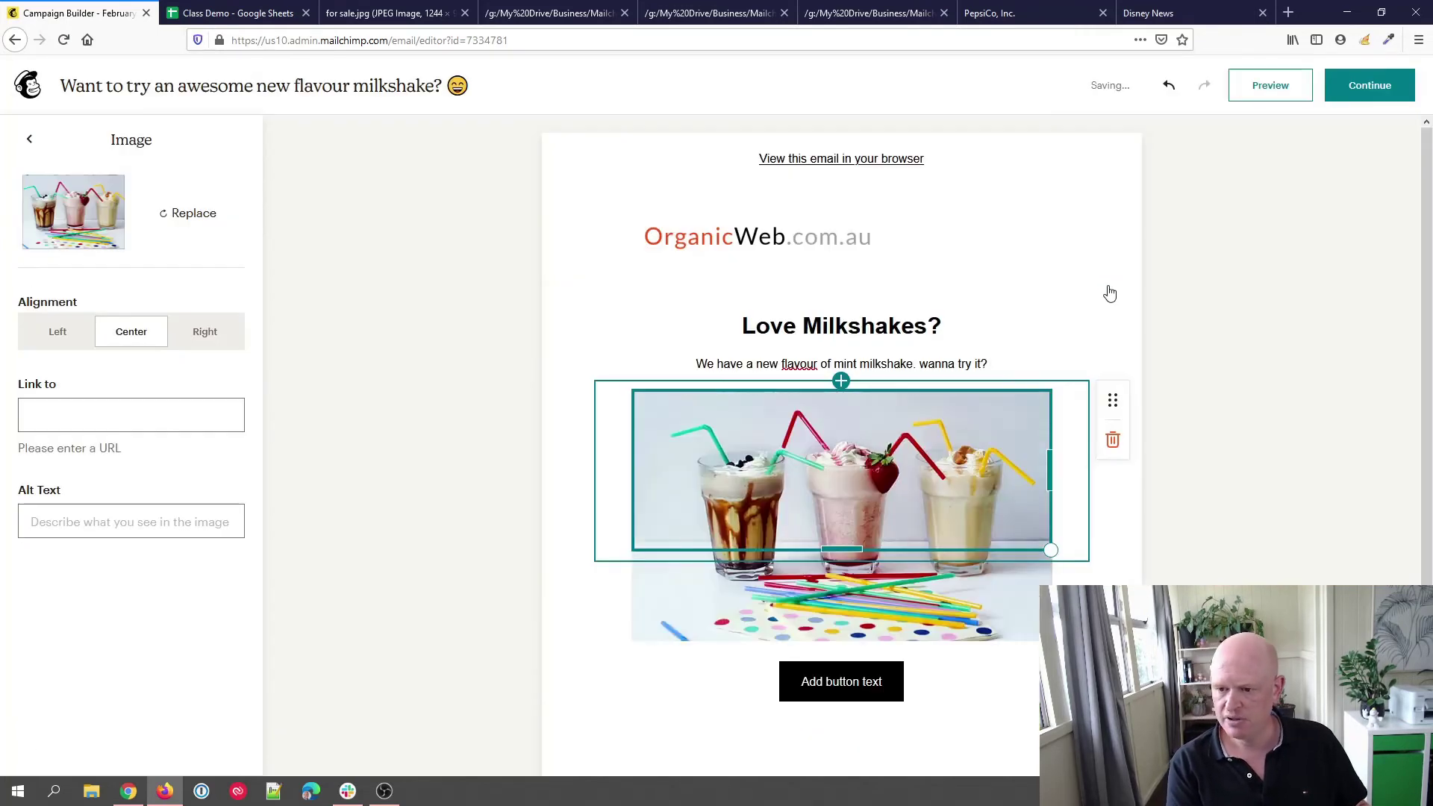
left_click(1246, 454)
left_click(951, 451)
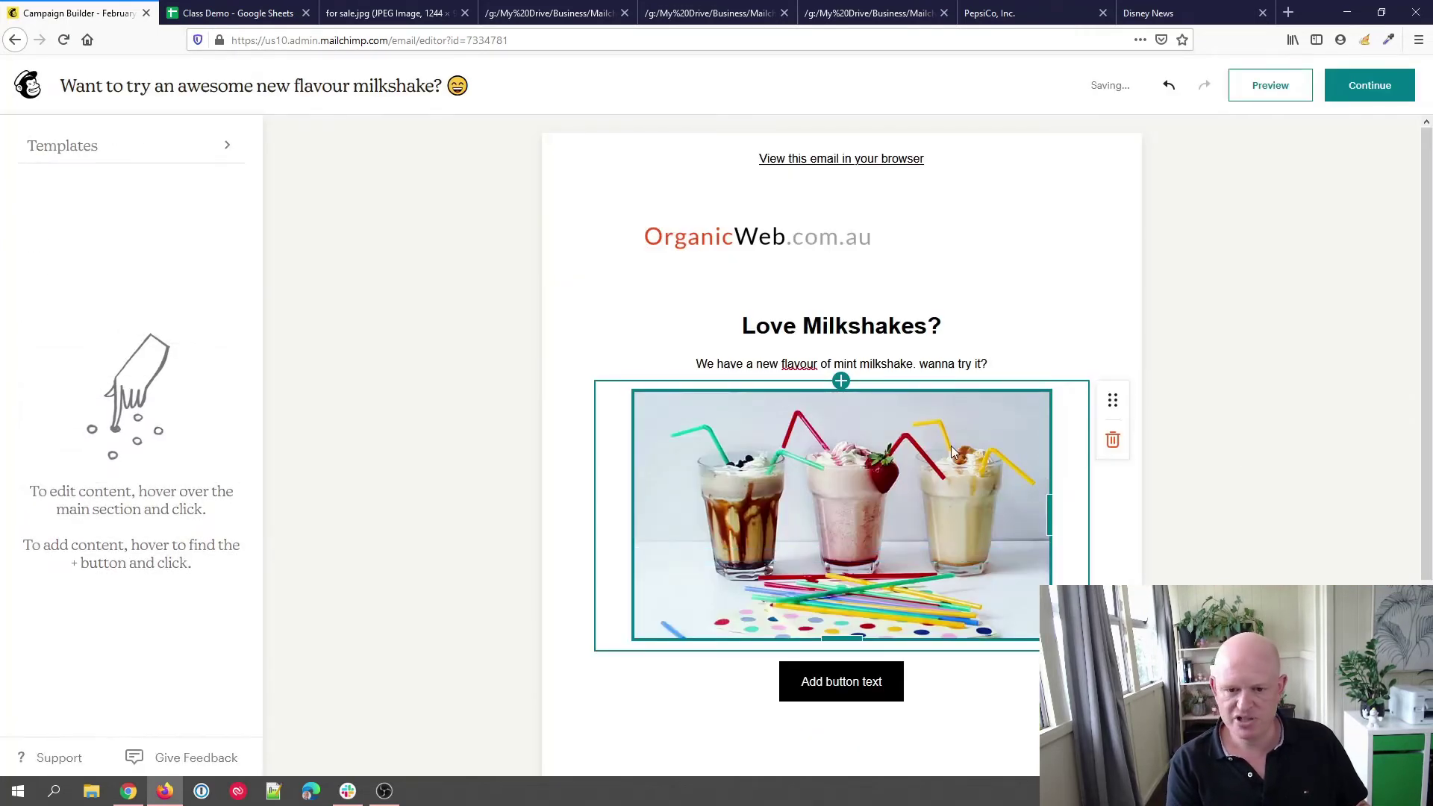
left_click(120, 420)
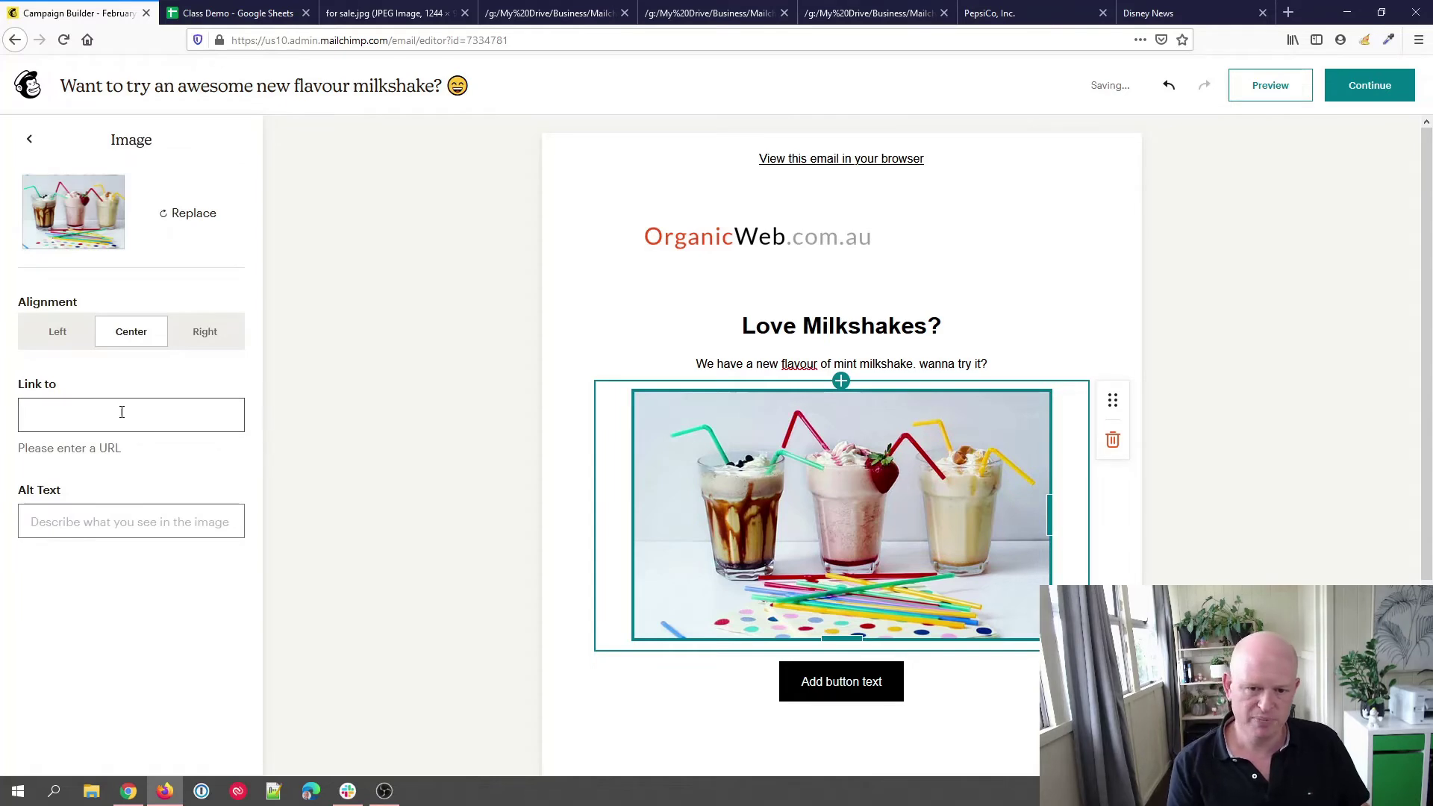
left_click(122, 415)
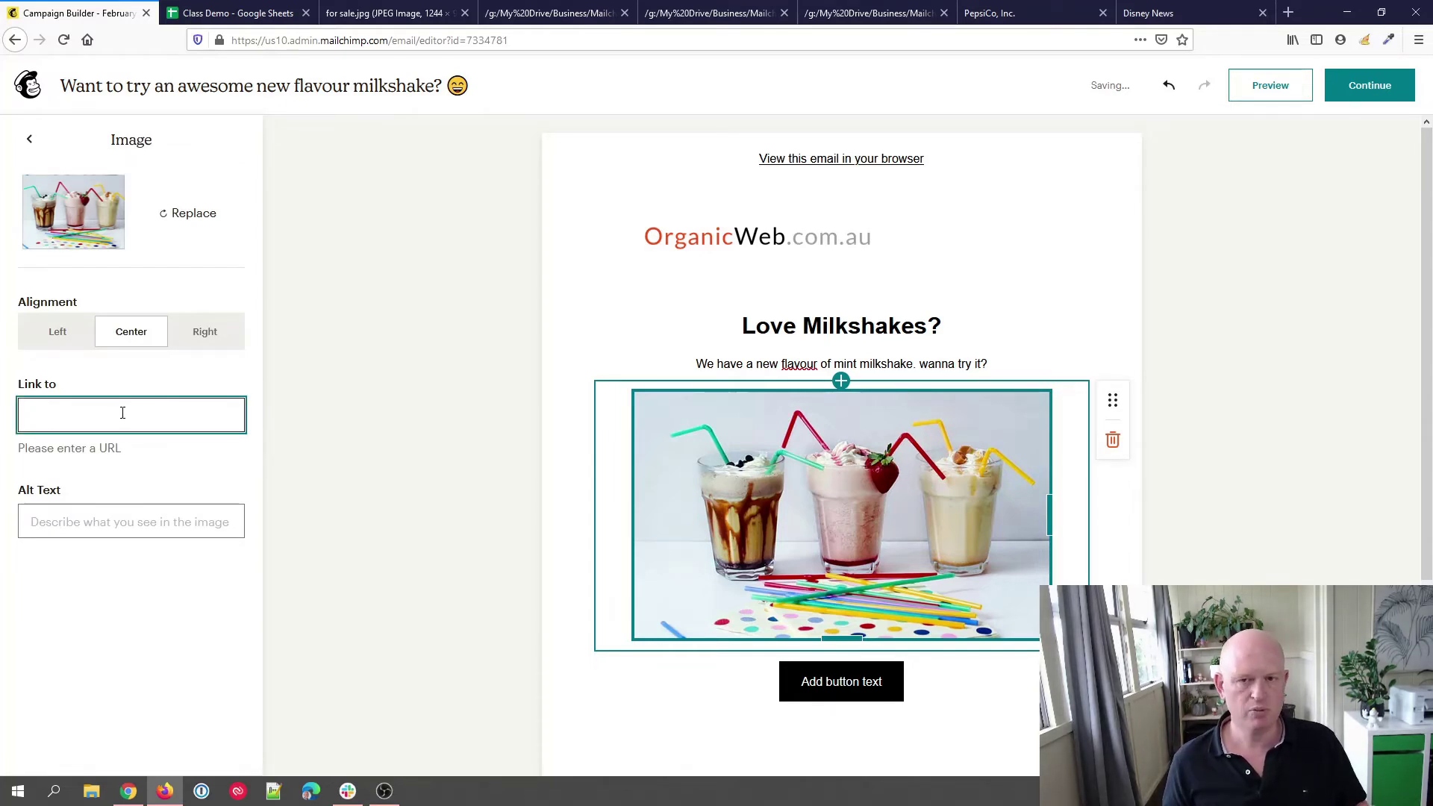
type("htt")
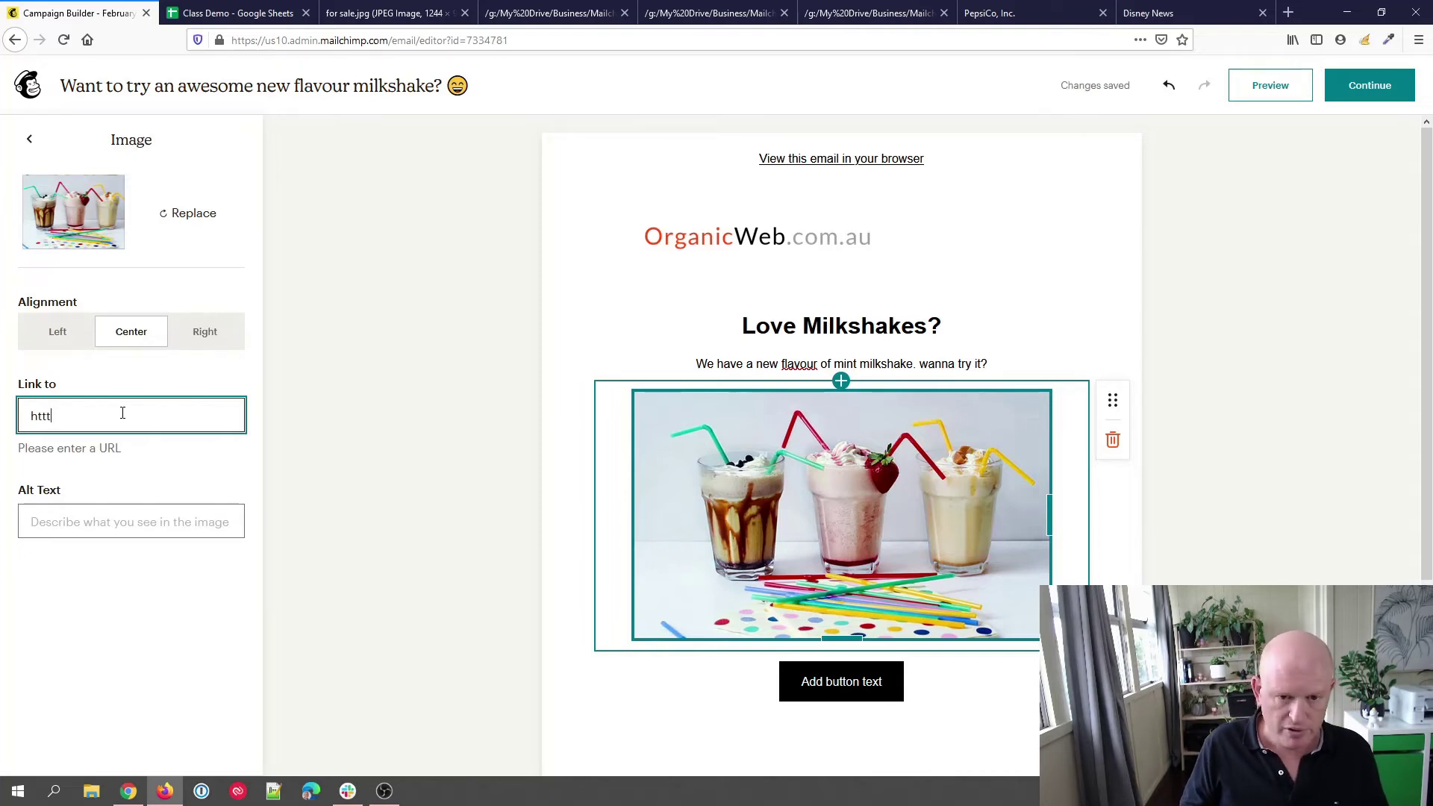
key("BackSpace")
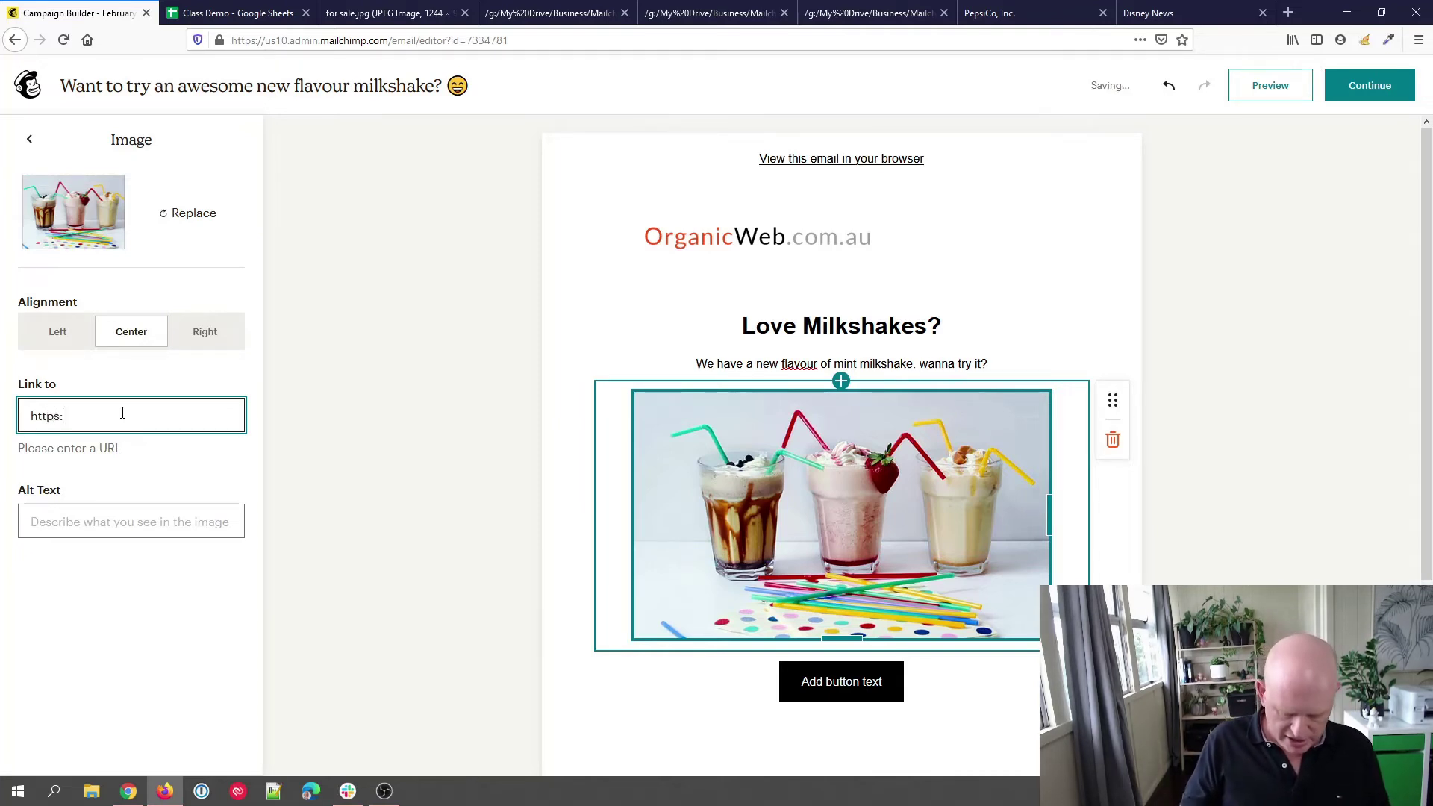
type("ps://organic")
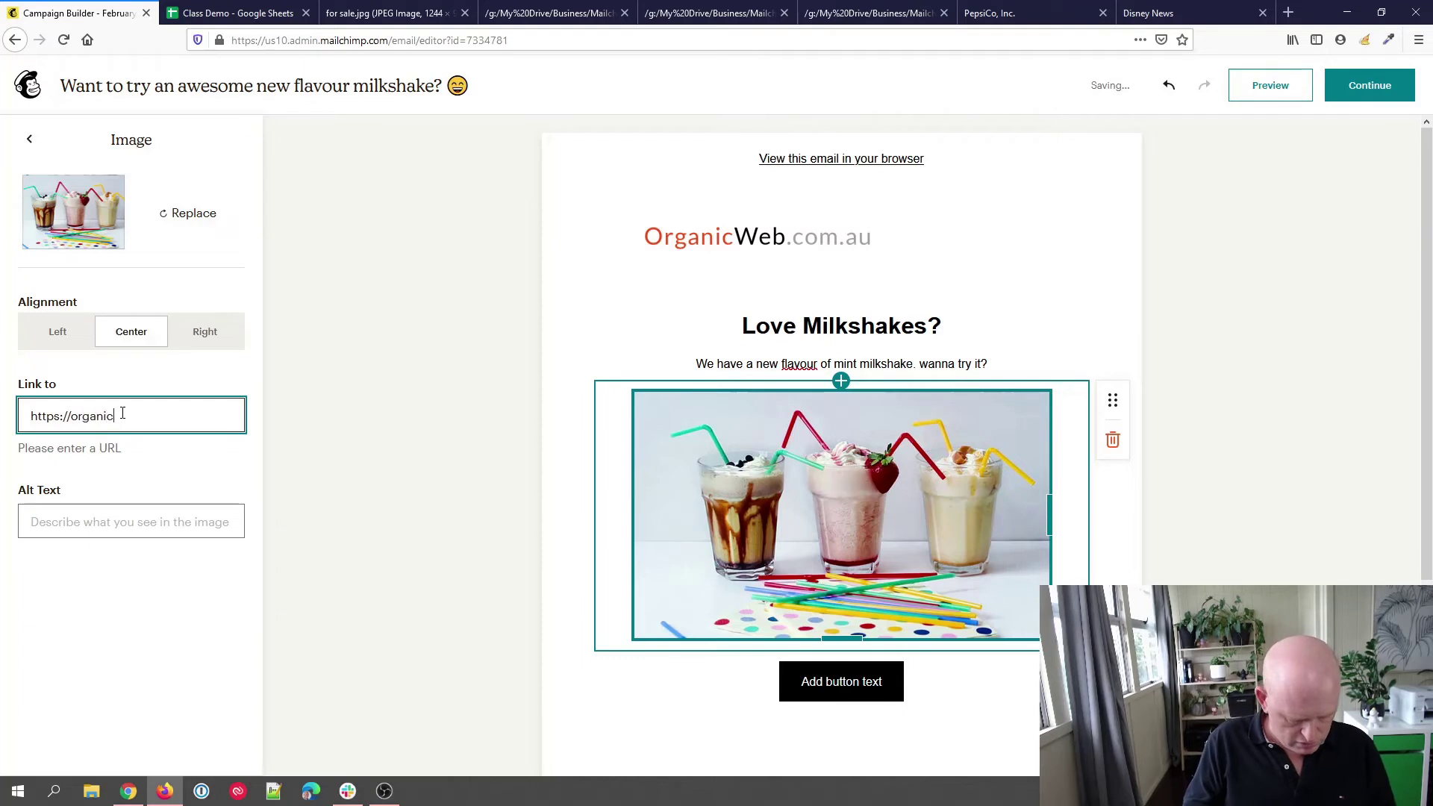
type("web.com.au")
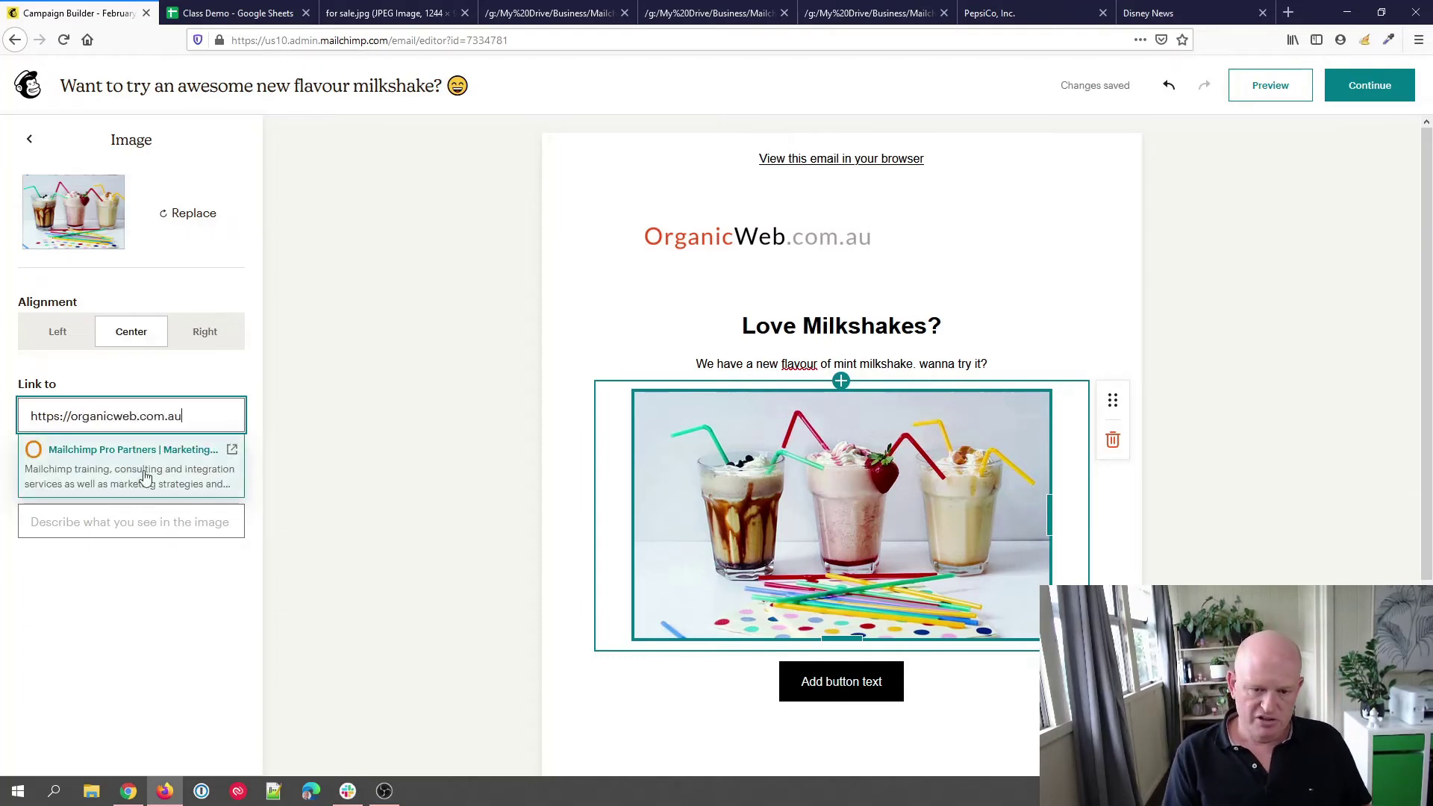
left_click(160, 515)
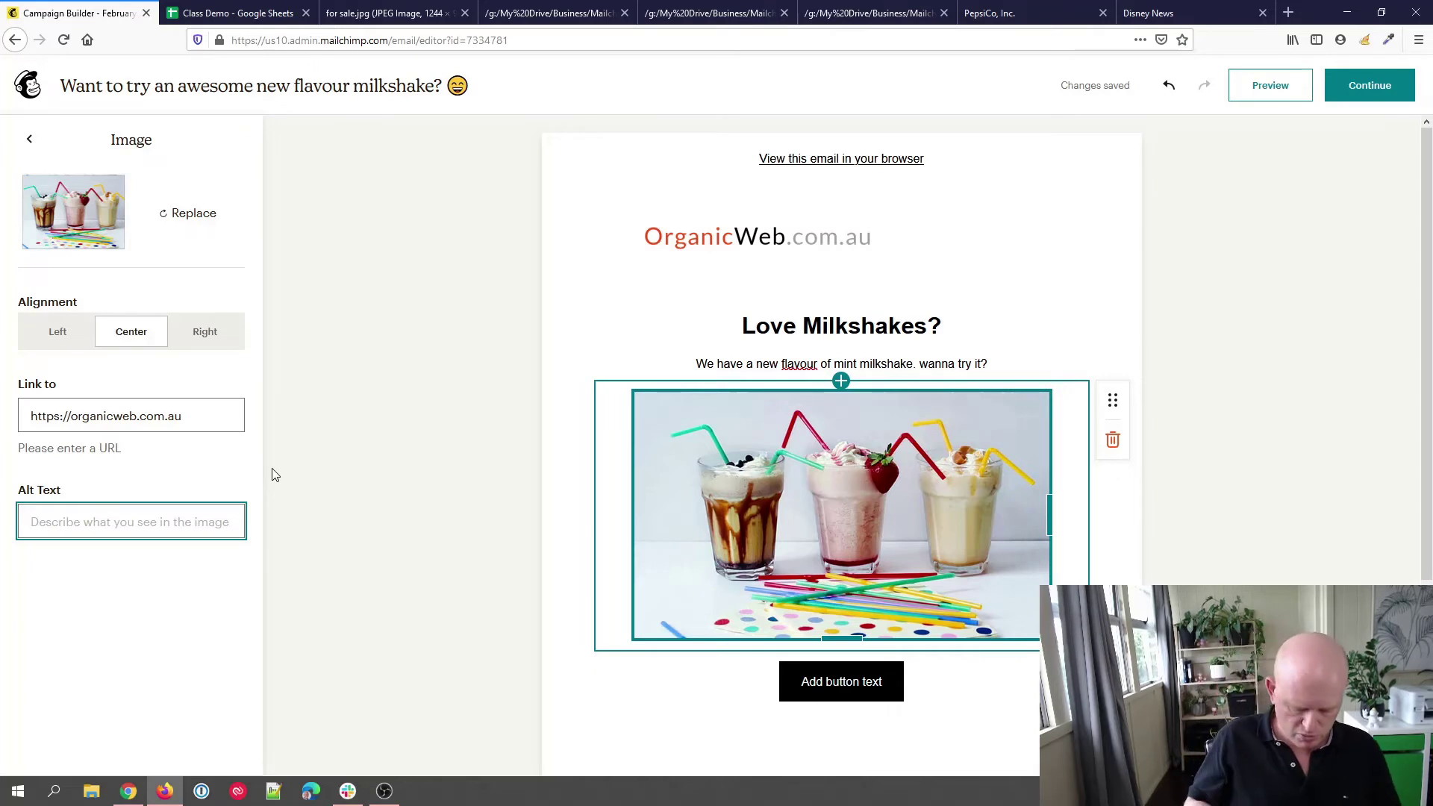
type("Milksha")
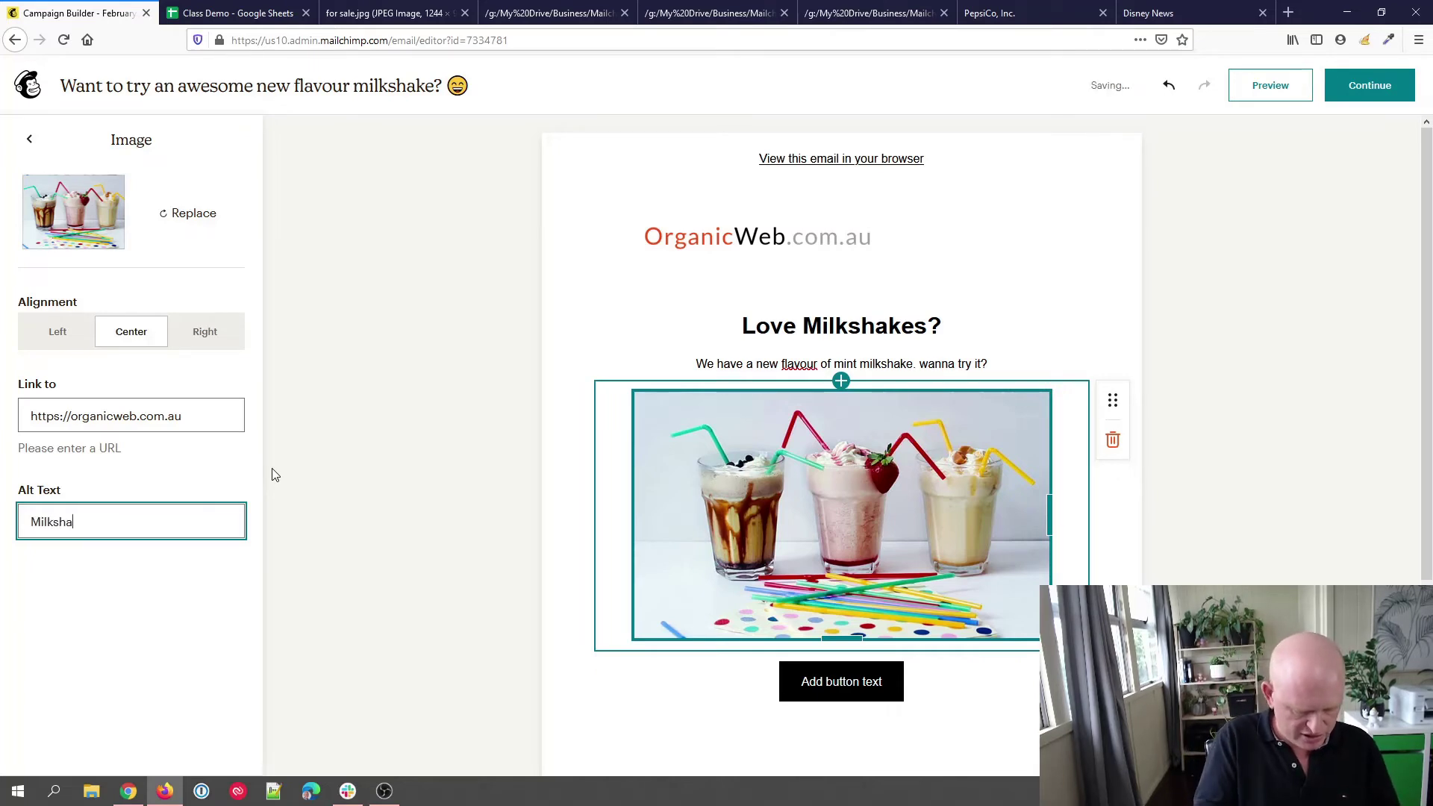
type("kes")
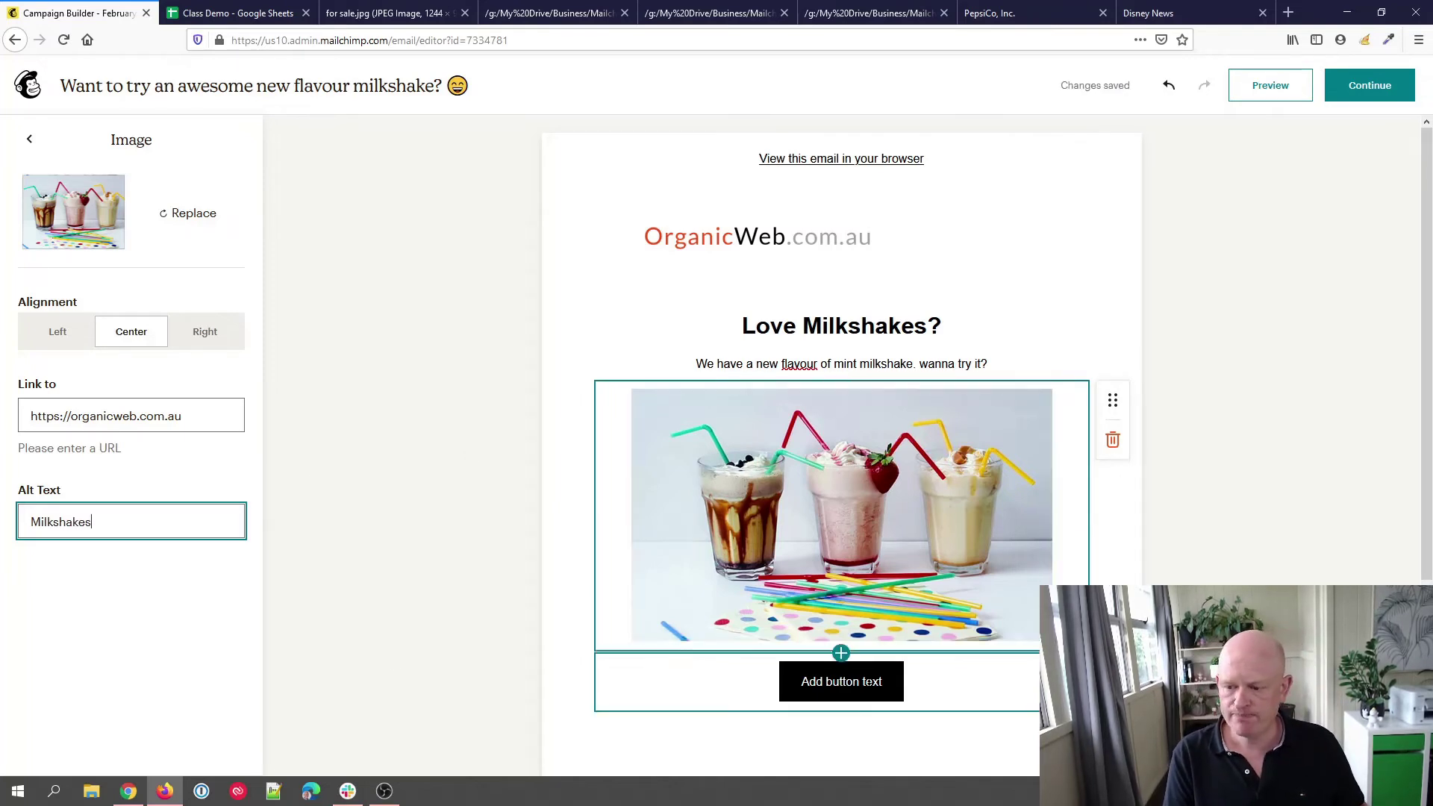
left_click(936, 689)
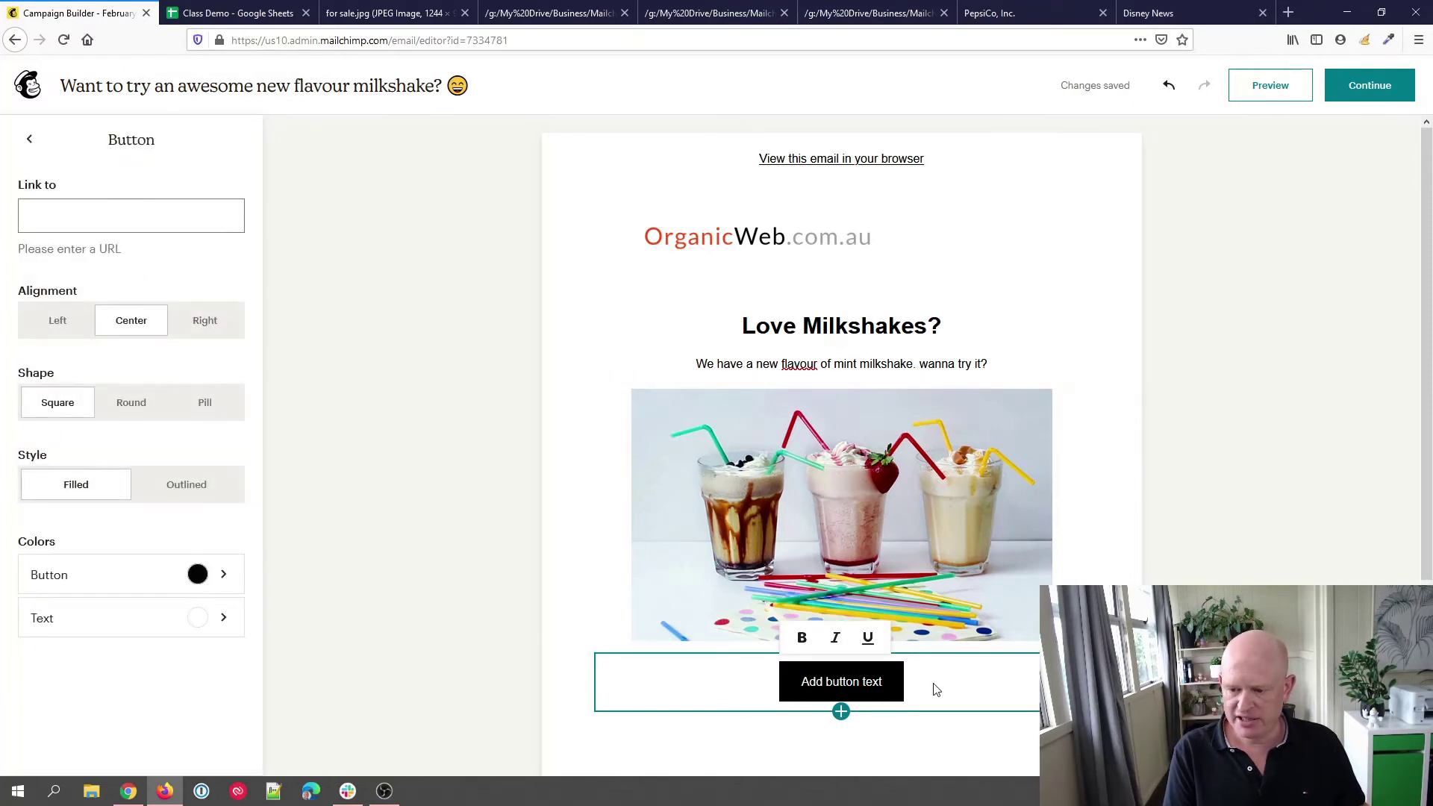
left_click(169, 228)
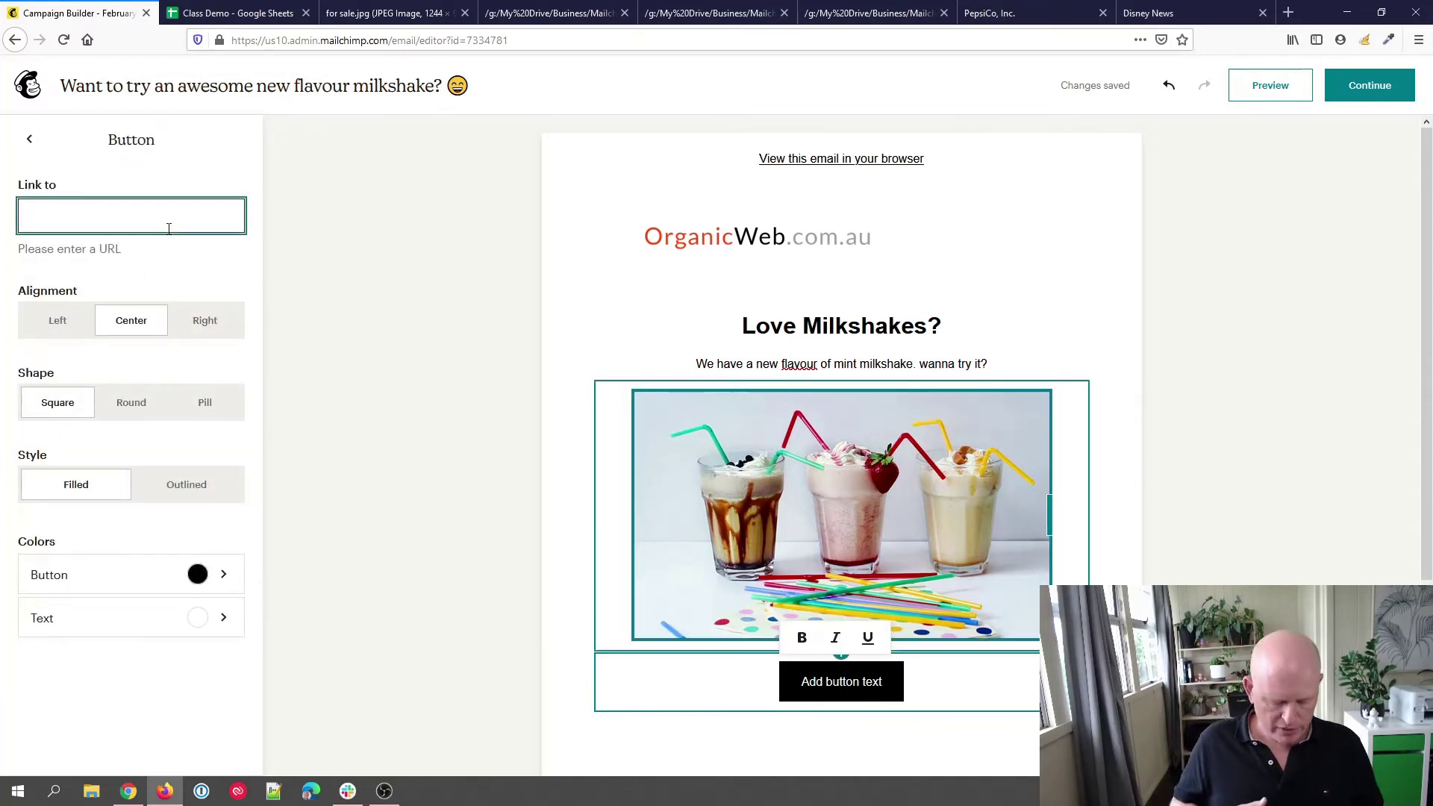
type("https:")
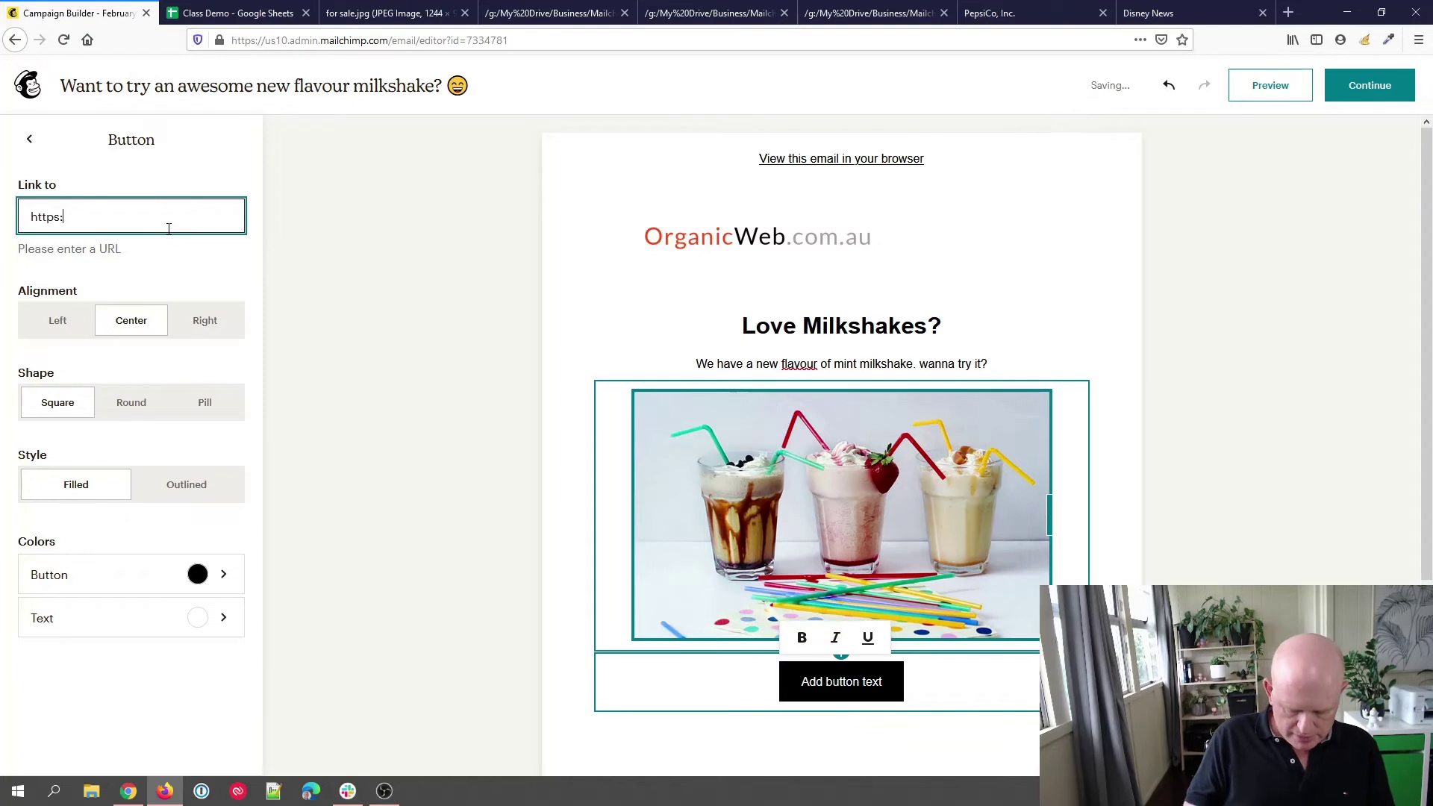
type("//organicweb/")
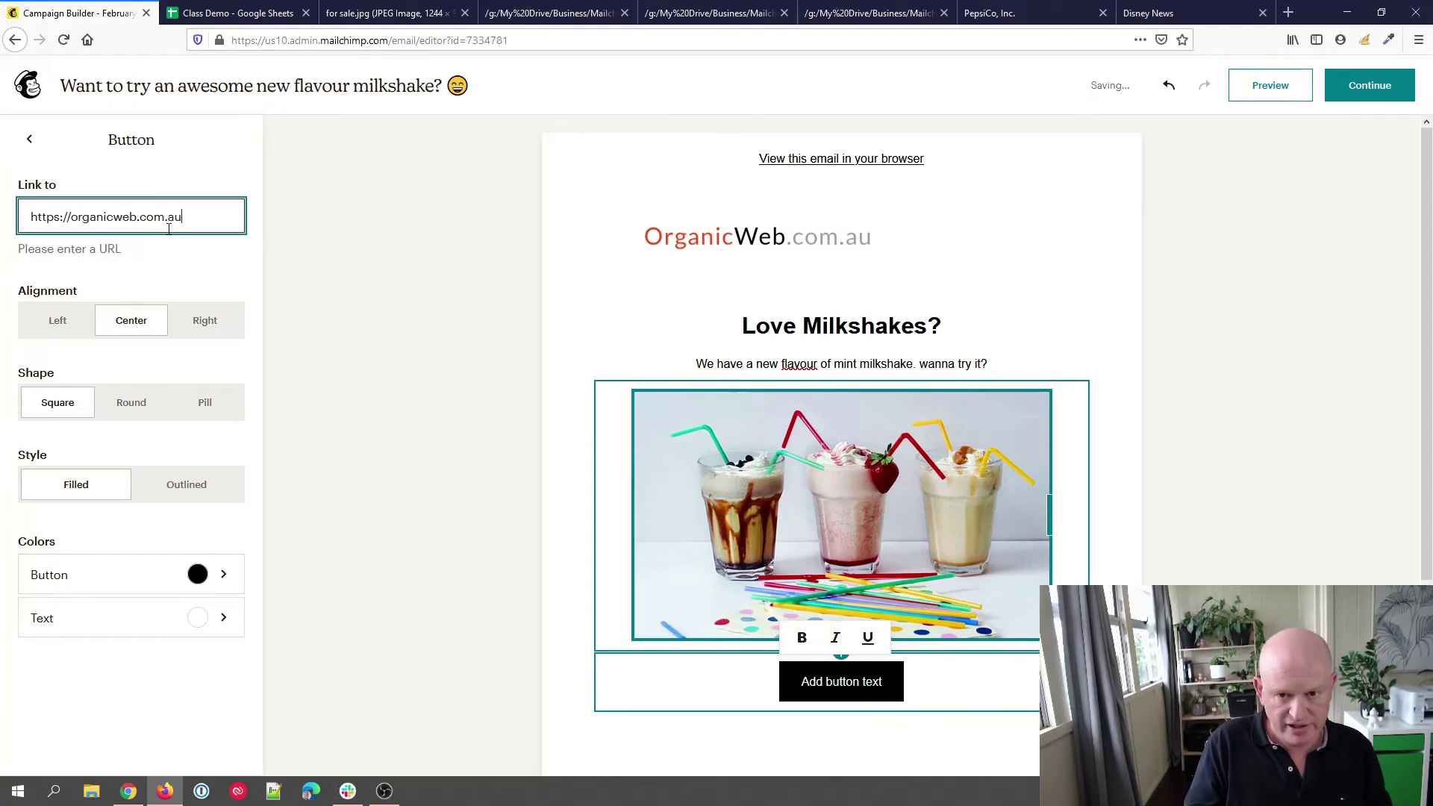
left_click(123, 646)
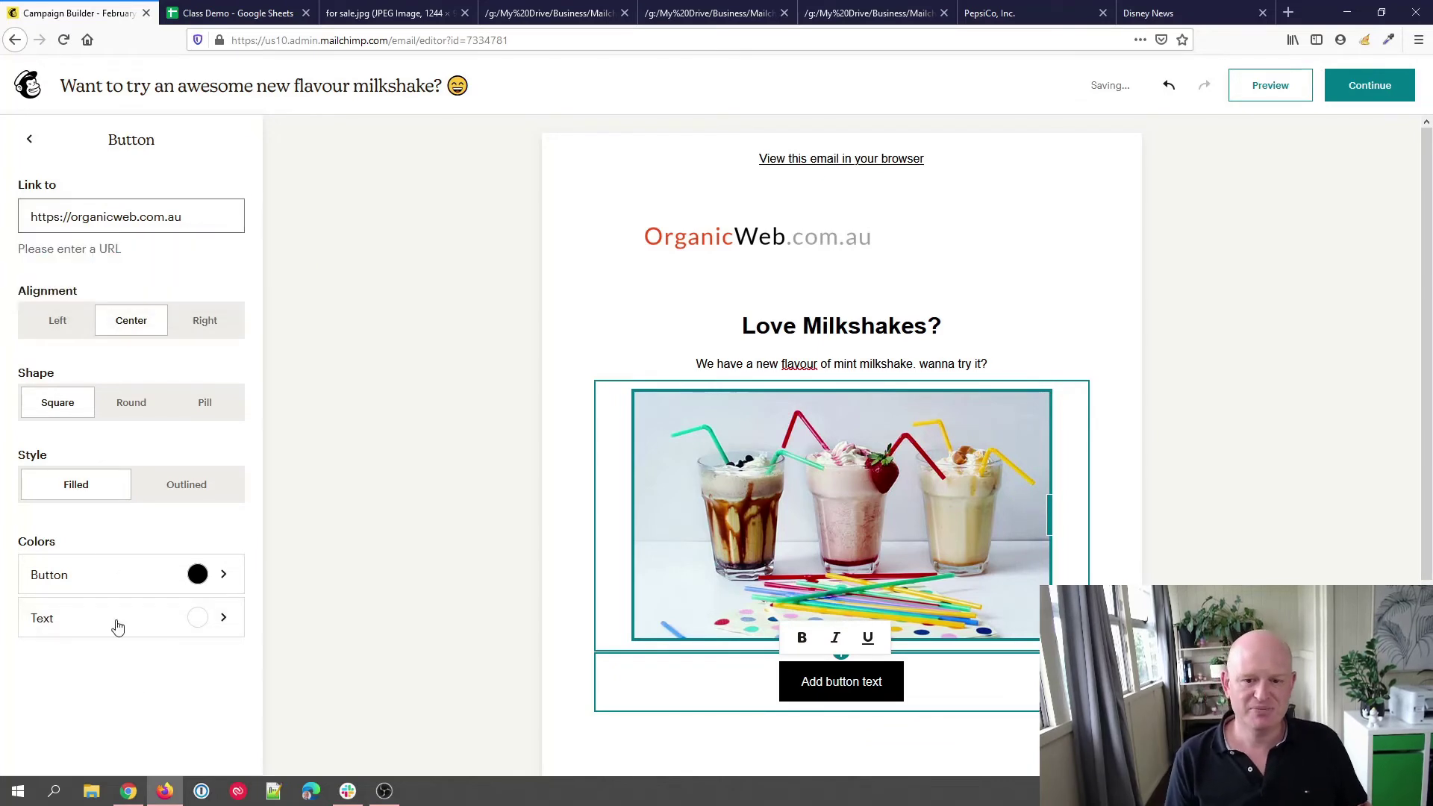
- Make the button colour blue while keeping white button text
left_click(135, 582)
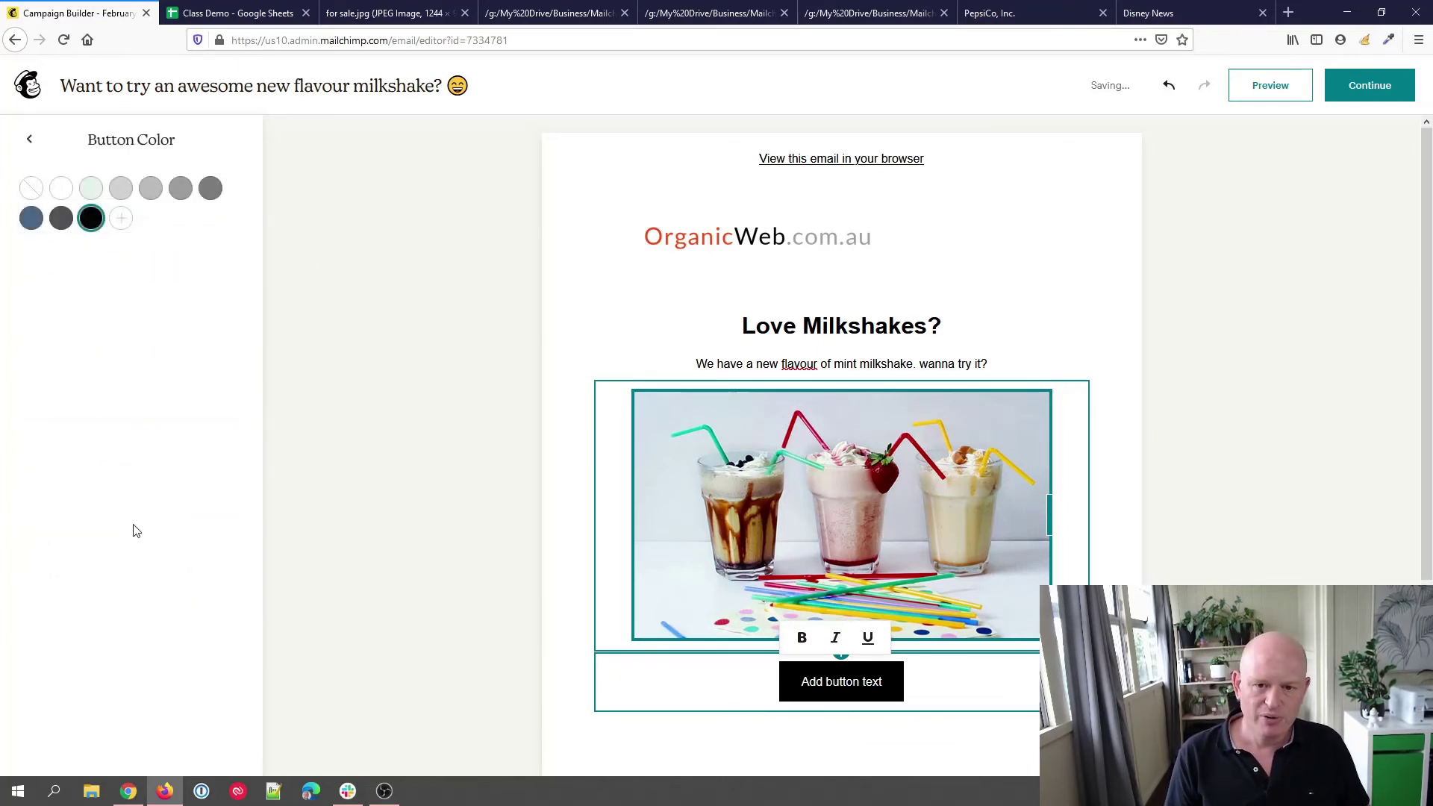
left_click(60, 218)
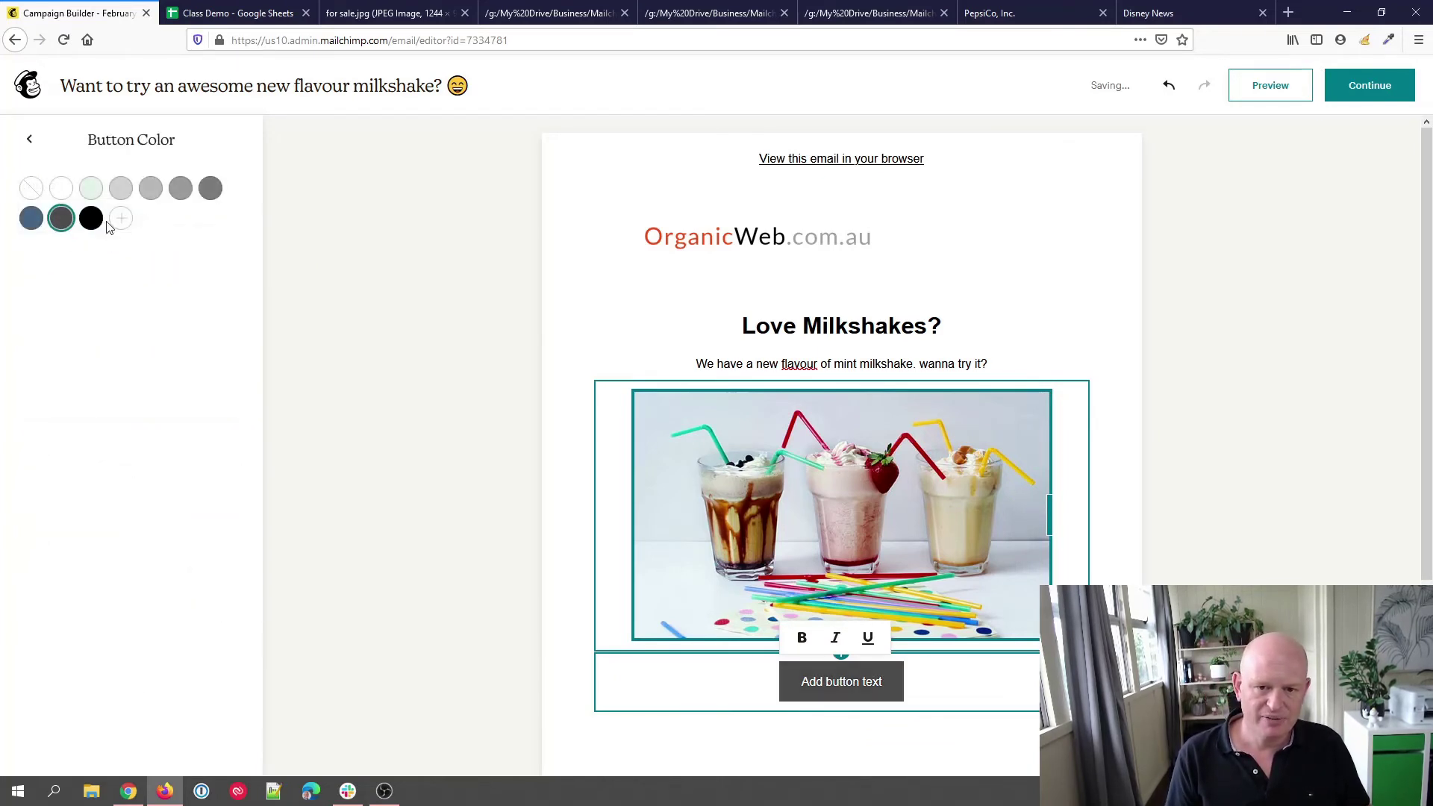
left_click(33, 220)
left_click(29, 140)
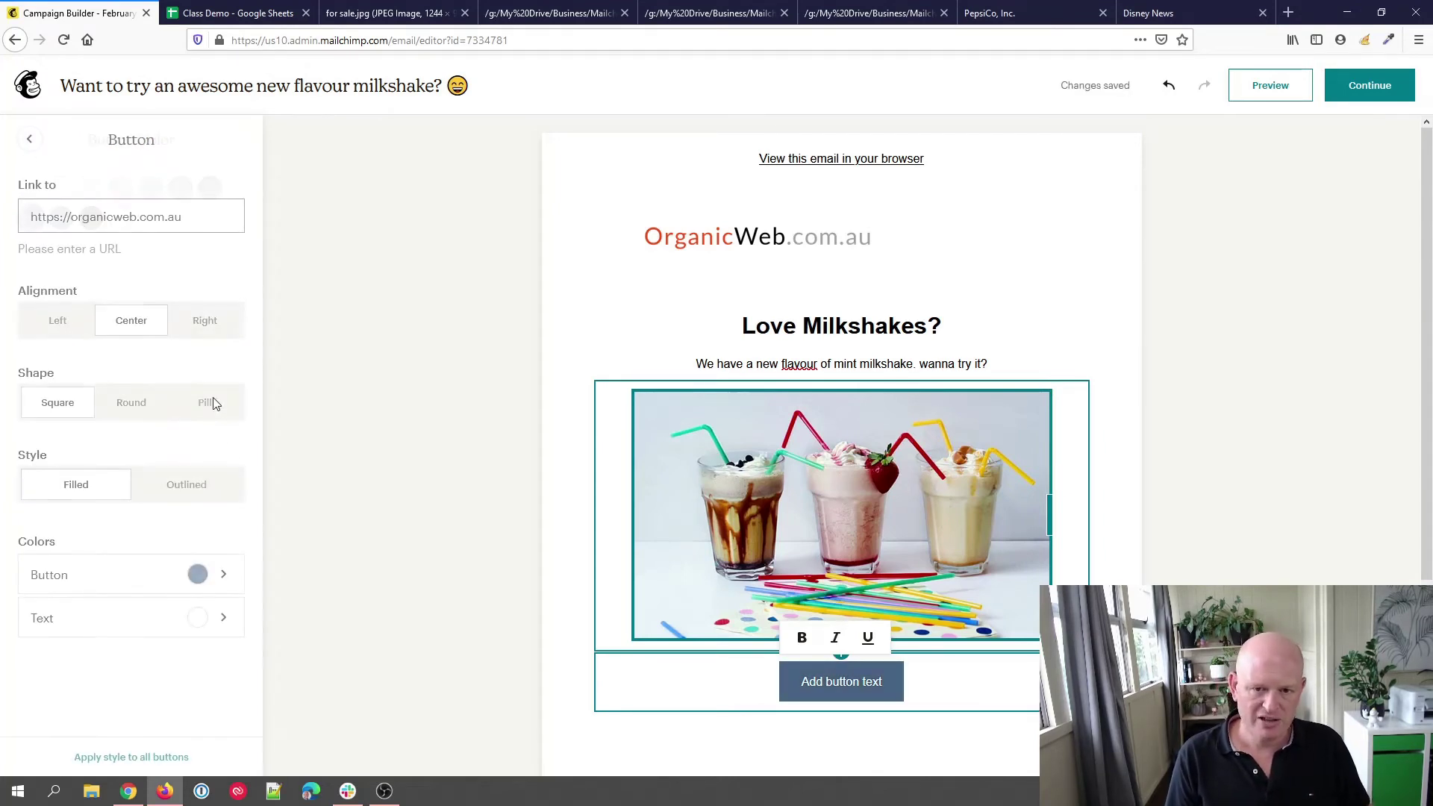
left_click(160, 625)
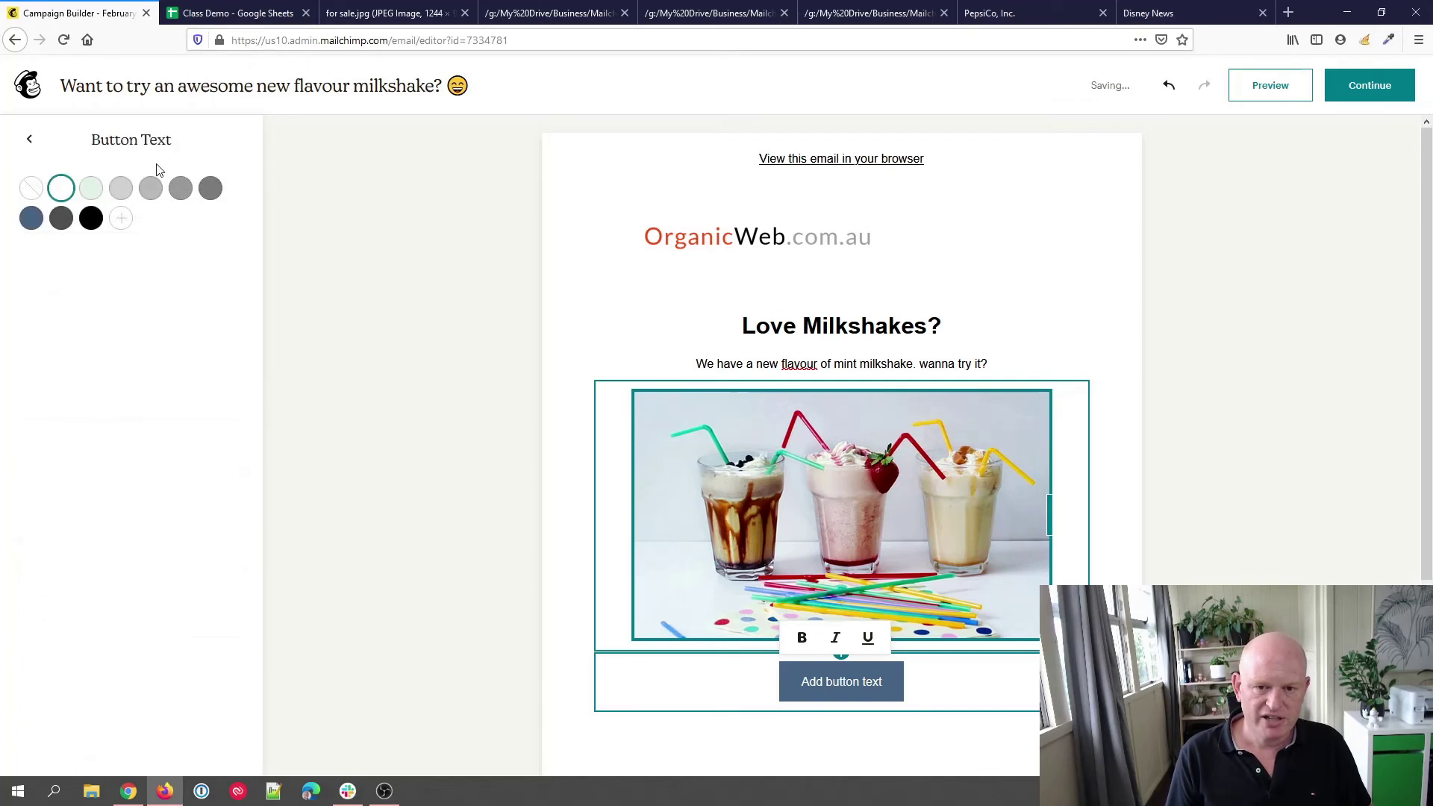
left_click(30, 140)
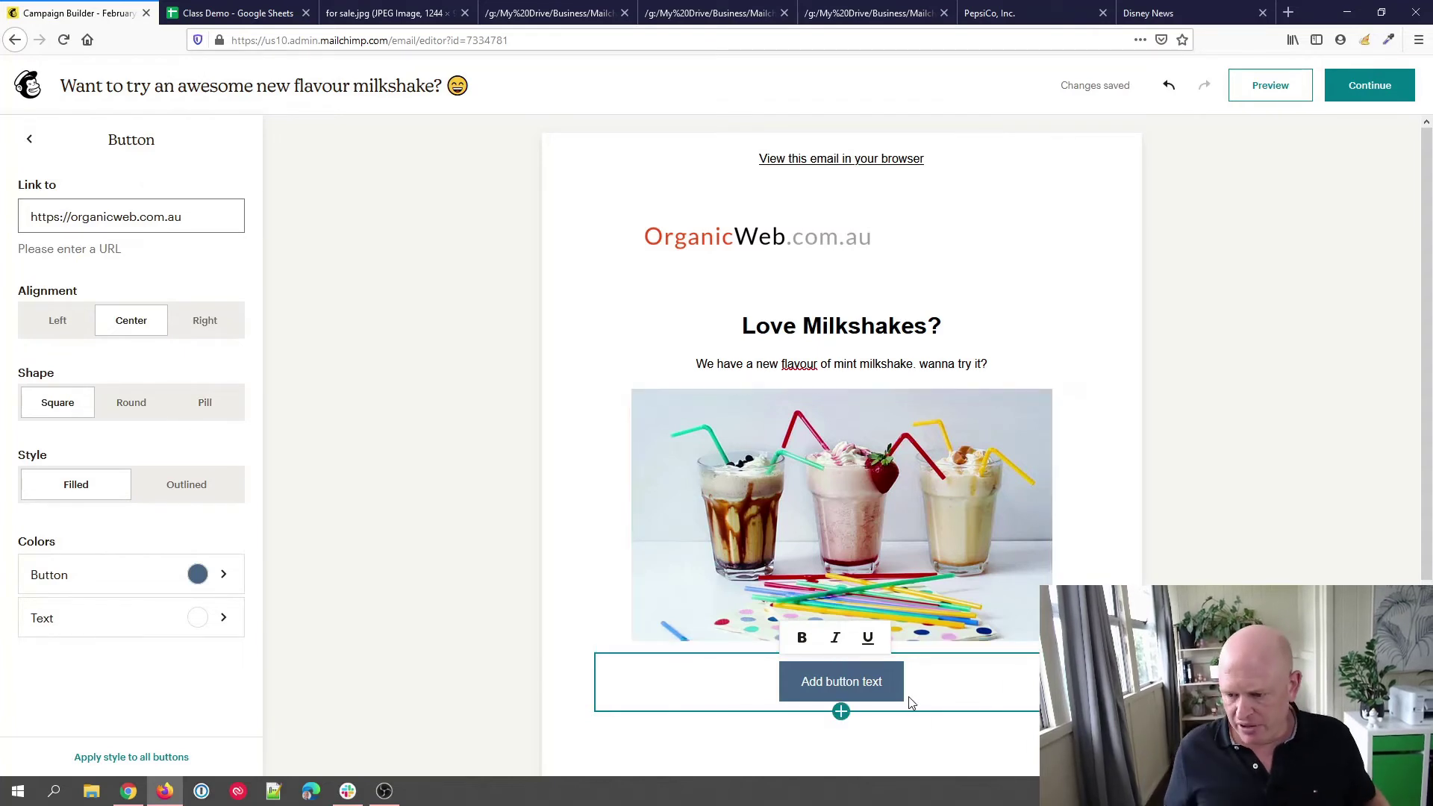
- Relabel the button 'Try now' and give it the Round shape
key("BackSpace")
key("BackSpace")
key("BackSpace")
key("BackSpace")
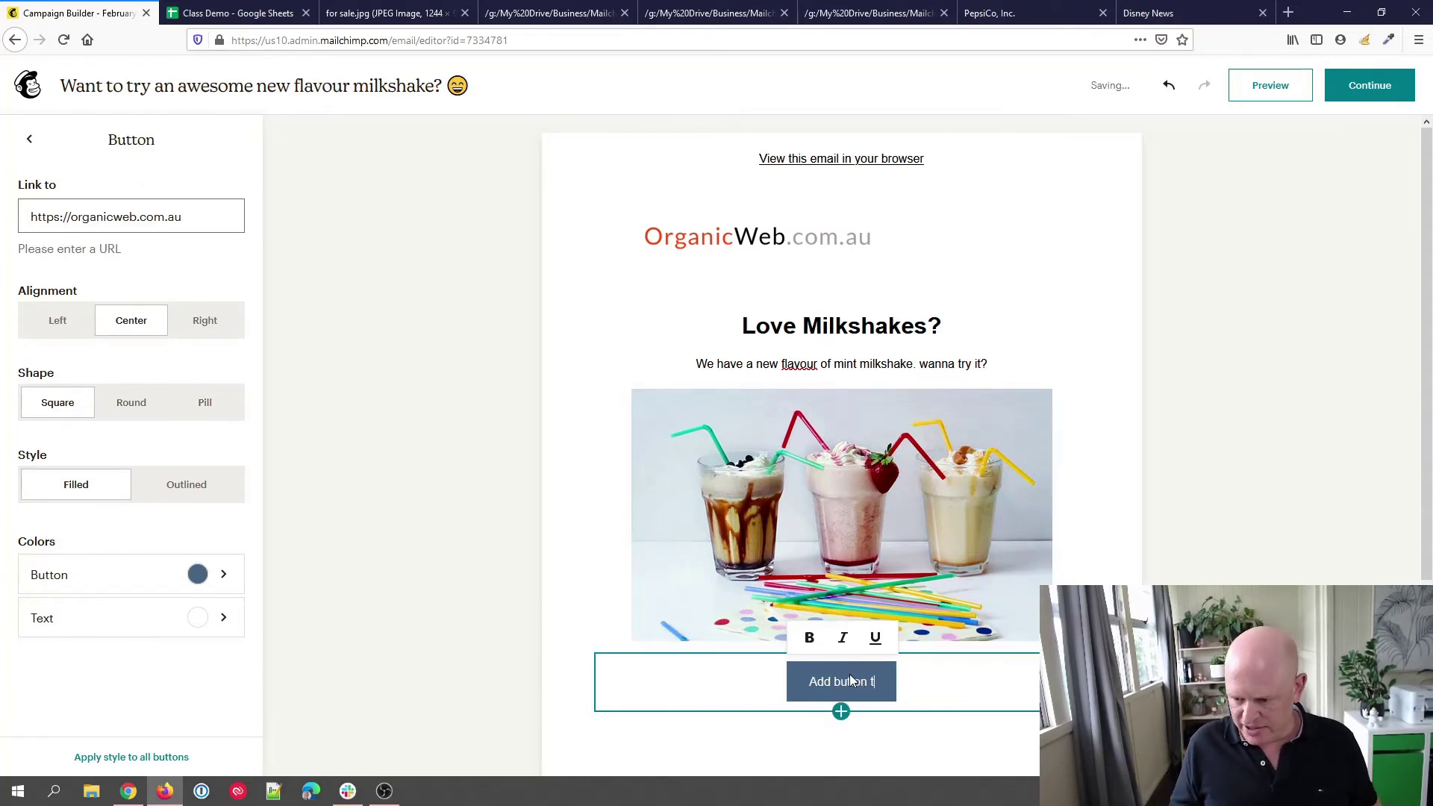
key("BackSpace")
key("BackSpace")
key("BackSpace")
key("BackSpace")
key("BackSpace")
key("BackSpace")
key("BackSpace")
key("BackSpace")
key("BackSpace")
key("BackSpace")
key("BackSpace")
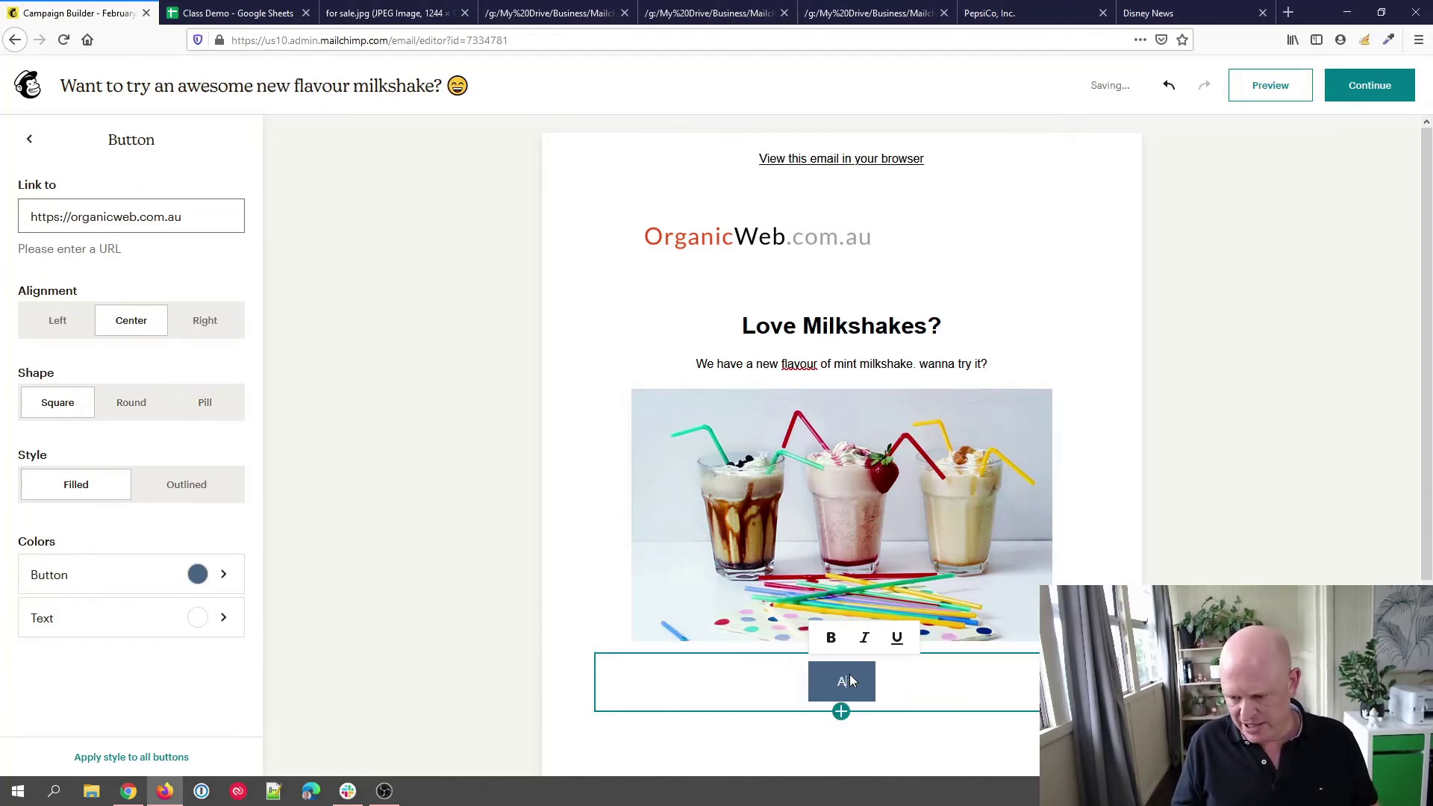
type("Try now")
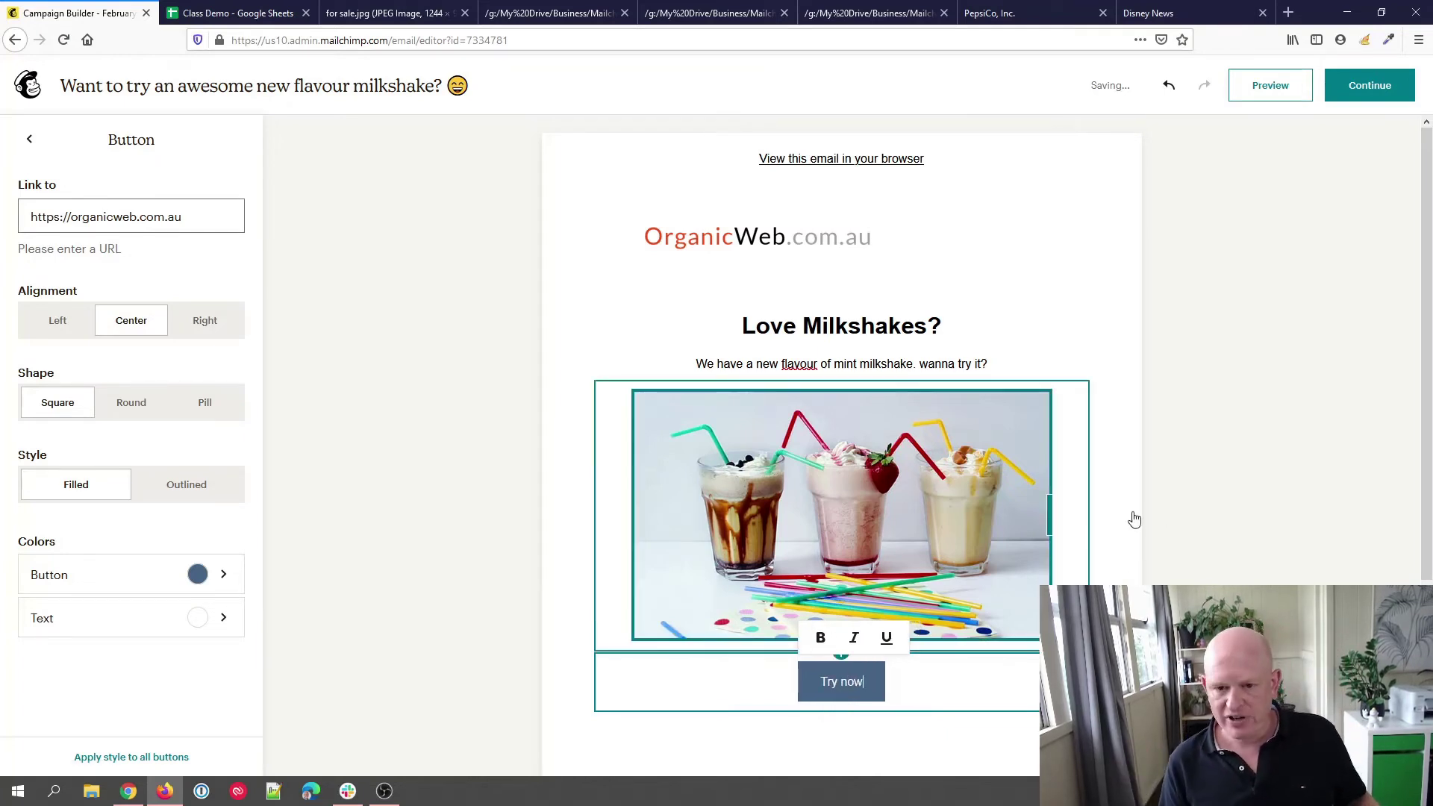
left_click(140, 409)
left_click(396, 499)
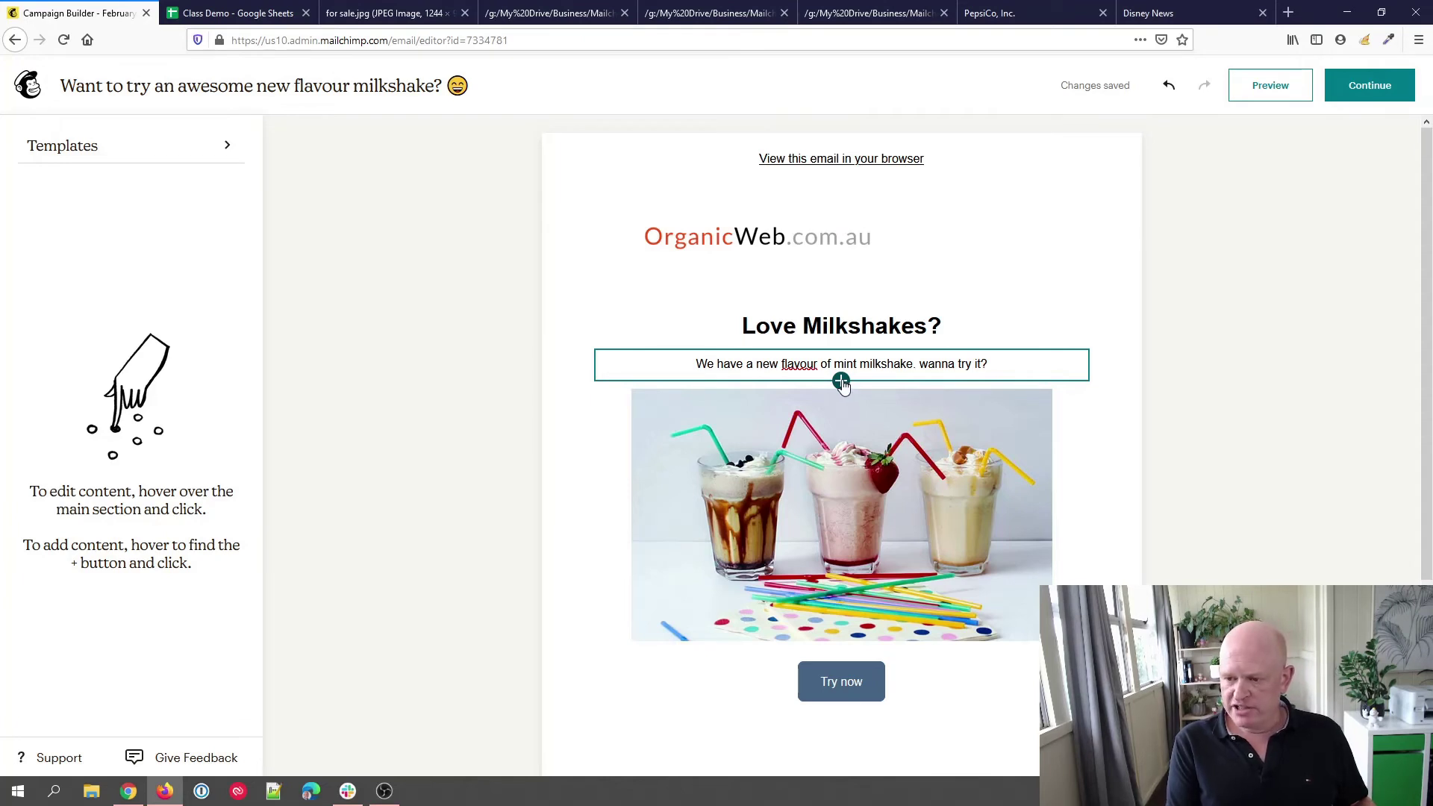
left_click(841, 383)
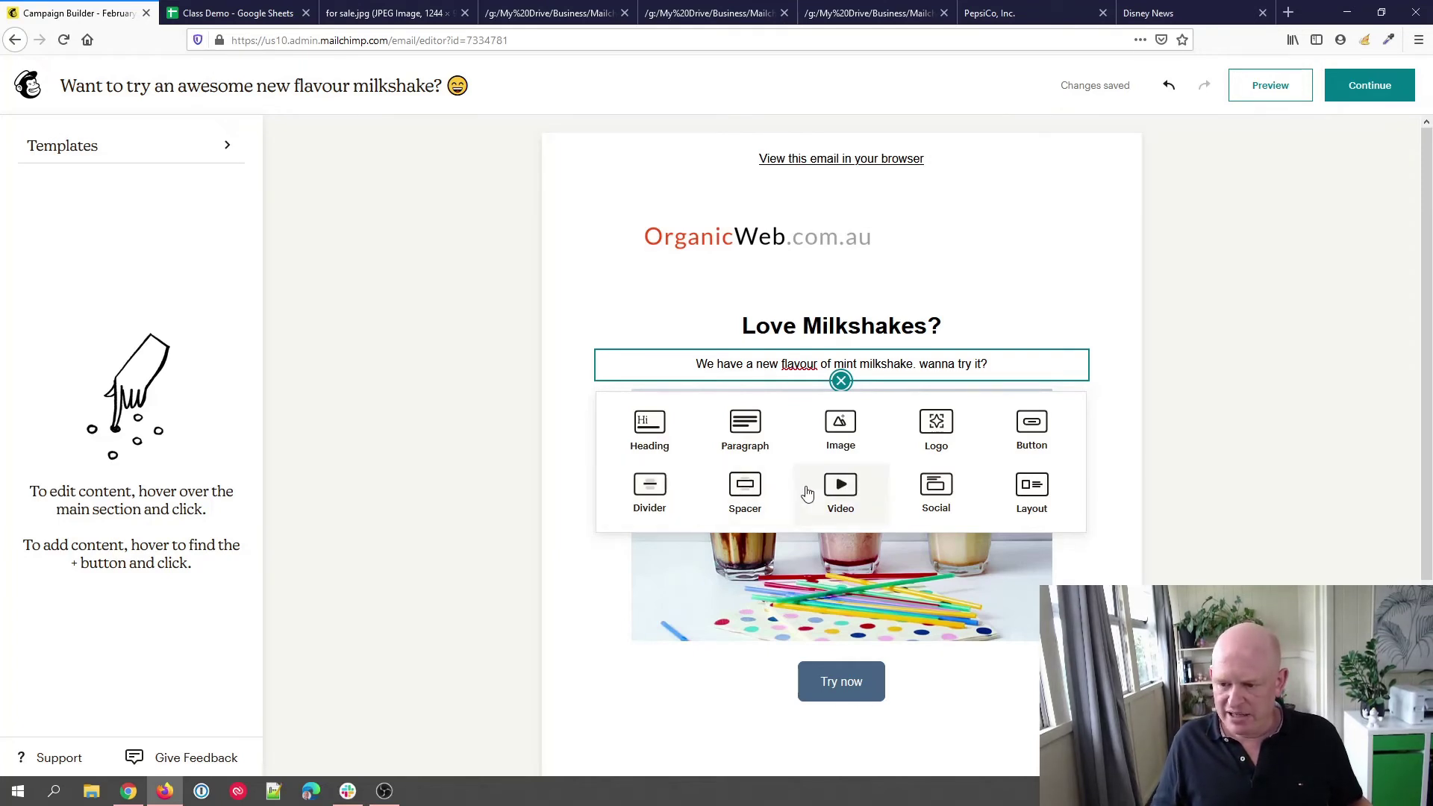
left_click(841, 488)
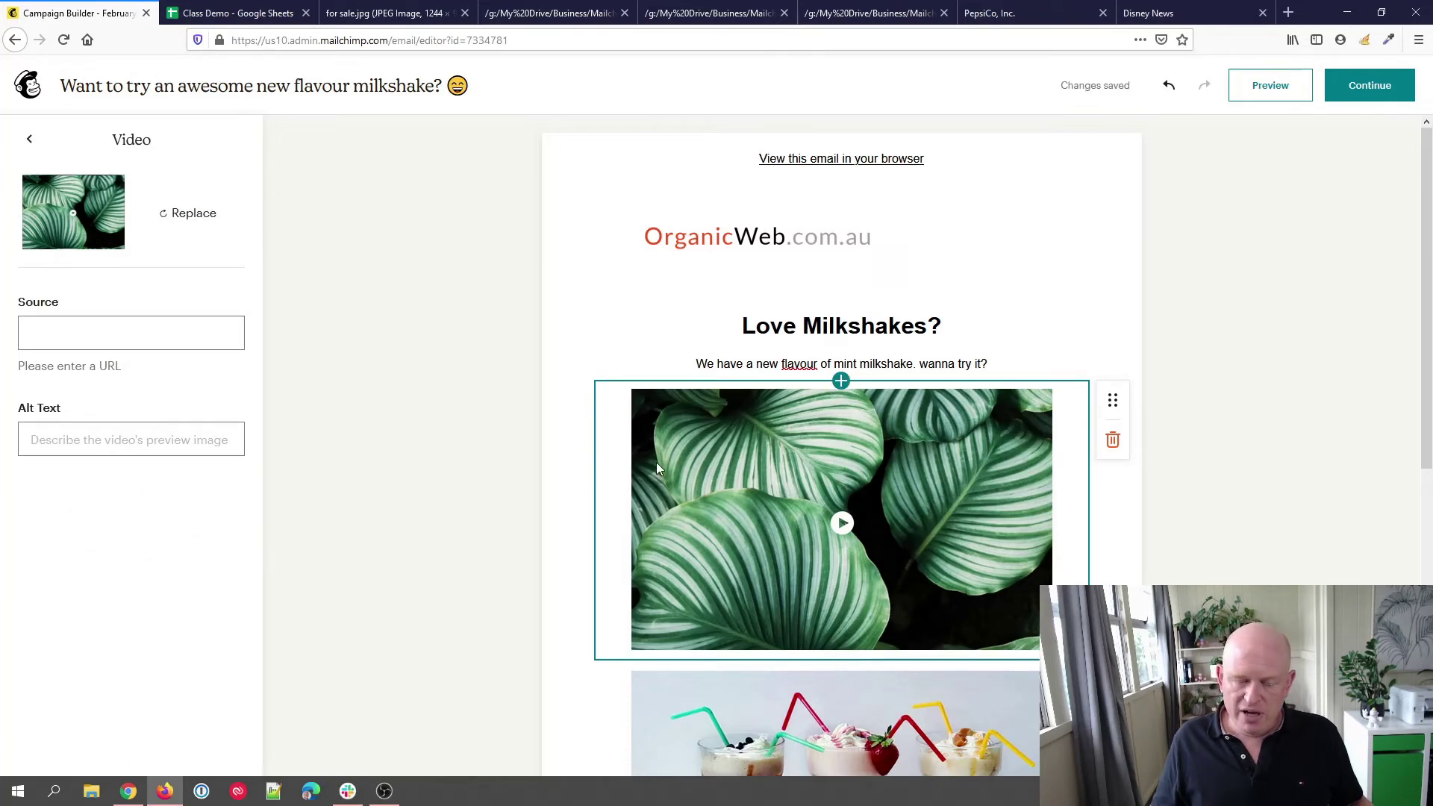
left_click(172, 330)
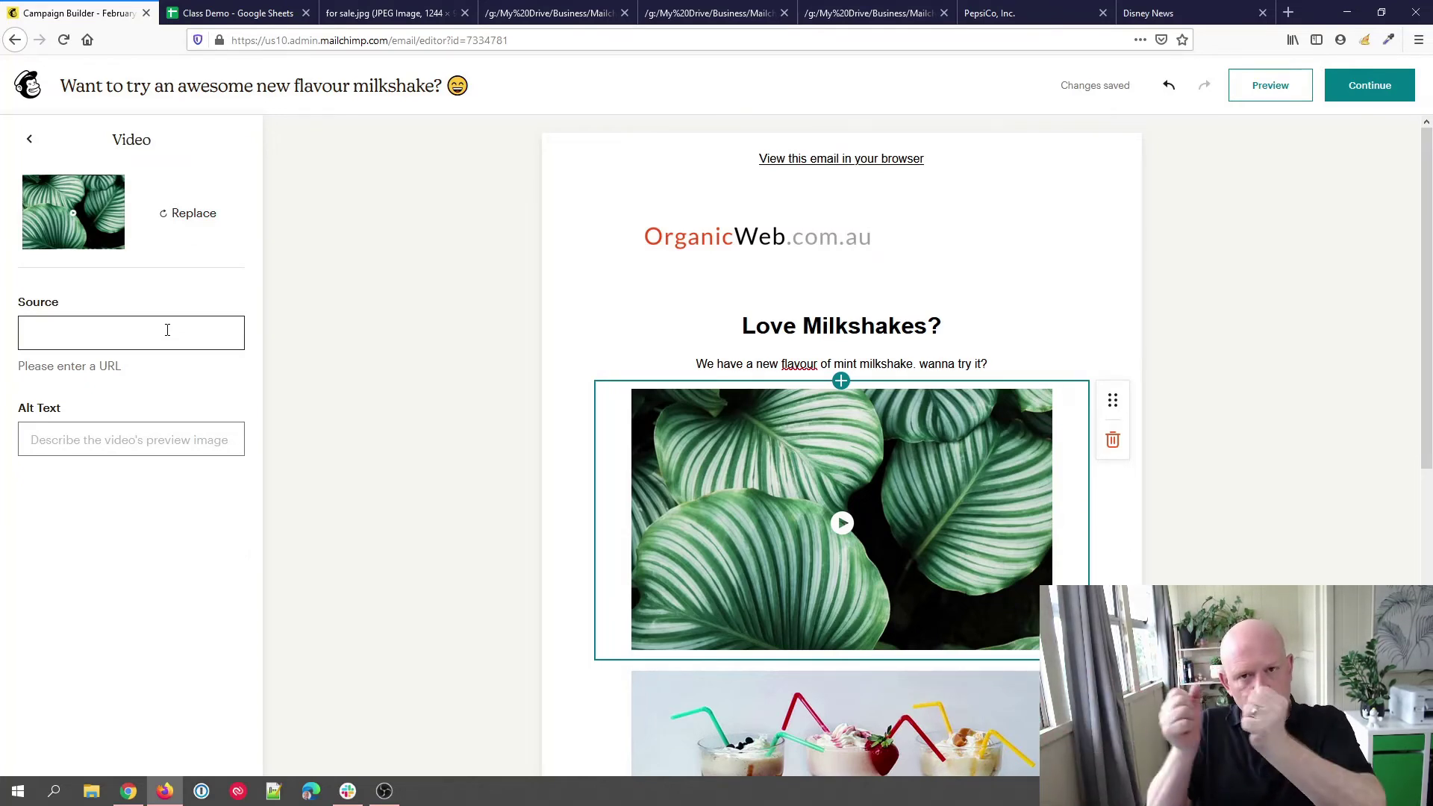
left_click(167, 329)
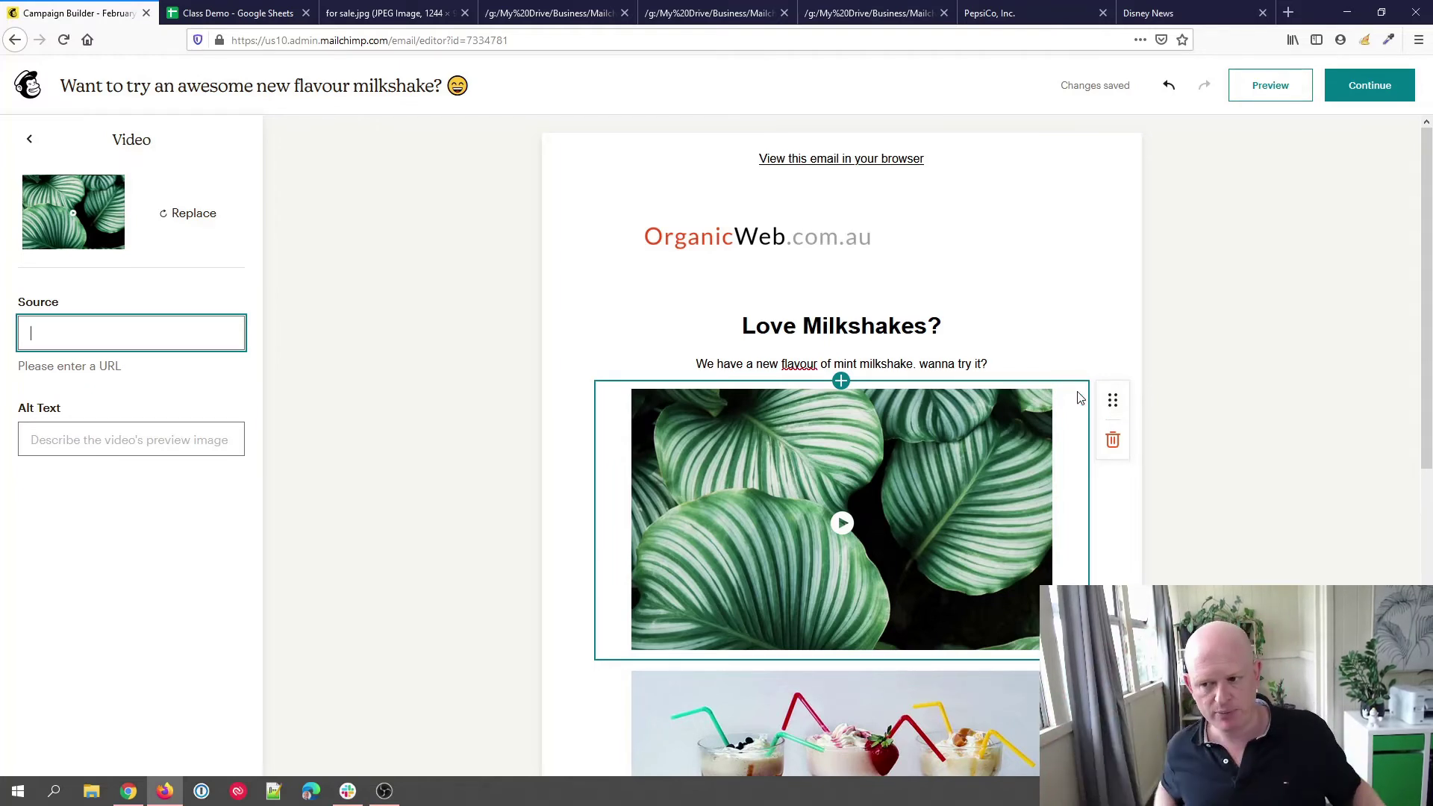
left_click(1113, 440)
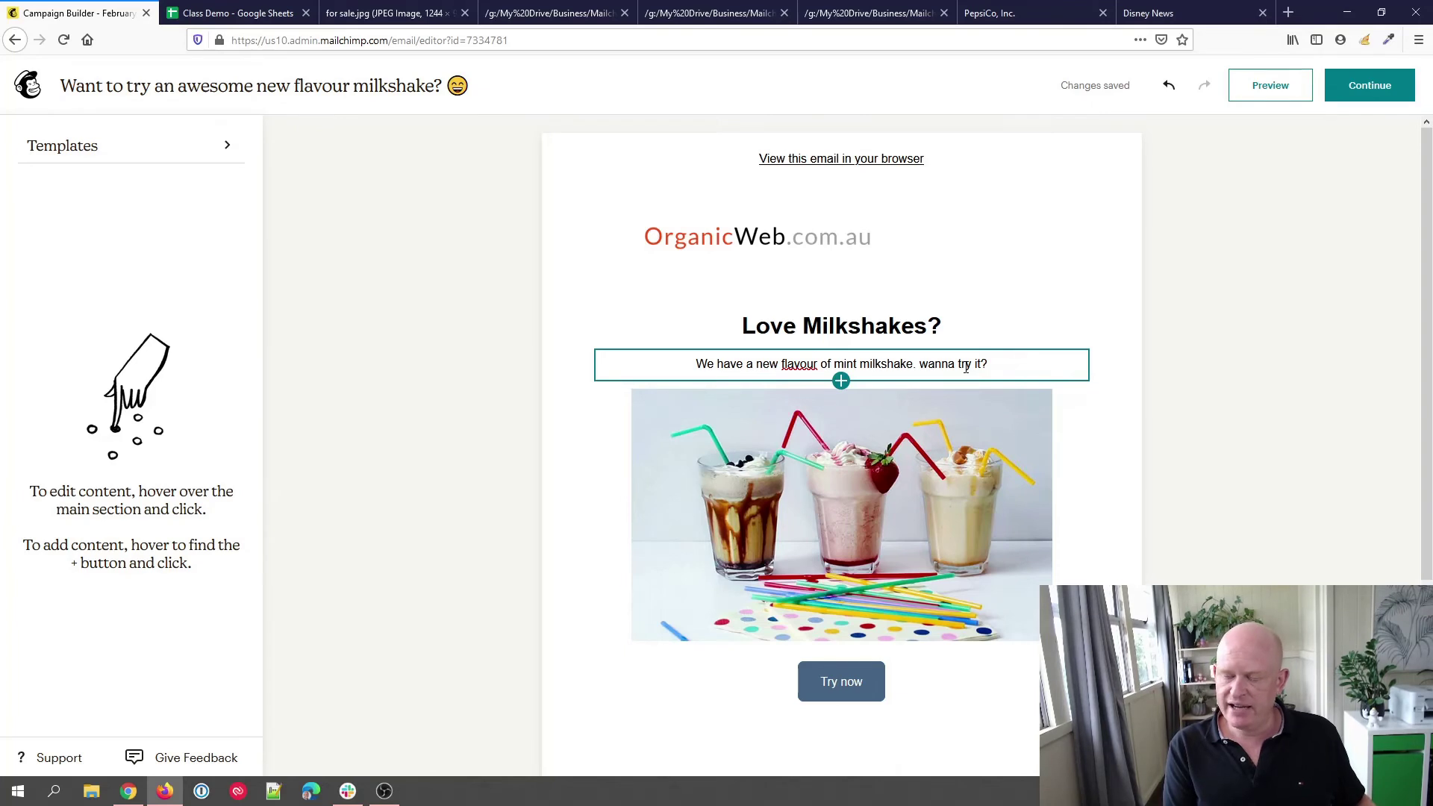
- Add a line 'Hi' above the paragraph followed by the First Name merge tag
left_click(966, 366)
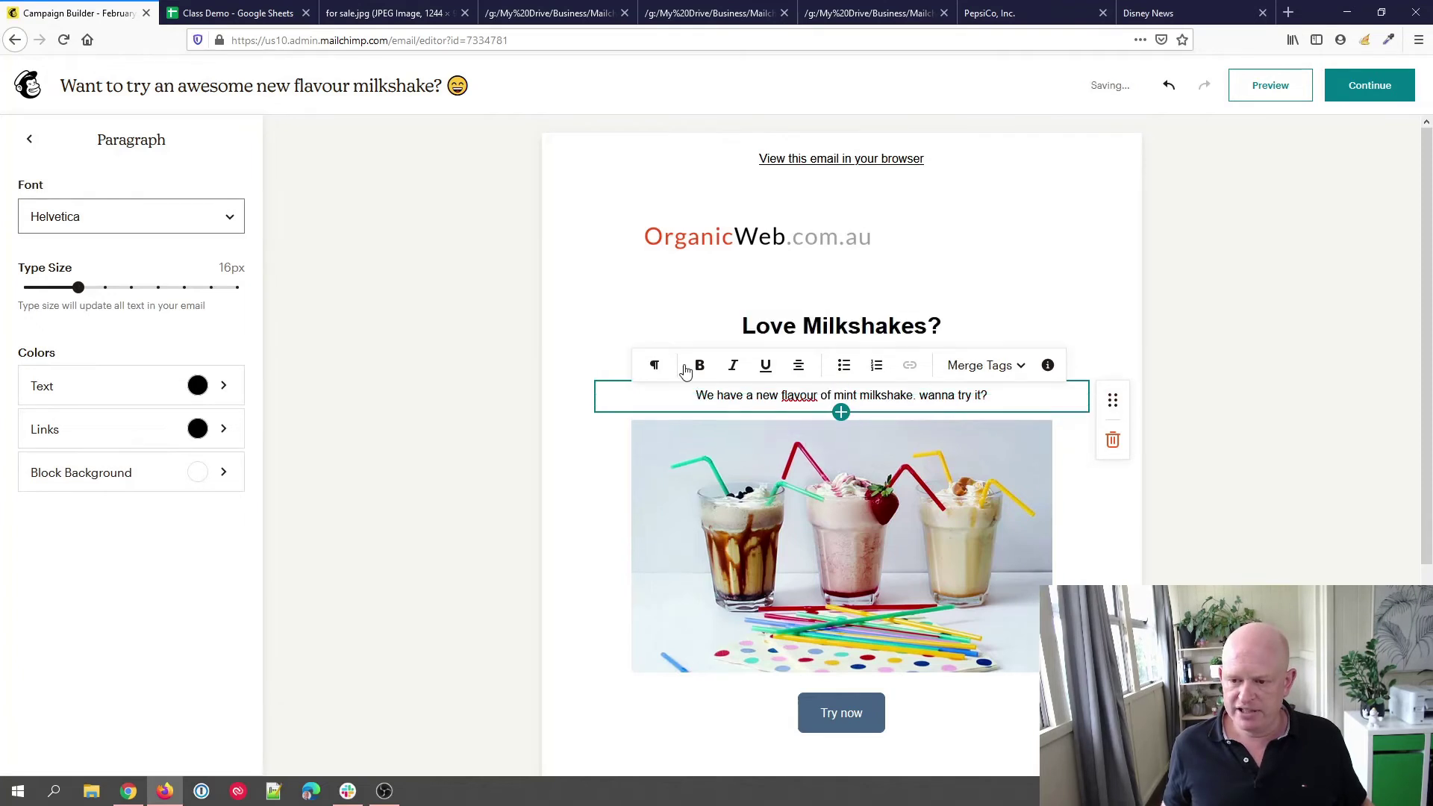
key("ctrl+z")
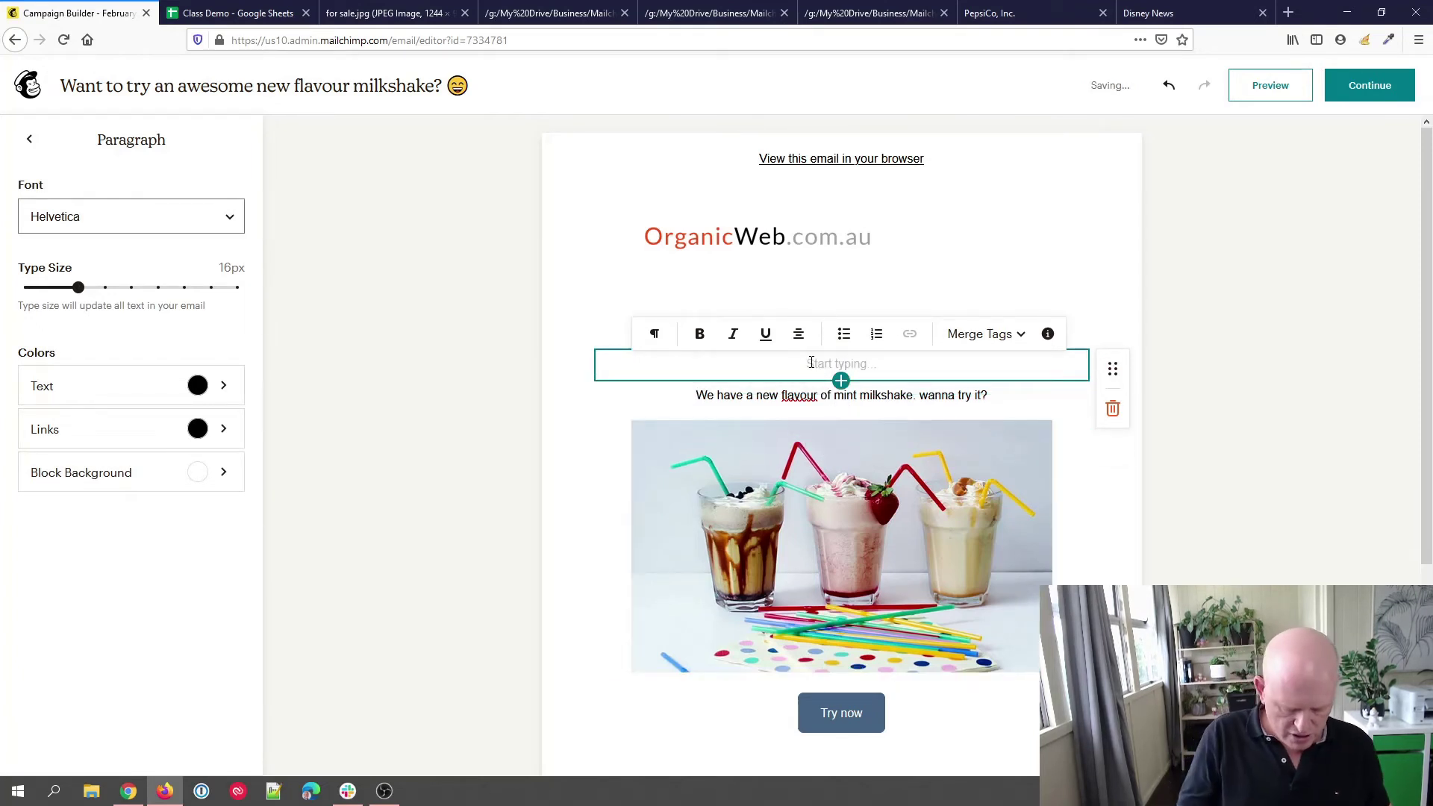
type("Hi")
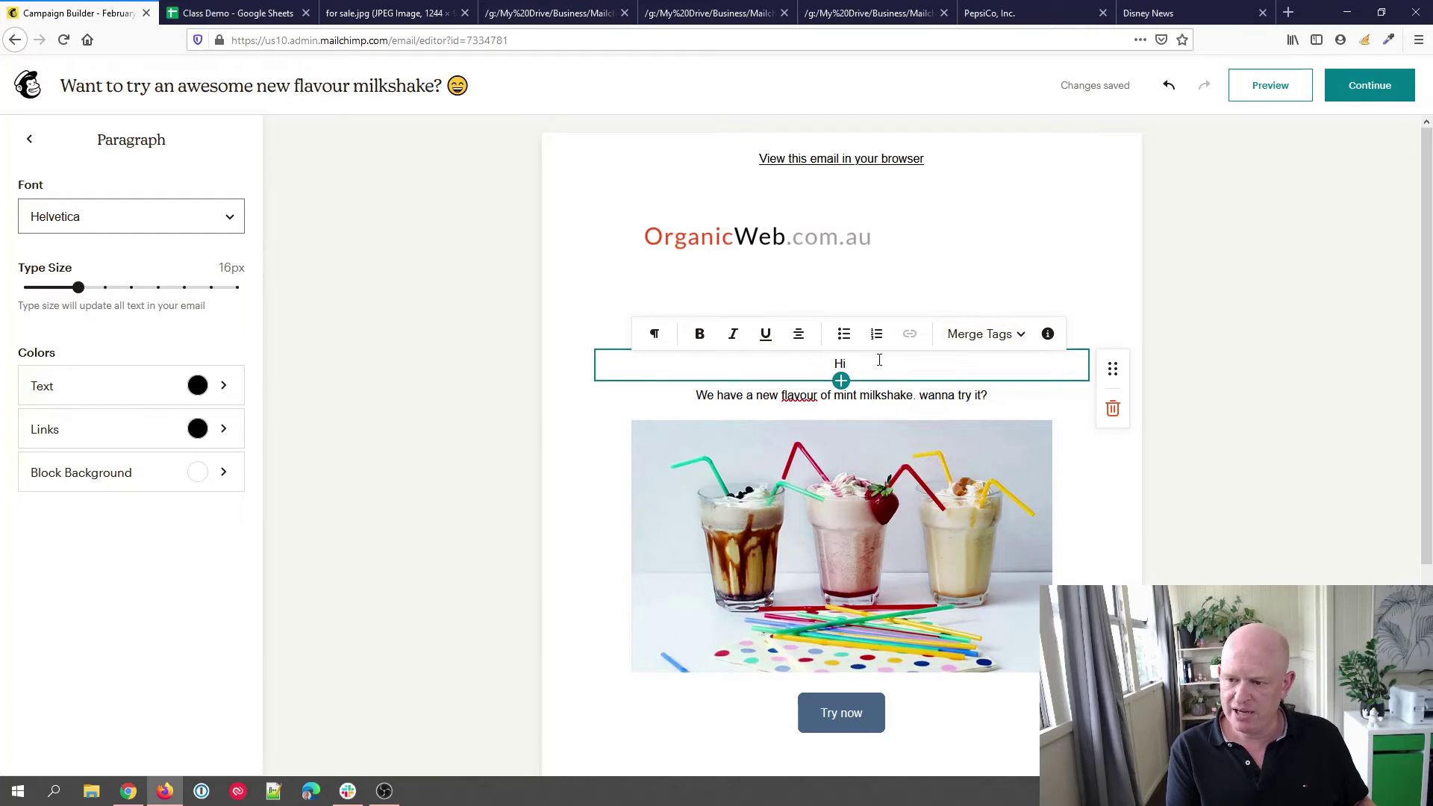
left_click(986, 337)
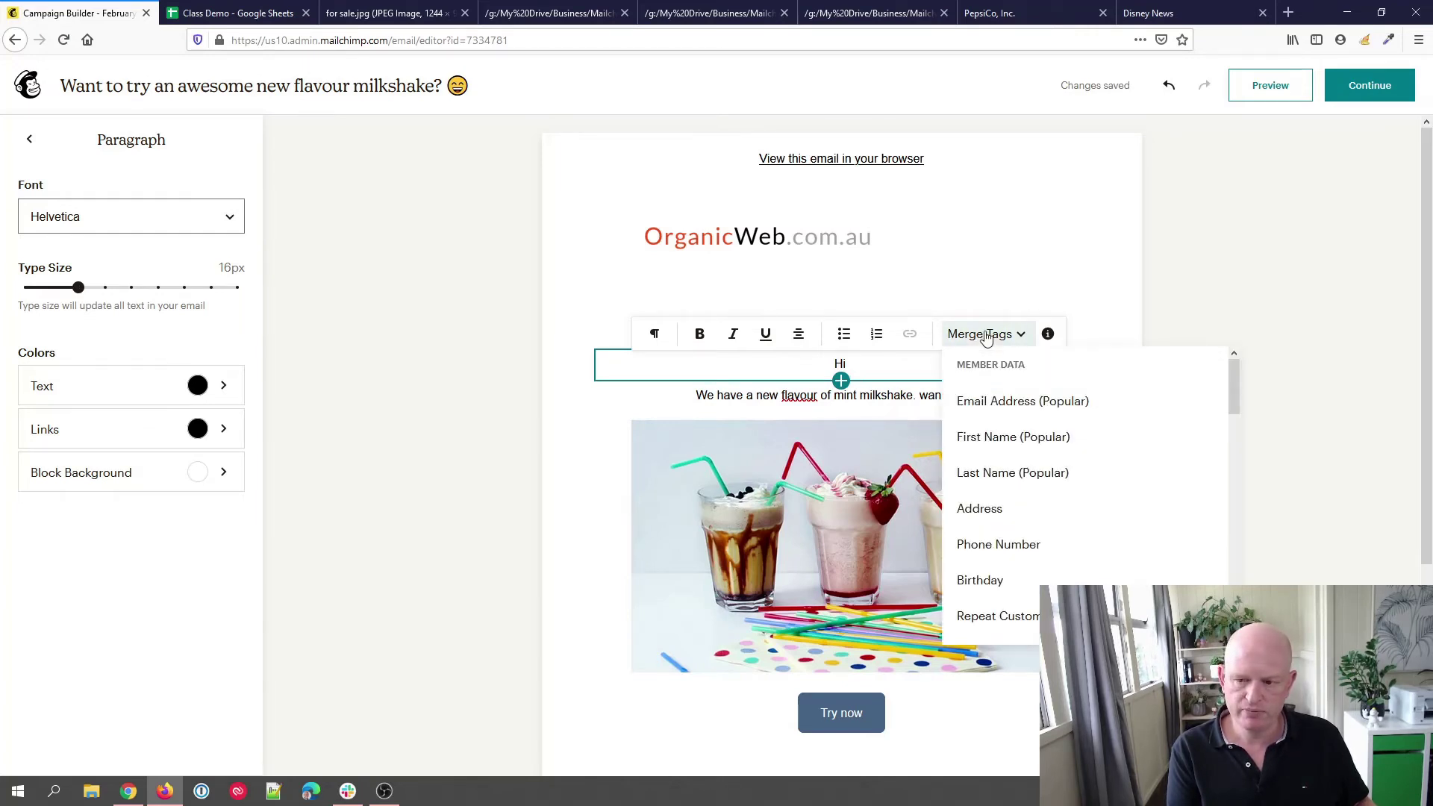
left_click(995, 448)
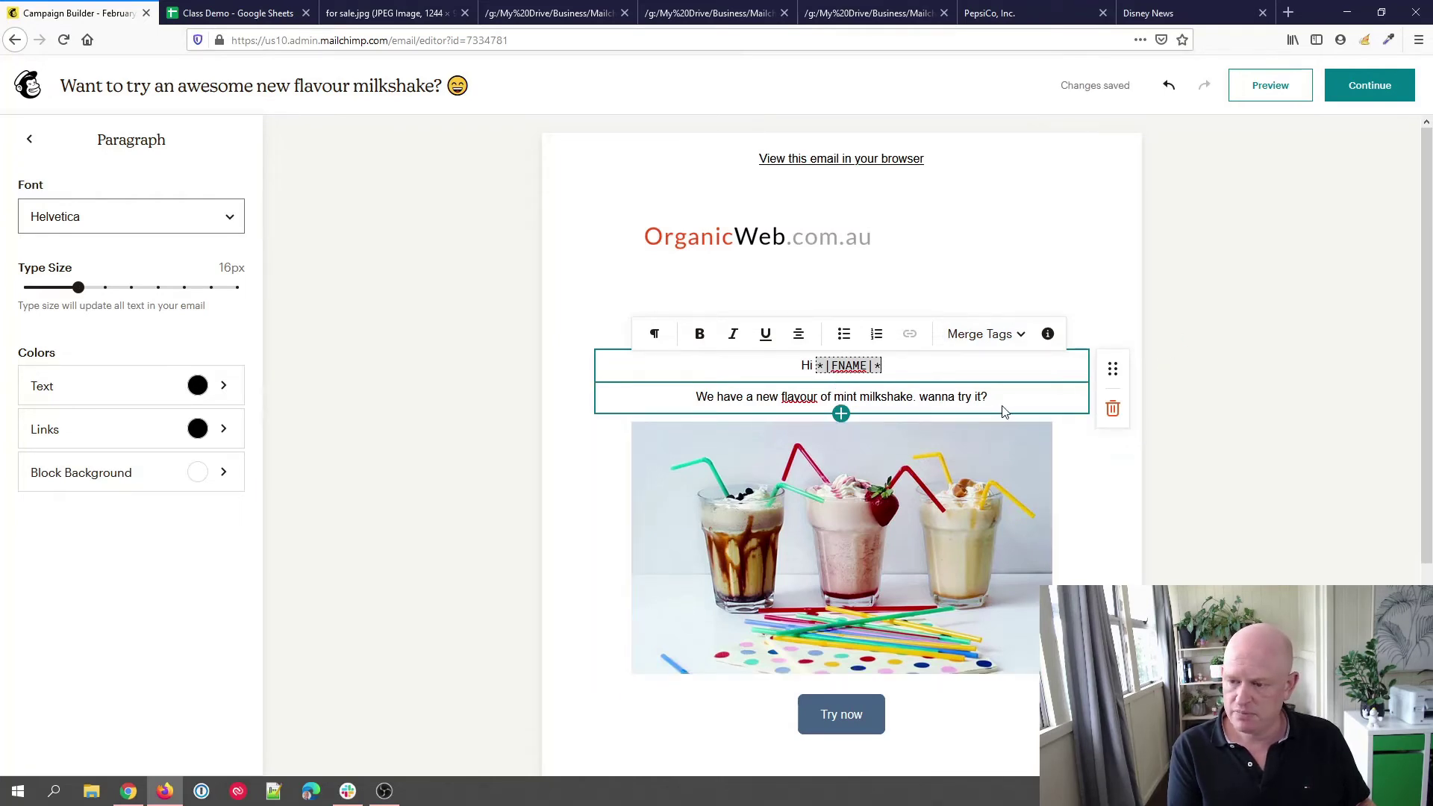
- Undo and restore the 'Hi *|FNAME|*' line, then reselect it to verify
key("ctrl+z")
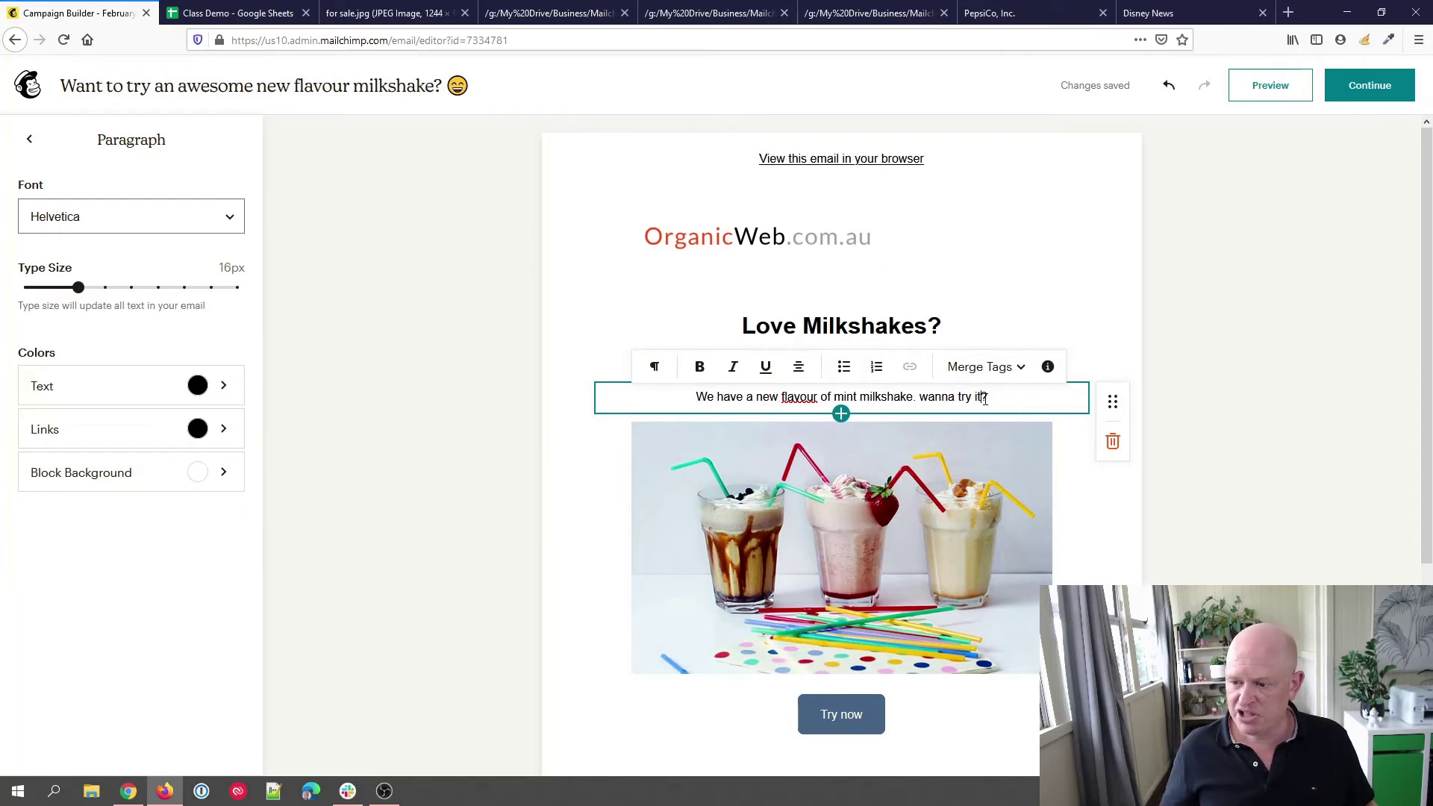
key("ctrl+shift+z")
left_click(989, 399)
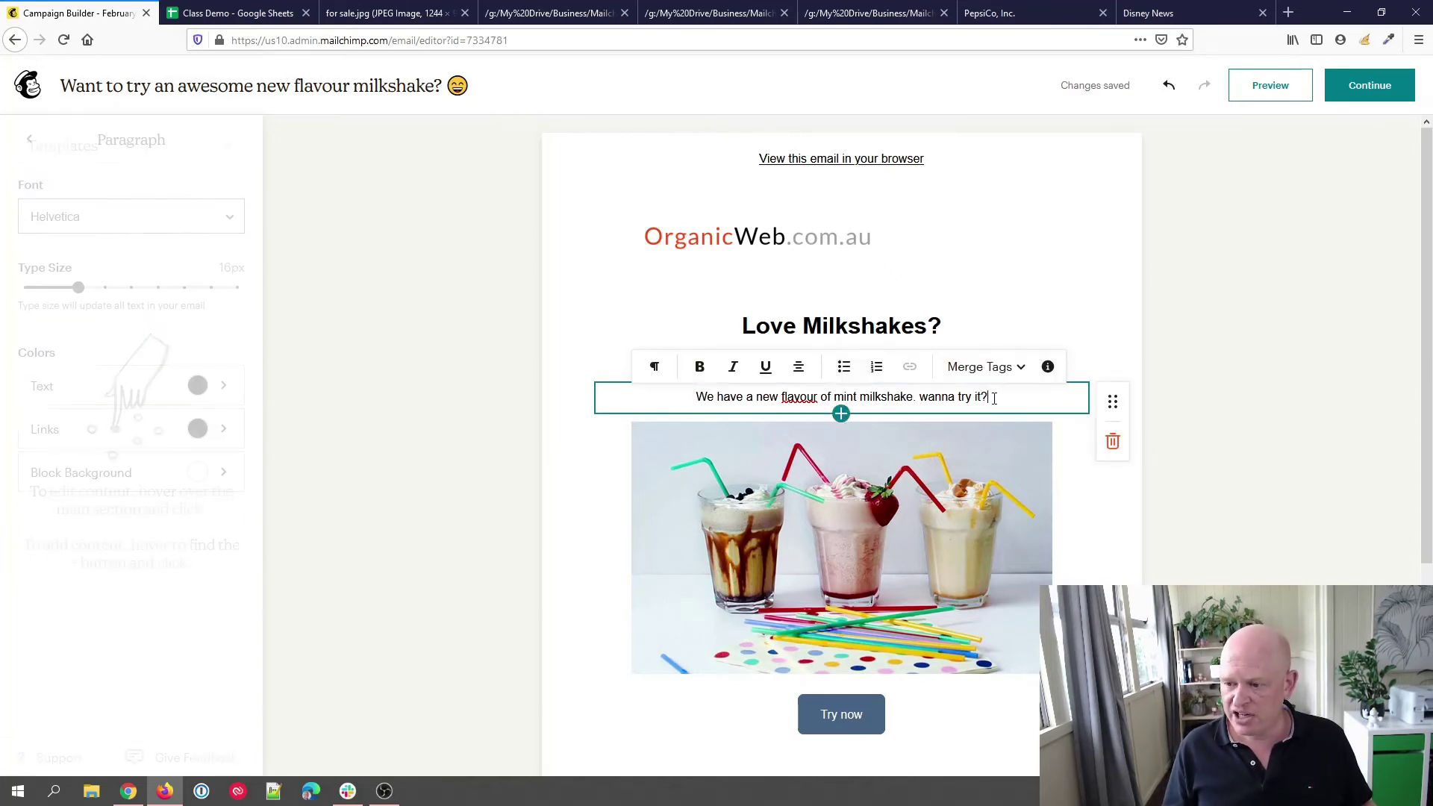
left_click(998, 370)
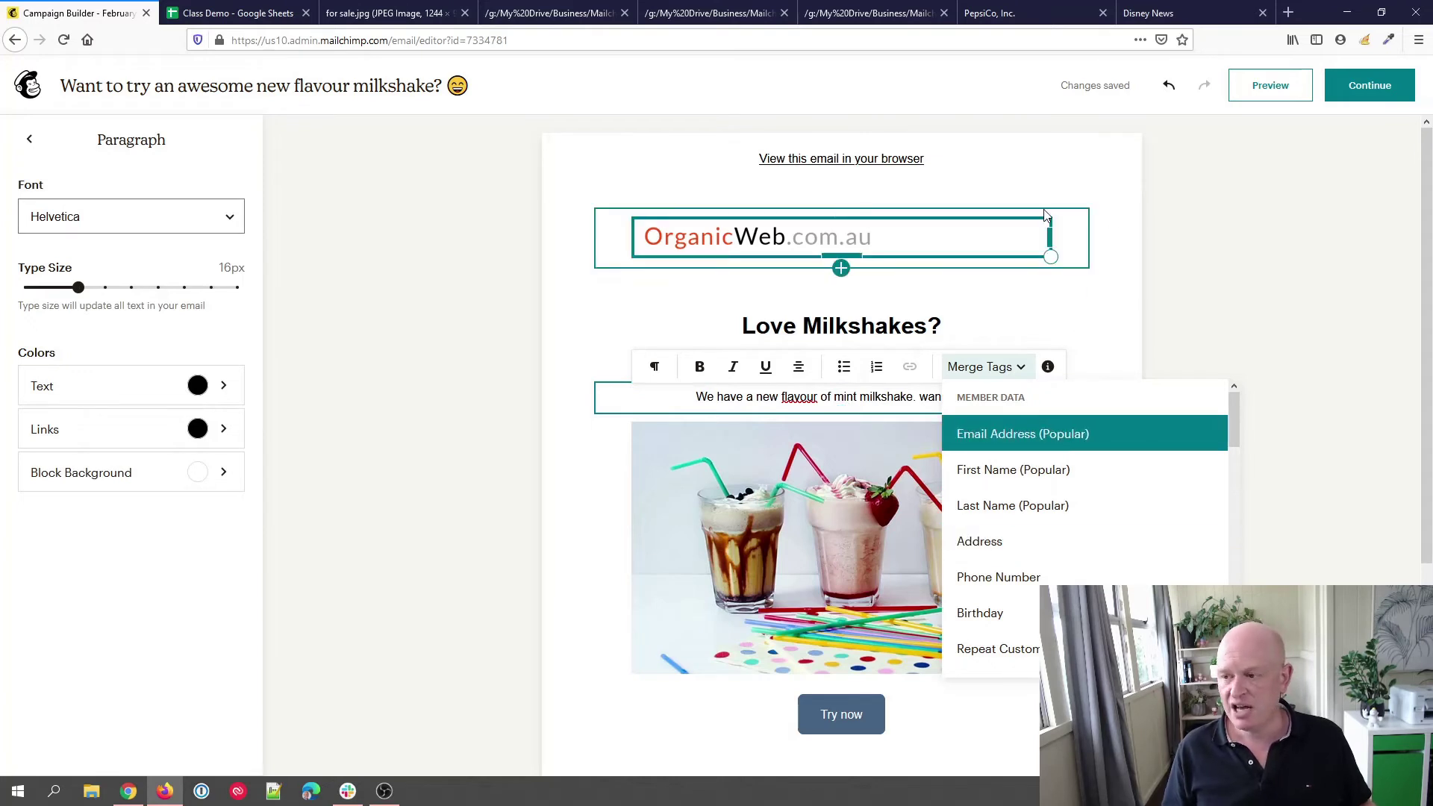
left_click(1112, 227)
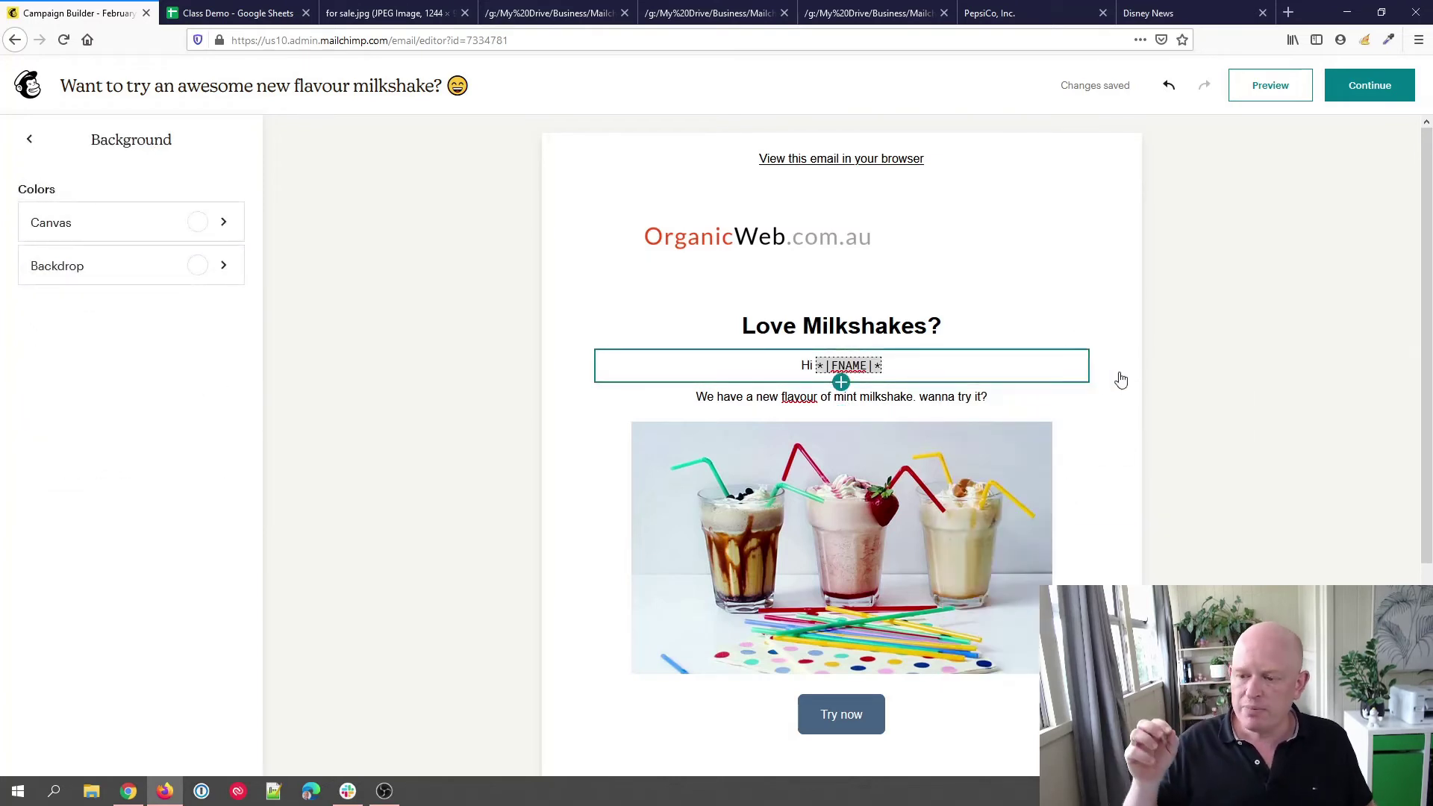
left_click(1190, 361)
left_click(878, 370)
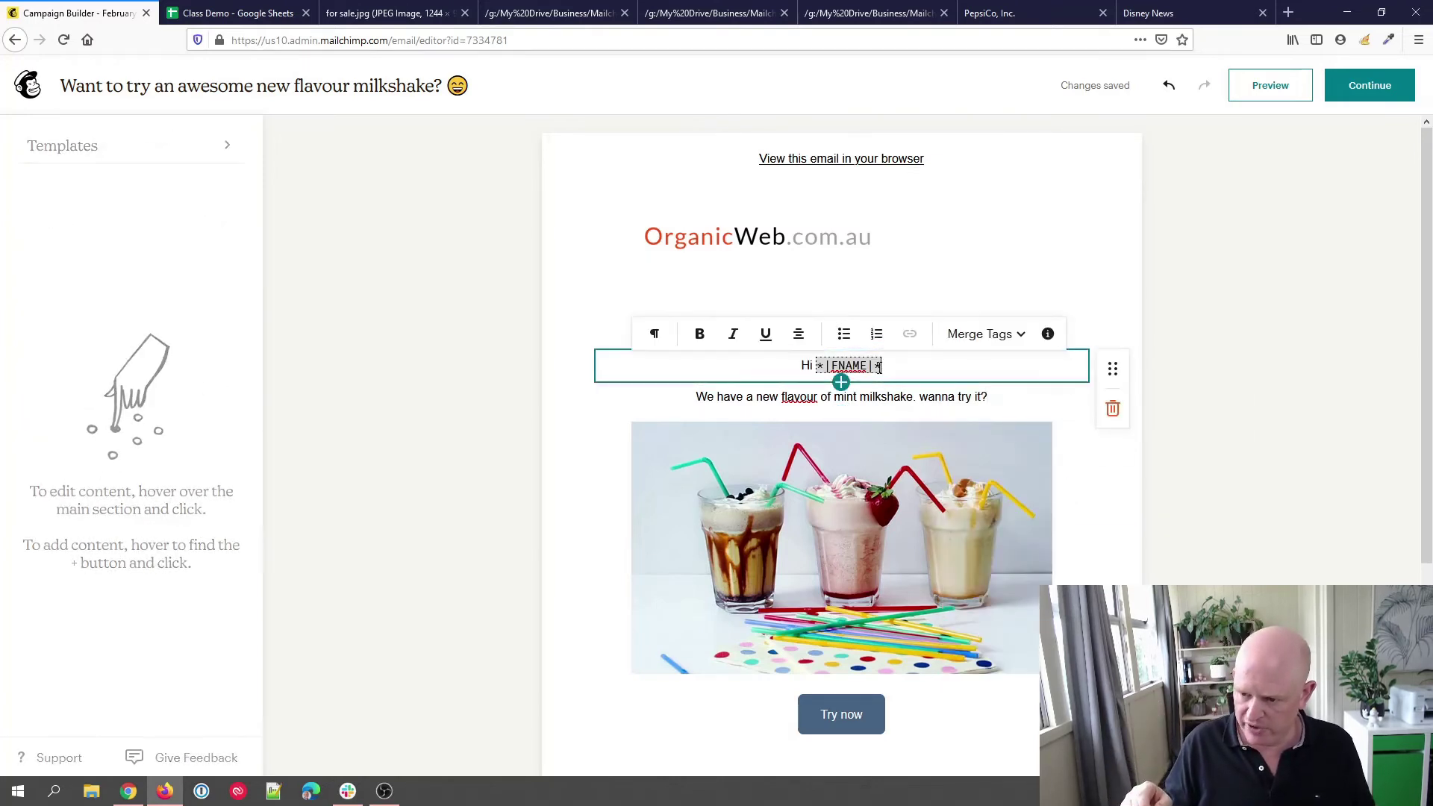
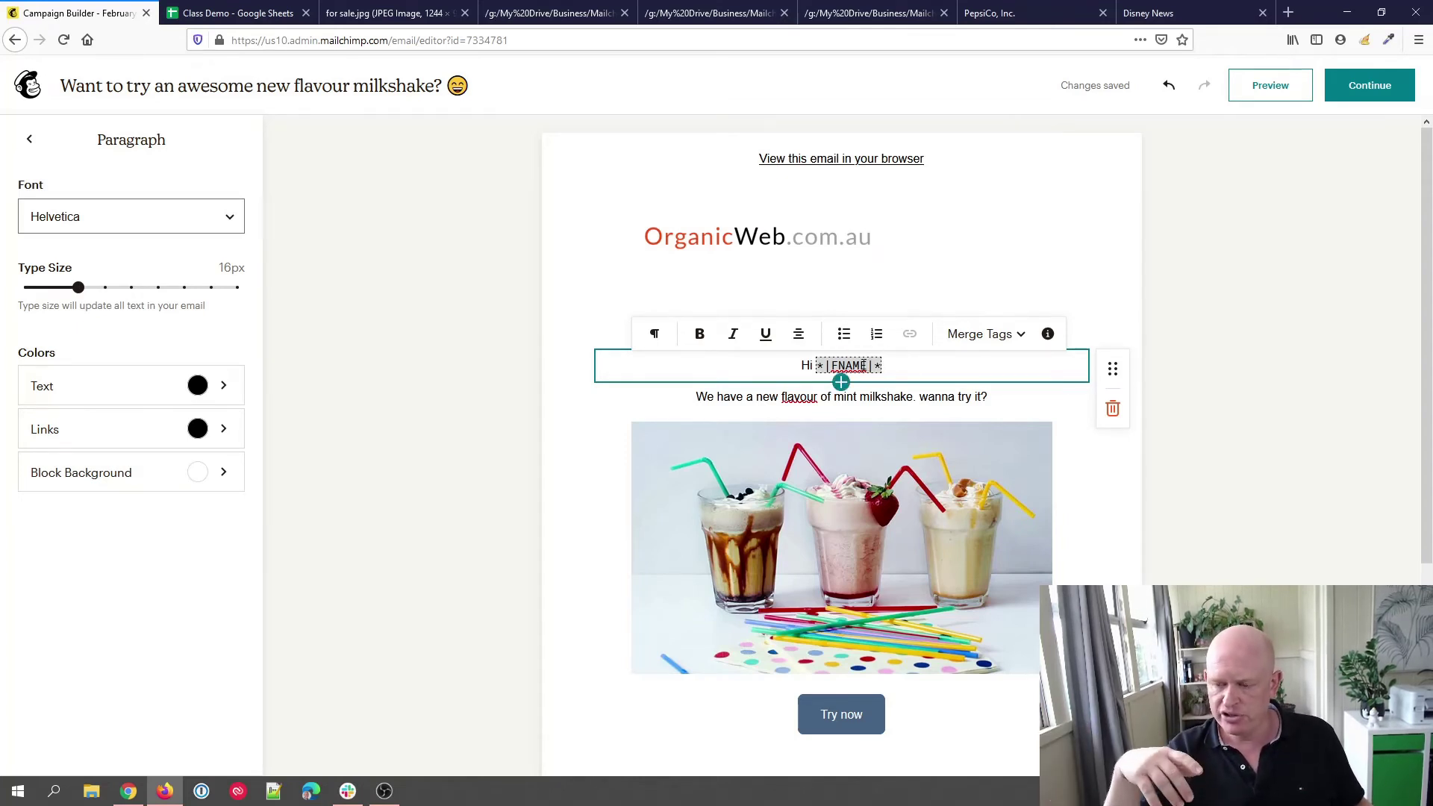
- Finish editing the milkshake email with its 'Hi *|FNAME|*' greeting and return to campaign setup
left_click(1380, 85)
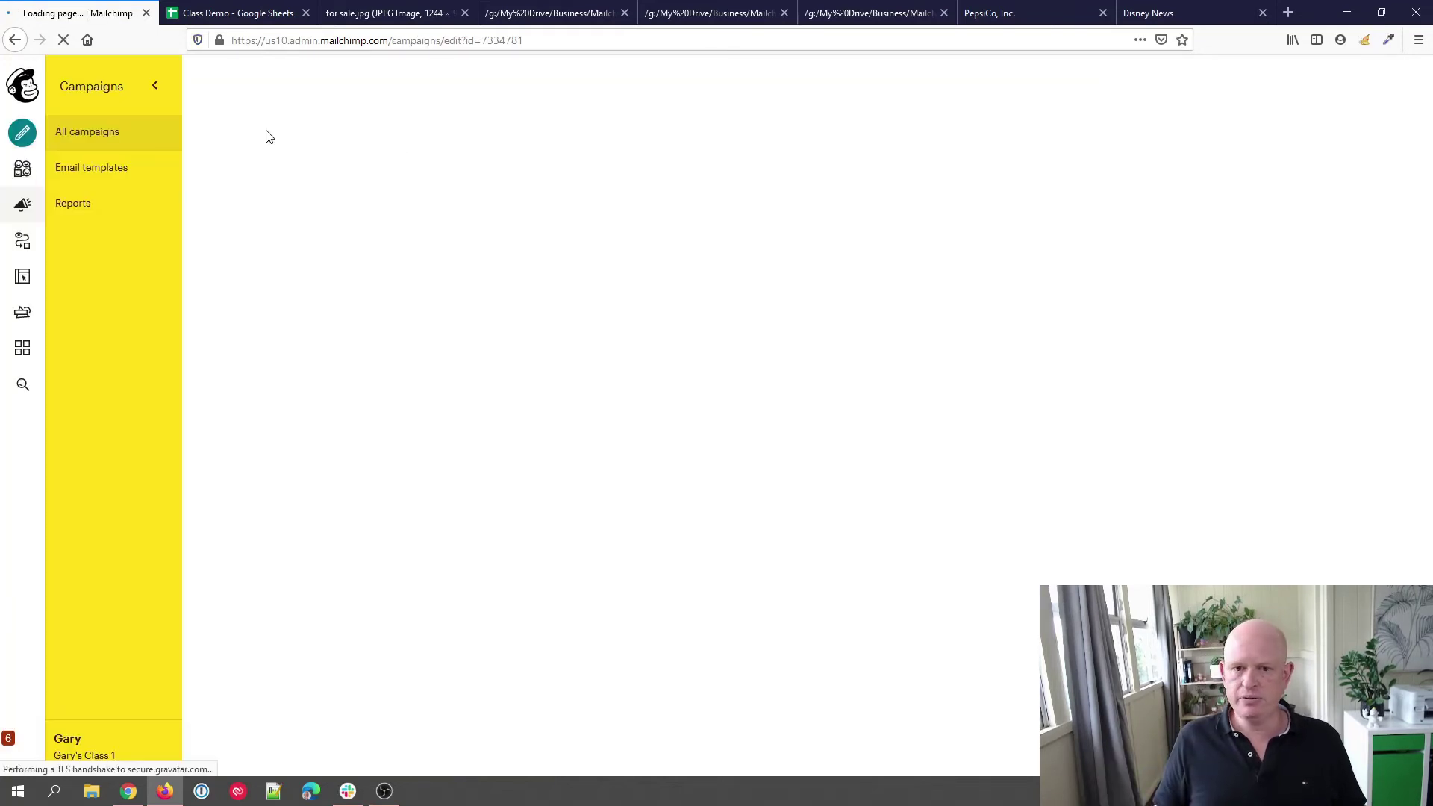
- Show the milkshake audience's 19 subscribed contacts and open its Settings menu
left_click(25, 171)
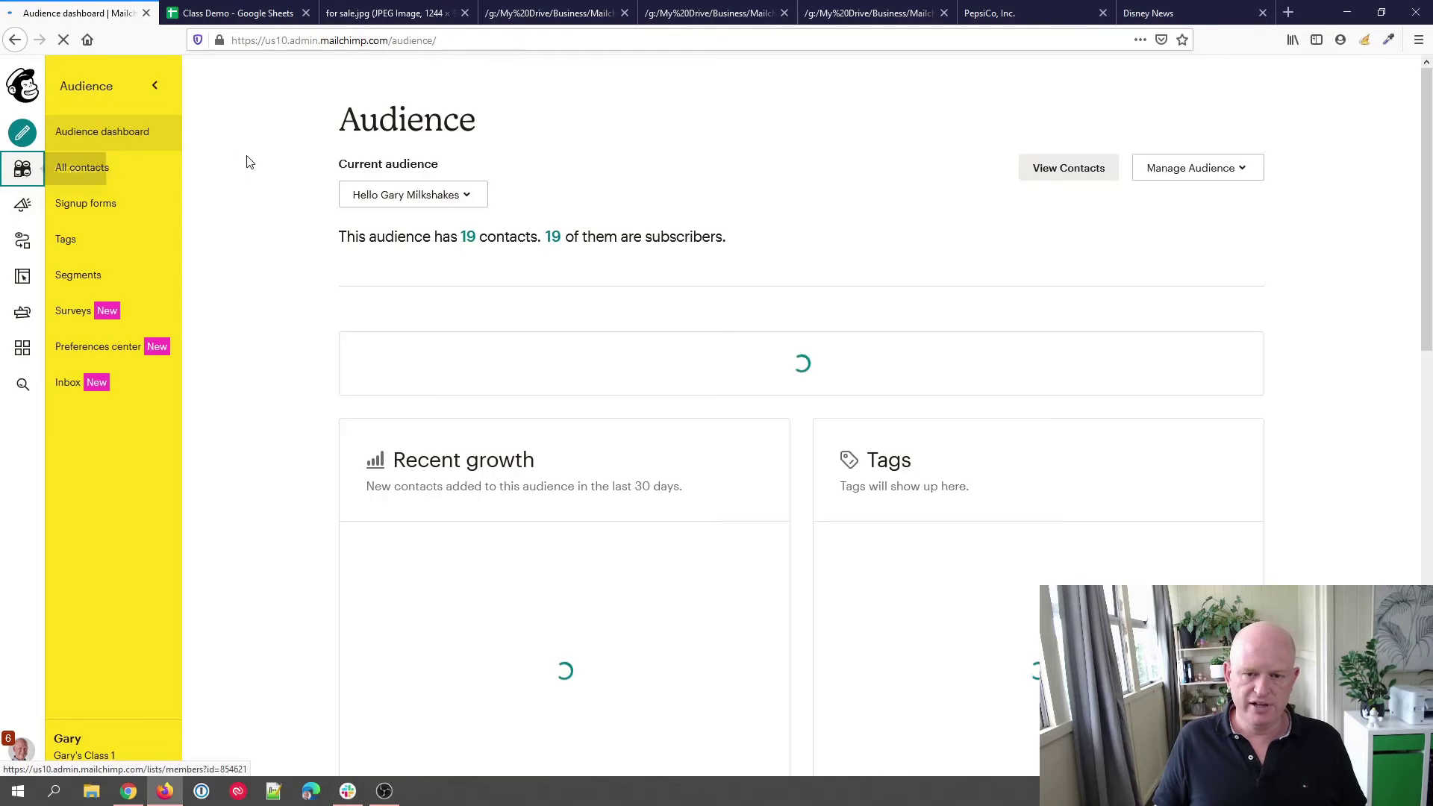
left_click(1086, 175)
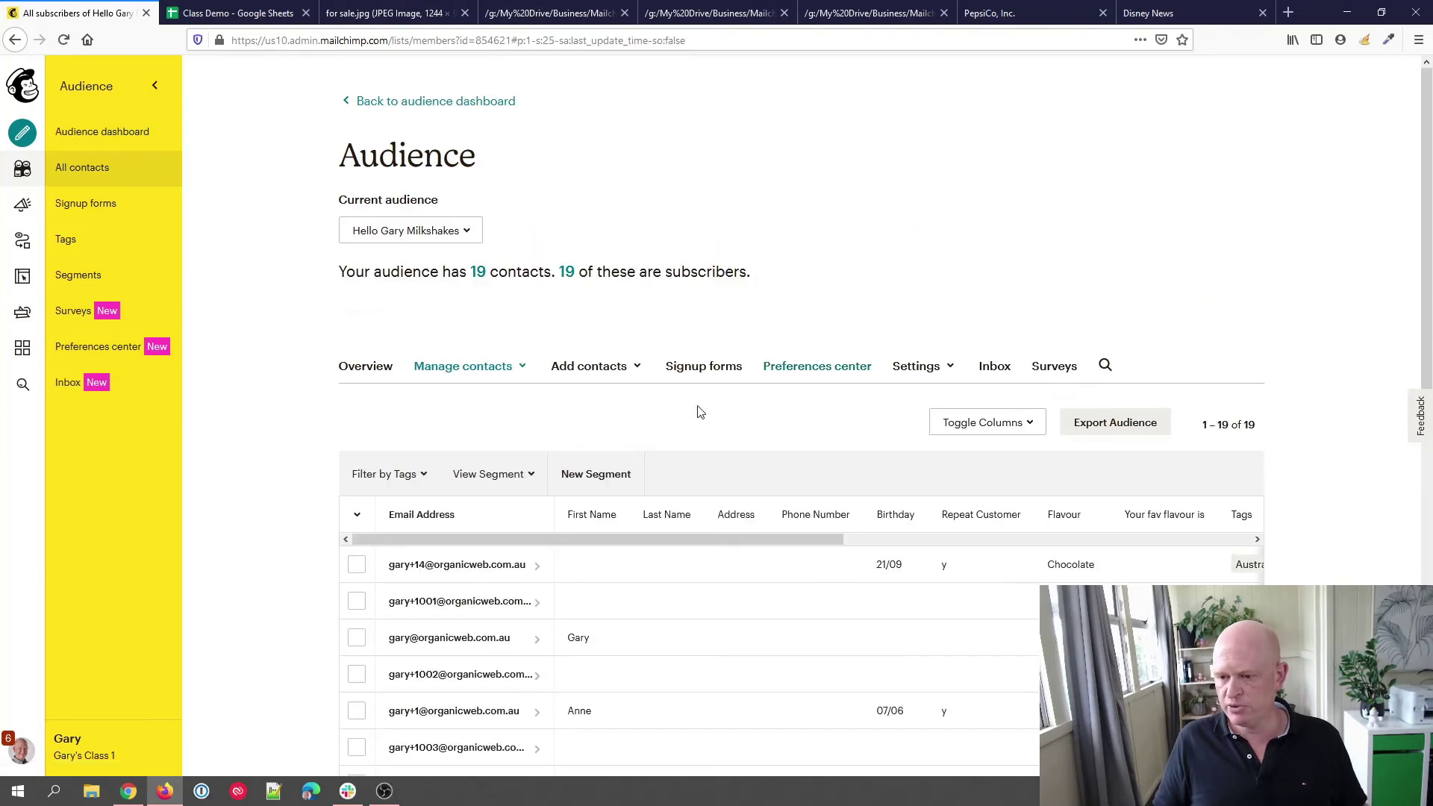
scroll(509, 523, "down", 2)
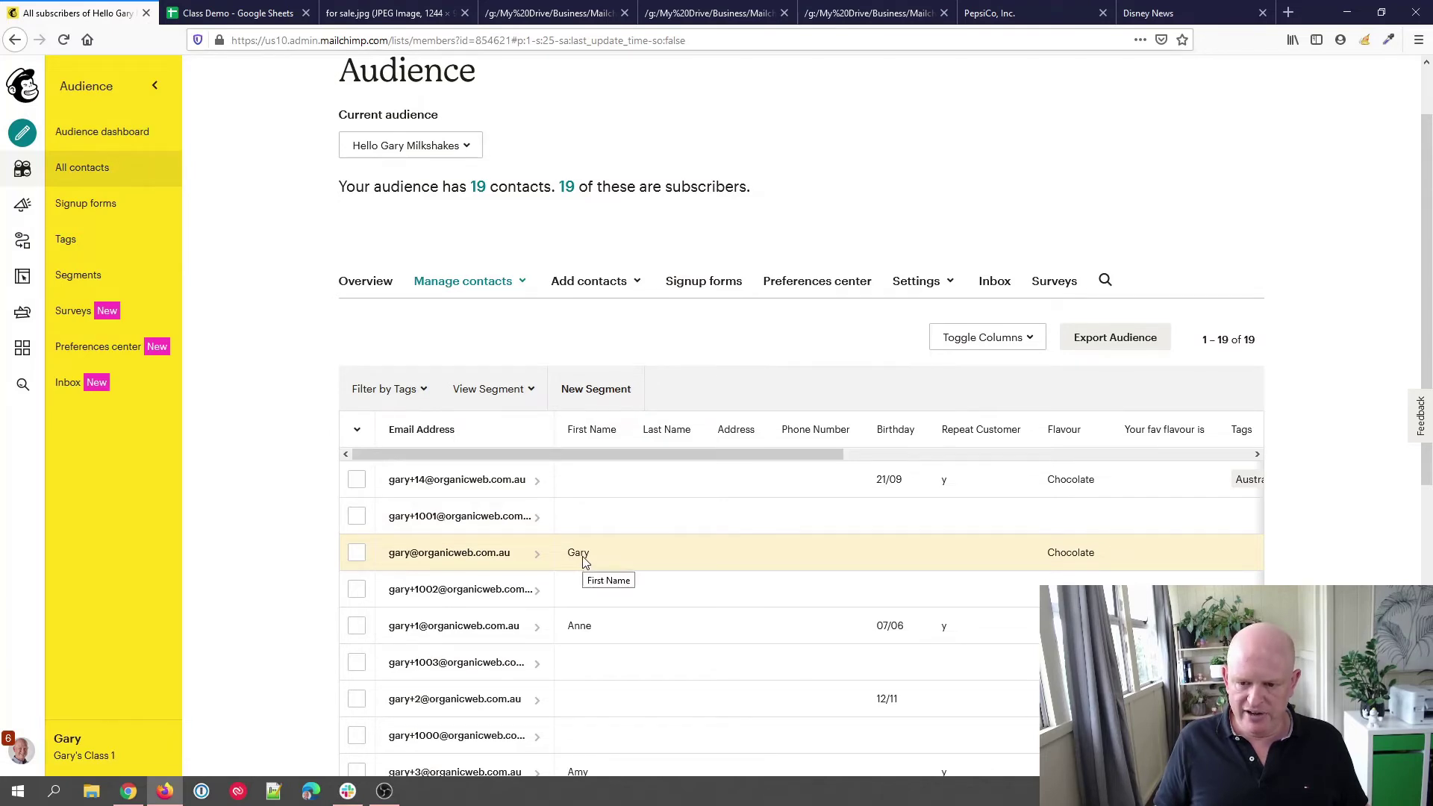
left_click(467, 520)
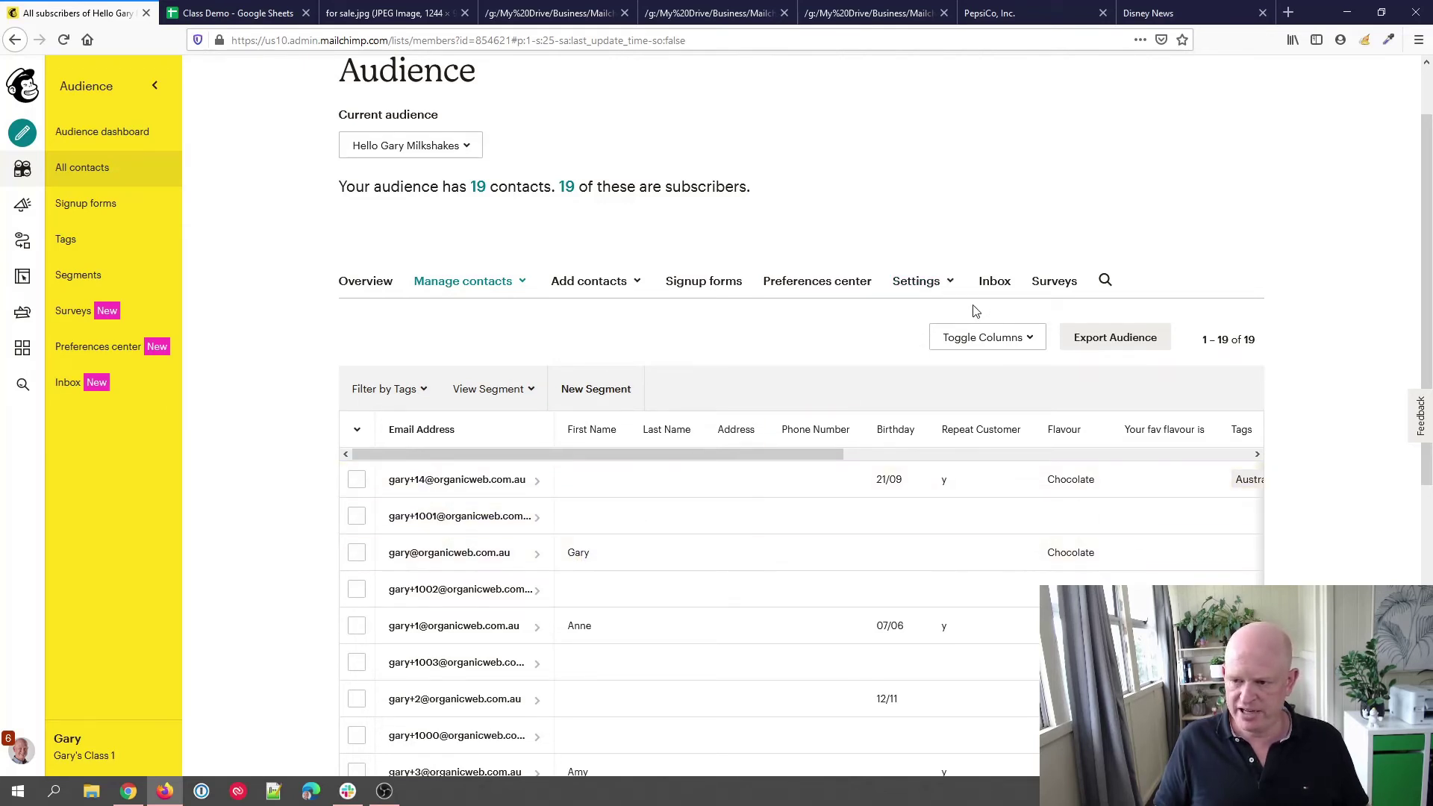
left_click(942, 289)
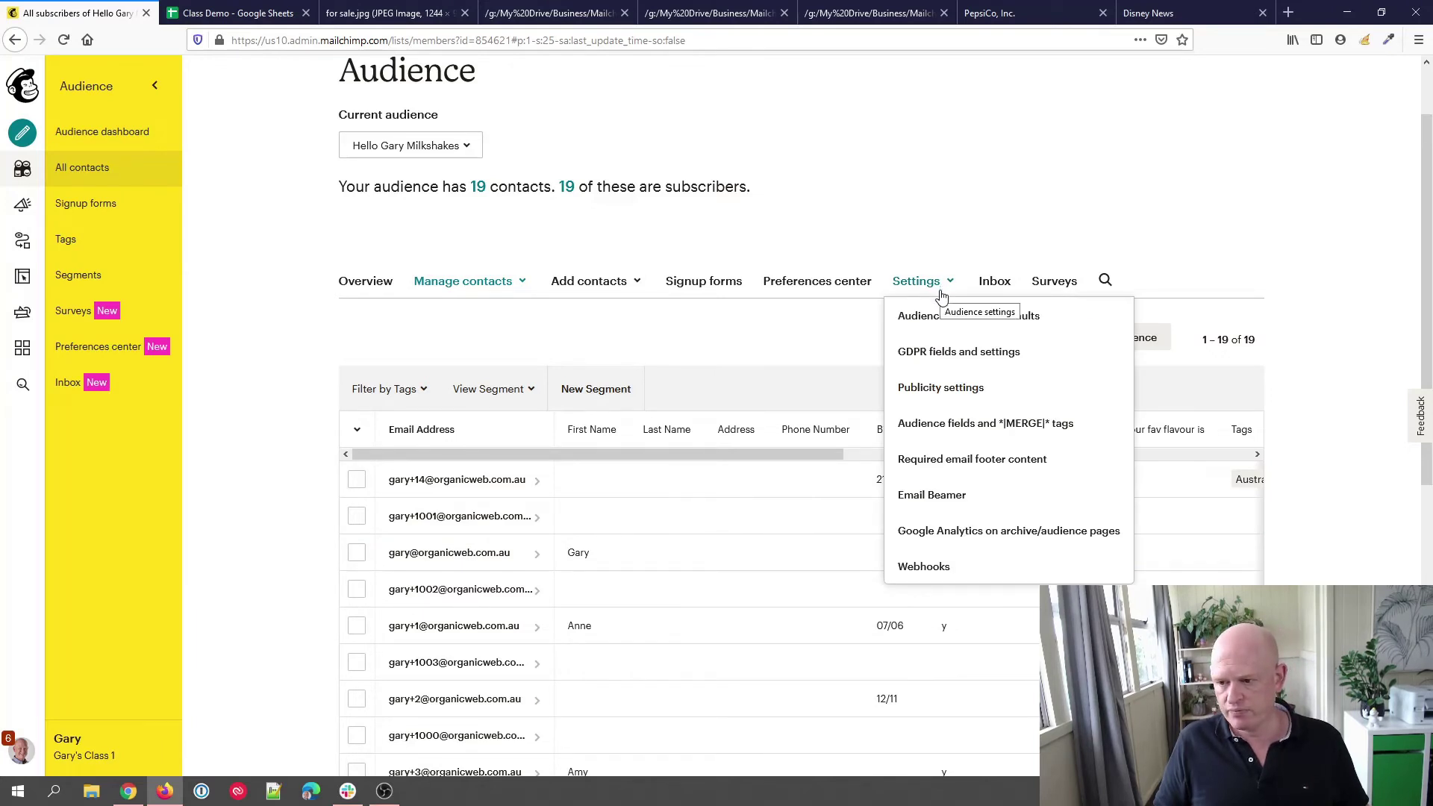
- Set 'Customer' as the First Name field's default merge tag value and save the audience fields
left_click(991, 424)
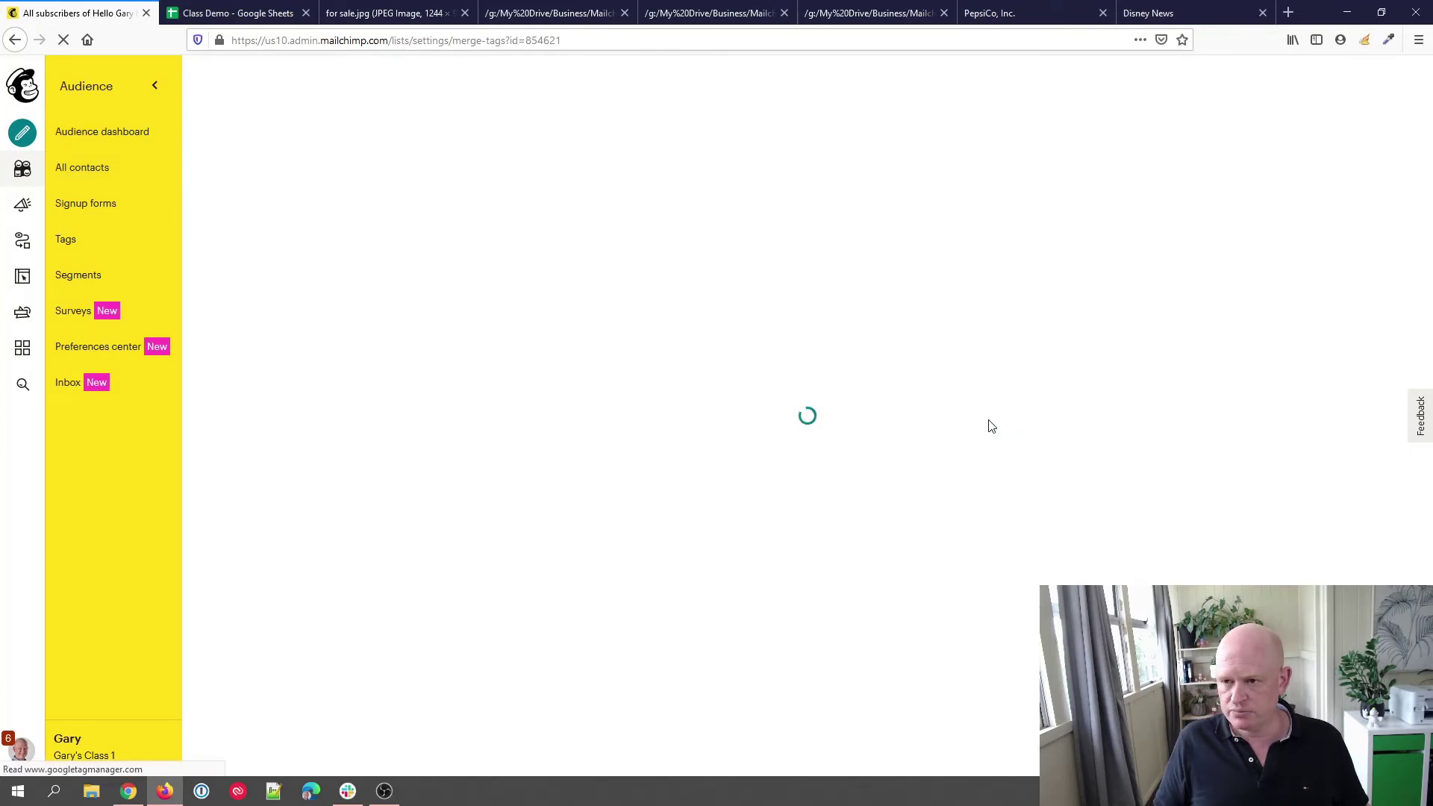
scroll(988, 422, "down", 3)
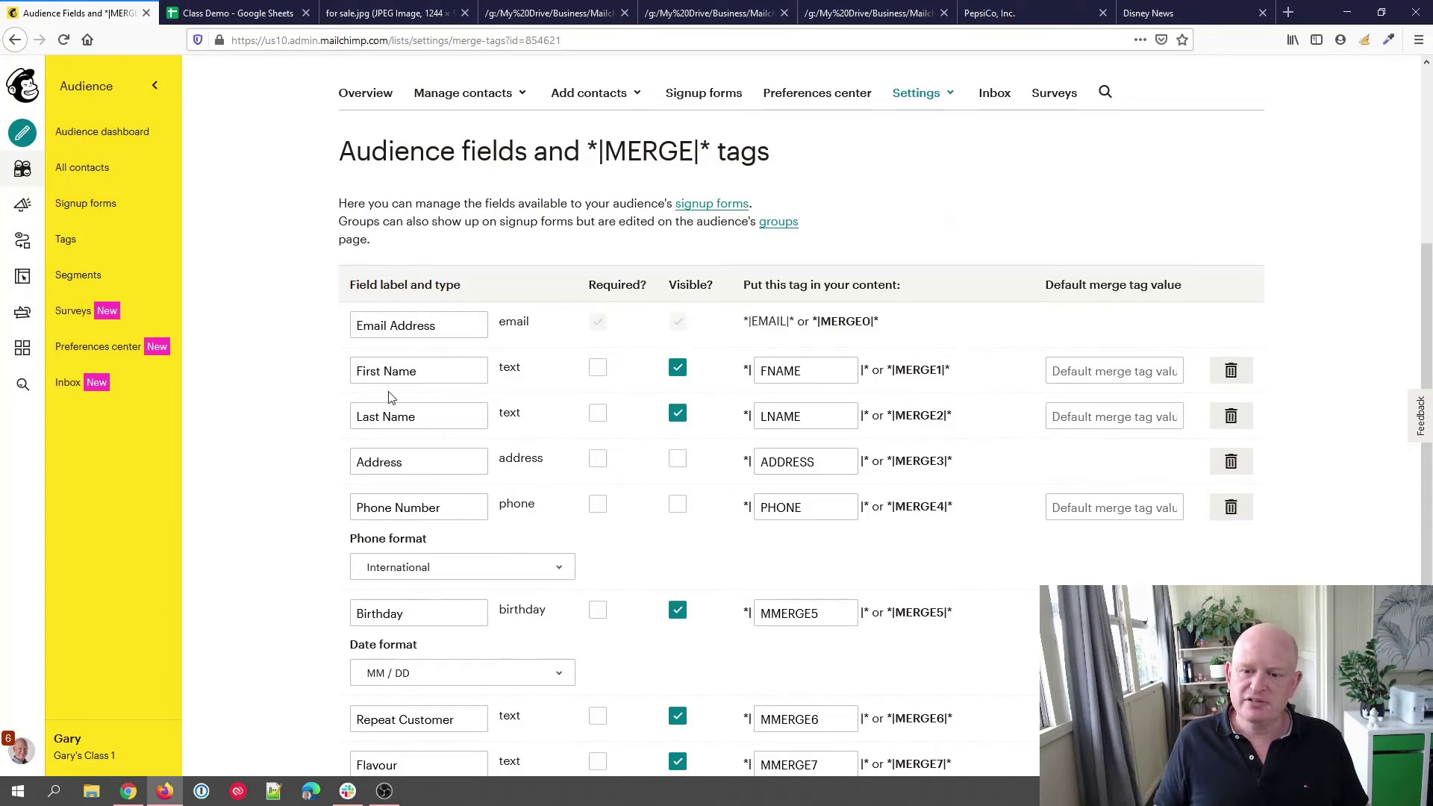
scroll(388, 398, "down", 1)
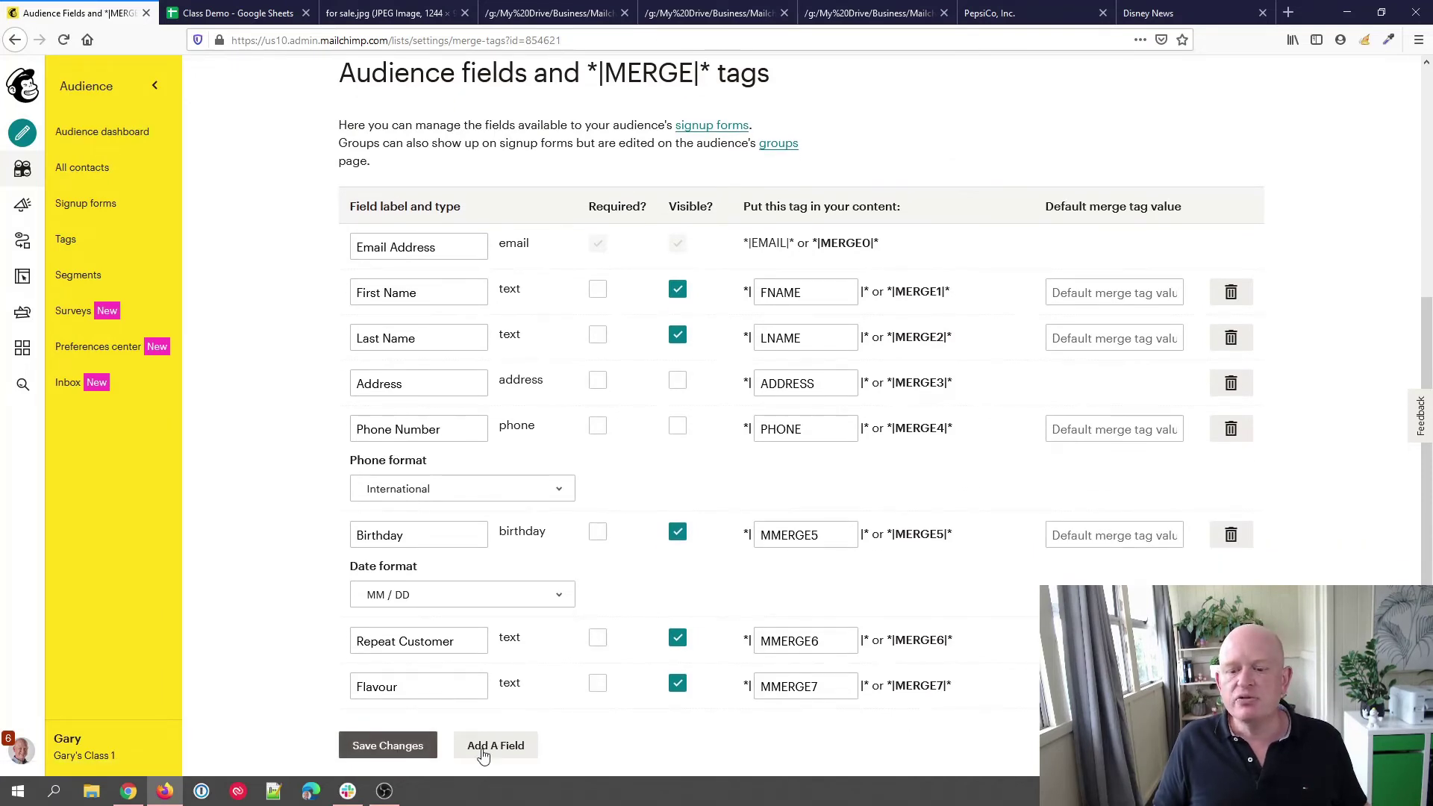
scroll(515, 567, "up", 2)
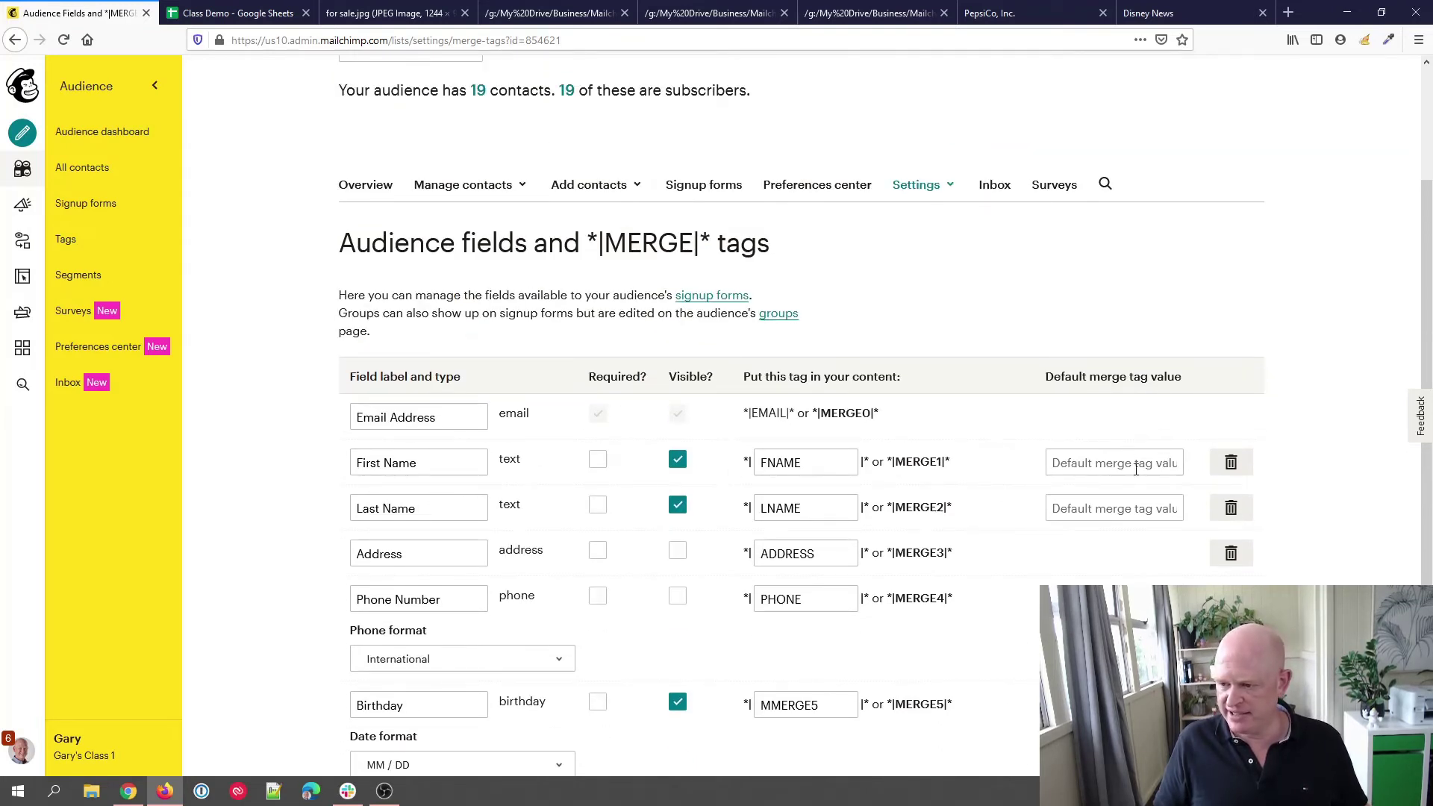
left_click(1133, 468)
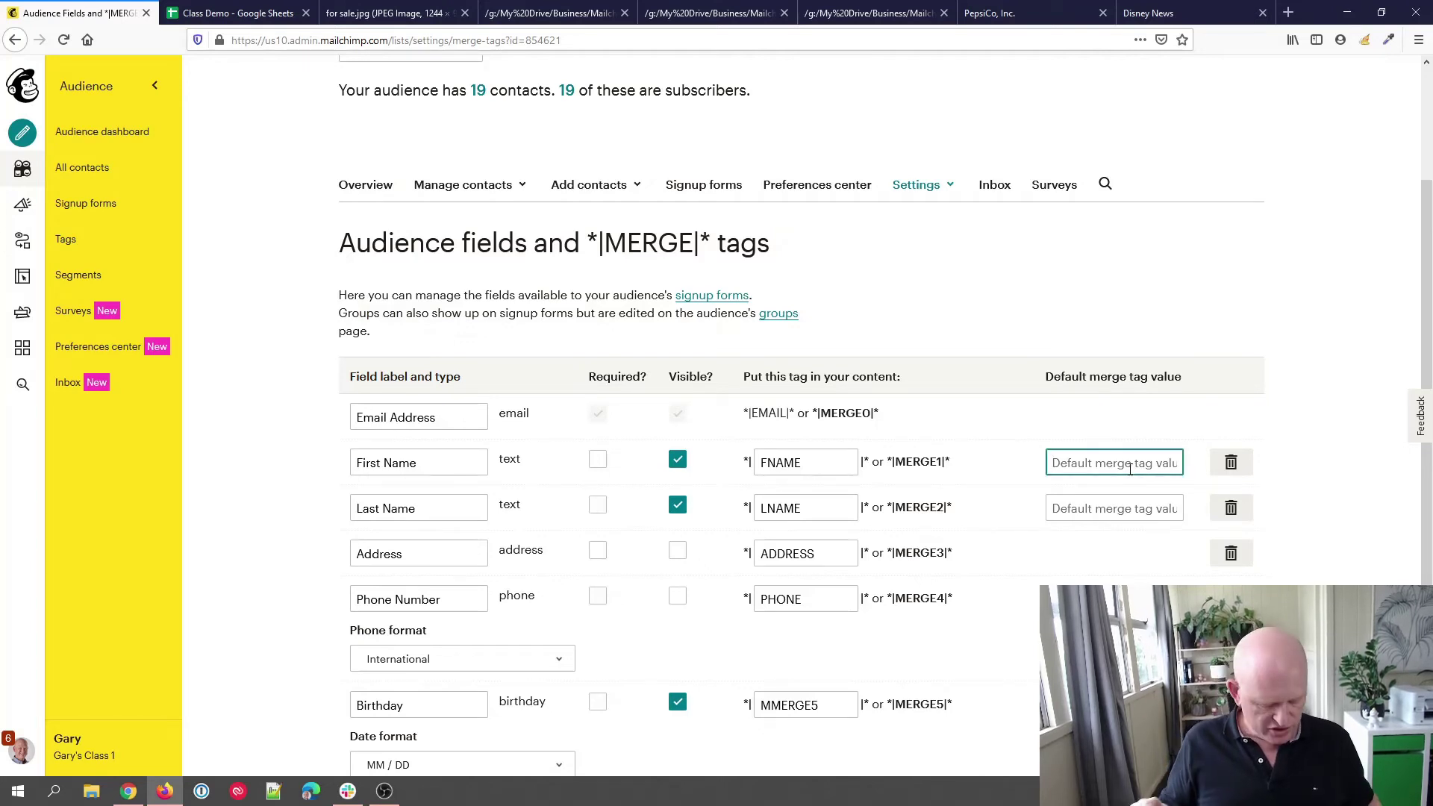
type("Customer")
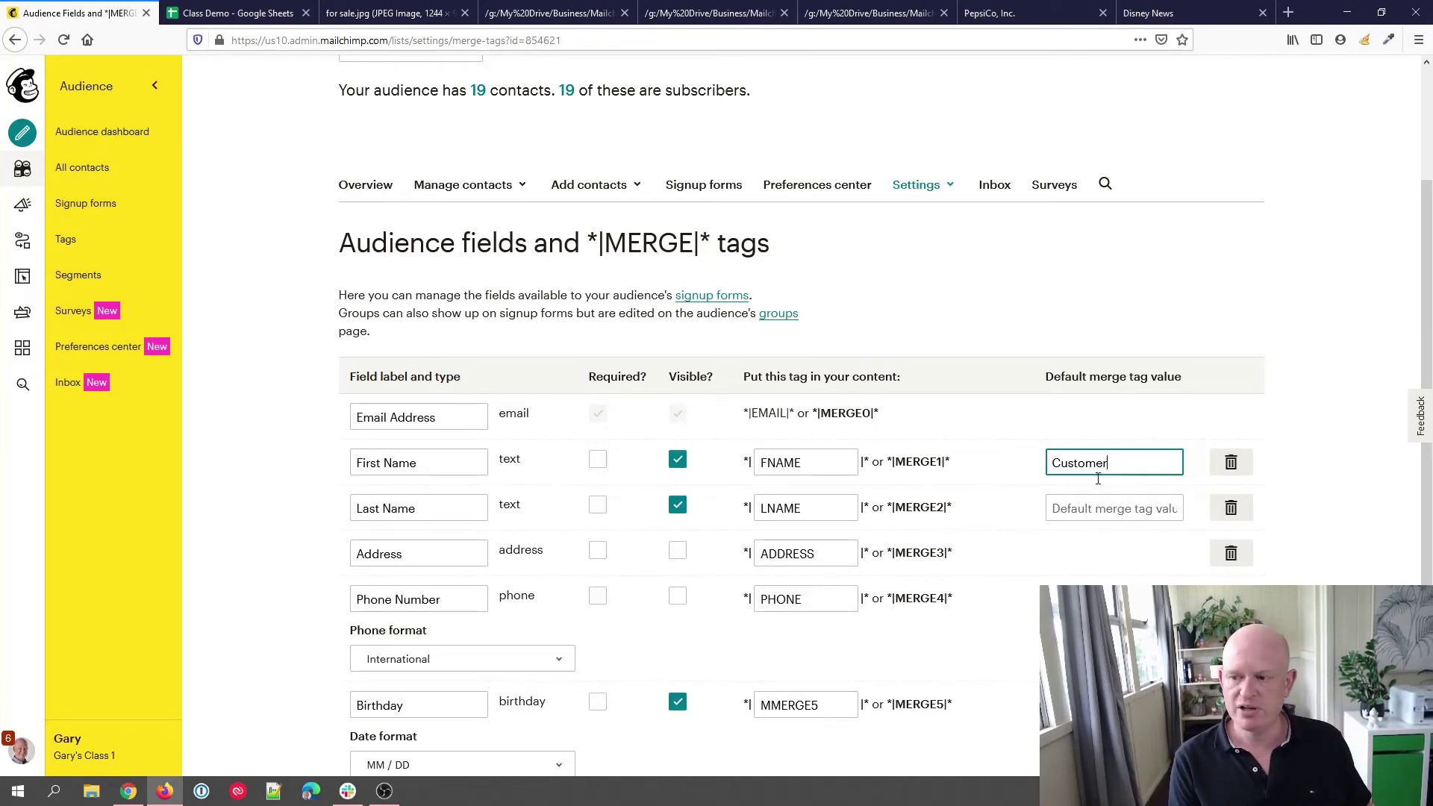
scroll(510, 691, "down", 2)
left_click(422, 744)
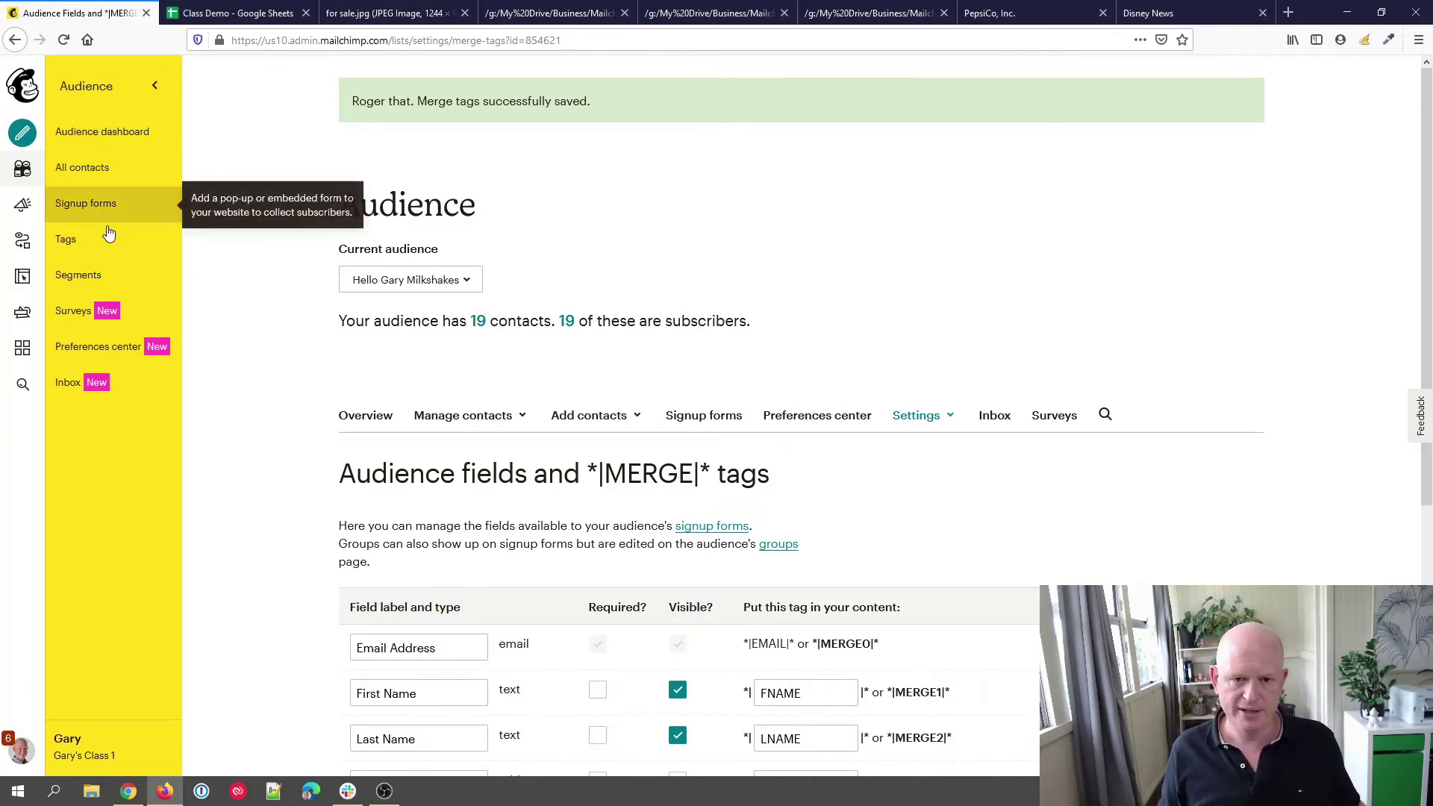
- Open the February draft campaign's email in the design editor
left_click(23, 209)
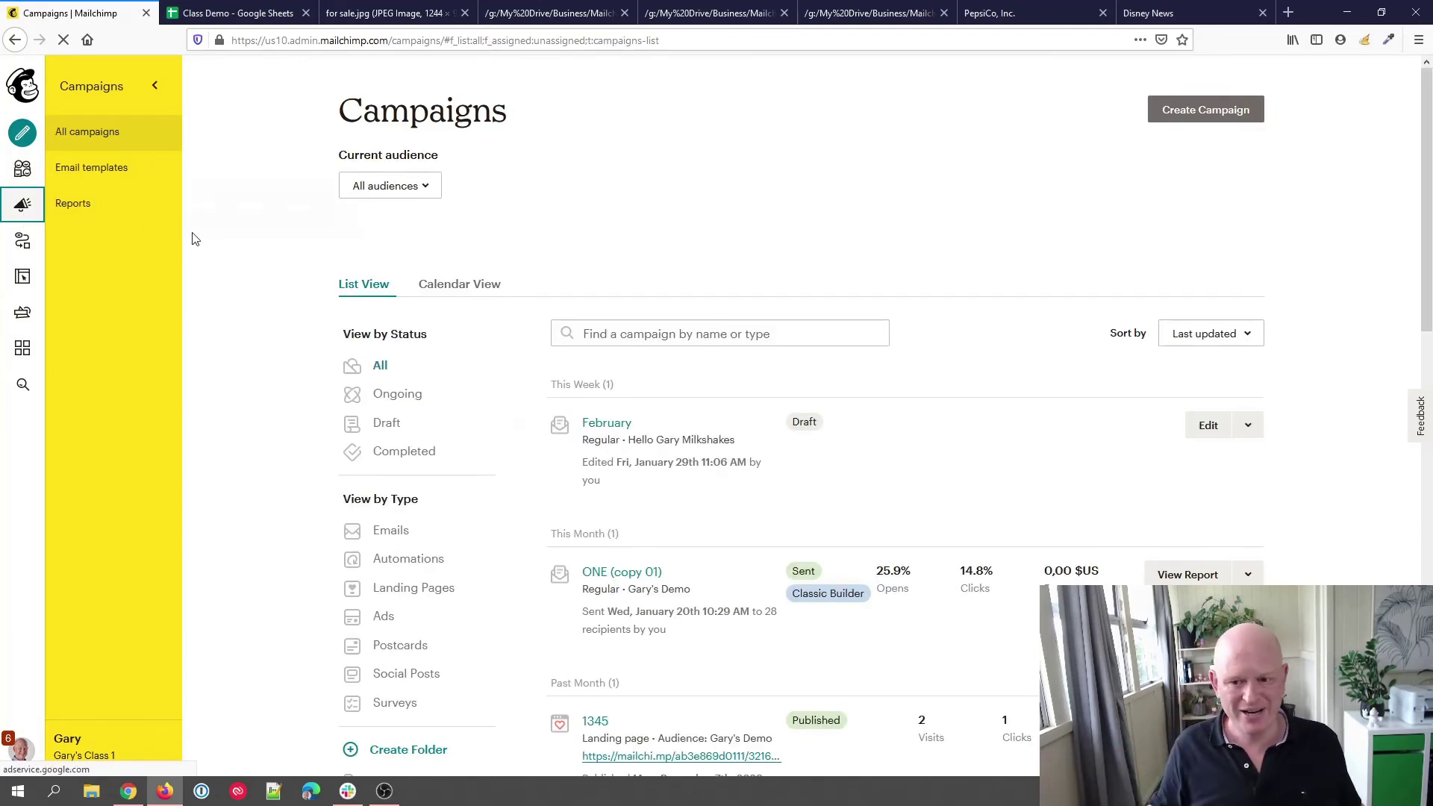
left_click(1209, 427)
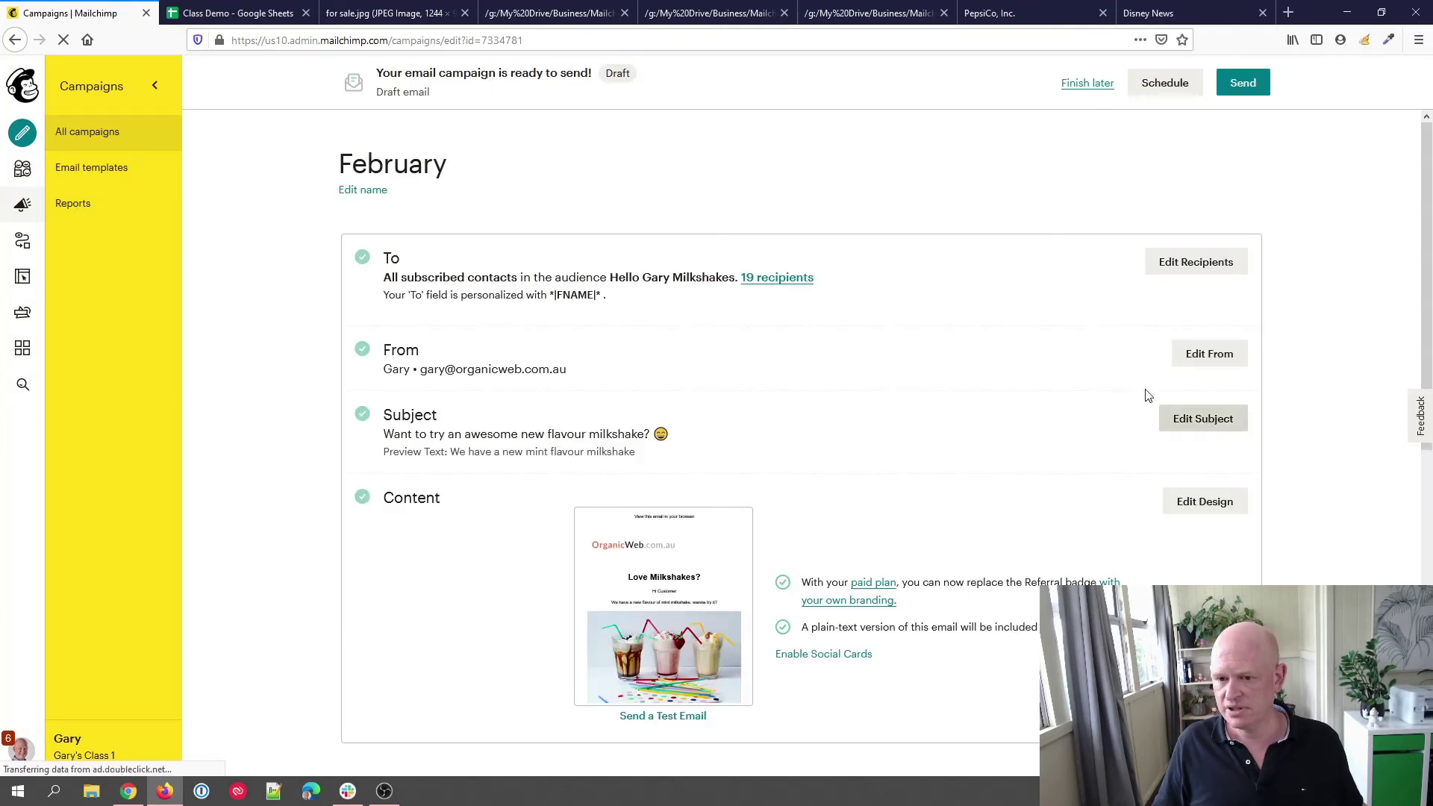
left_click(1187, 500)
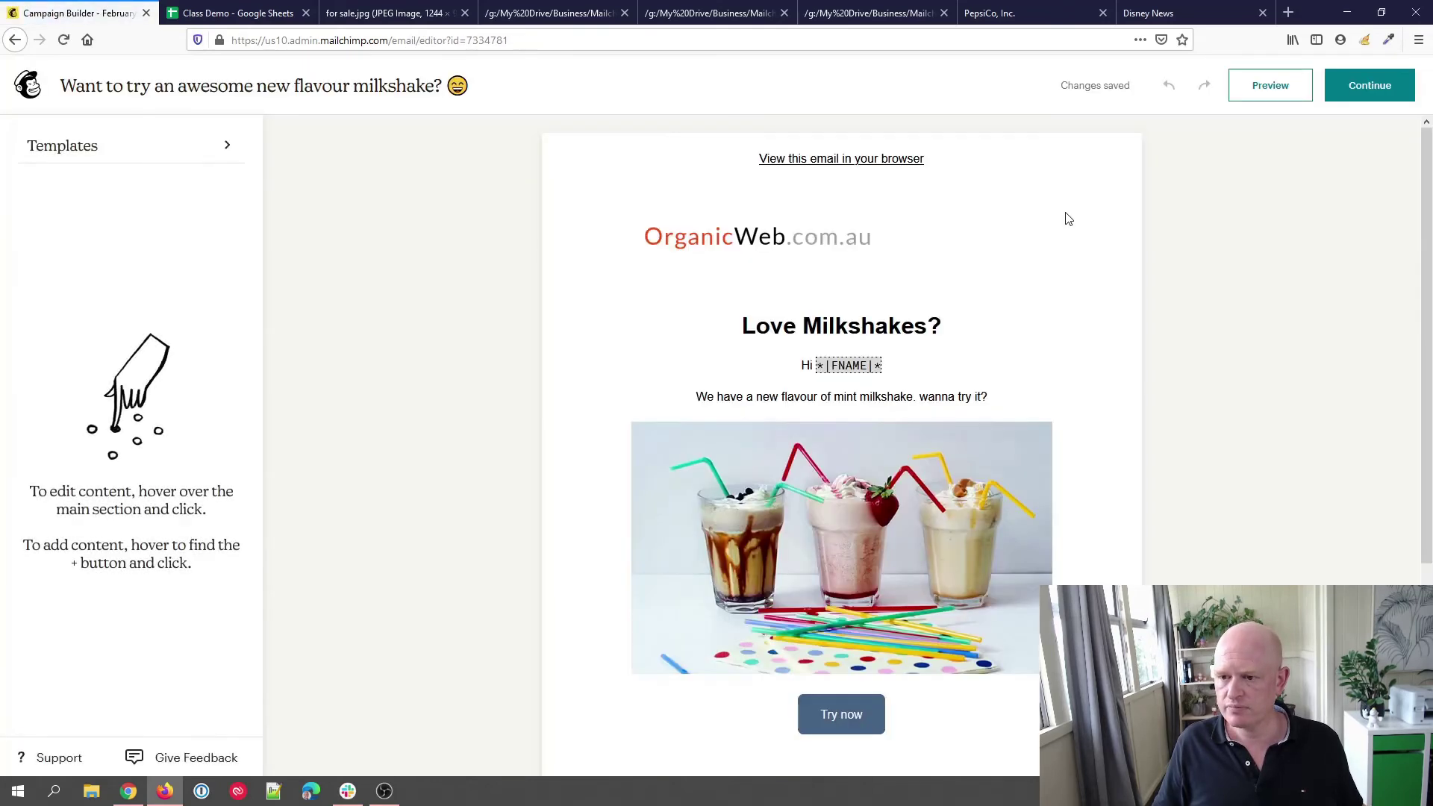
- Delete the social icons block from the email and preview the result
scroll(1065, 368, "down", 4)
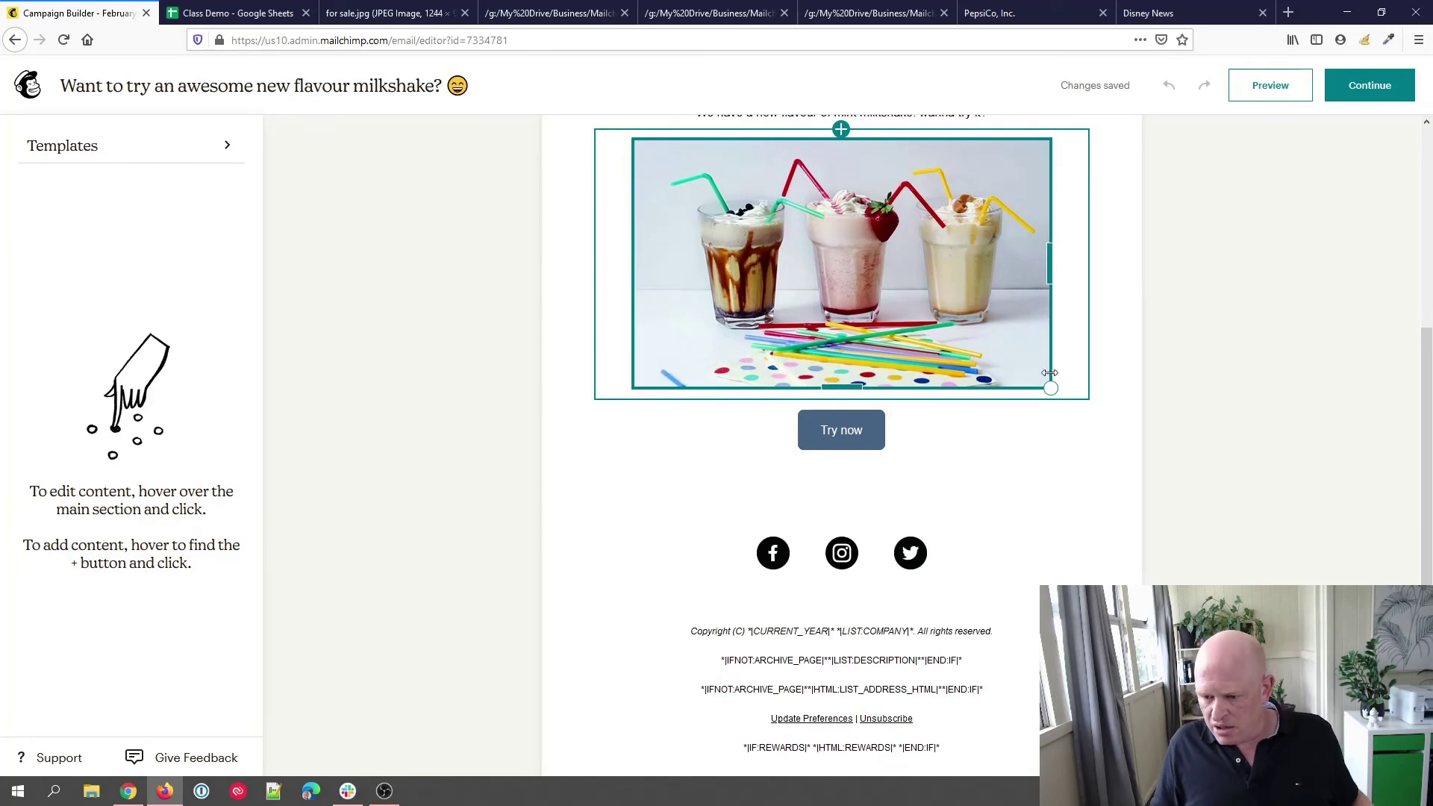
left_click(980, 549)
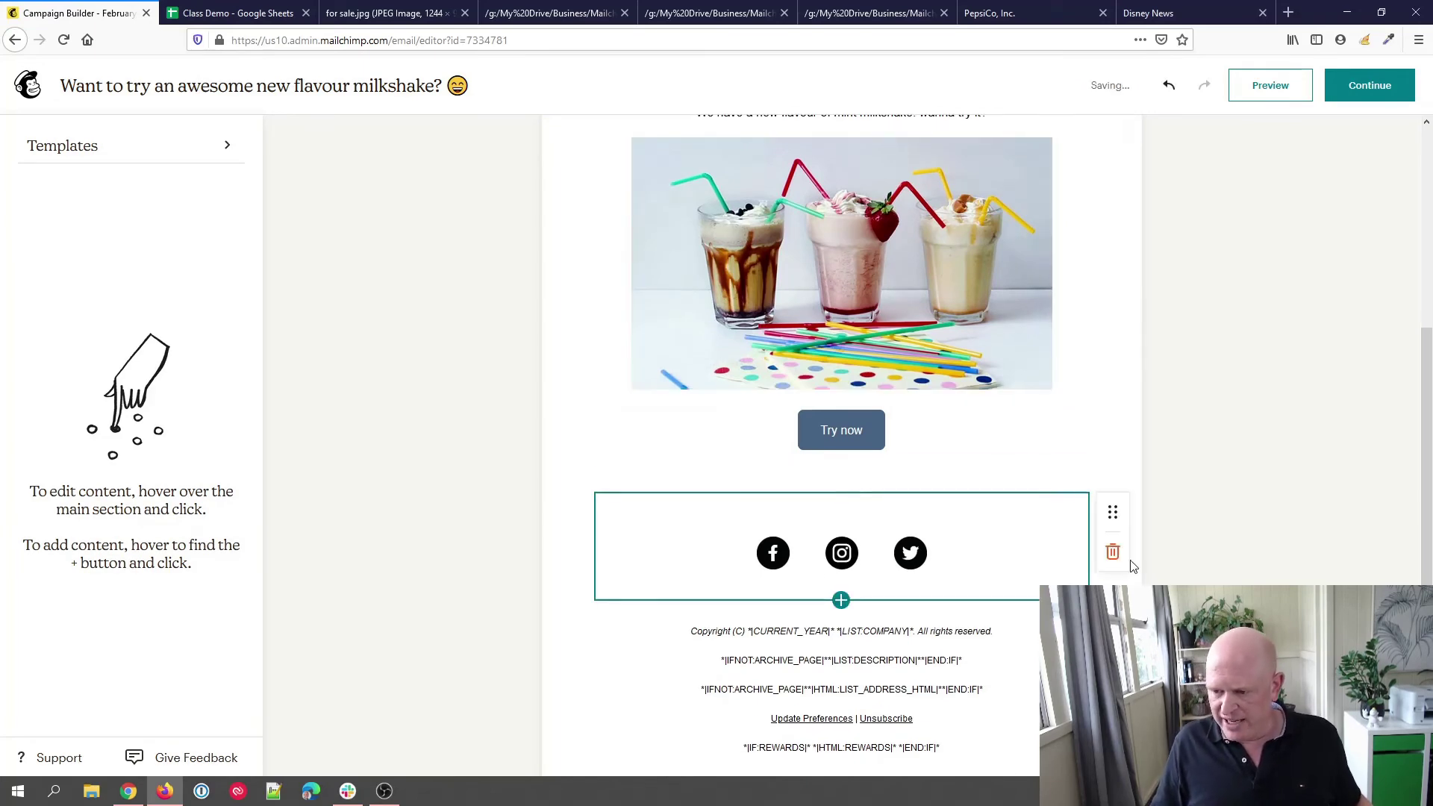
left_click(1113, 553)
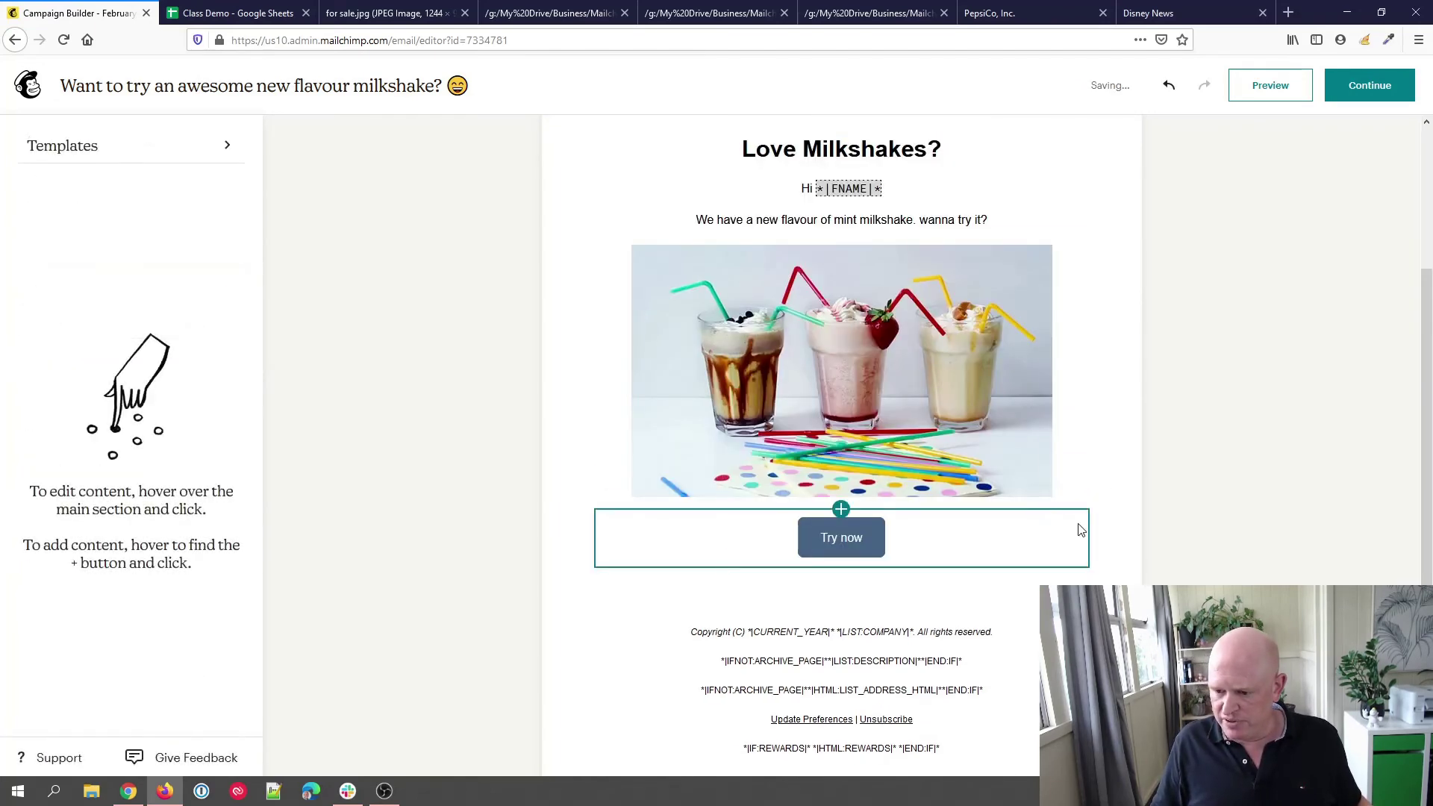
left_click(901, 679)
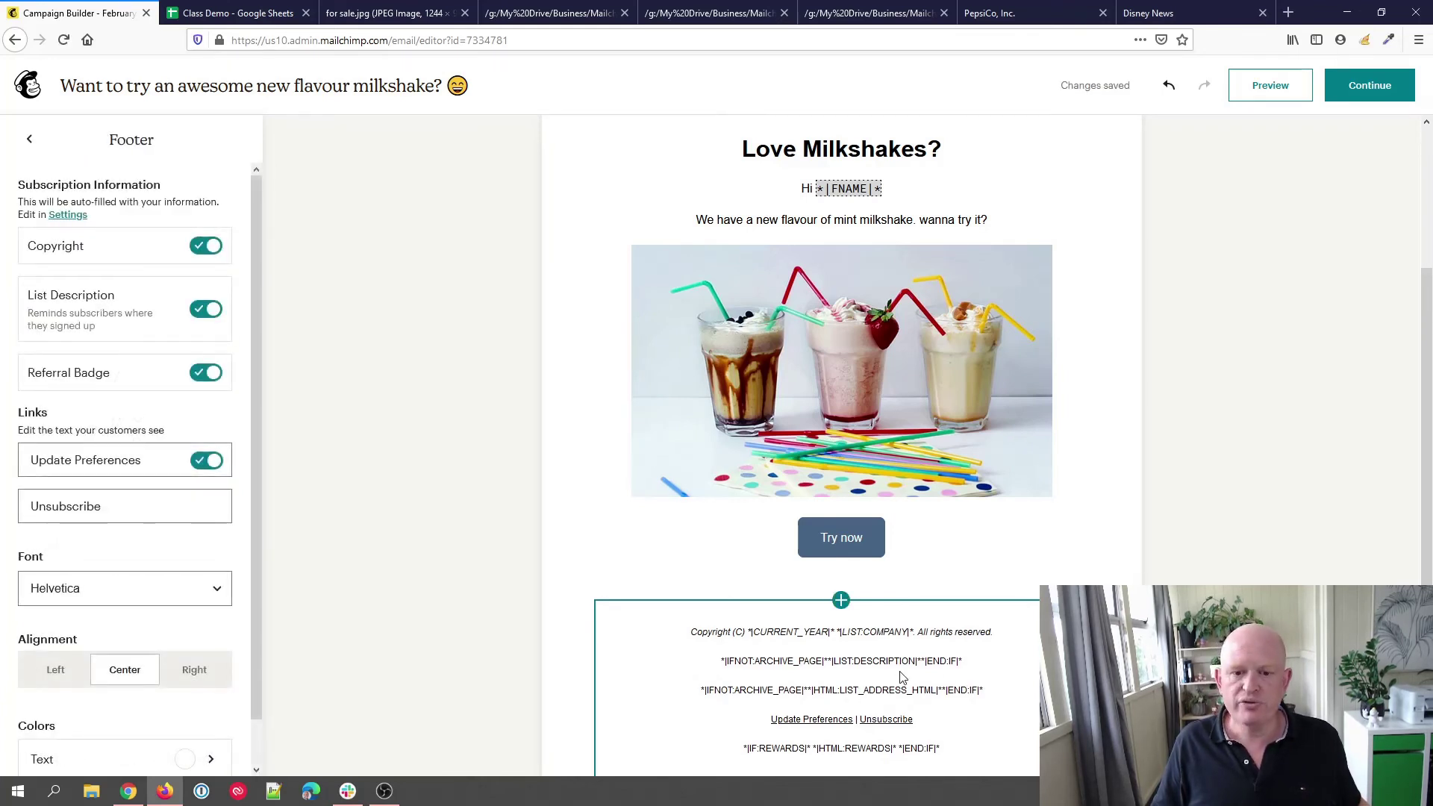
scroll(901, 677, "down", 1)
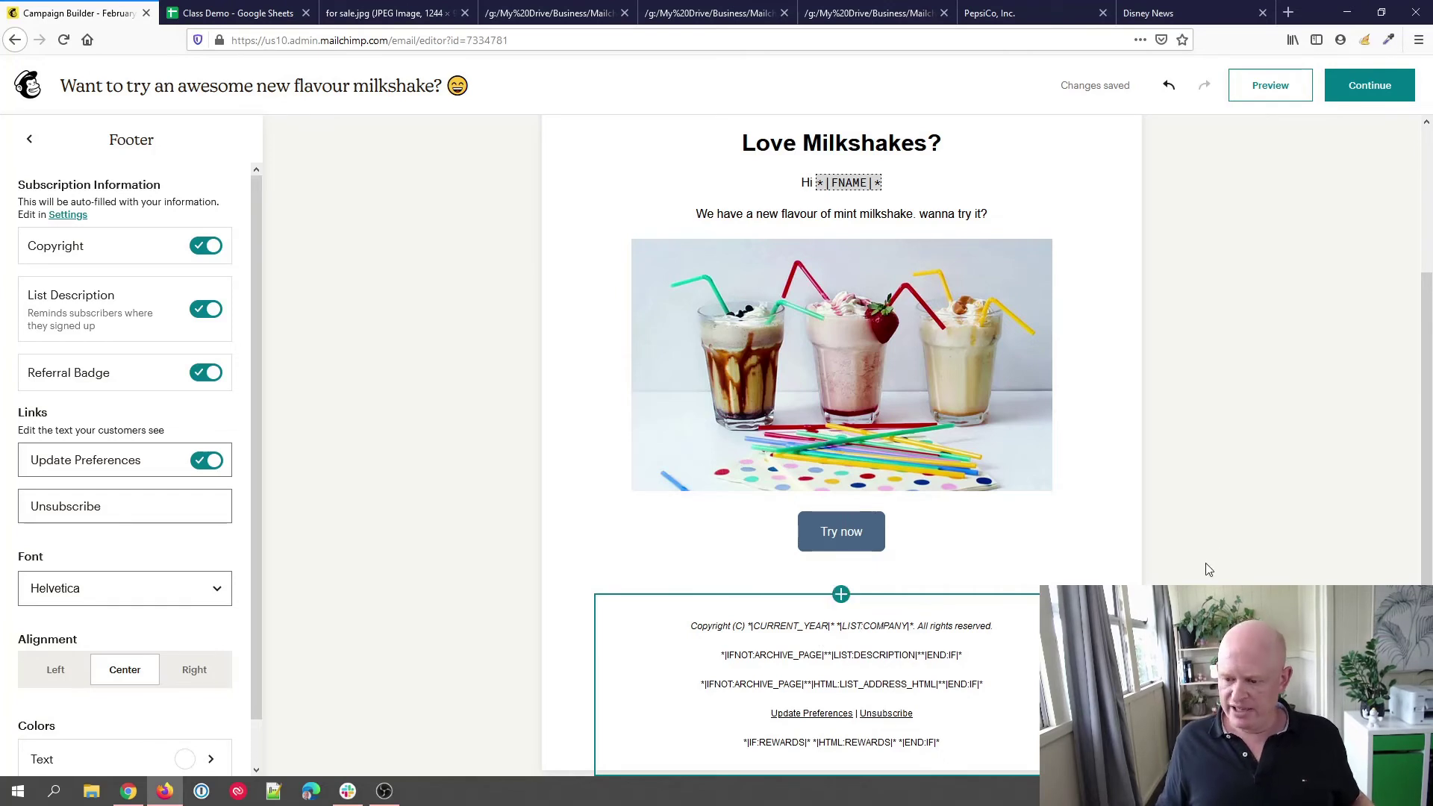
left_click(1232, 546)
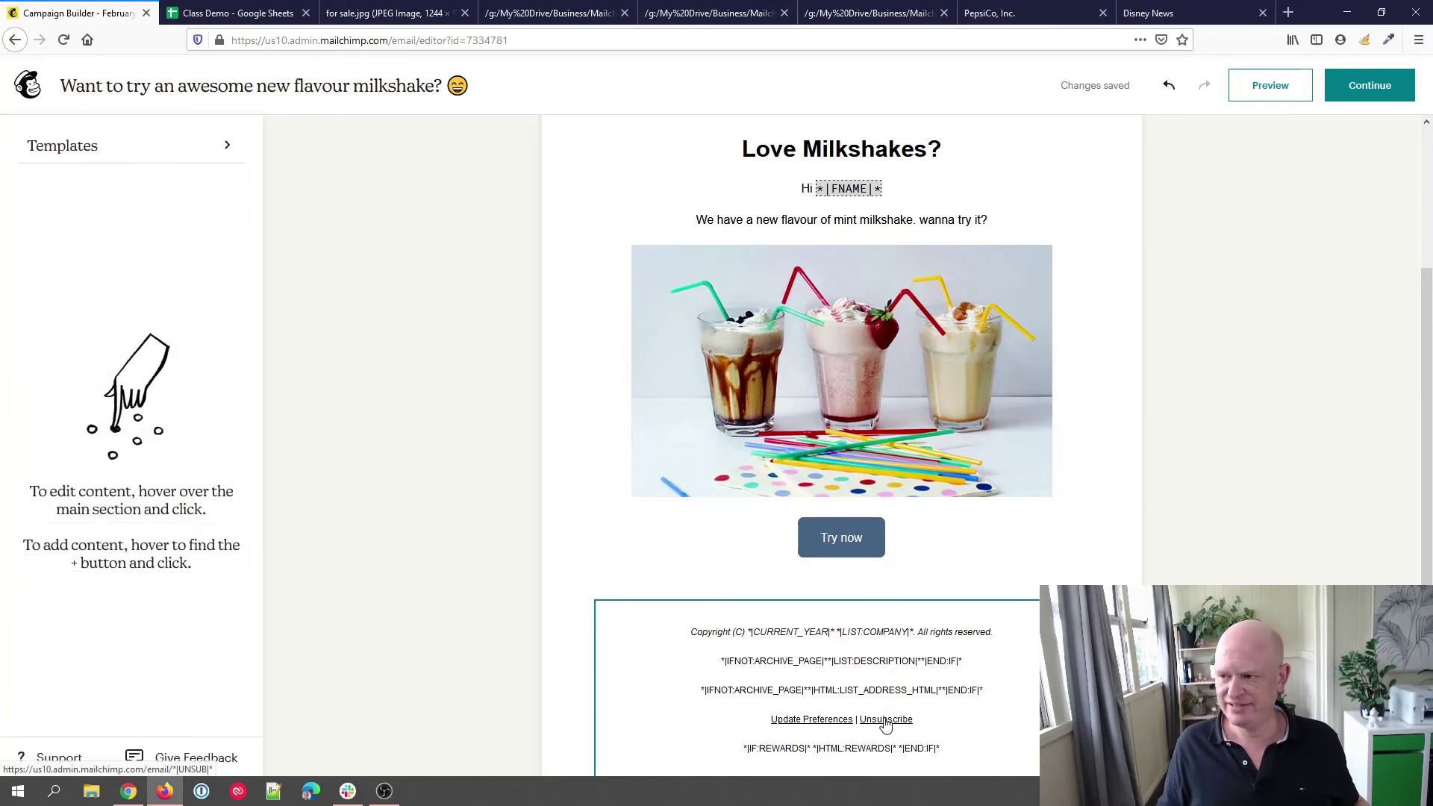
left_click(1297, 87)
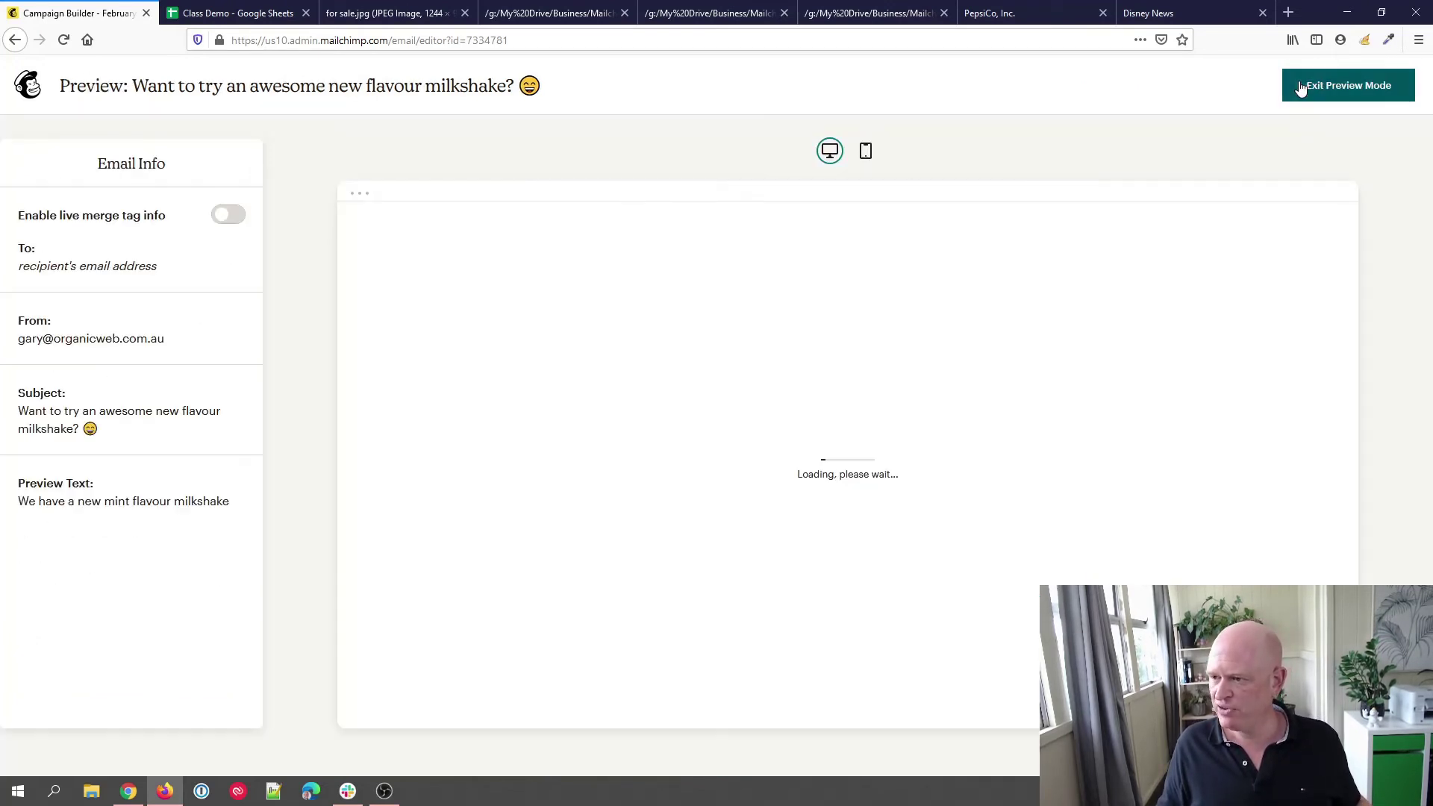
- Check the greeting renders a real subscriber's first name in preview, then exit preview mode
left_click(234, 218)
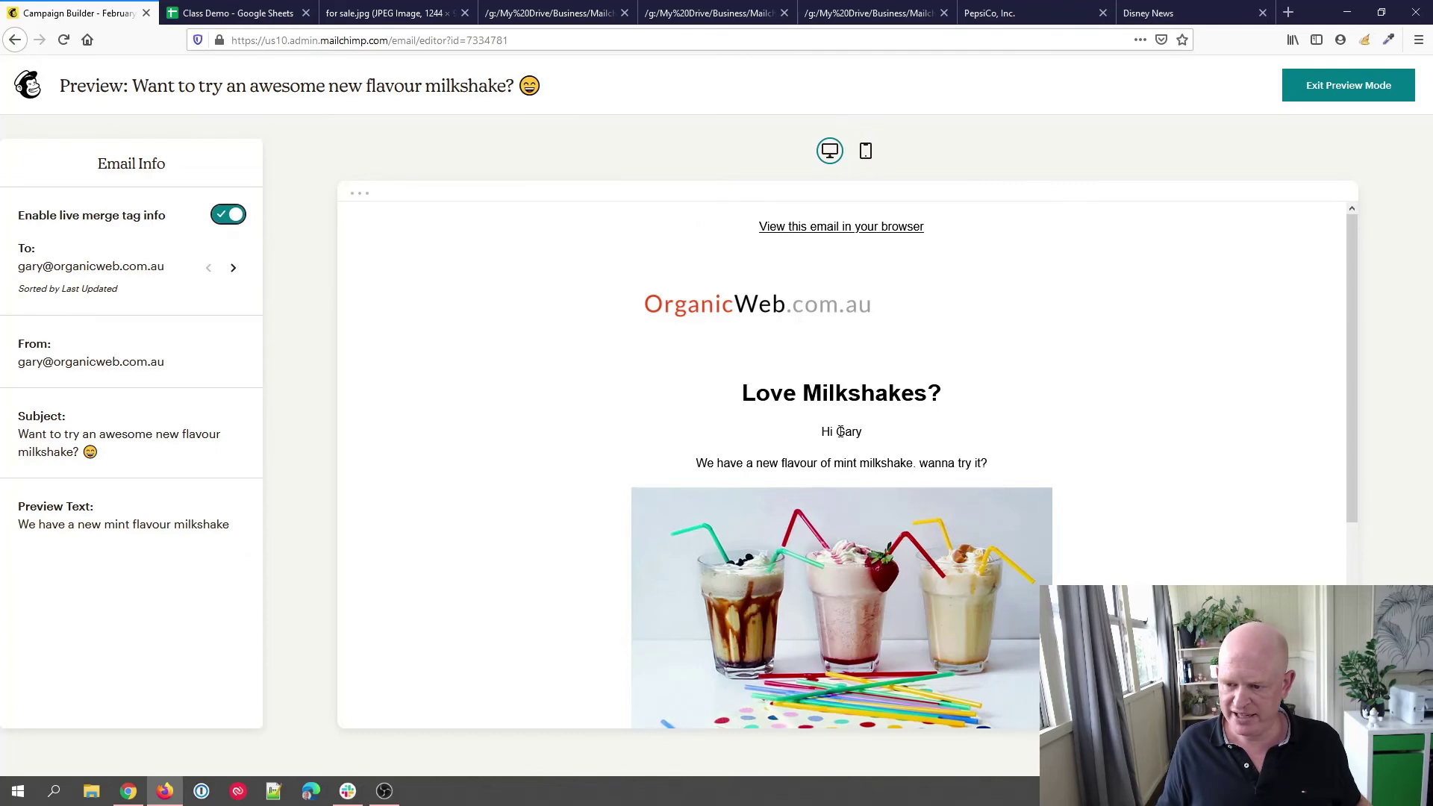
left_click_drag(841, 431, 862, 432)
left_click(844, 439)
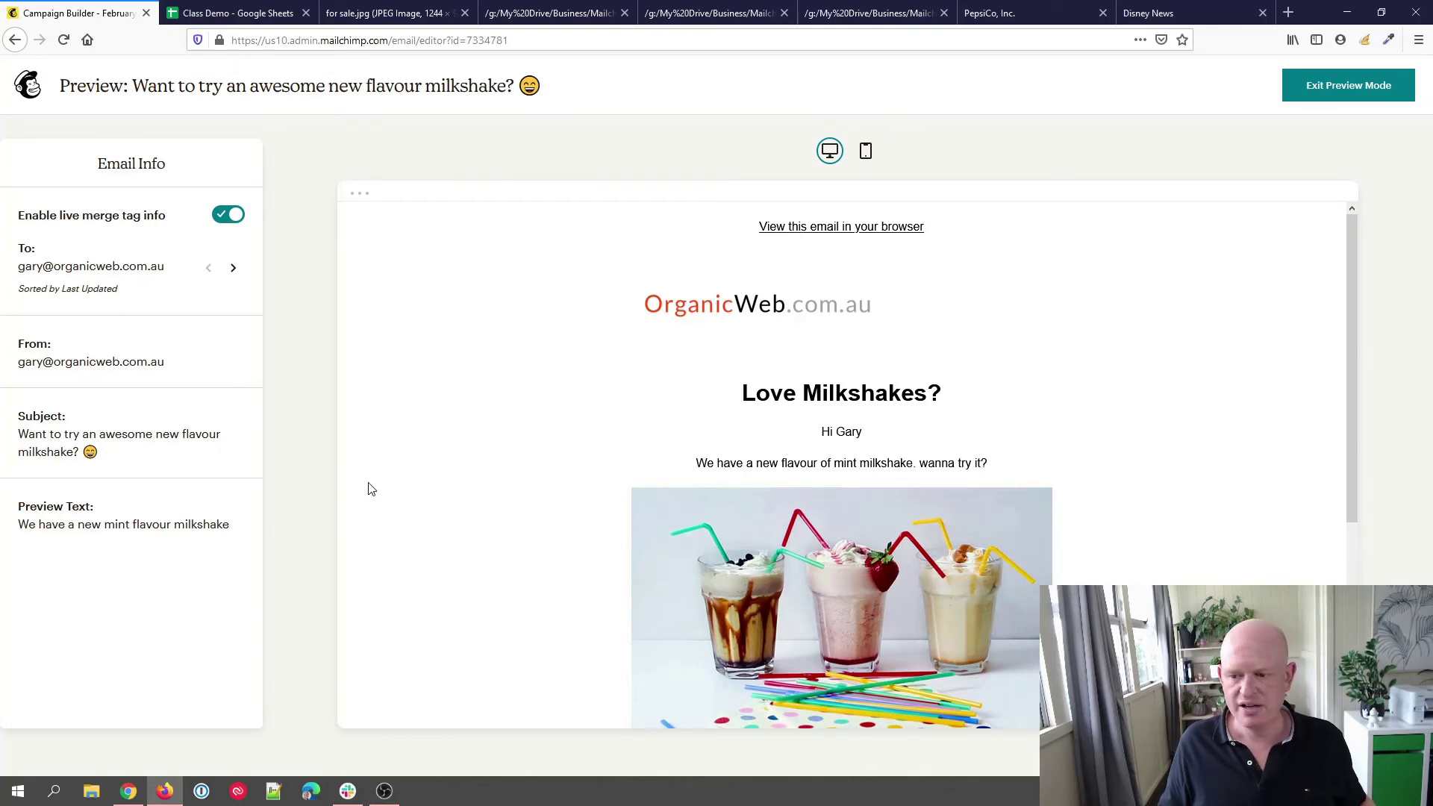
scroll(503, 458, "down", 2)
scroll(717, 457, "down", 3)
scroll(713, 451, "up", 5)
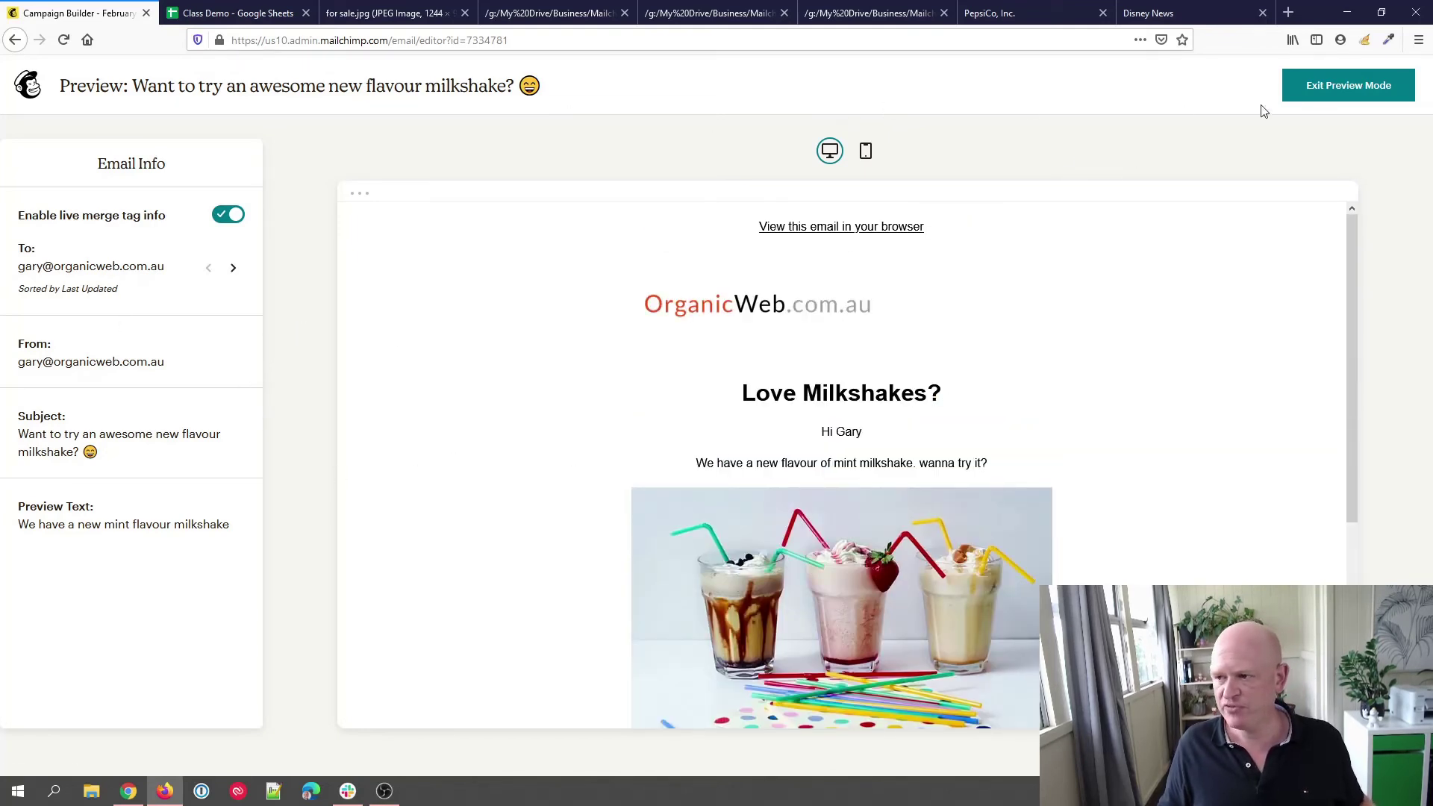
left_click(1331, 88)
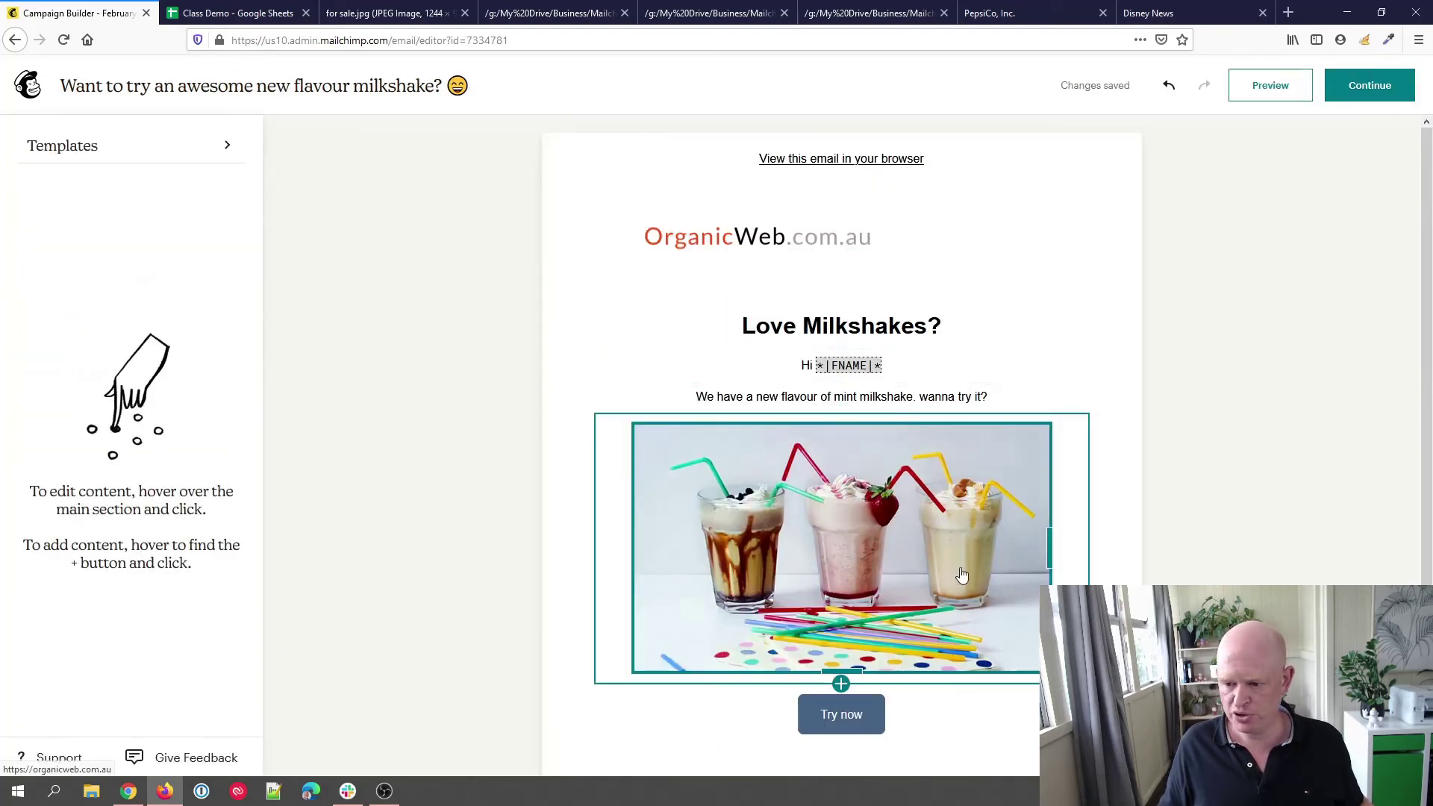
- Continue to the February campaign checklist, which reports the campaign ready to send
left_click(1372, 86)
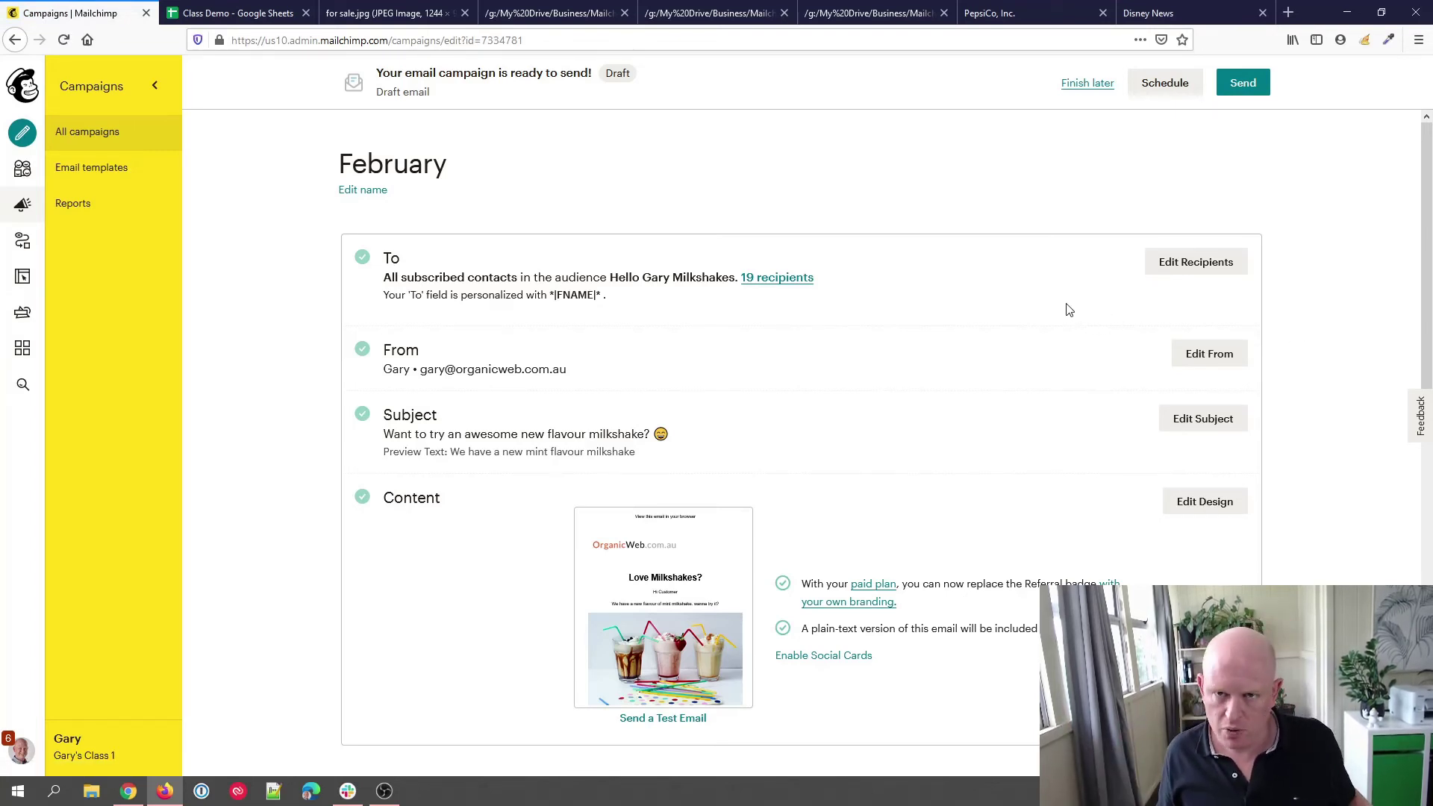
scroll(1387, 335, "down", 3)
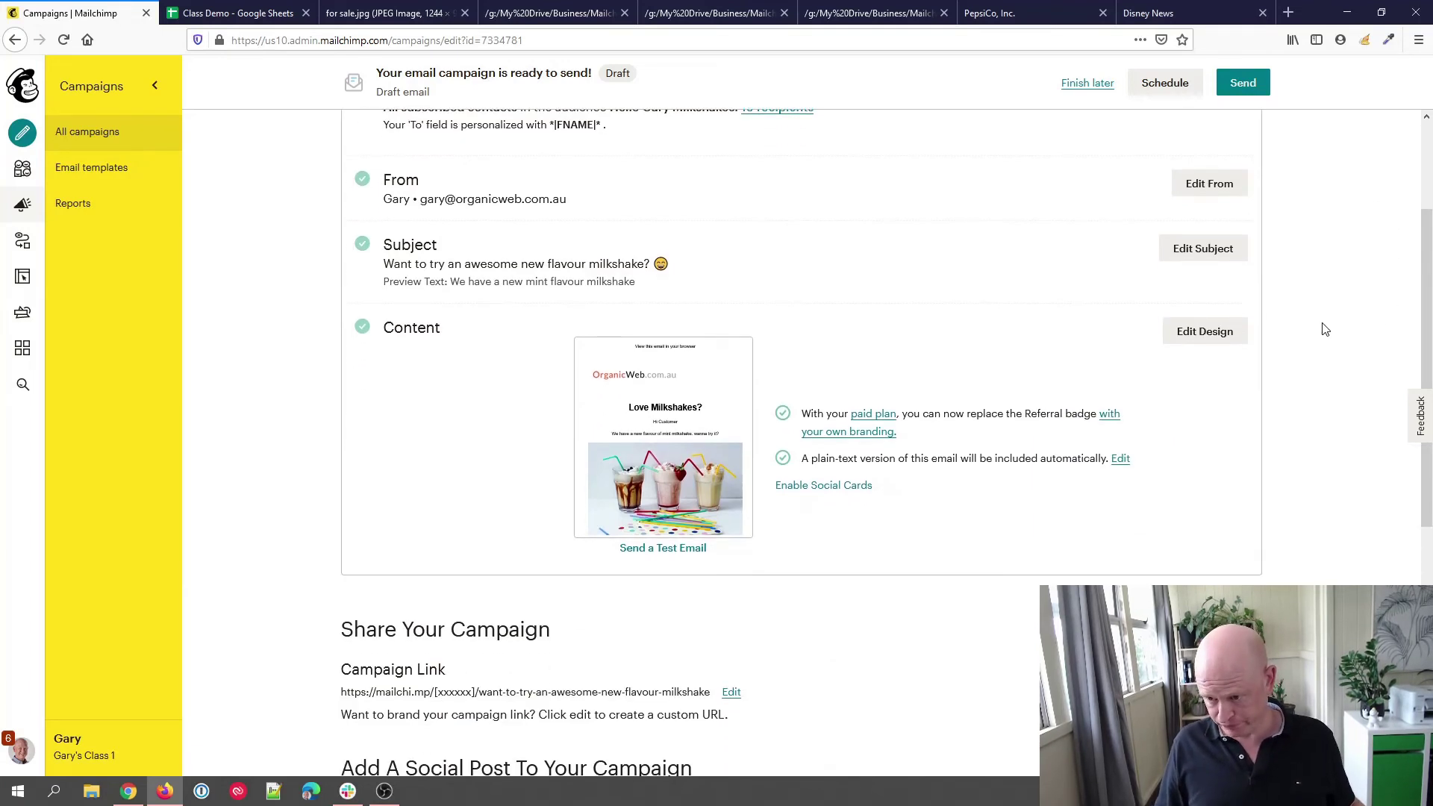
- Enable customised social cards using the milkshake photo, filler title and description, and save
left_click(819, 487)
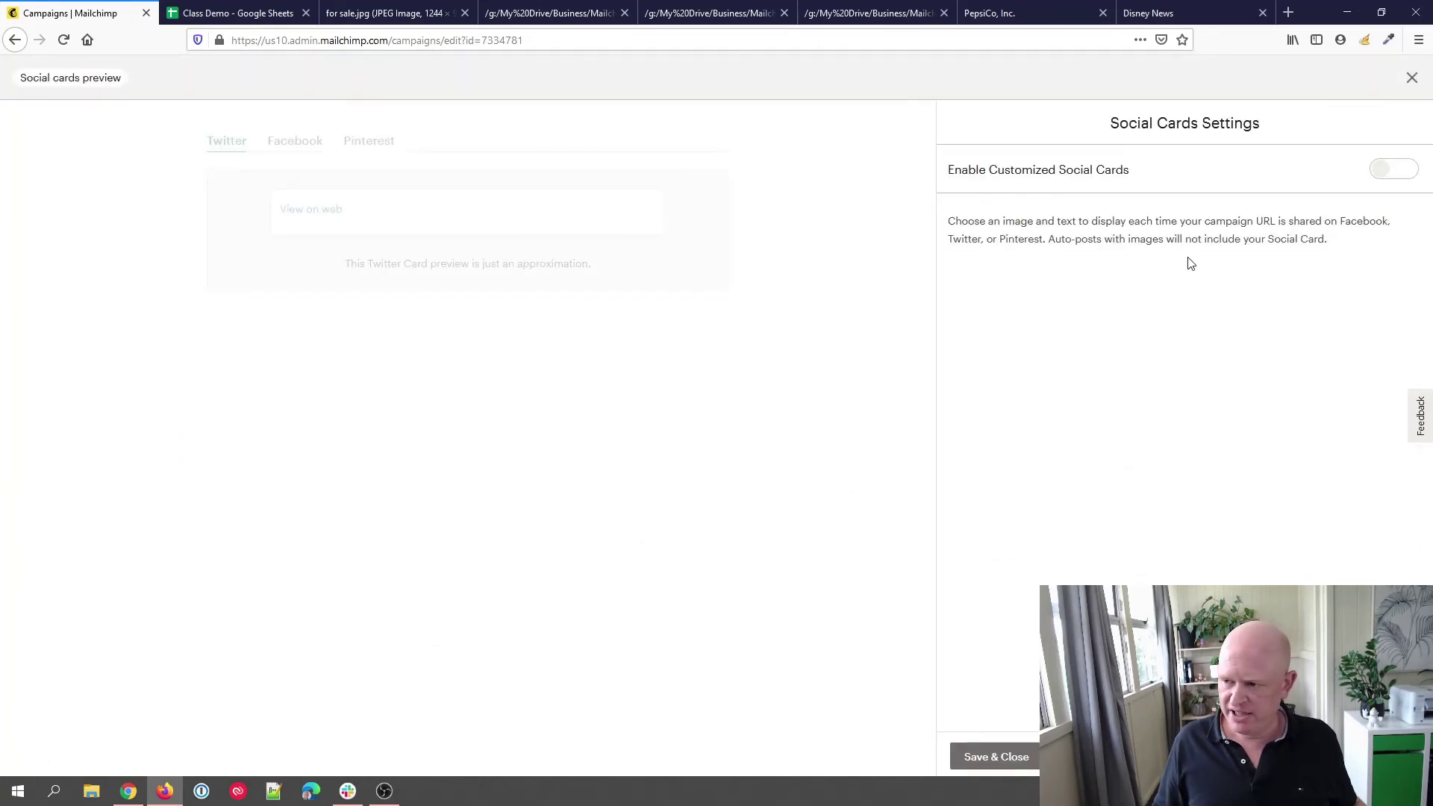
left_click(1402, 170)
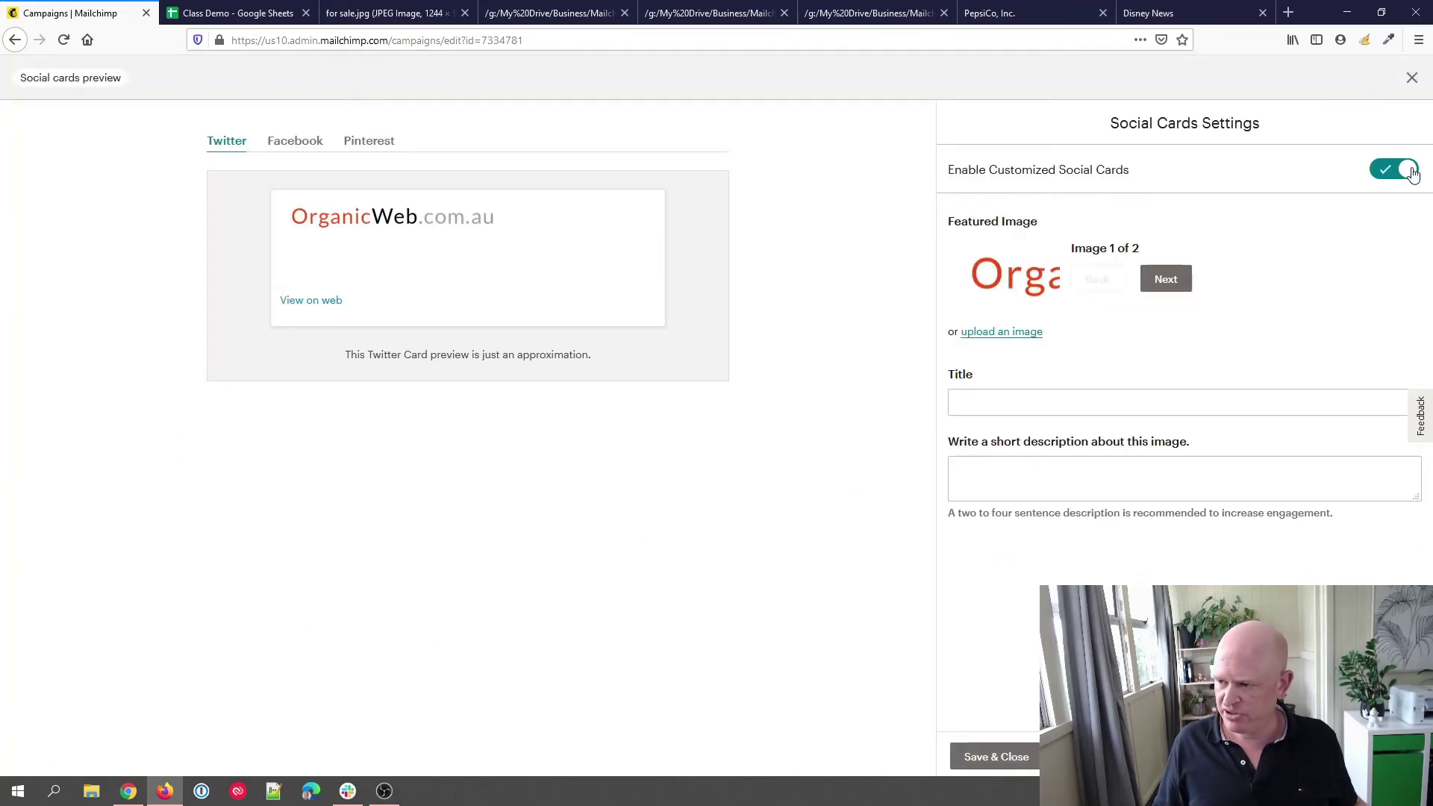
left_click(1170, 279)
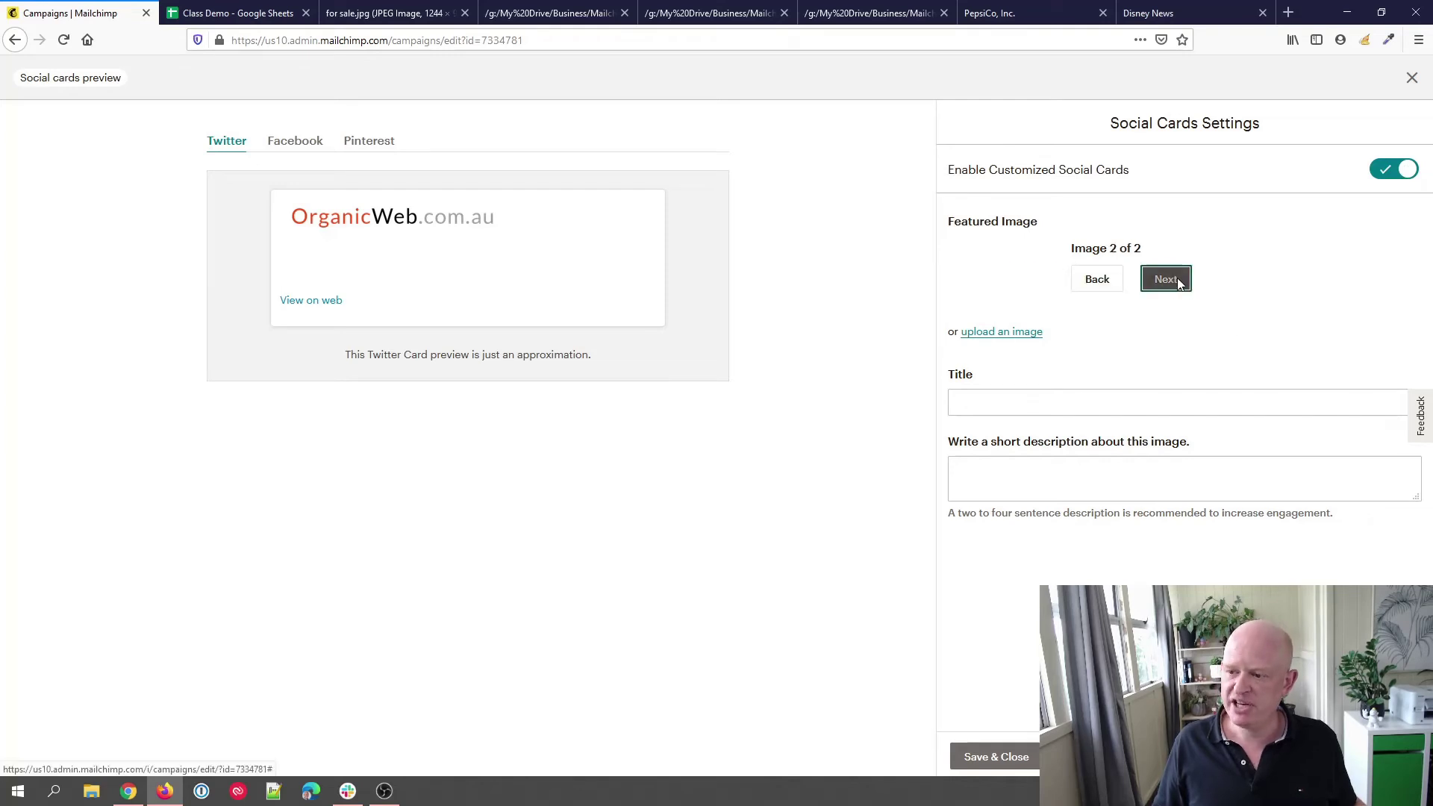
left_click(1111, 279)
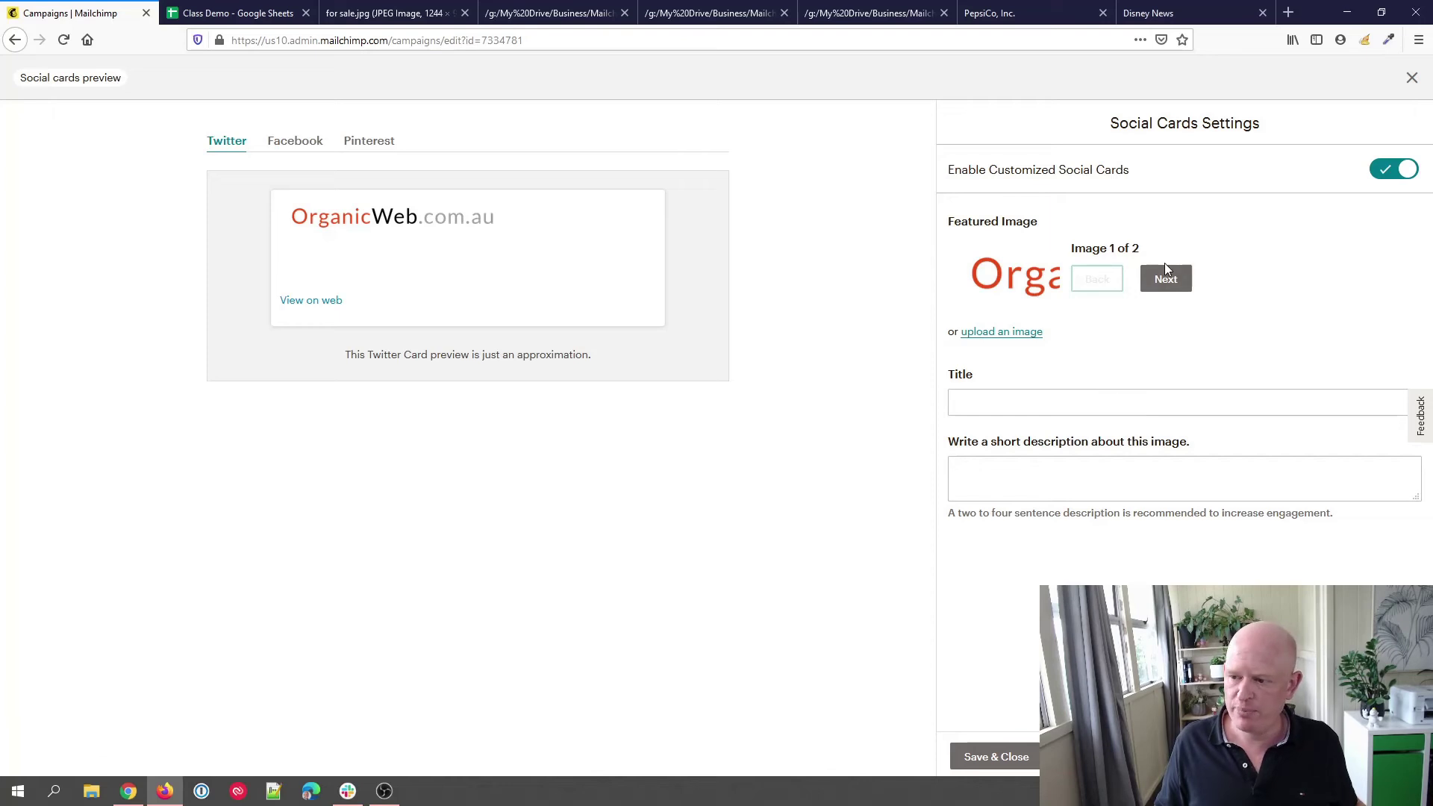
left_click(317, 155)
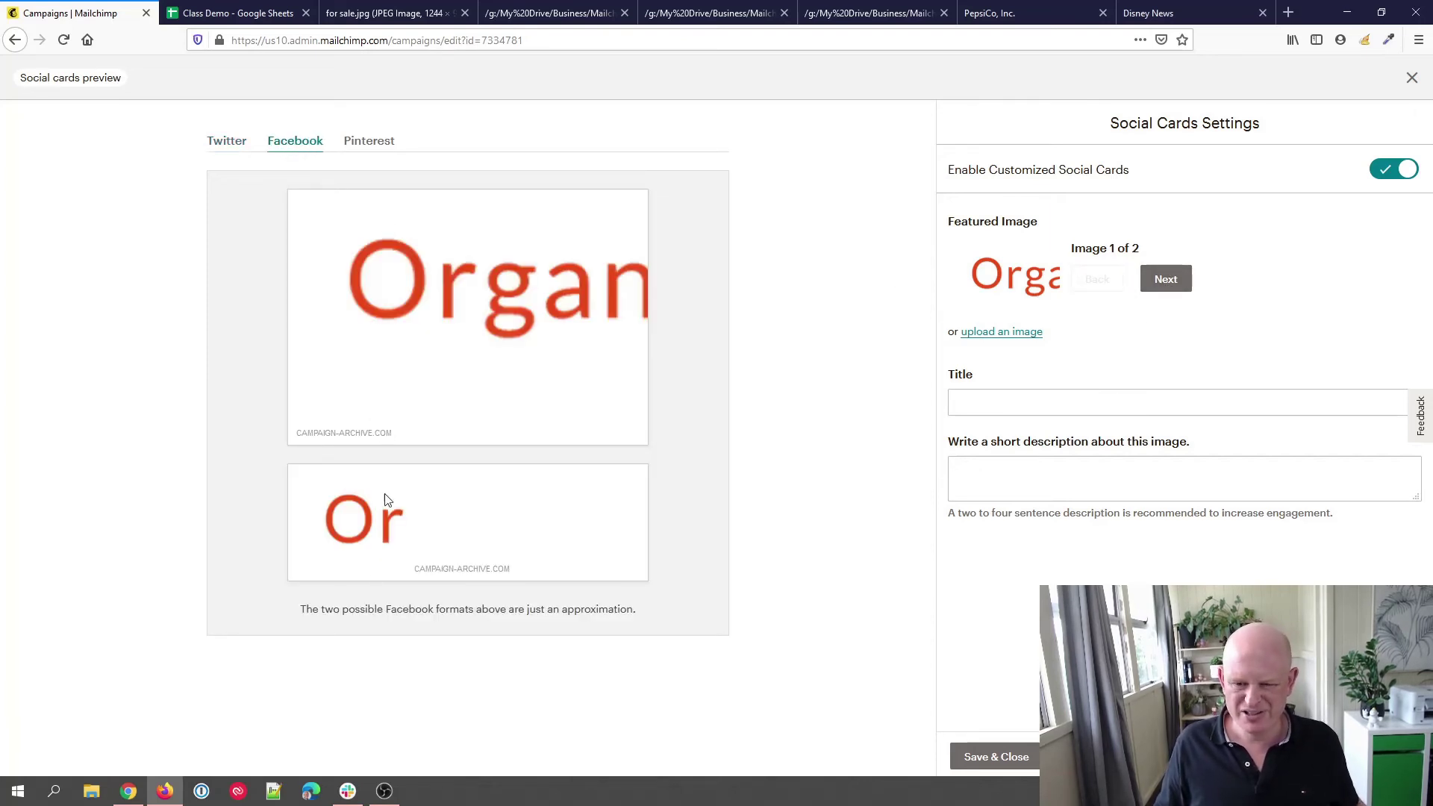
left_click(1153, 288)
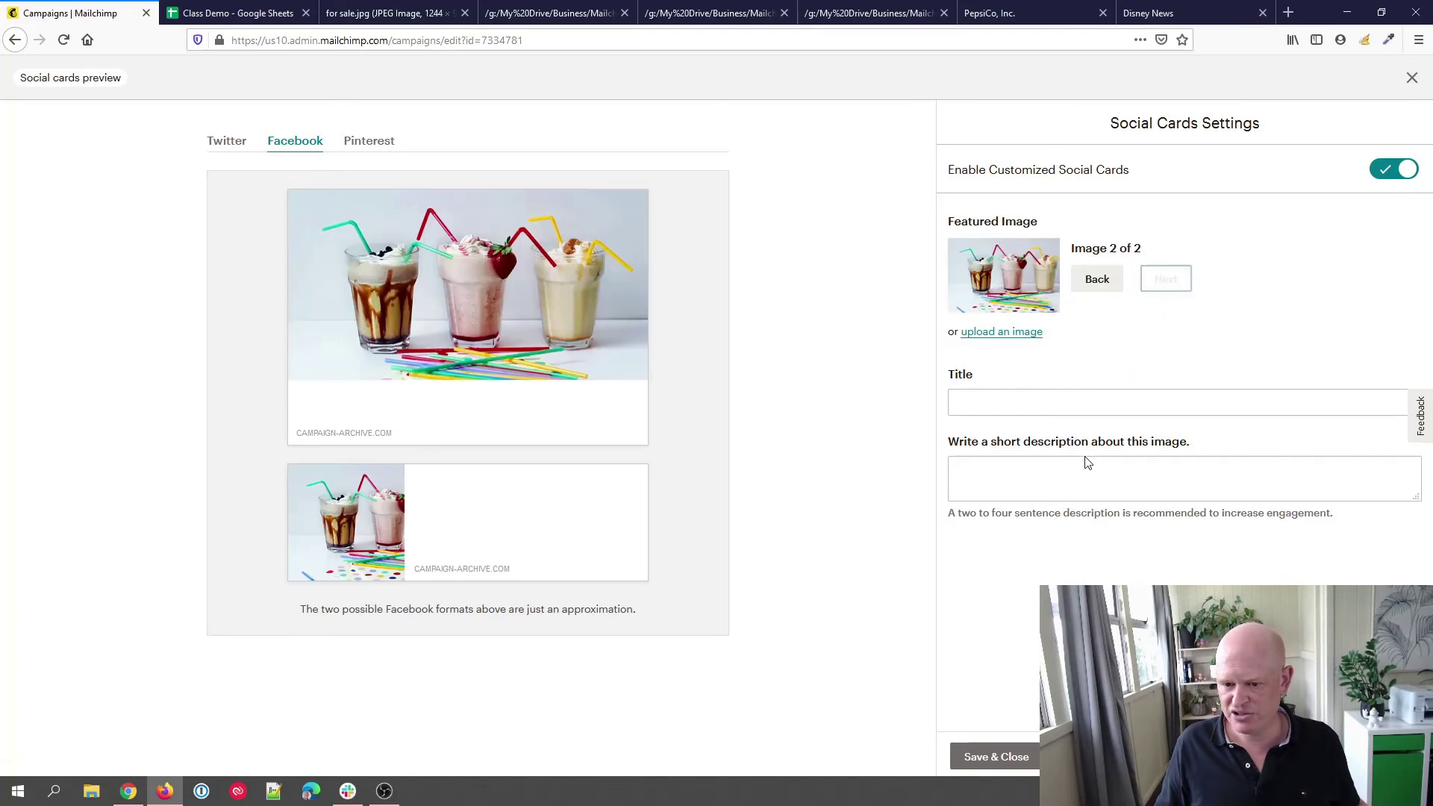
left_click(1039, 404)
type("hjgjlhg")
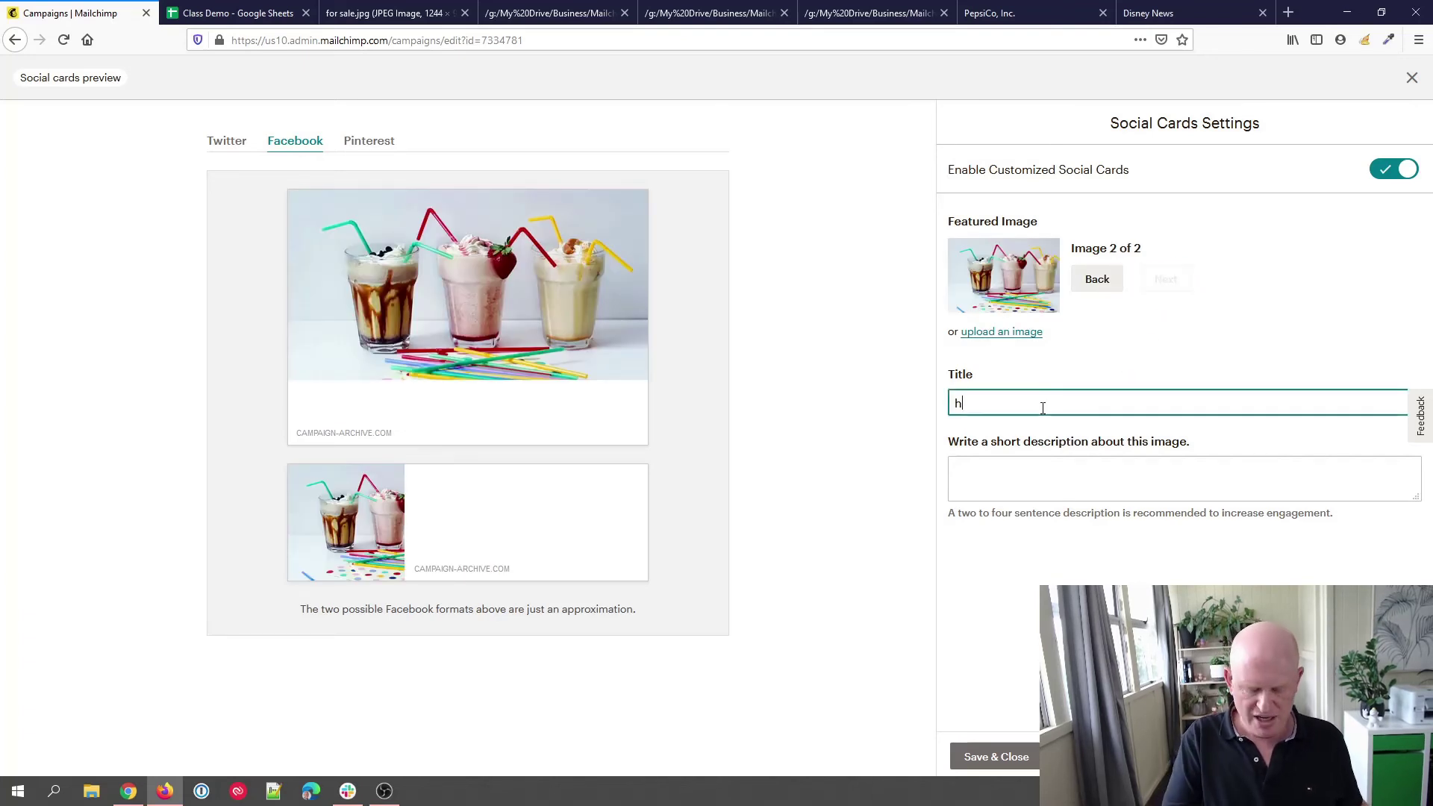
left_click(1043, 478)
type("jhgljhgljhgljhg")
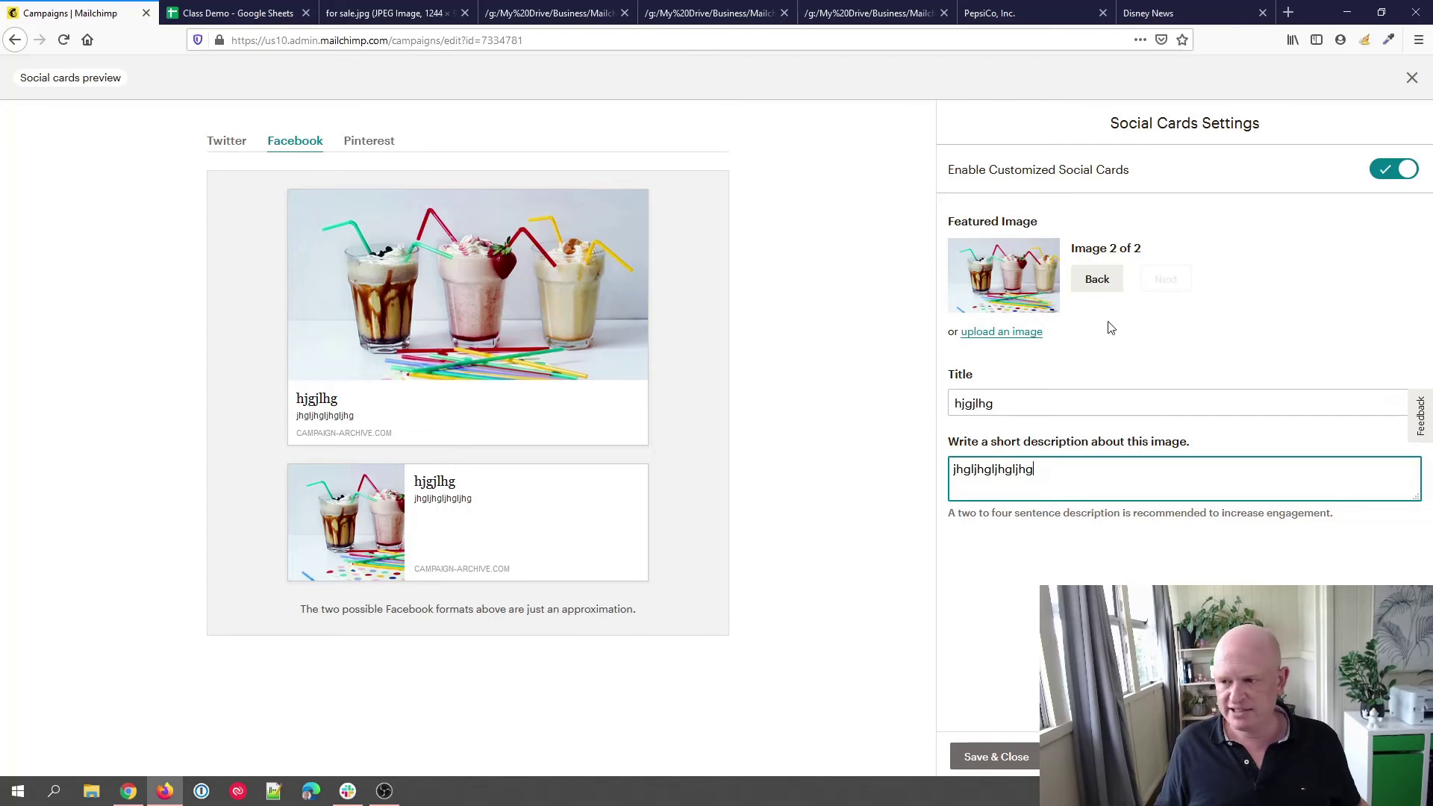
left_click(1014, 748)
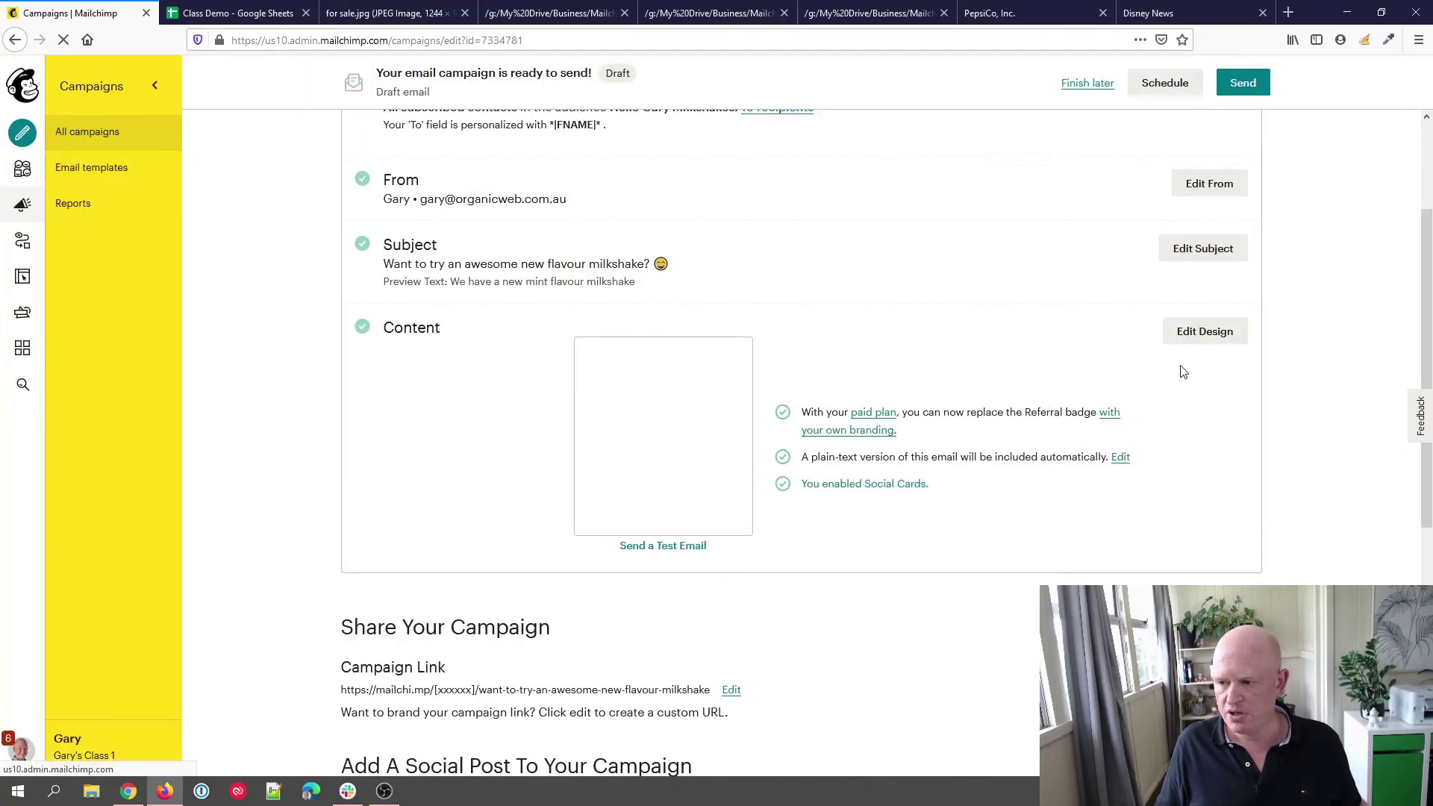
left_click(671, 548)
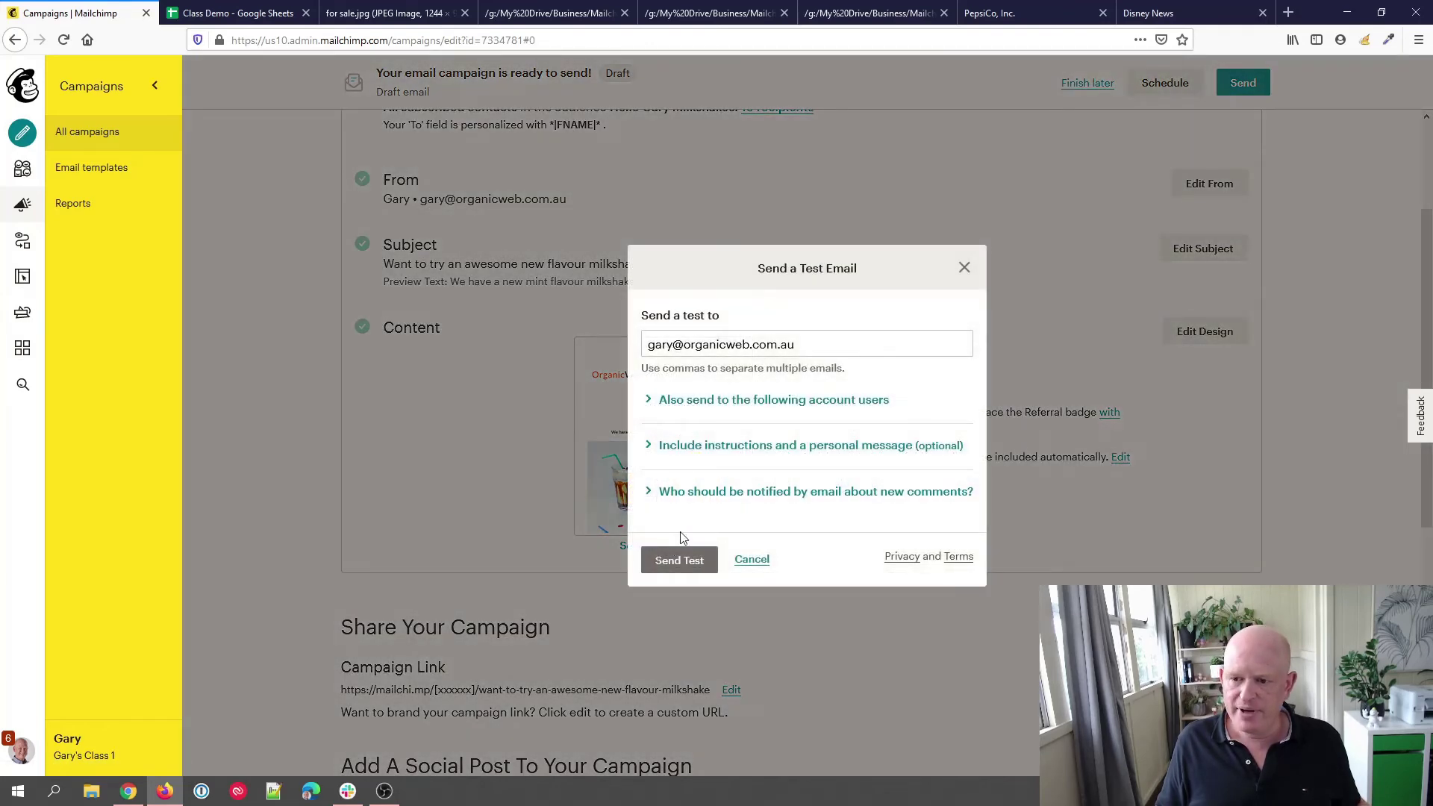
left_click(753, 561)
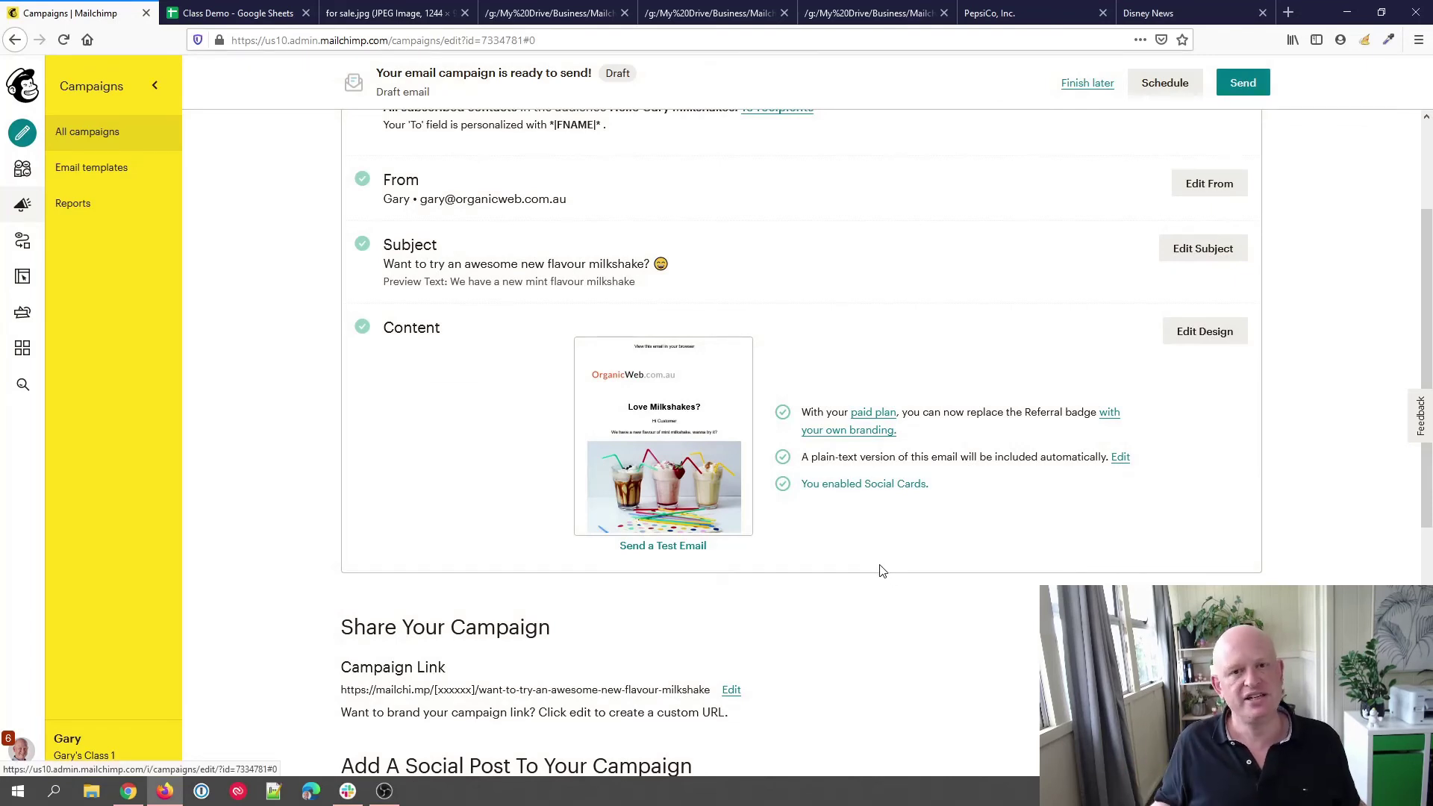
scroll(882, 556, "down", 3)
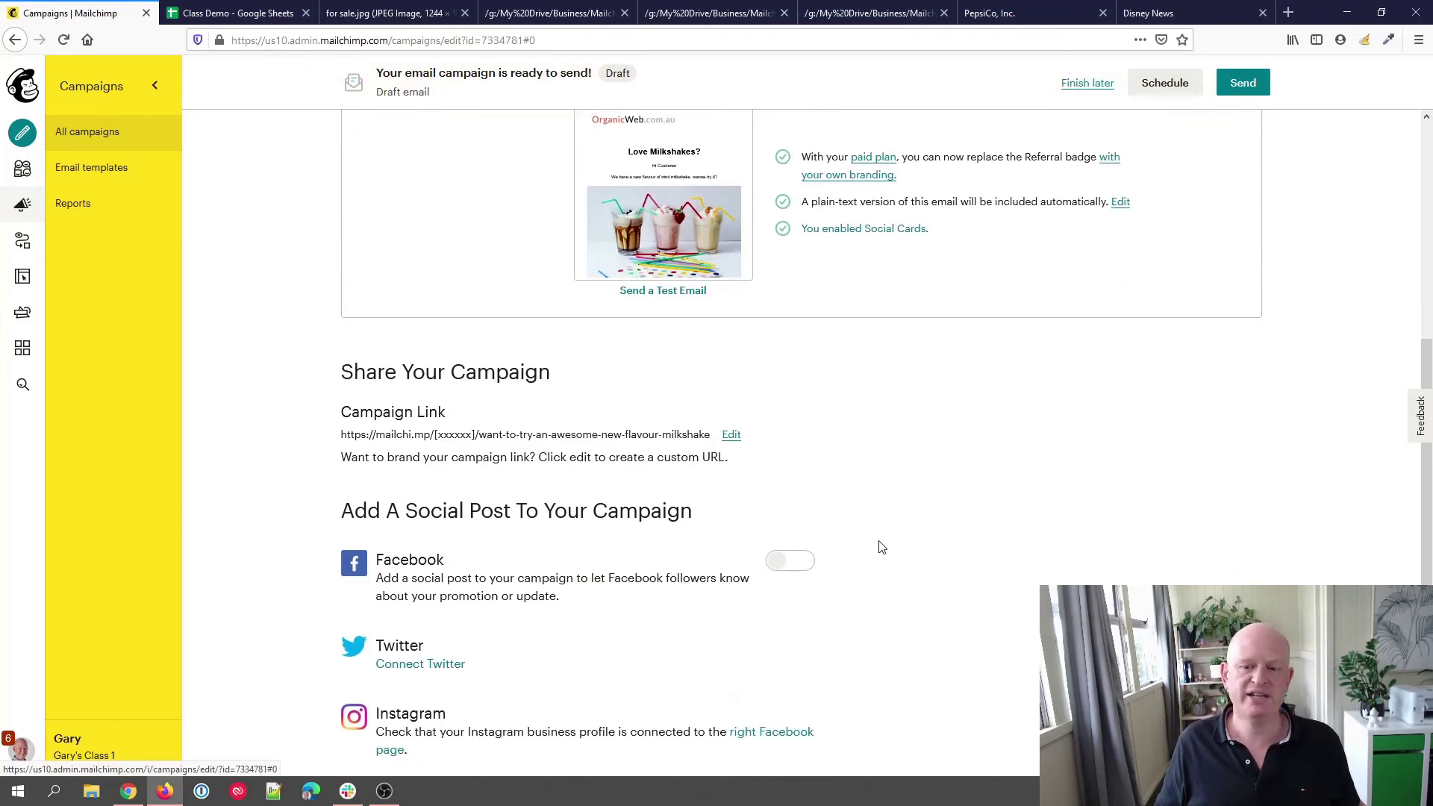
scroll(882, 547, "down", 1)
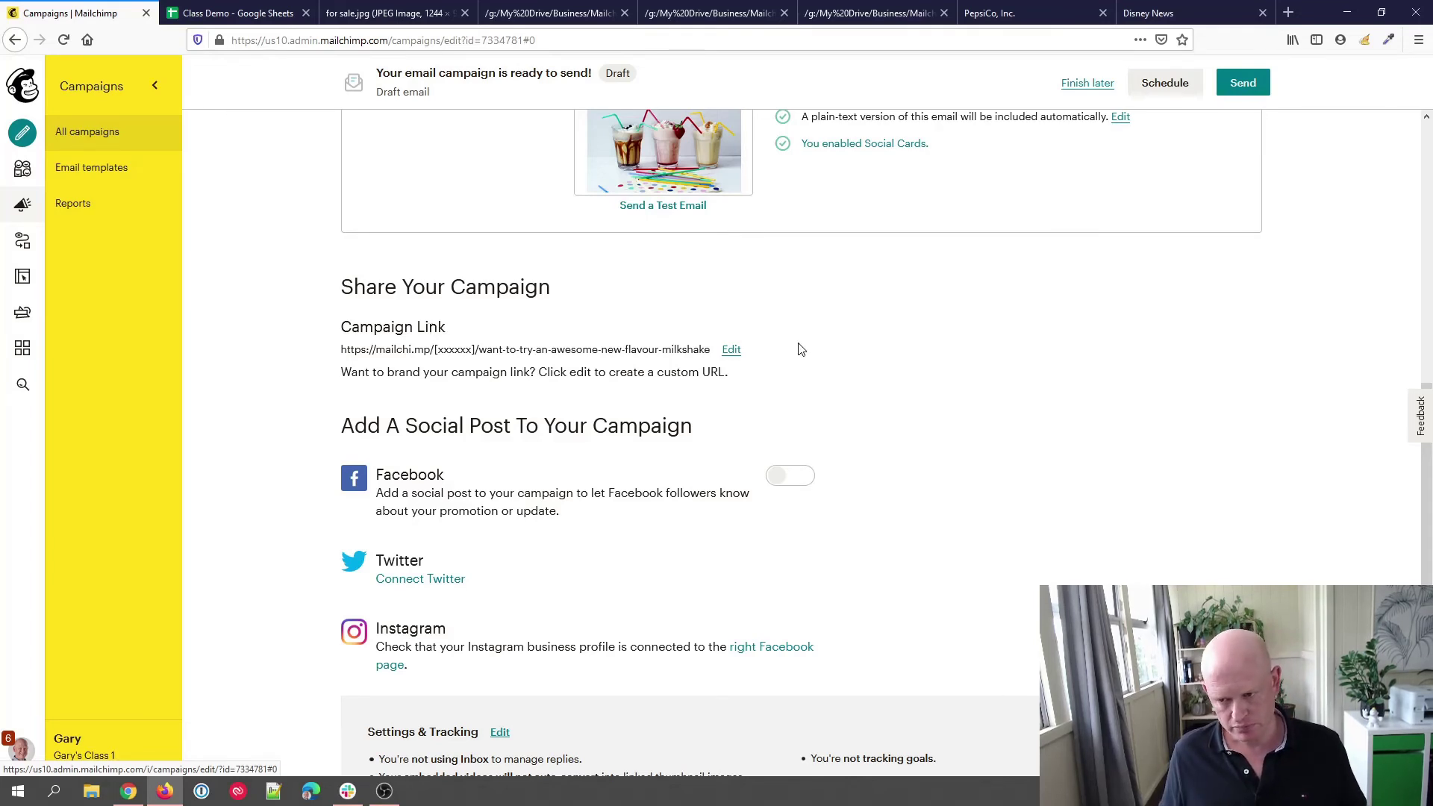
scroll(771, 358, "down", 3)
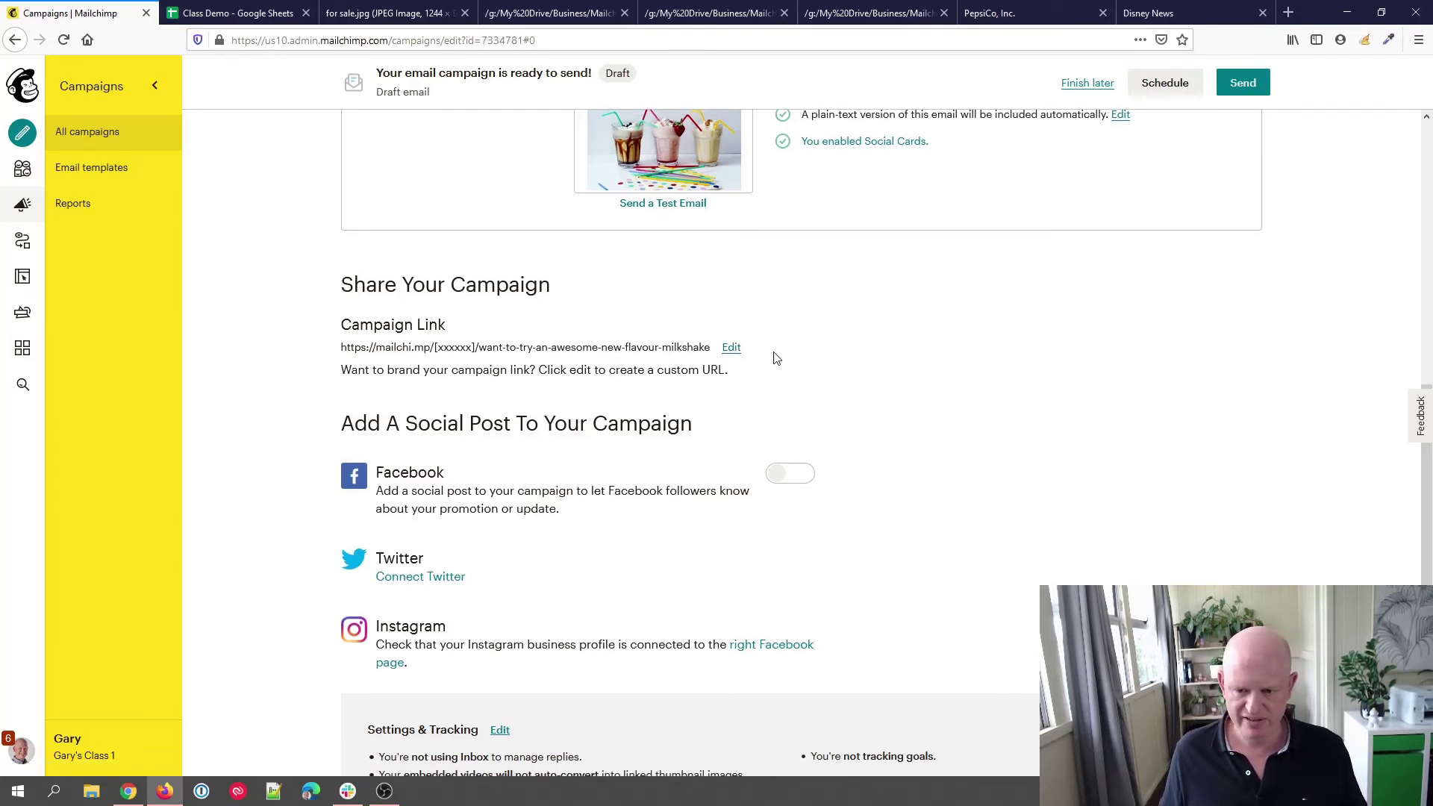
left_click(789, 356)
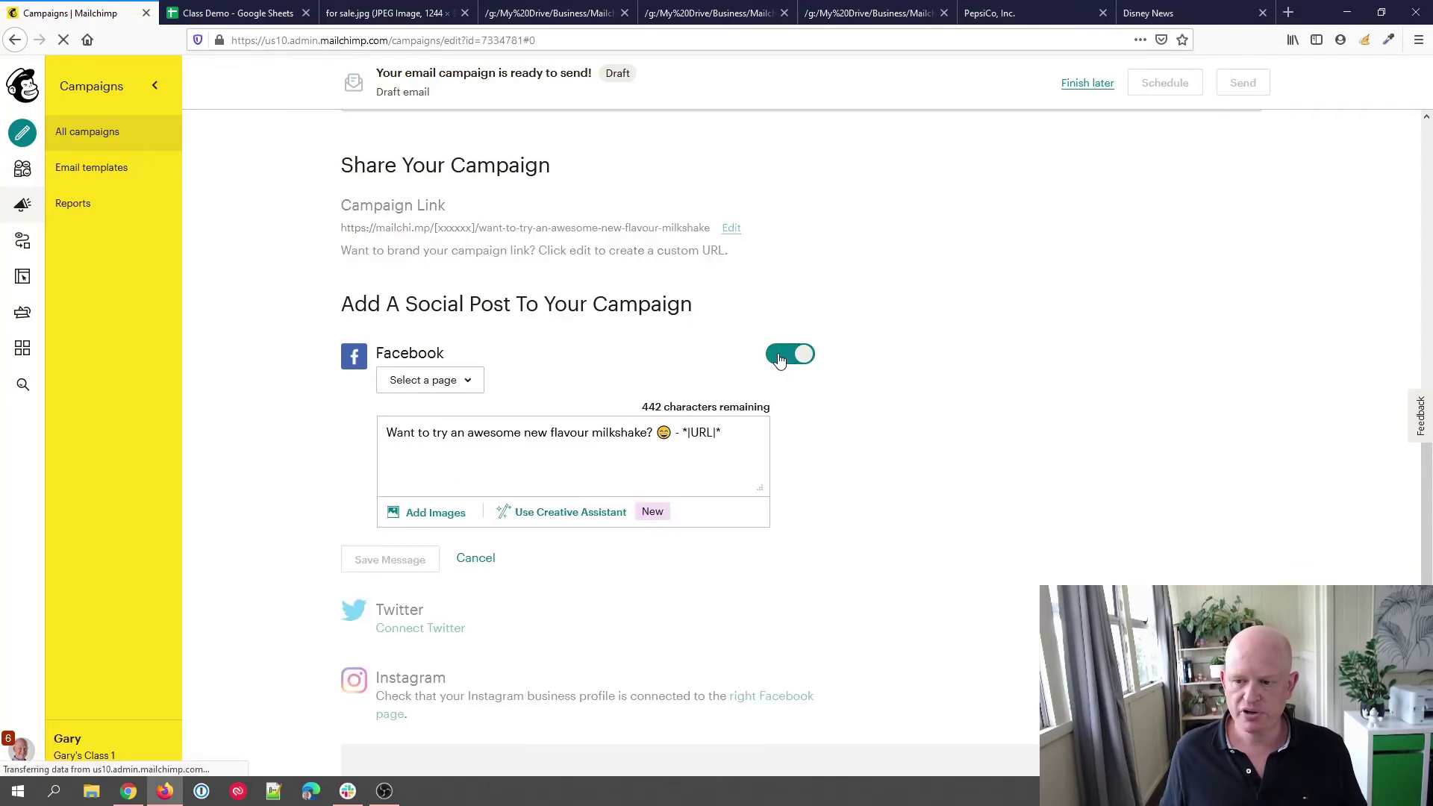
left_click(785, 356)
scroll(567, 380, "up", 2)
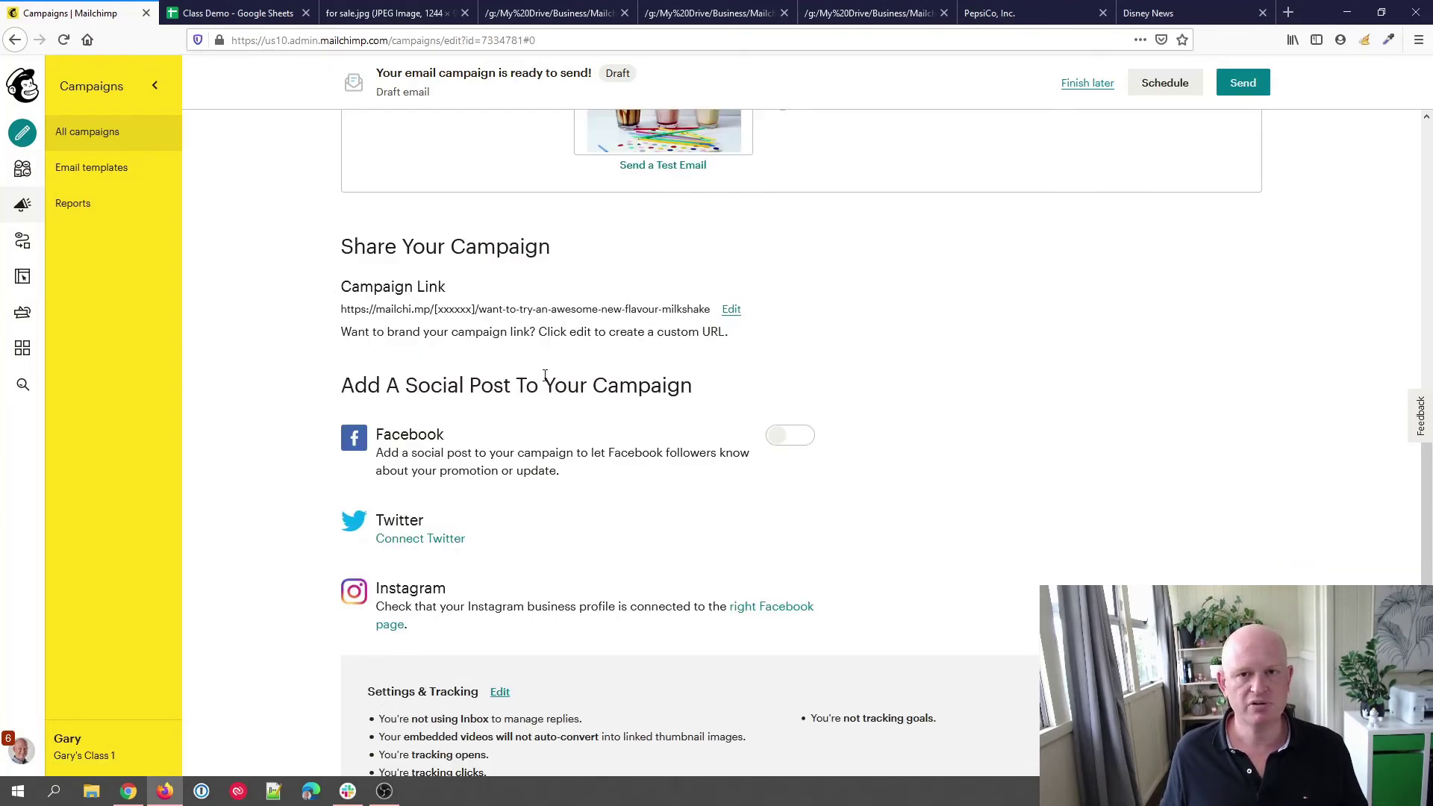
scroll(809, 379, "down", 2)
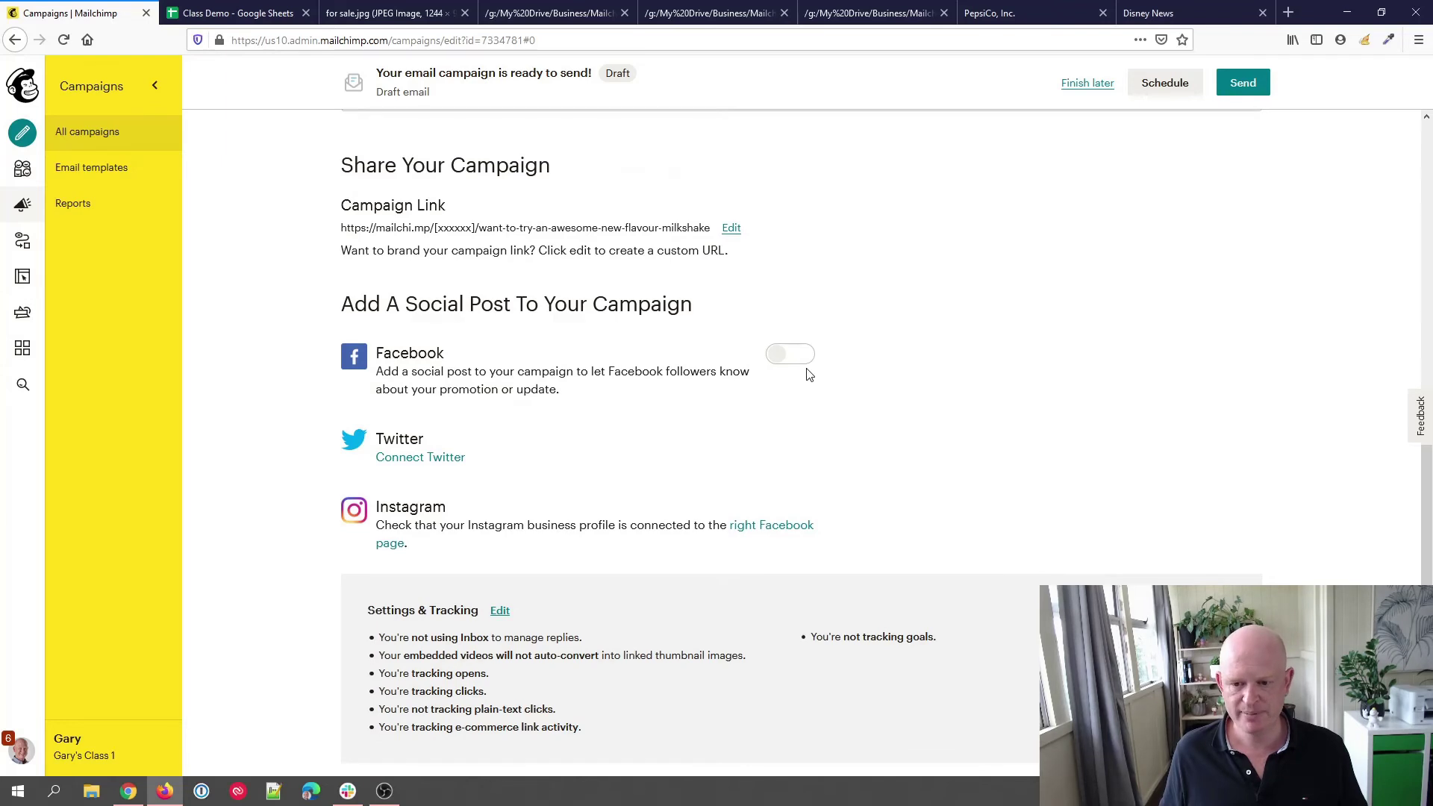
- Turn on 'Use Inbox to manage replies' in the campaign's Settings & Tracking
left_click(500, 611)
scroll(581, 562, "down", 6)
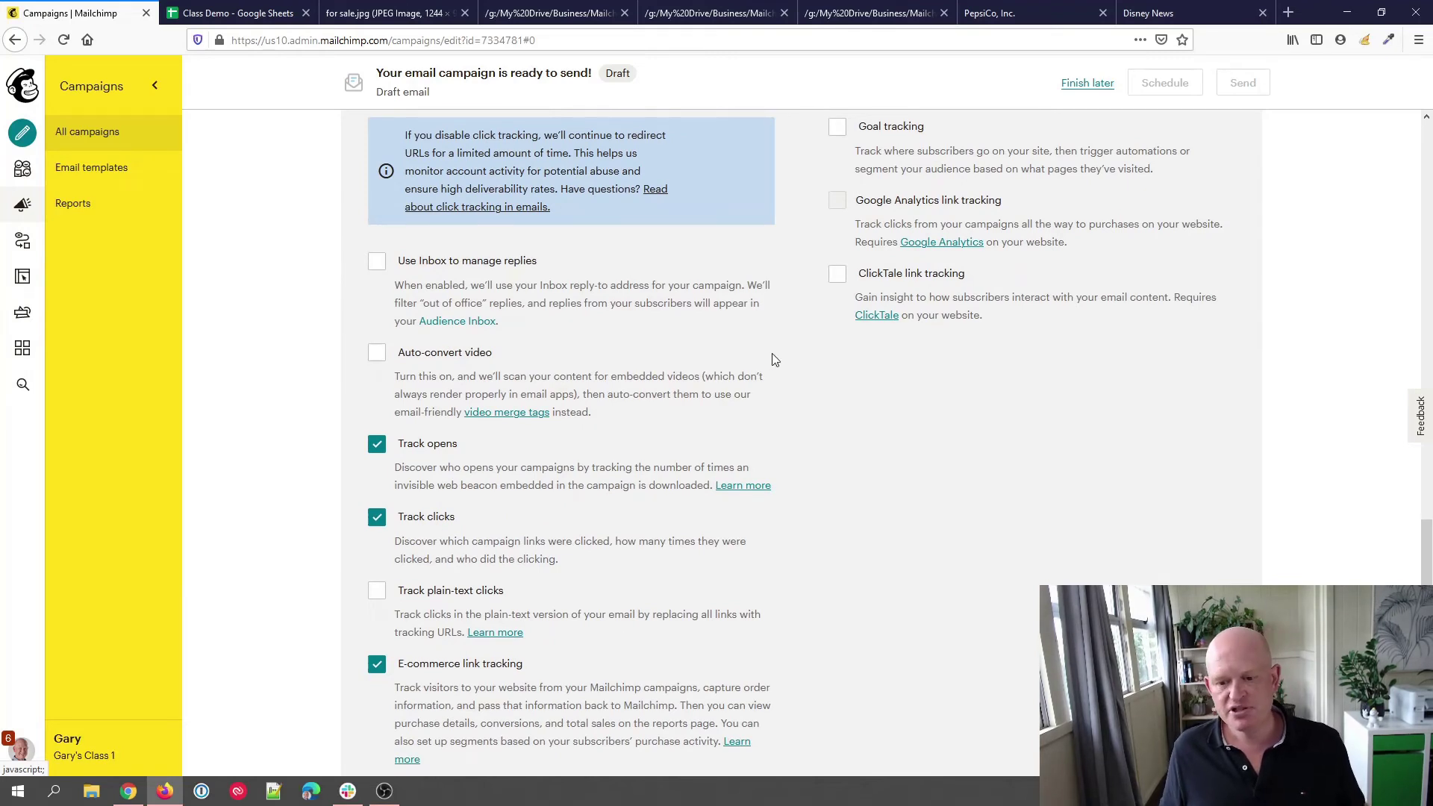
scroll(536, 642, "down", 1)
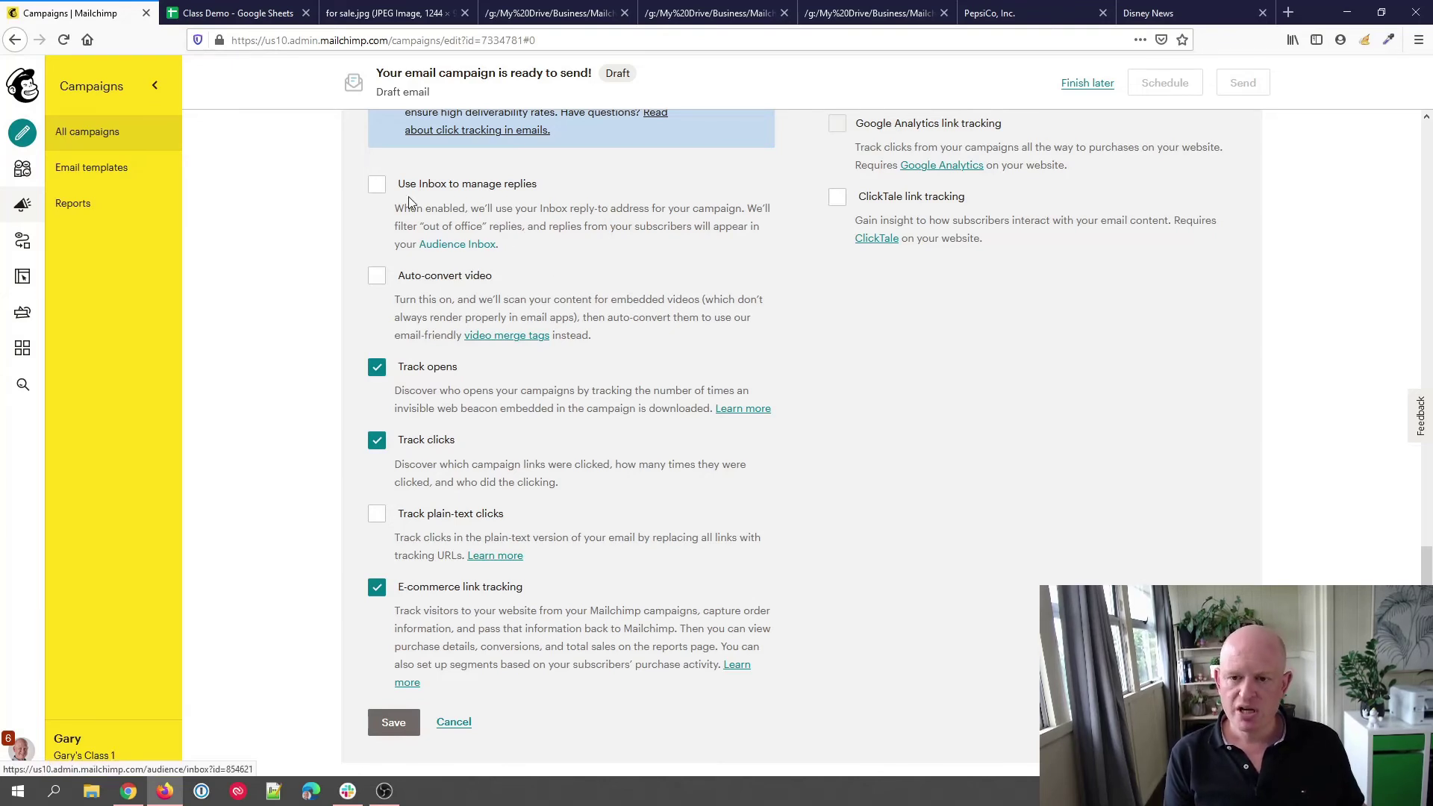
left_click(379, 186)
left_click(377, 187)
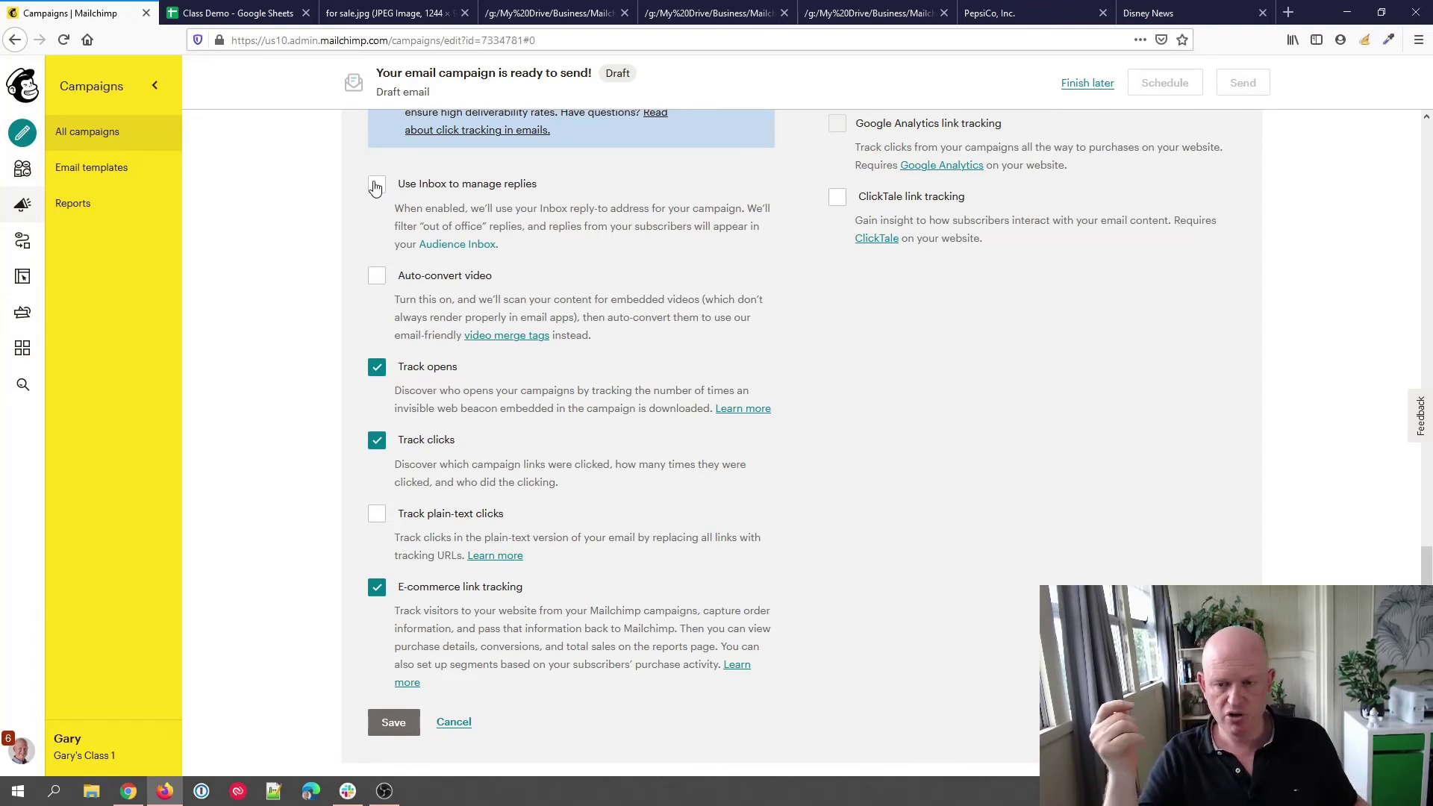
left_click(376, 187)
- Save the February campaign's tracking settings with opens, clicks and e-commerce tracking kept
scroll(589, 259, "up", 1)
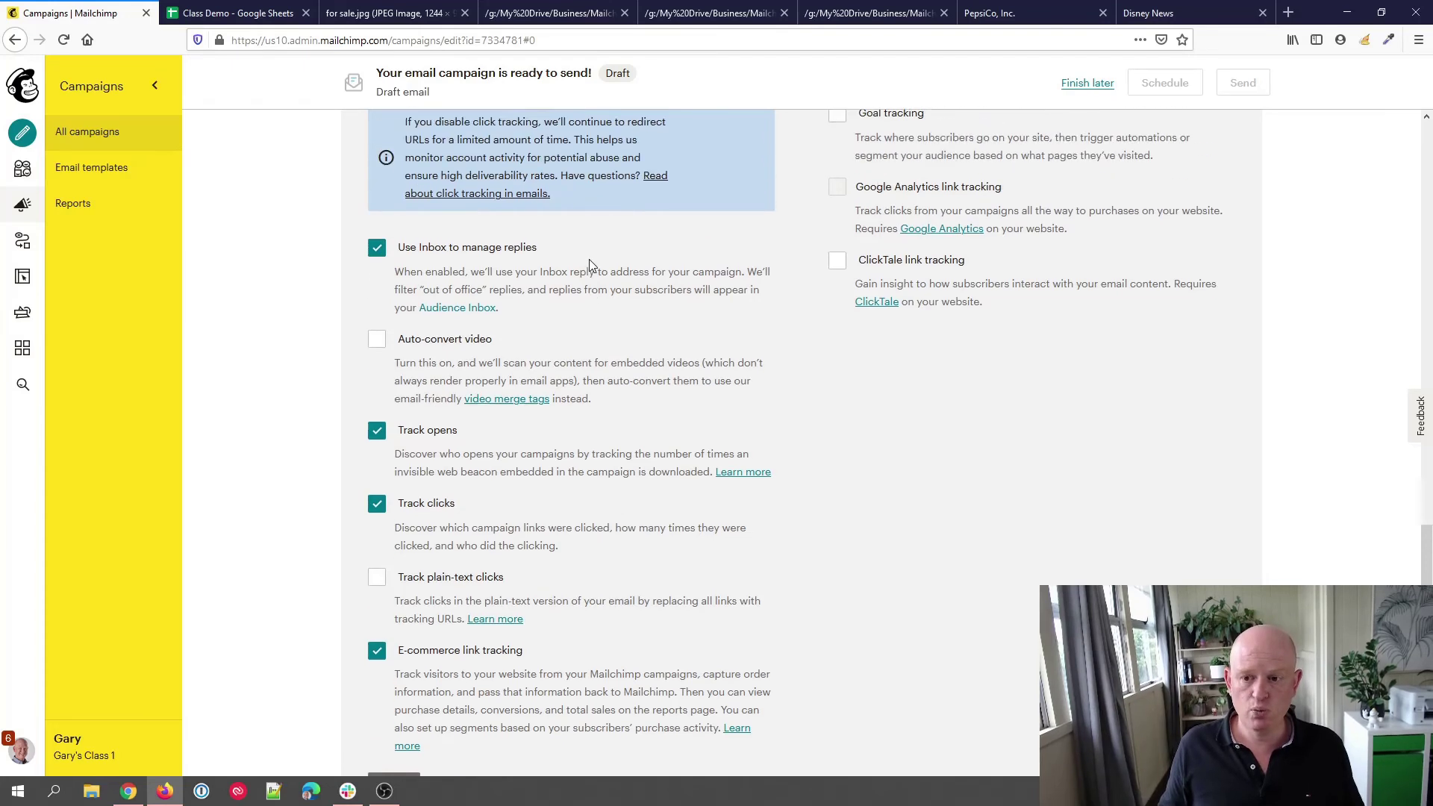
scroll(589, 262, "up", 1)
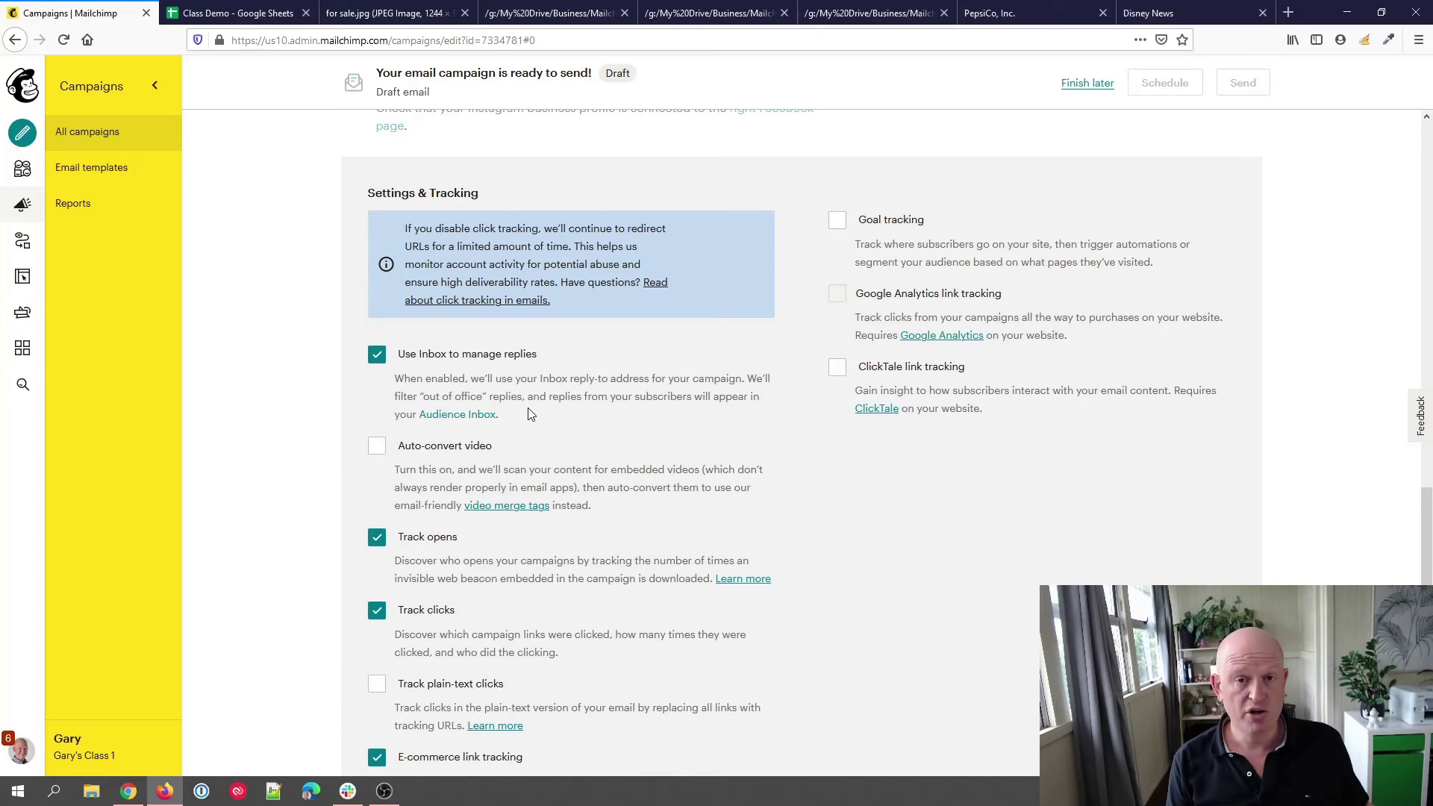
scroll(527, 413, "up", 2)
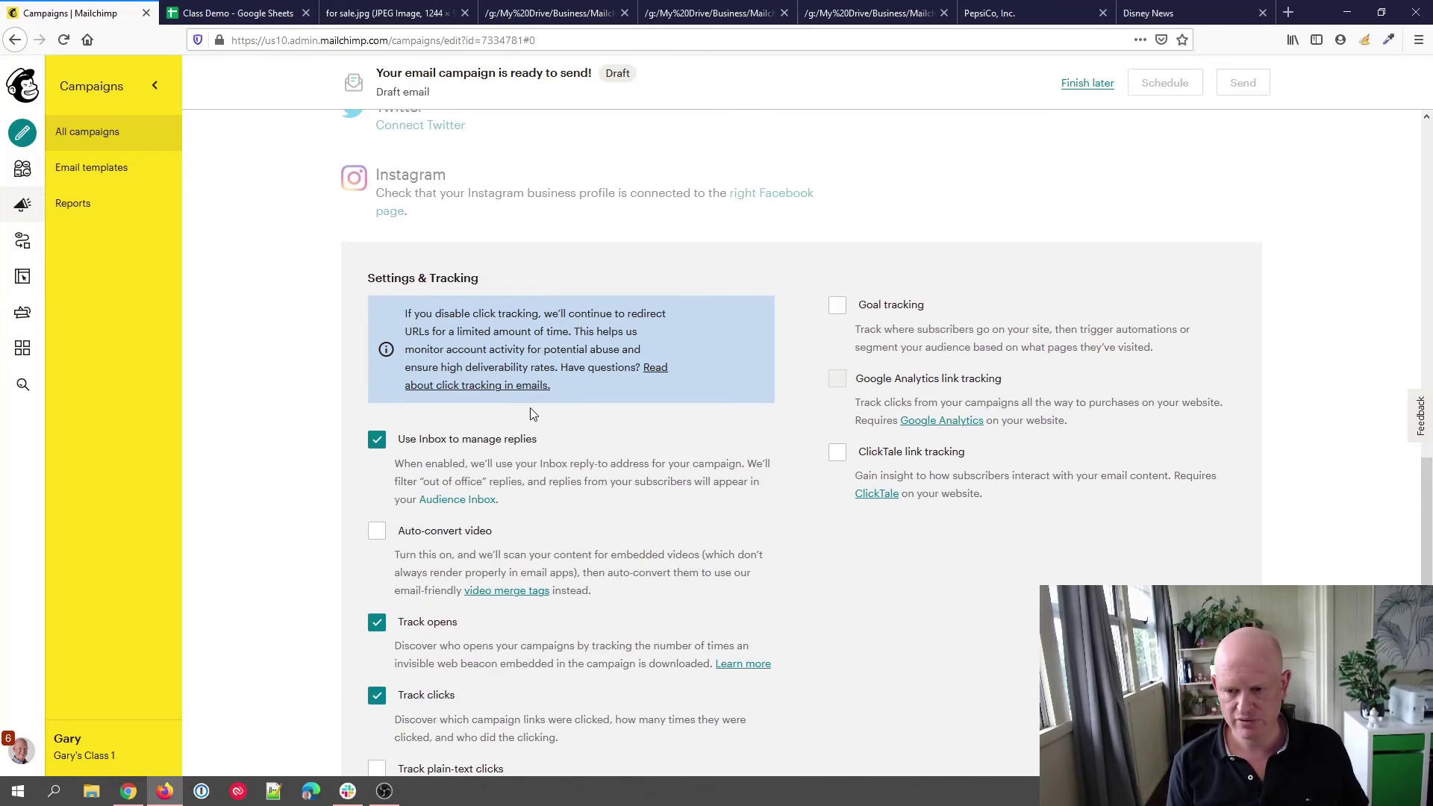
scroll(532, 415, "up", 4)
scroll(533, 416, "up", 4)
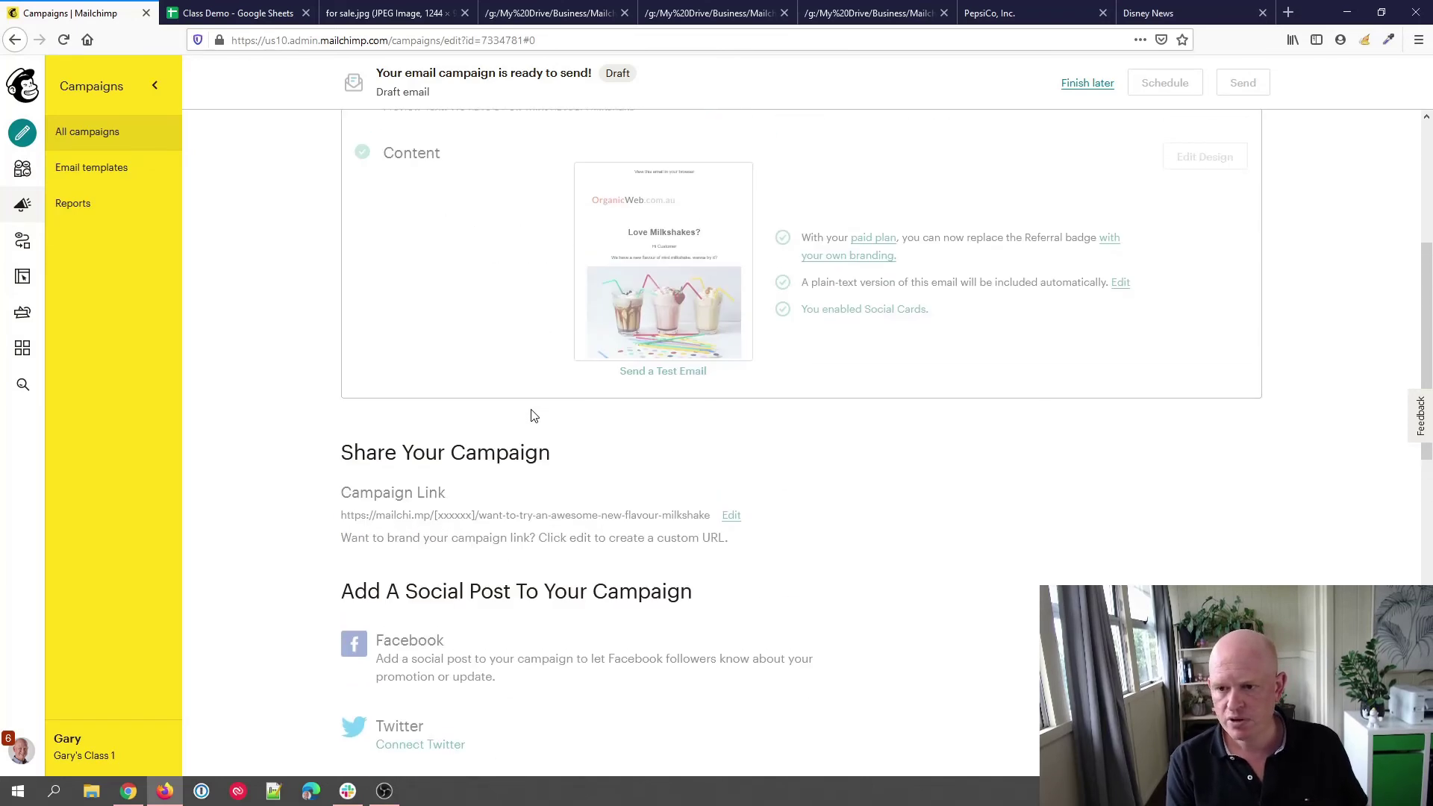
scroll(534, 416, "down", 10)
left_click(389, 732)
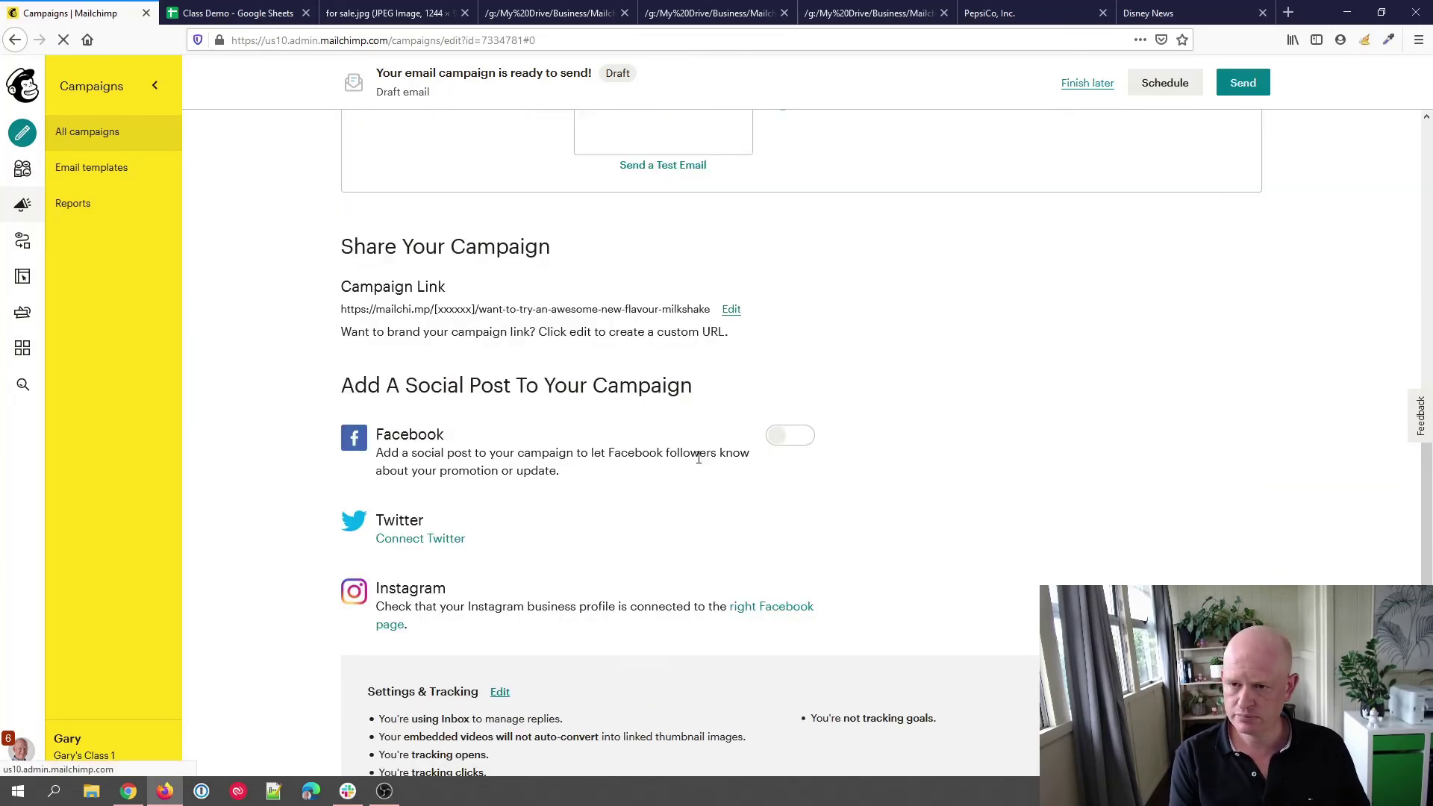
scroll(709, 448, "up", 8)
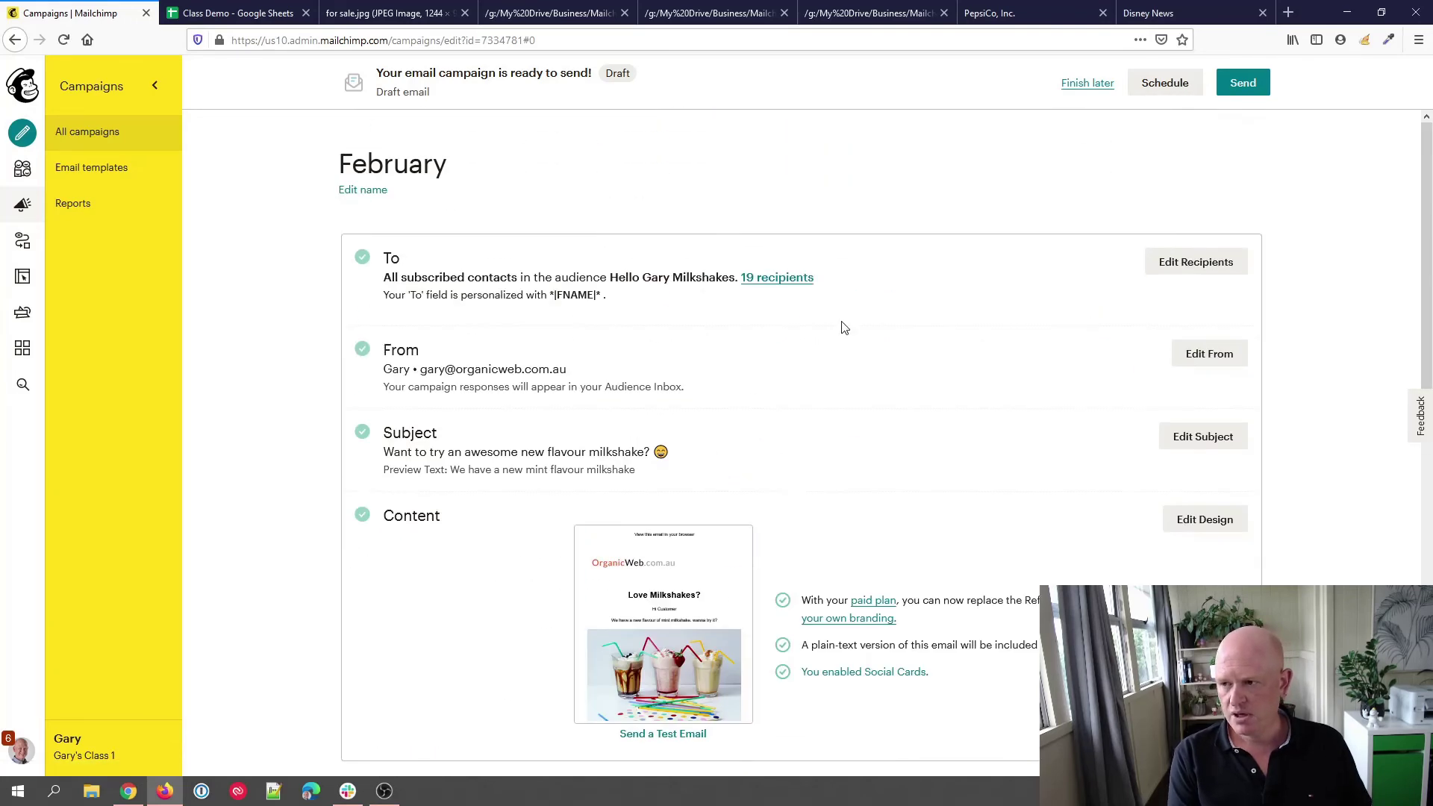
left_click(1175, 82)
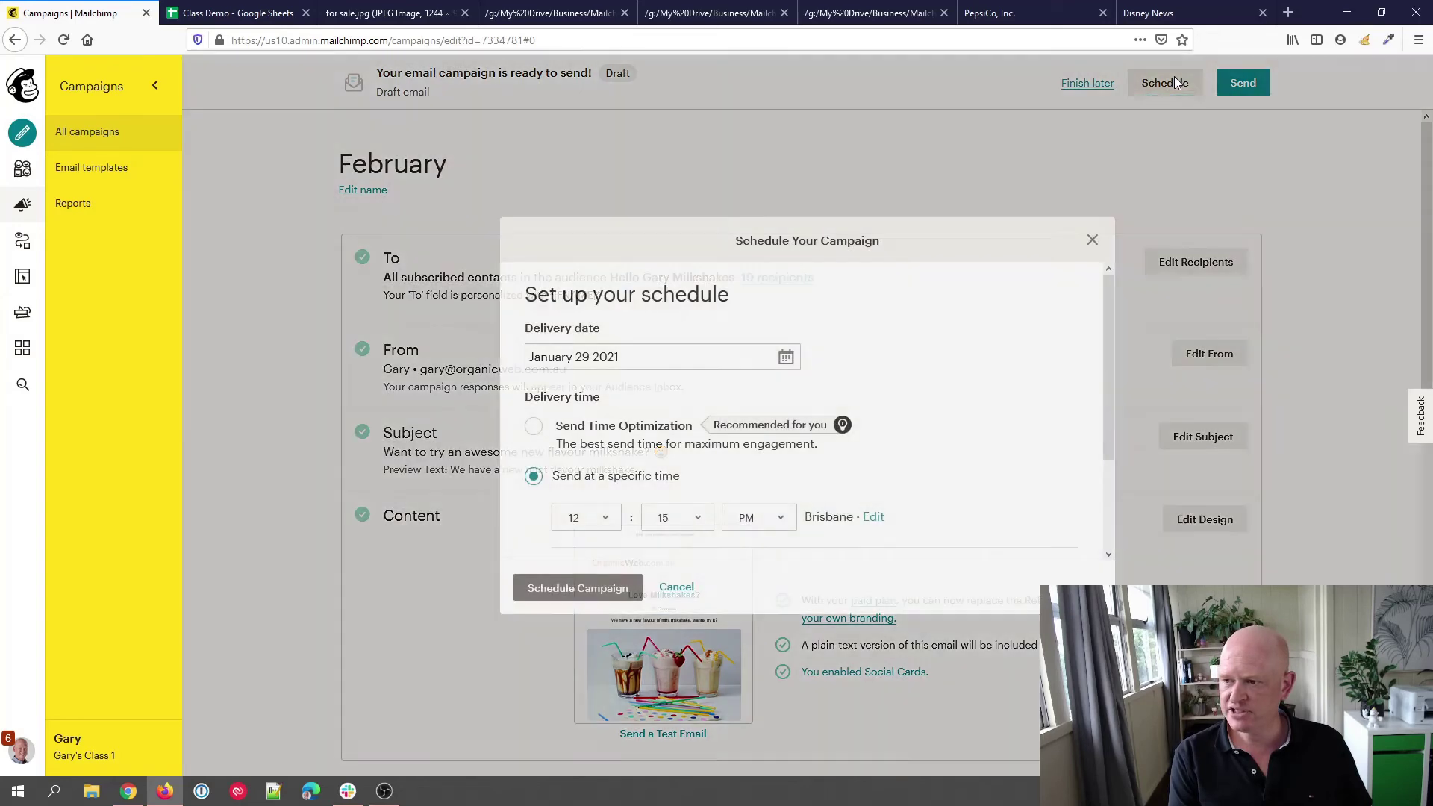
left_click(535, 428)
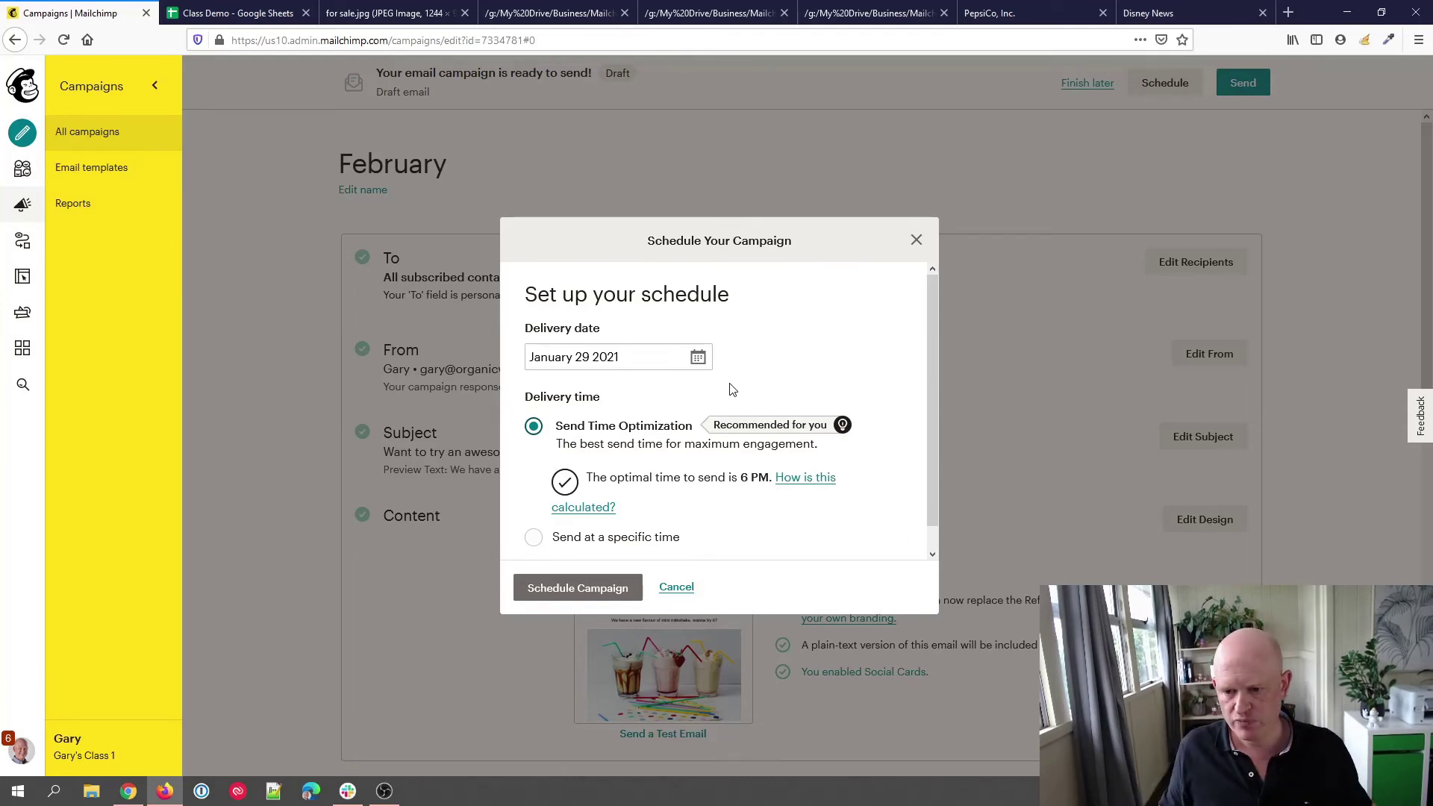
left_click(533, 537)
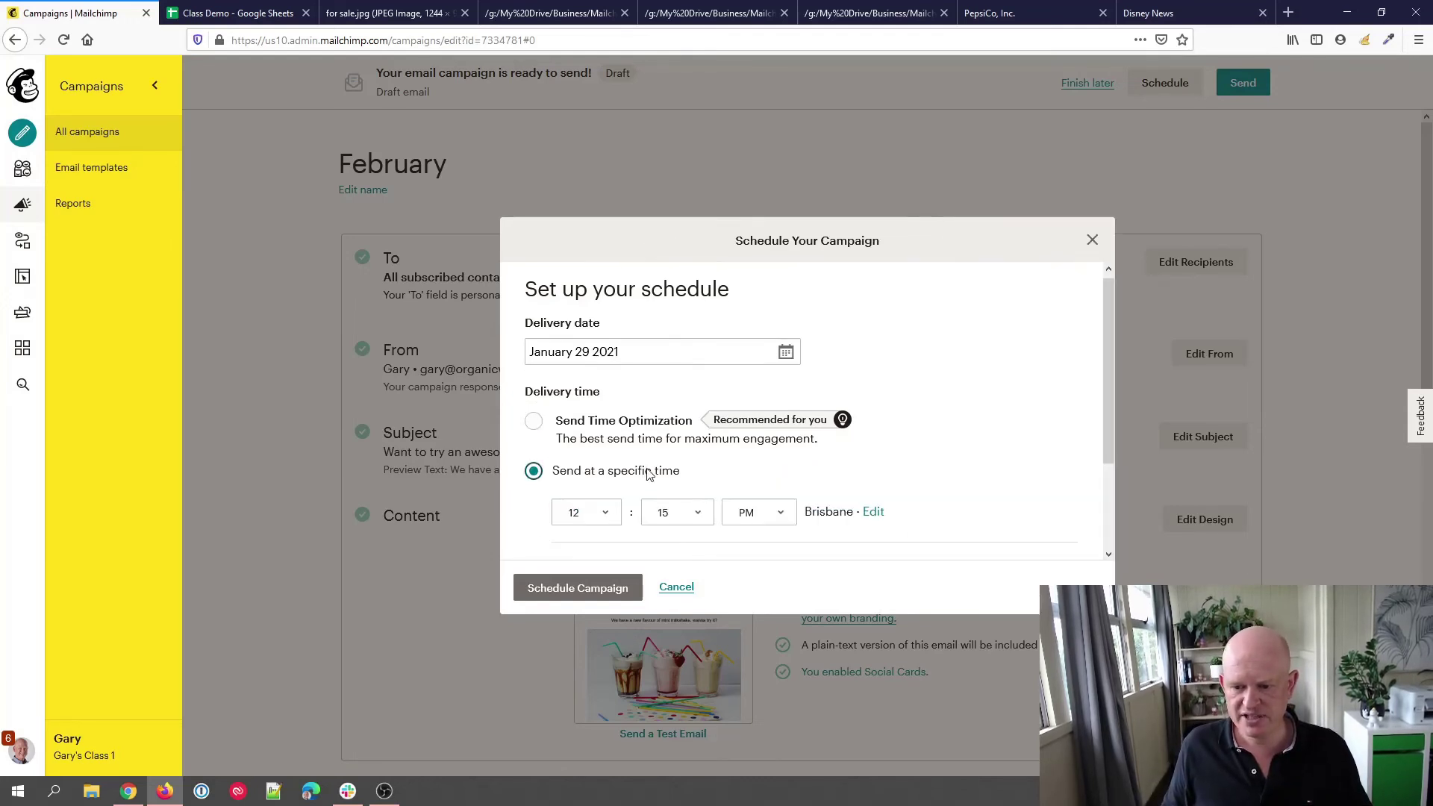
scroll(723, 453, "down", 3)
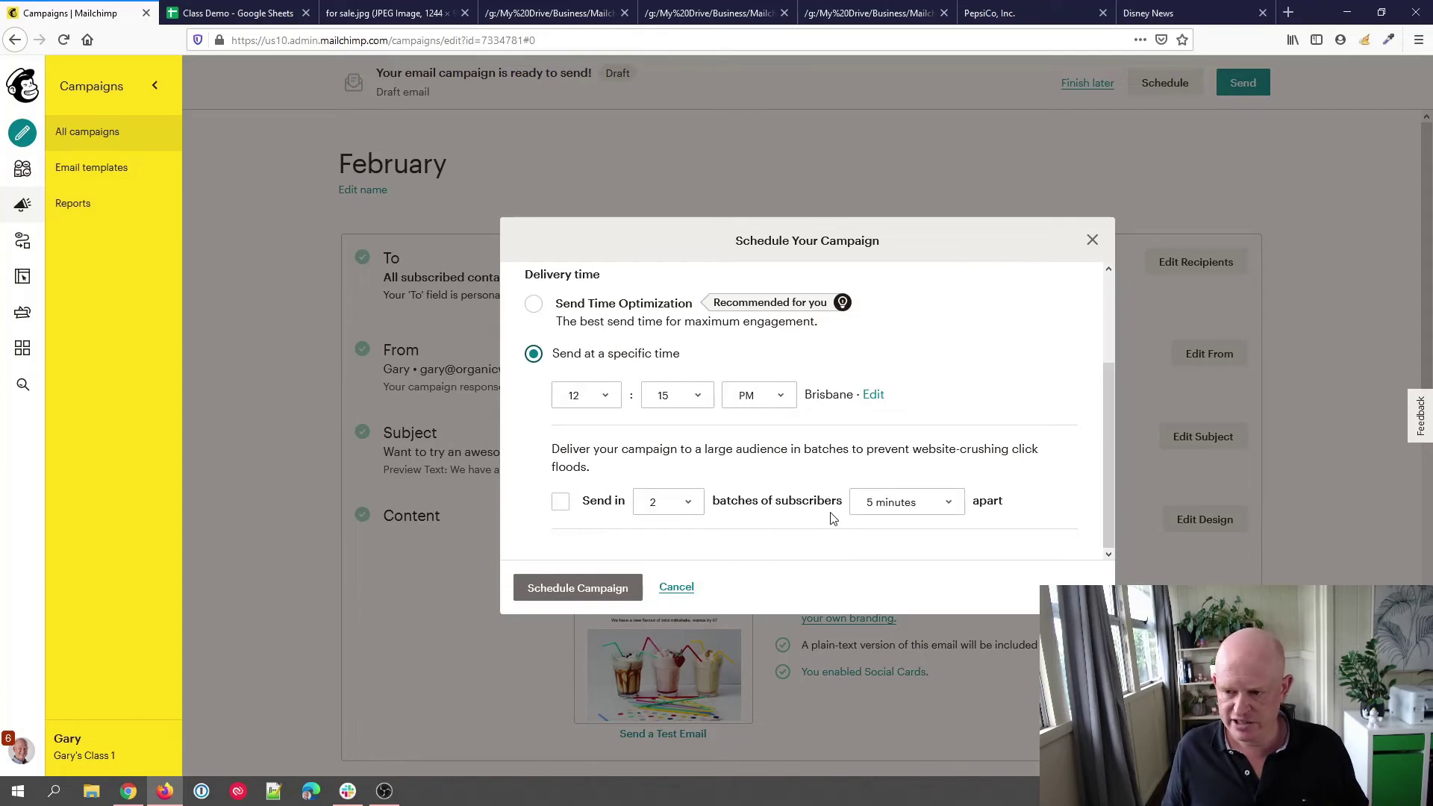
scroll(833, 519, "up", 3)
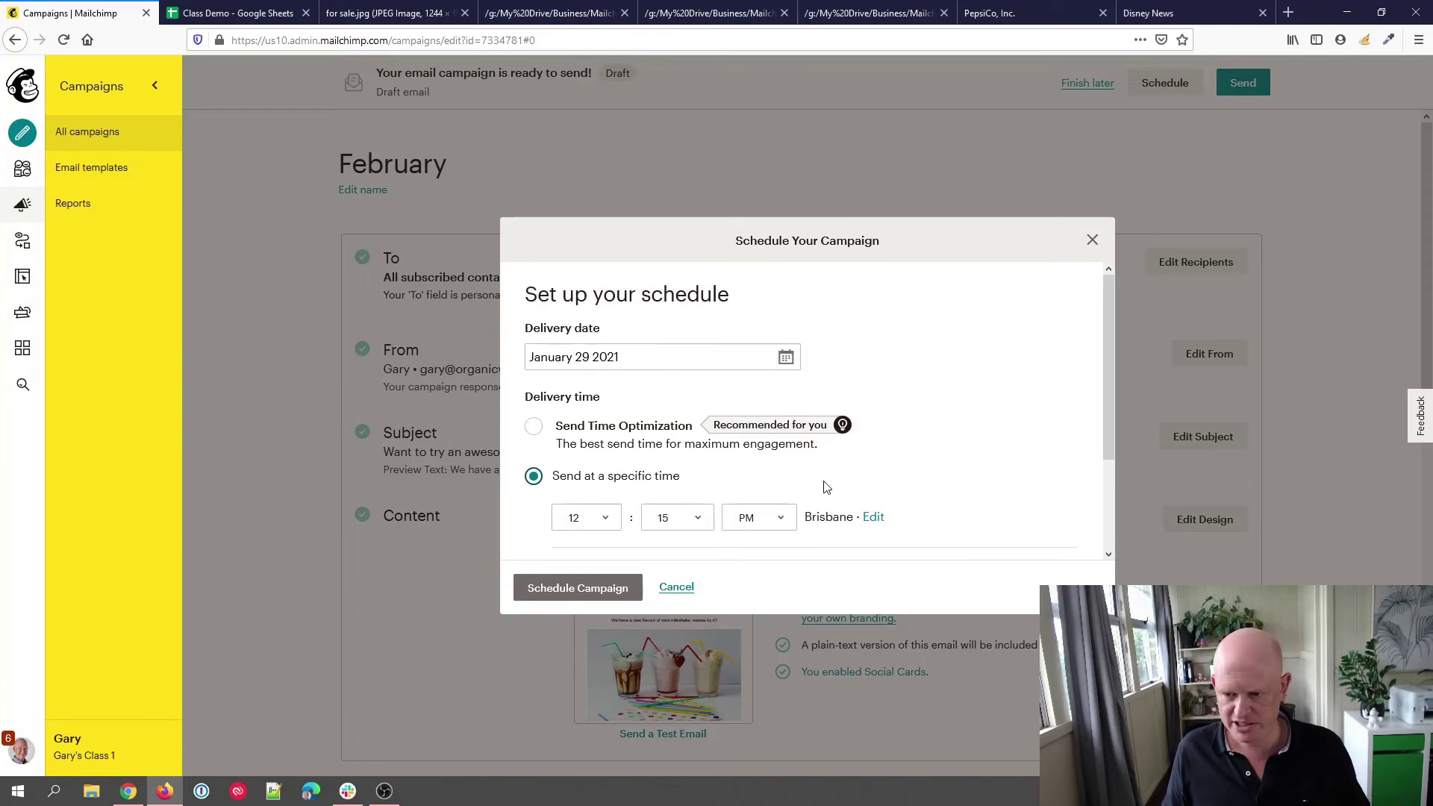
left_click(676, 588)
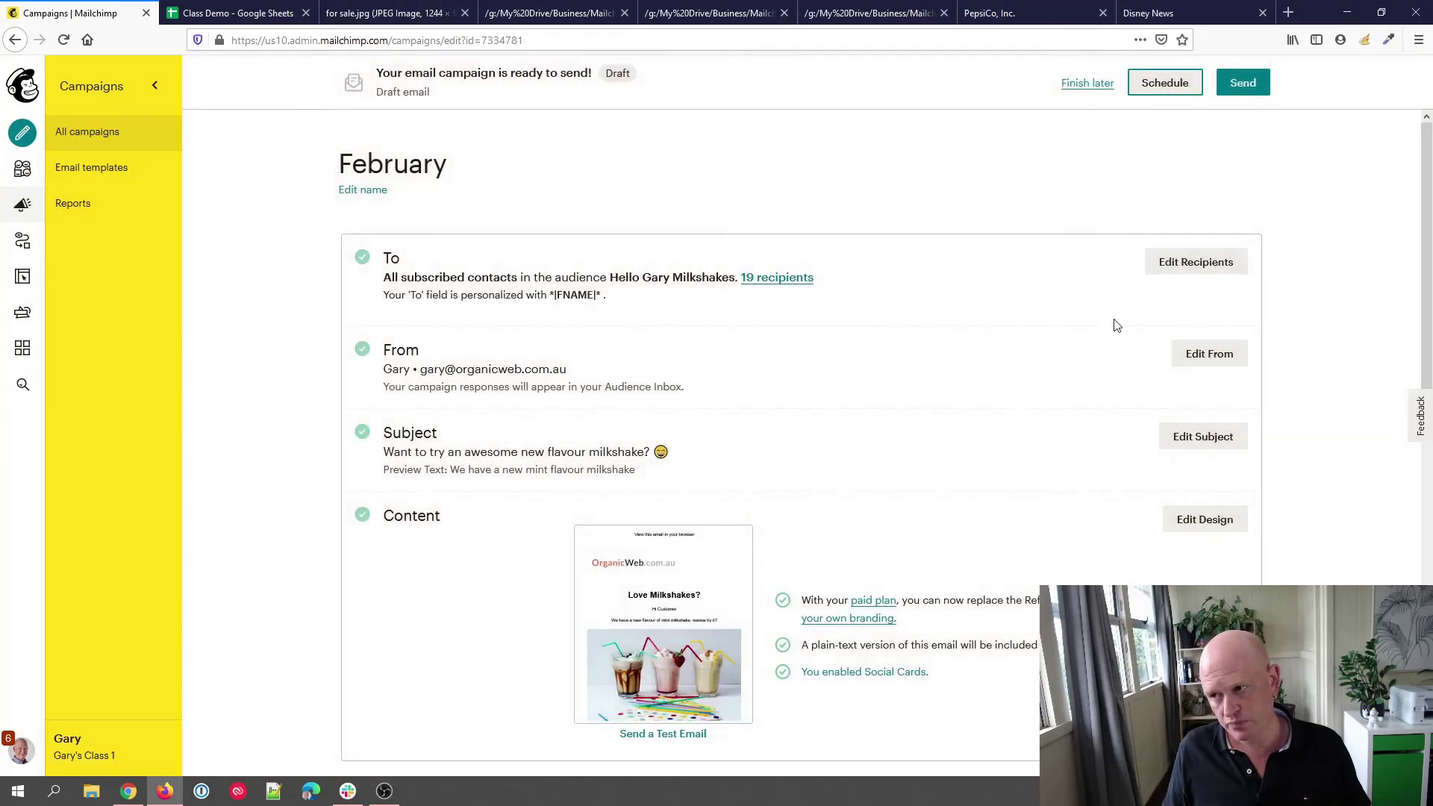
left_click(1242, 85)
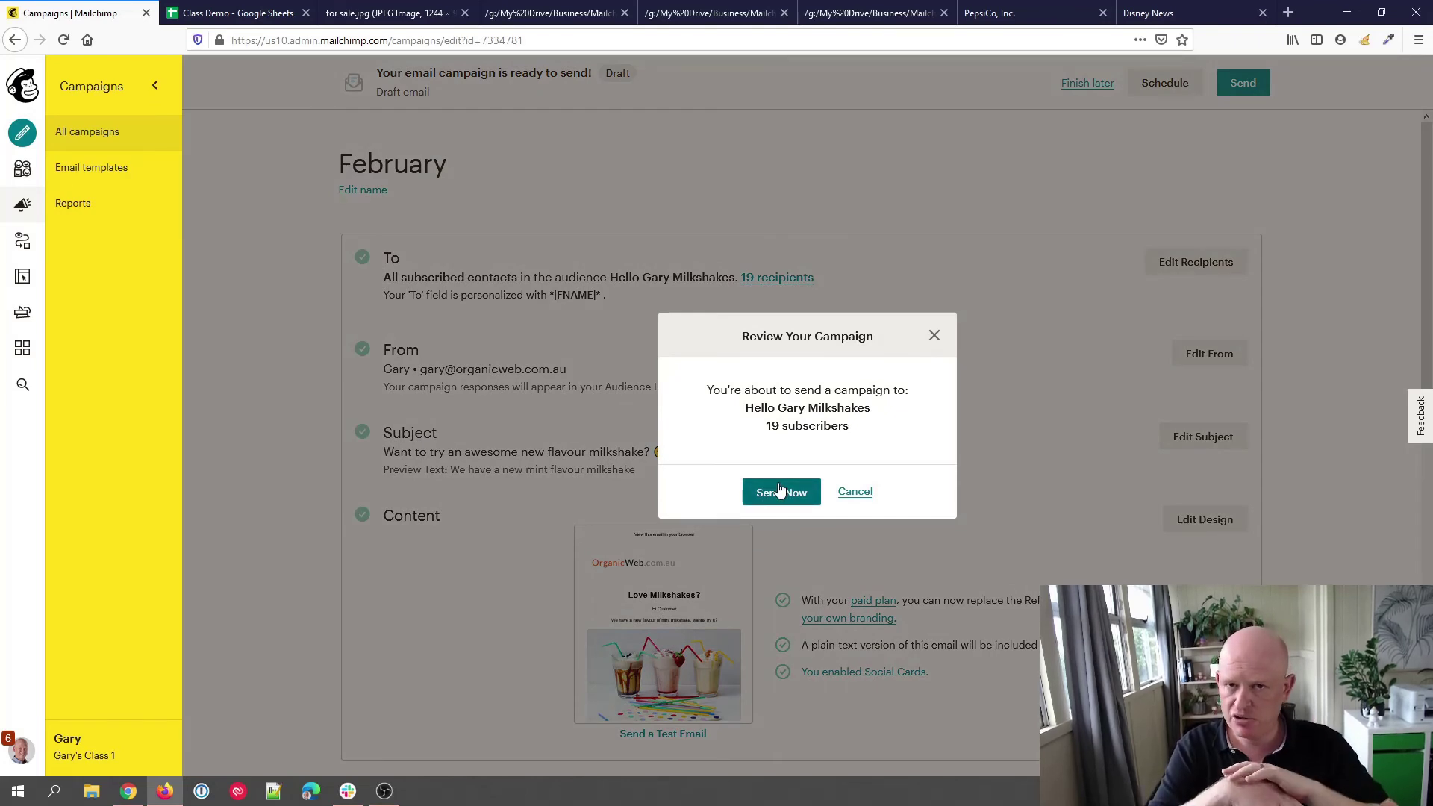
left_click(779, 490)
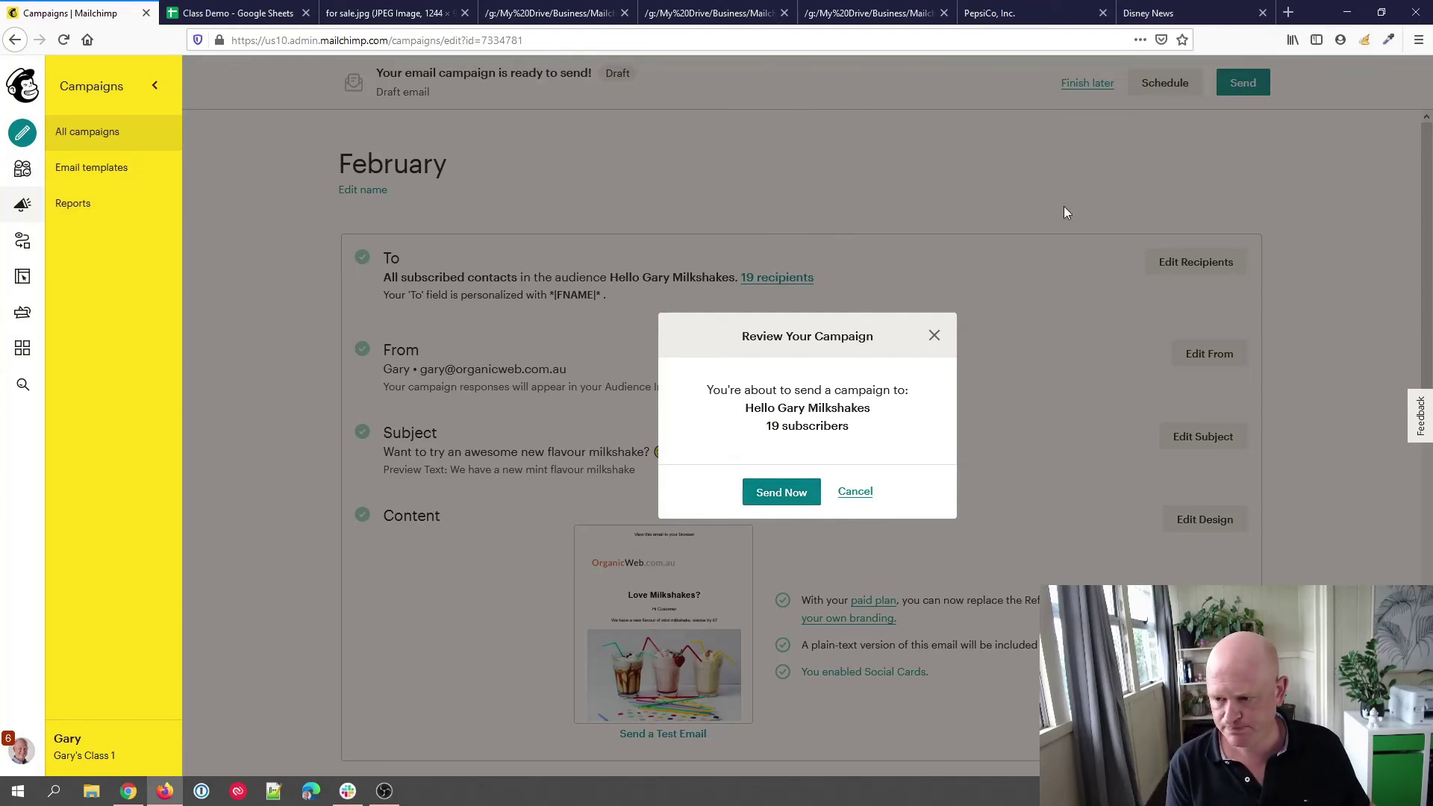
left_click(935, 335)
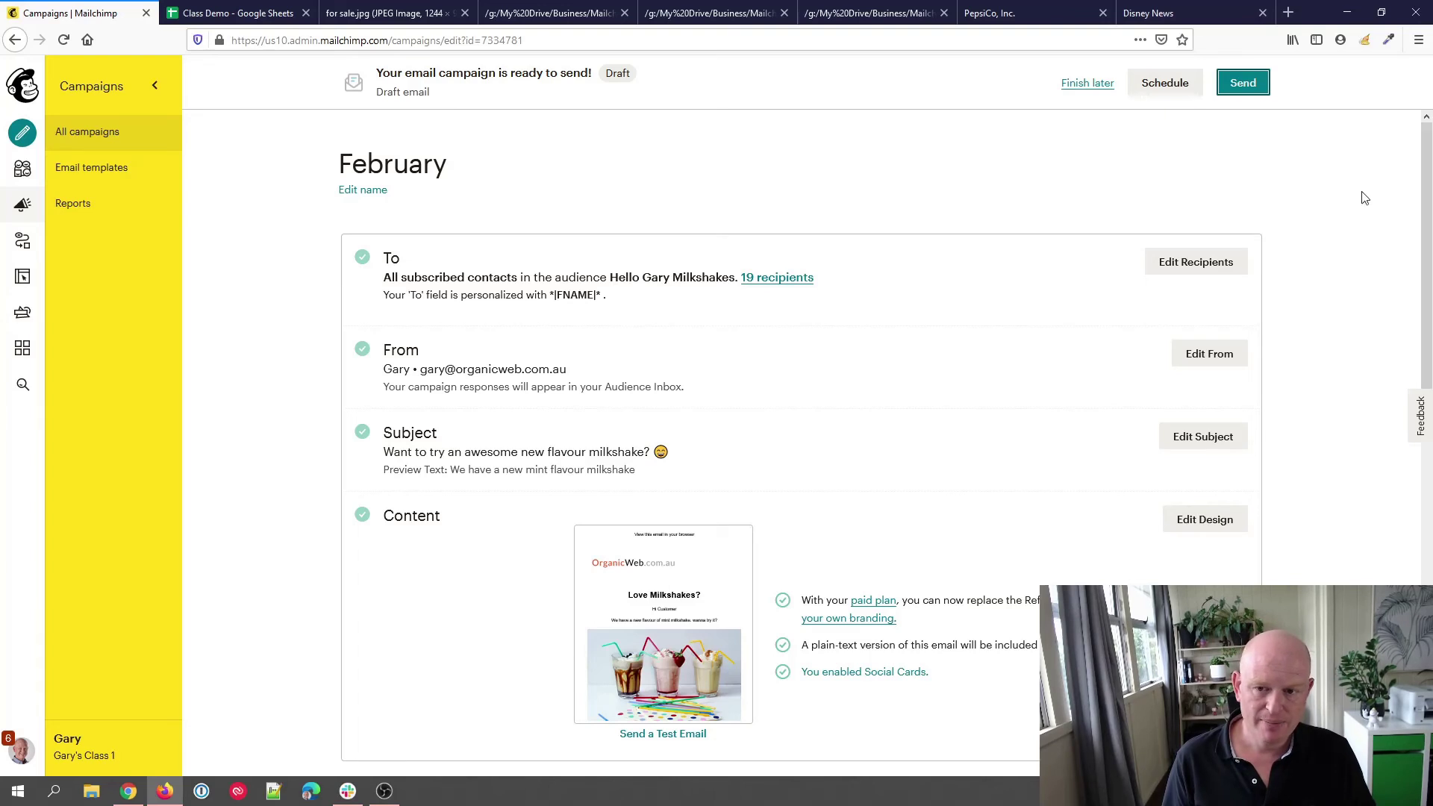
left_click(128, 138)
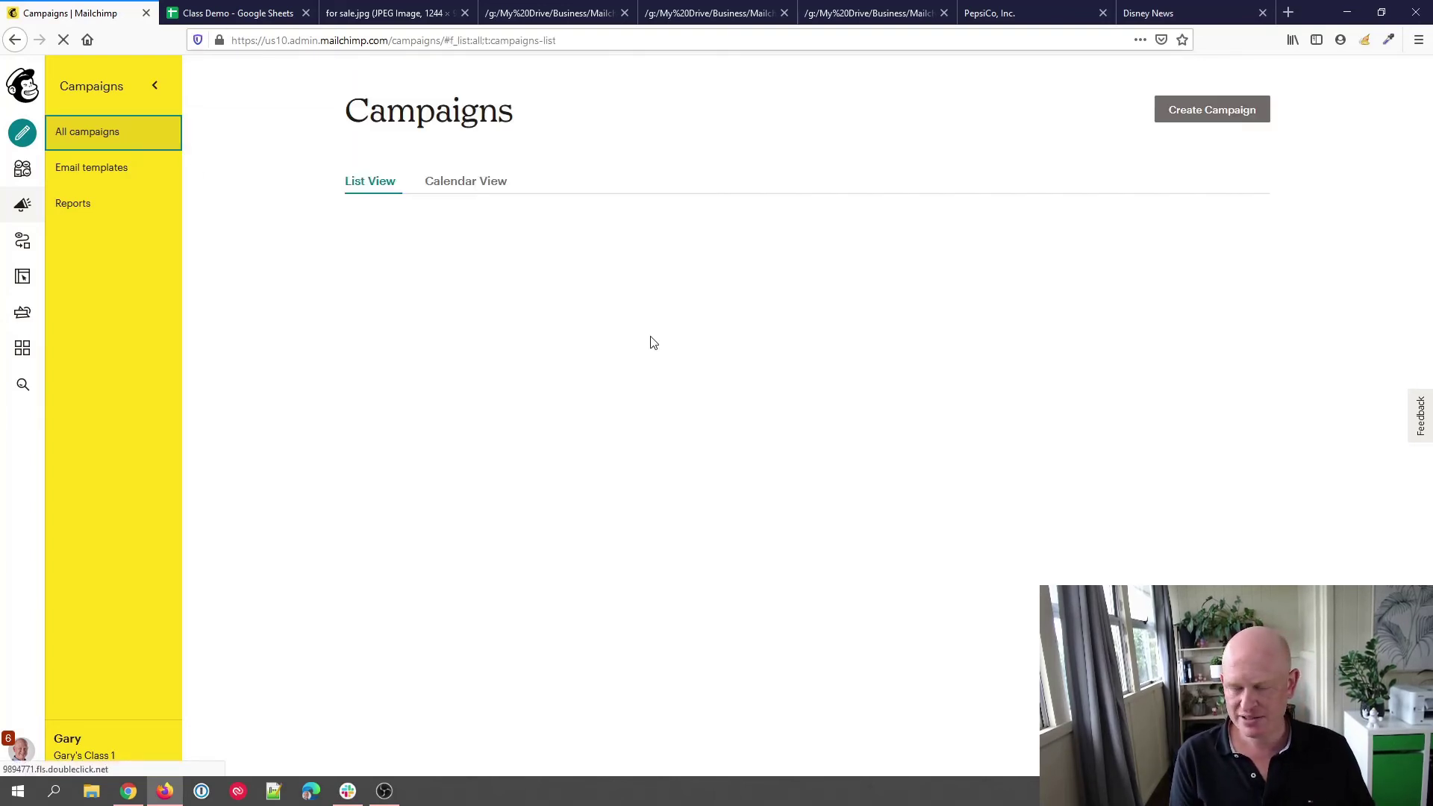
- Open the Overview report for the sent campaign ONE (Copy 01), delivered to 28 recipients
scroll(963, 484, "down", 2)
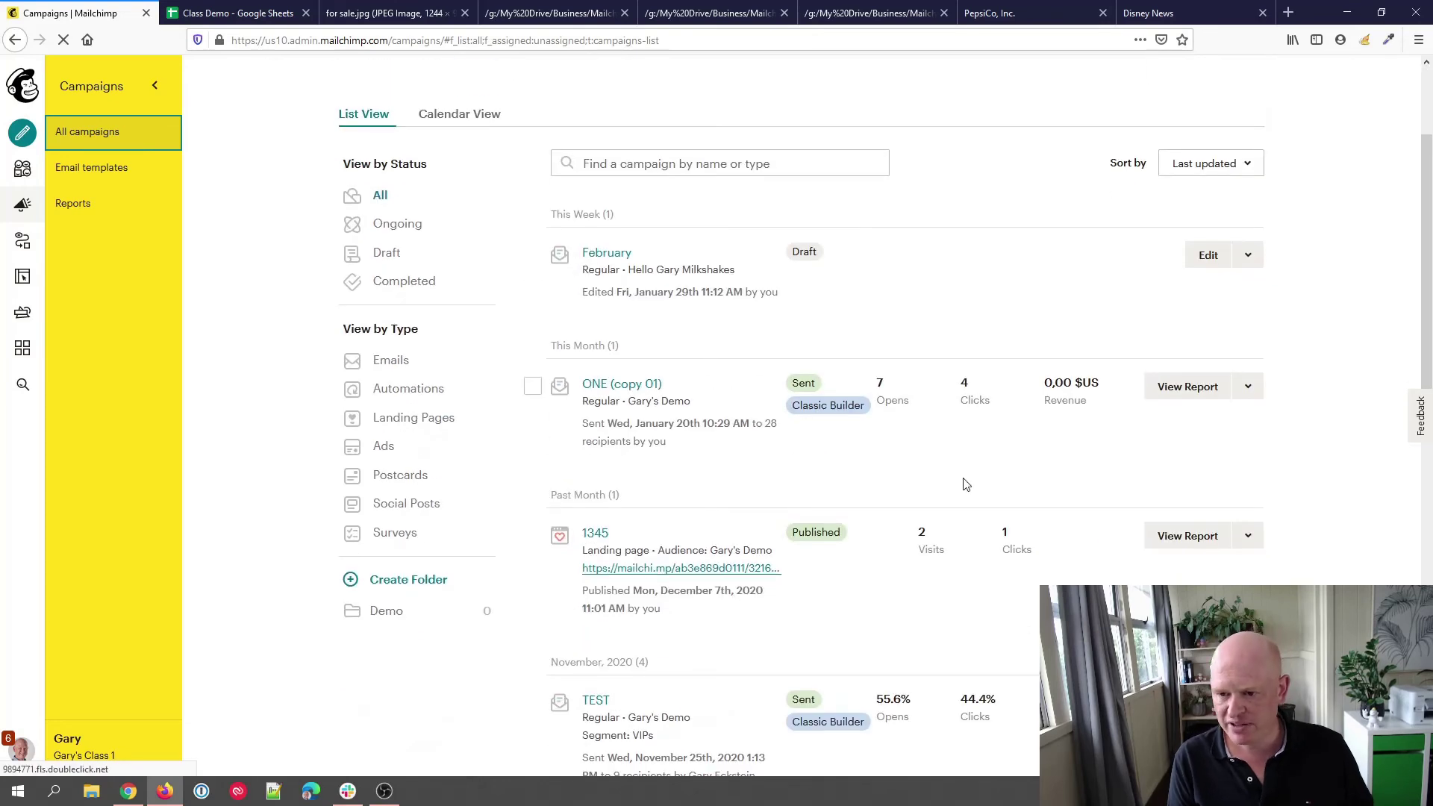
scroll(965, 482, "down", 1)
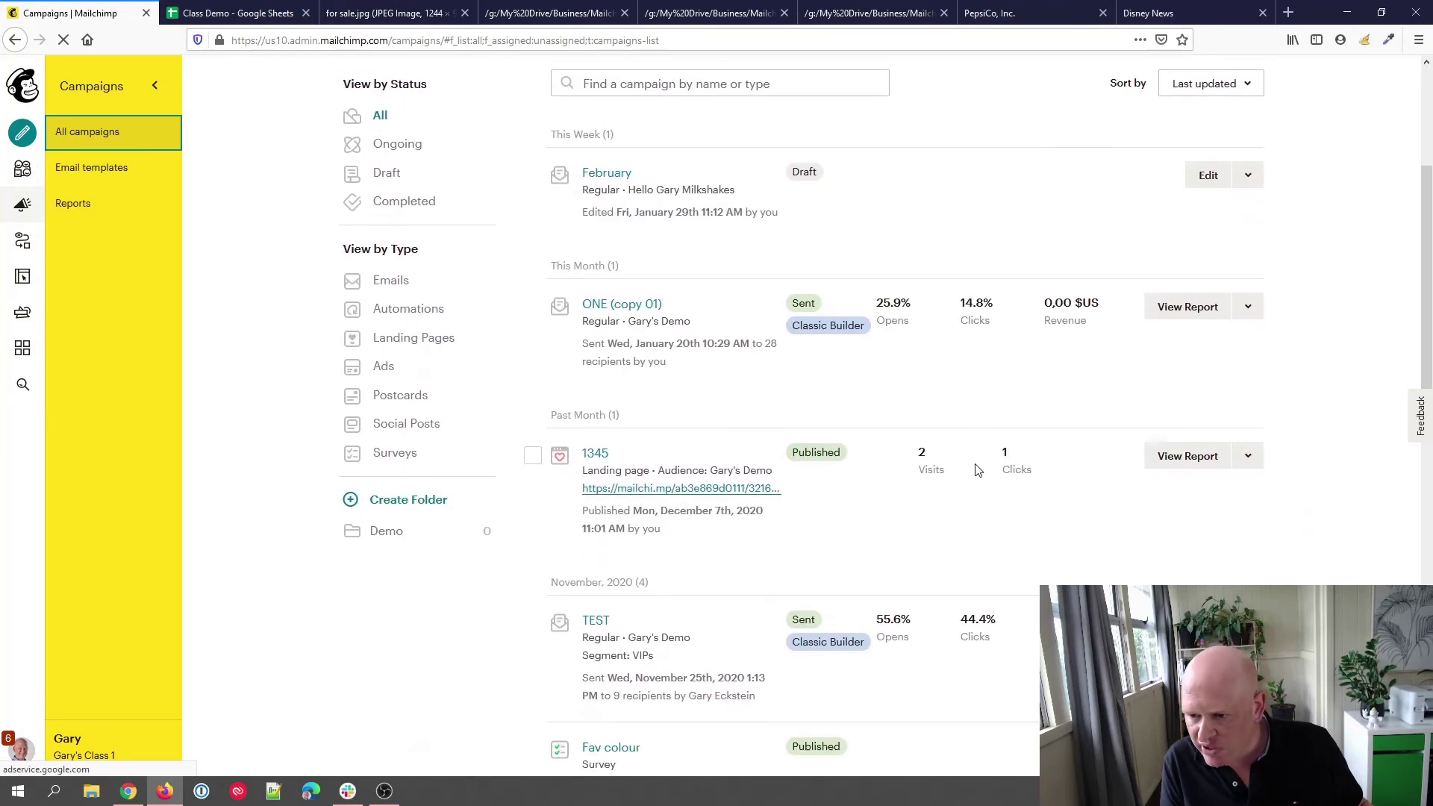
left_click(1248, 300)
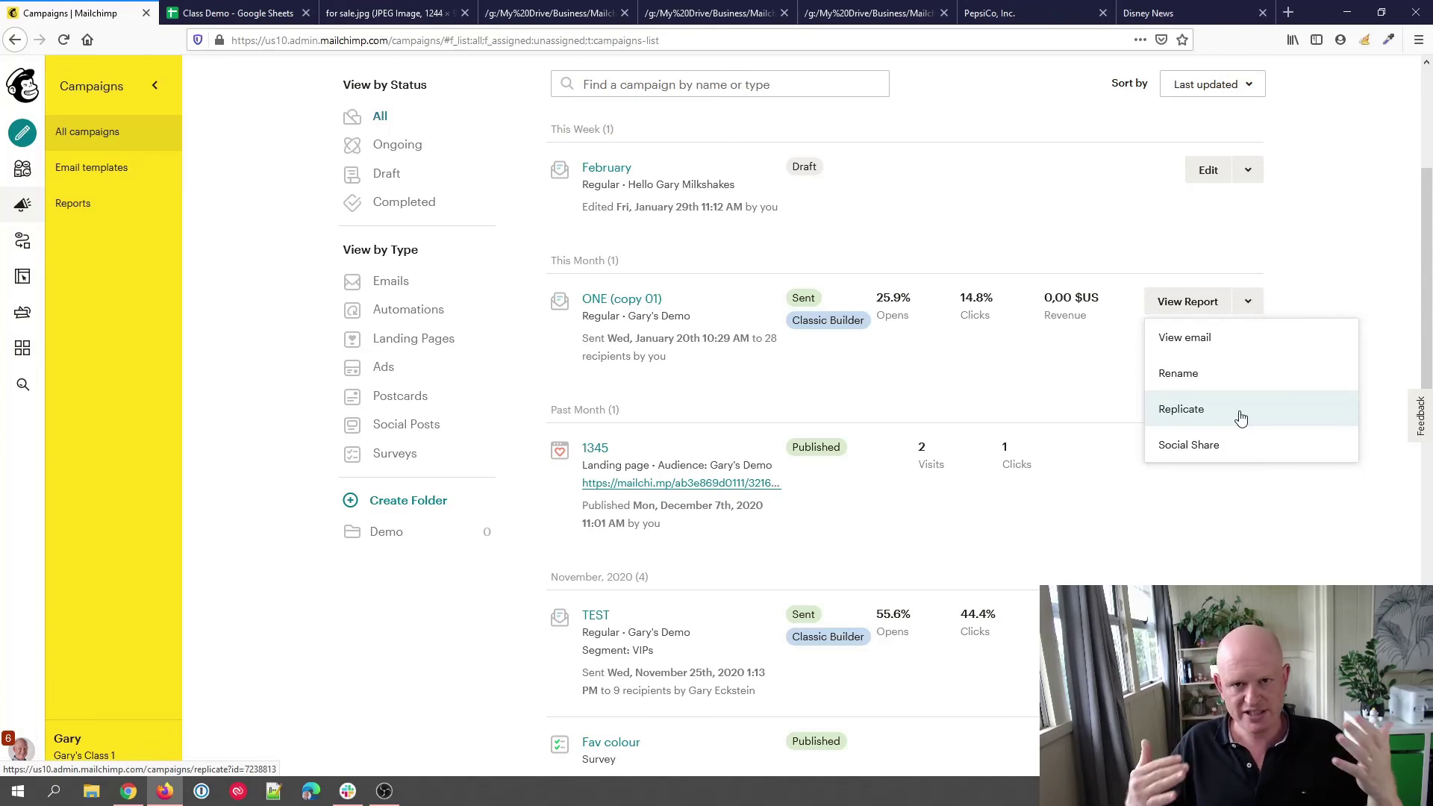
left_click(1308, 245)
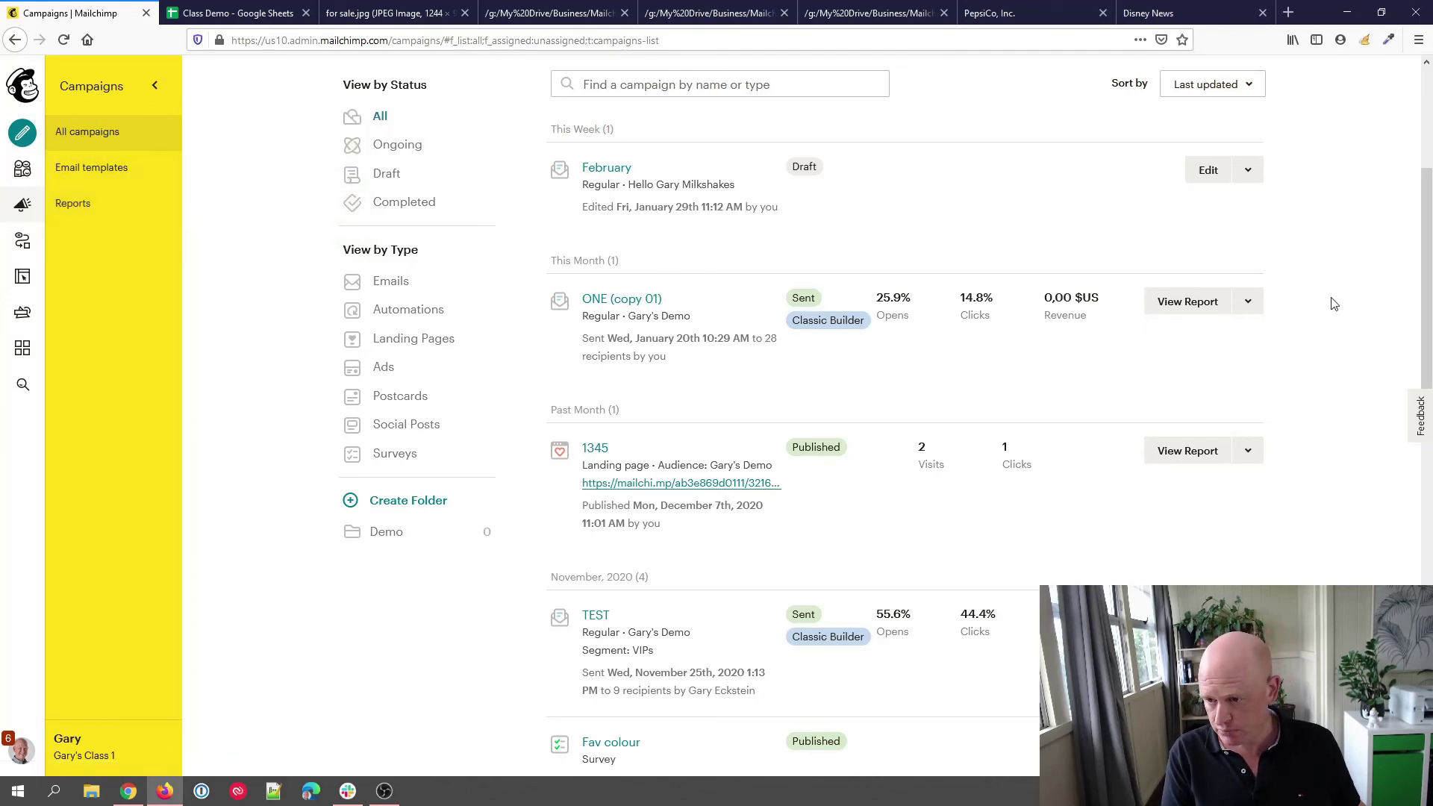
left_click(1167, 310)
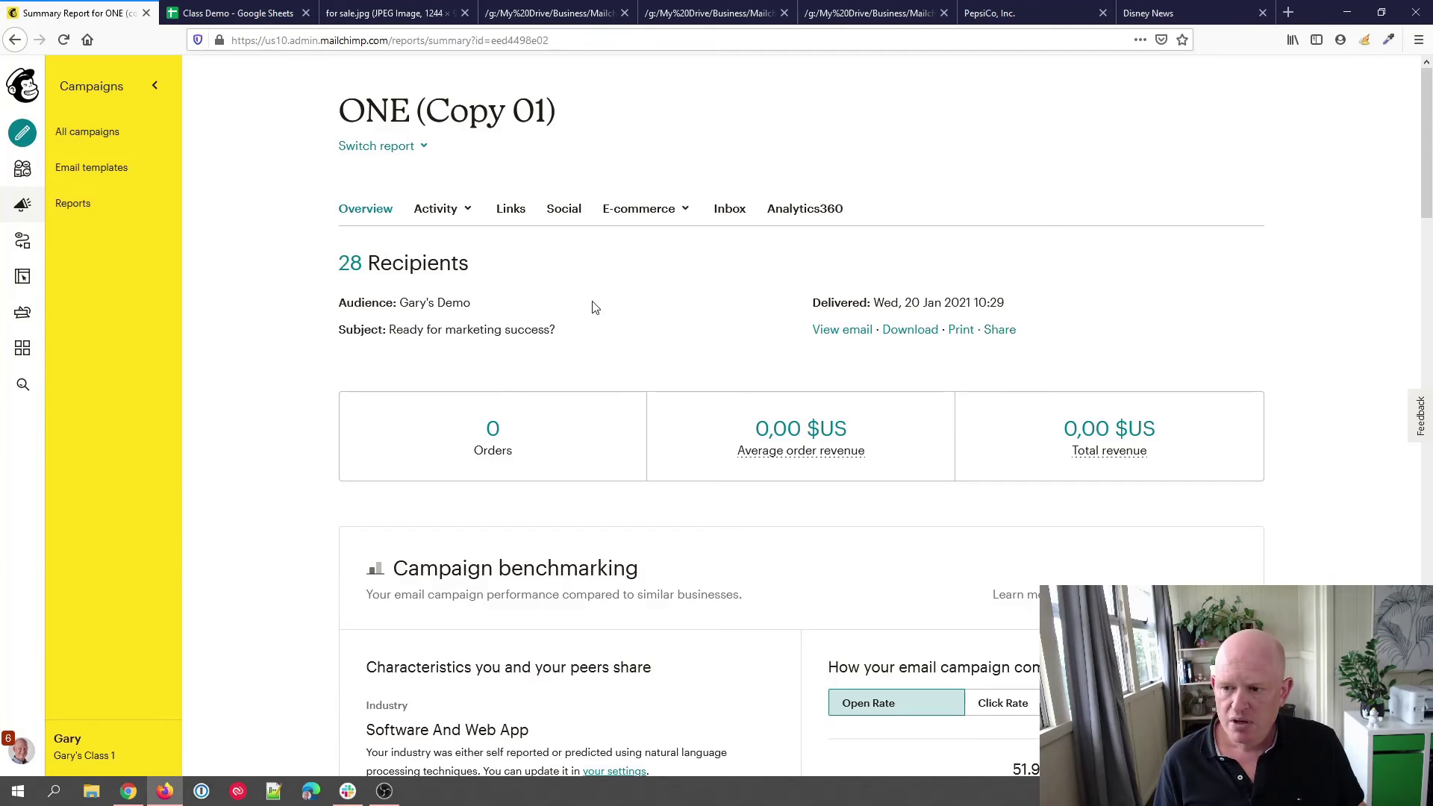
- View the sent ONE (Copy 01) email, then go back to its report overview with Alt+Left
left_click(833, 338)
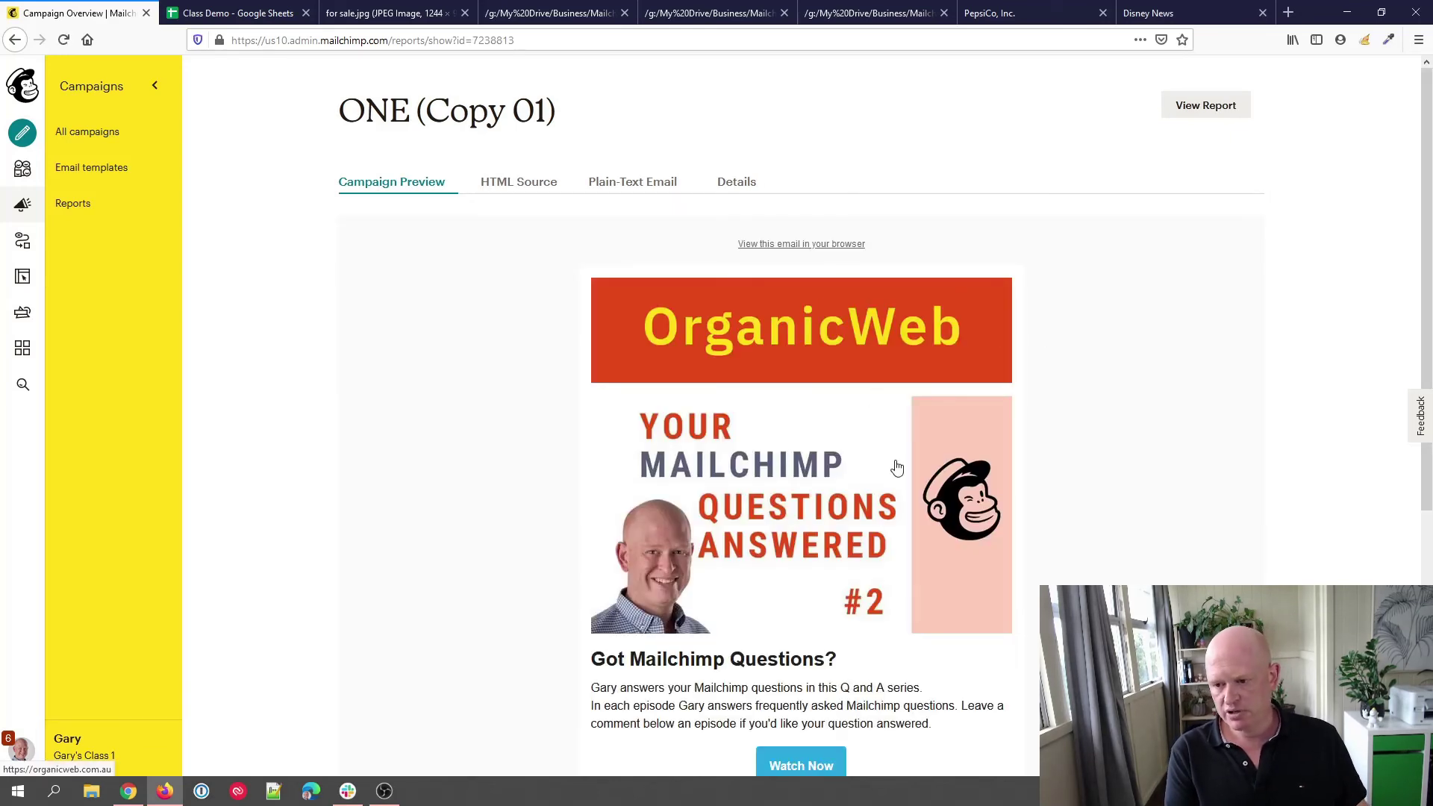
scroll(896, 471, "down", 3)
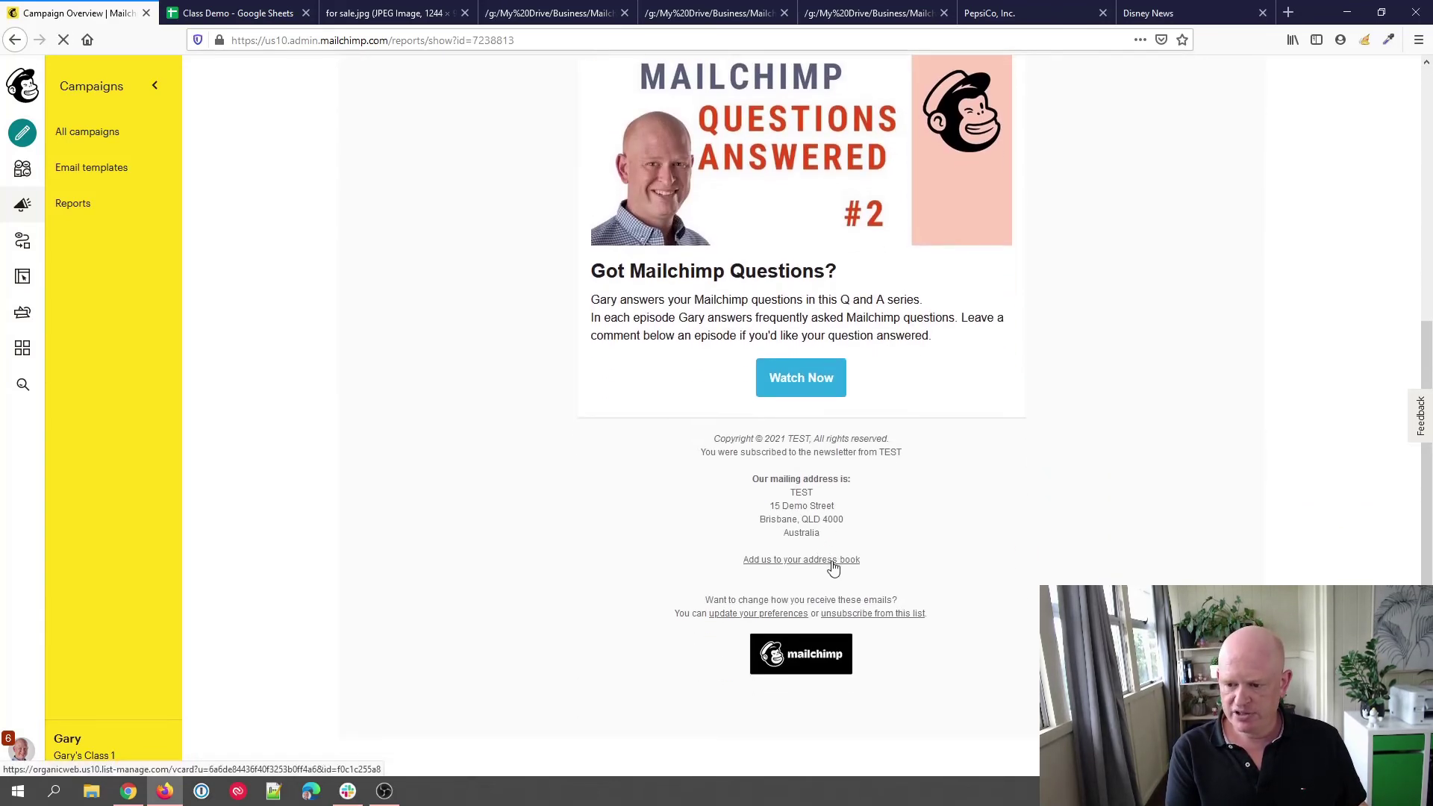
scroll(832, 563, "up", 5)
left_click(374, 192)
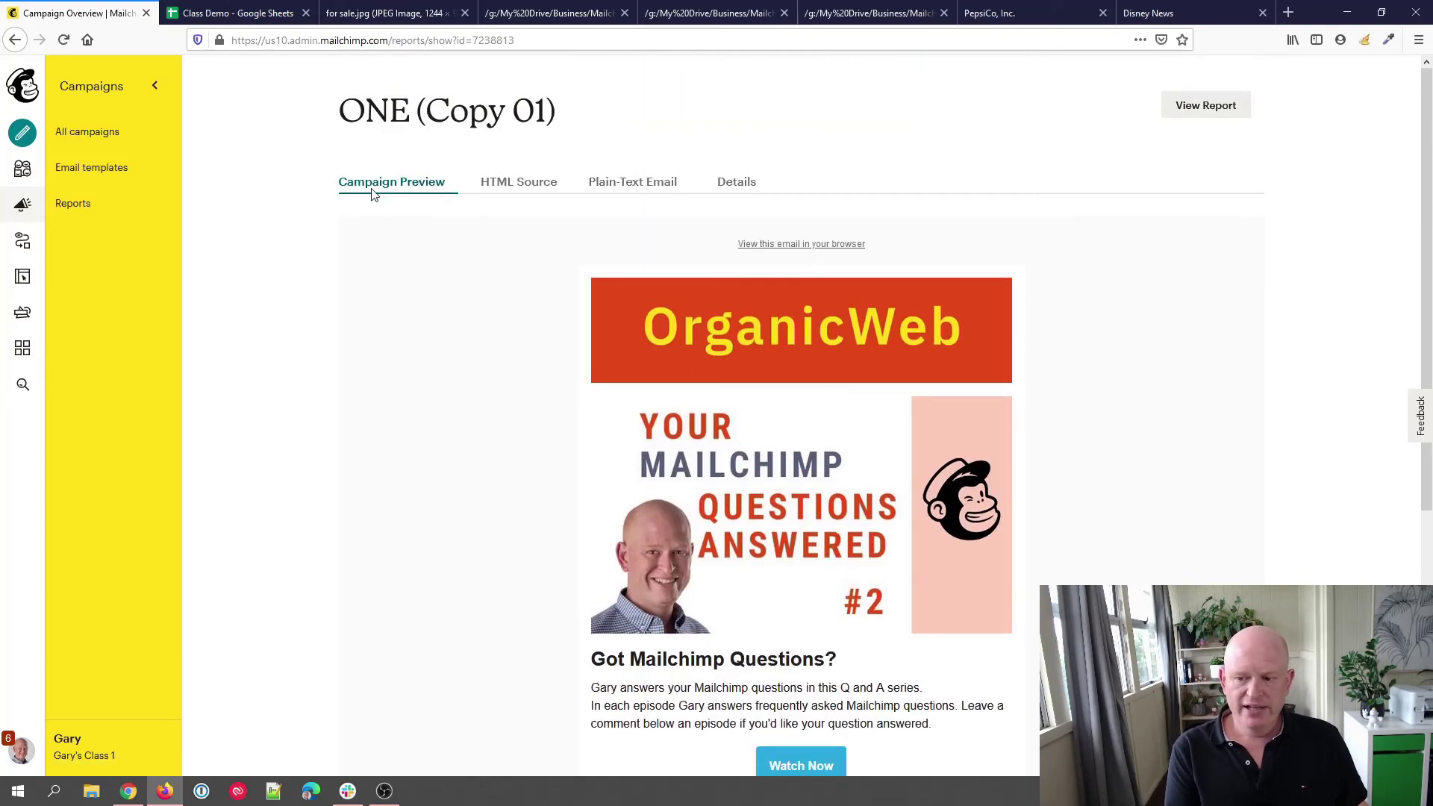
key("alt+Left")
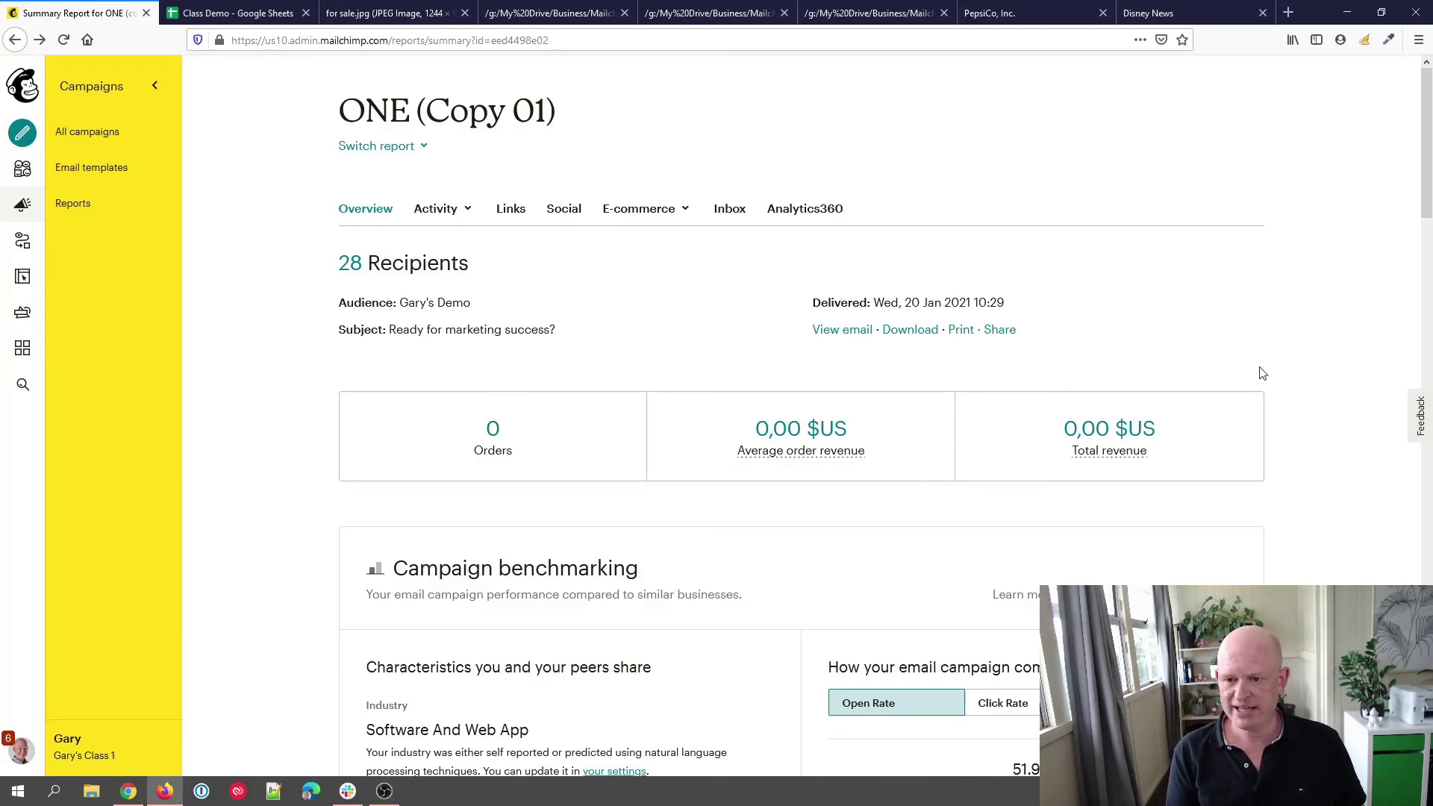
- Show click rate in Campaign benchmarking: 14.8% versus 25.8% average and 15.9% peers
scroll(1262, 369, "down", 5)
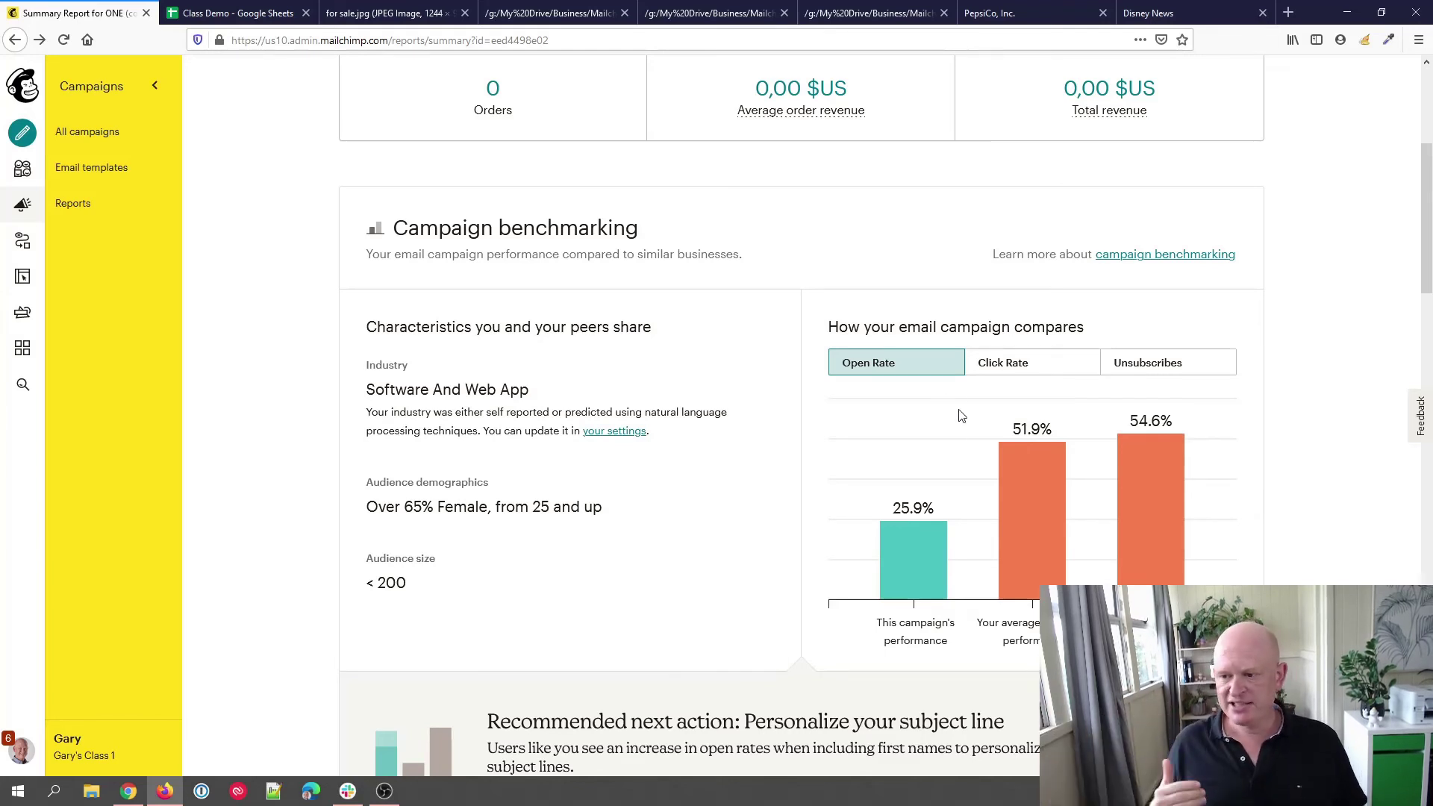
scroll(1289, 342, "down", 2)
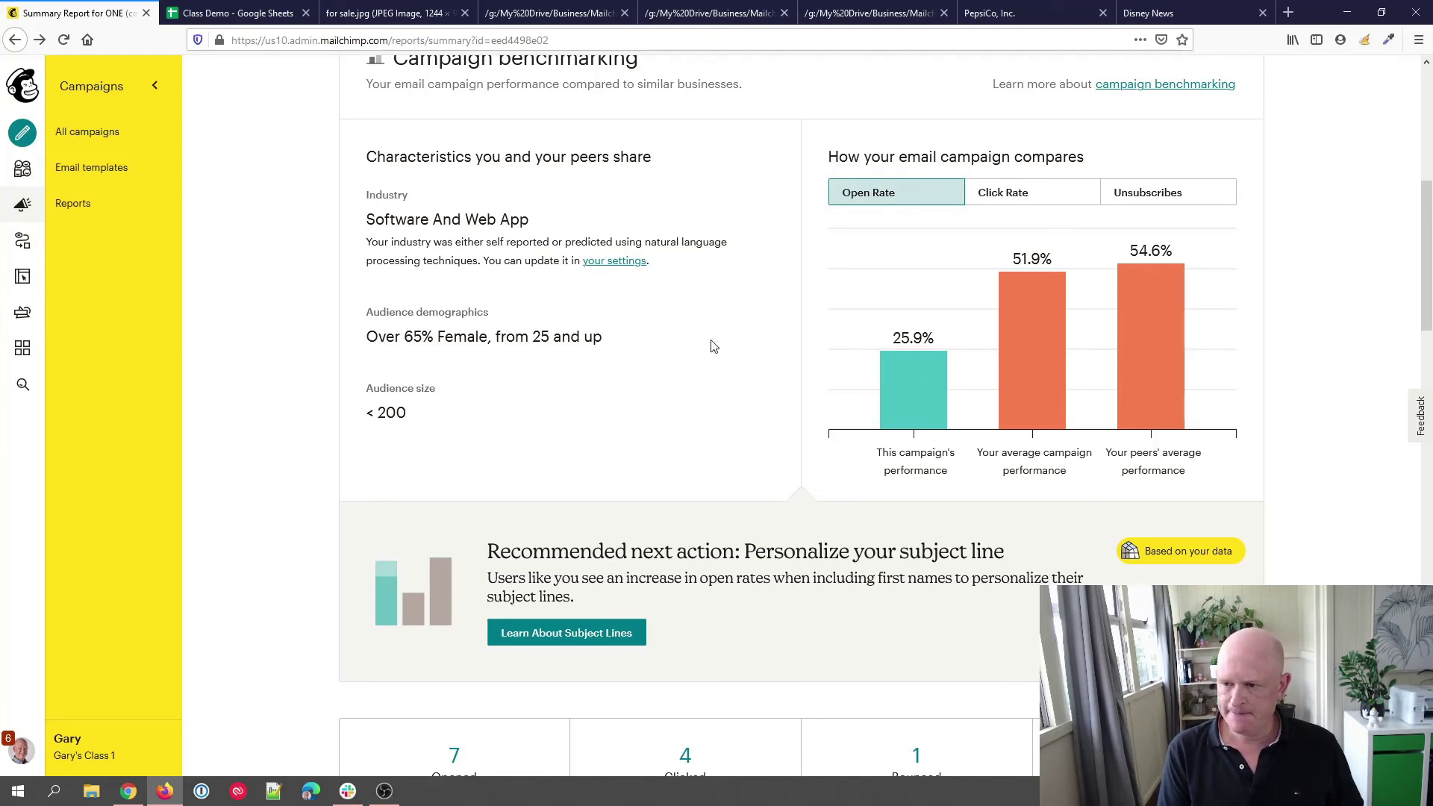
left_click(1013, 195)
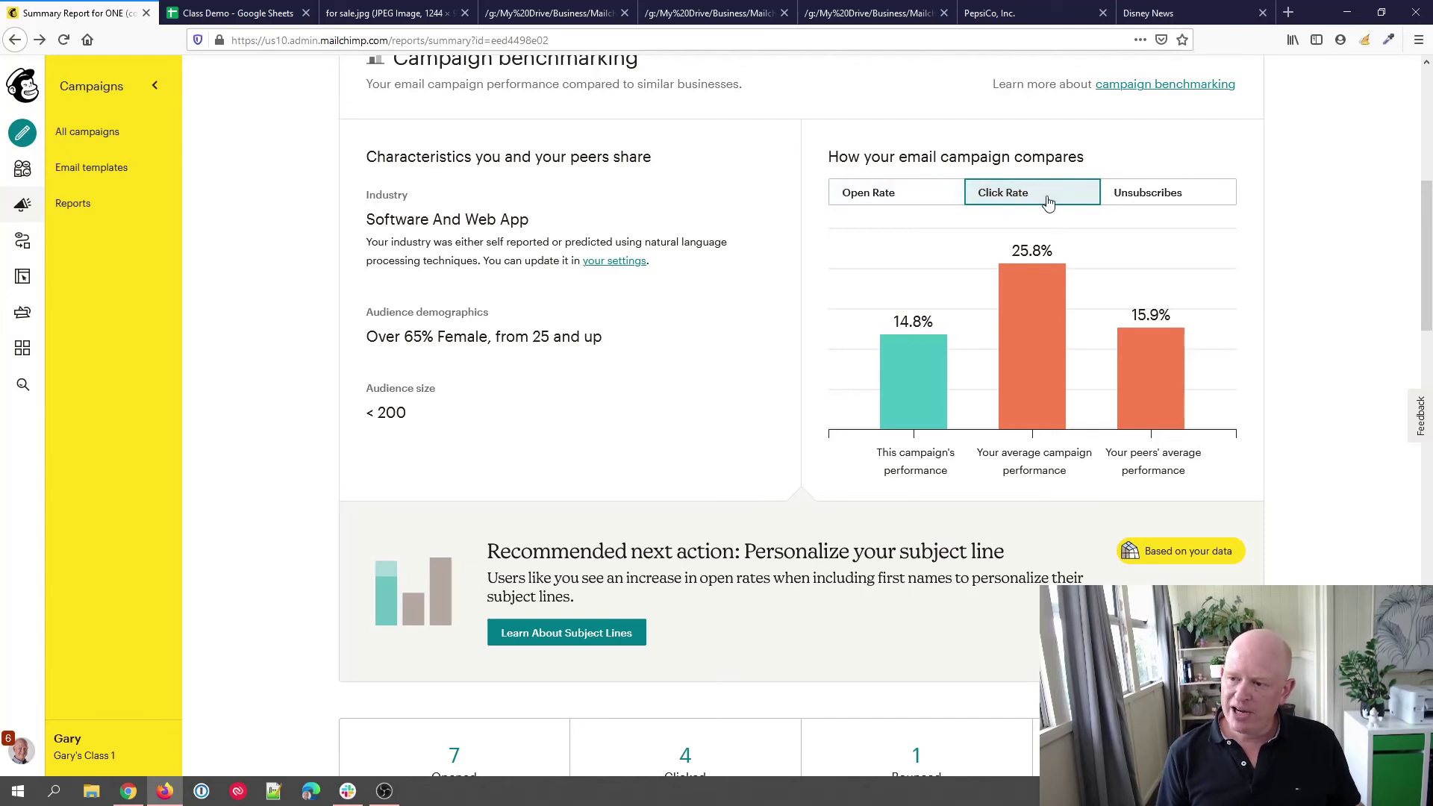
- Compare open rate, click rate and unsubscribe benchmarks, then open the 1 Bounced report
left_click(909, 197)
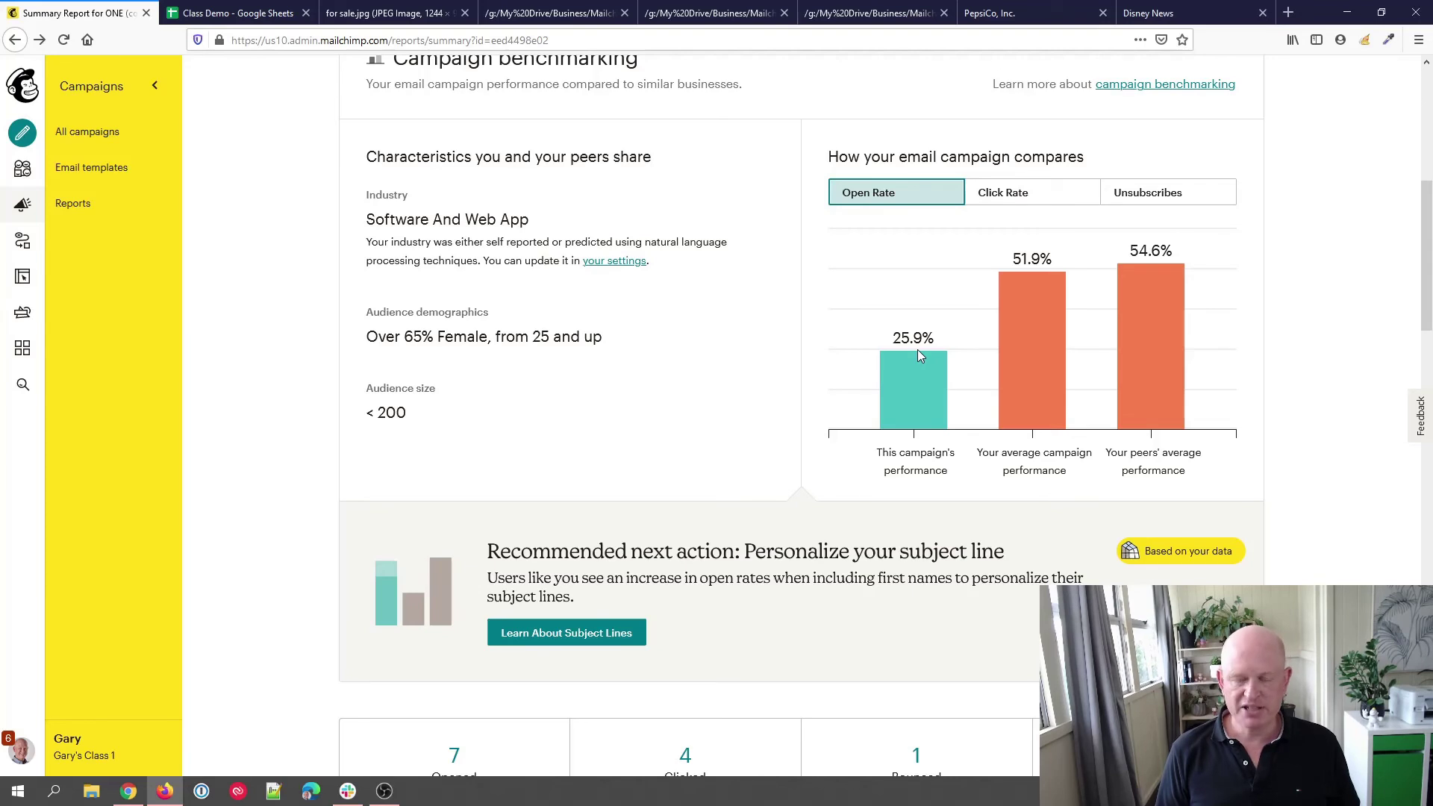
left_click(1029, 192)
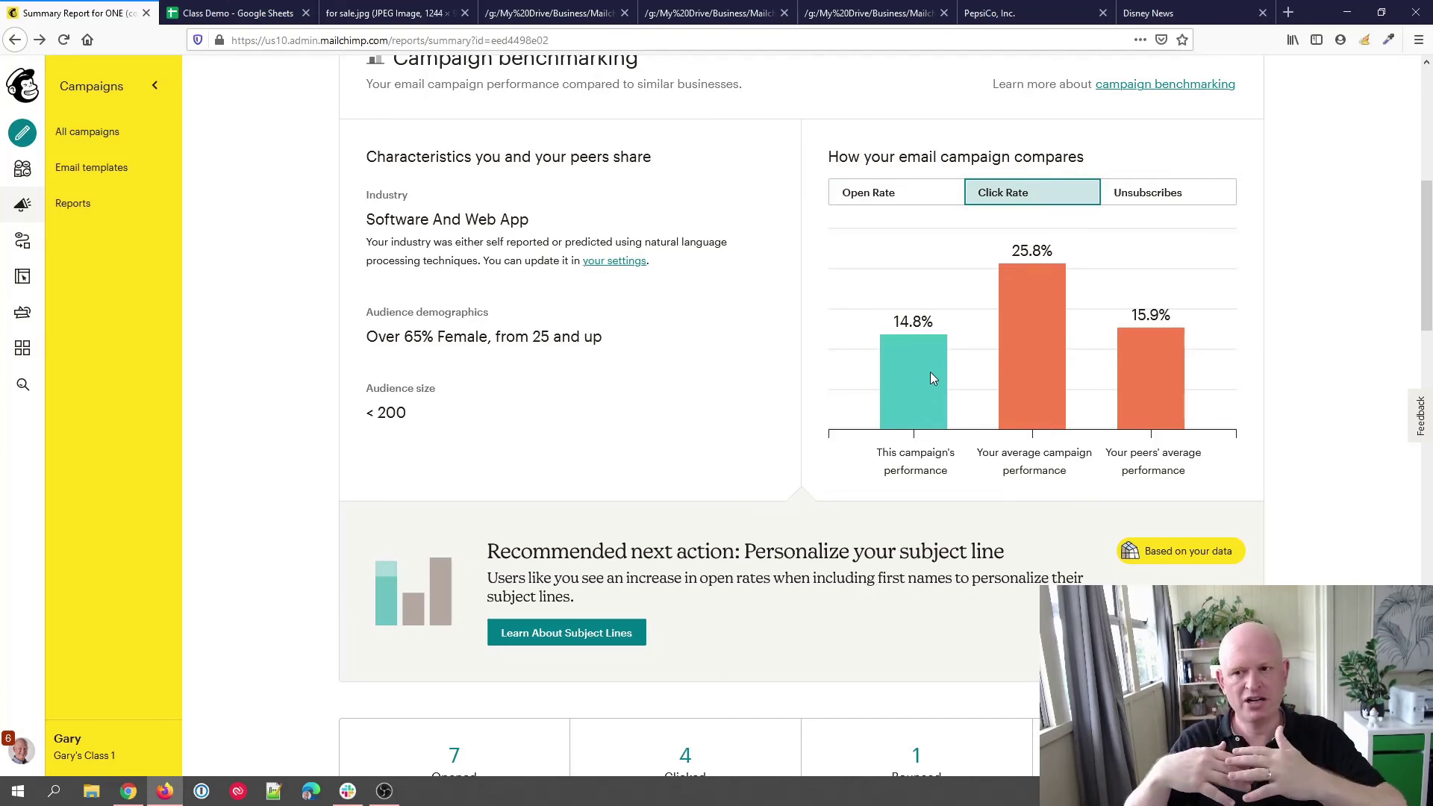
left_click(1150, 199)
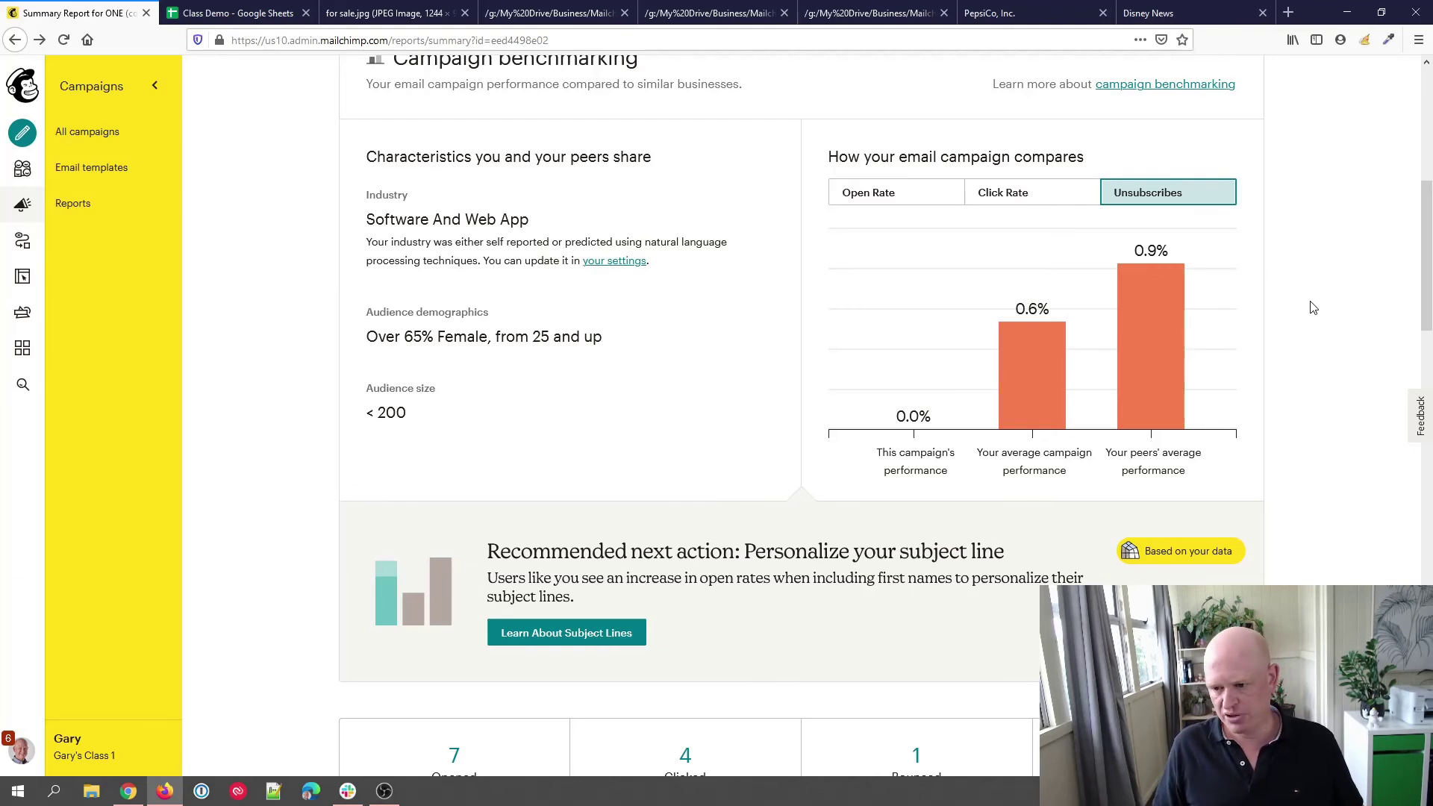
scroll(1314, 307, "down", 8)
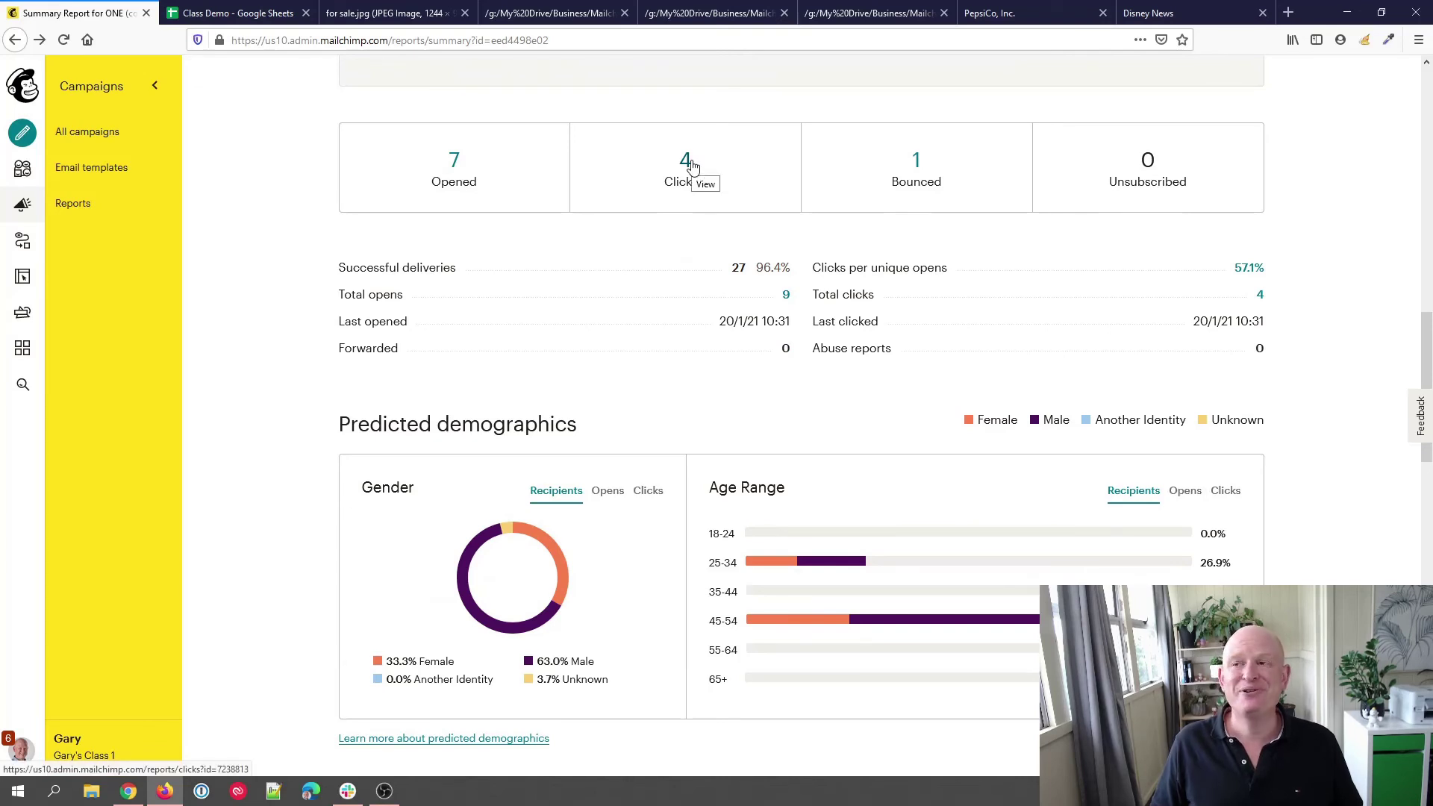
left_click(918, 170)
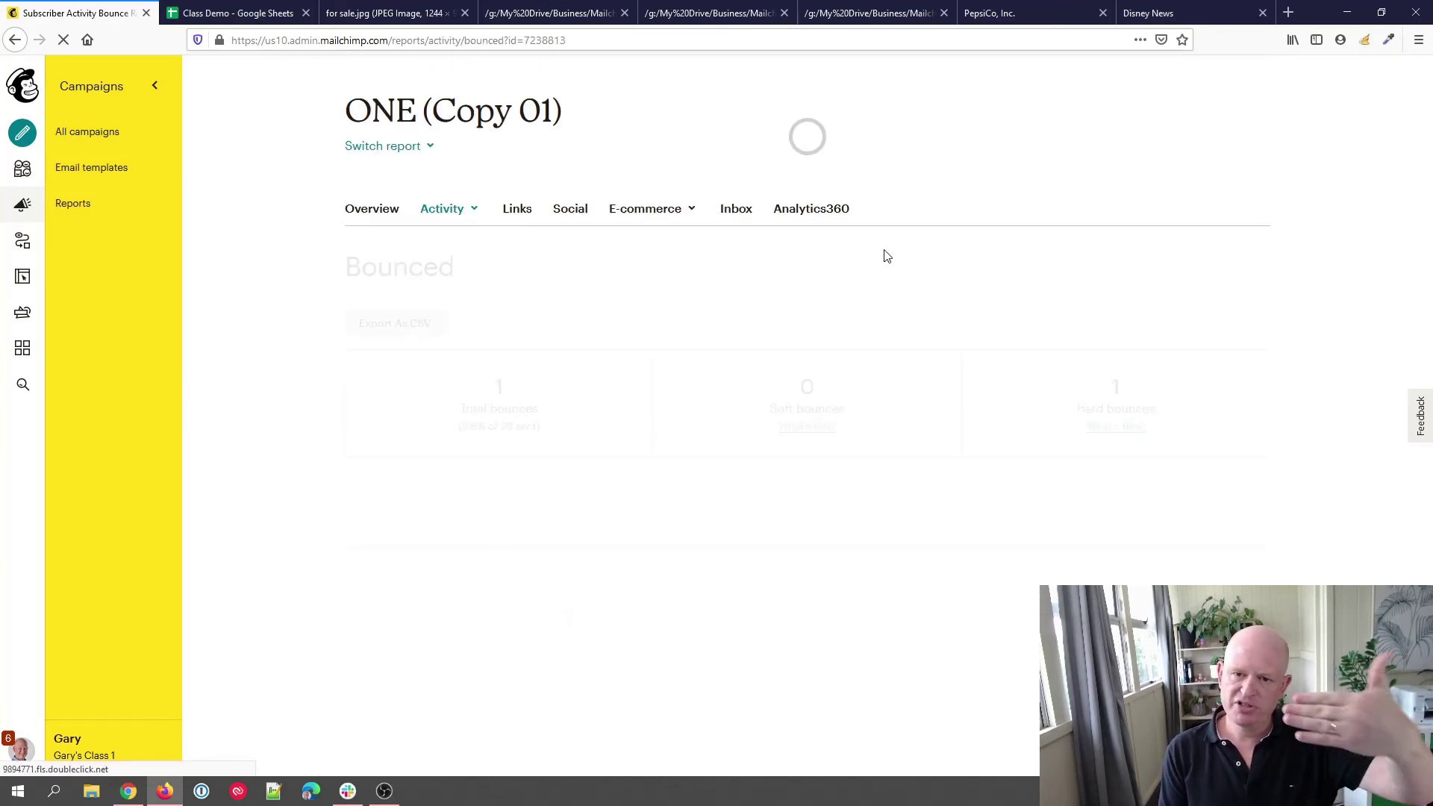
- Review the single hard bounce out of 28 sent, then return to the Overview report
scroll(736, 416, "down", 1)
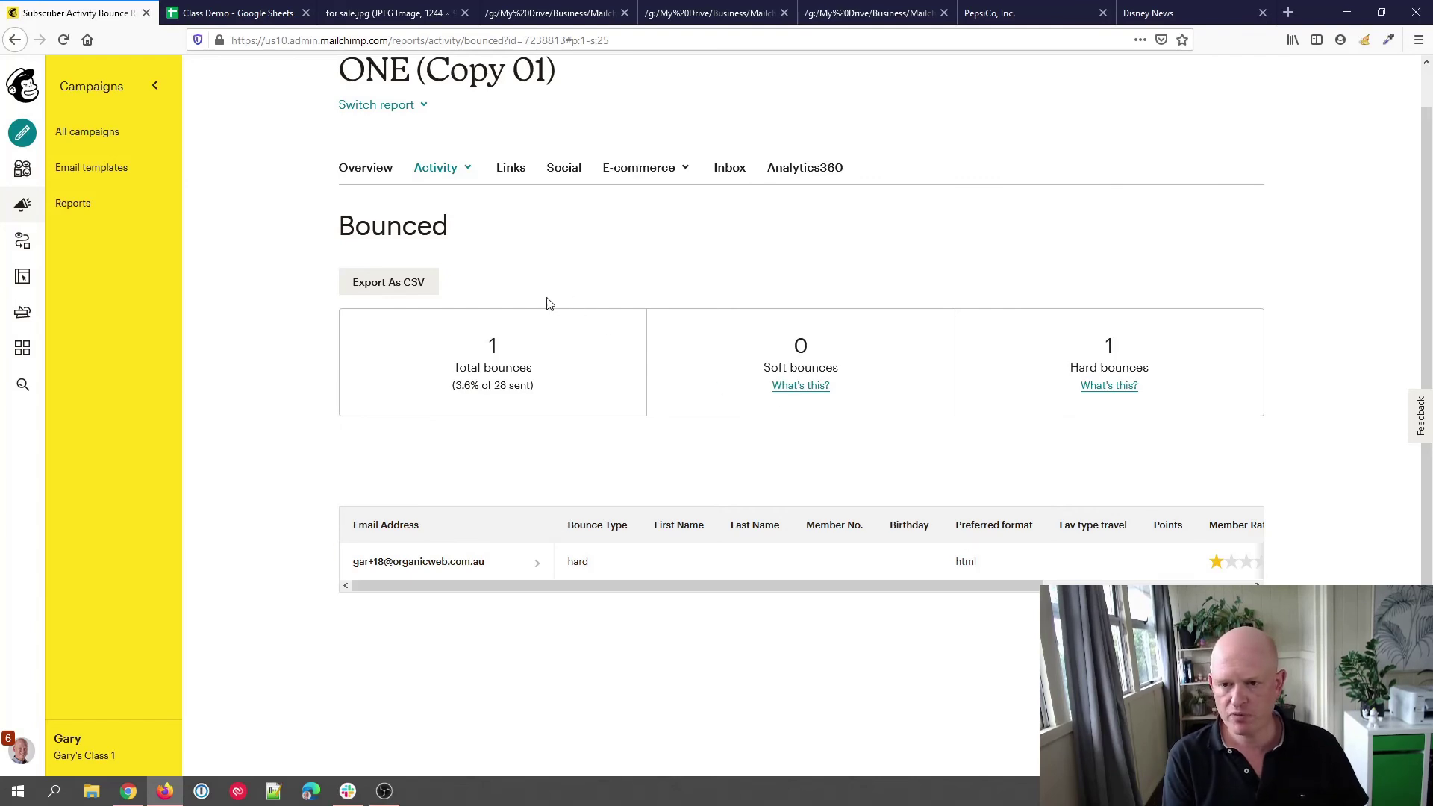
left_click(17, 42)
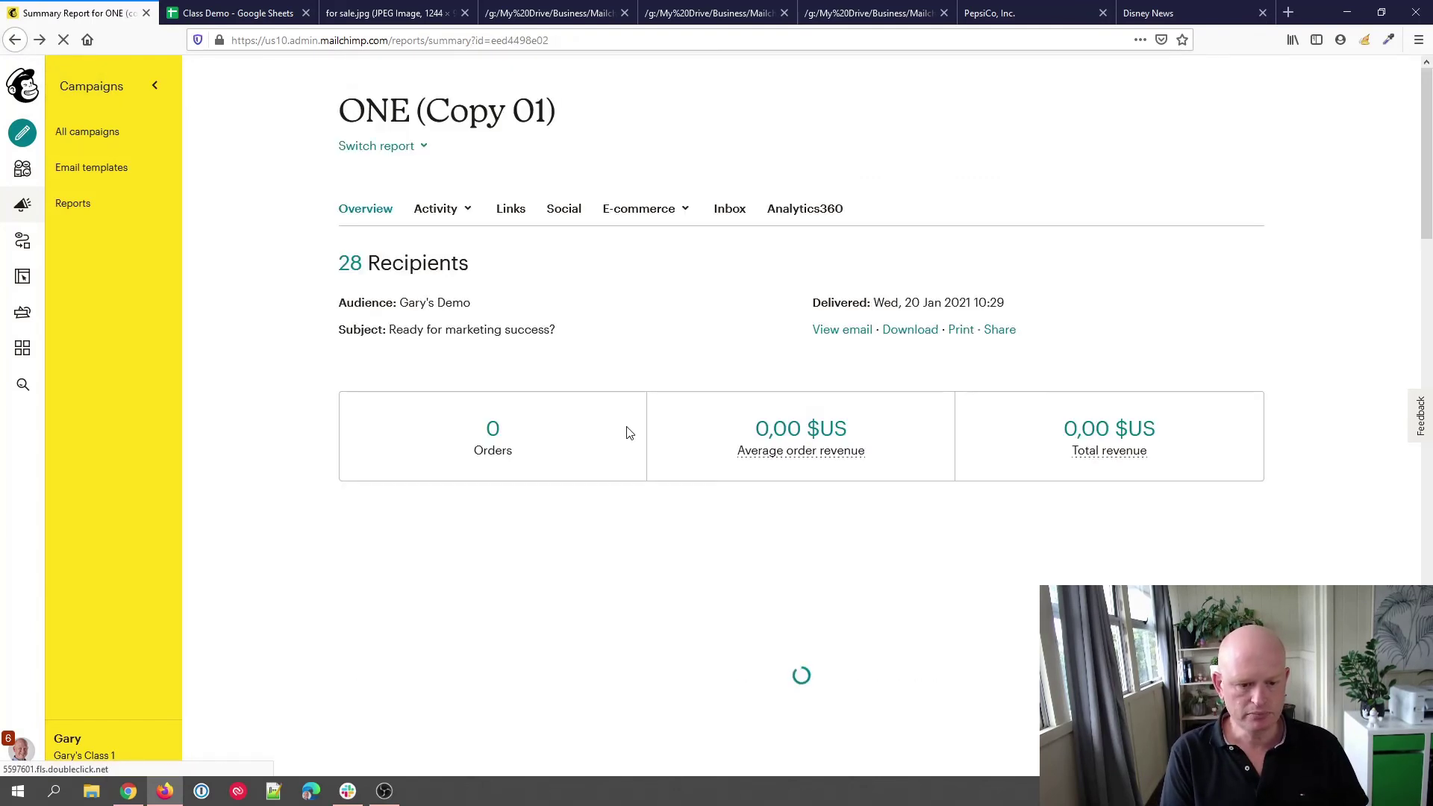
scroll(1042, 455, "down", 12)
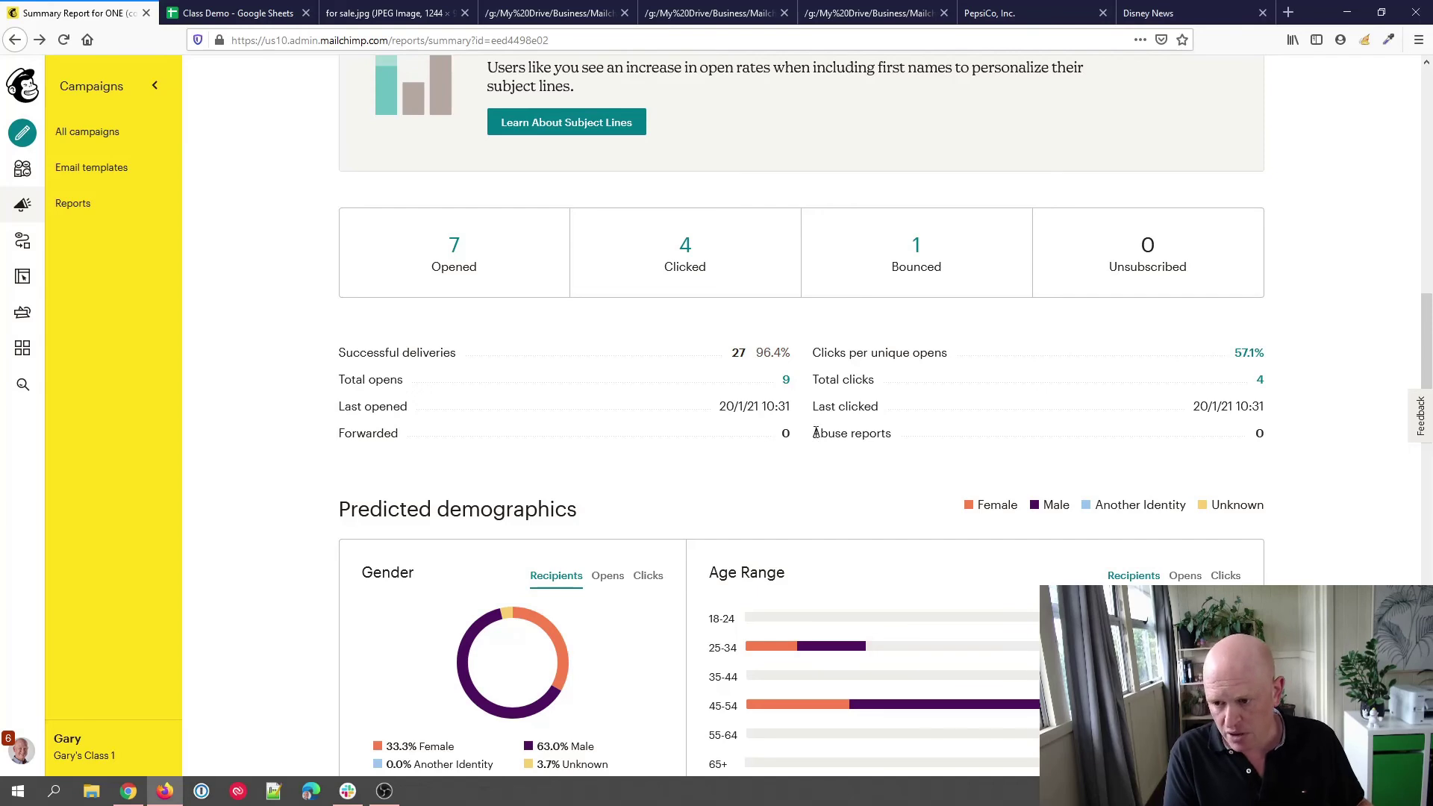
left_click_drag(813, 432, 890, 431)
left_click(886, 458)
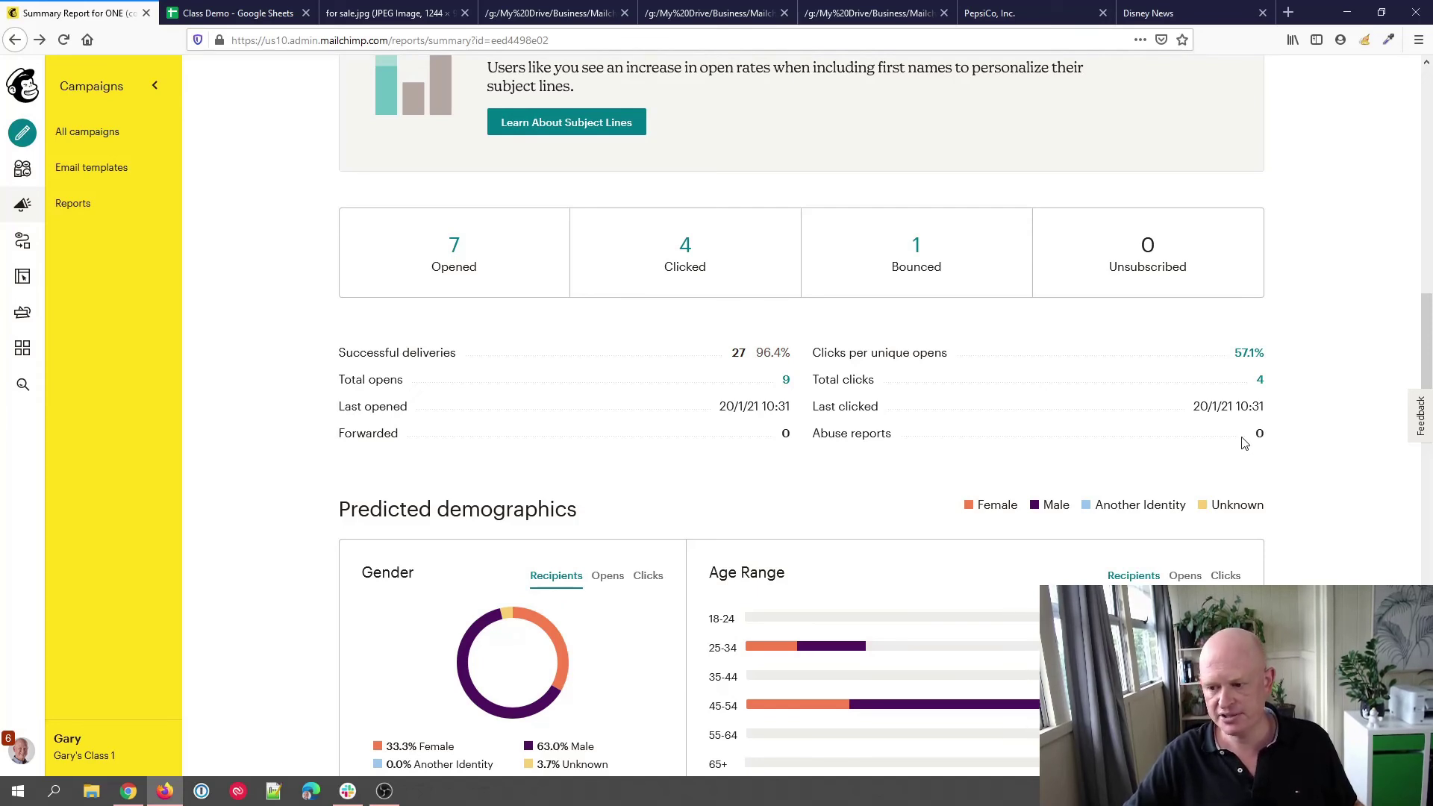
- Scroll past Predicted demographics and Top links clicked, then view more subscribers with most opens
scroll(1243, 439, "down", 2)
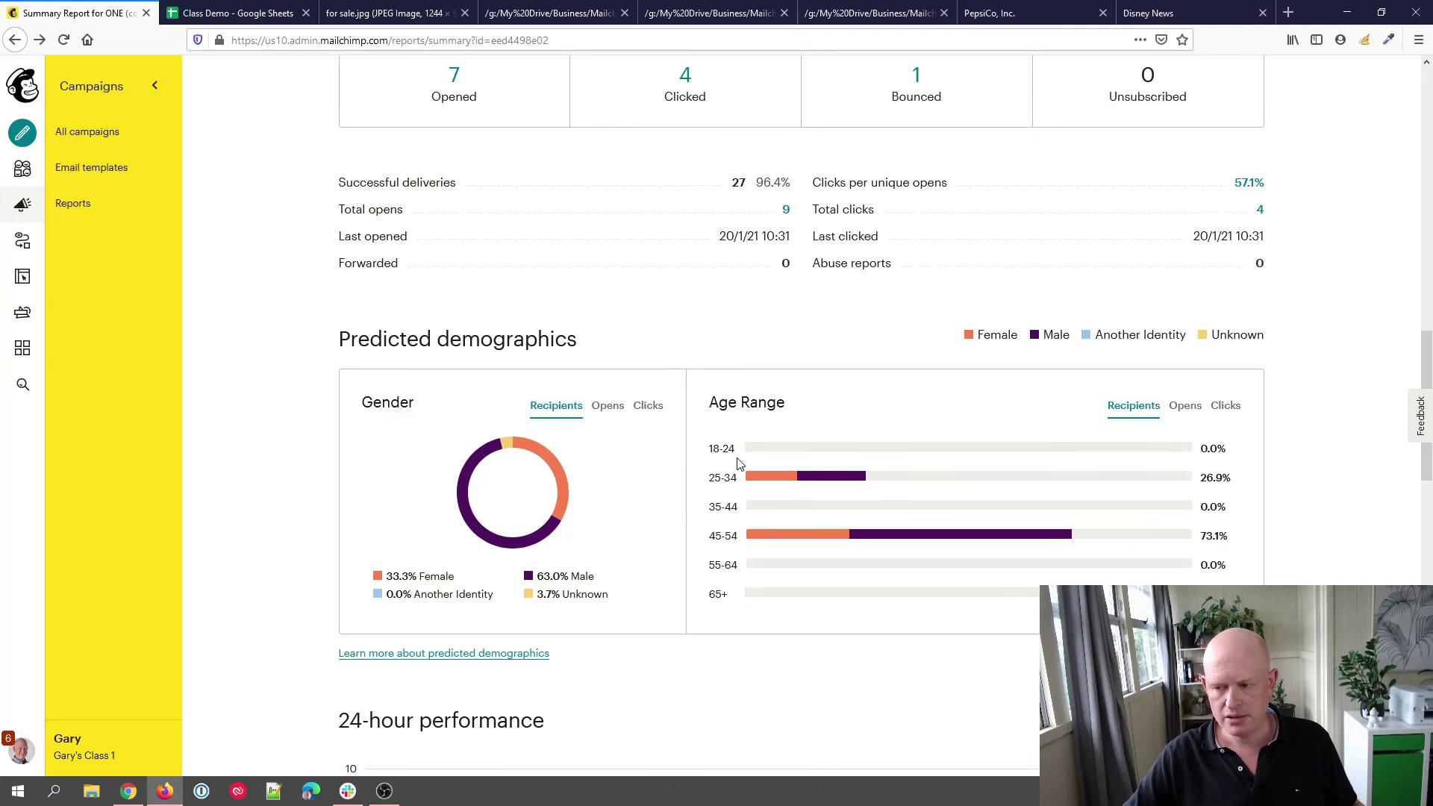
scroll(737, 463, "down", 2)
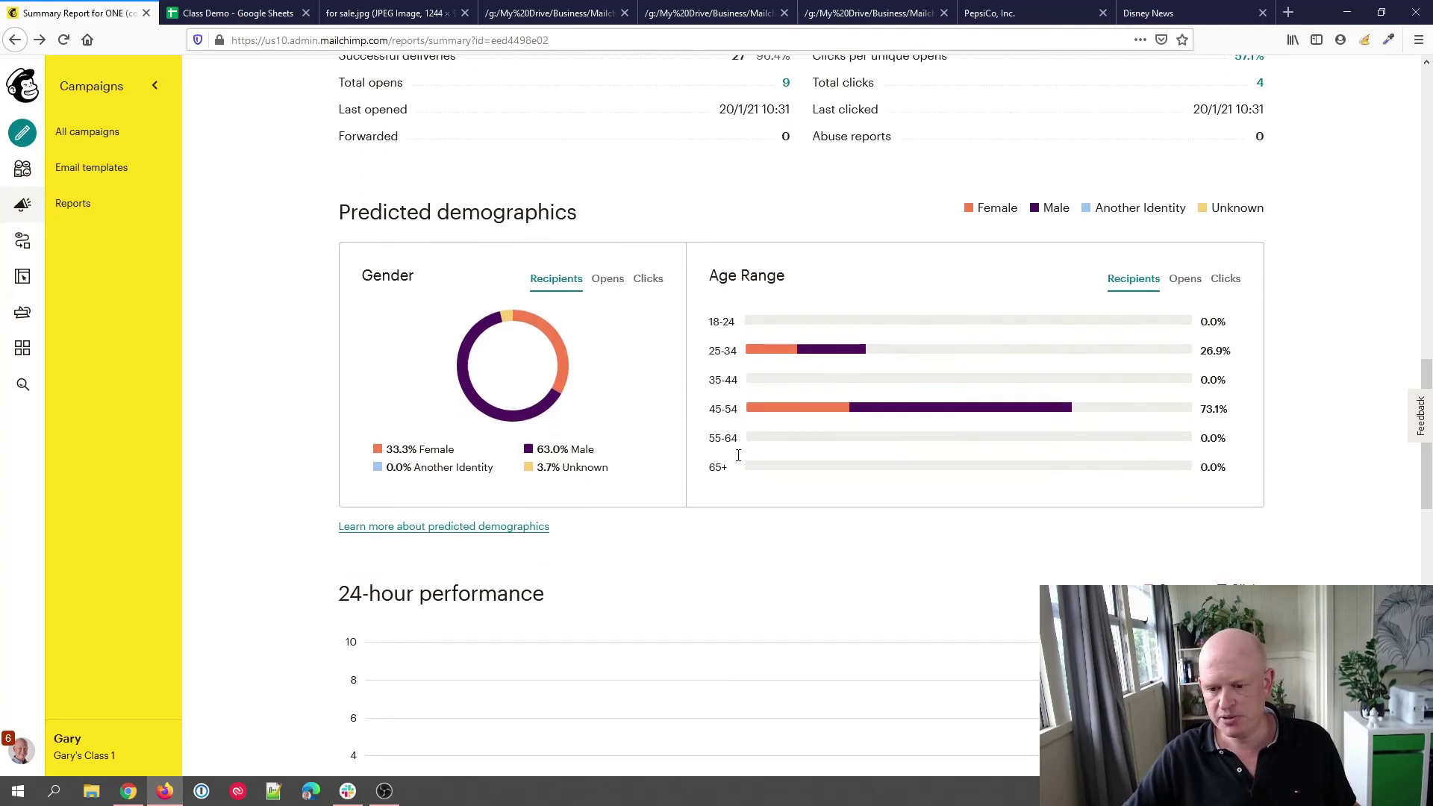
scroll(738, 456, "down", 4)
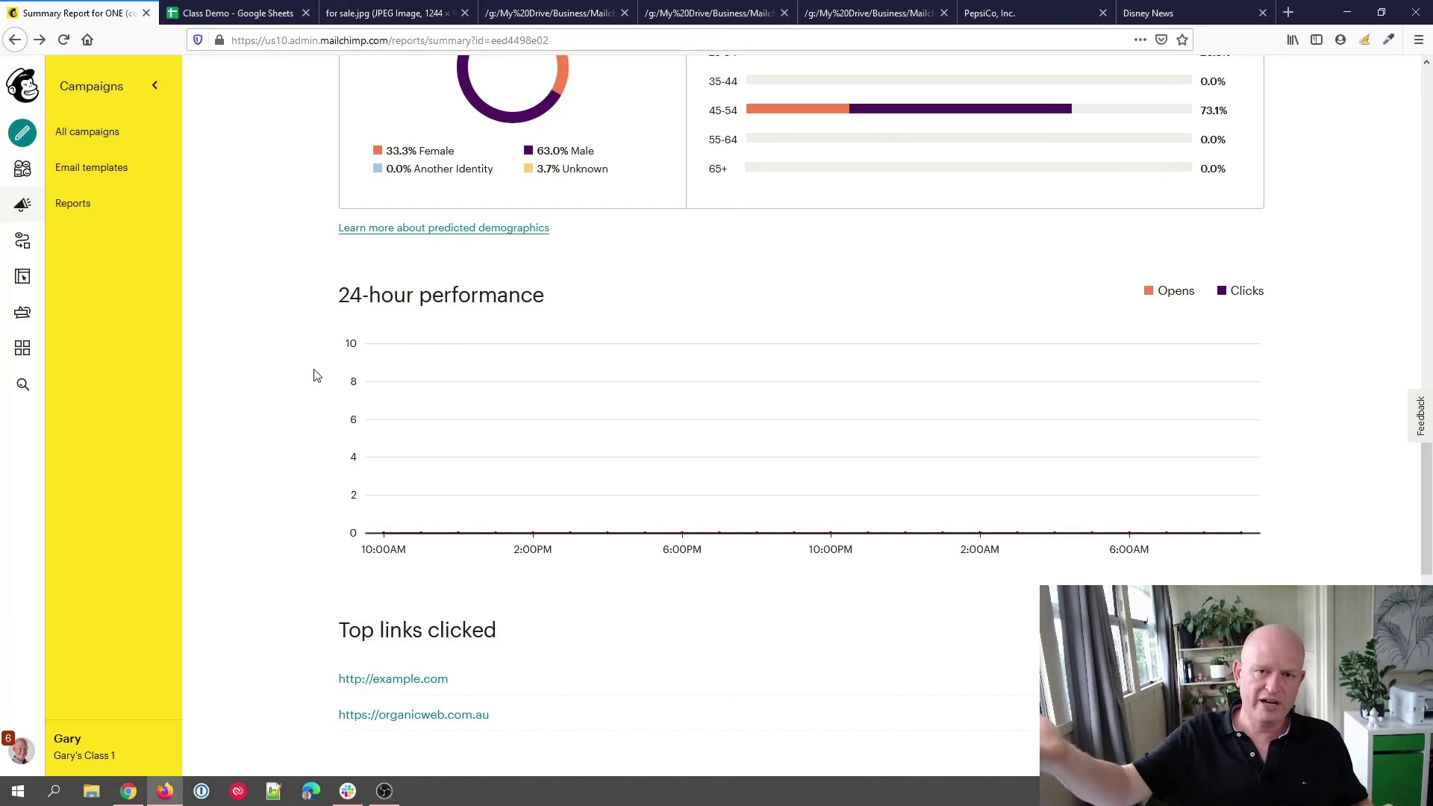
scroll(313, 430, "down", 4)
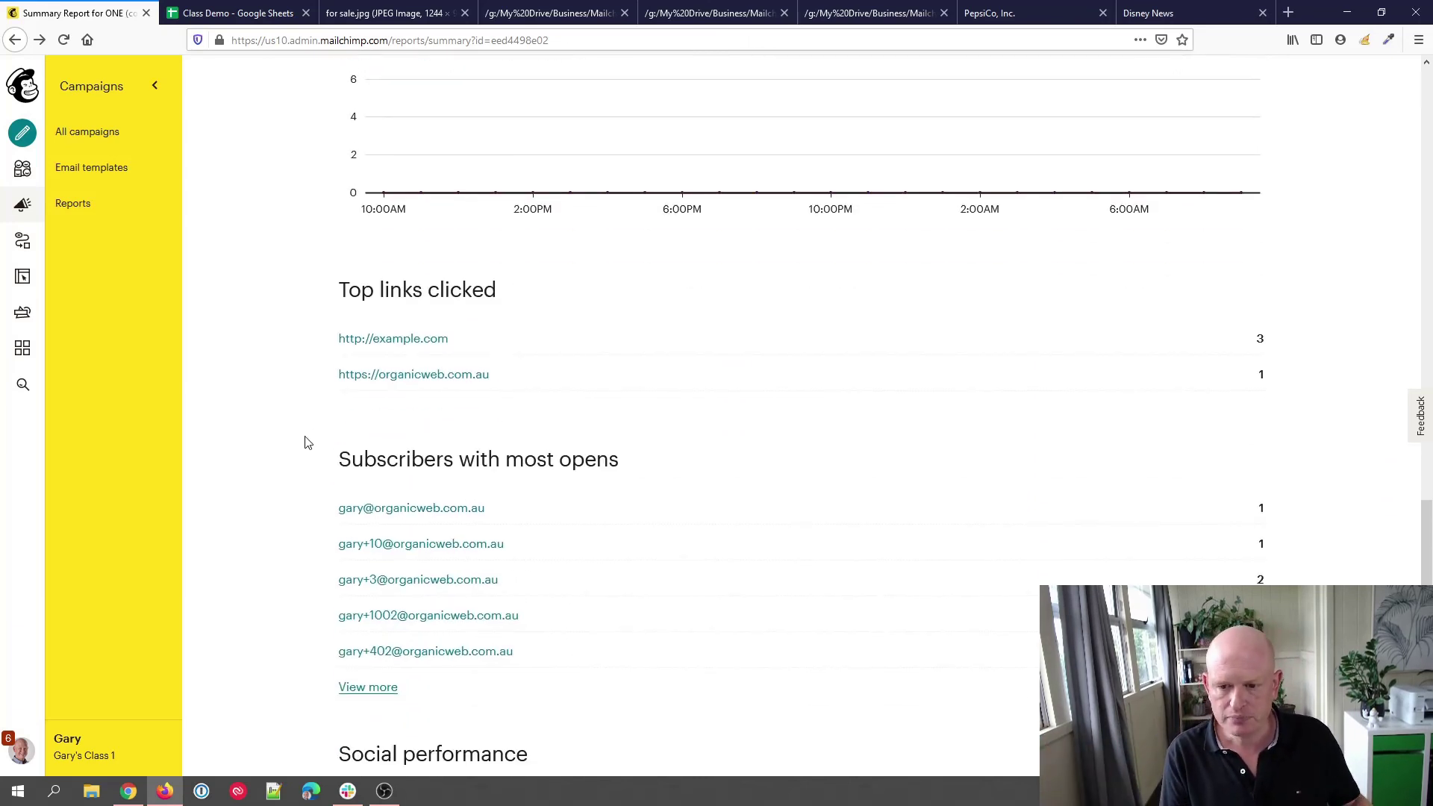
scroll(326, 438, "down", 3)
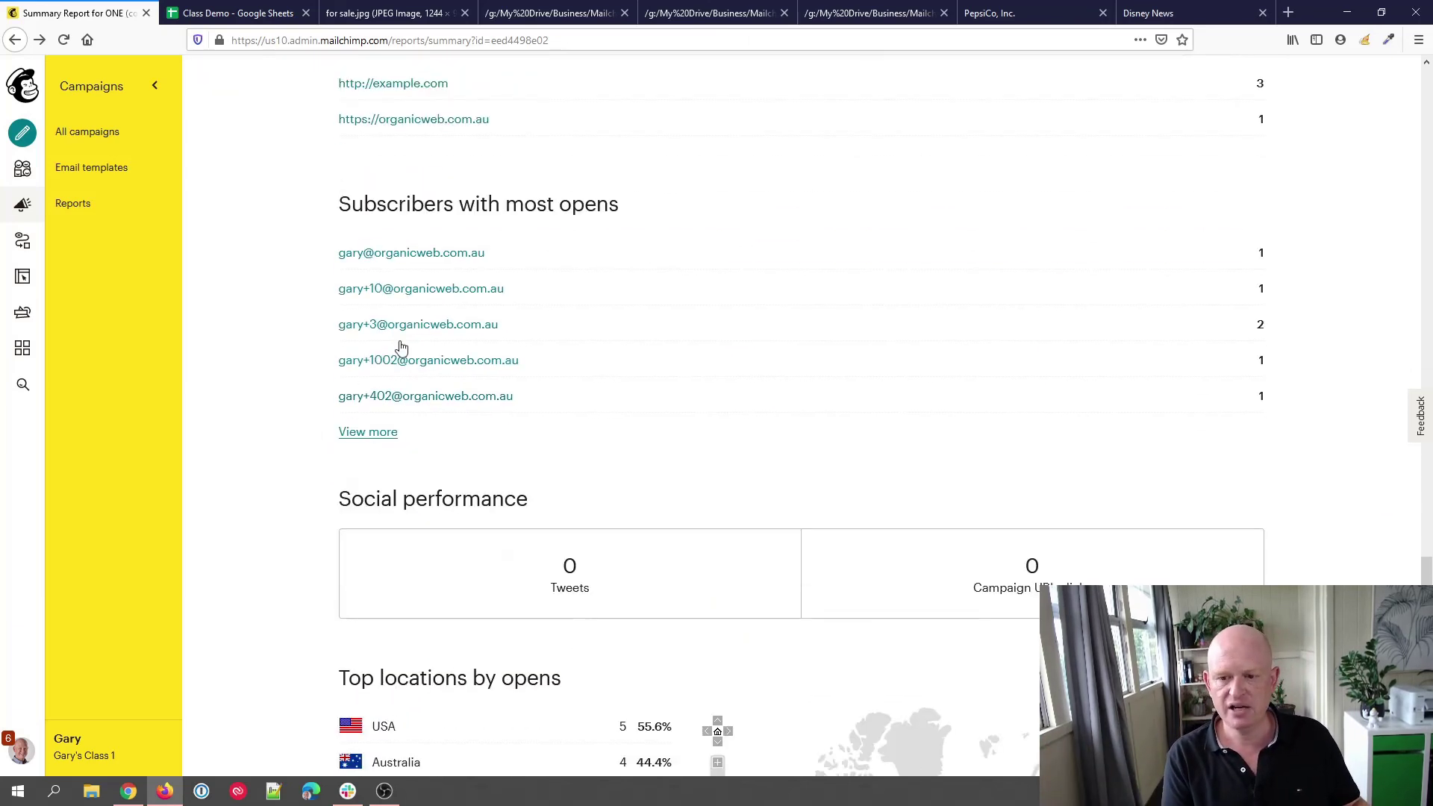
left_click(377, 433)
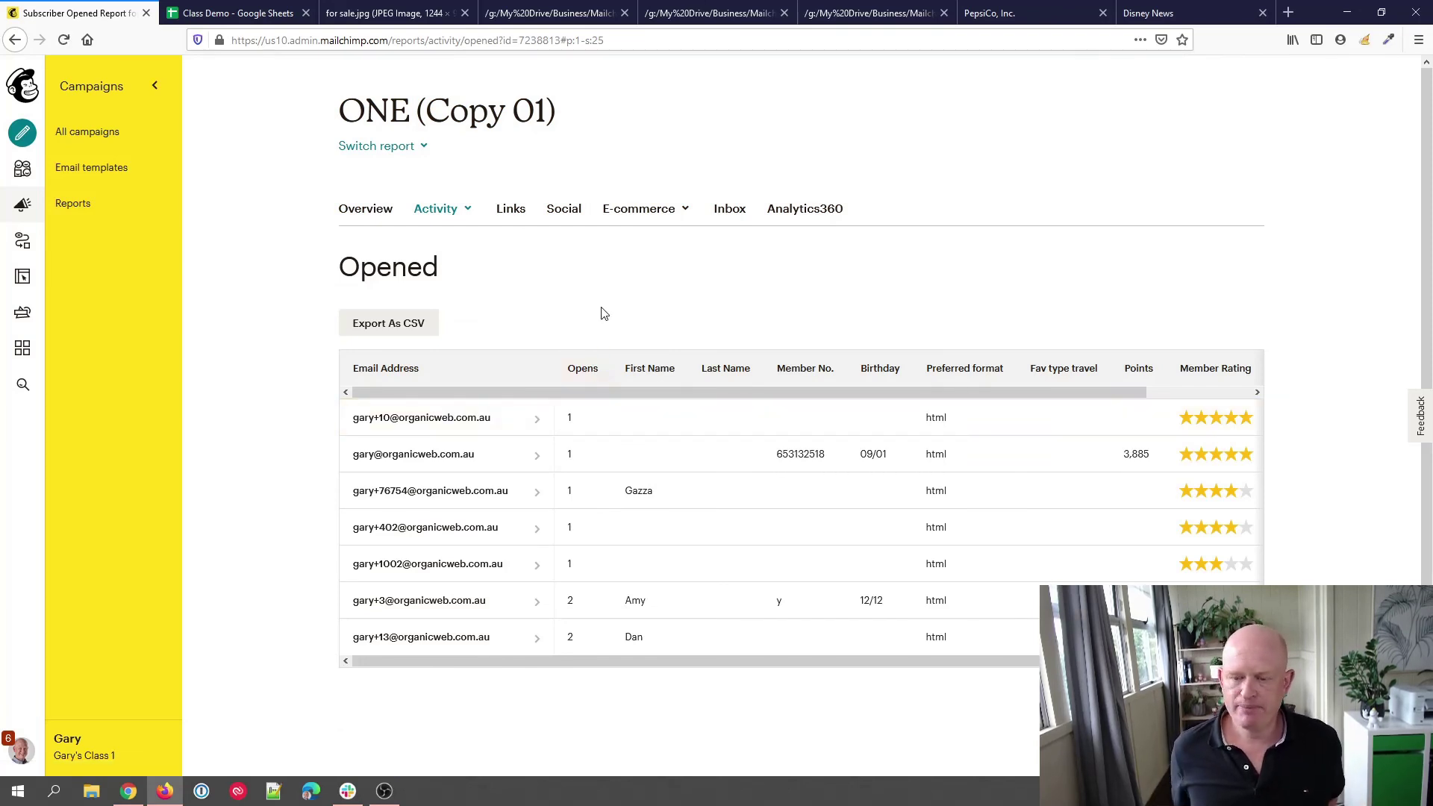
- Sort the 7 subscribers who opened by open count, then return to the Overview tab
left_click(596, 374)
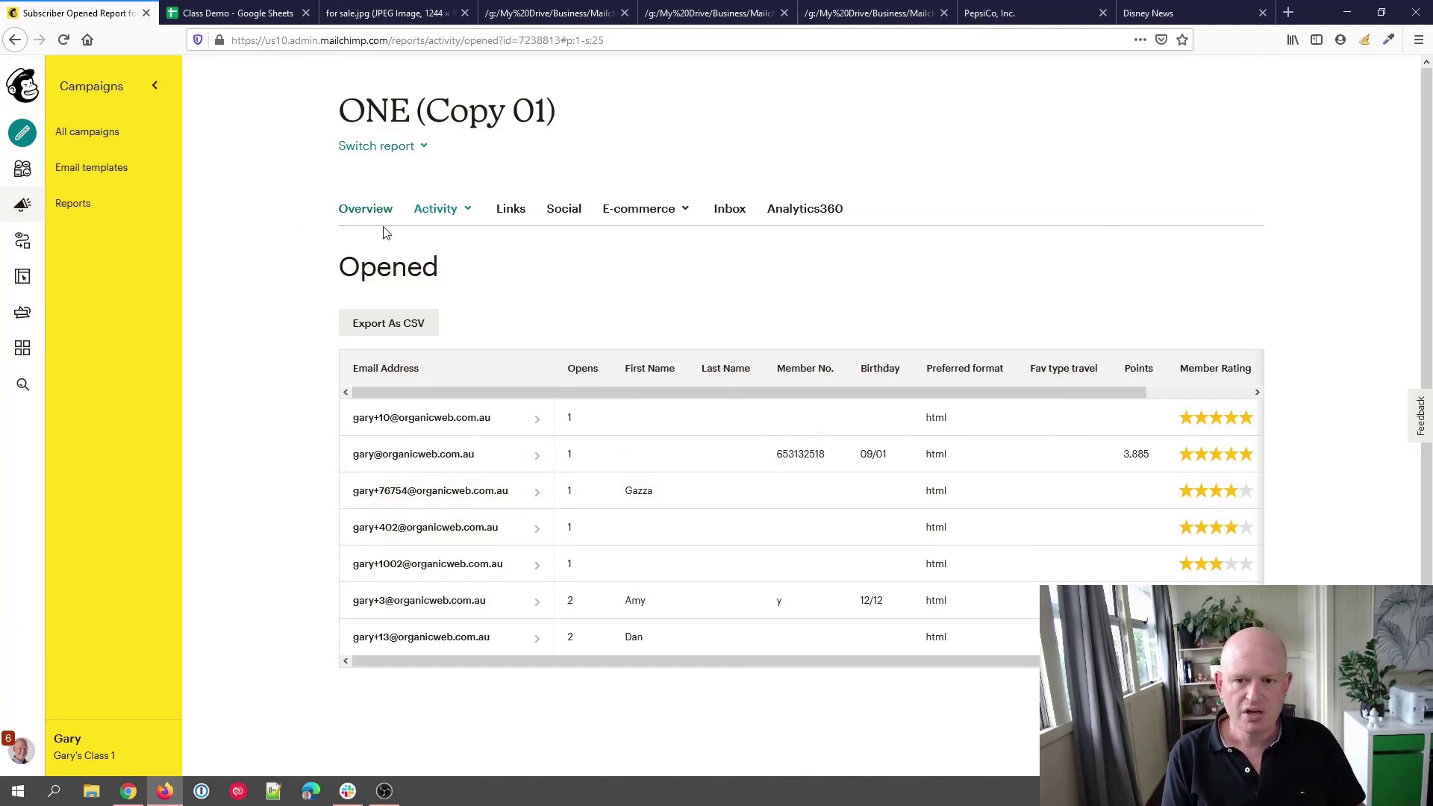
left_click(366, 210)
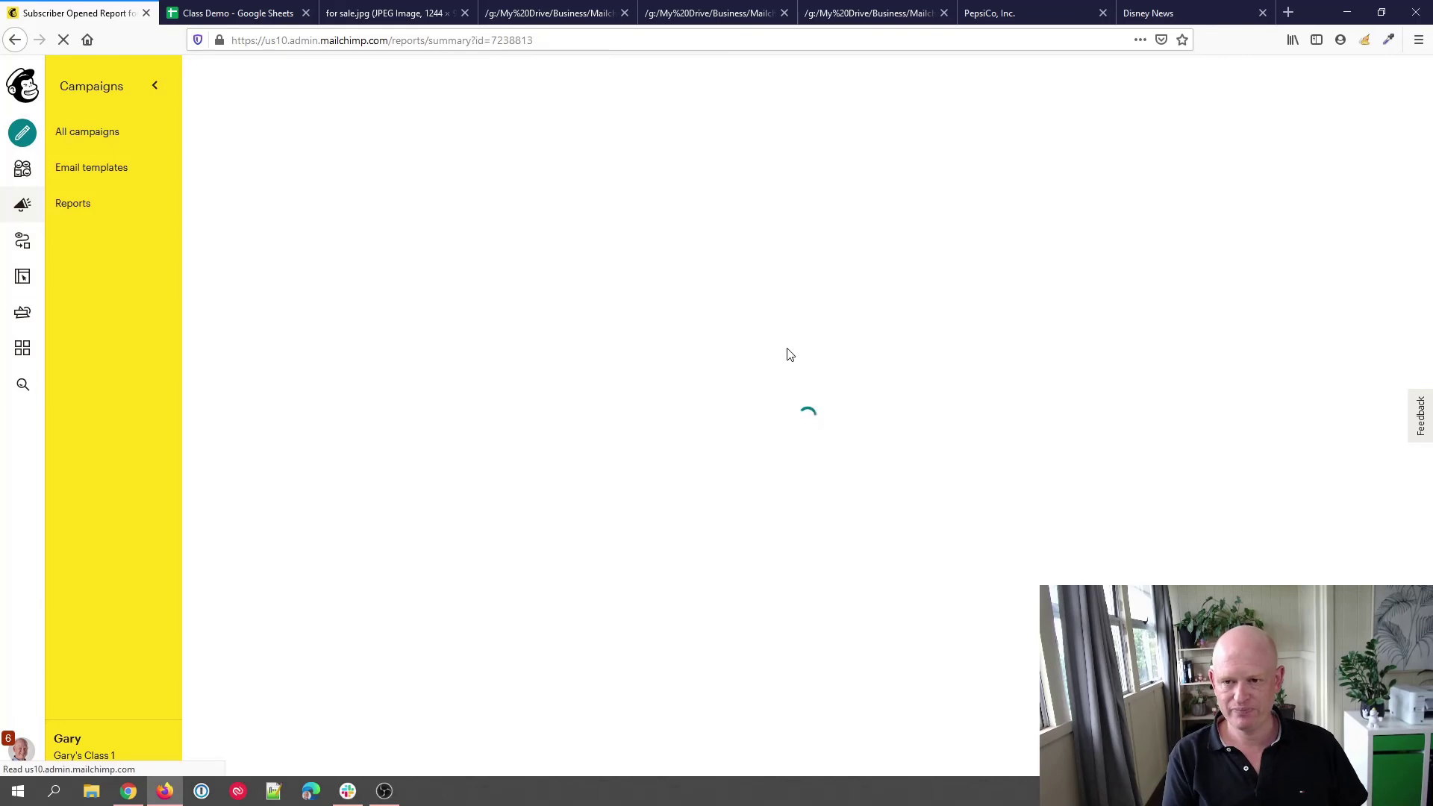
- Open the Links report: example.com 3 clicks (75%), organicweb.com.au 1 click (25%)
scroll(787, 355, "down", 3)
scroll(786, 358, "down", 8)
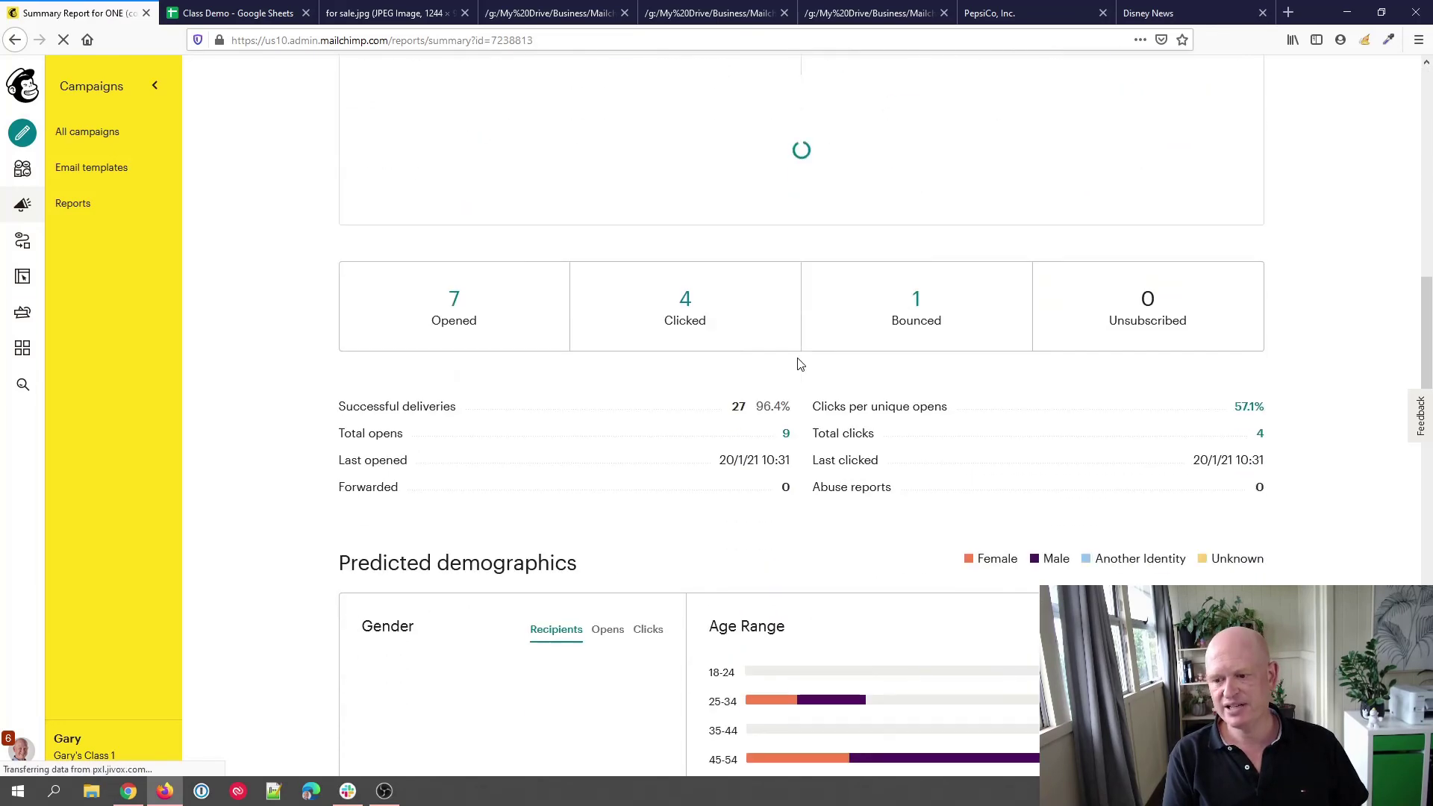
scroll(803, 366, "down", 8)
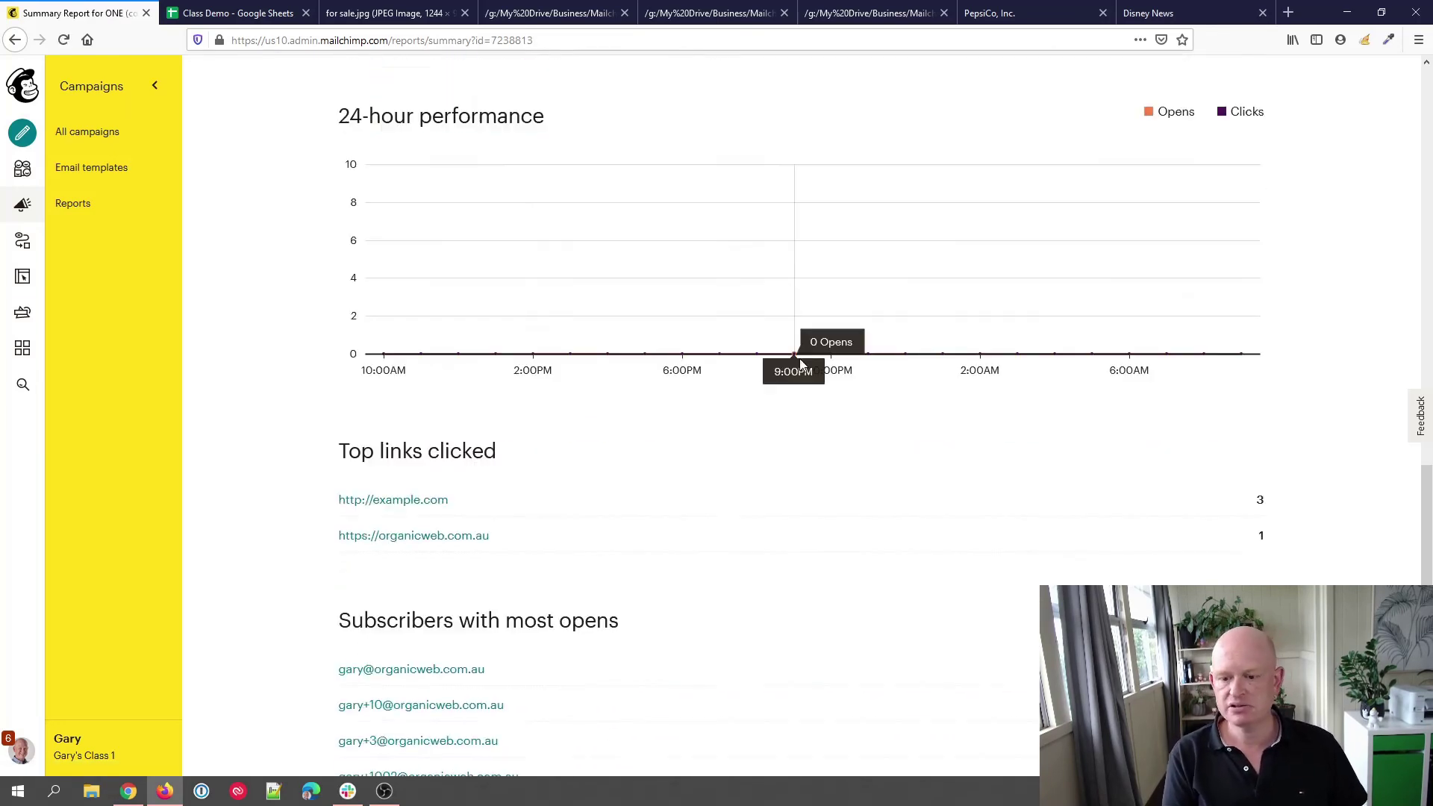
scroll(805, 380, "down", 5)
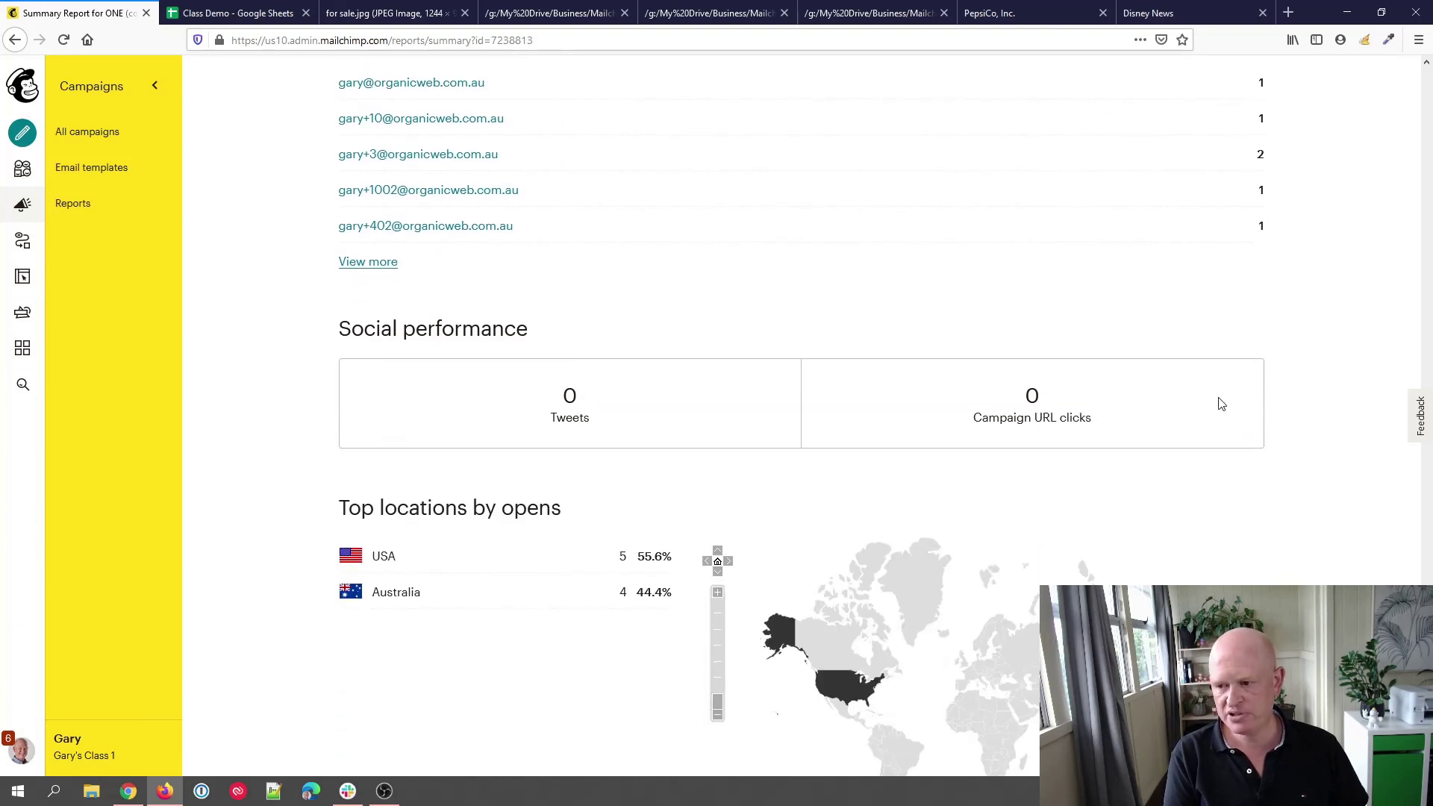
scroll(1278, 395, "down", 1)
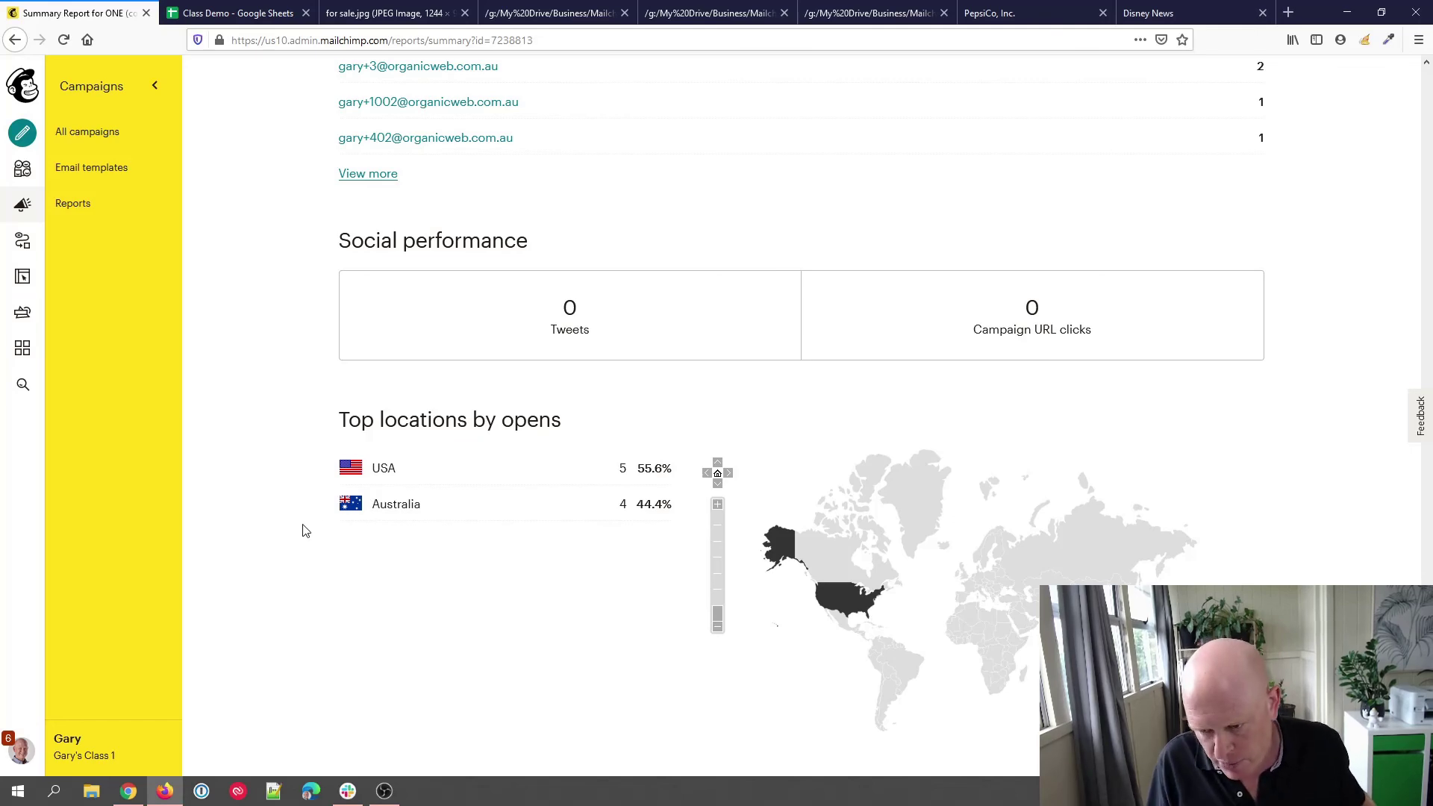
scroll(568, 631, "up", 1)
scroll(567, 631, "up", 20)
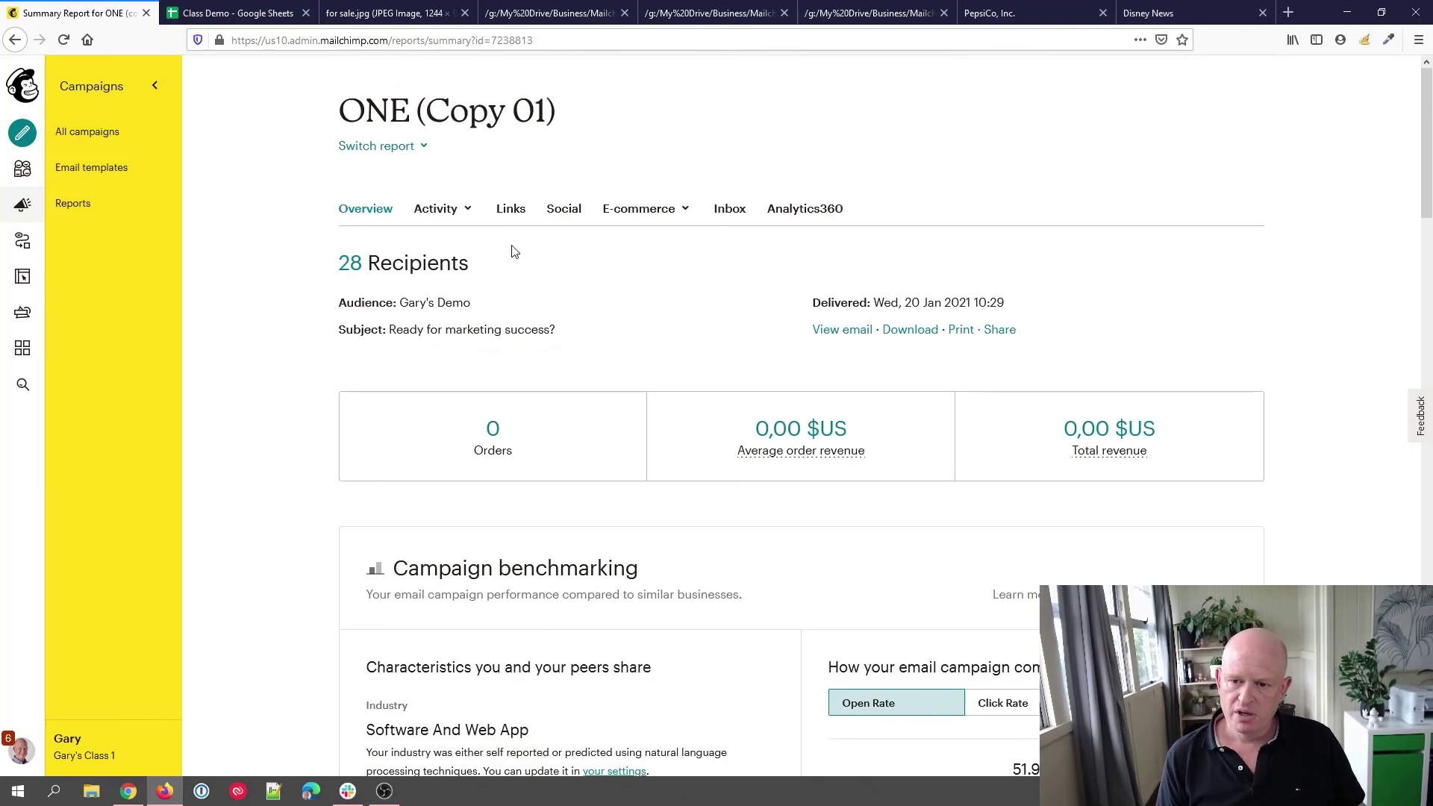
left_click(514, 216)
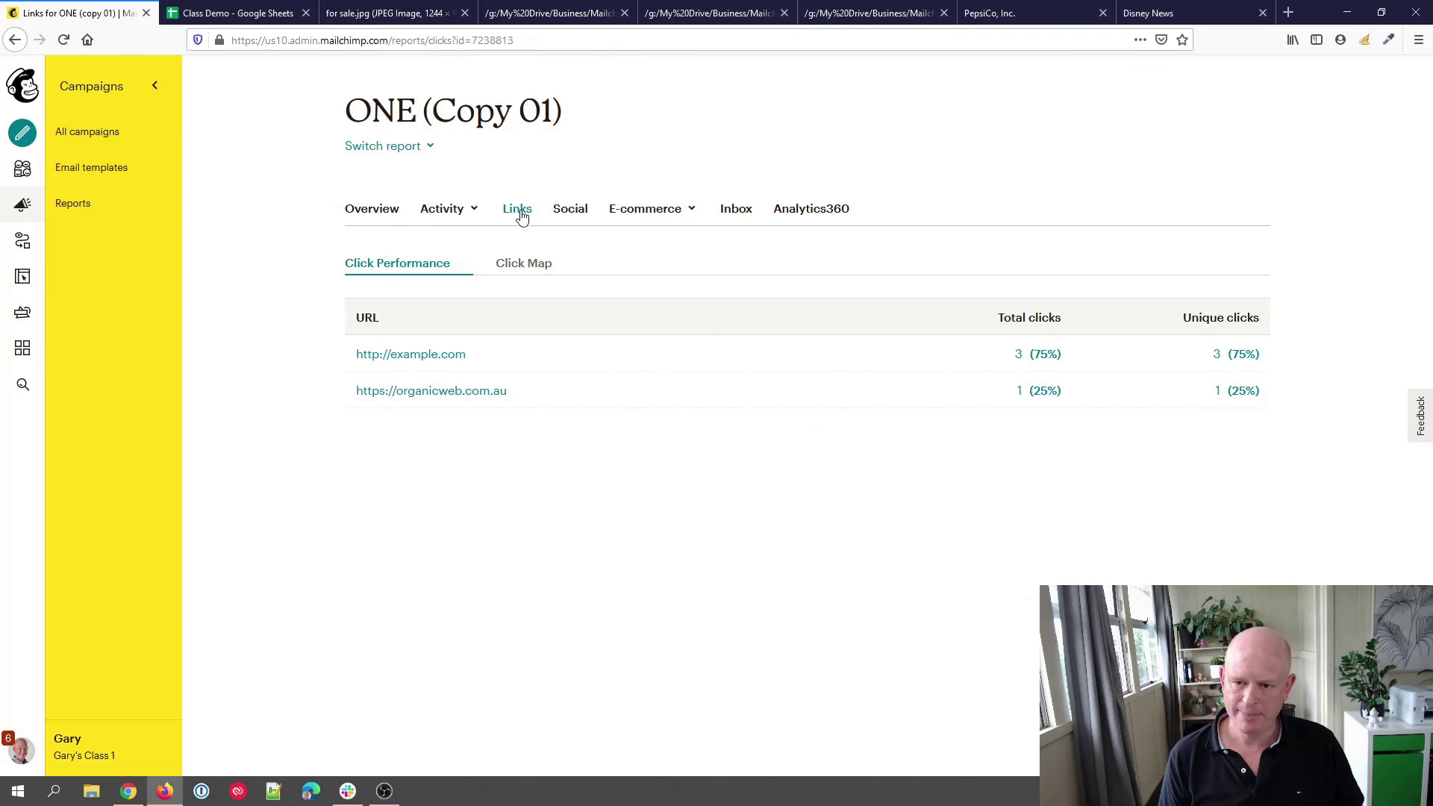
- View the click map's percentages over the email's links, then switch to the Disney example tab
left_click(524, 266)
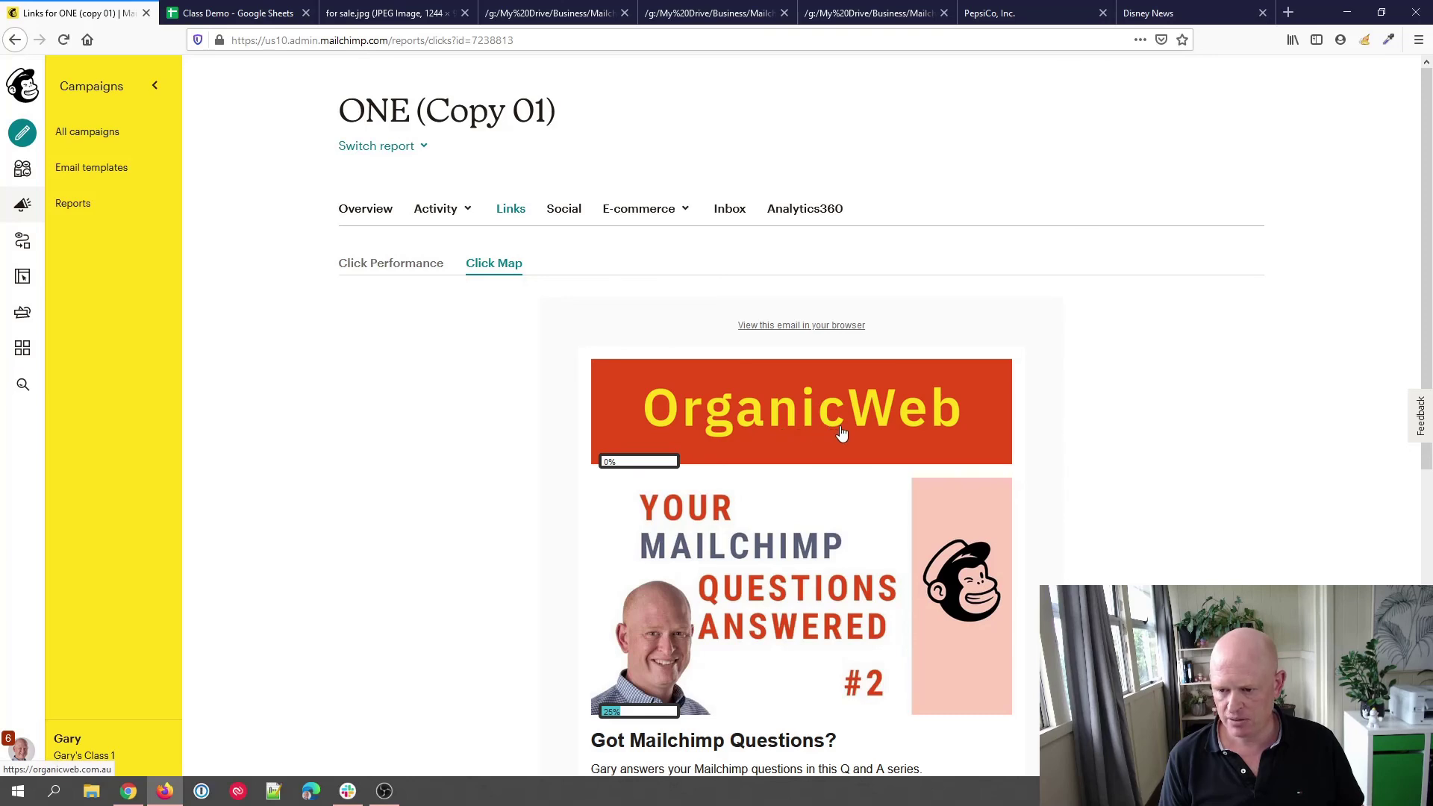
scroll(841, 432, "down", 2)
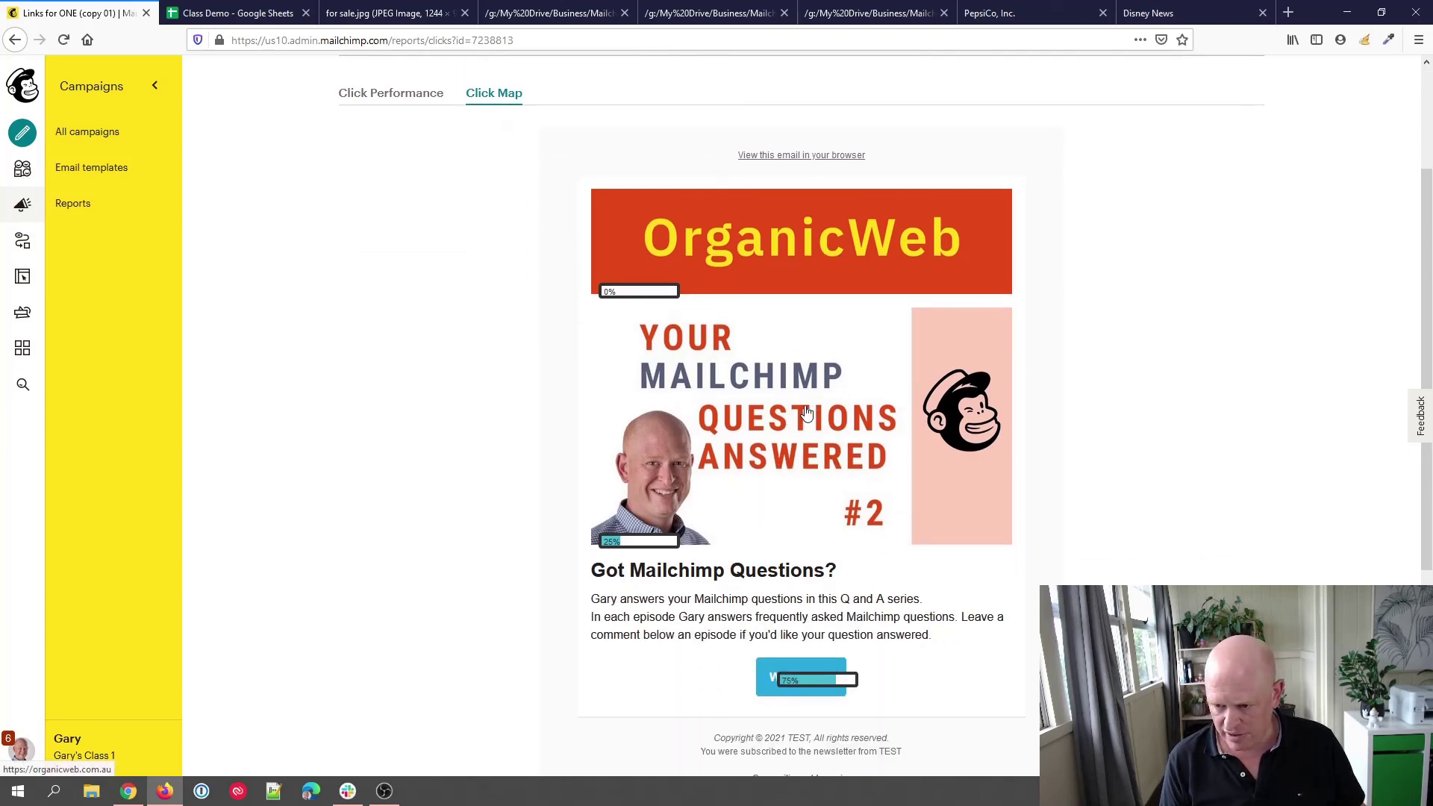
scroll(806, 413, "down", 2)
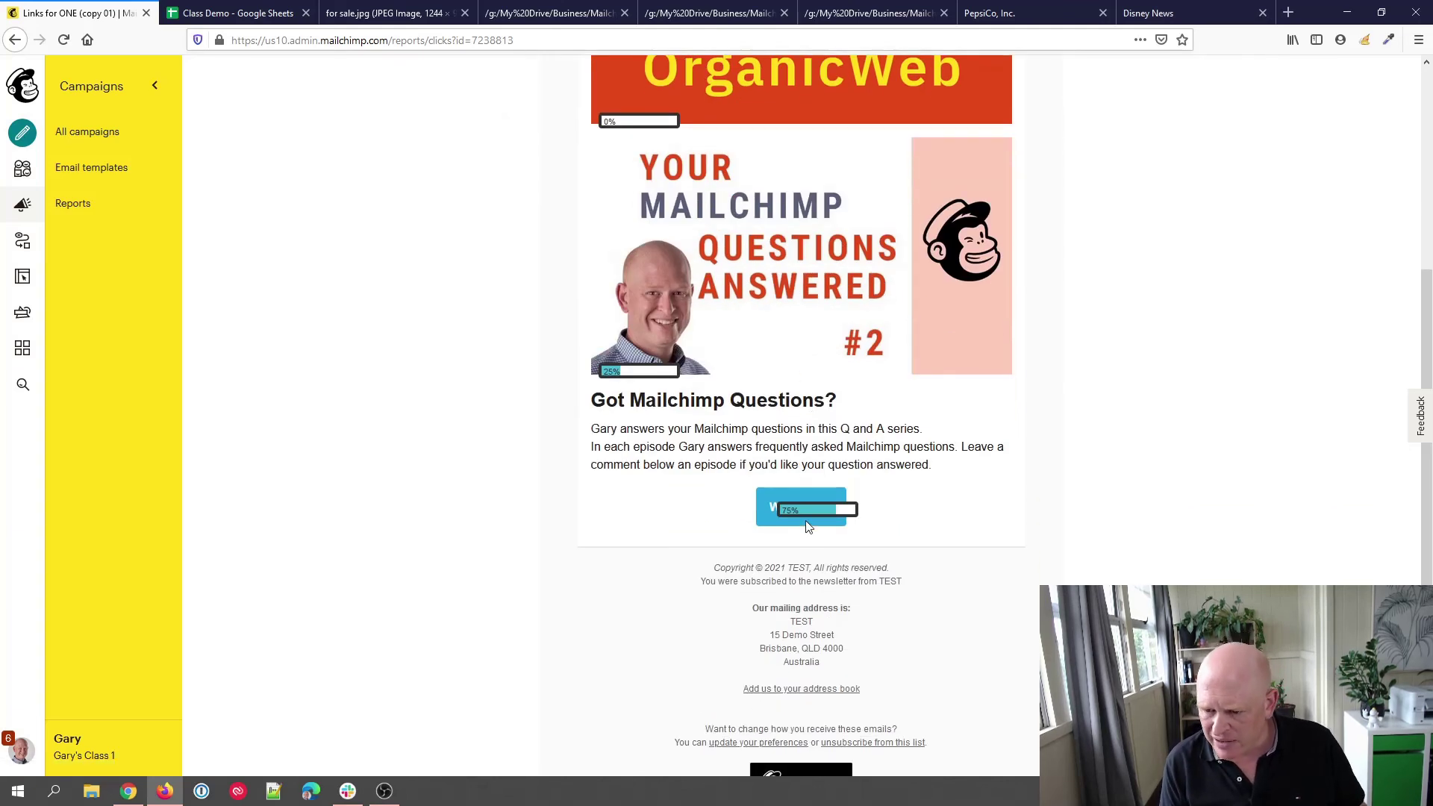
scroll(850, 477, "up", 1)
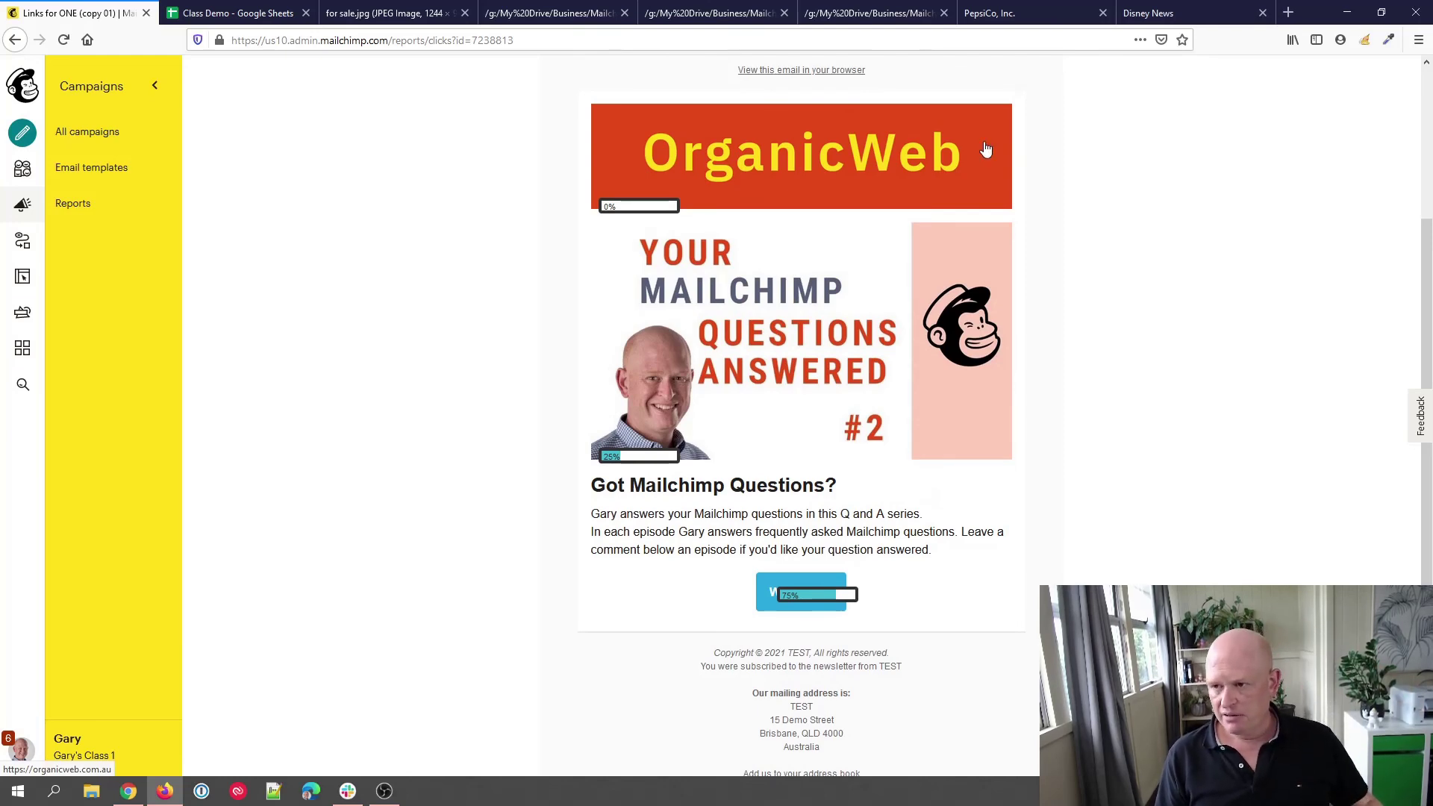
left_click(1150, 13)
- Glance at the PepsiCo and Uber example emails, then return to the Mailchimp click map
left_click(1003, 8)
left_click(892, 9)
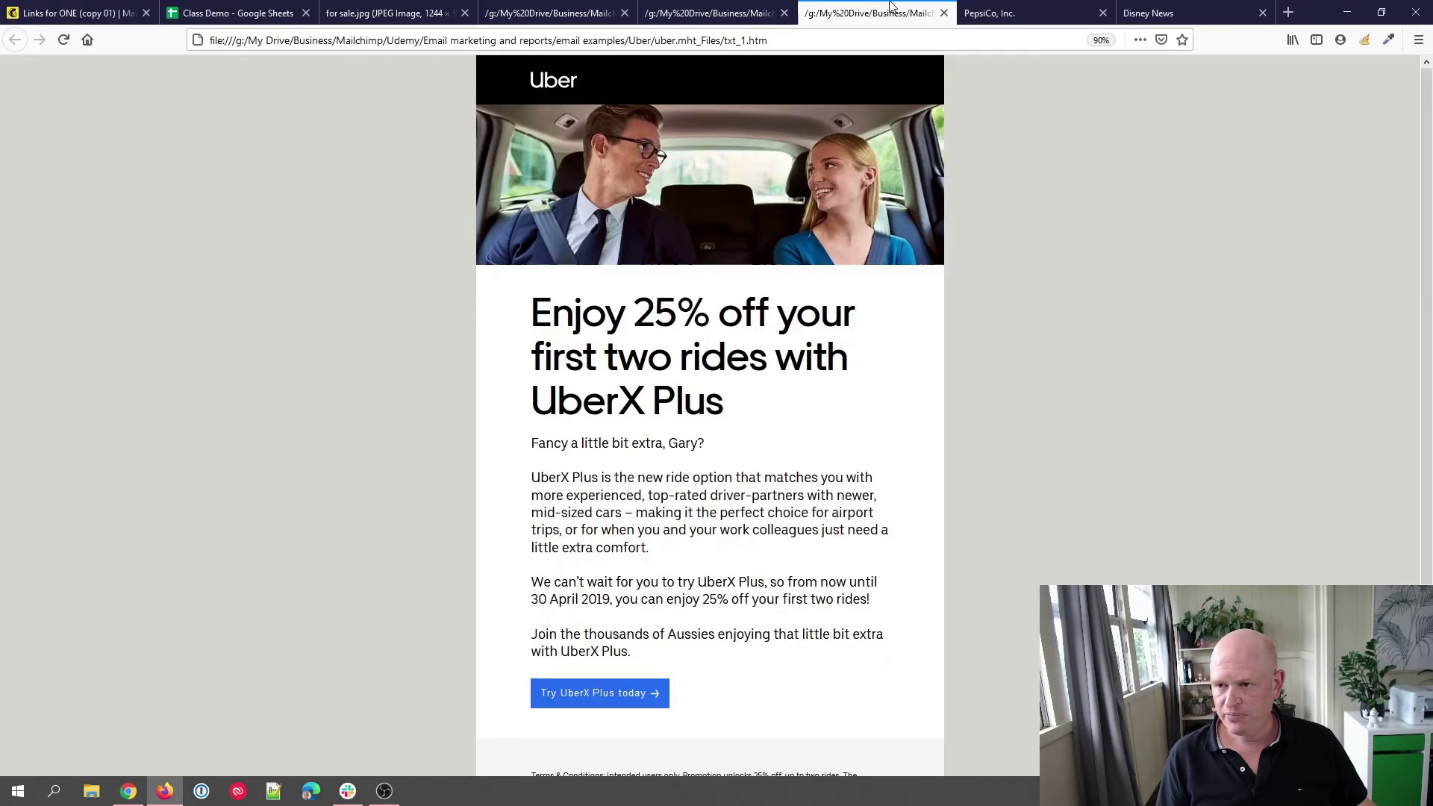
left_click(106, 8)
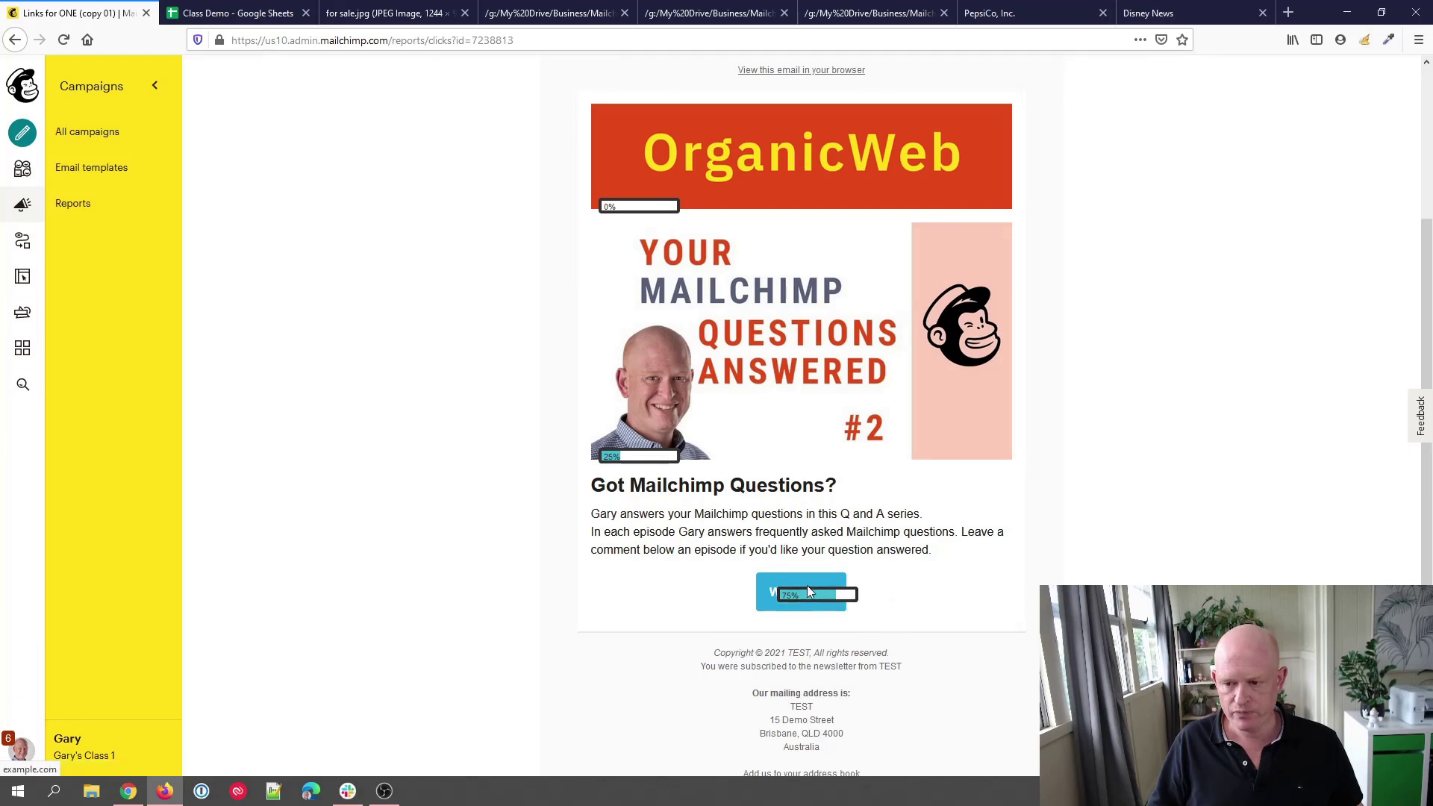
- Look over the click-map preview, selecting the word 'frequently', then return to Click Performance
scroll(988, 618, "down", 2)
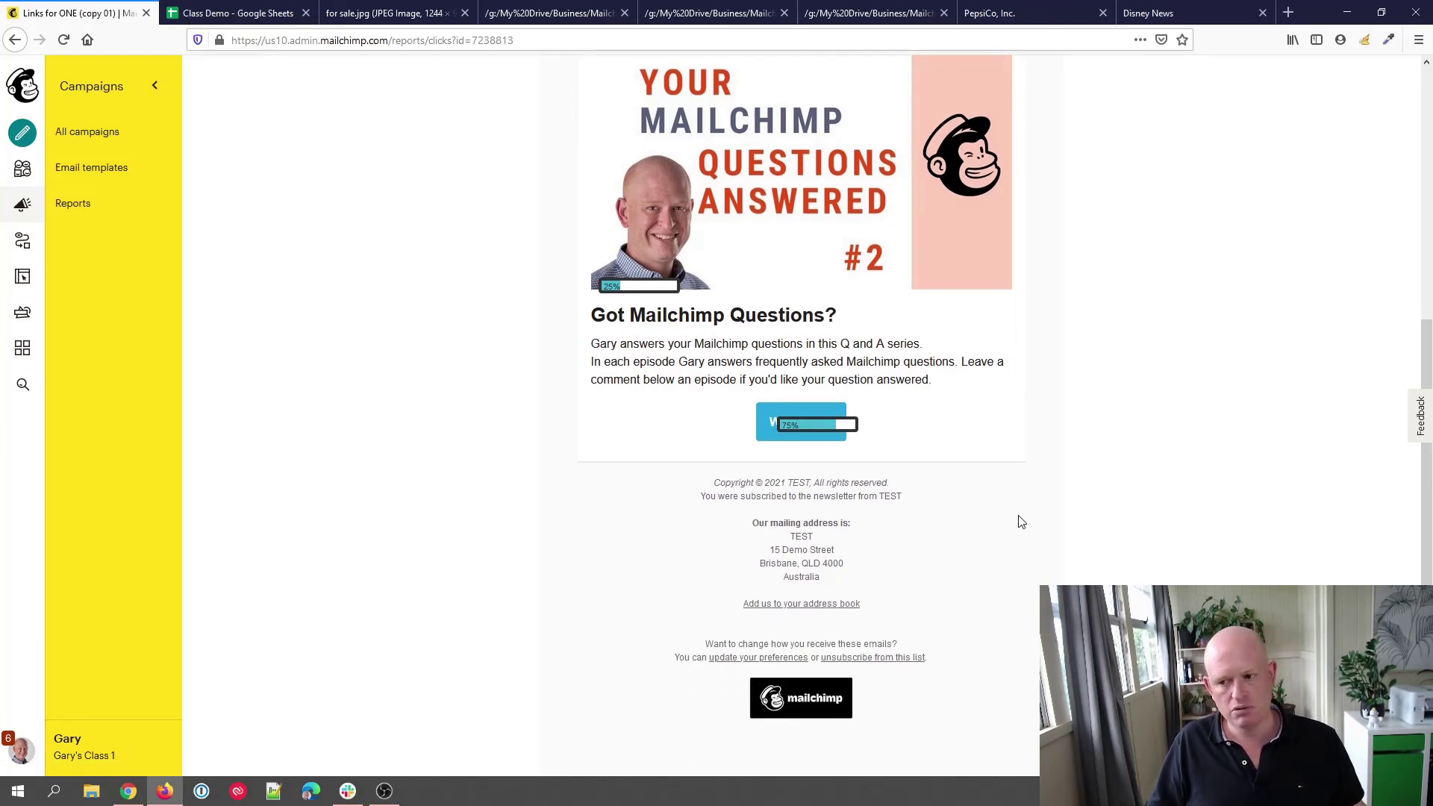
scroll(1021, 522, "up", 2)
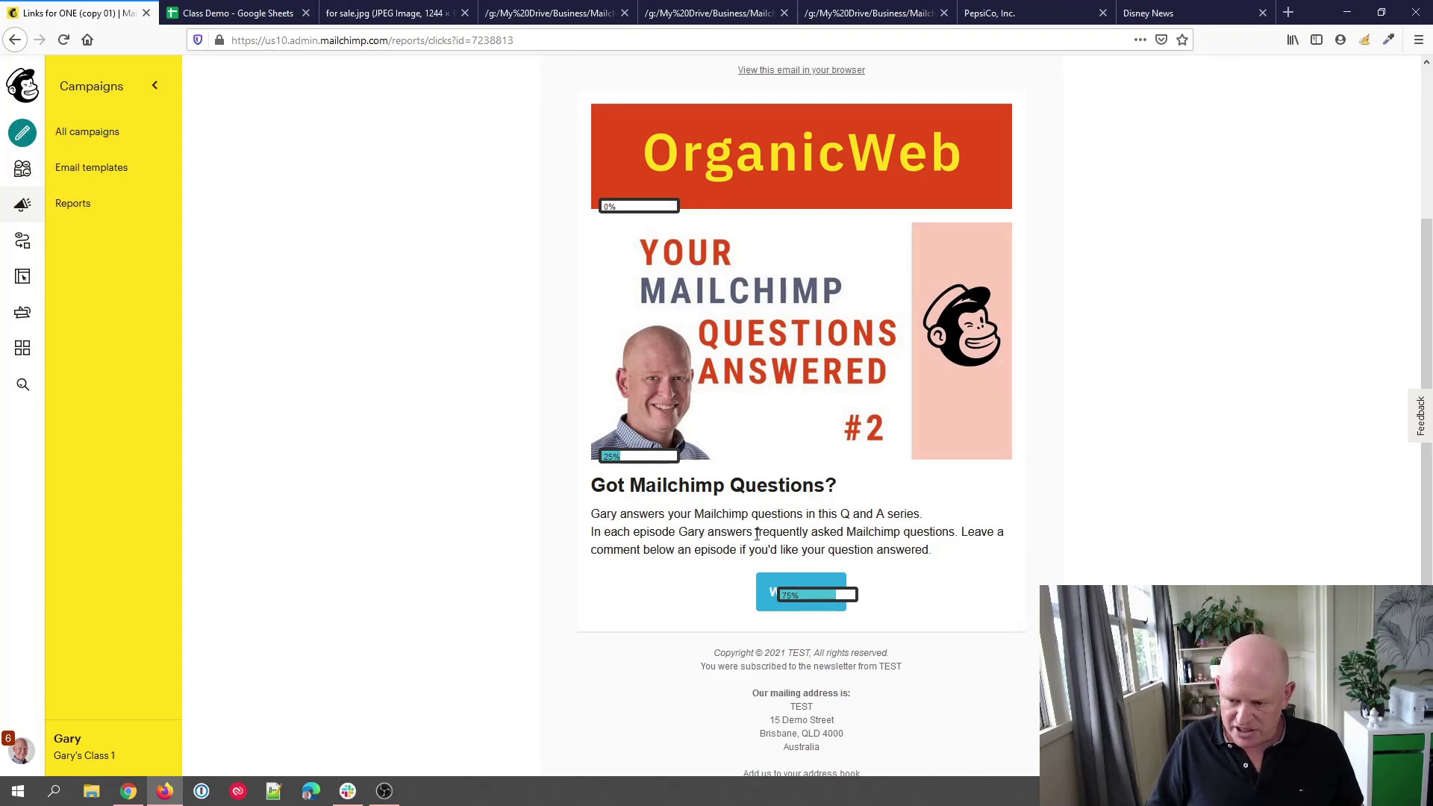
left_click_drag(755, 532, 807, 532)
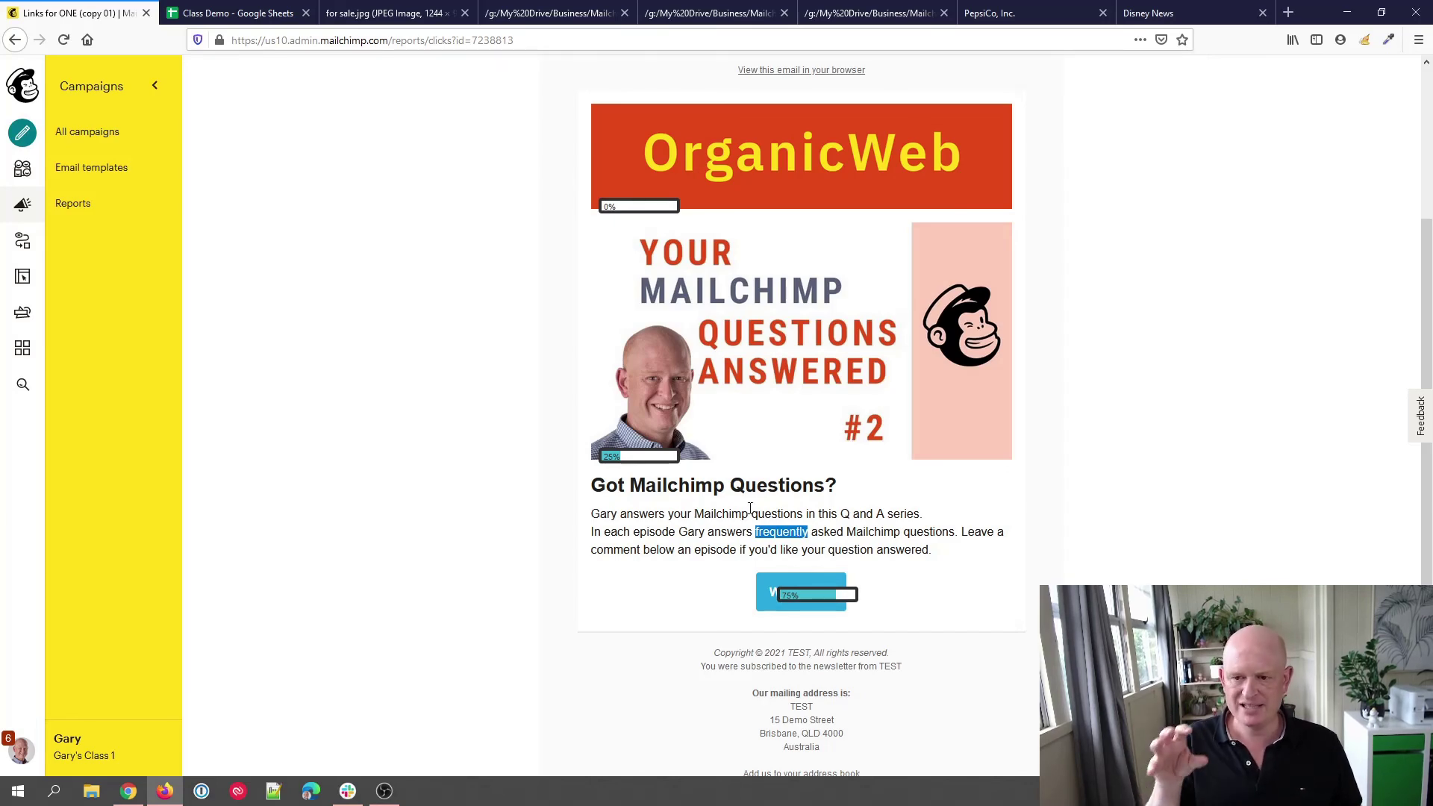
scroll(485, 385, "up", 3)
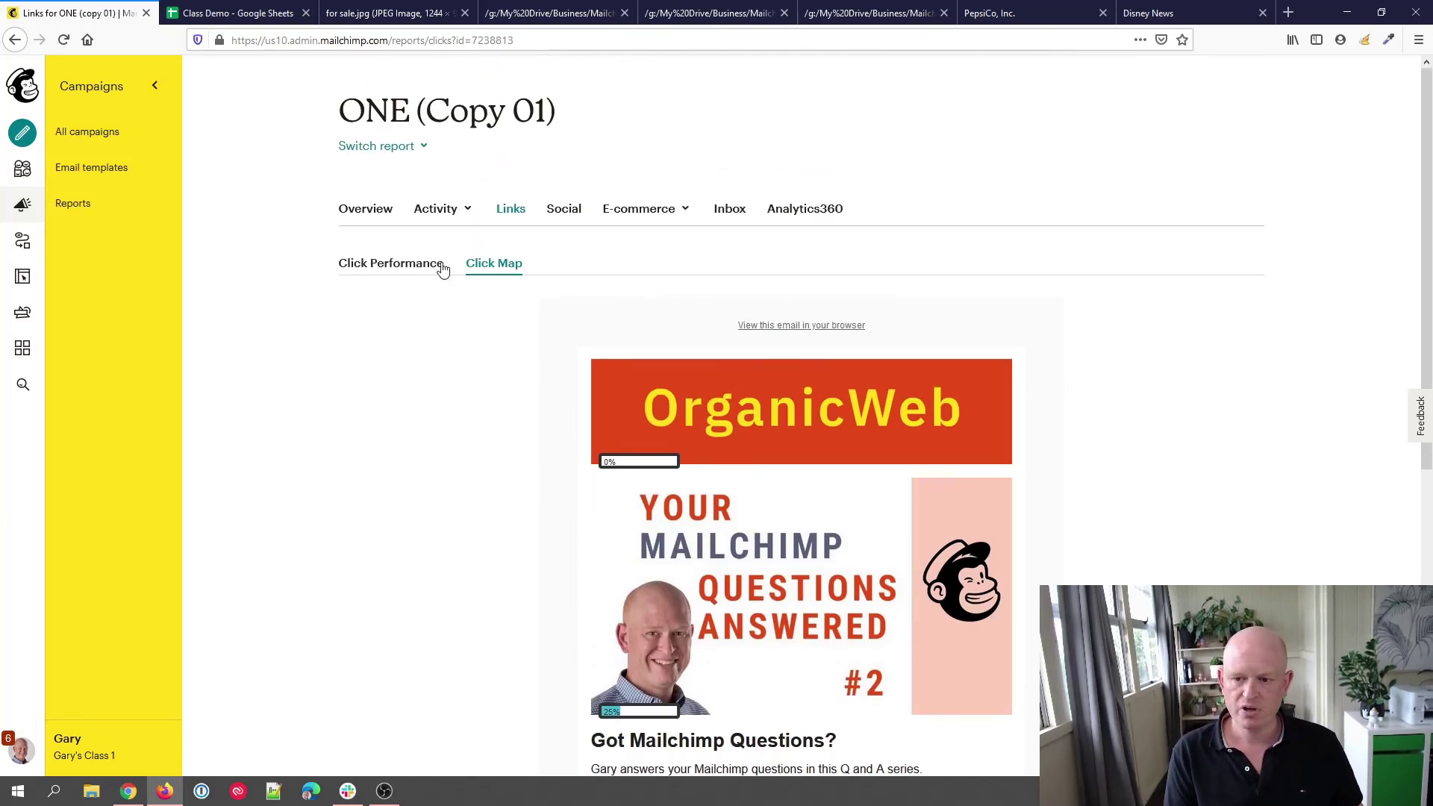
left_click(442, 269)
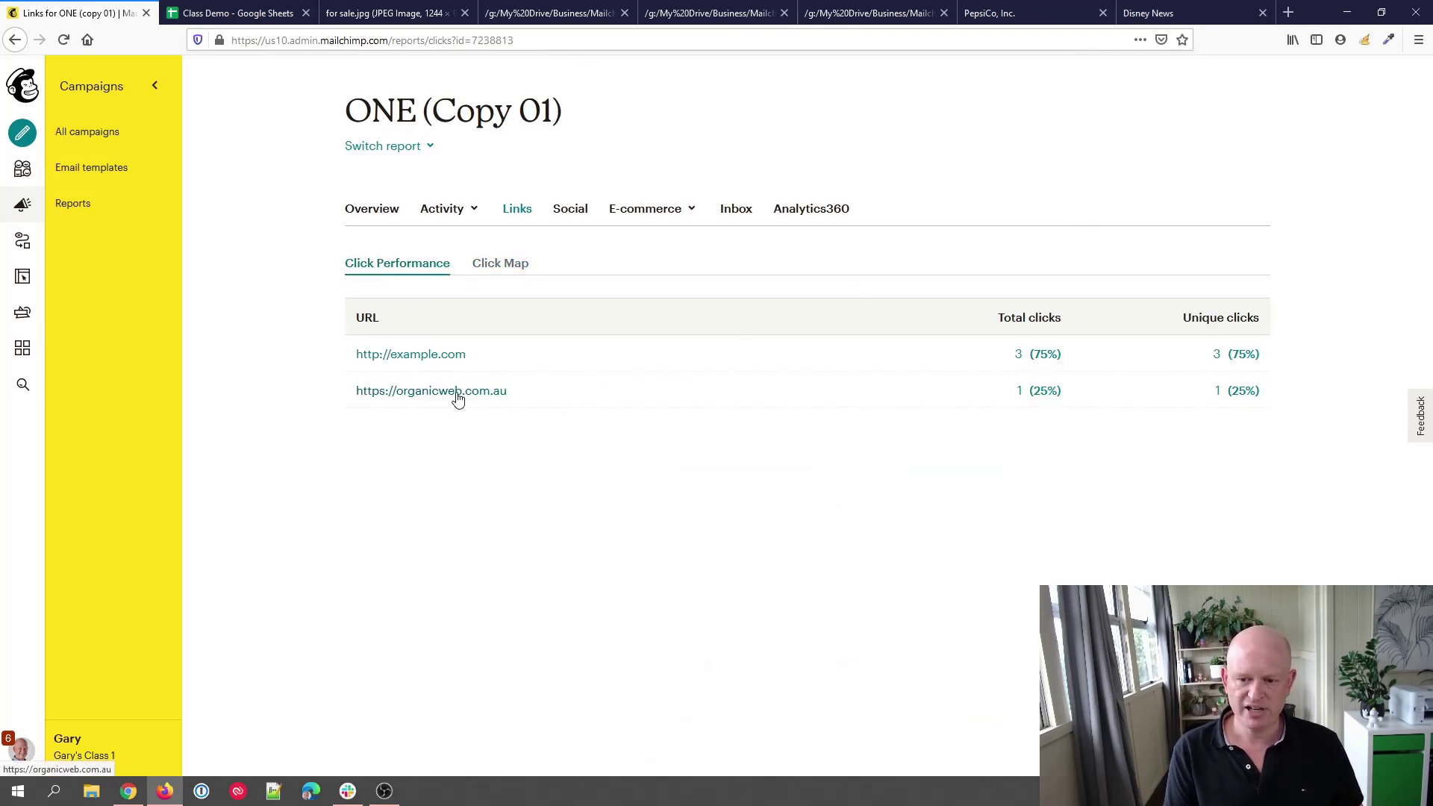
- Check the example.com link, then export its 3 unique clickers as CSV
left_click(452, 356)
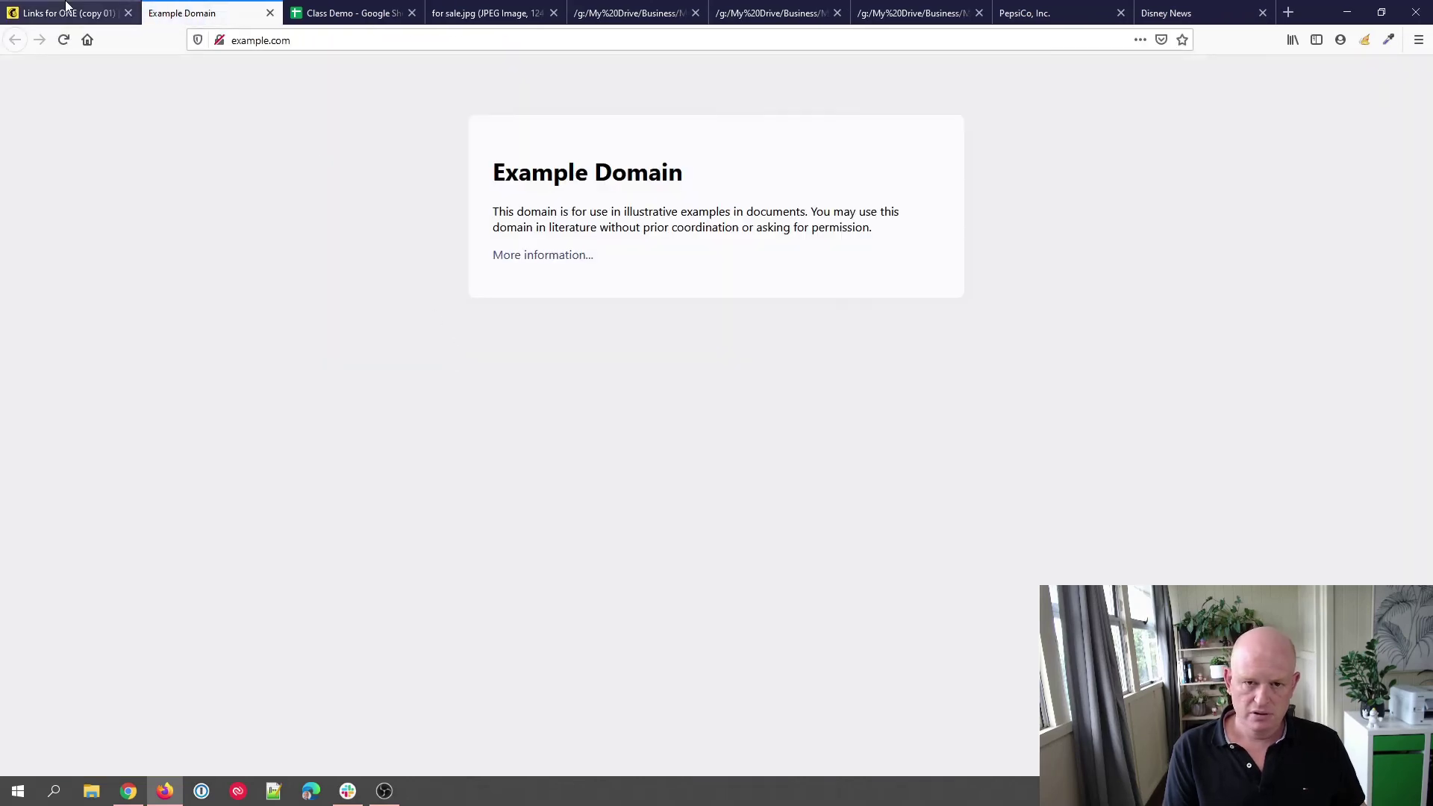
left_click(66, 6)
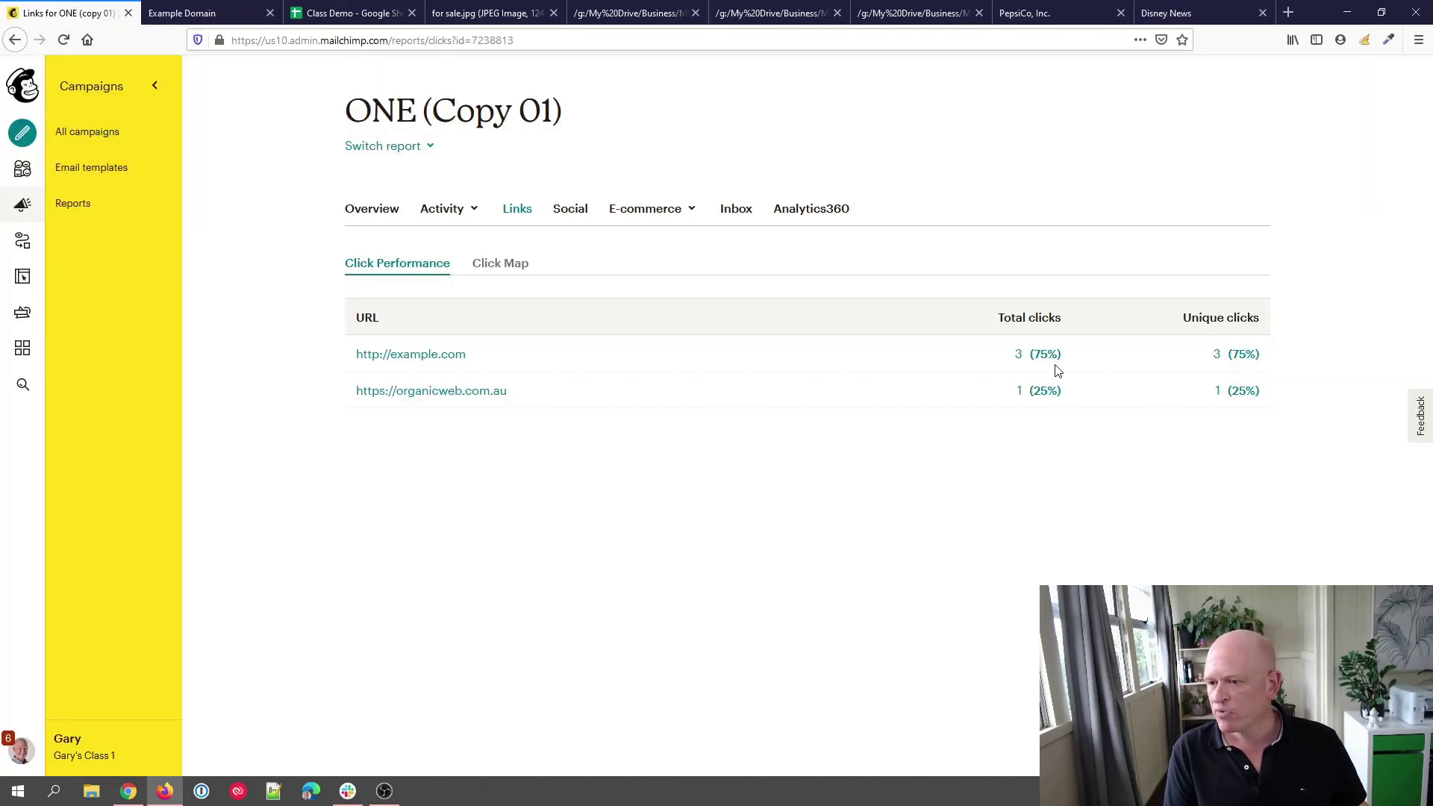
left_click(1237, 354)
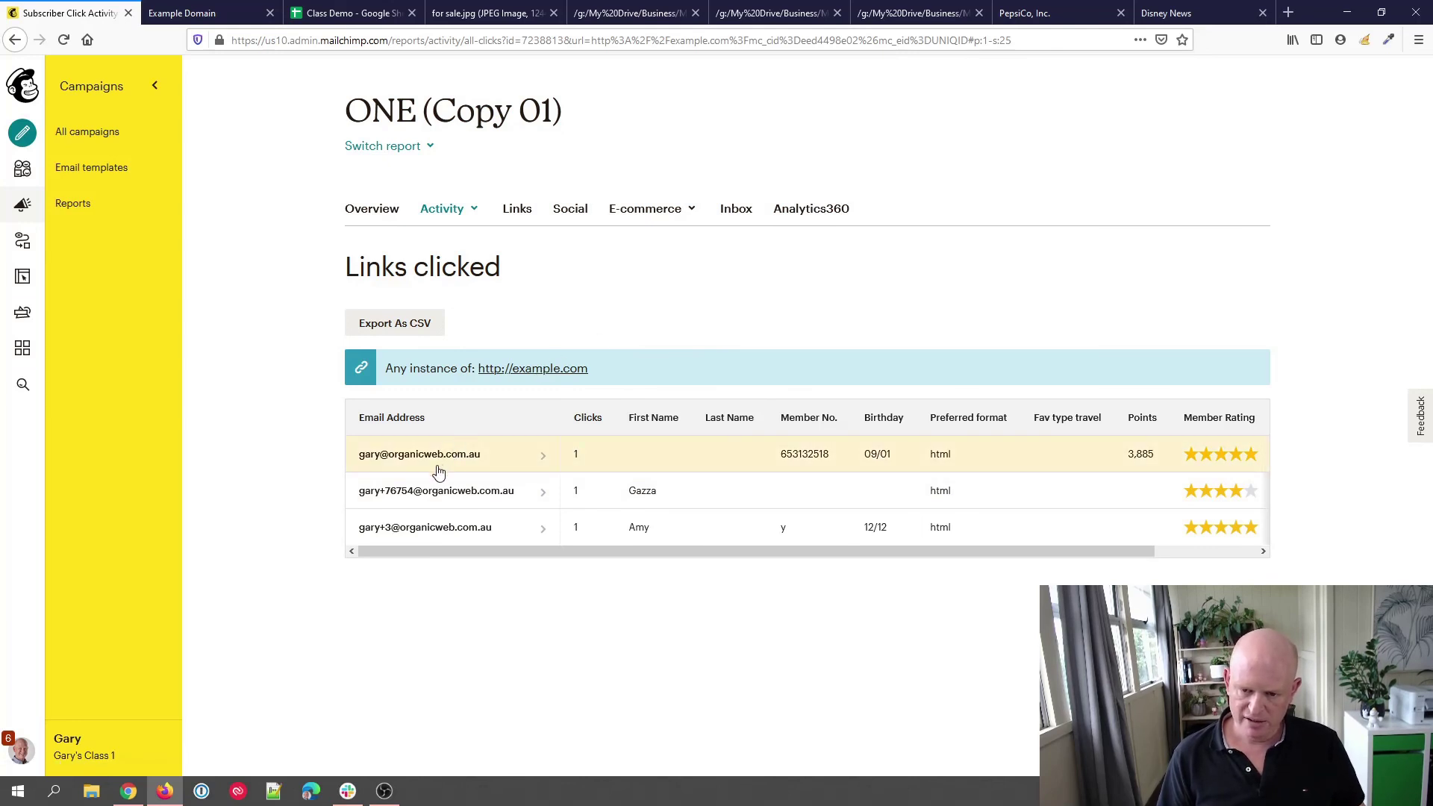
left_click(430, 329)
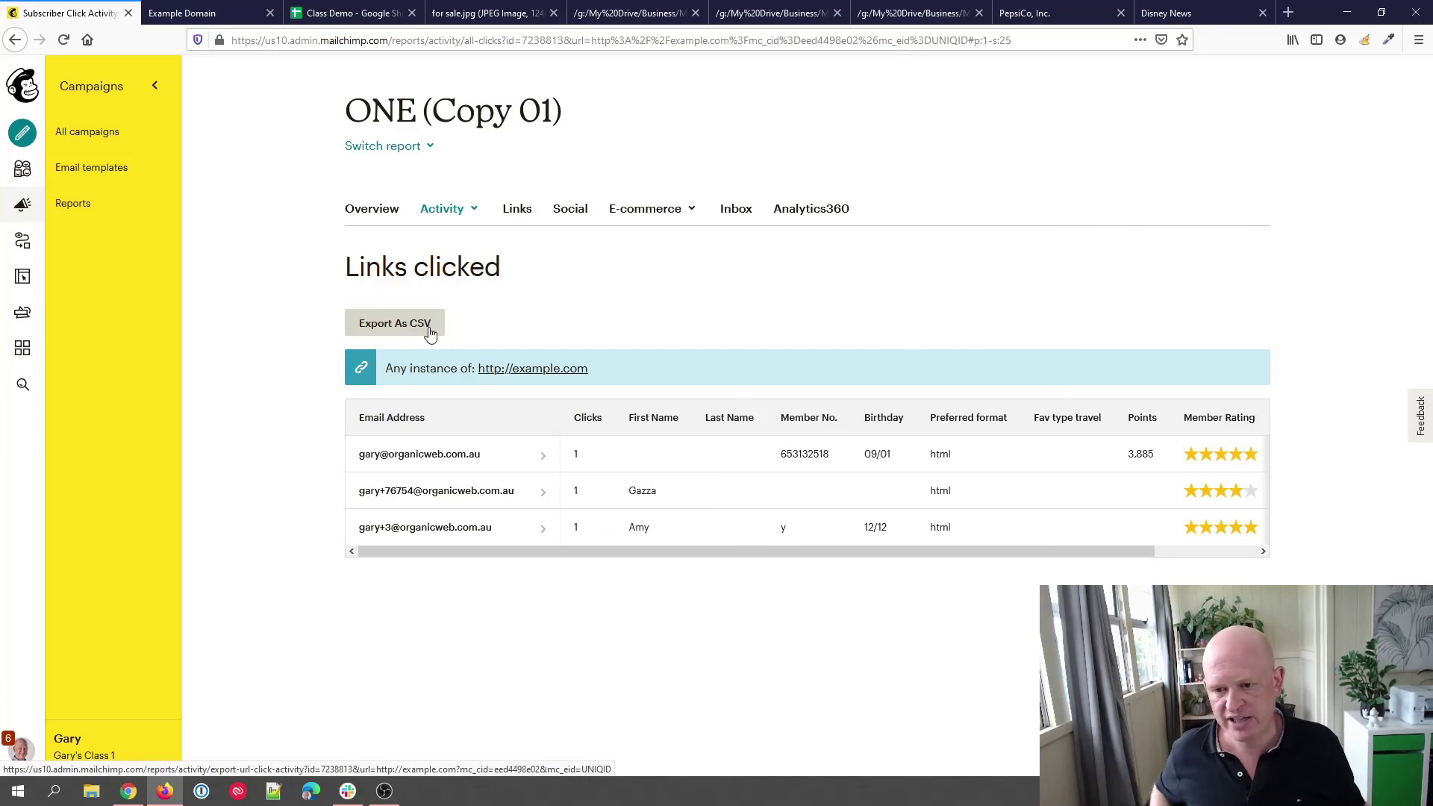
- Return to the Links report, then go to the Mailchimp home dashboard
left_click(505, 214)
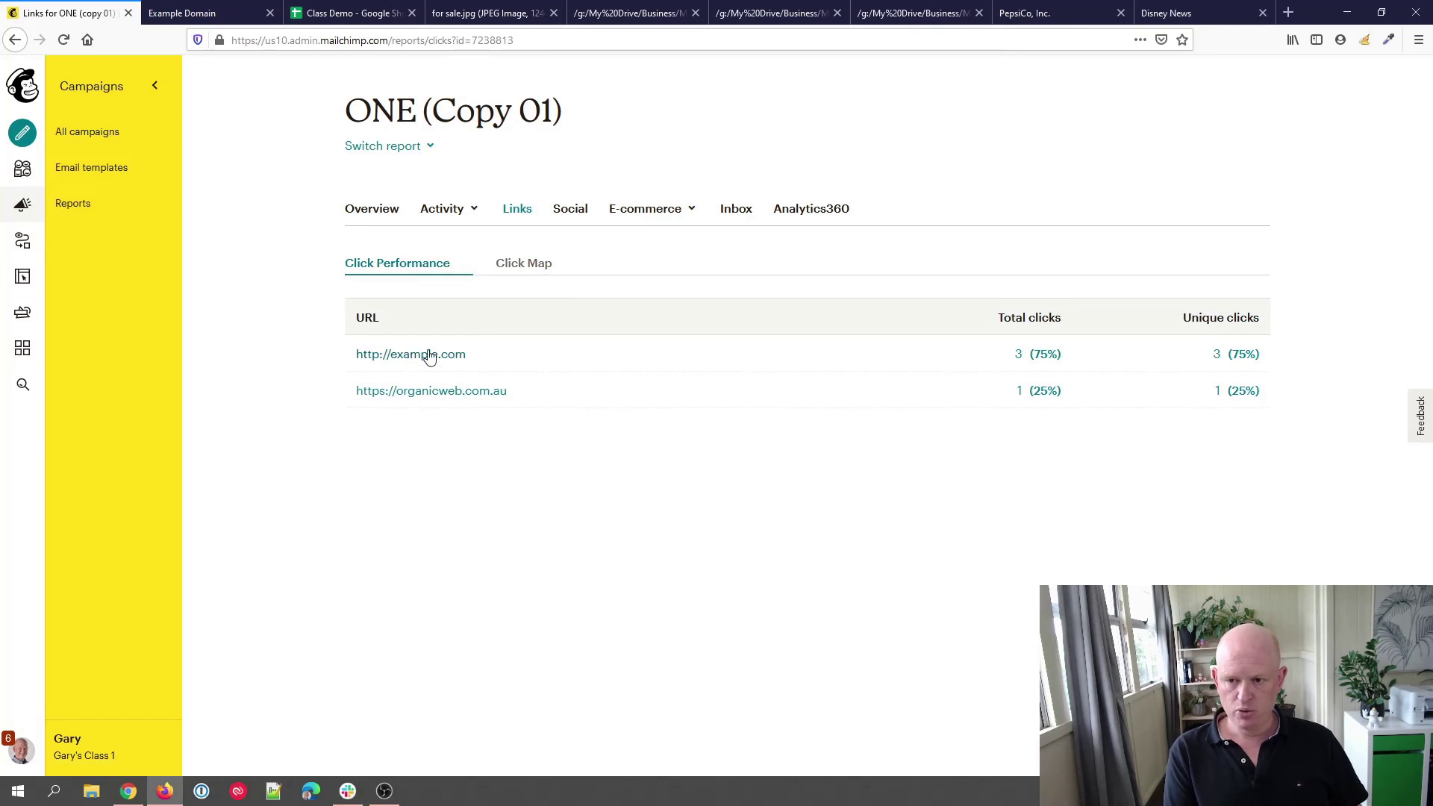
left_click(835, 212)
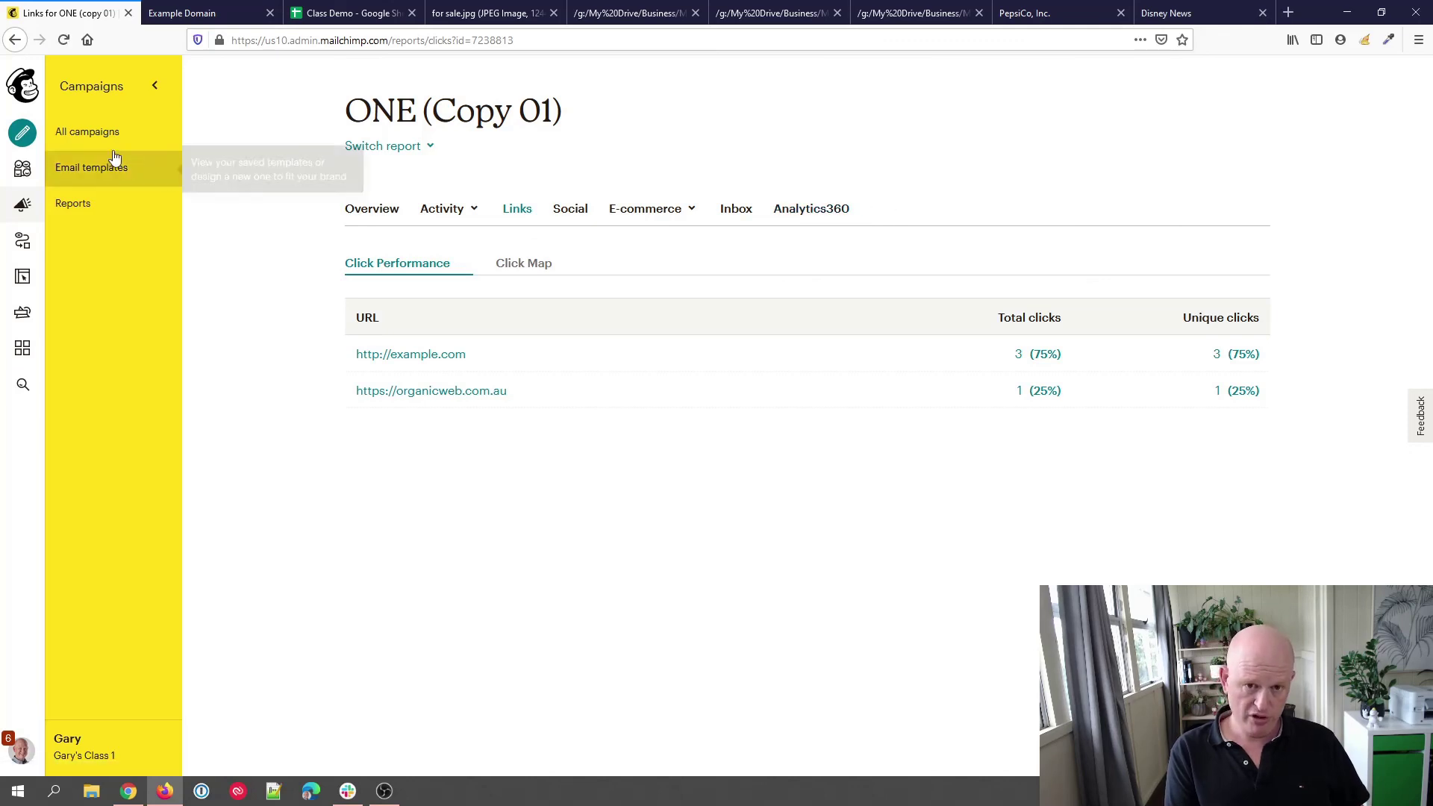
left_click(23, 84)
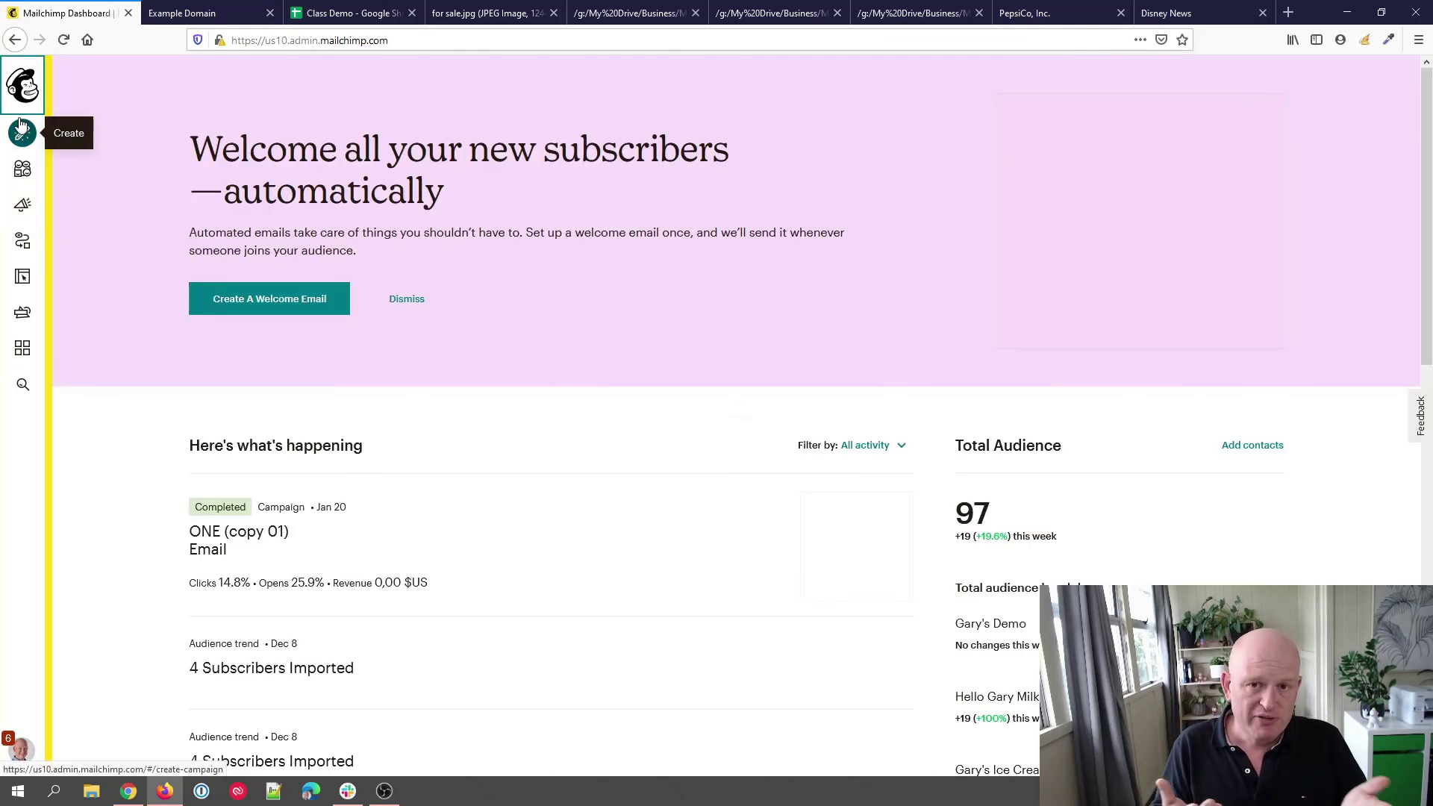